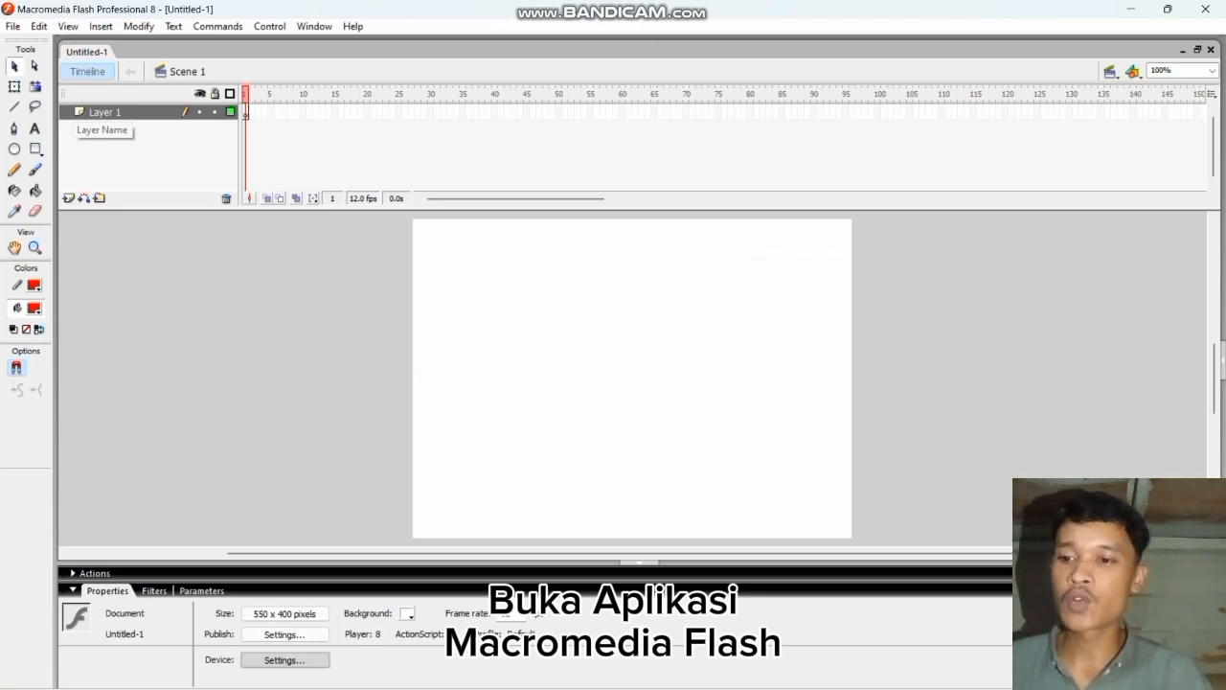
Step: Create a new blank Flash Document
left_click(13, 27)
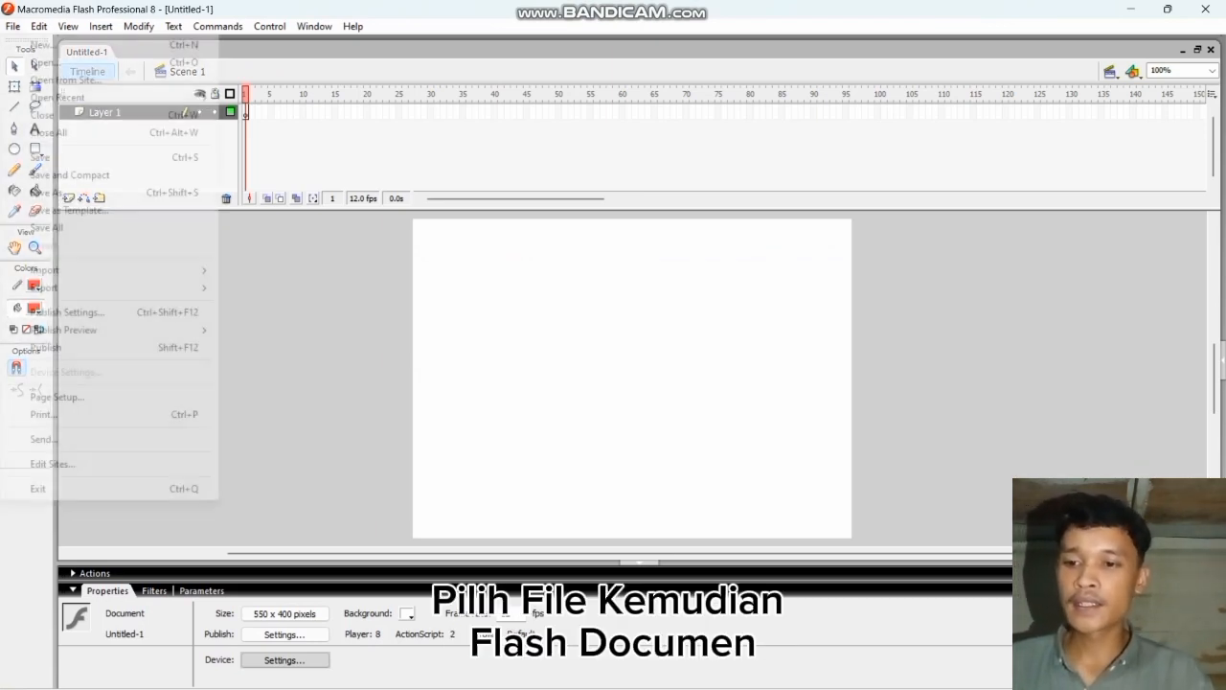
left_click(38, 44)
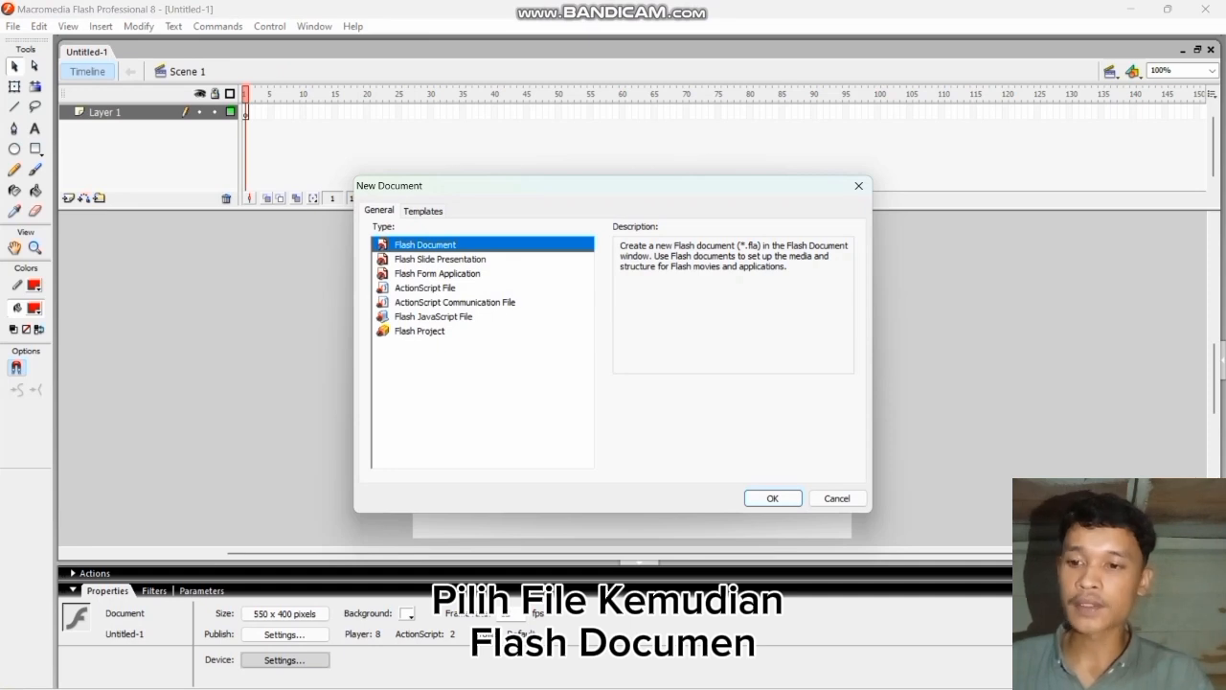
left_click(773, 498)
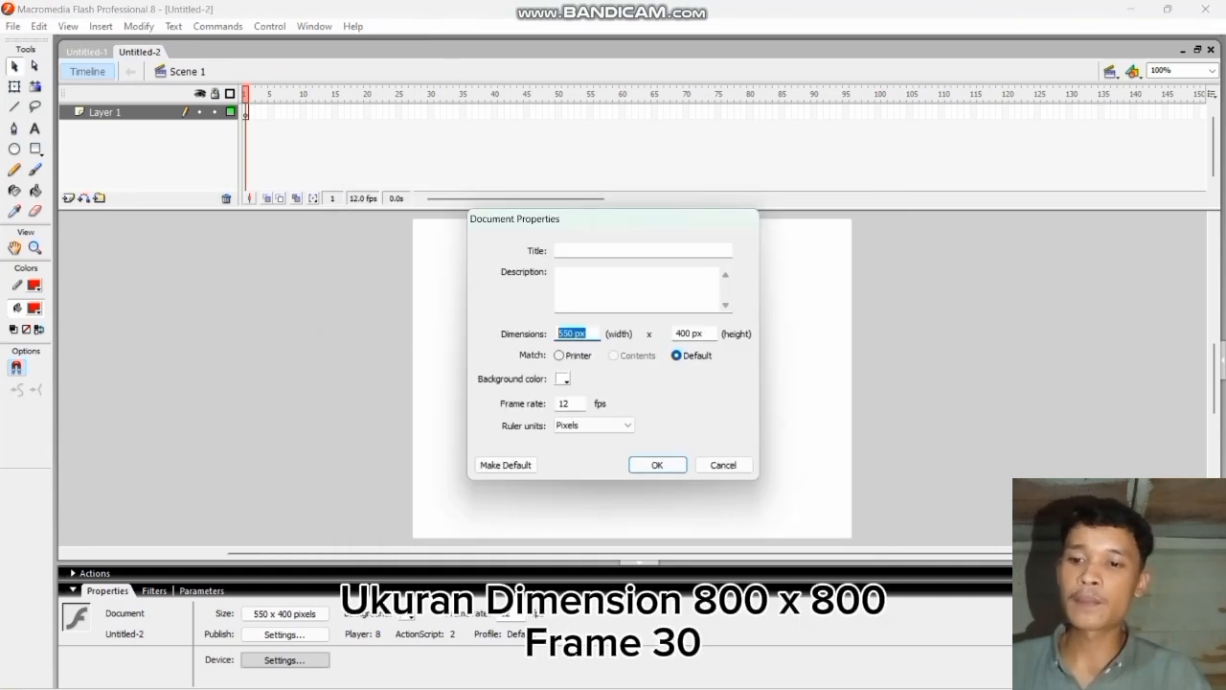
Step: Set the document dimensions to 800 px wide by 800 px high and the frame rate to 30 fps
type("800")
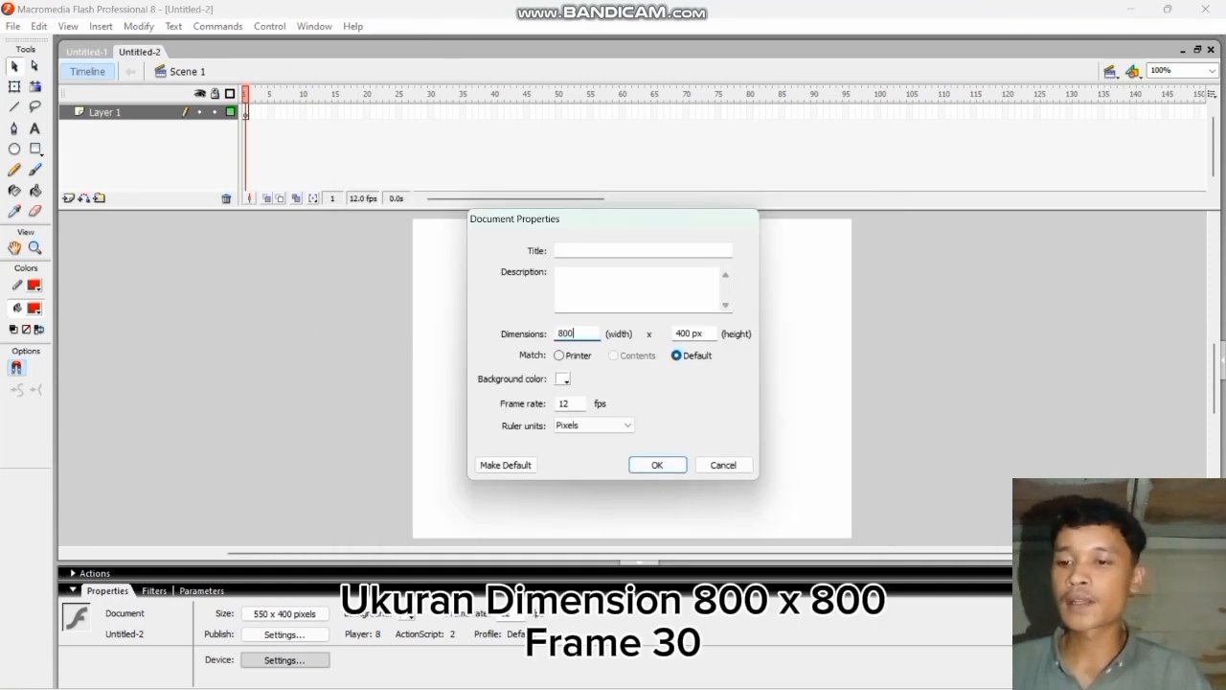
key("Tab")
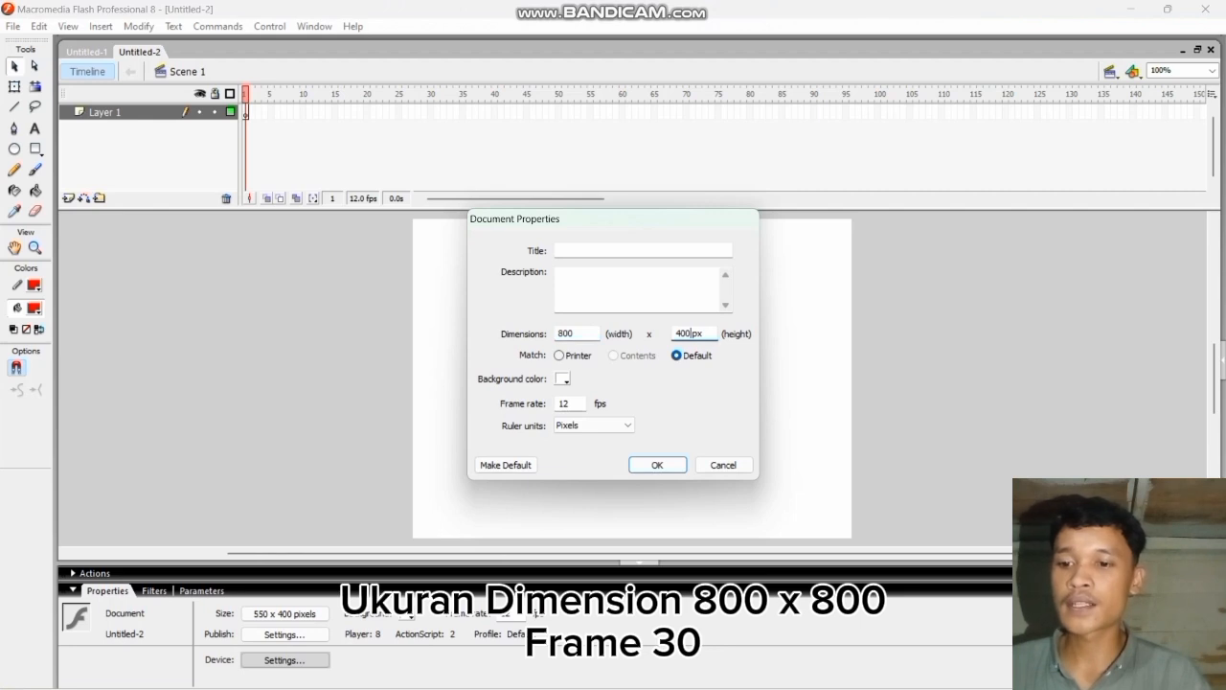
key("Home")
key("Delete")
key("Delete")
key("Delete")
key("Delete")
type("800")
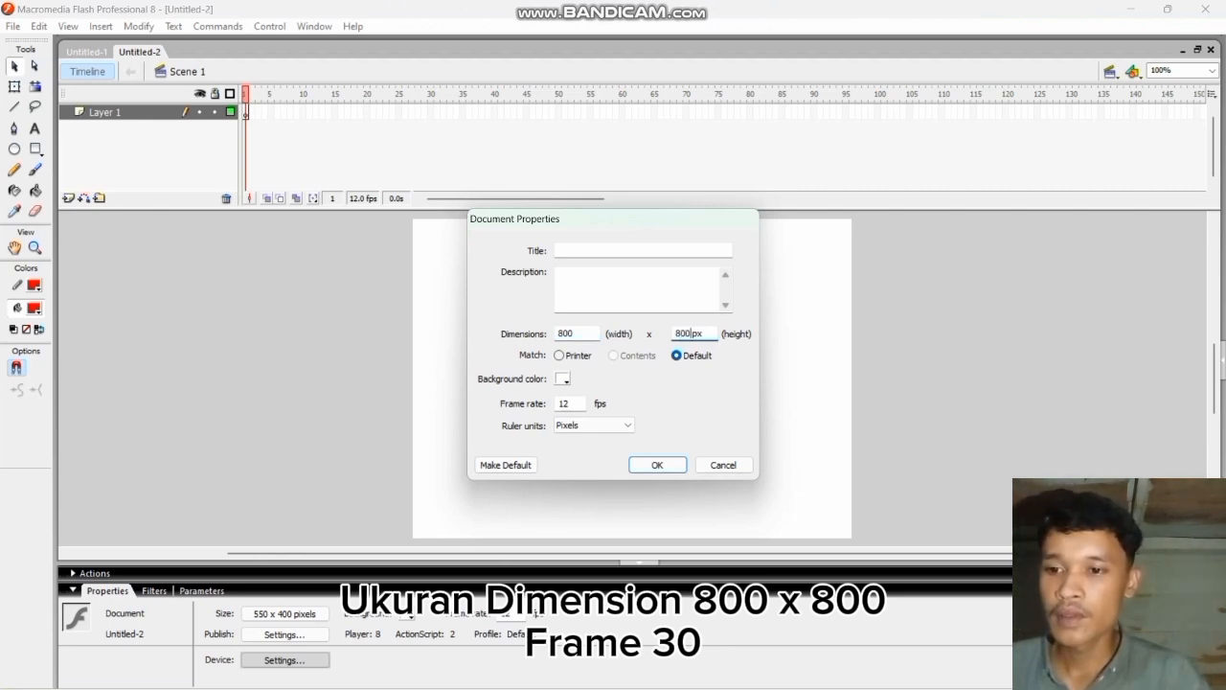
left_click(571, 403)
key("BackSpace")
key("BackSpace")
type("30")
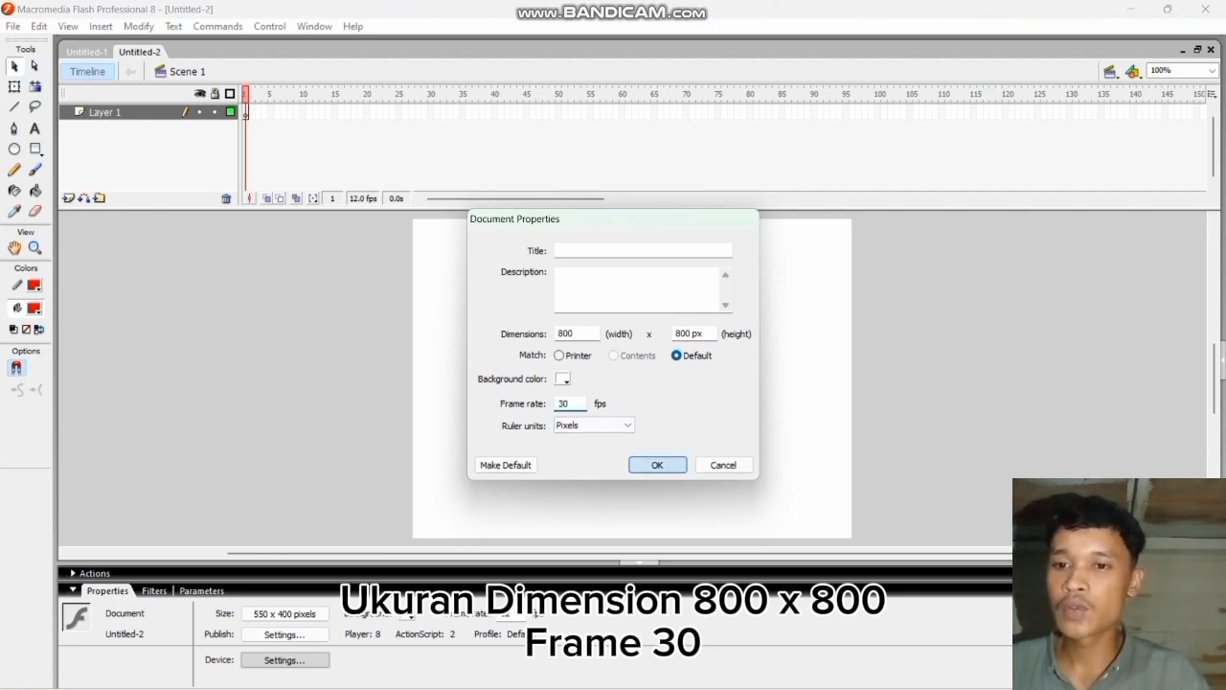
left_click(657, 464)
Step: Bring up the document's scene list and rename the first scene LOADING
left_click(1212, 70)
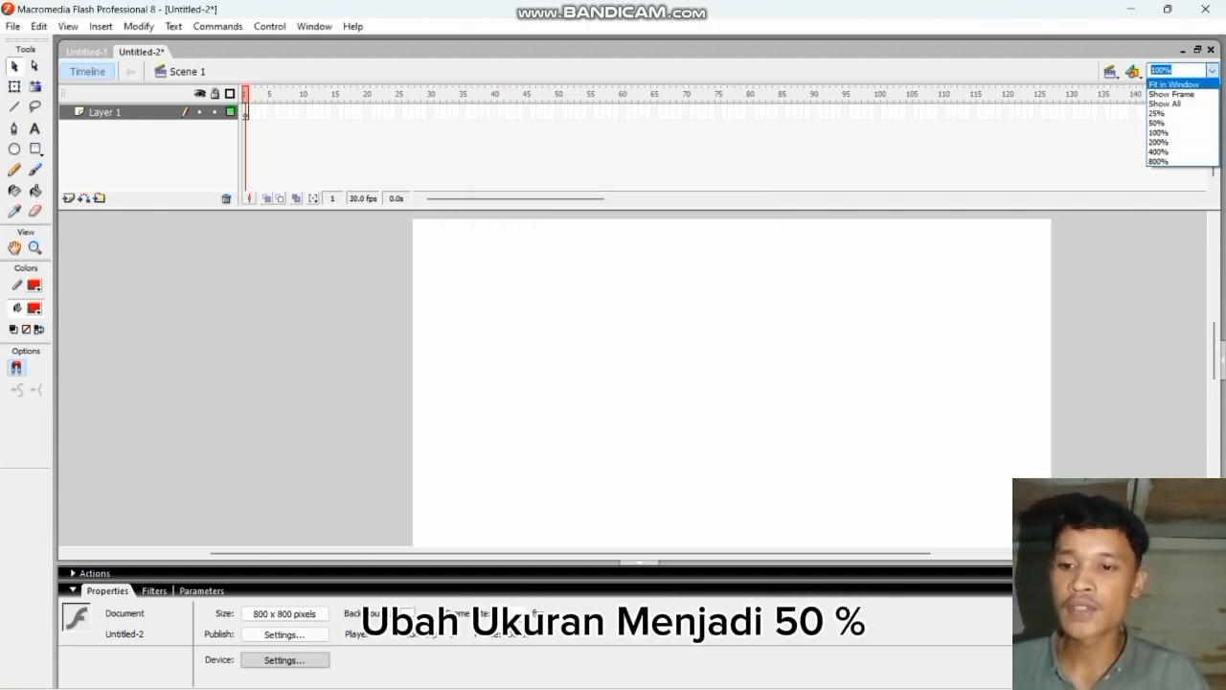
left_click(1157, 123)
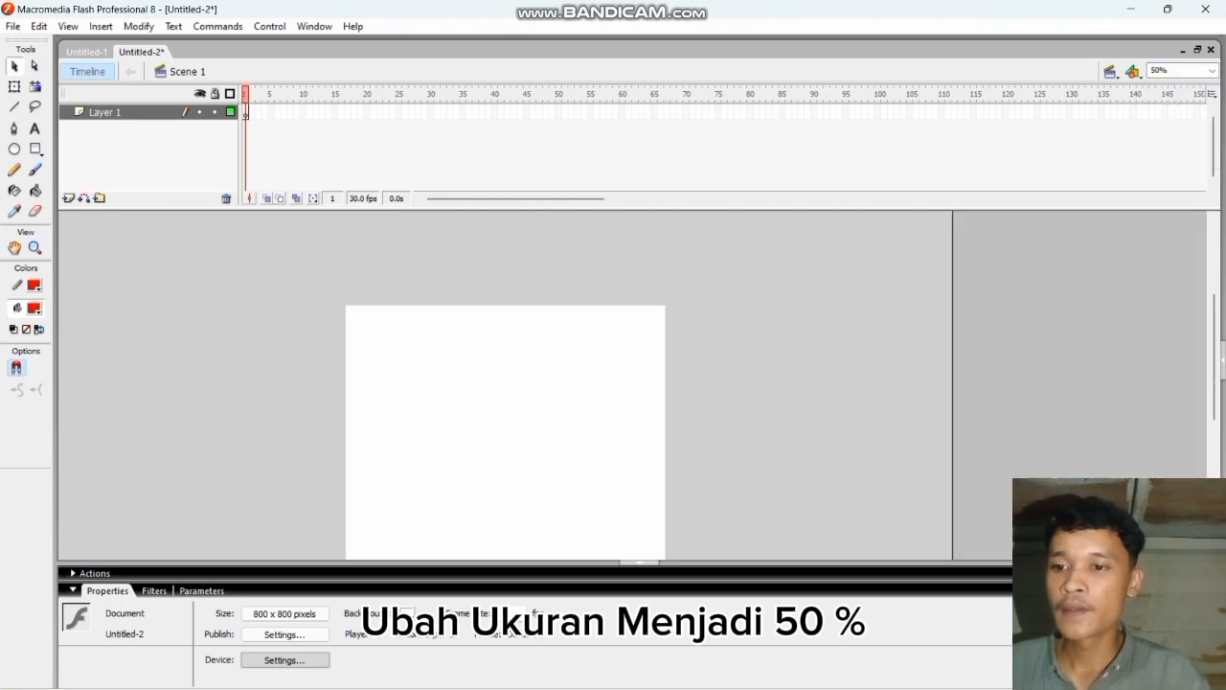
left_click(314, 25)
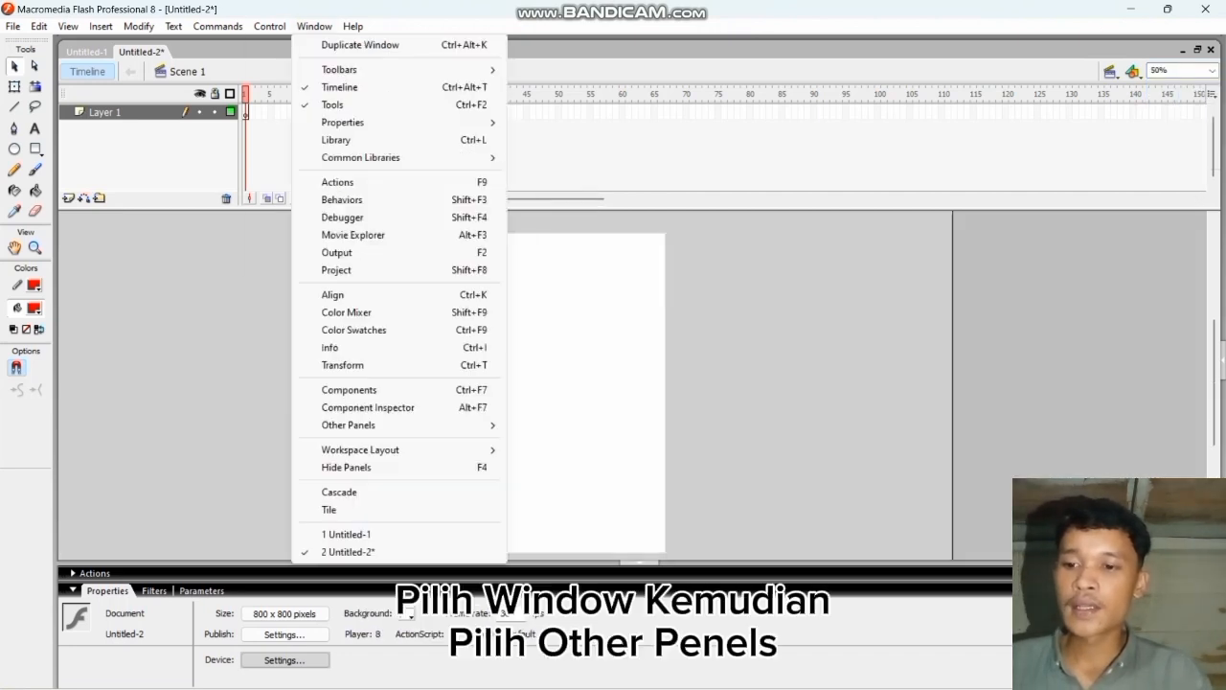
mouse_move(348, 424)
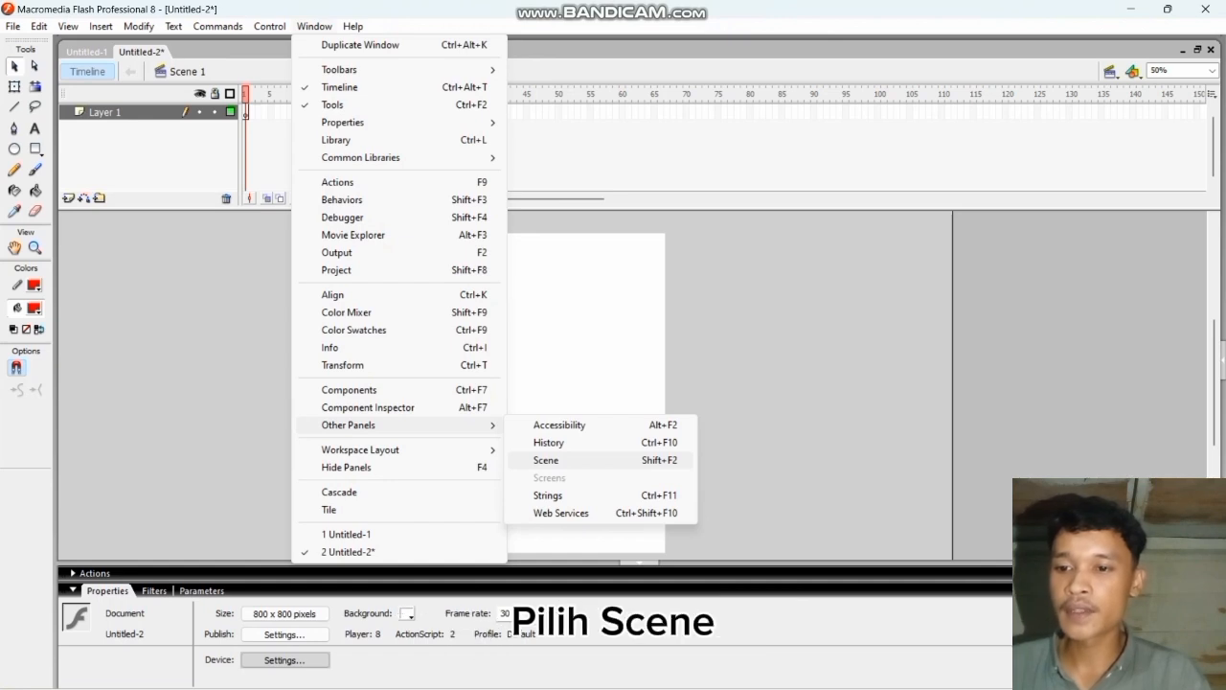
left_click(546, 460)
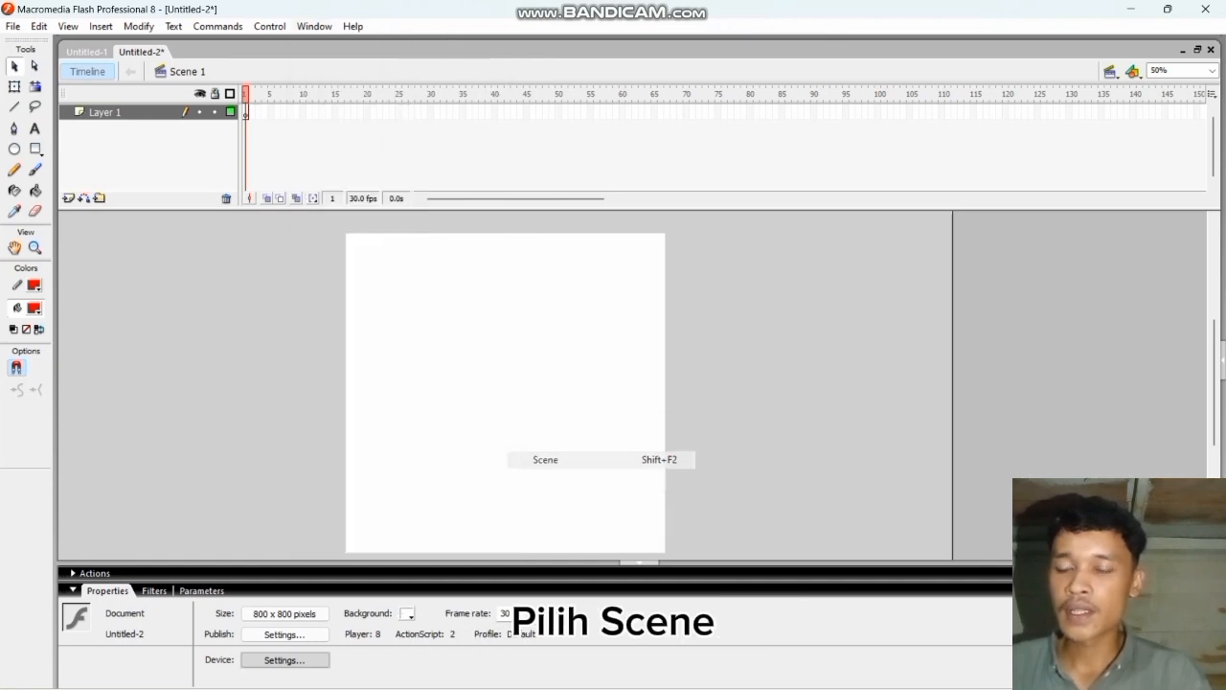
double_click(574, 300)
type("LOADING")
key("Return")
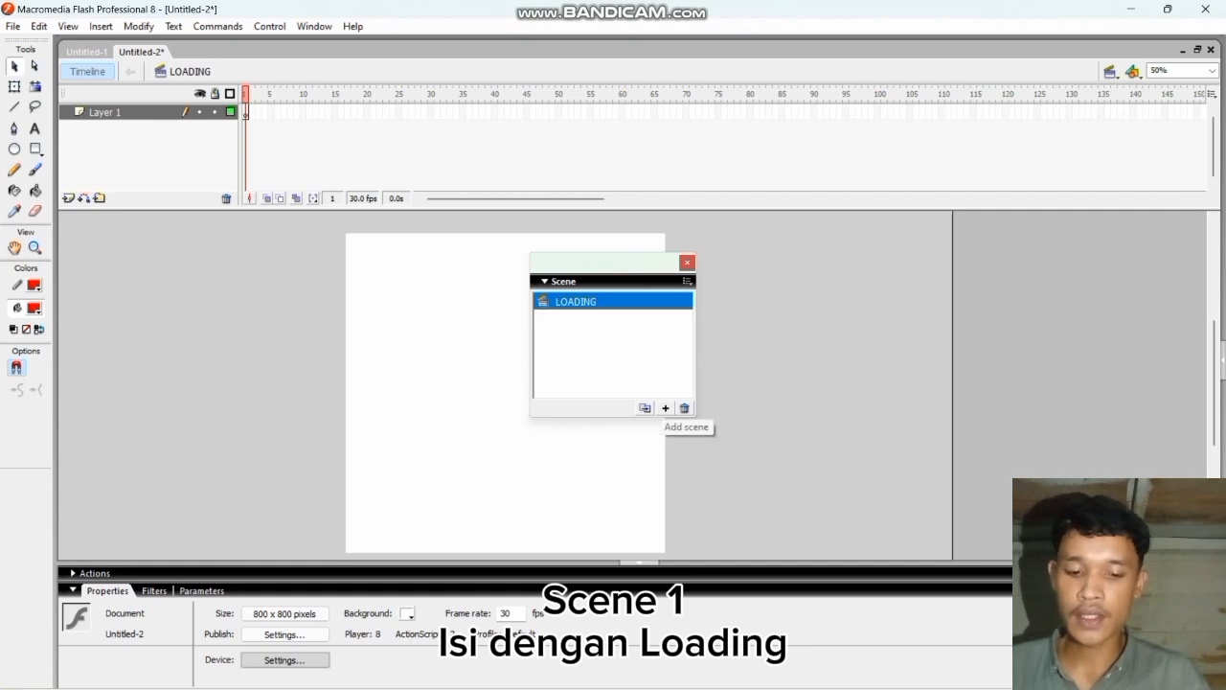
Step: Add two scenes after LOADING and name them MENU and TUJUAN
left_click(664, 408)
double_click(573, 317)
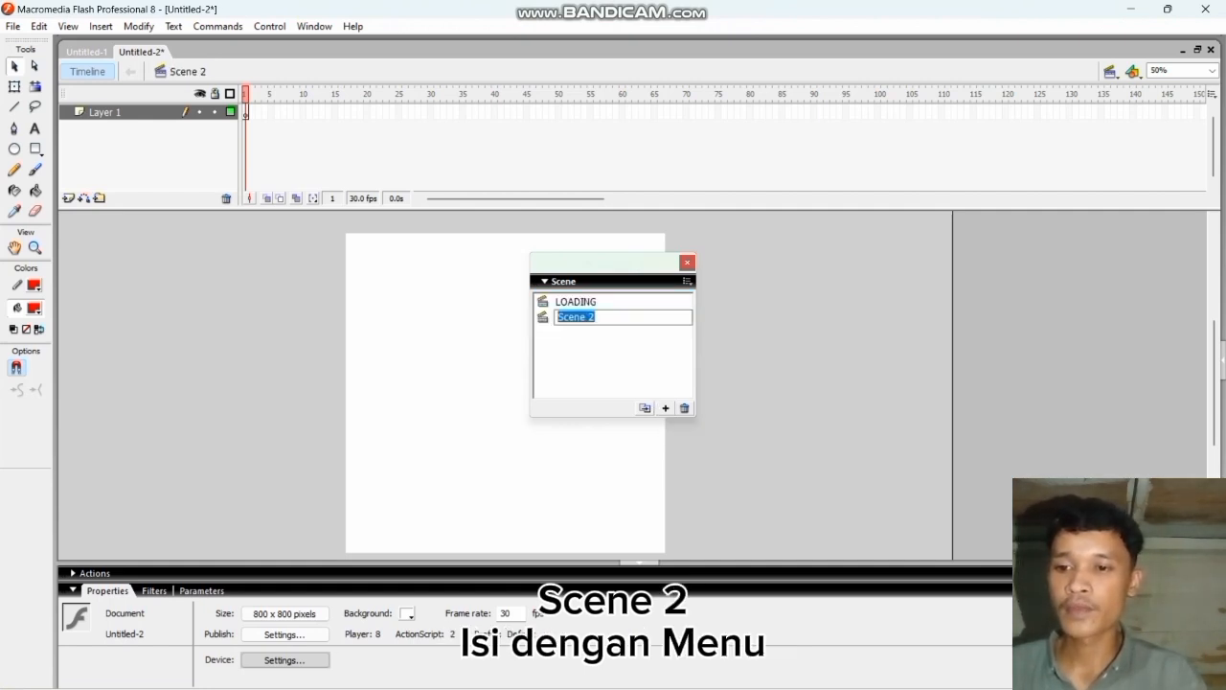
type("MENU")
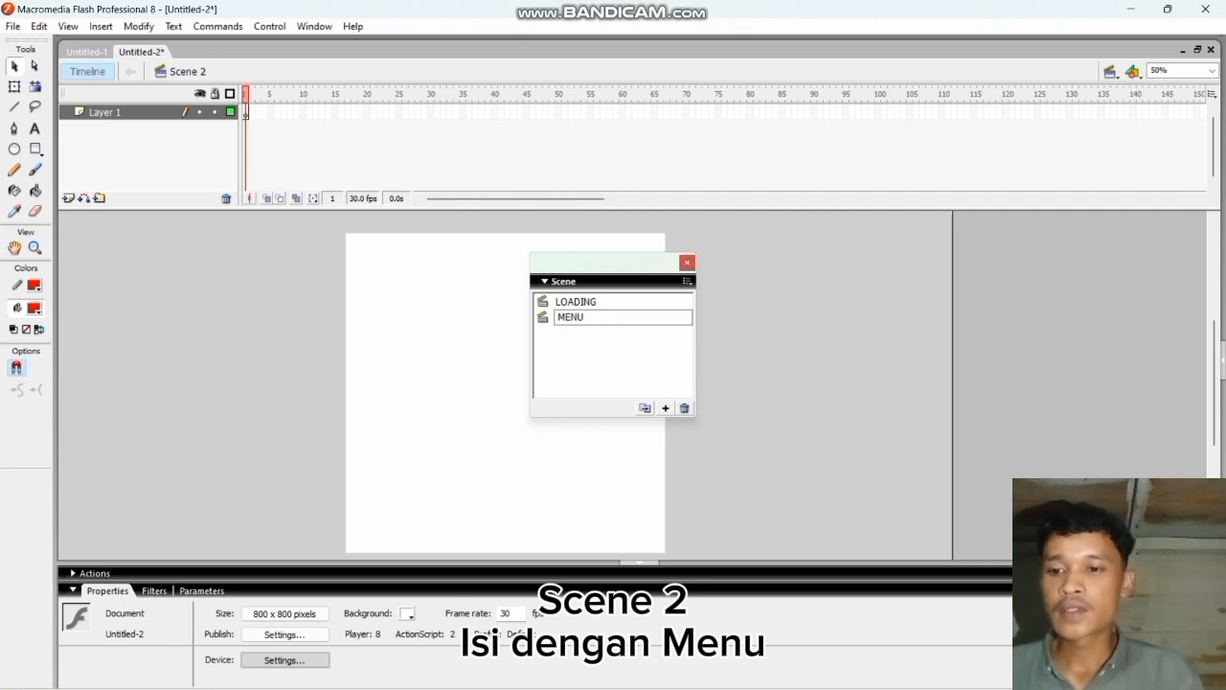
key("Return")
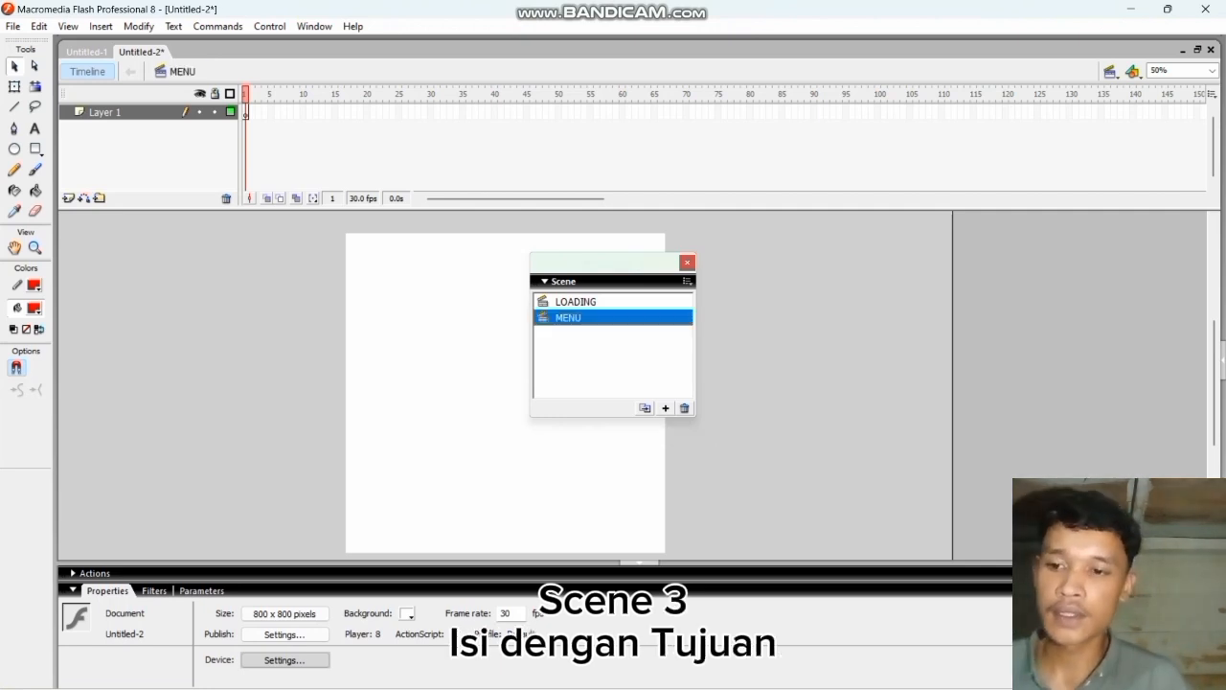
left_click(665, 408)
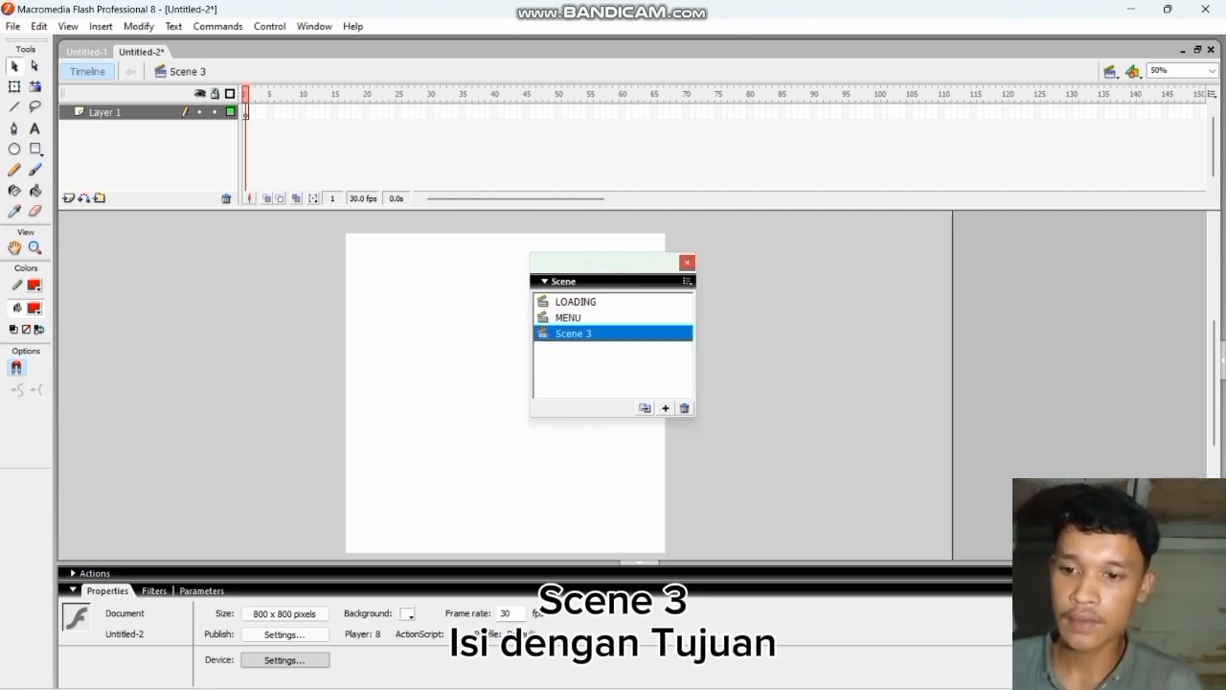
double_click(574, 333)
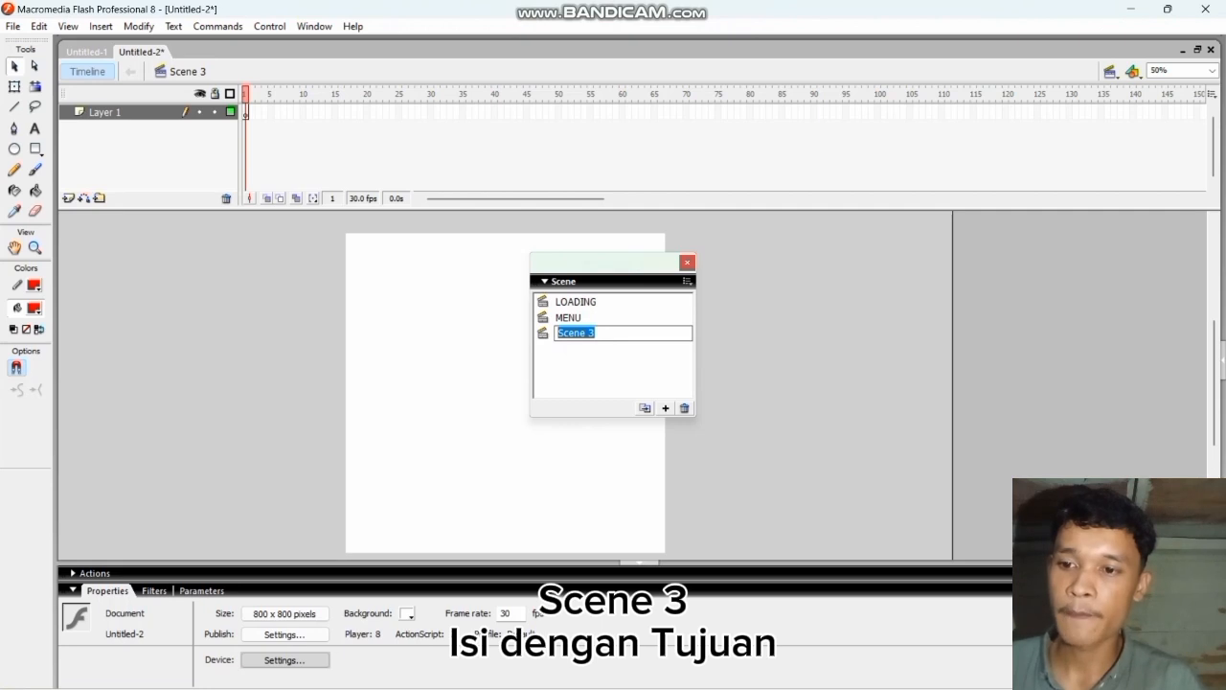
type("TUJUAN")
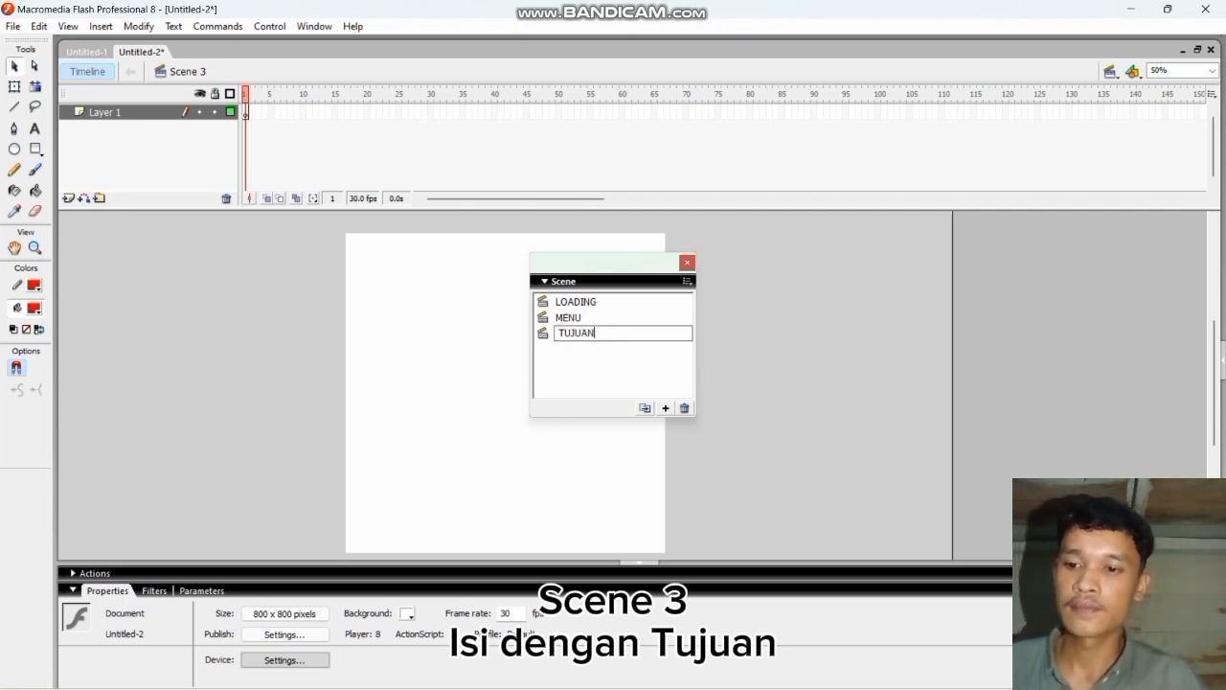
key("Return")
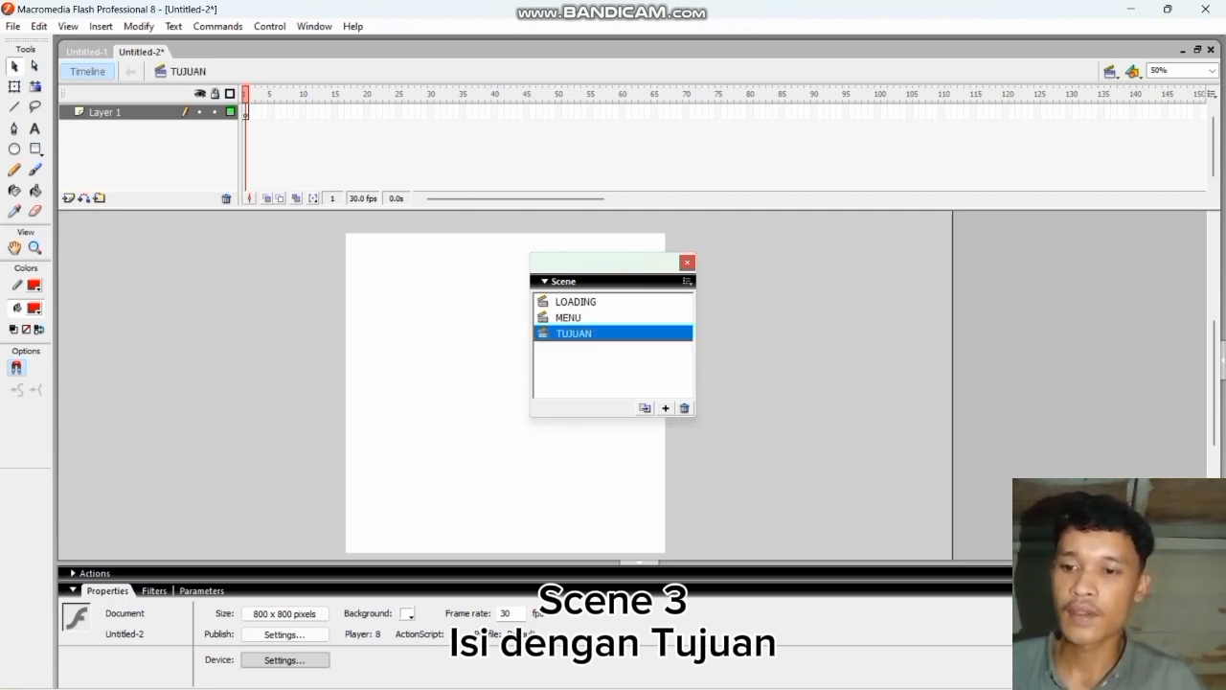
Step: Add two more scenes after TUJUAN and name them MATERI and SOAL
left_click(666, 408)
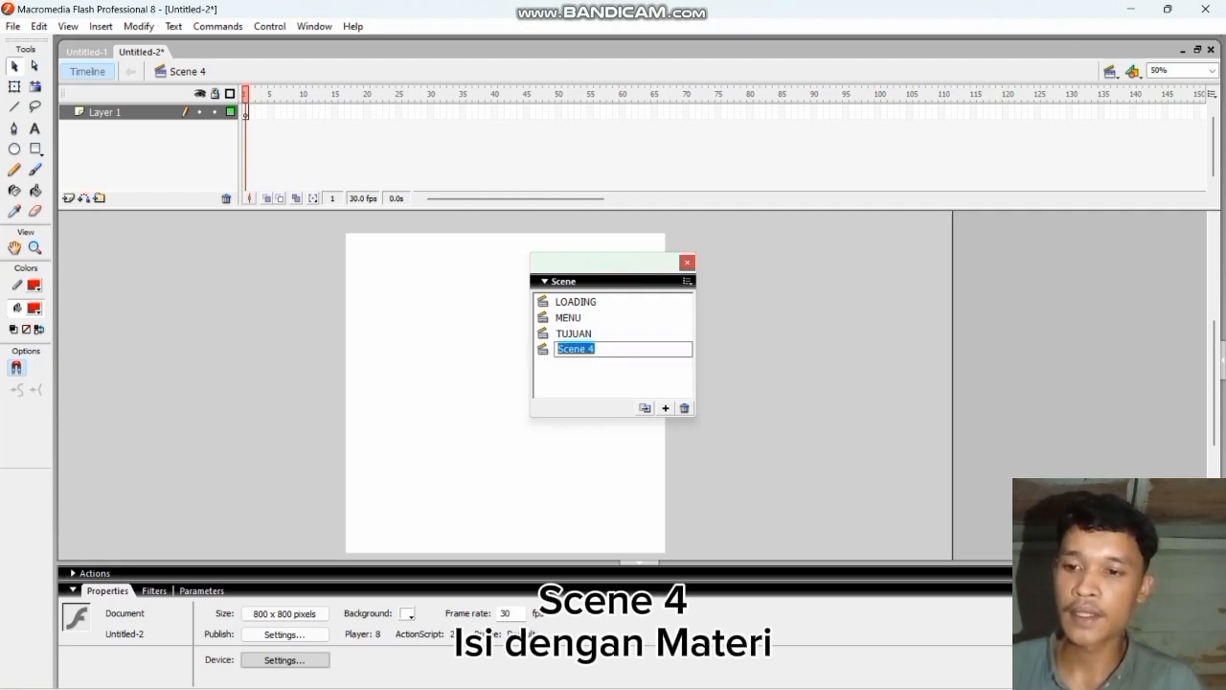
type("MATERI")
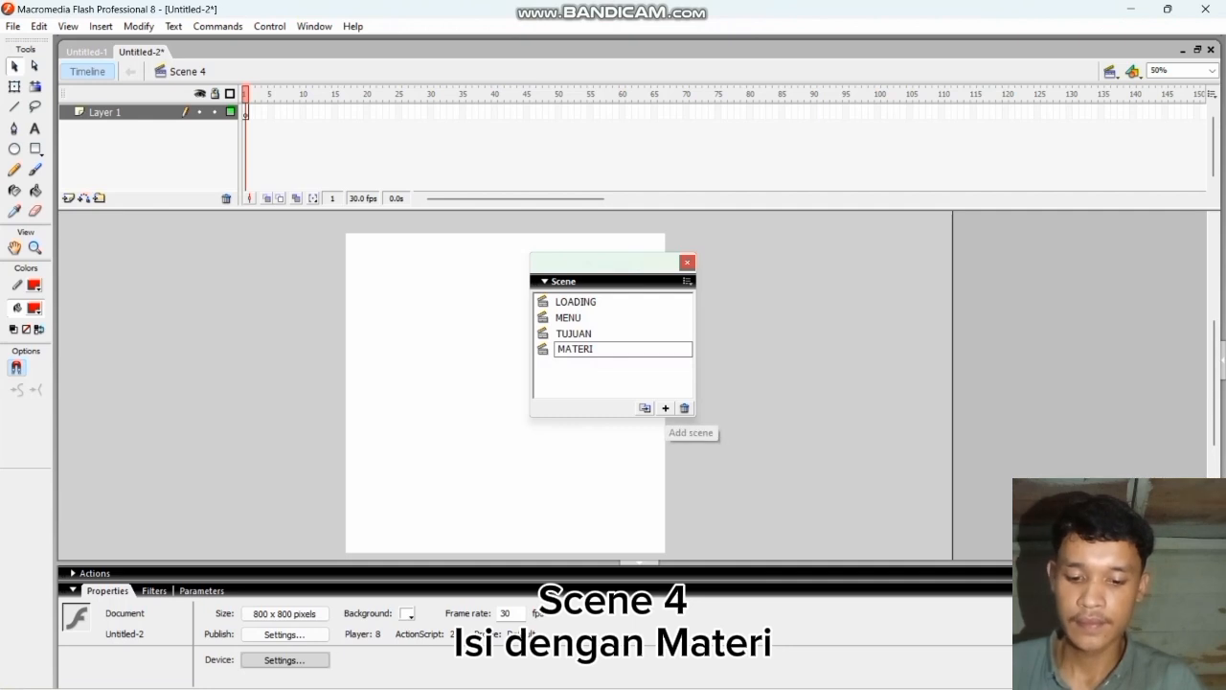
key("Return")
left_click(666, 408)
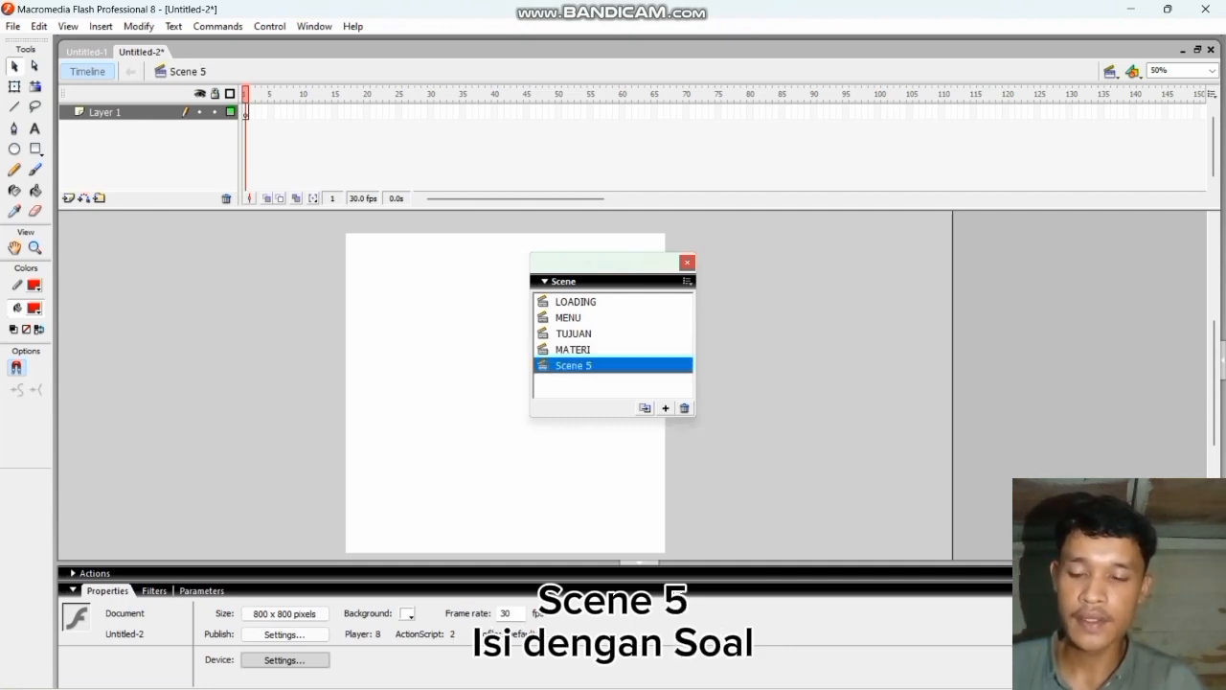
double_click(573, 365)
type("SOAL")
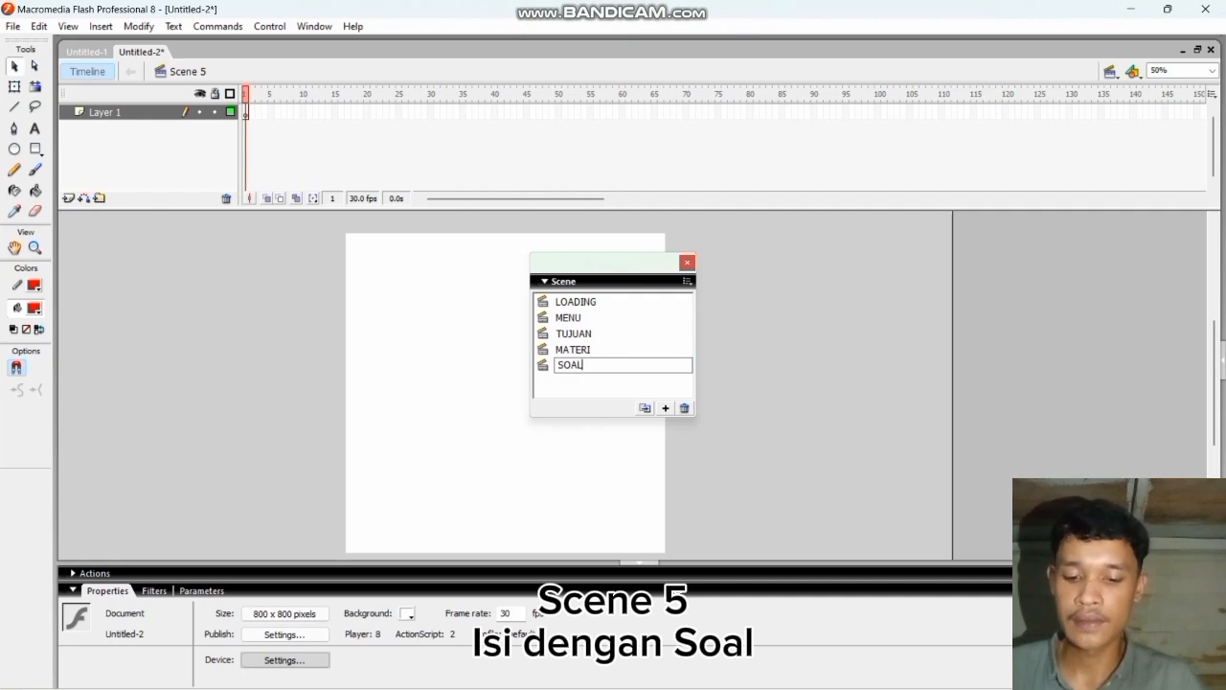
key("Return")
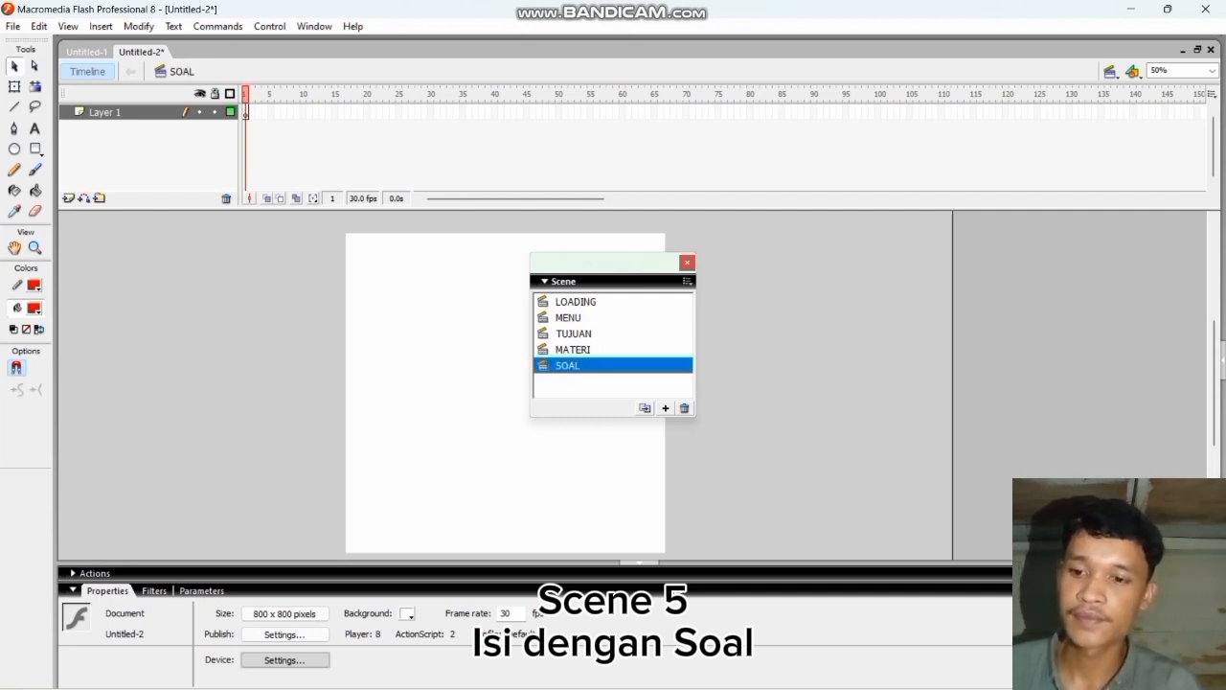
Step: Add a sixth scene named PROFIL and close the scene list
left_click(665, 408)
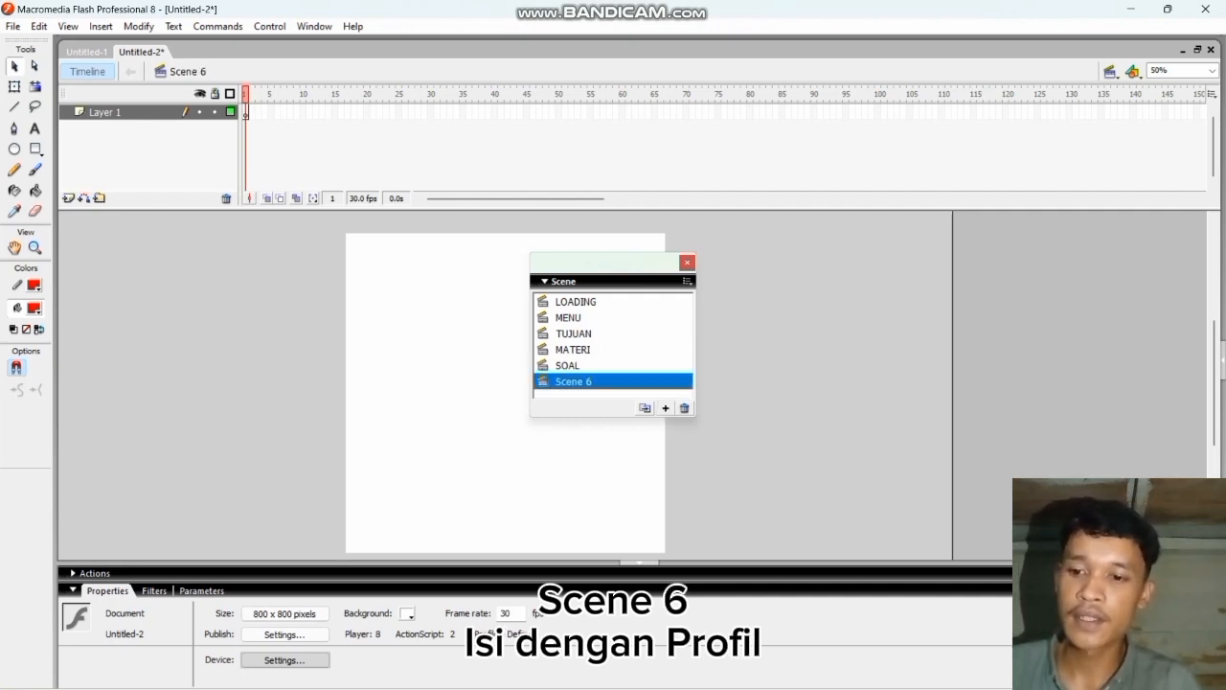
double_click(574, 381)
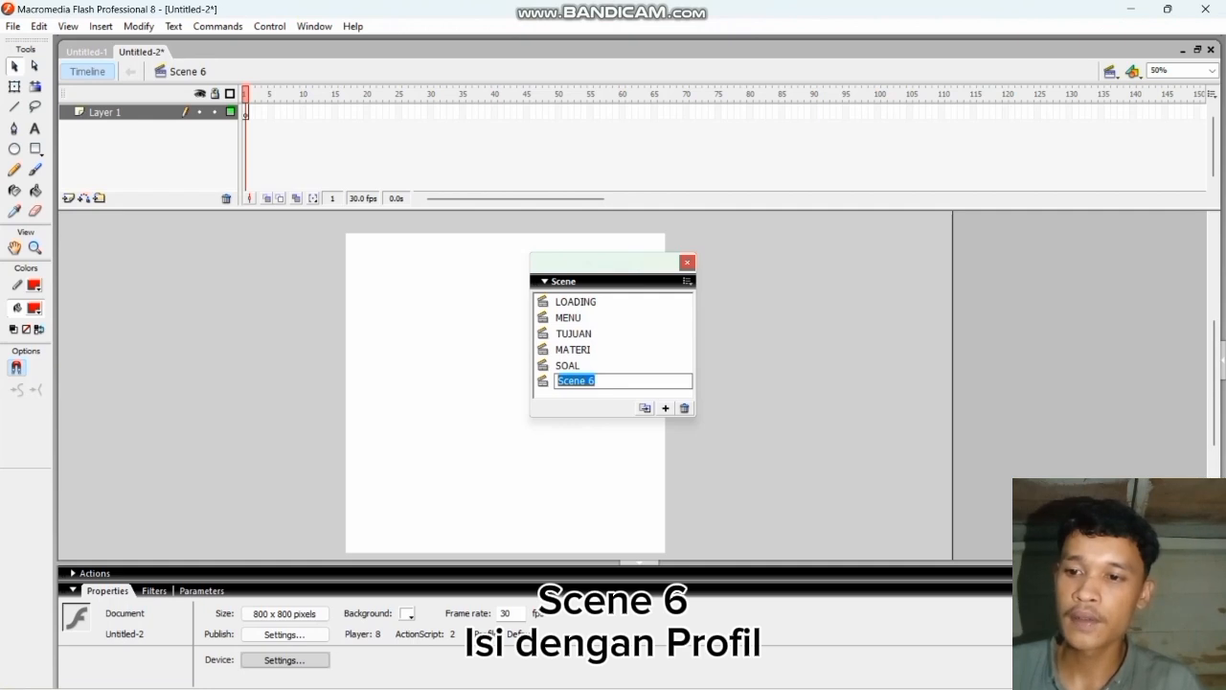
type("PROFIL")
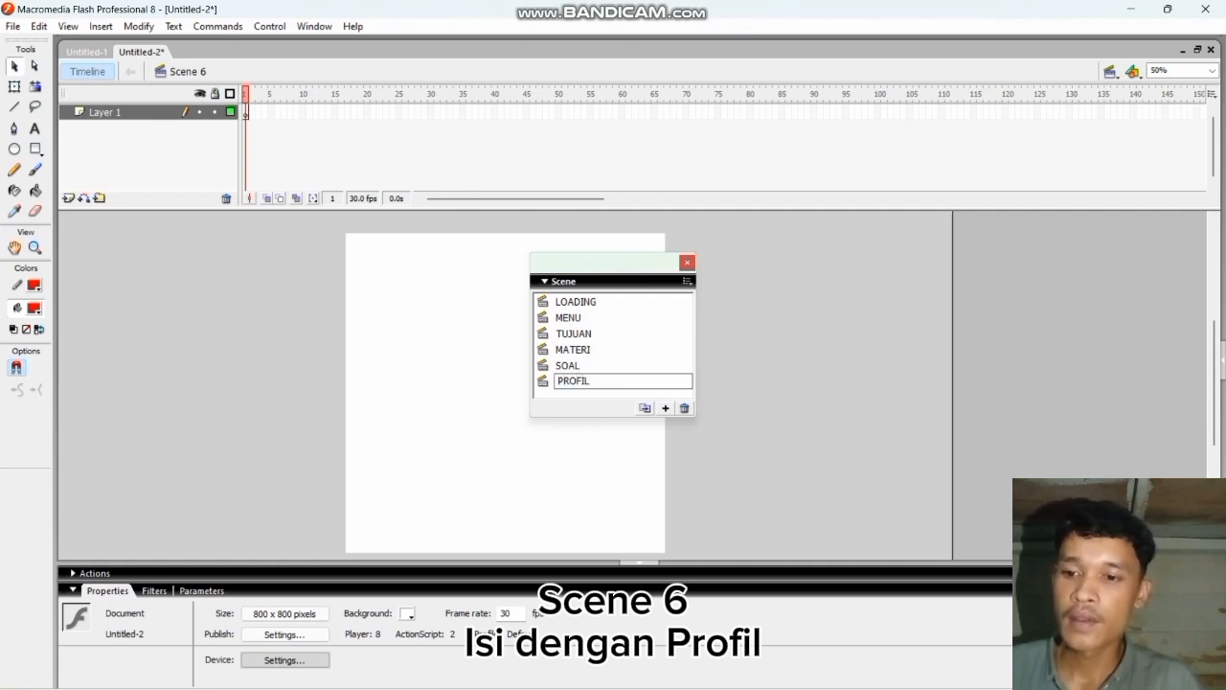
left_click(687, 262)
Step: Switch editing to the LOADING scene
left_click(1109, 71)
left_click(1149, 86)
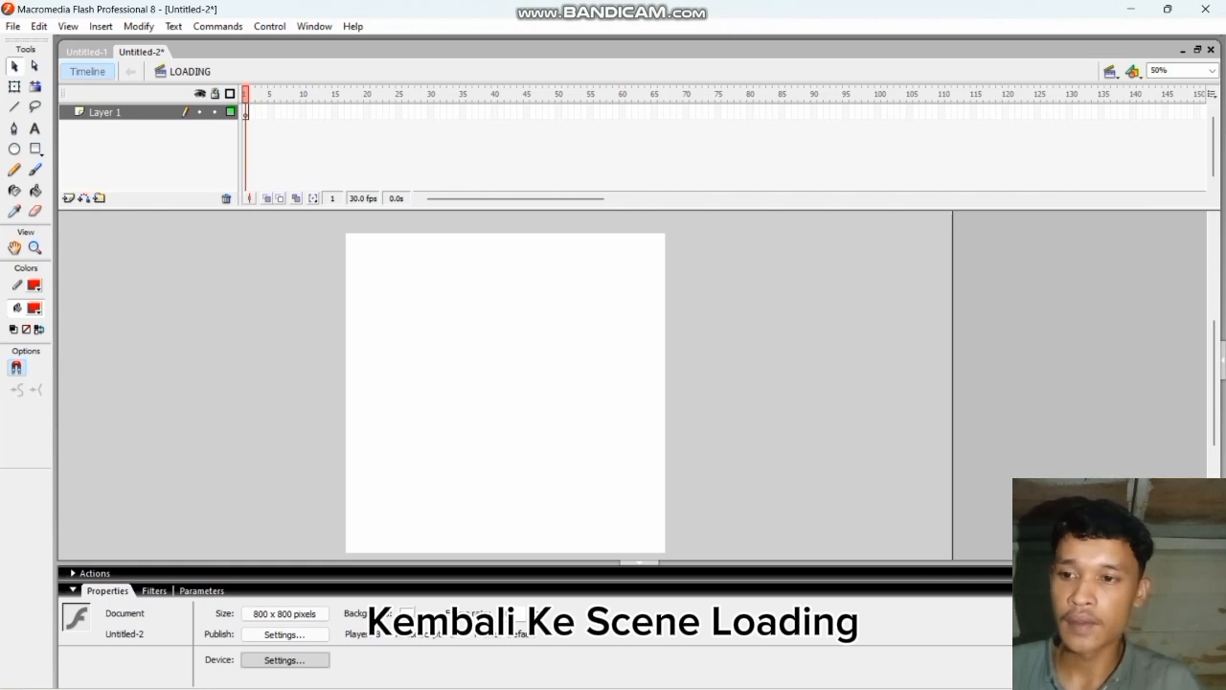
left_click(1109, 71)
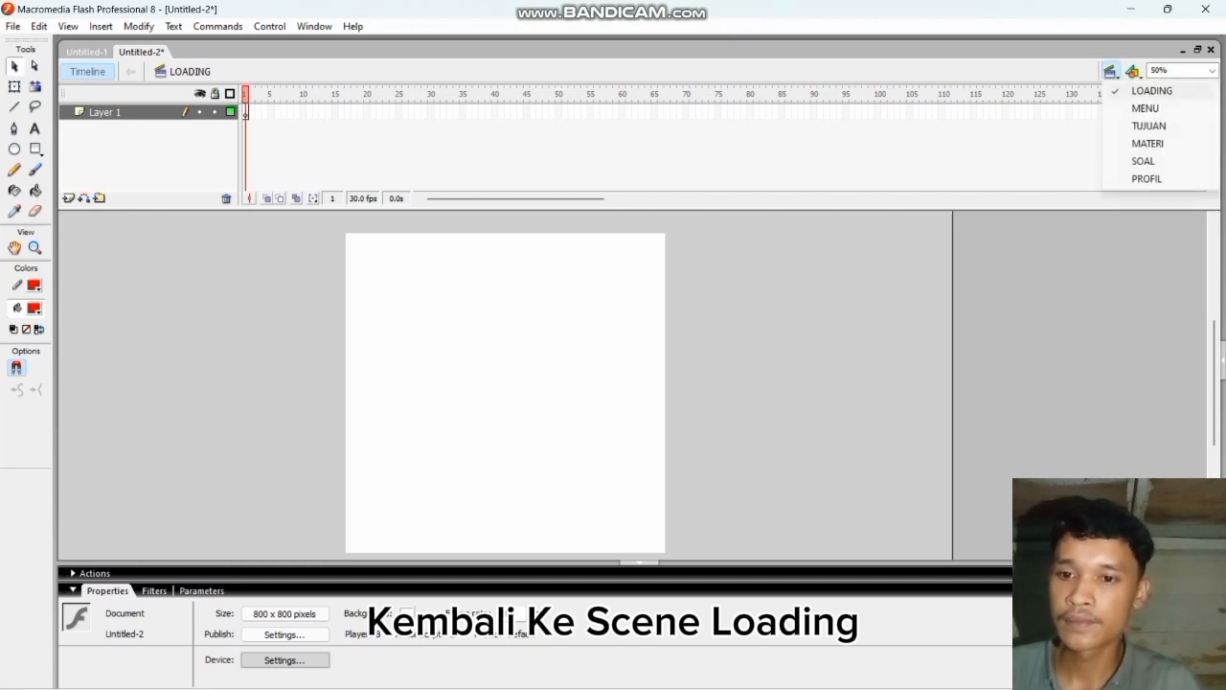
left_click(1107, 73)
left_click(1109, 71)
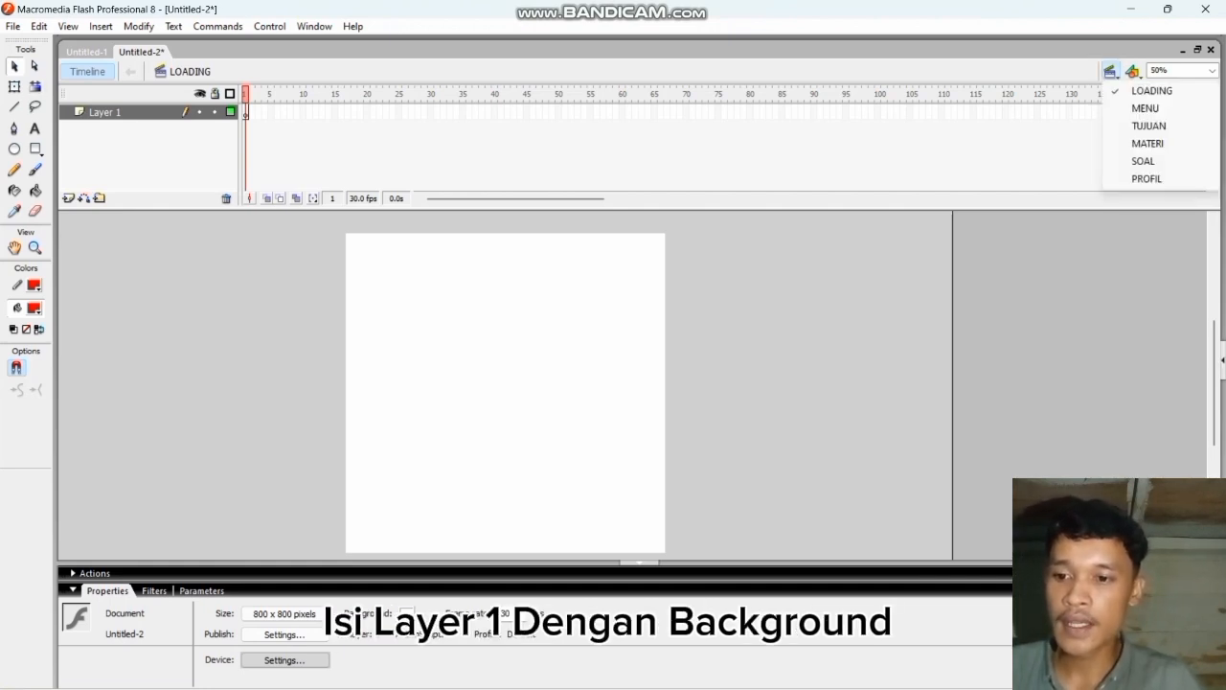
Step: Rename Layer 1 of the LOADING scene as BACKGROUND
left_click(105, 112)
double_click(106, 112)
type("B")
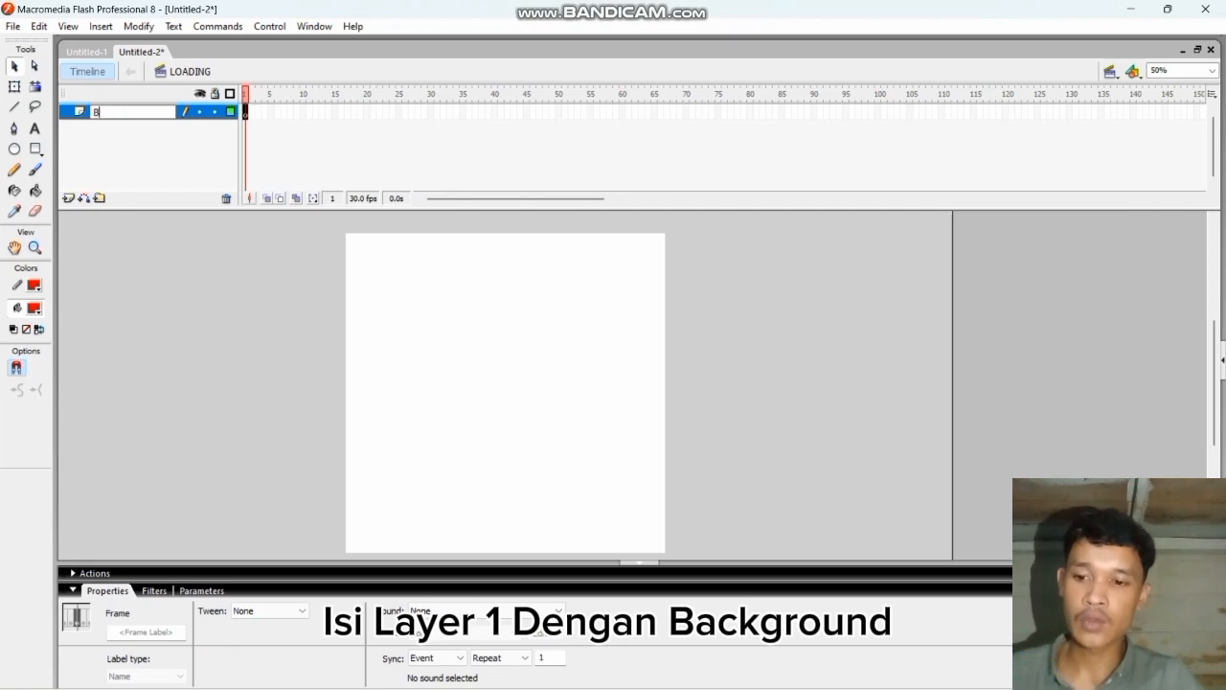
type("ACK")
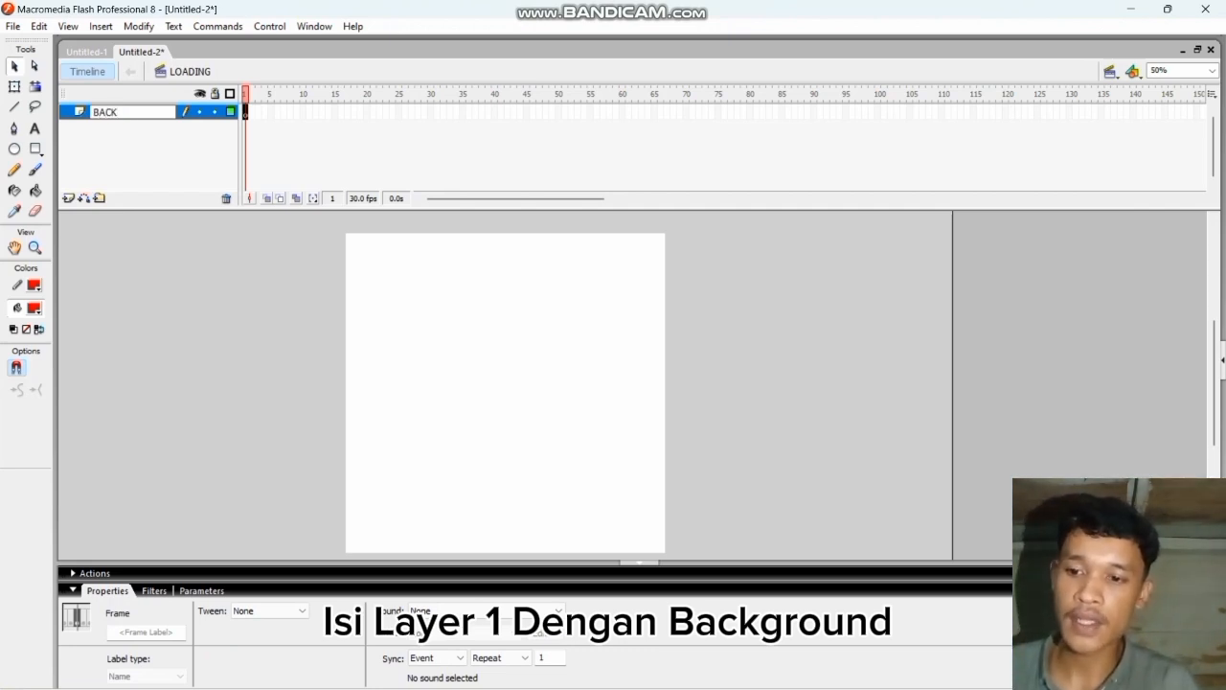
type("GROUND")
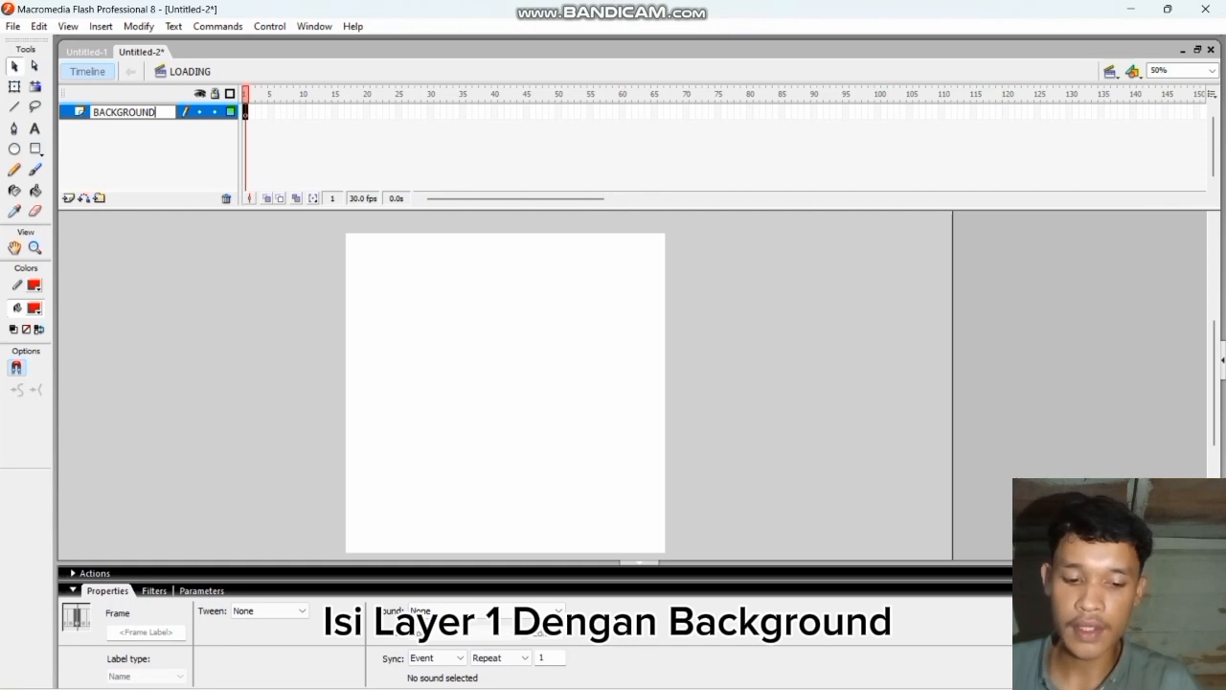
key("Return")
Step: Add a new layer above BACKGROUND and name it KOTAK LOADING
left_click(68, 198)
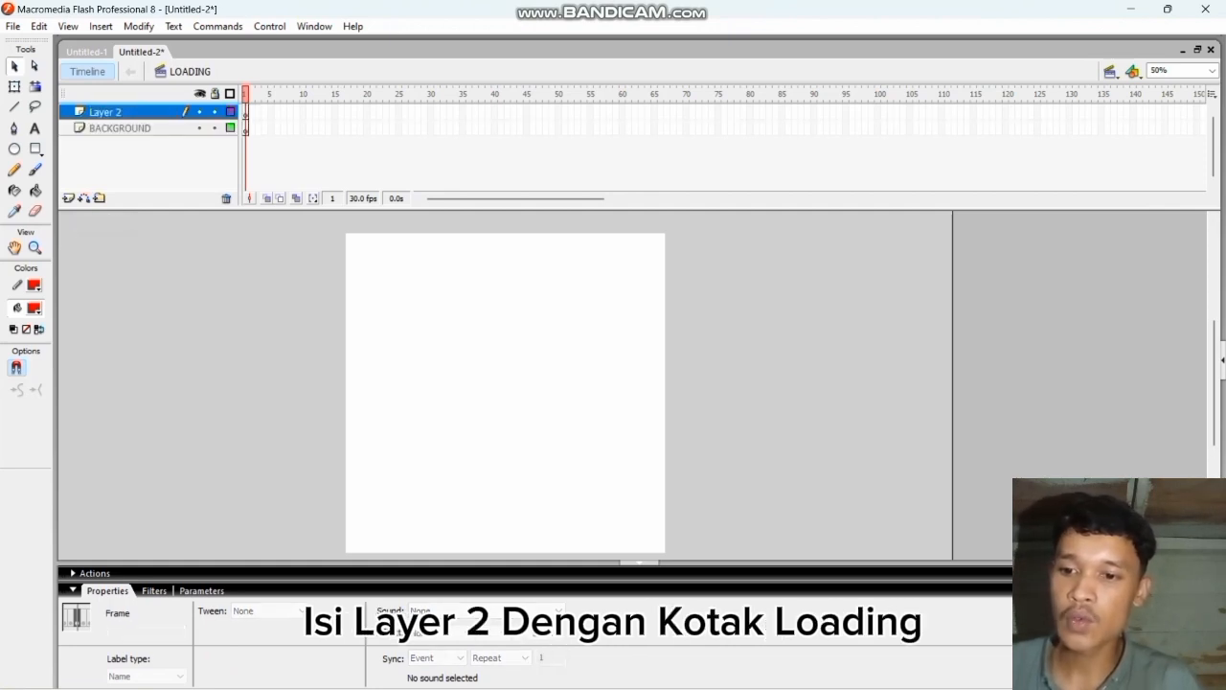
double_click(107, 112)
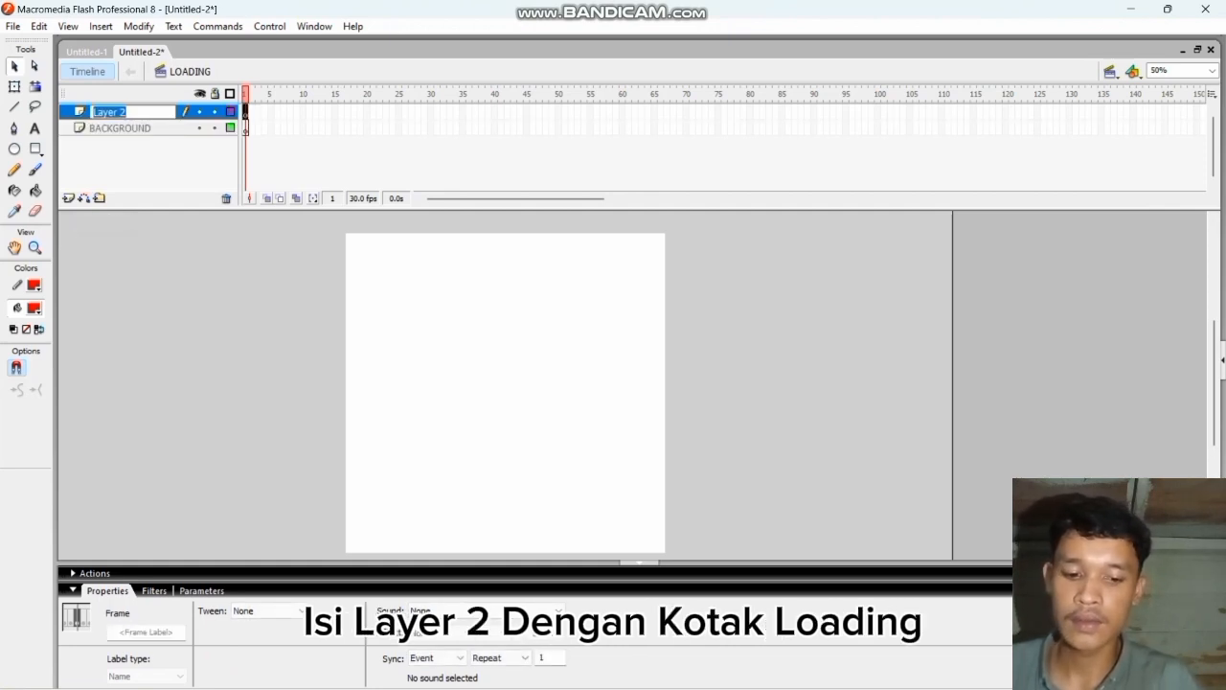
type("KOTAK")
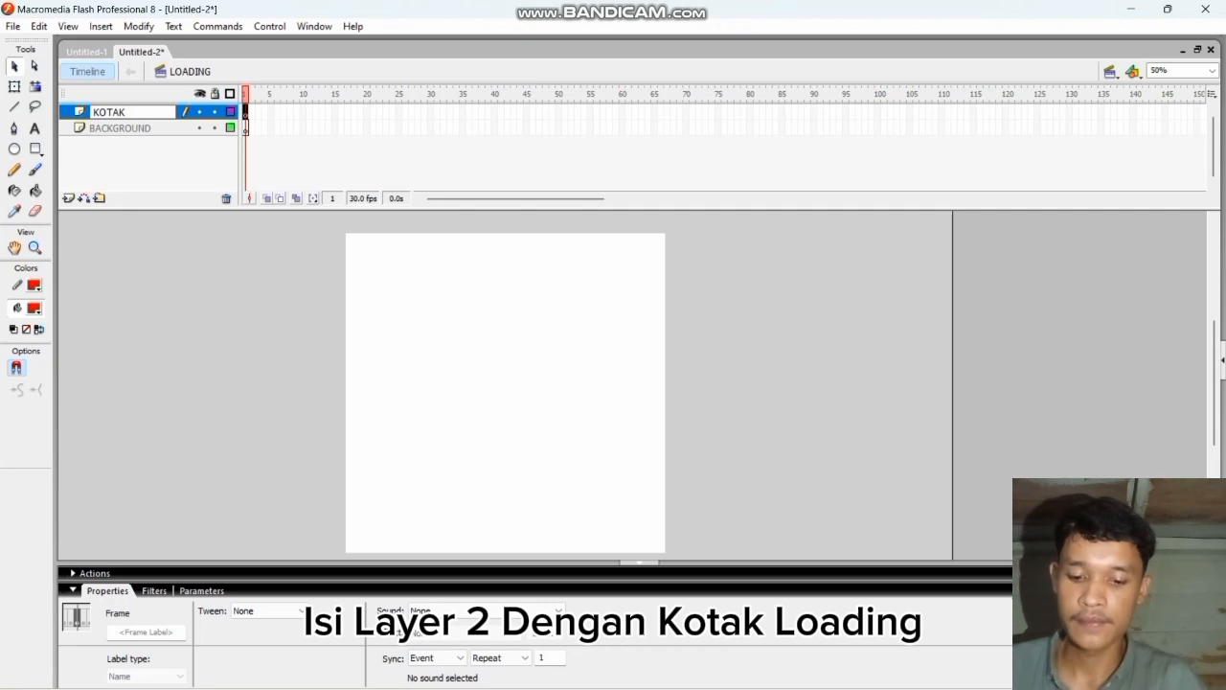
type(" LOADING")
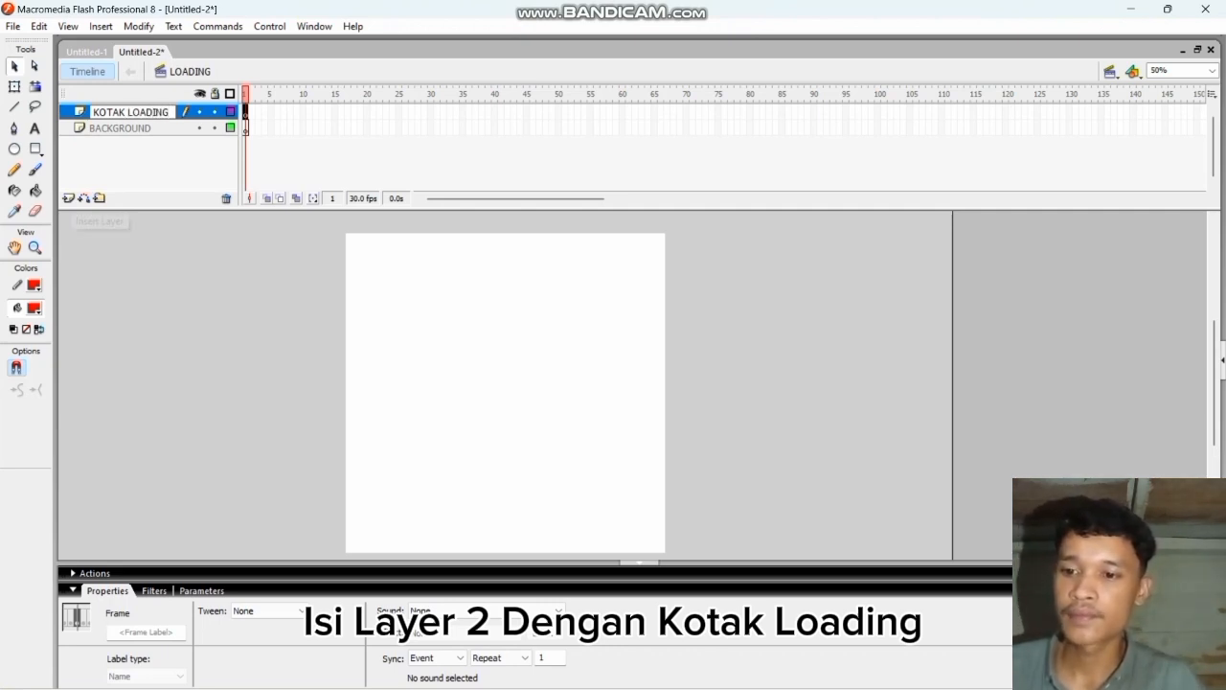
key("Return")
Step: Add a third layer above KOTAK LOADING and name it KOTAK LUAR LOADING
left_click(68, 199)
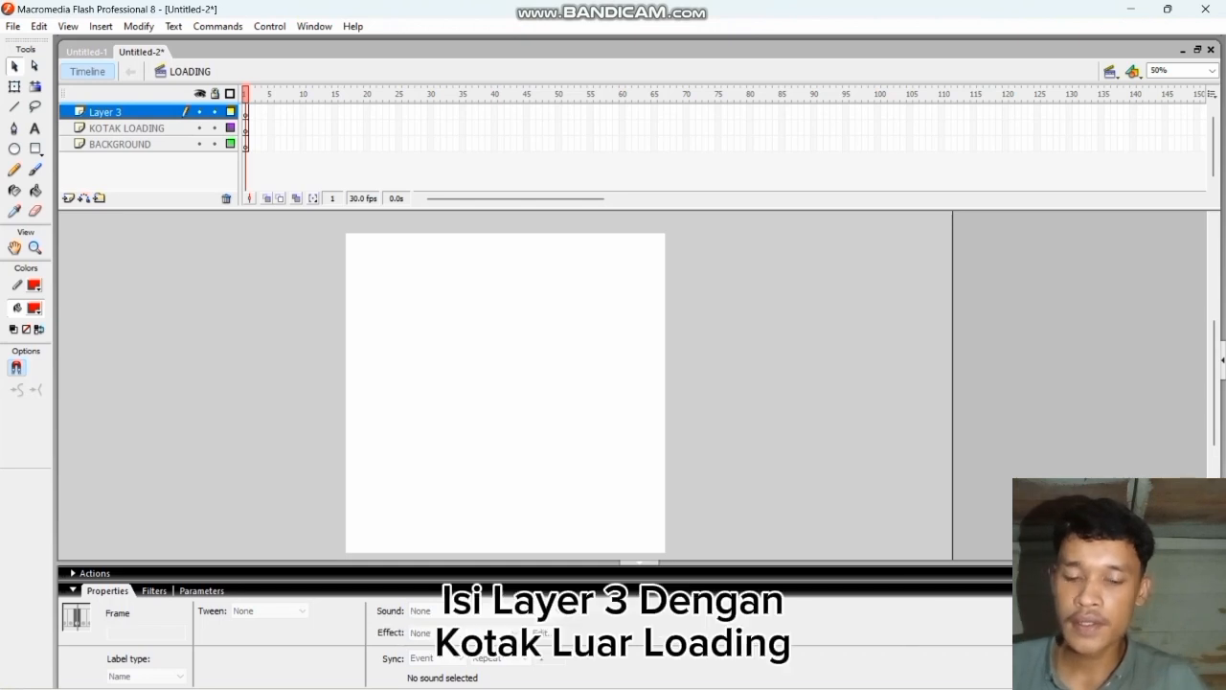
double_click(106, 112)
type("KO")
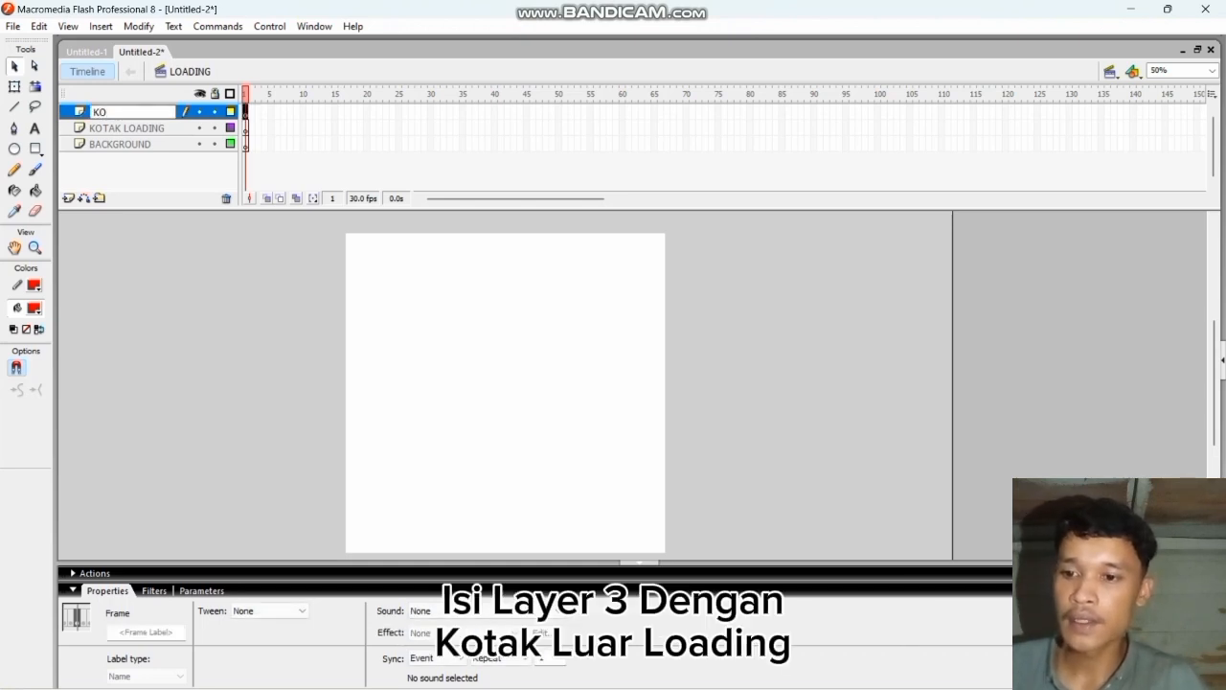
type("TAK LUA")
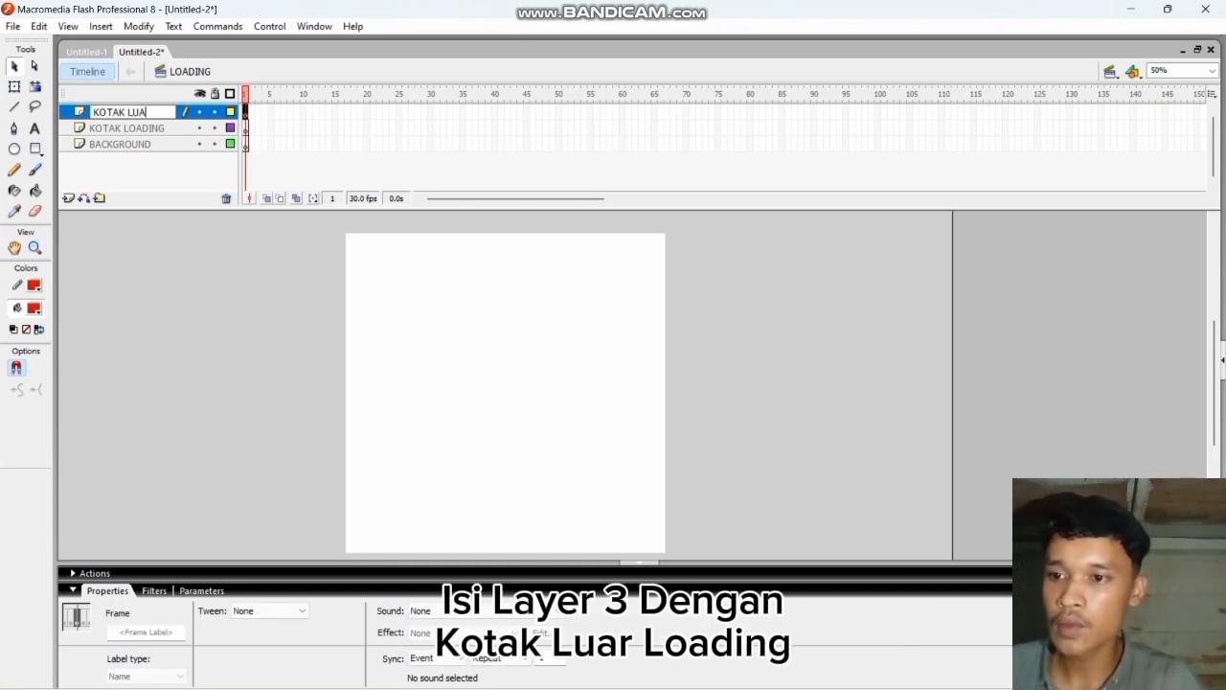
type("R LOAD")
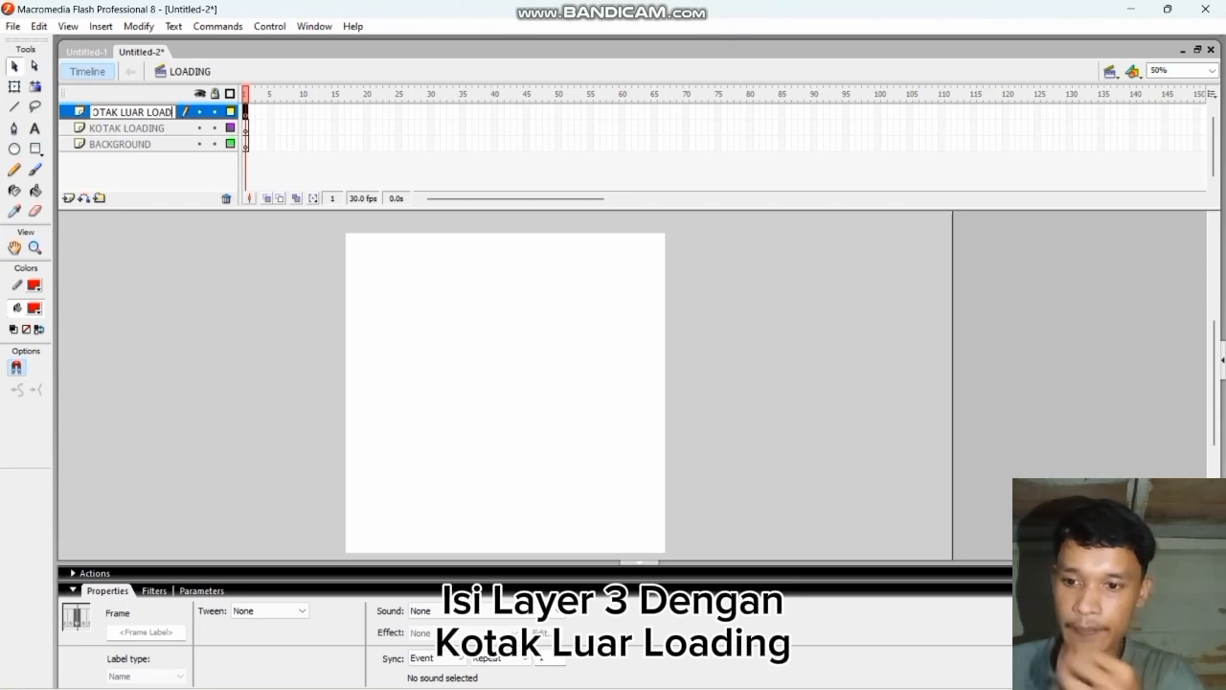
type("ING")
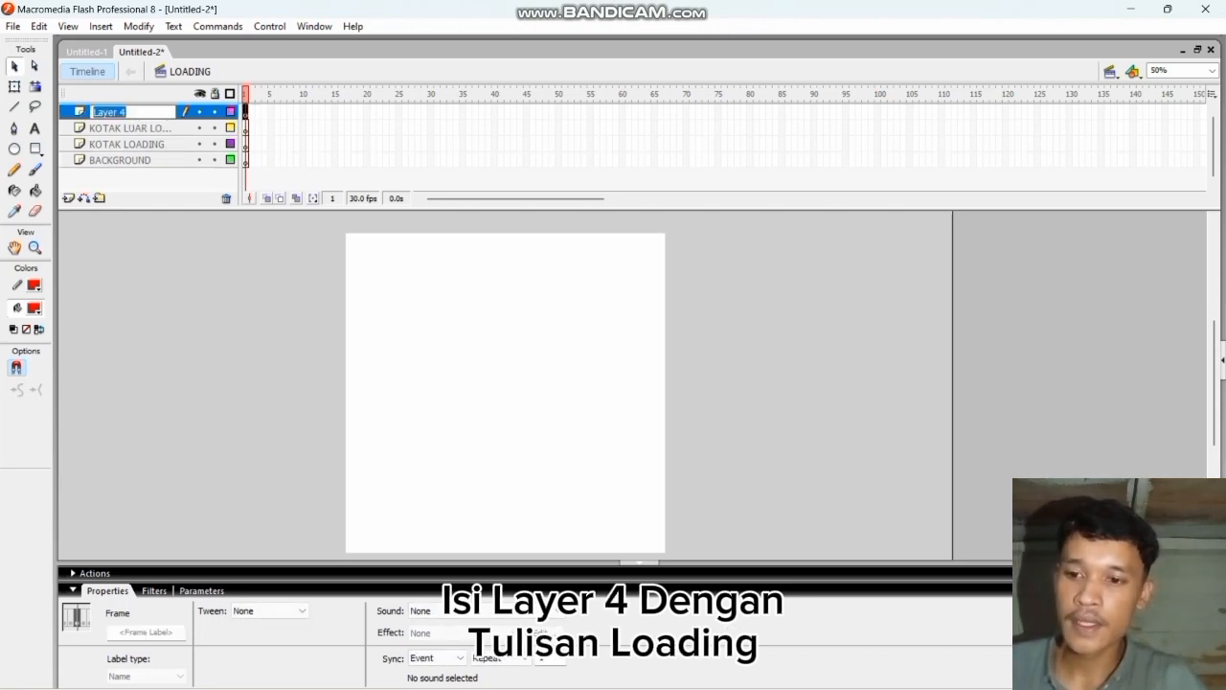
Step: Name the fourth, topmost layer TULISAN LOADING
type("TULISAN")
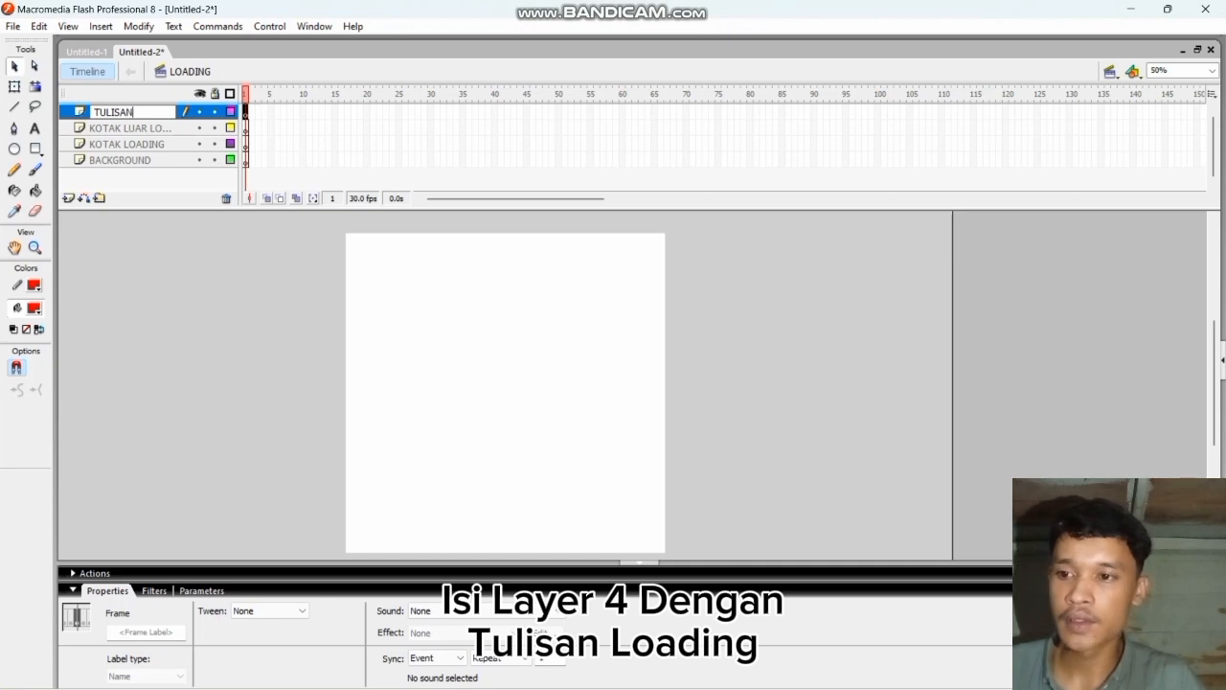
type(" LOADIN")
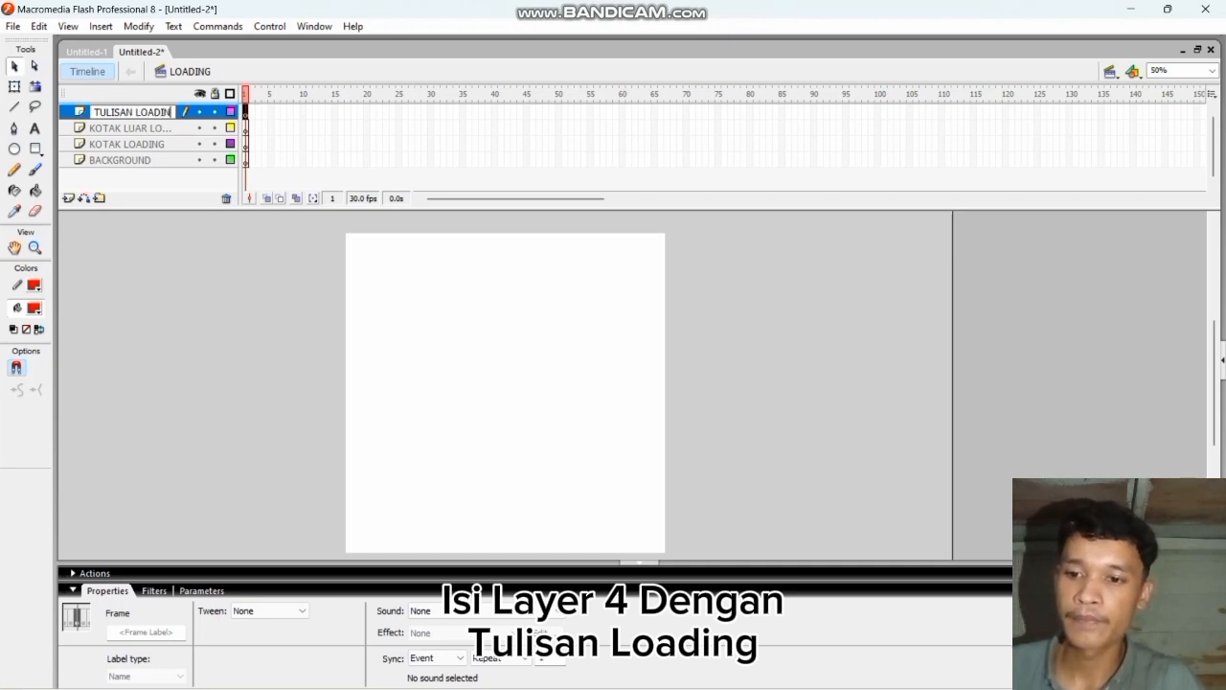
type("G")
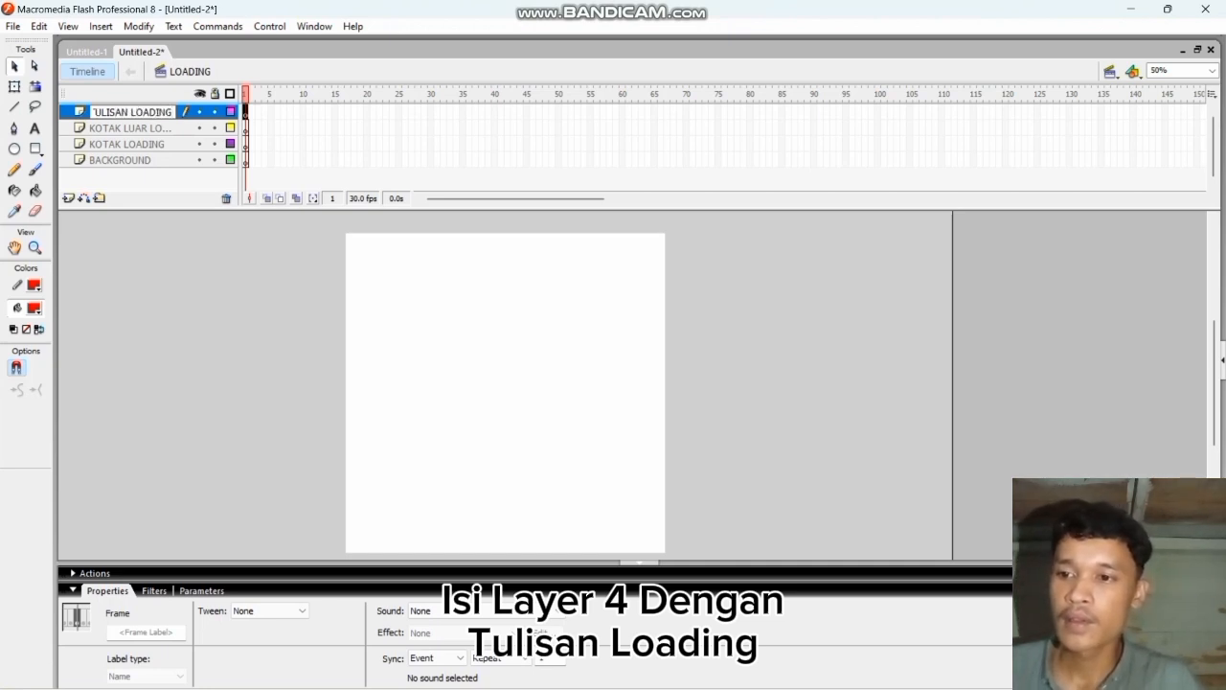
key("Return")
Step: Place the moonlit night-sky picture on the BACKGROUND layer at about X 66, Y -6
left_click(120, 160)
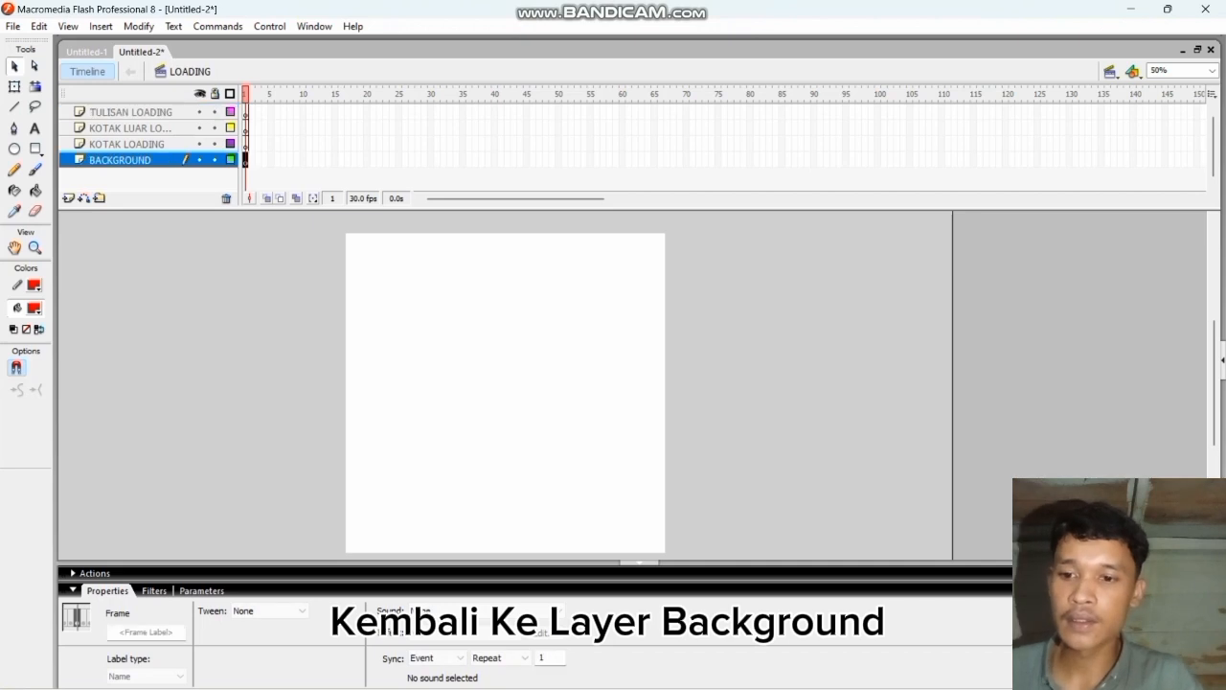
left_click(505, 383)
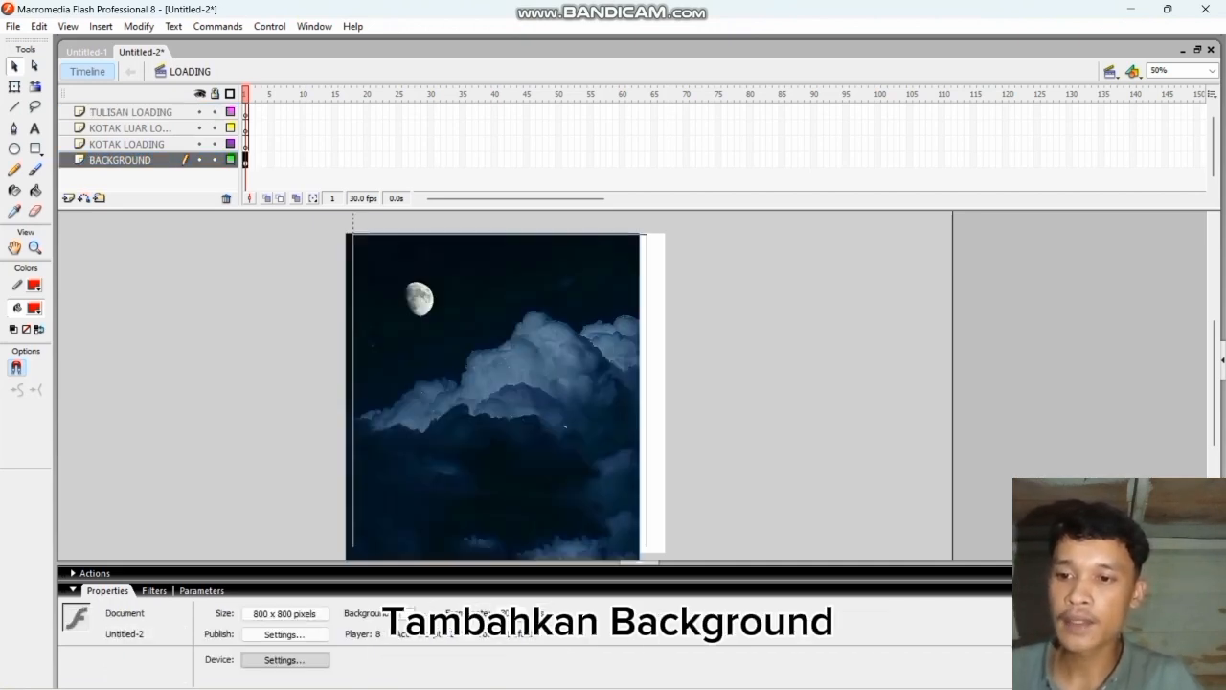
left_click_drag(517, 395, 520, 395)
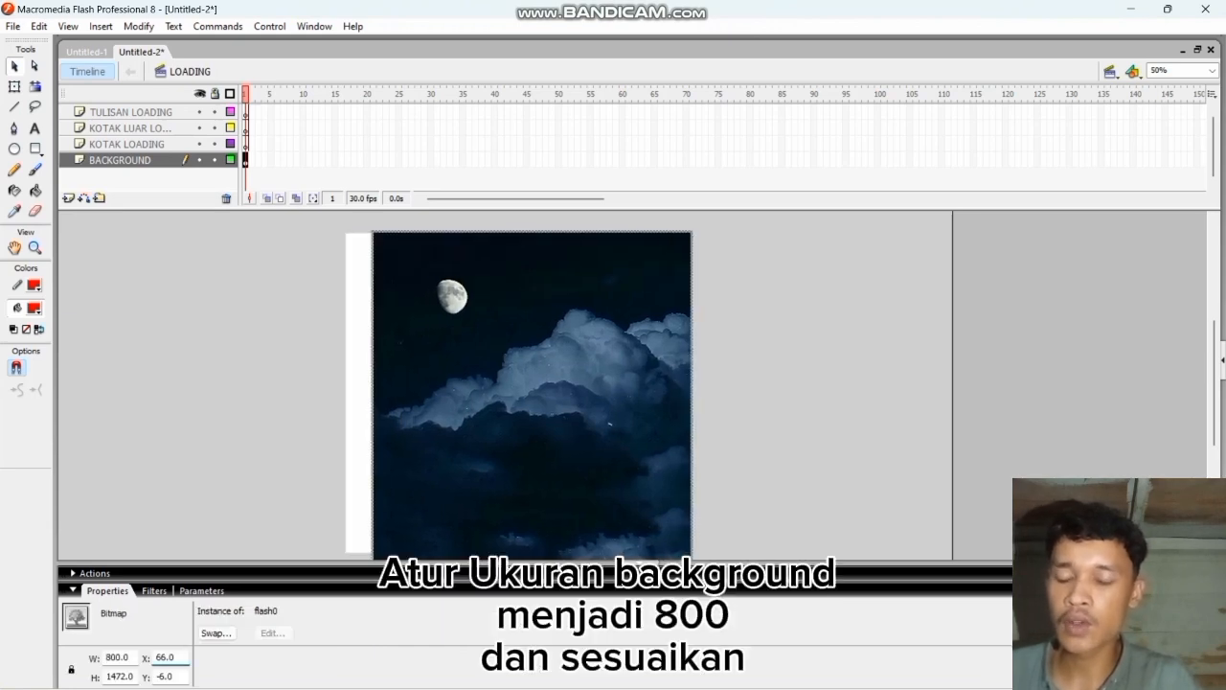
Step: Set the night-sky picture's X position to 800
key("BackSpace")
key("BackSpace")
type("800")
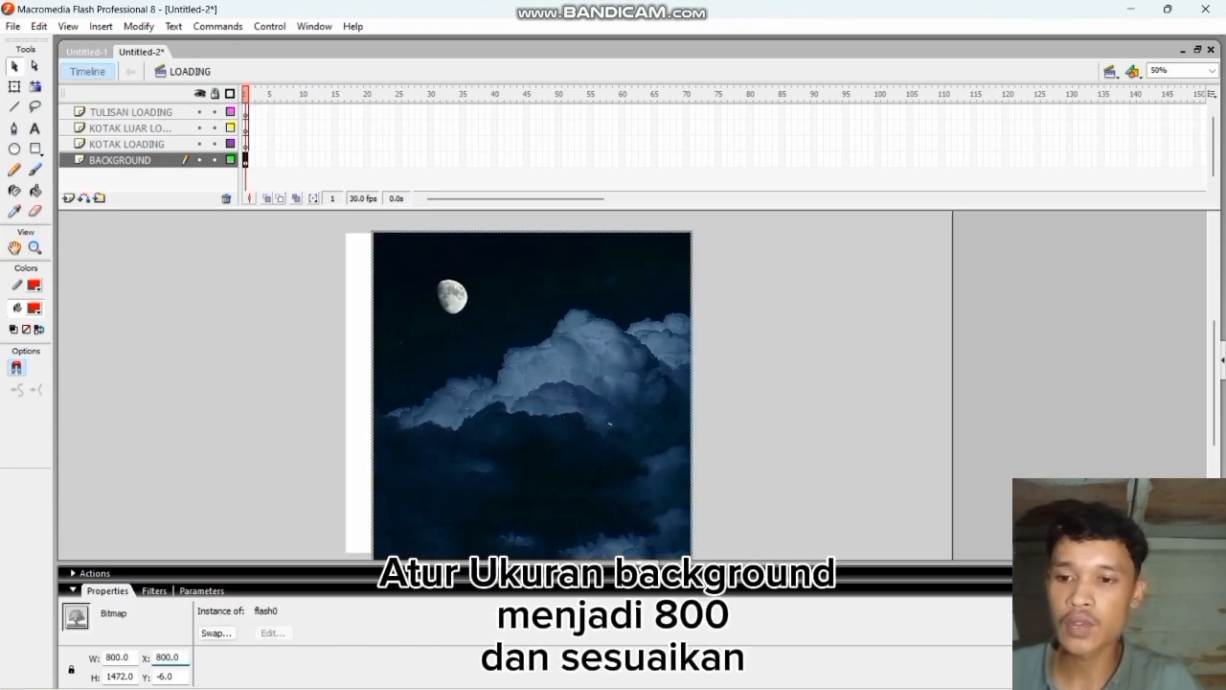
key("Tab")
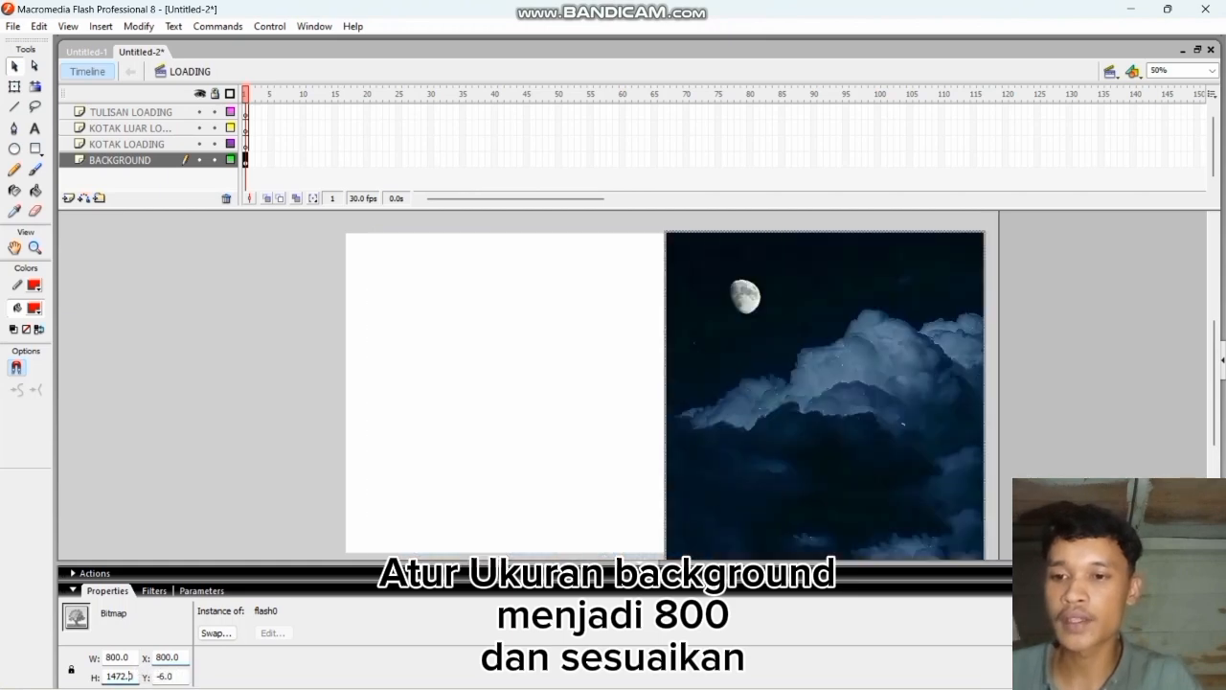
Step: Set the night-sky picture's height to 800 pixels
key("BackSpace")
key("BackSpace")
key("BackSpace")
key("BackSpace")
key("BackSpace")
key("BackSpace")
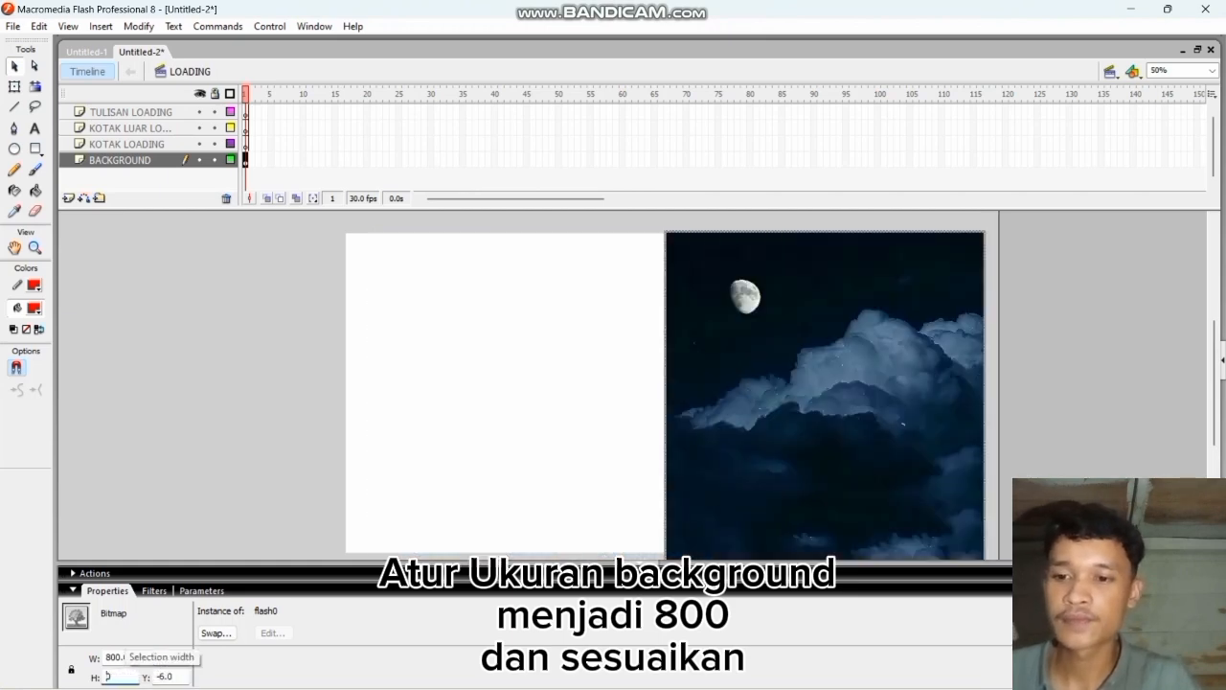
type("8")
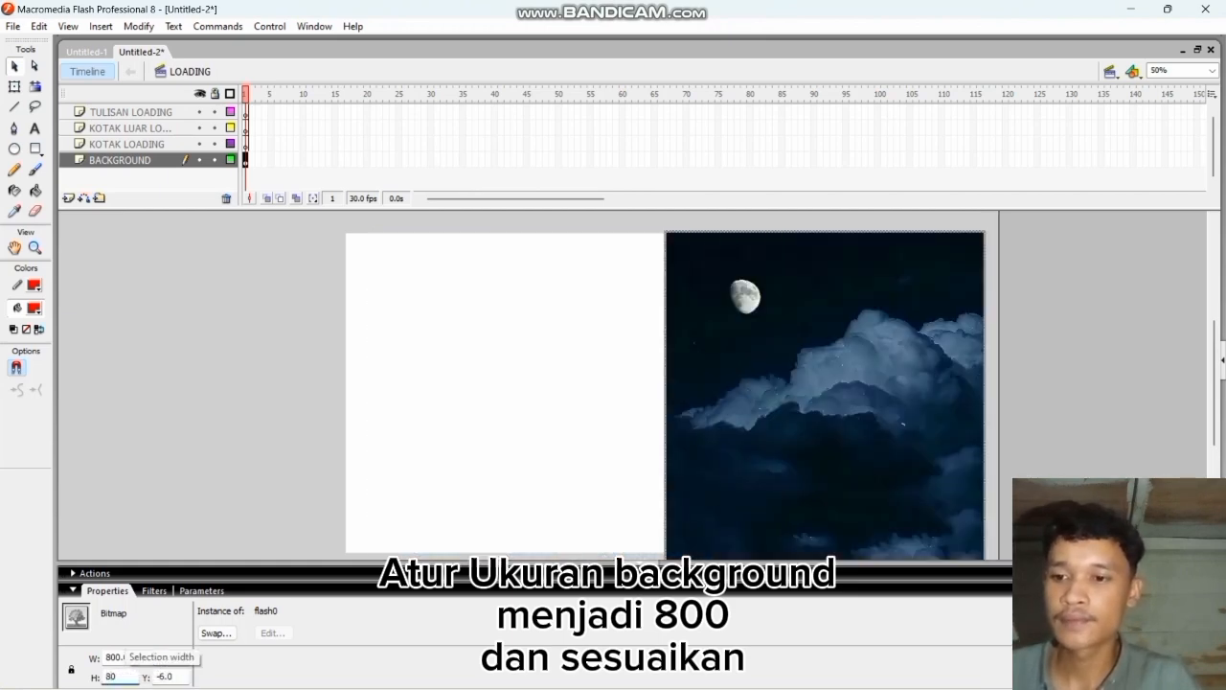
type("0")
key("Return")
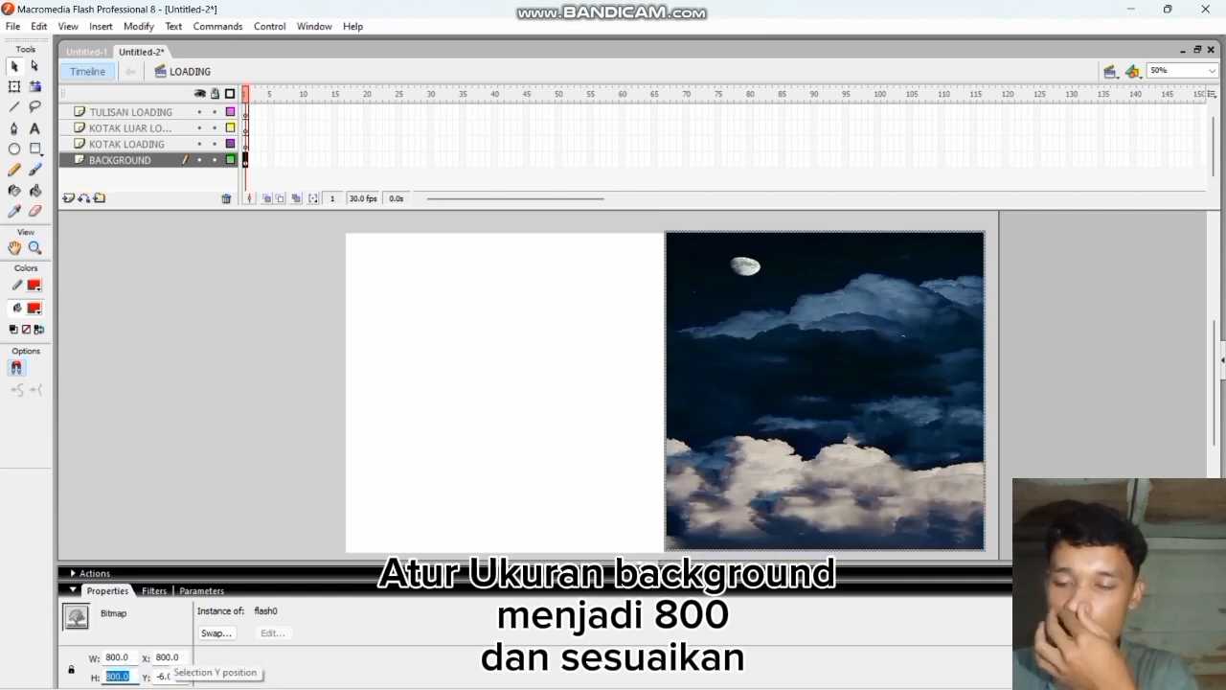
Step: Set the night-sky picture's Y position to 800
left_click(164, 676)
key("BackSpace")
key("BackSpace")
key("BackSpace")
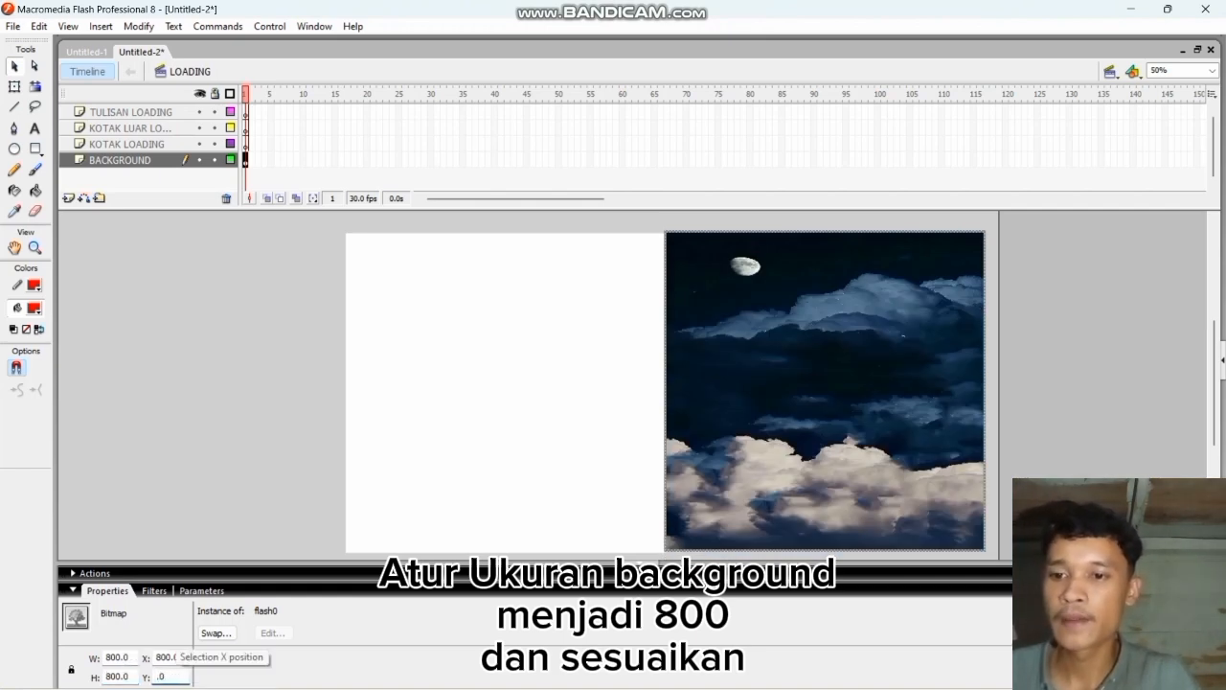
type("8")
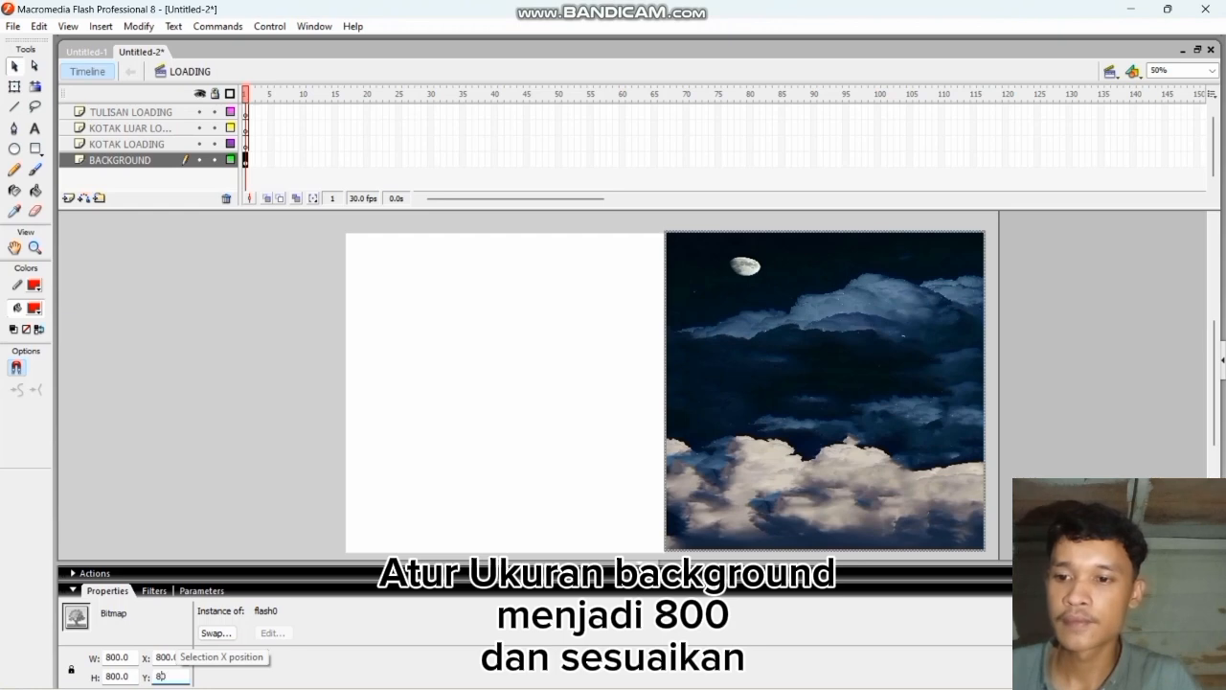
type("0")
key("Return")
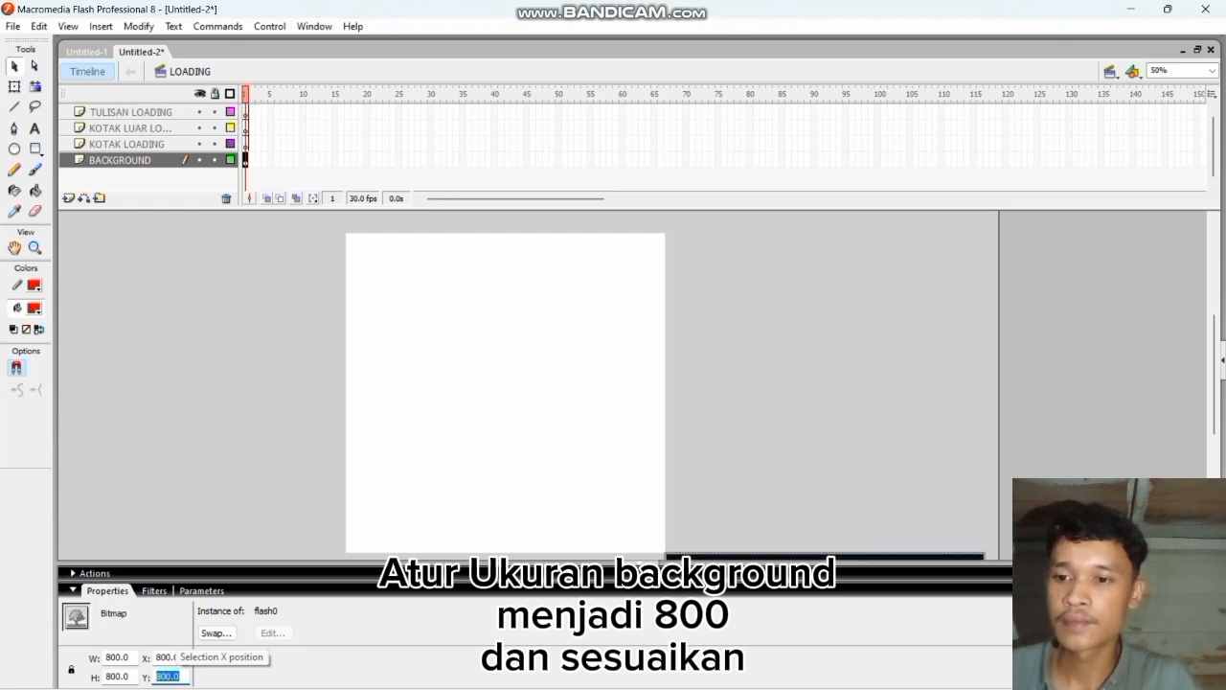
Step: Move the night-sky picture back over the stage so it covers it, at about X 2.6, Y -3.5
scroll(527, 383, "down", 3)
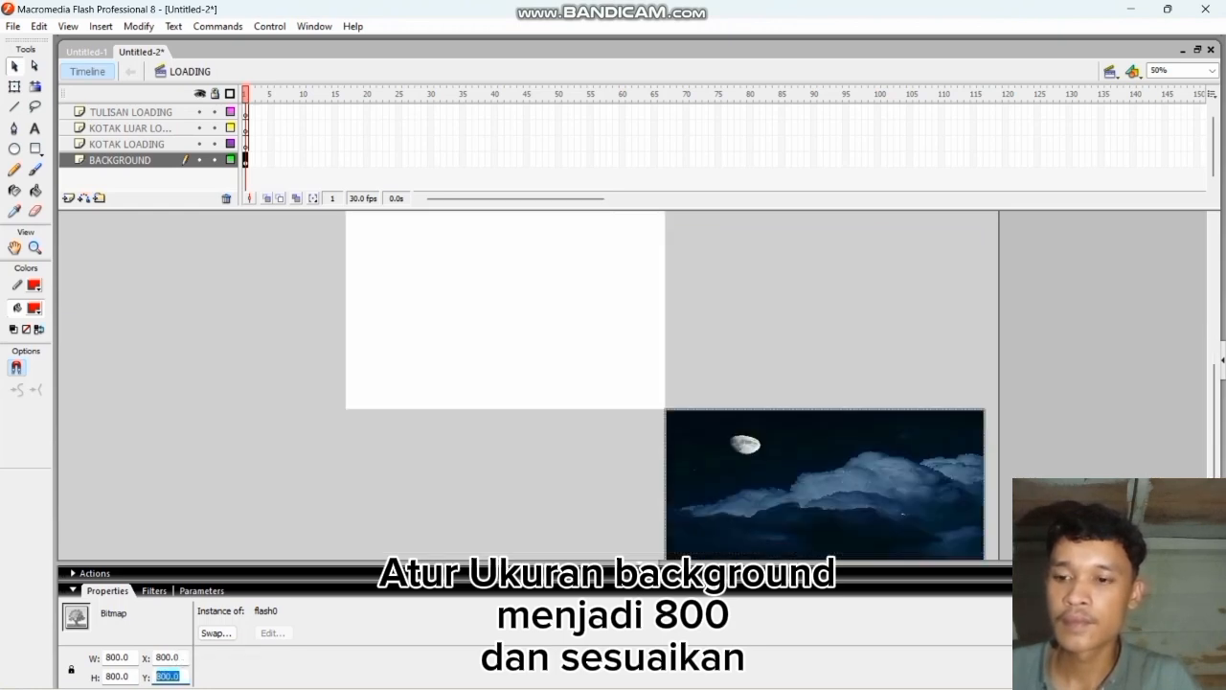
left_click_drag(823, 489, 505, 264)
scroll(505, 383, "up", 2)
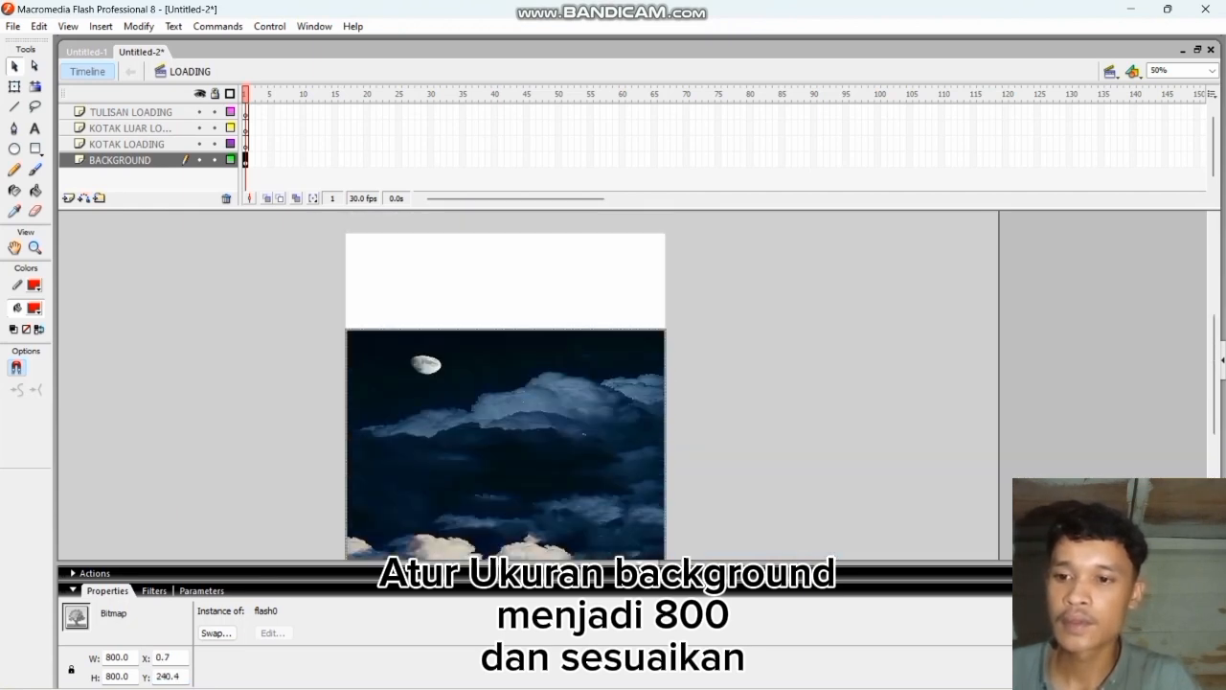
left_click_drag(505, 431, 504, 335)
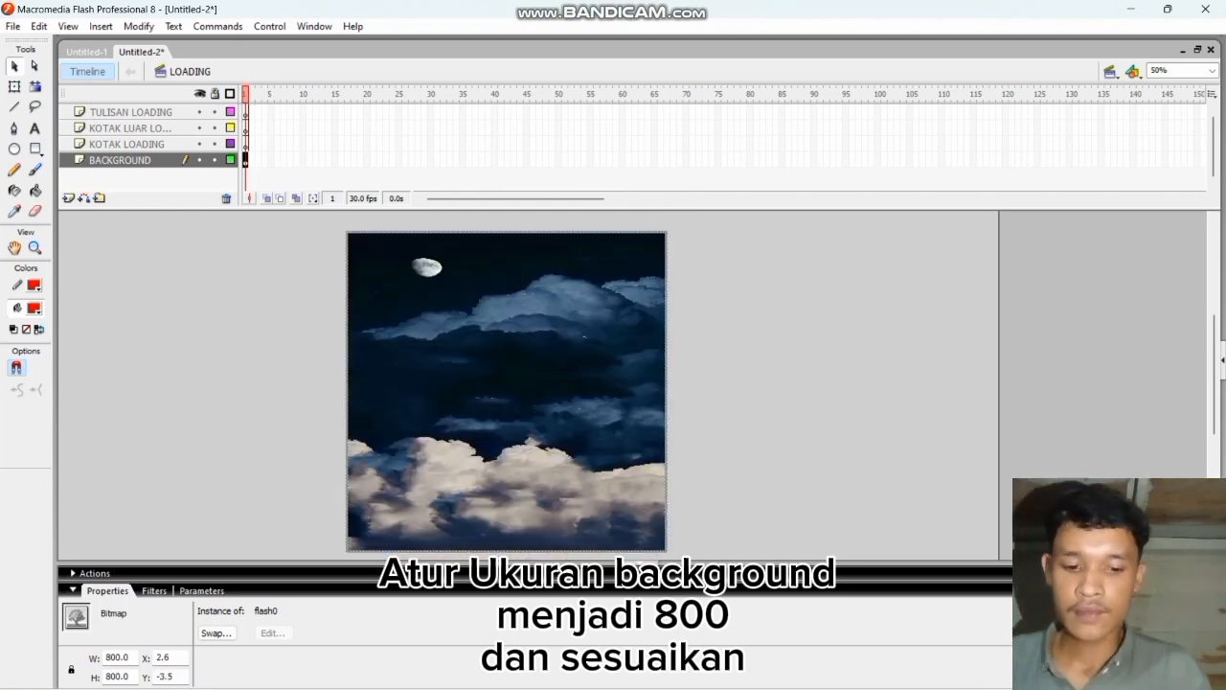
scroll(506, 384, "down", 2)
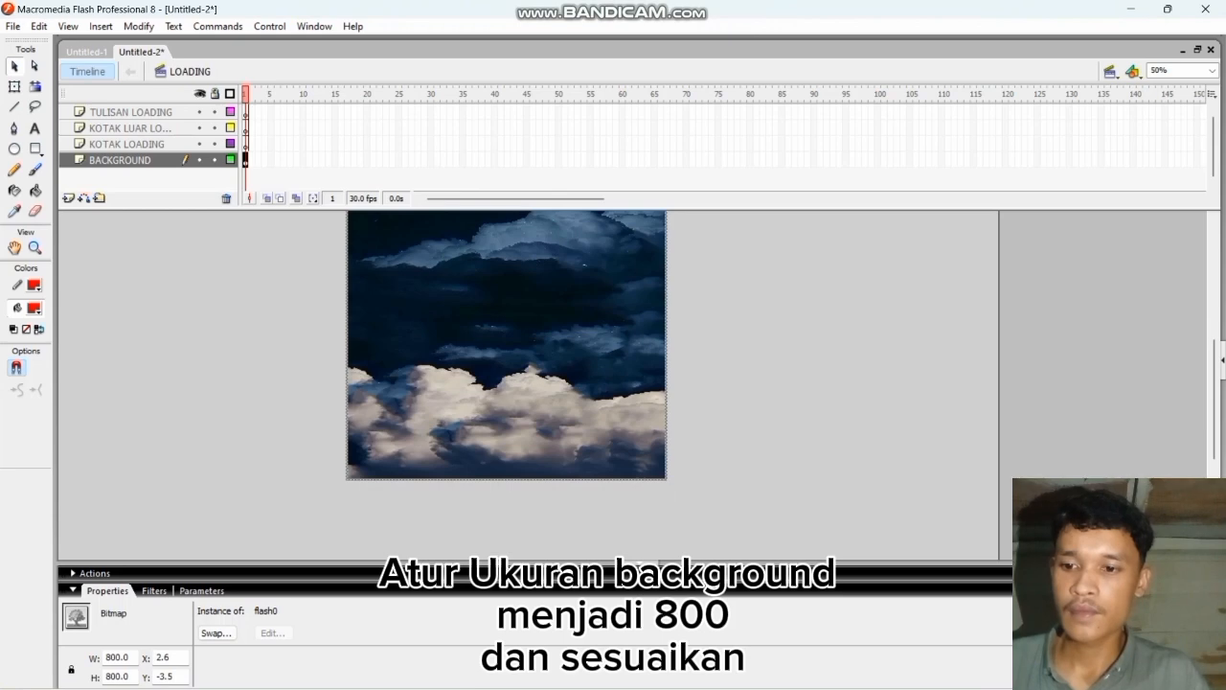
scroll(506, 383, "up", 2)
Step: Draw a wide red loading bar without an outline on the KOTAK LOADING layer, just above the pale clouds
left_click(127, 144)
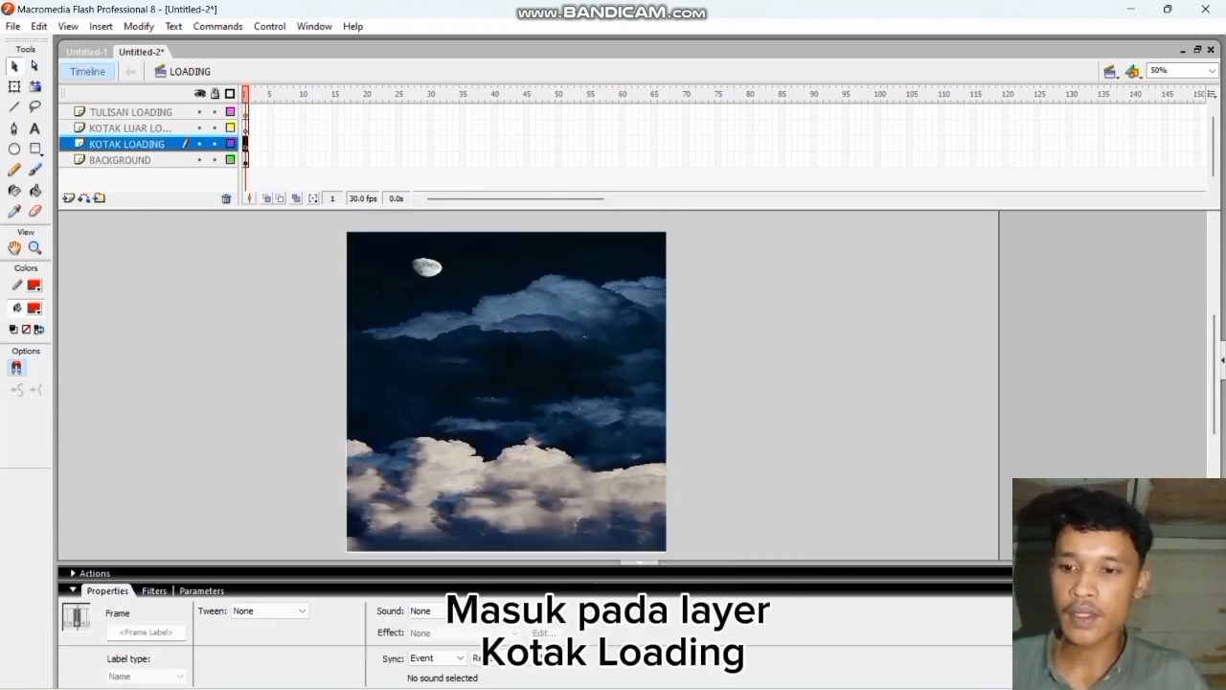
left_click(1110, 71)
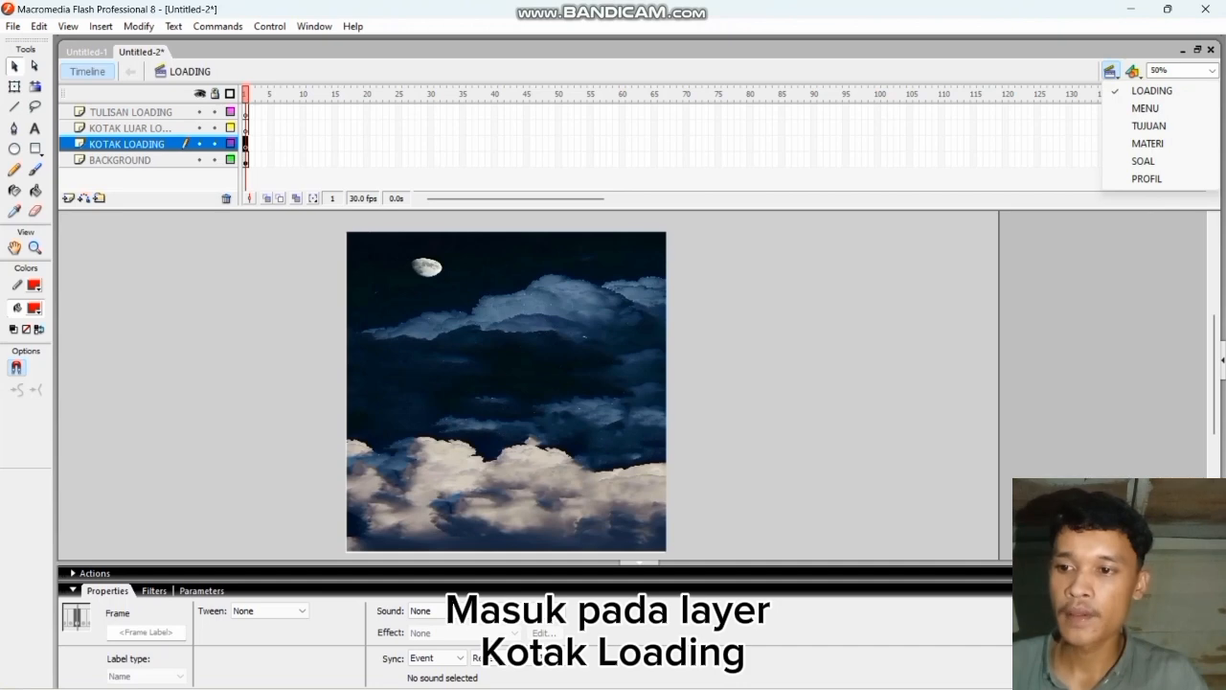
left_click(36, 149)
left_click(34, 307)
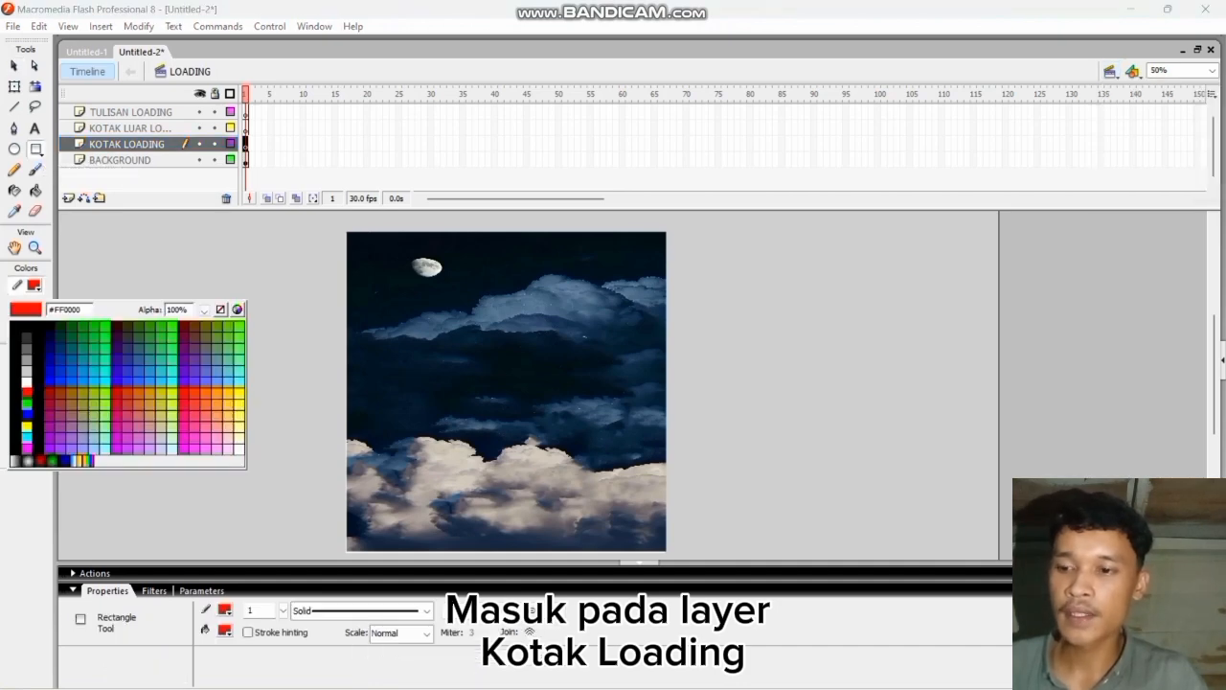
left_click(221, 309)
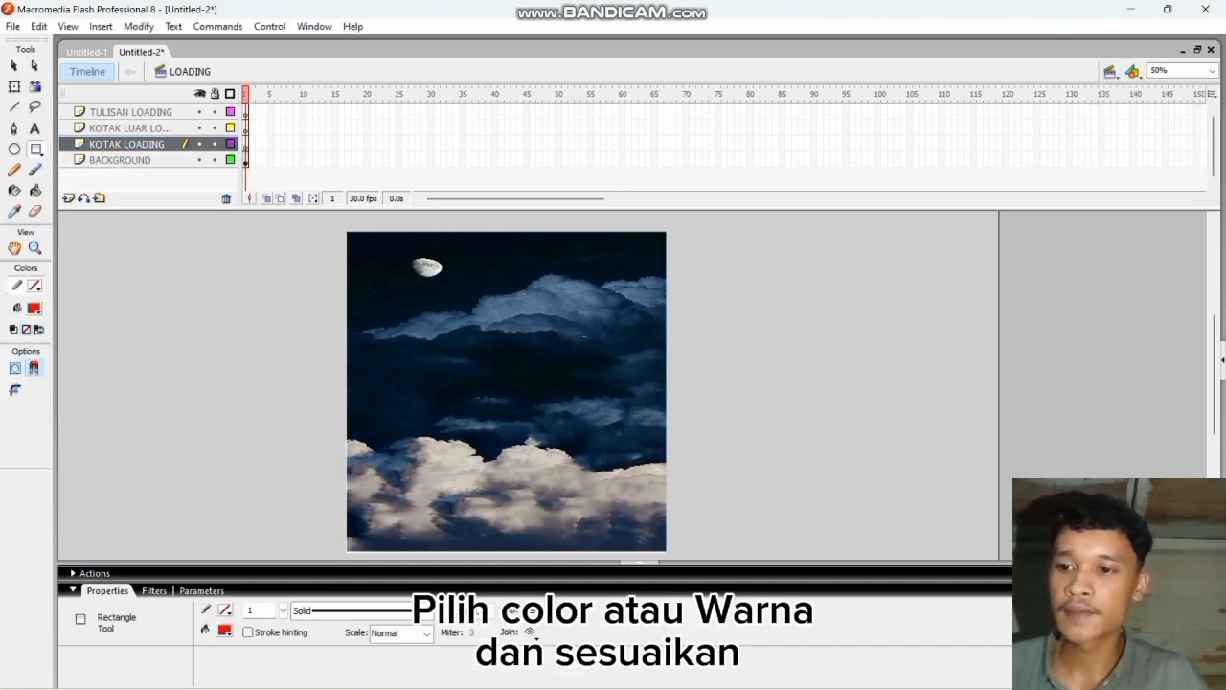
left_click_drag(415, 401, 604, 431)
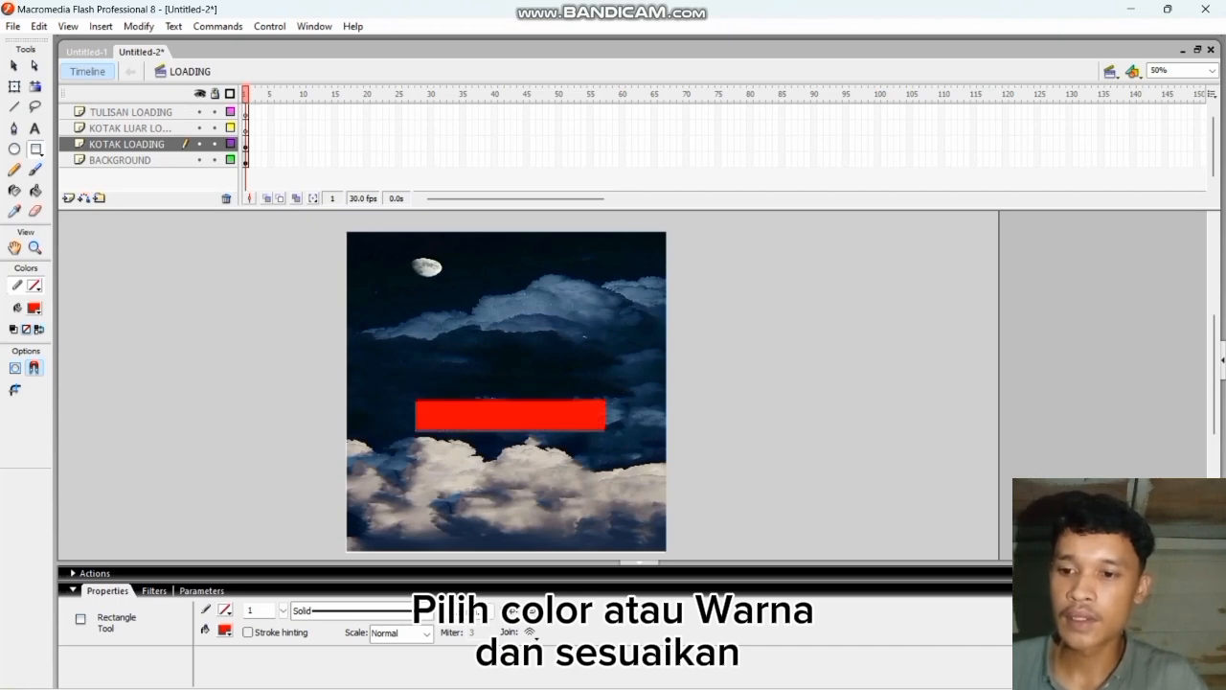
Step: On the KOTAK LUAR LOADING layer, draw an unfilled rectangle with a red outline as a frame slightly larger than the red loading bar
left_click(129, 127)
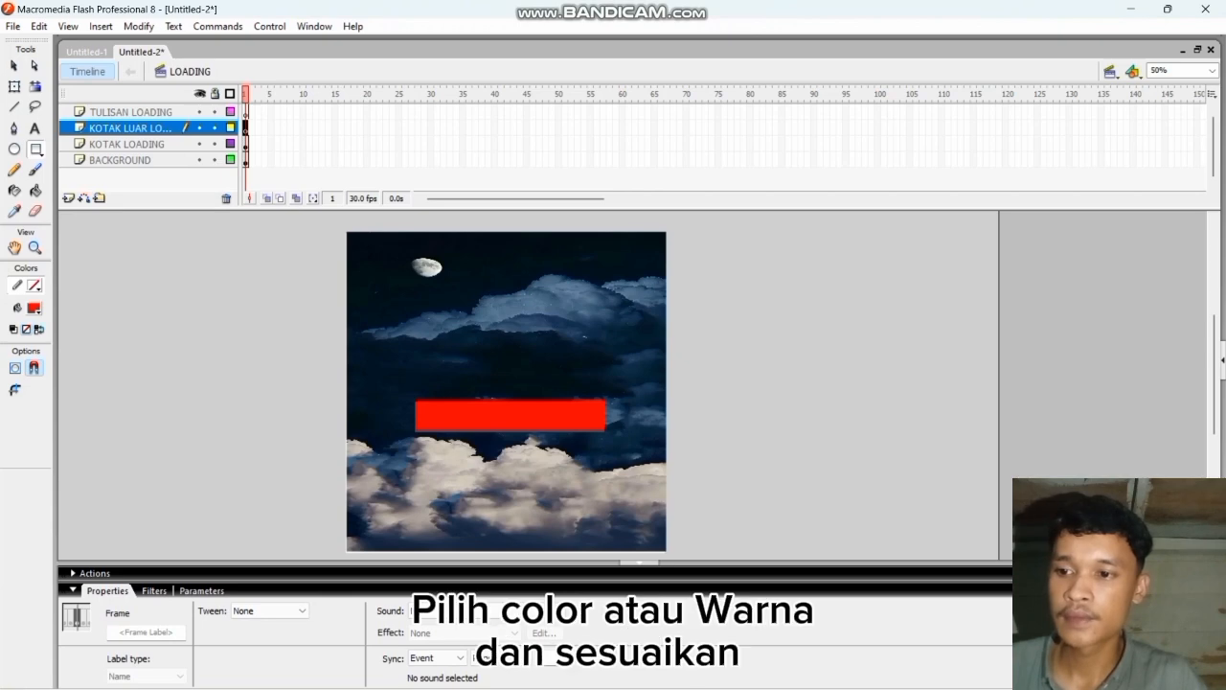
left_click(34, 286)
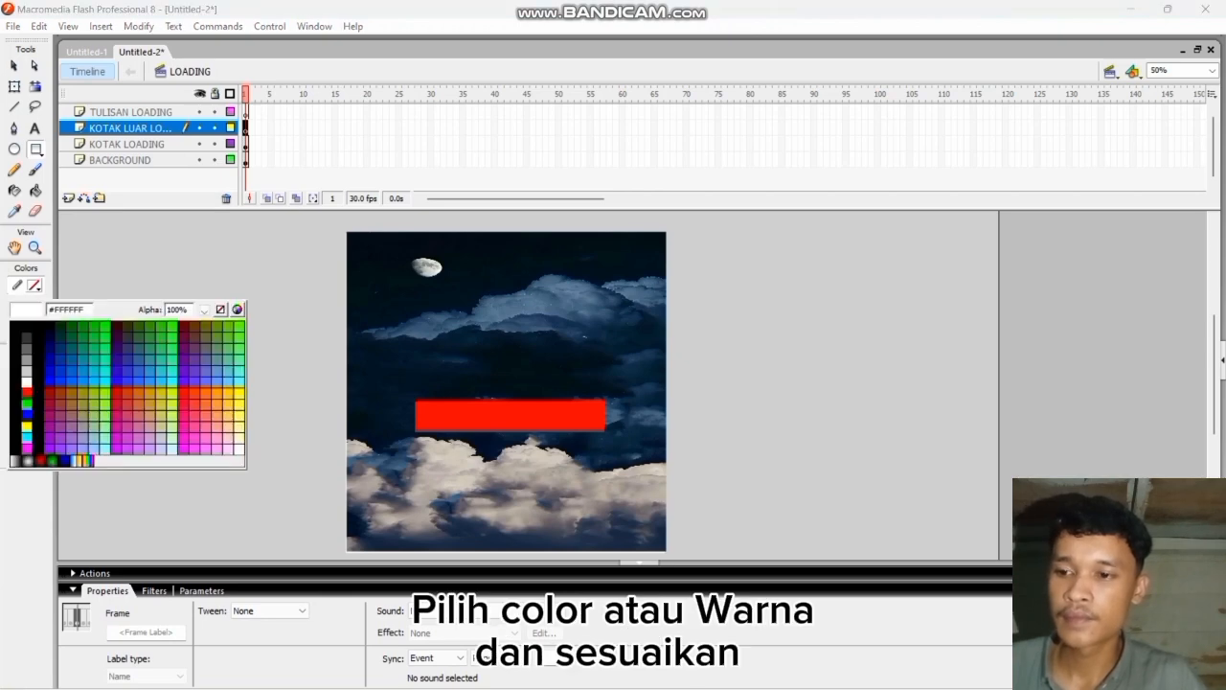
left_click(26, 326)
left_click(35, 284)
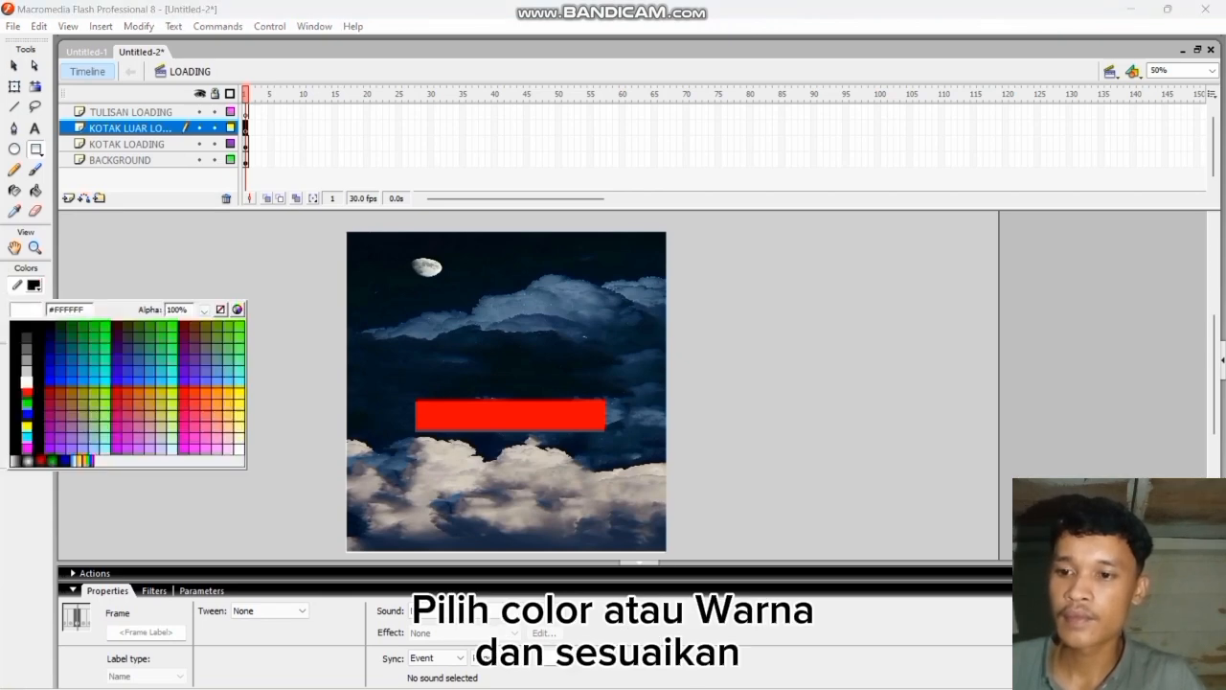
left_click(26, 391)
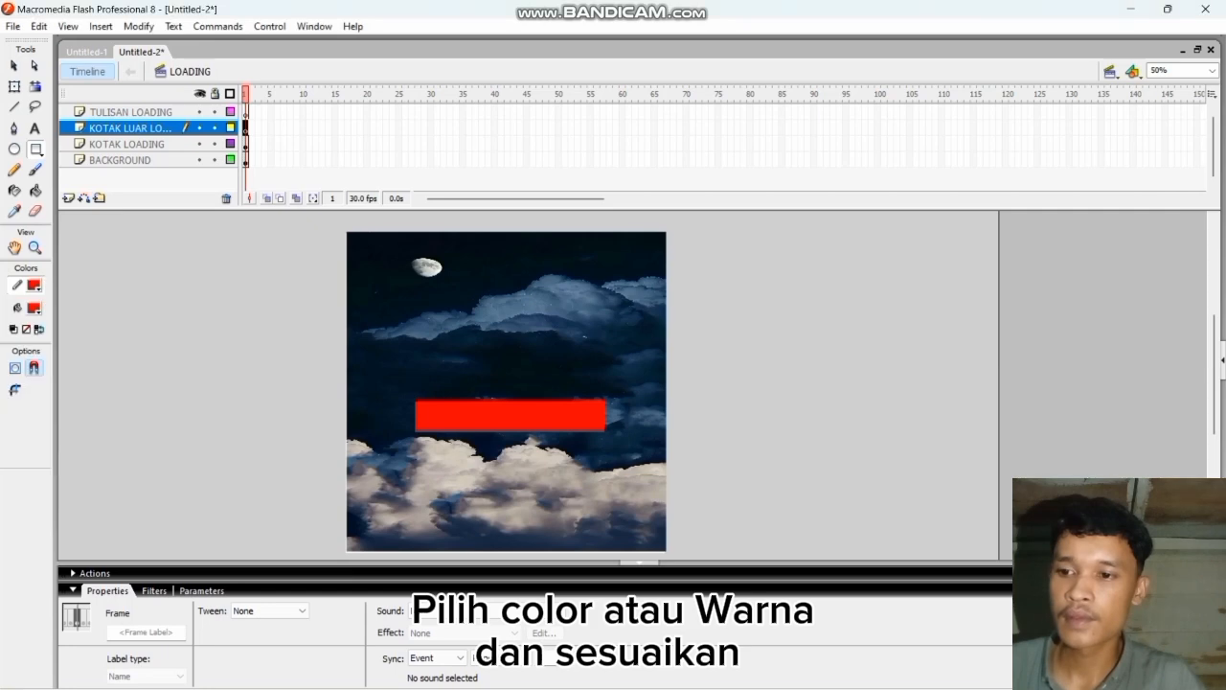
left_click(34, 307)
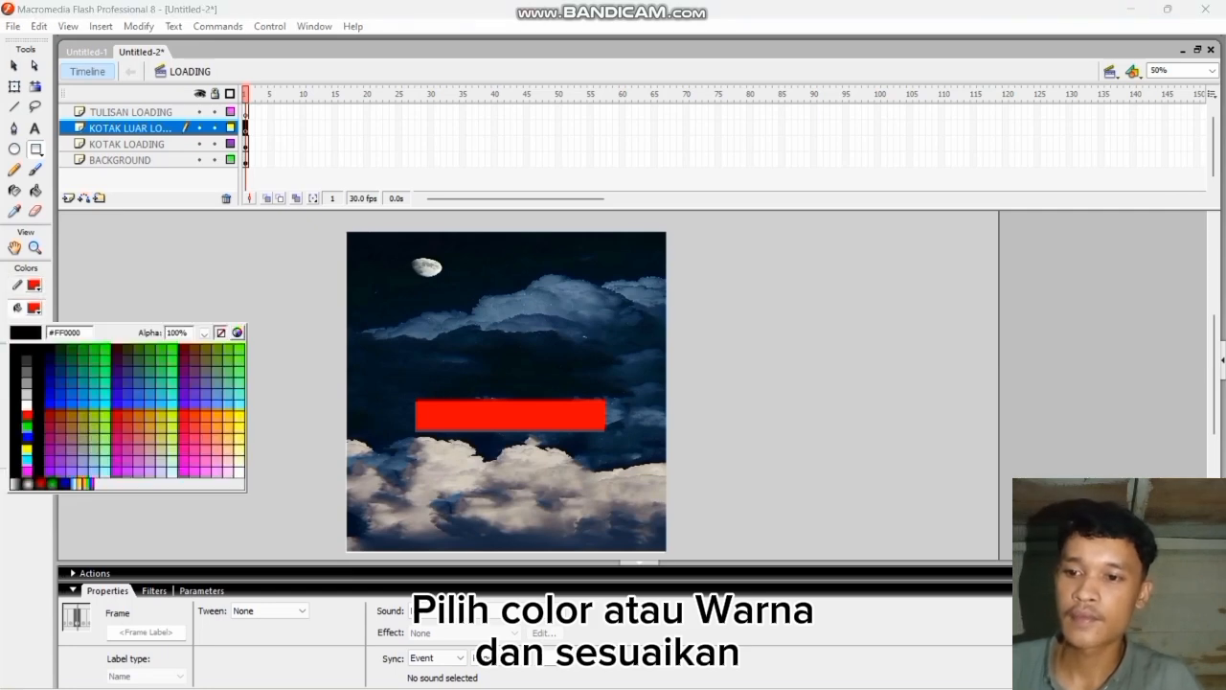
left_click(220, 332)
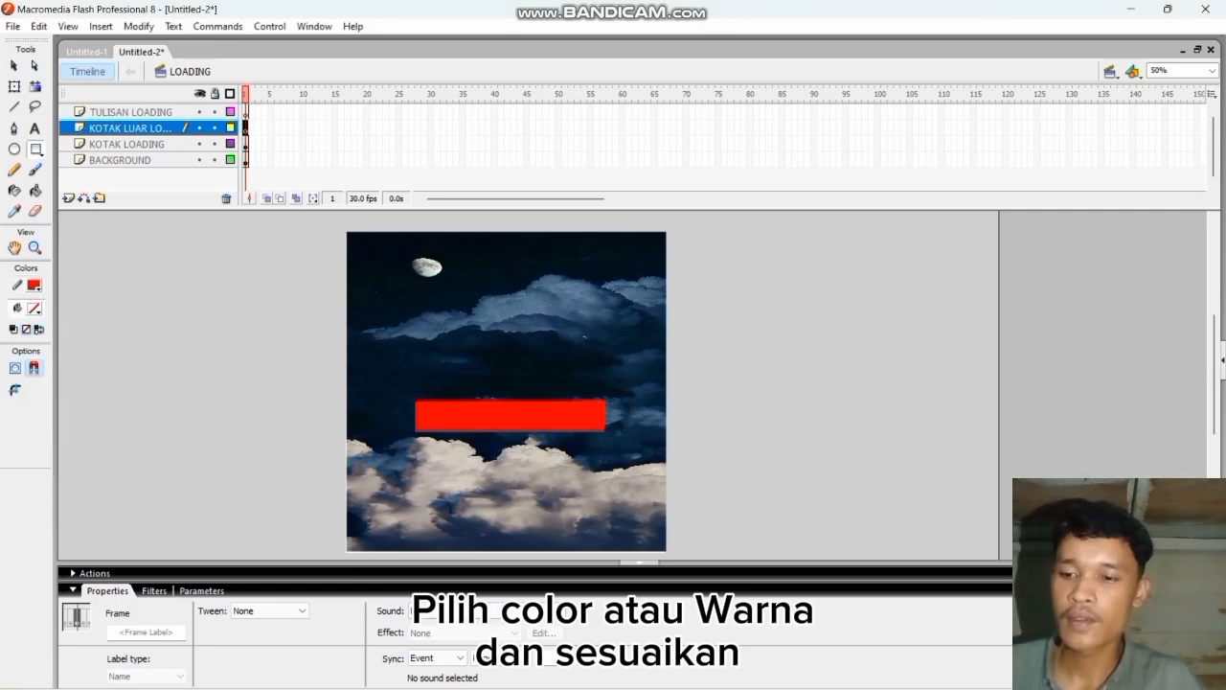
mouse_move(409, 395)
left_mouse_down()
mouse_move(524, 451)
mouse_move(617, 439)
mouse_move(608, 442)
left_mouse_up()
Step: On the TULISAN LOADING layer, add the text LOADING in a box about 294 px wide above the loading bar
left_click(132, 112)
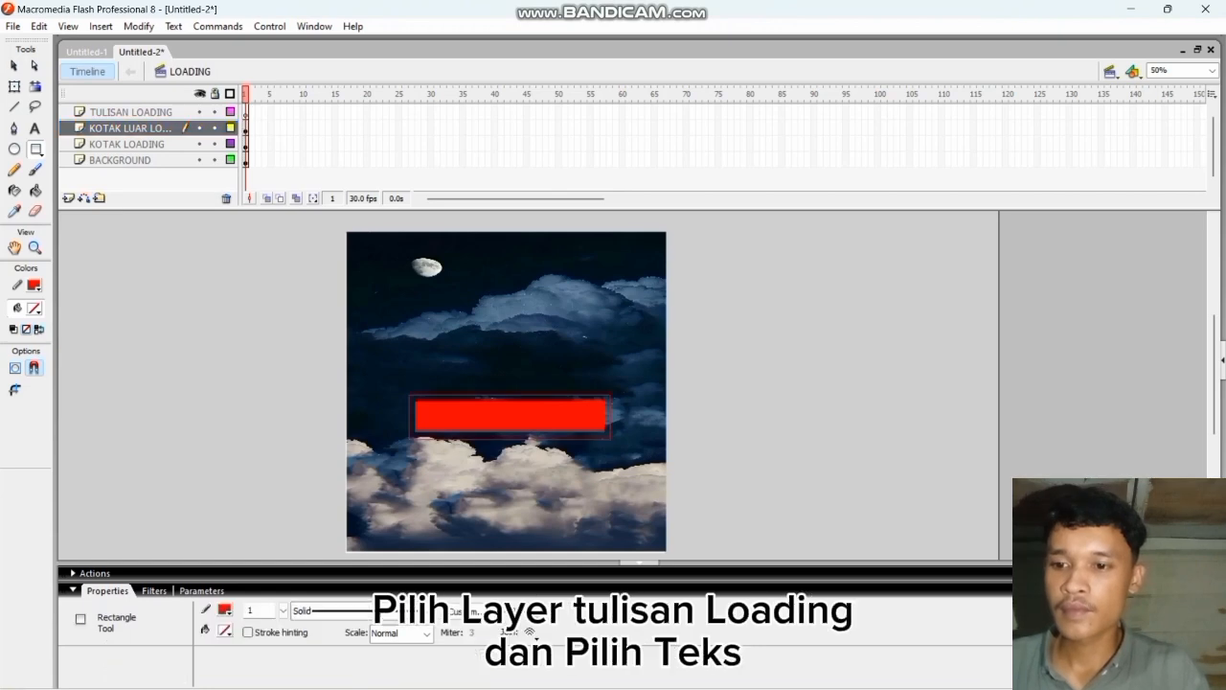
left_click(35, 129)
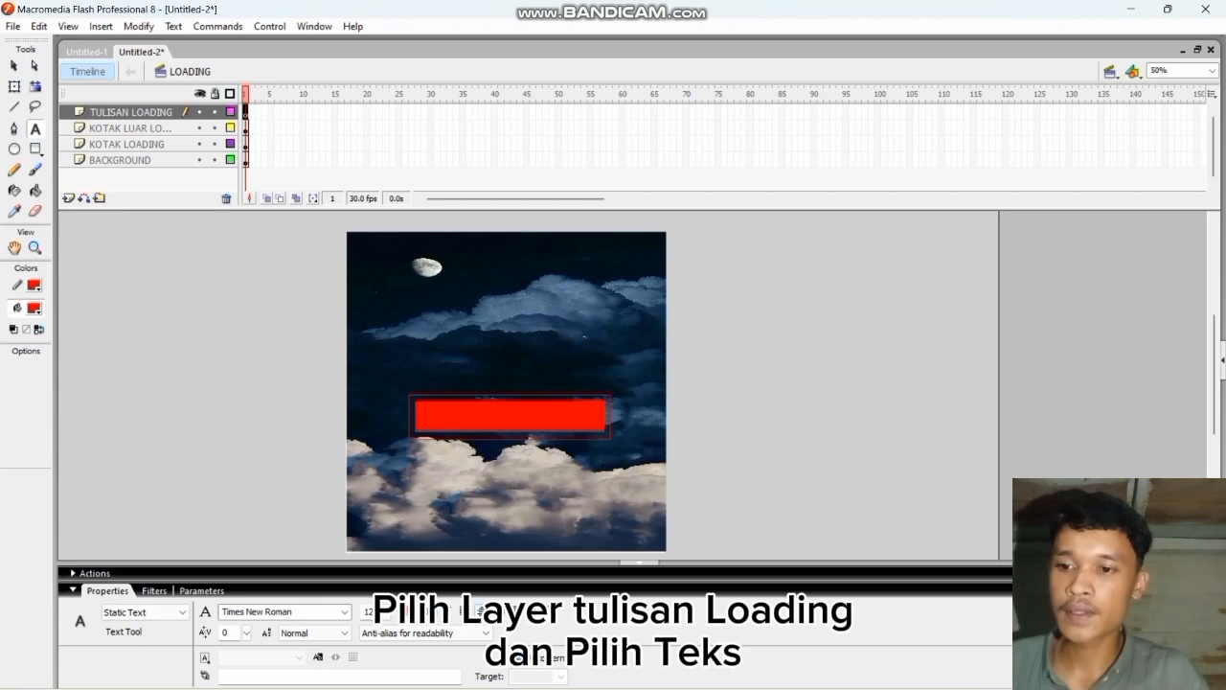
left_click_drag(452, 362, 571, 363)
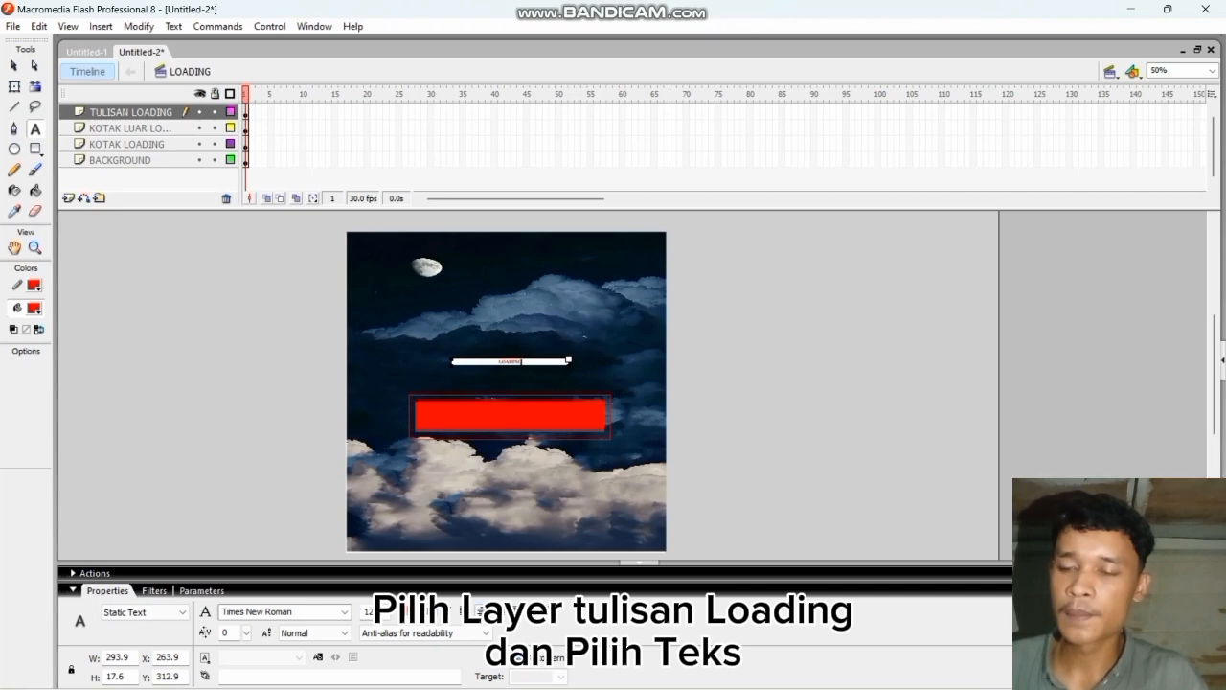
Step: Select the whole LOADING text and enlarge its font size to 36, then to 48
key("shift+Left")
key("shift+Left")
key("shift+Left")
key("shift+Left")
key("shift+Left")
key("shift+Left")
key("shift+Left")
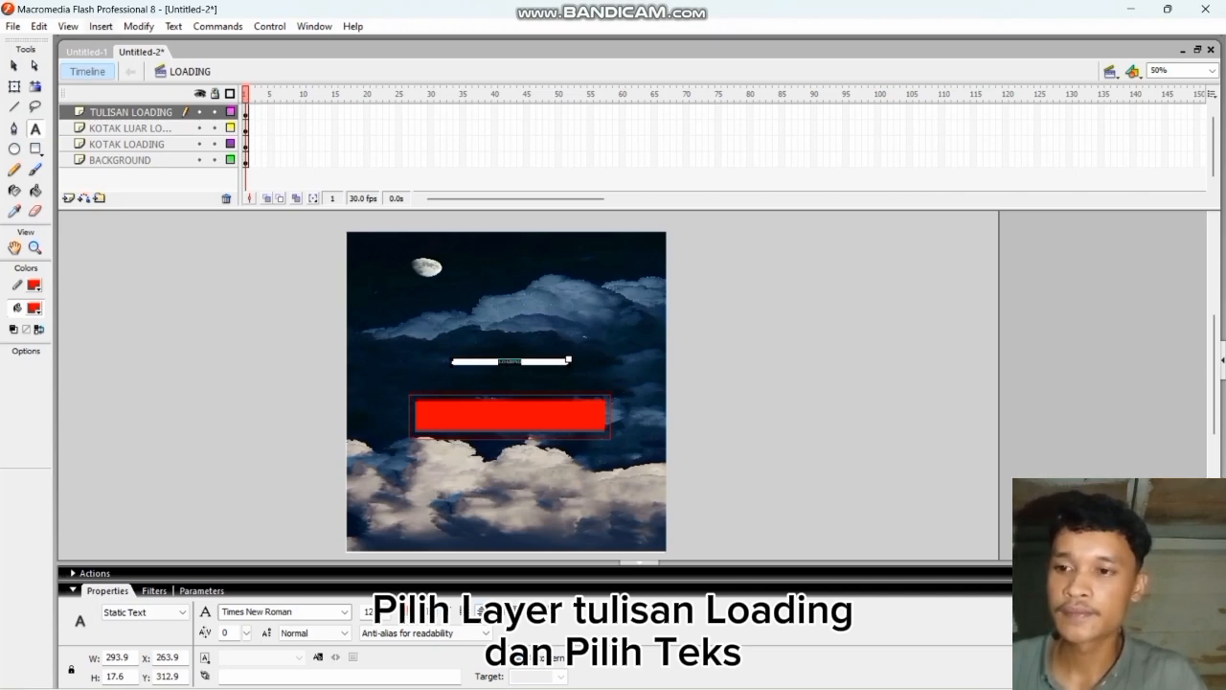
left_click(174, 27)
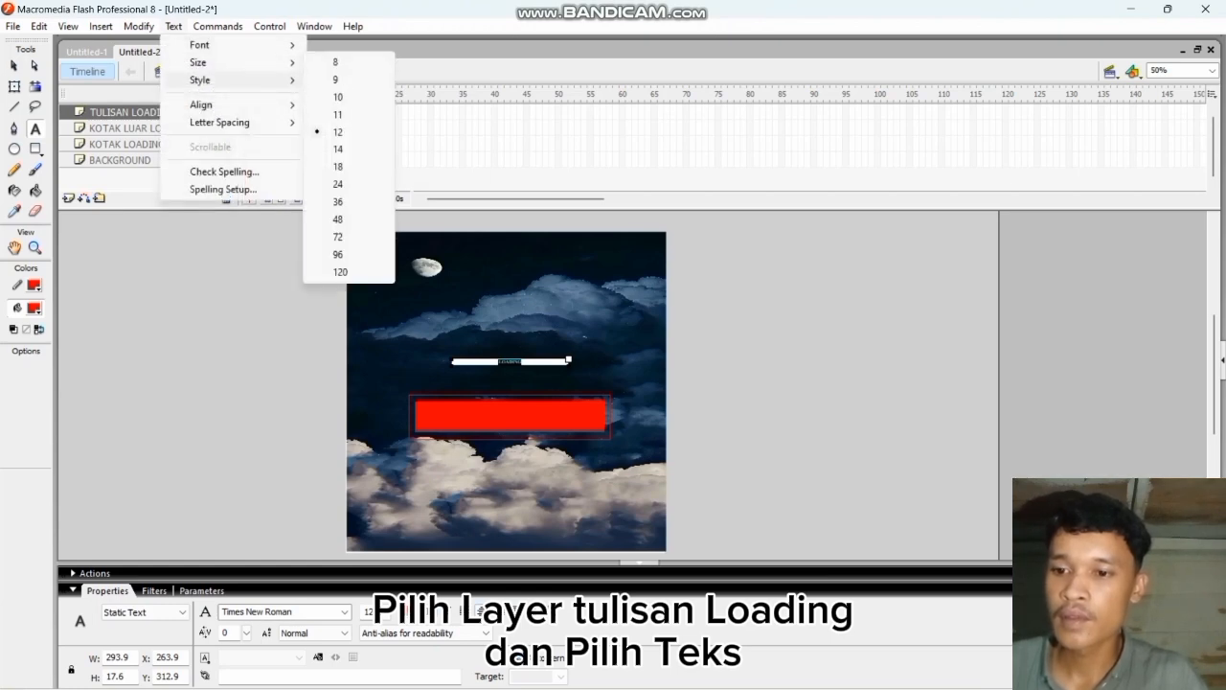
mouse_move(220, 62)
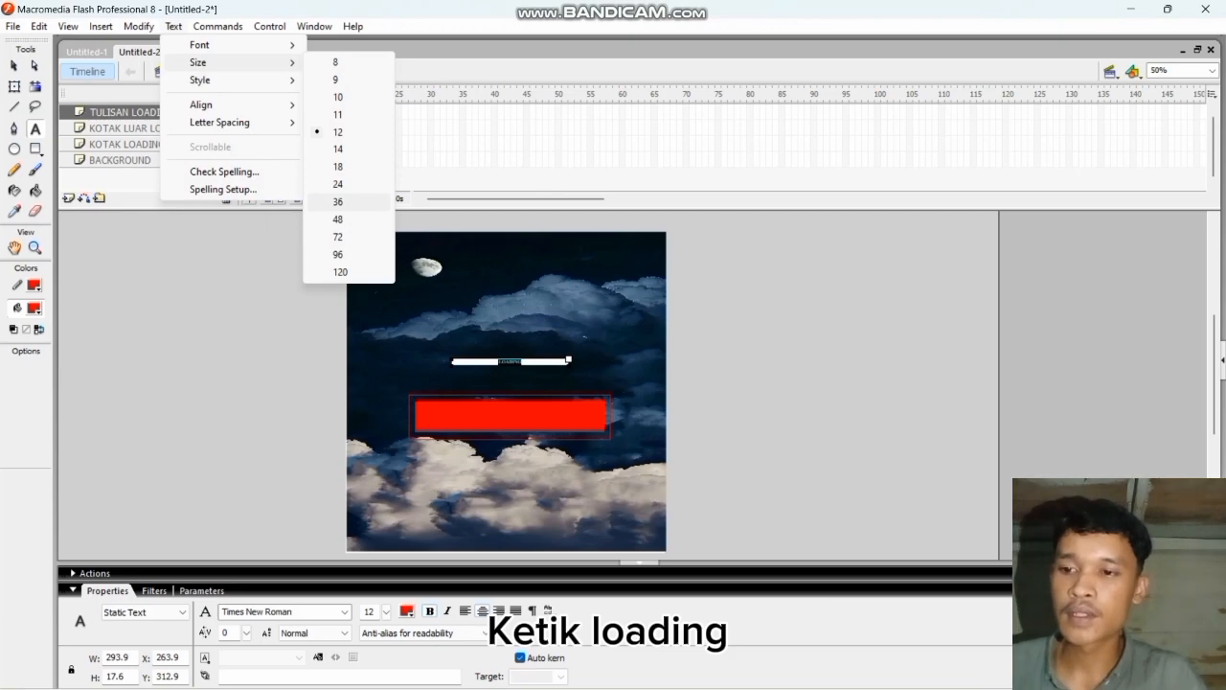
left_click(337, 202)
left_click(173, 26)
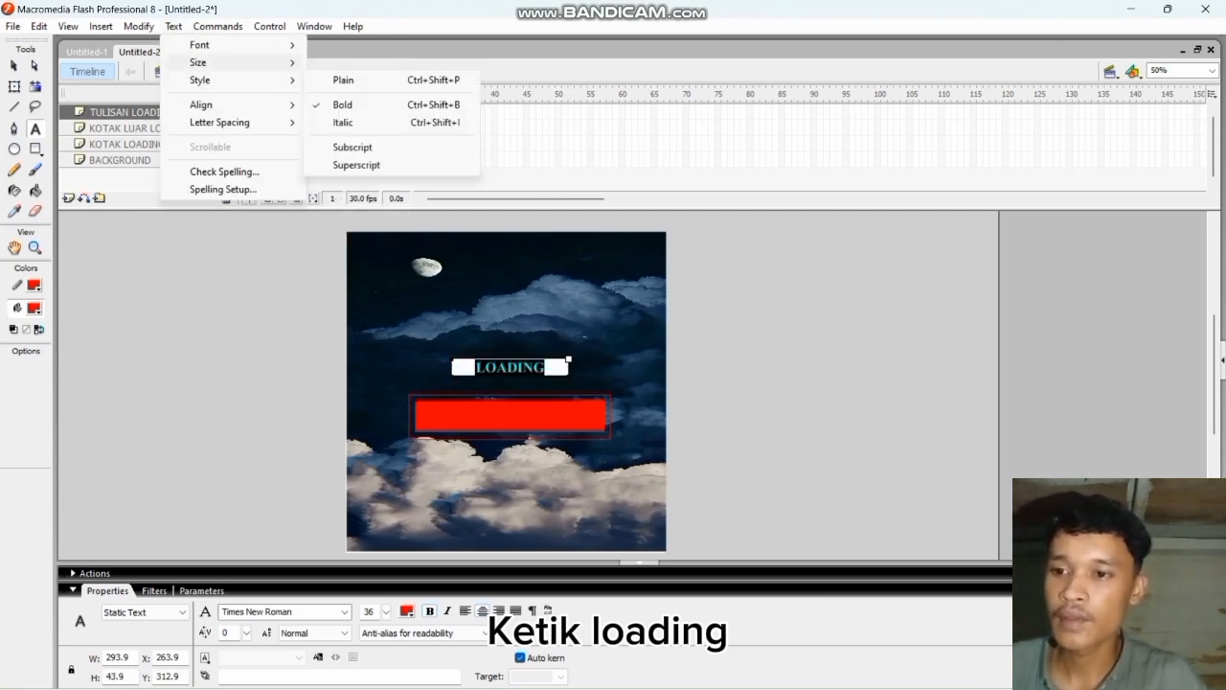
mouse_move(220, 62)
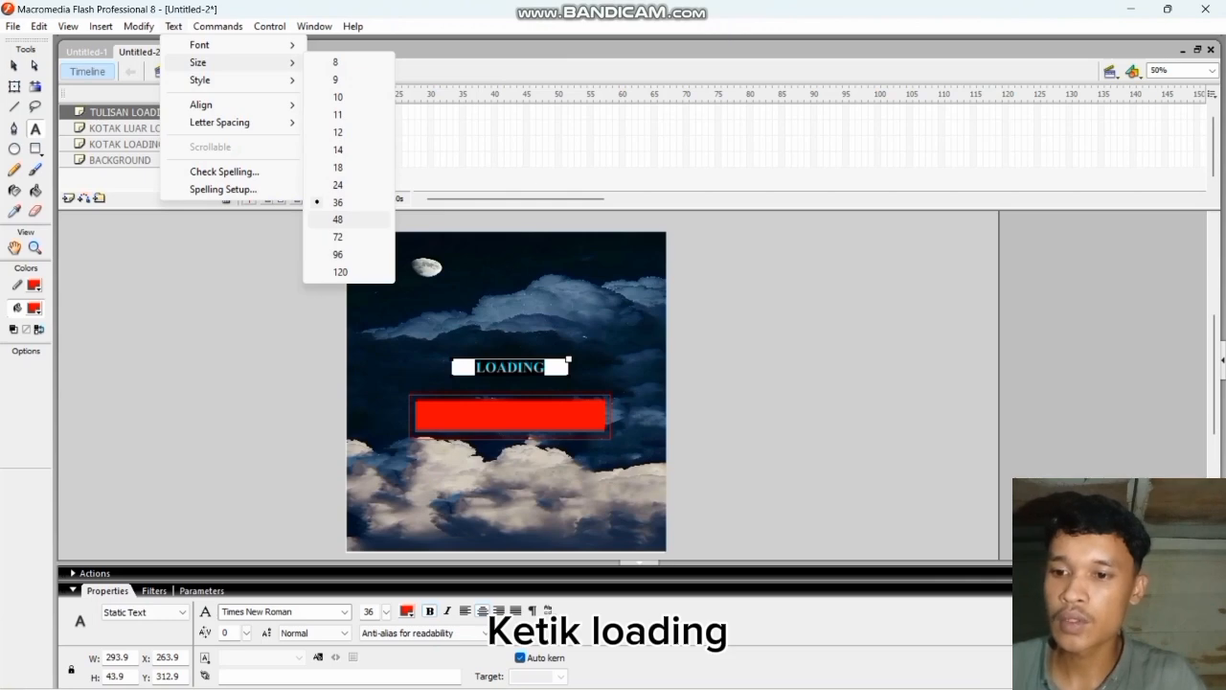
left_click(337, 219)
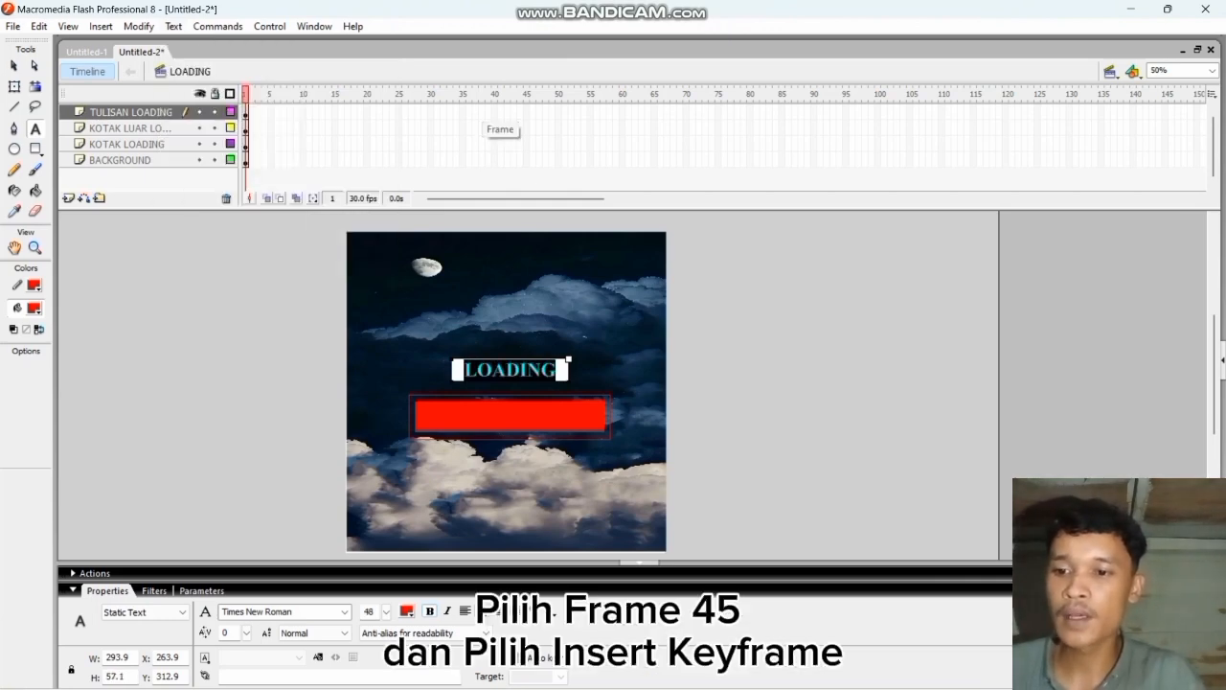
Step: Insert a keyframe at frame 45 on the TULISAN LOADING, KOTAK LUAR LOADING, KOTAK LOADING and BACKGROUND layers
left_click(526, 111)
right_click(526, 112)
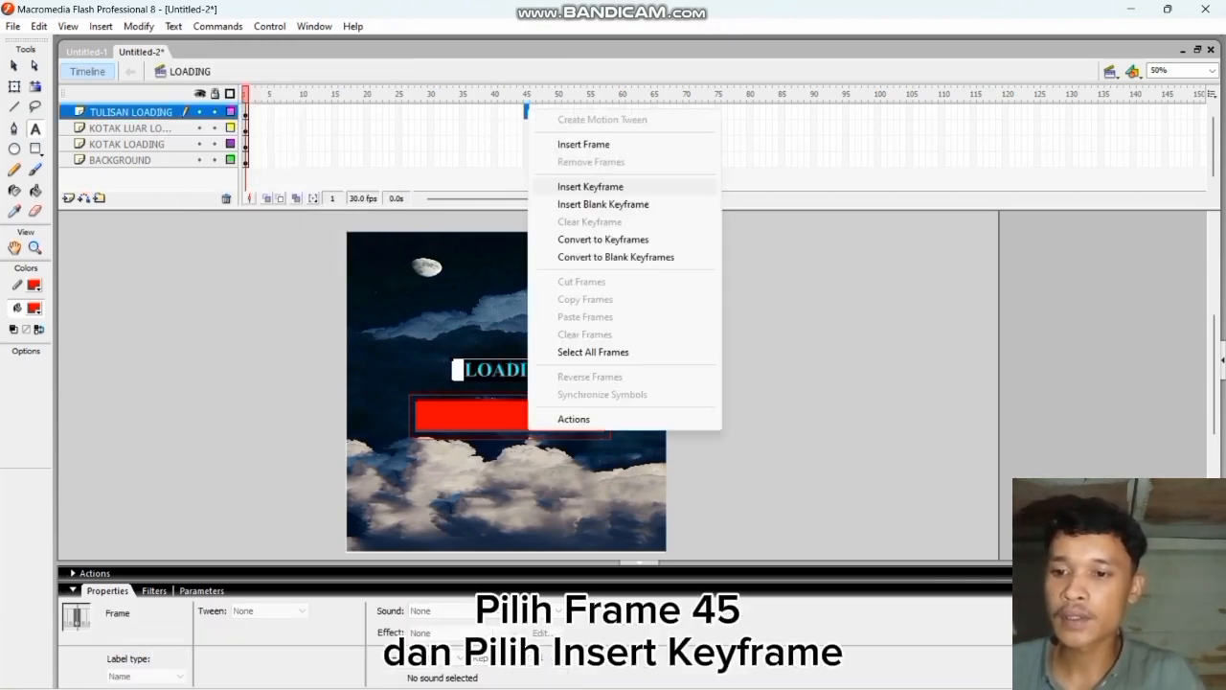
left_click(590, 186)
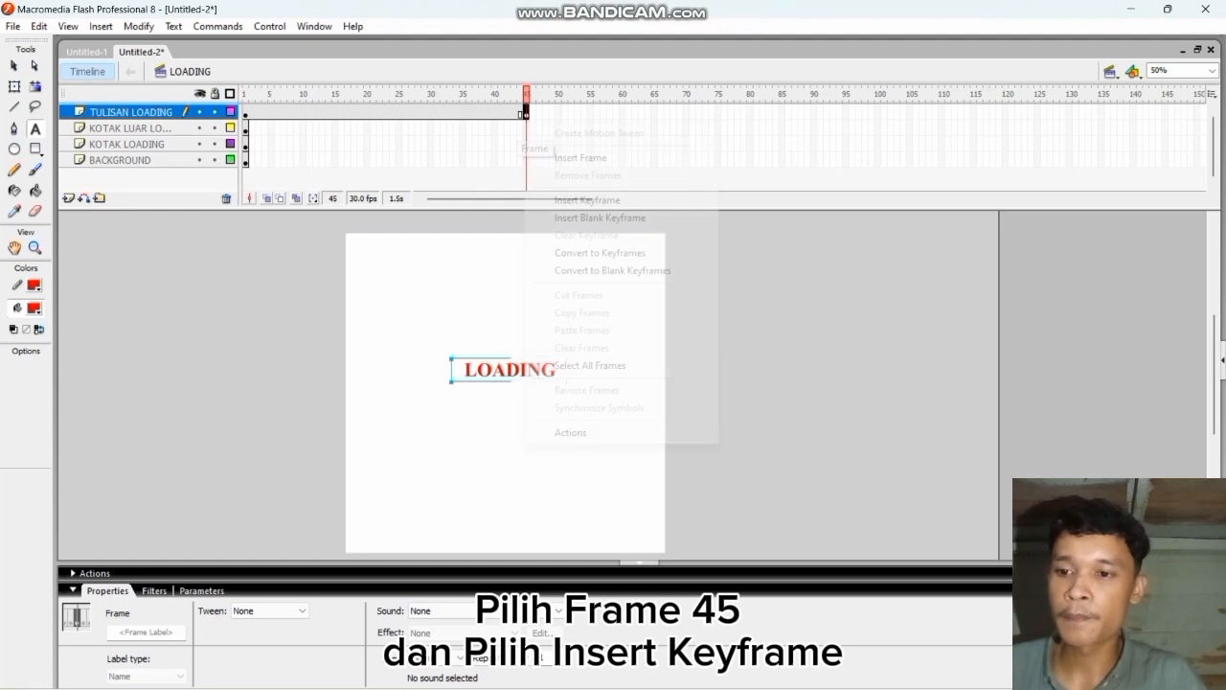
left_click(586, 199)
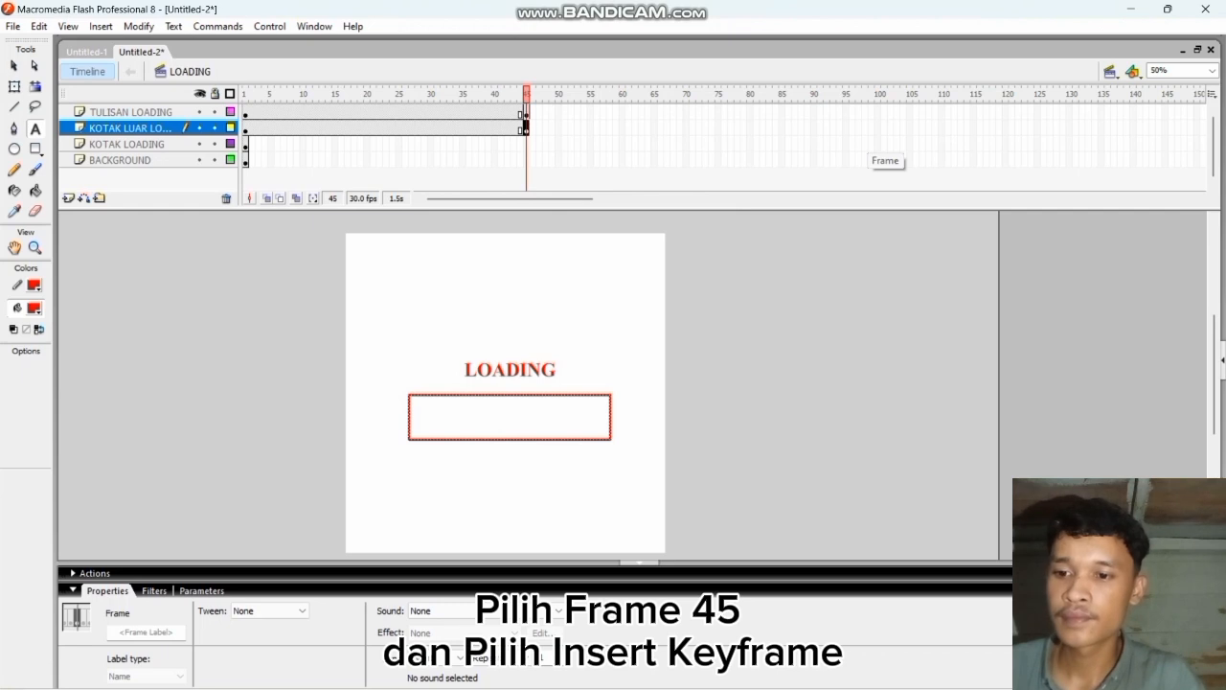
left_click(525, 144)
right_click(526, 144)
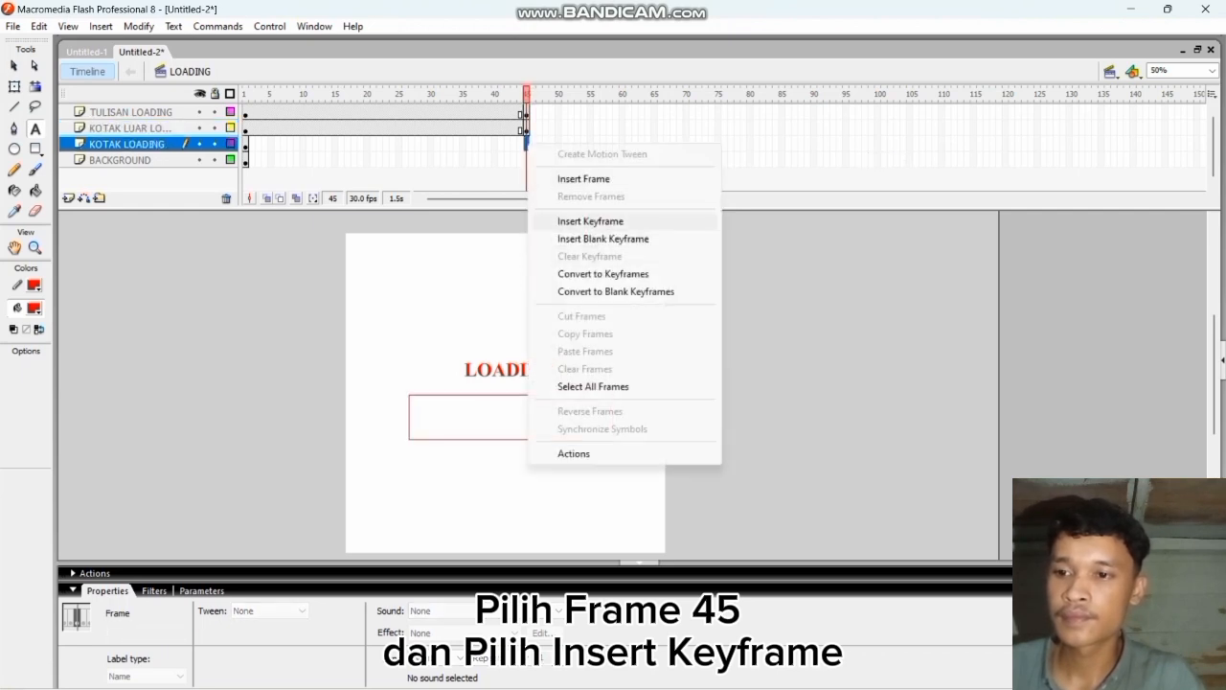
left_click(590, 220)
left_click(520, 159)
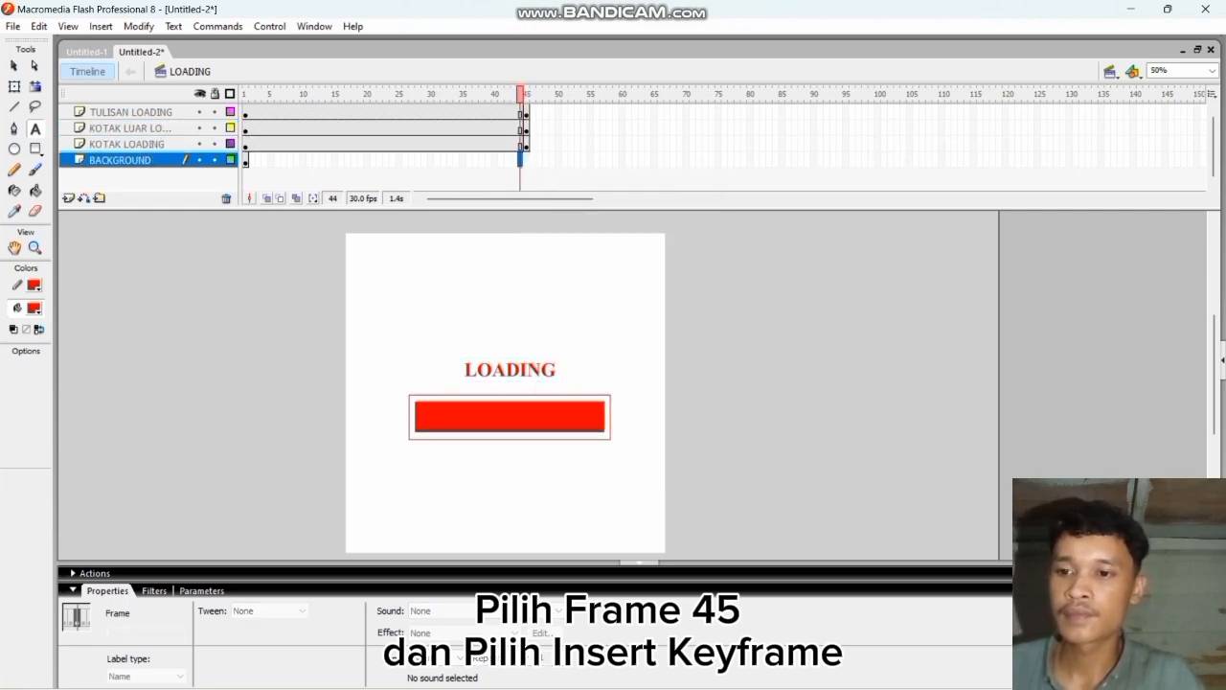
left_click(527, 160)
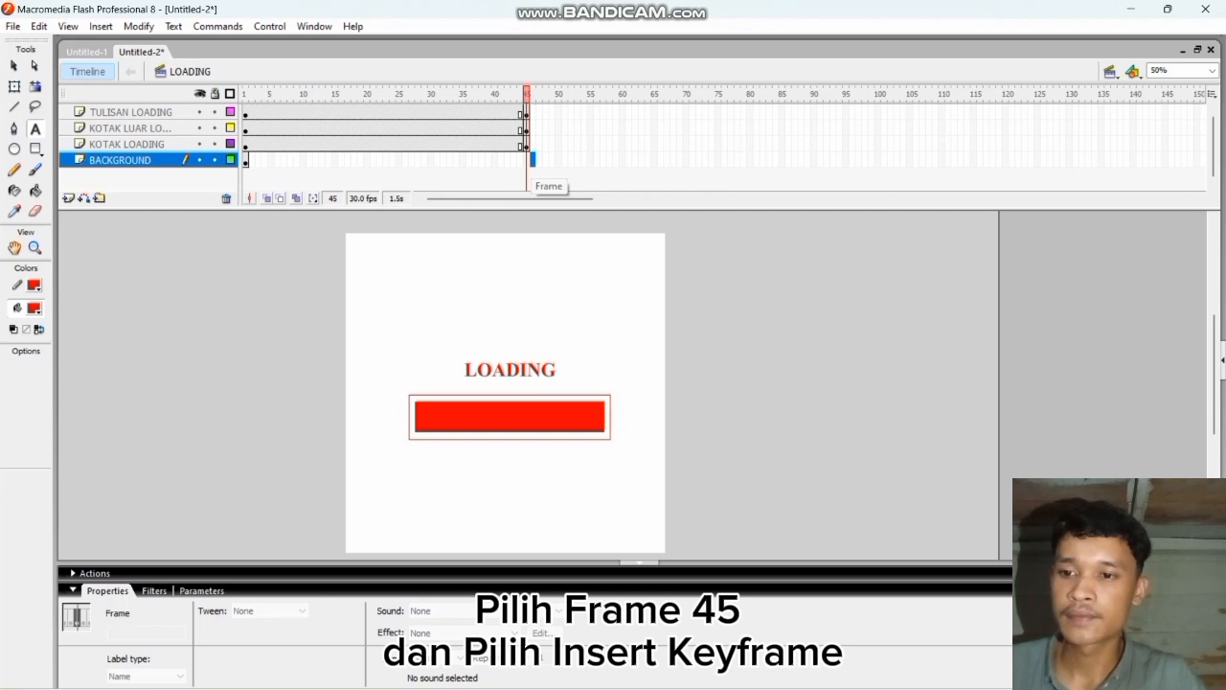
right_click(527, 160)
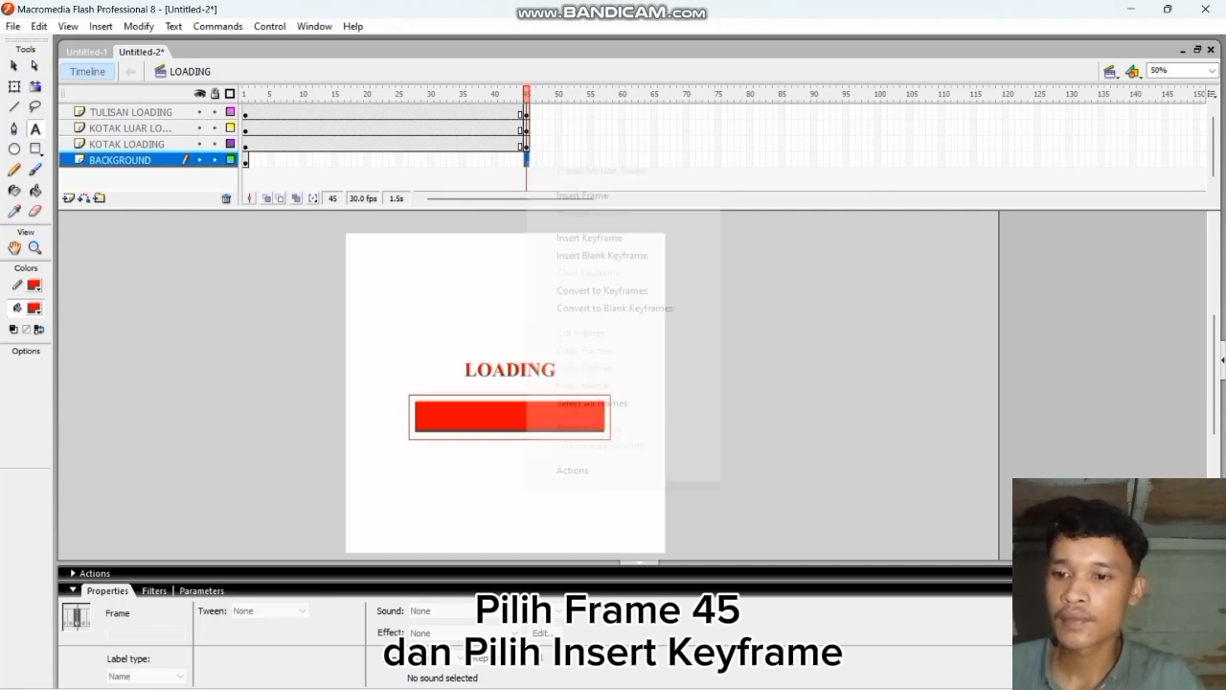
left_click(589, 237)
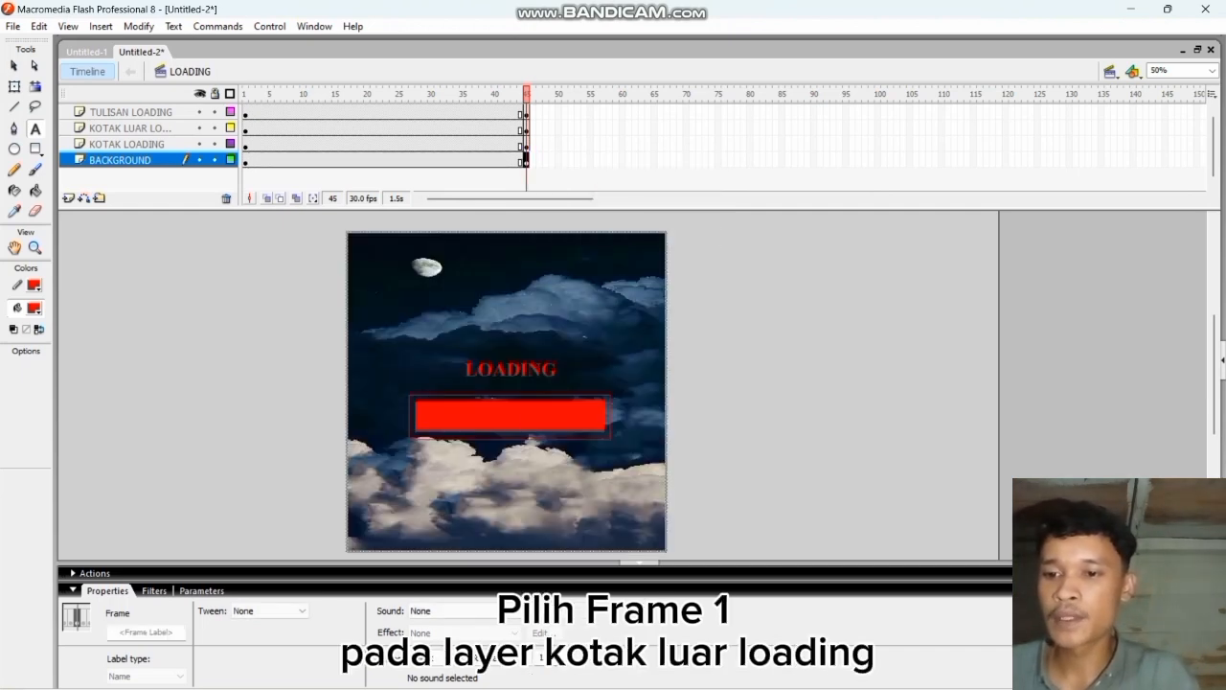
Step: Create a motion tween from frame 1 of the KOTAK LOADING layer
left_click(245, 143)
right_click(245, 144)
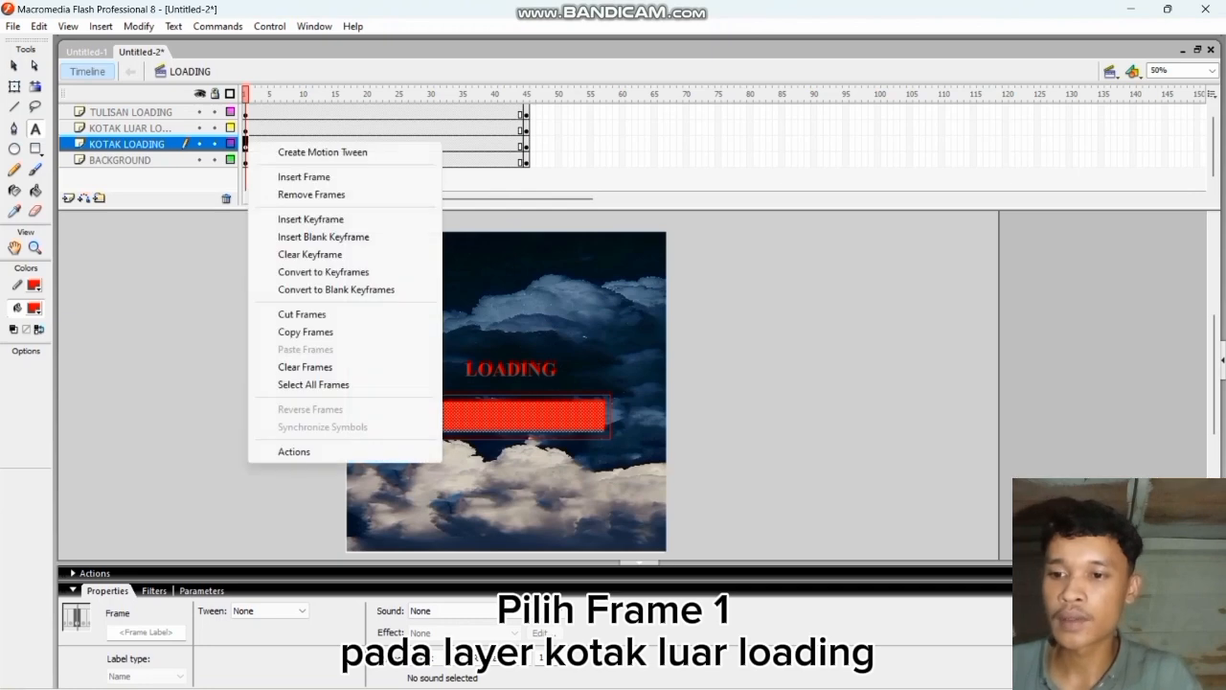
left_click(321, 151)
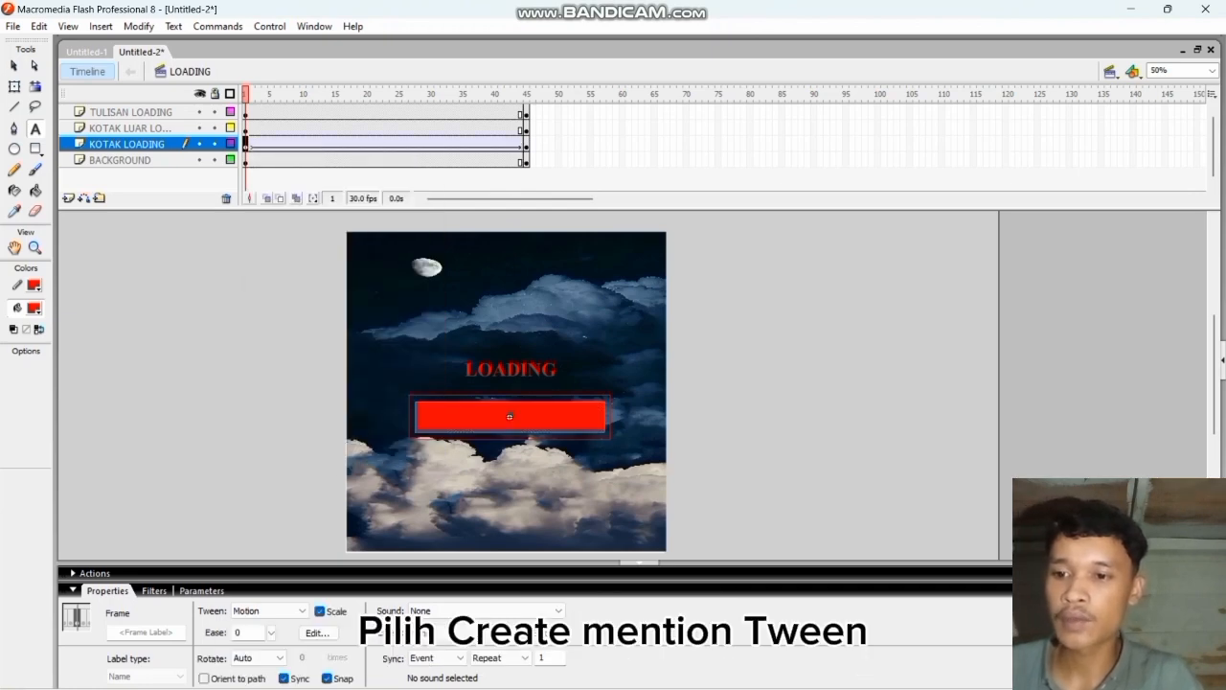
Step: In frame 1, move the loading bar's transformation point to its left edge and shrink the bar to about 60 px wide
key("q")
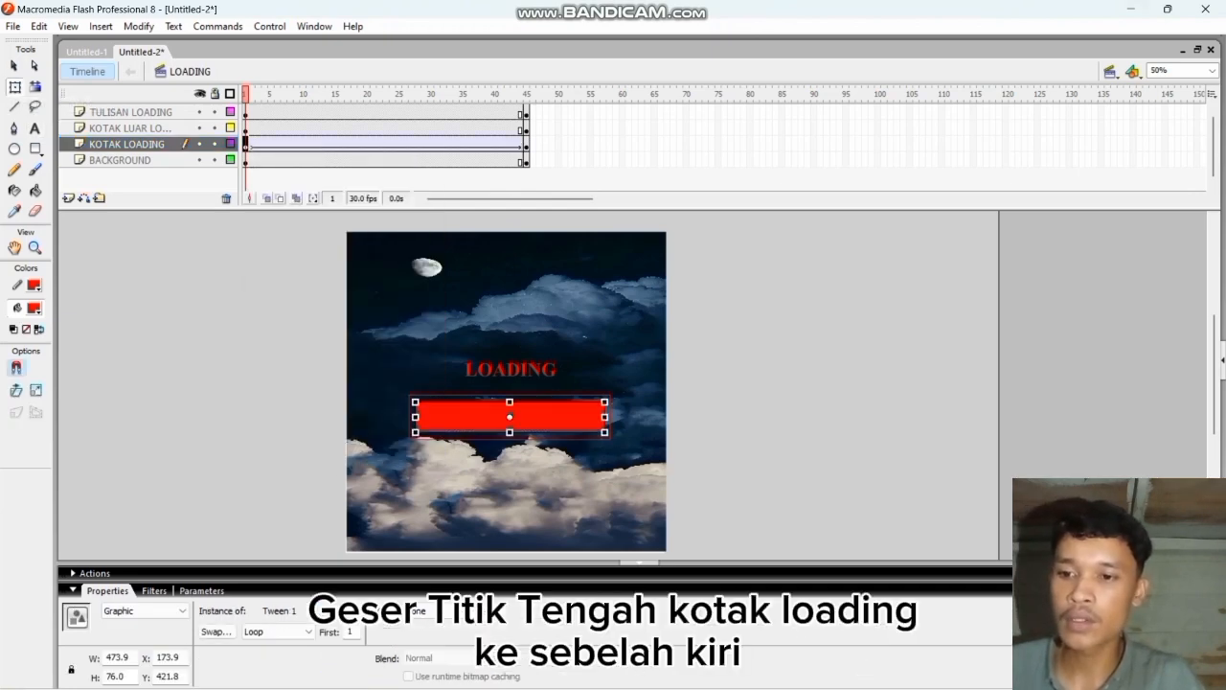
left_click_drag(510, 416, 415, 417)
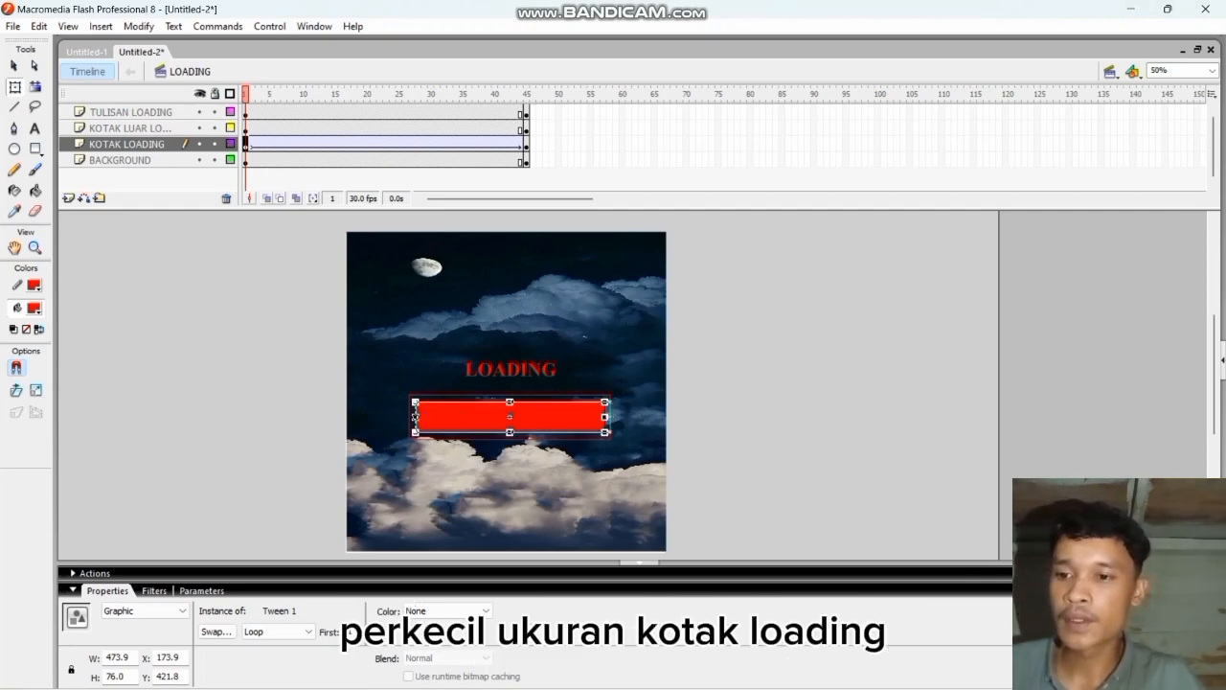
left_click_drag(604, 416, 438, 417)
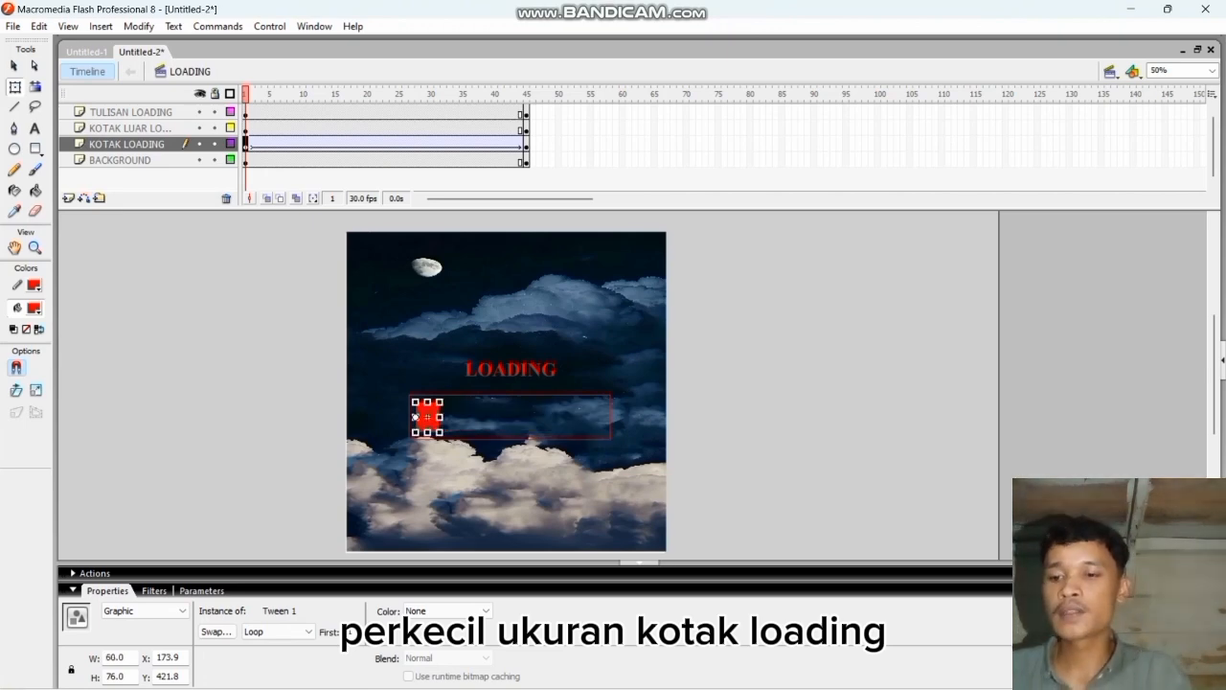
Step: Check the full-width bar at frame 45 of KOTAK LOADING, test the movie to watch the loading animation, and close the preview
left_click(525, 143)
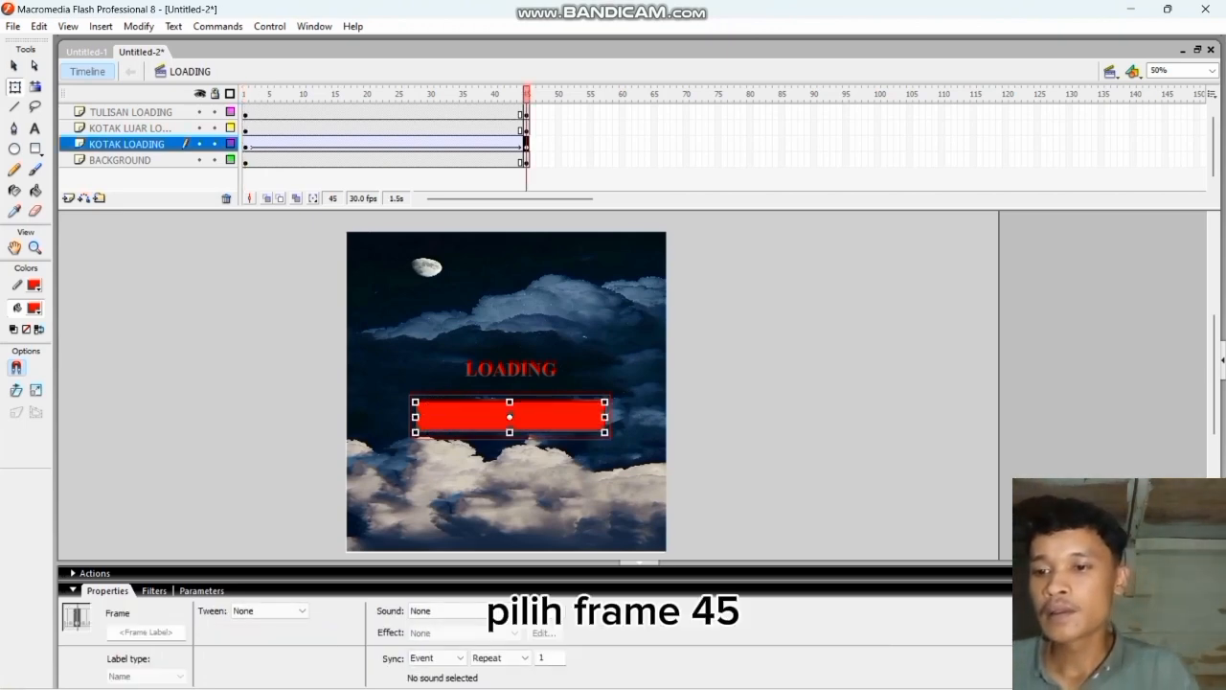
left_click(270, 26)
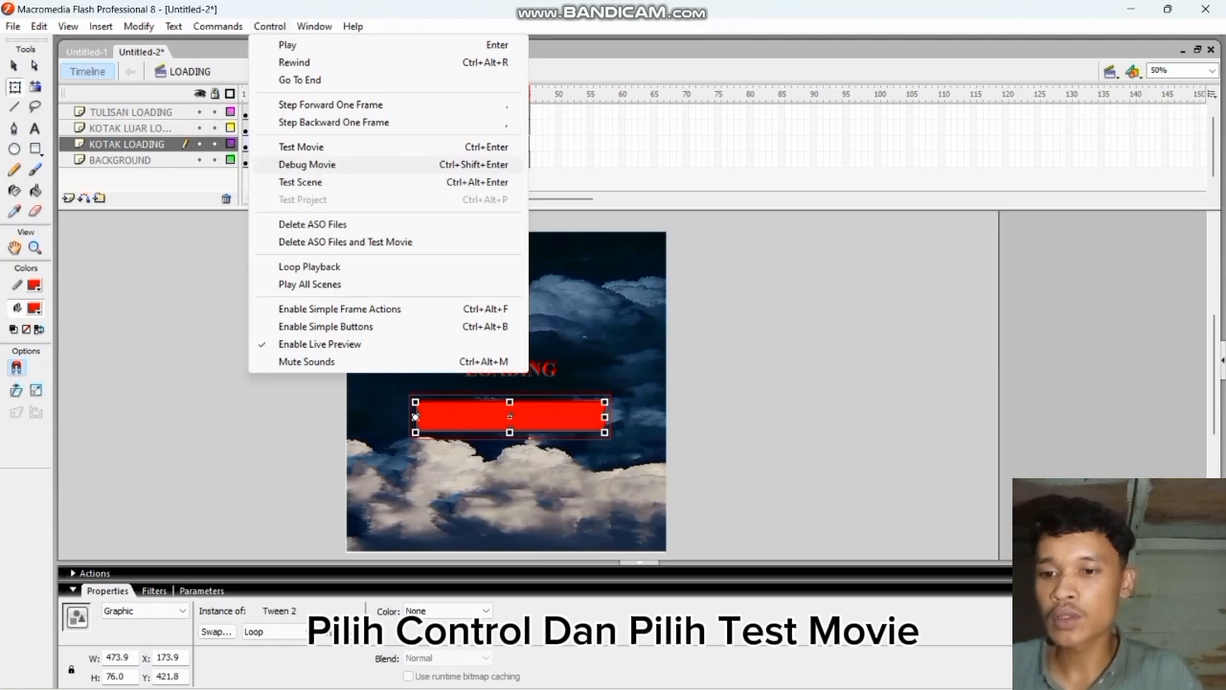
left_click(301, 147)
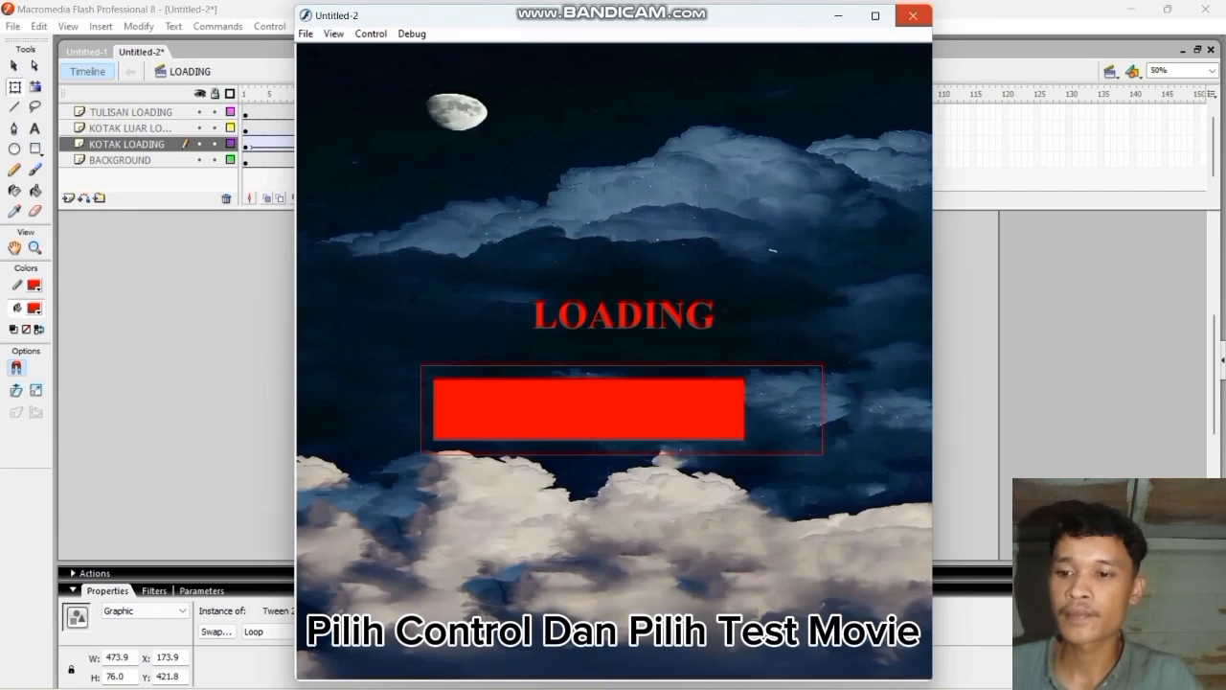
left_click(913, 15)
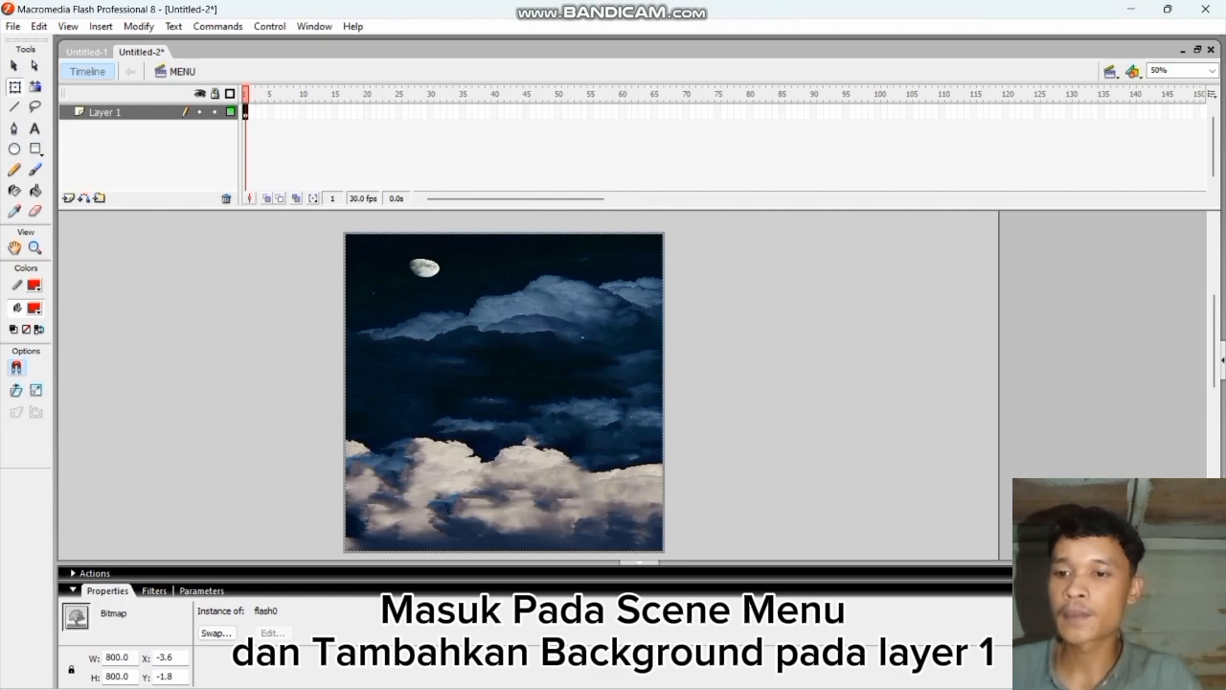
Step: Rename Layer 1 of the MENU scene as BACKGROUND
double_click(107, 113)
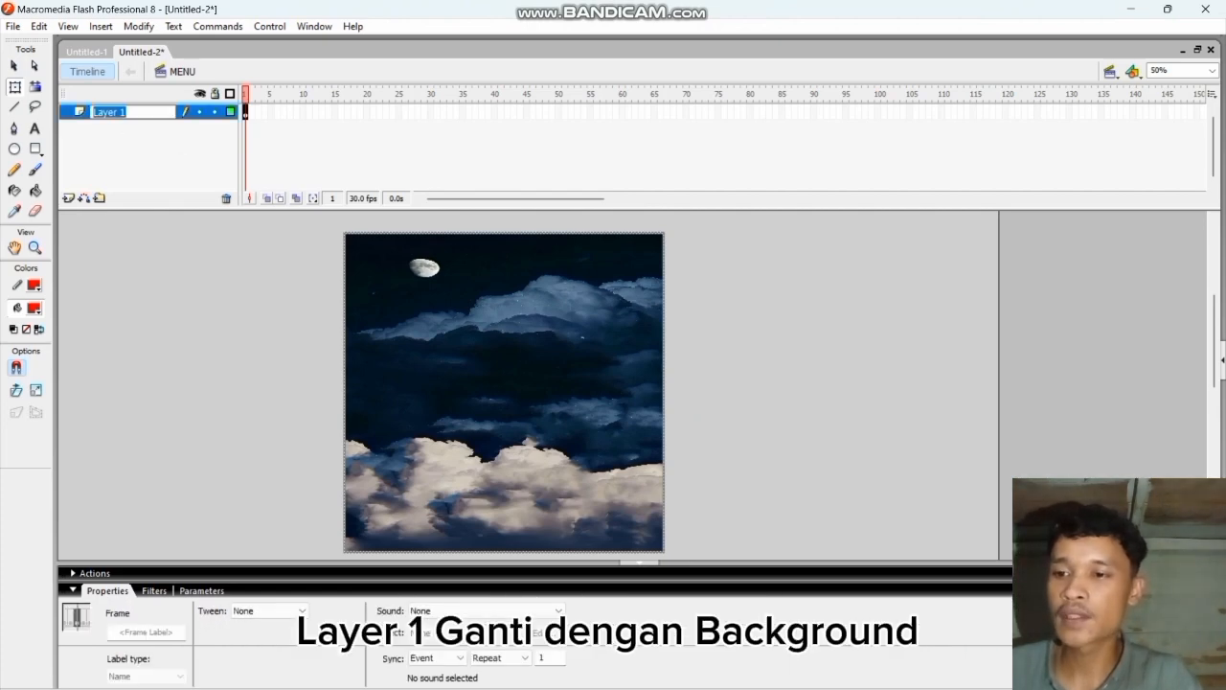
type("BACKG")
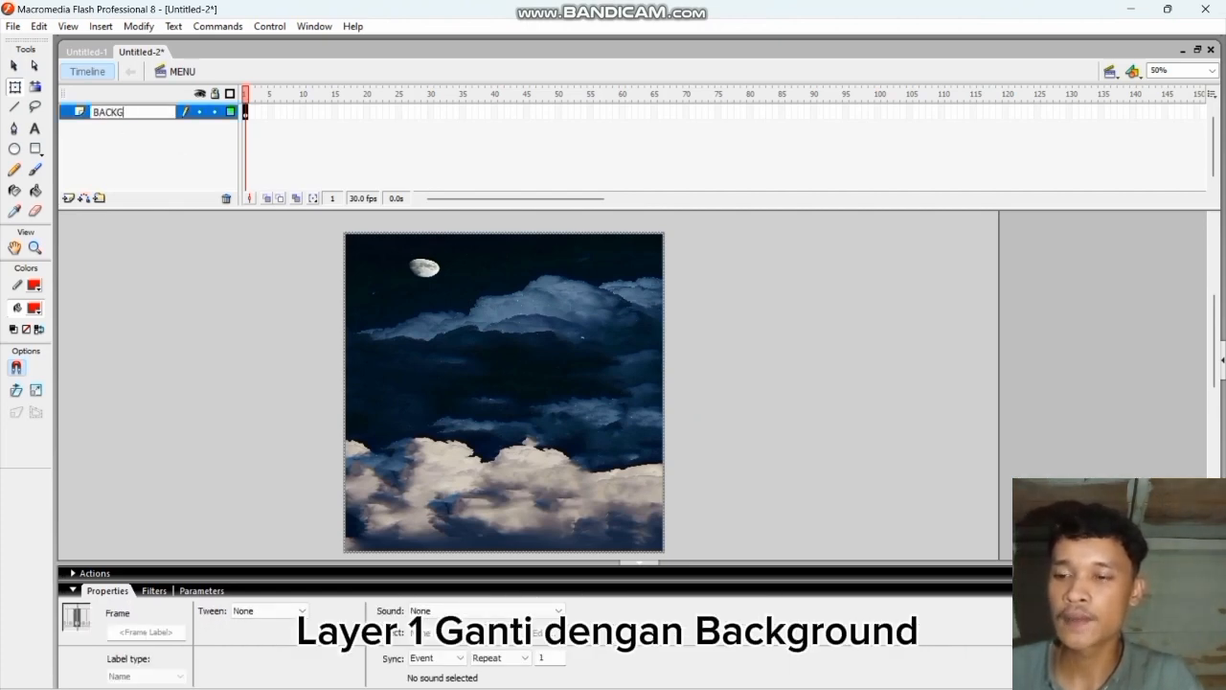
type("ROUND")
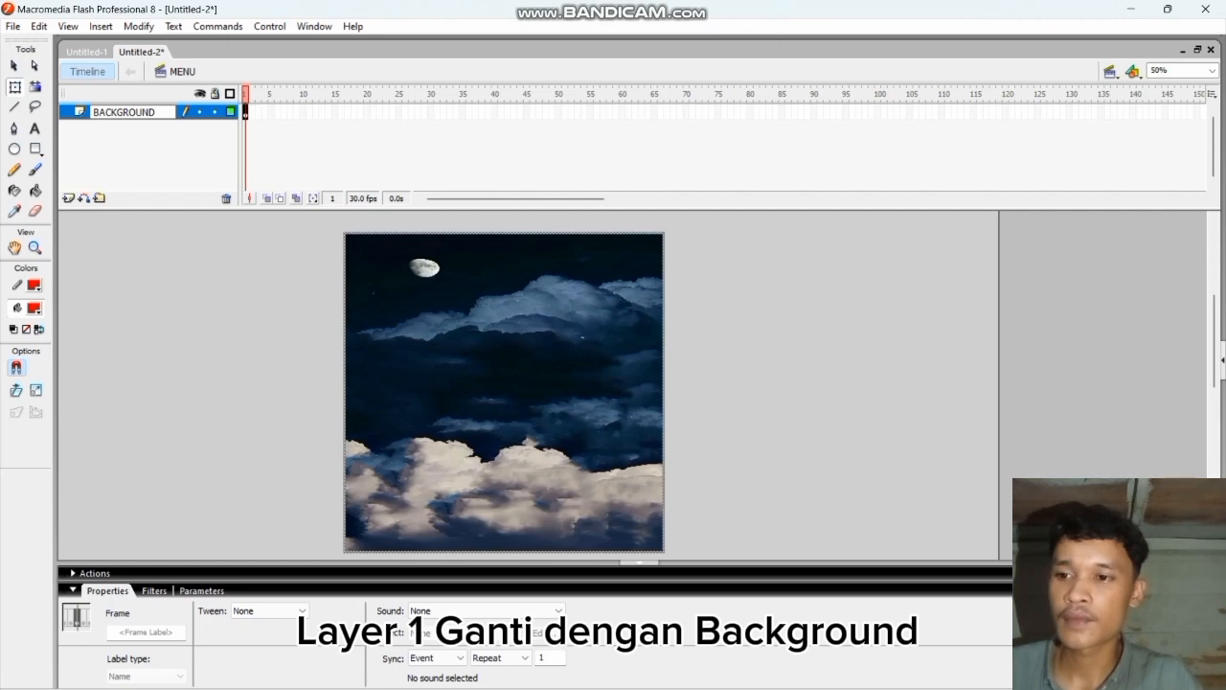
Step: Finish naming the BACKGROUND layer and add a layer named TULISAN IPA above it
key("Return")
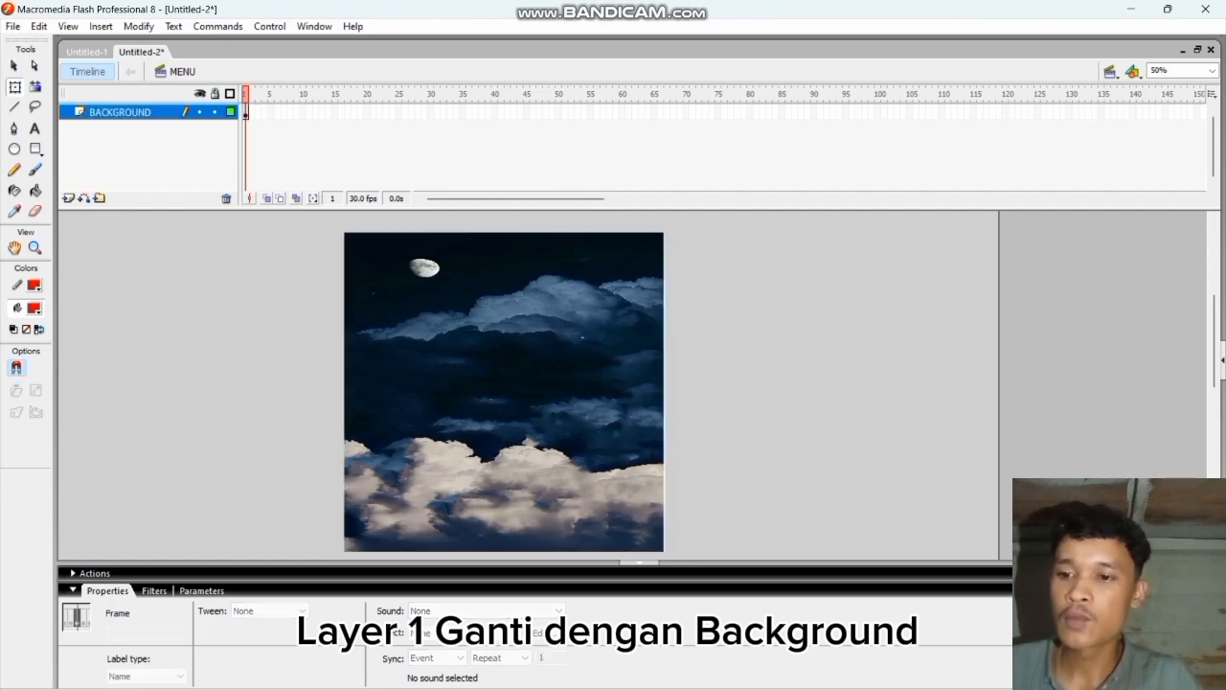
left_click(68, 198)
double_click(107, 112)
type("T")
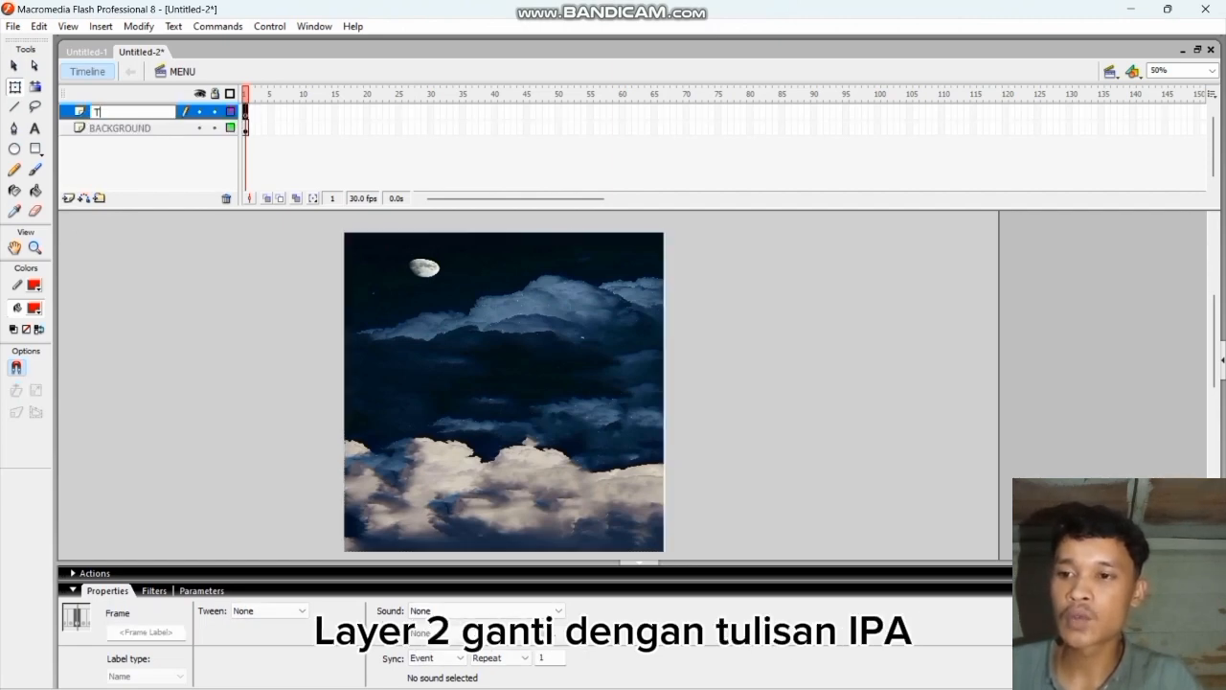
type("ULISAN")
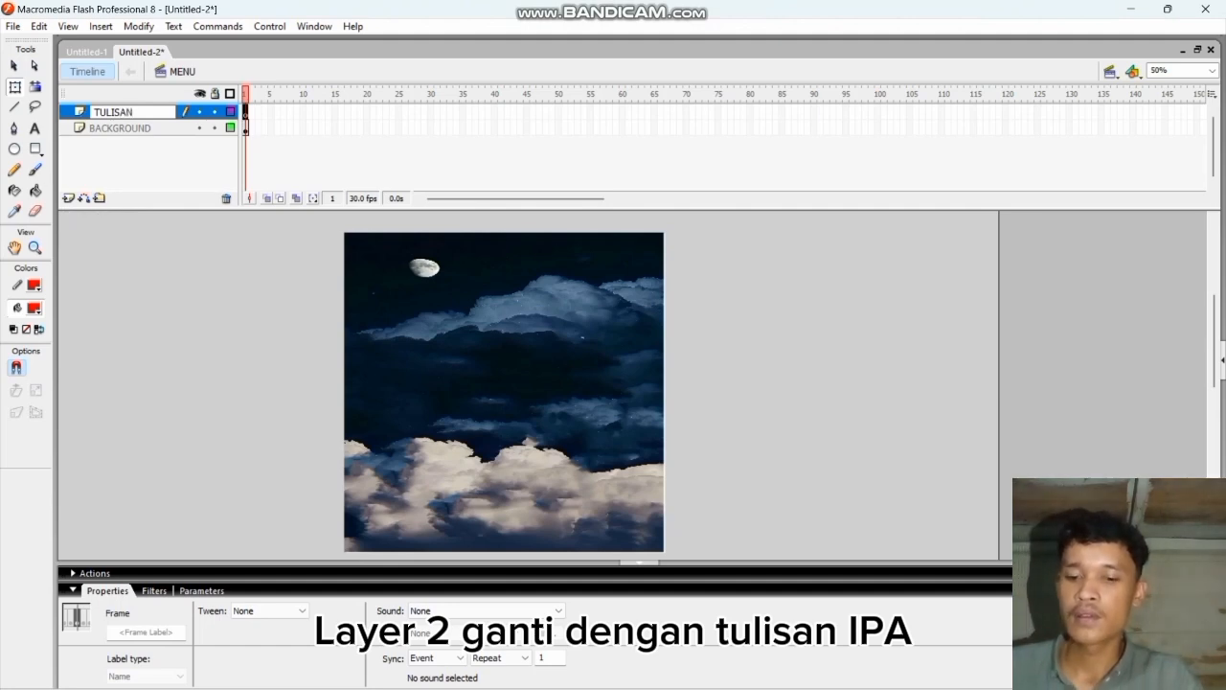
type("IPA")
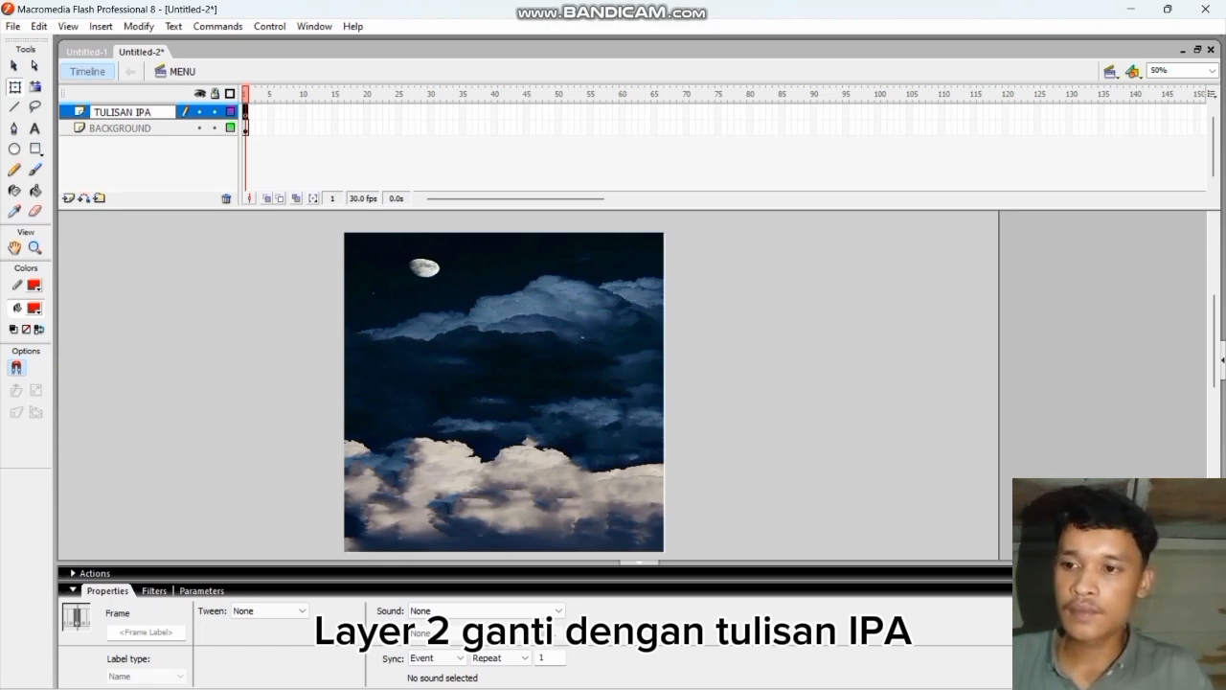
key("Return")
Step: Add two more layers above TULISAN IPA, naming the first TUJUAN and the second MATERI
left_click(69, 200)
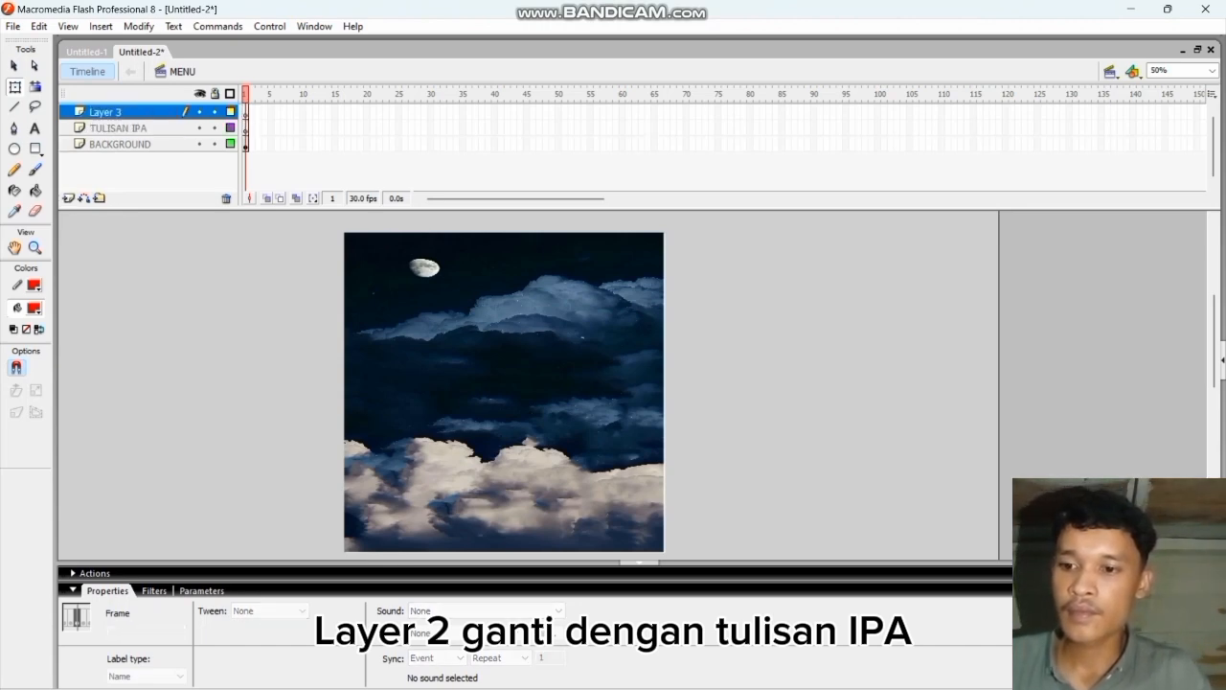
double_click(108, 112)
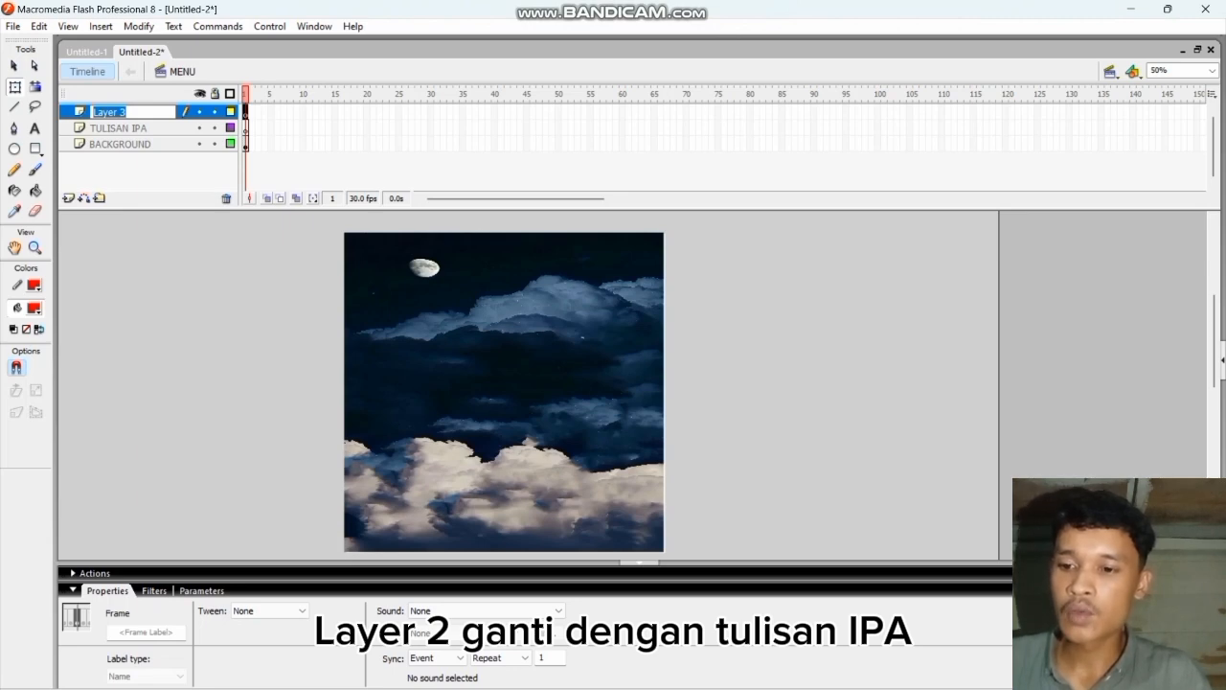
type("TUJUAN")
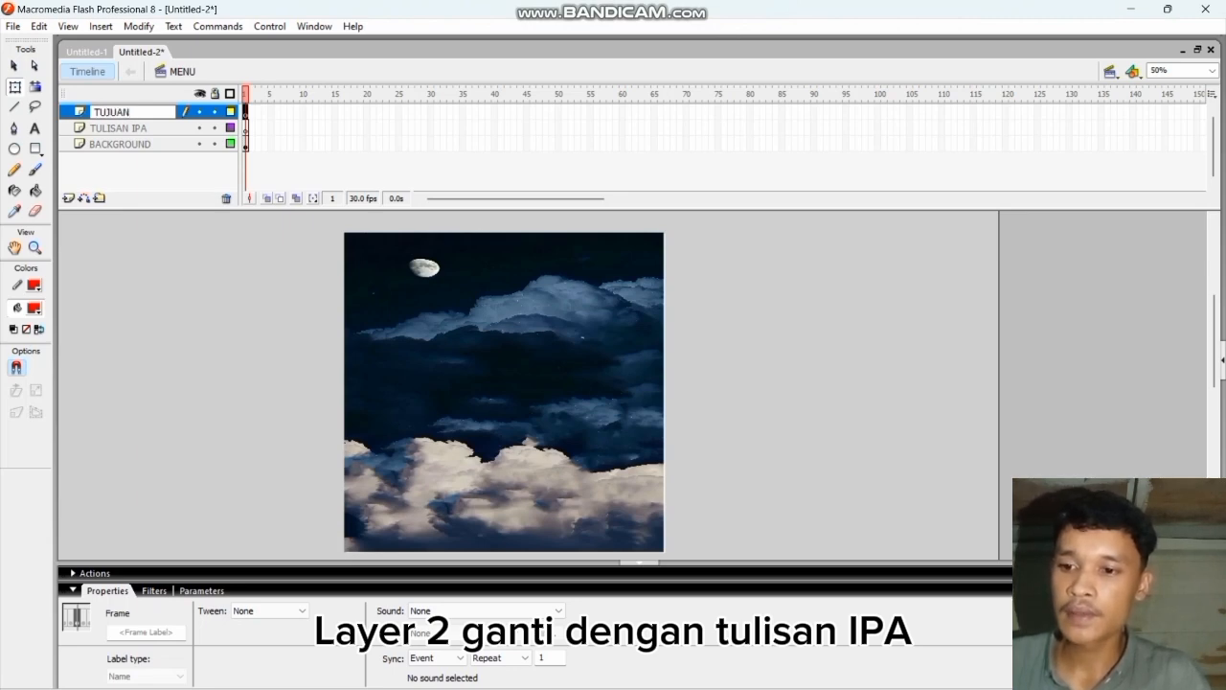
key("Return")
left_click(68, 198)
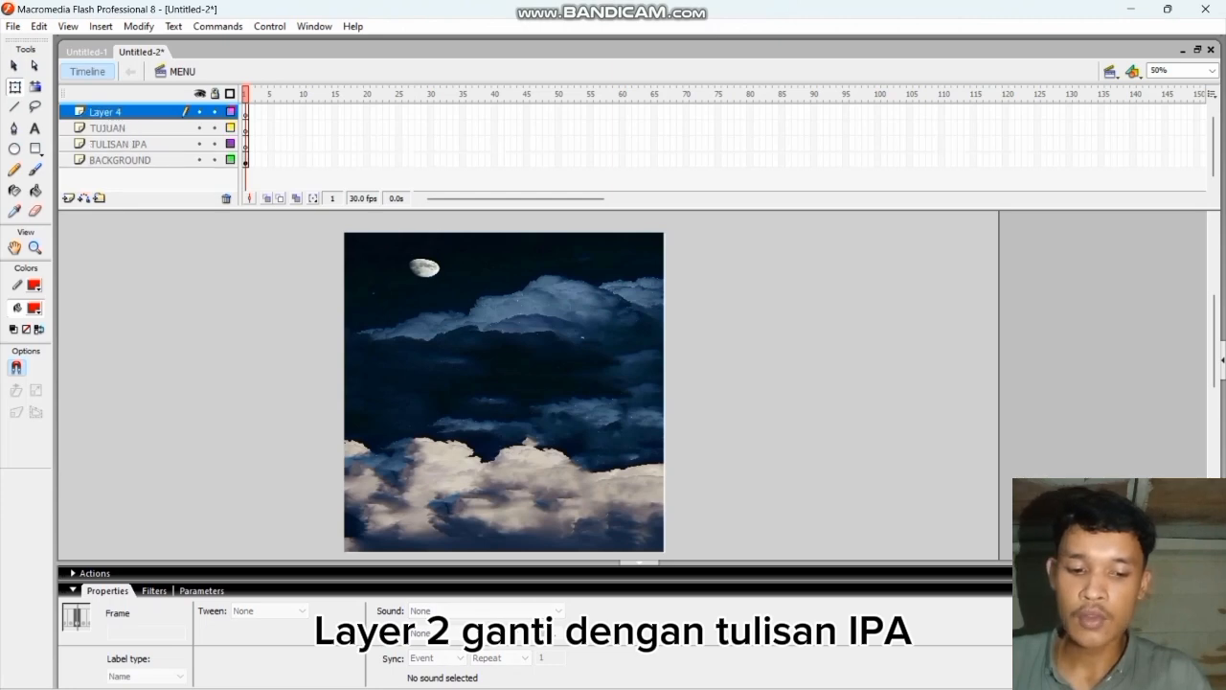
double_click(113, 112)
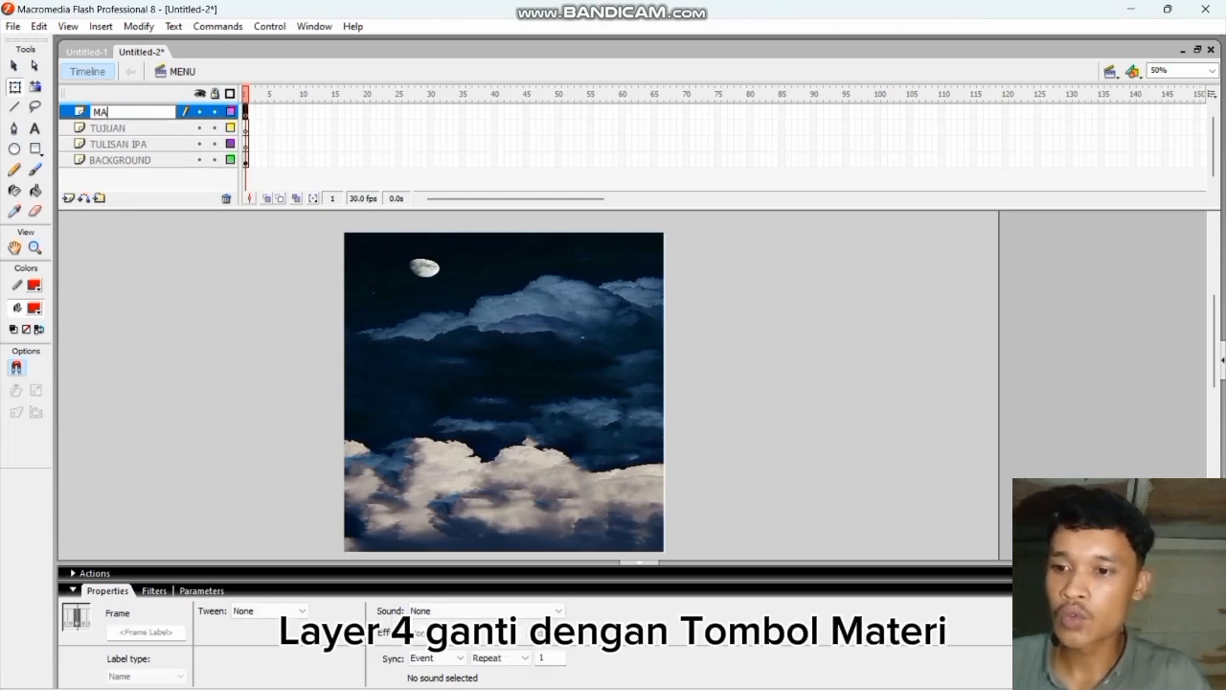
type("MATERI")
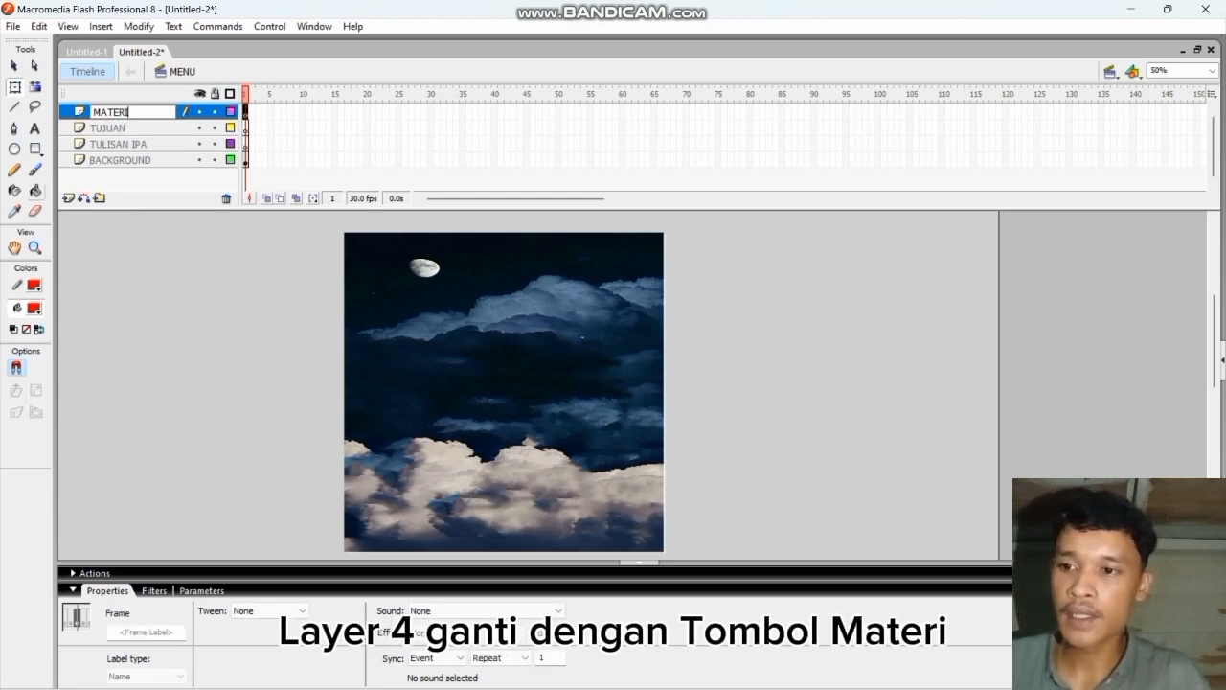
key("Return")
Step: Add two layers above MATERI, naming the first SOAL and the topmost one PROFIL
left_click(68, 198)
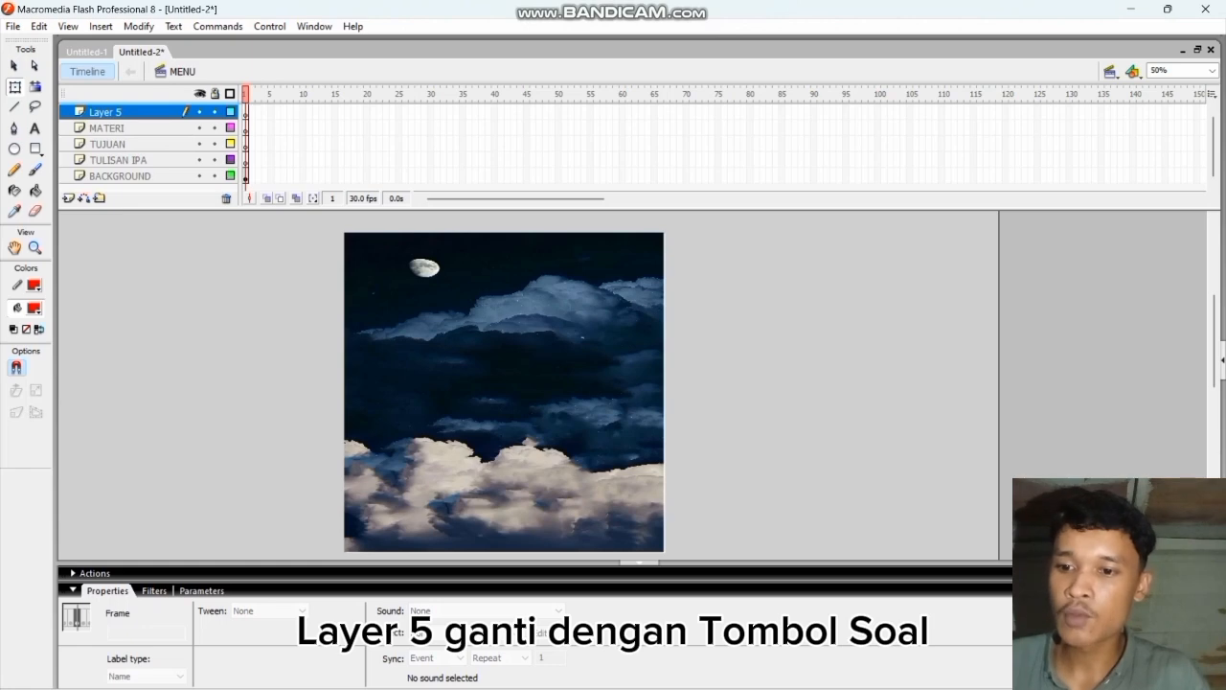
double_click(105, 112)
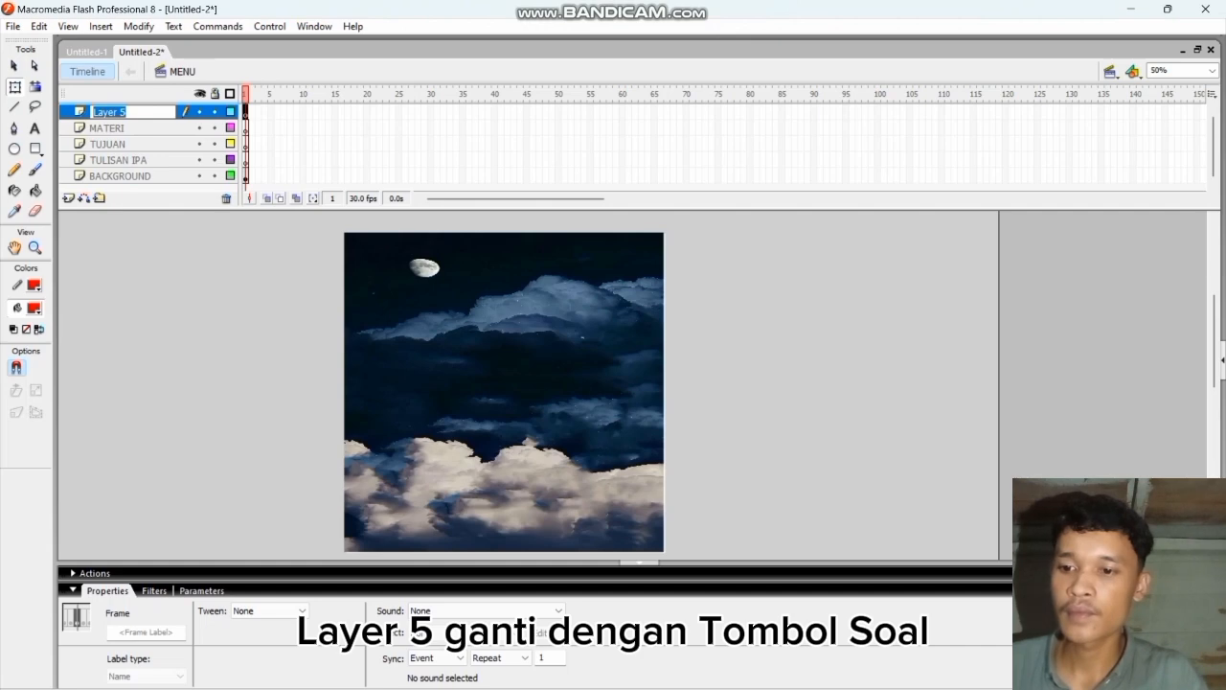
type("SOAL")
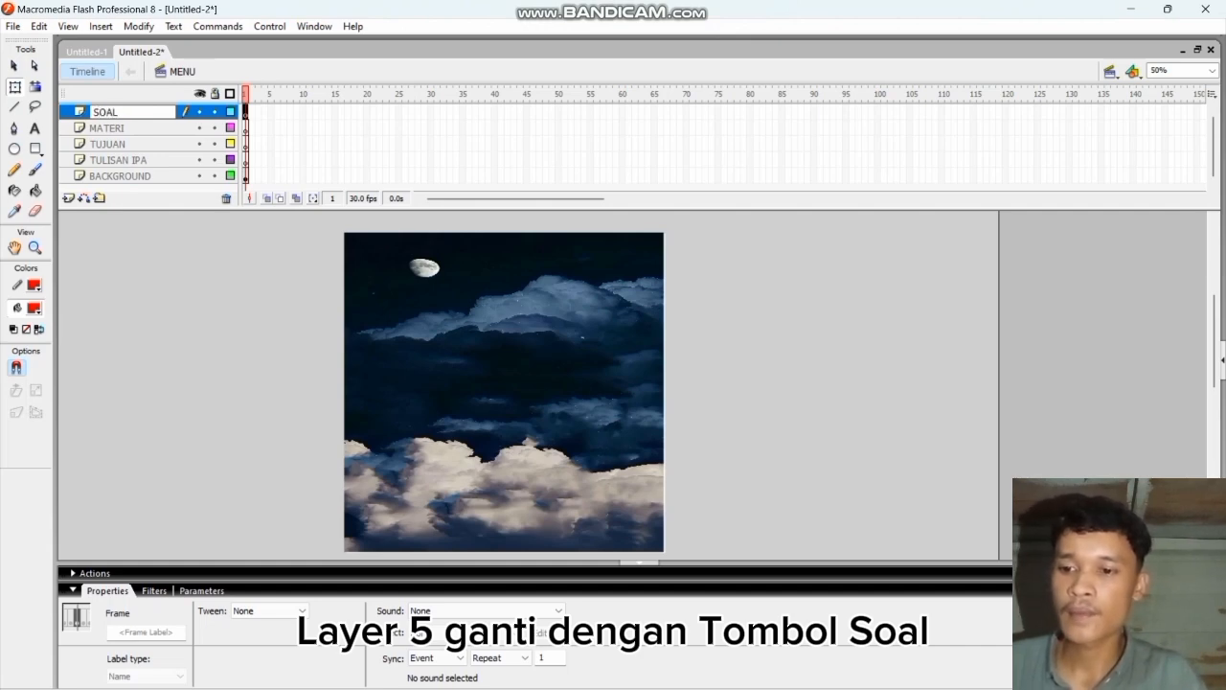
left_click(69, 198)
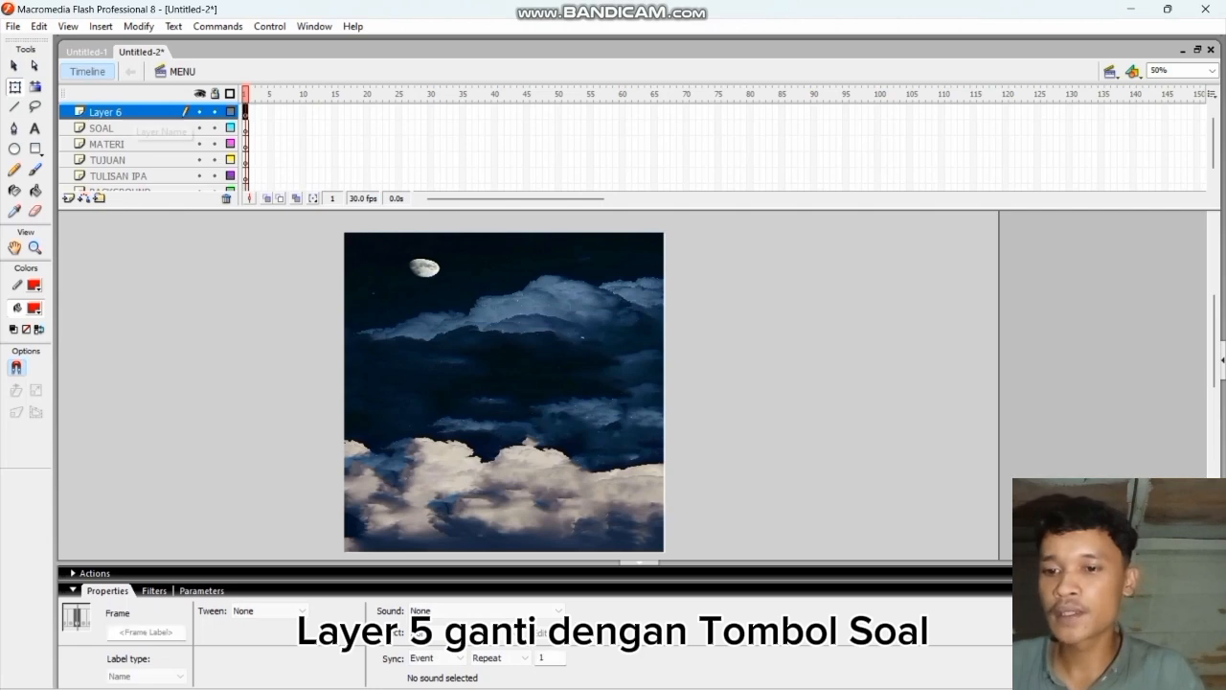
double_click(109, 112)
type("PROFI")
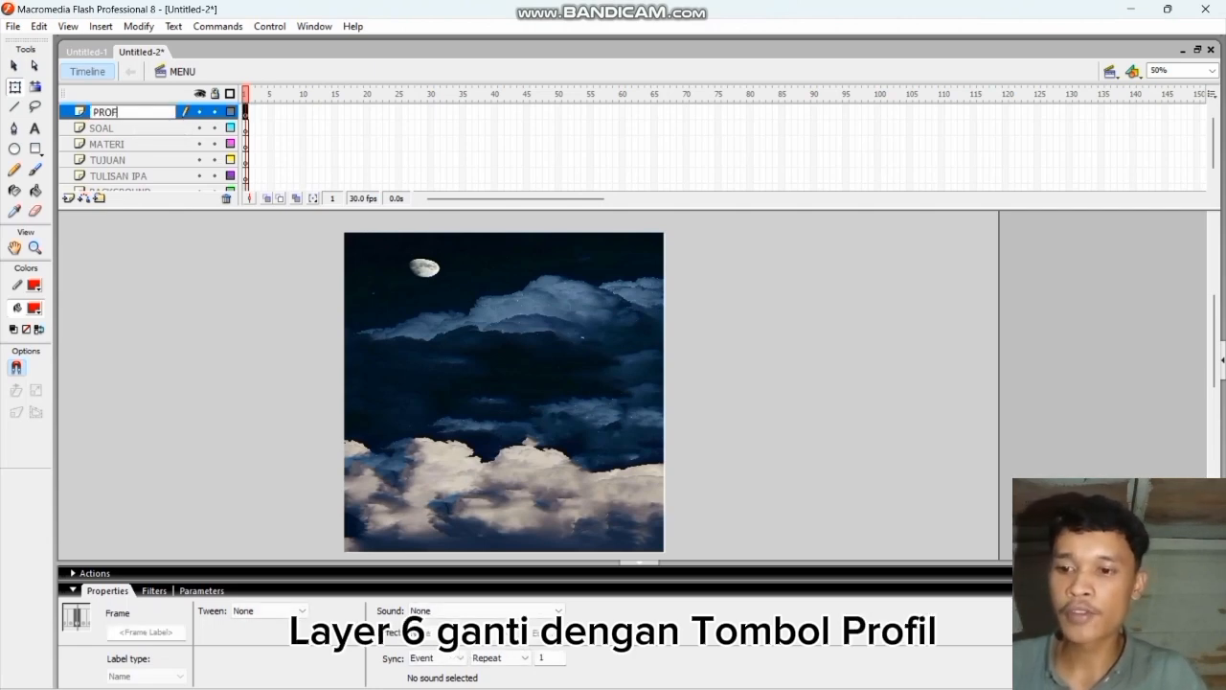
type("L")
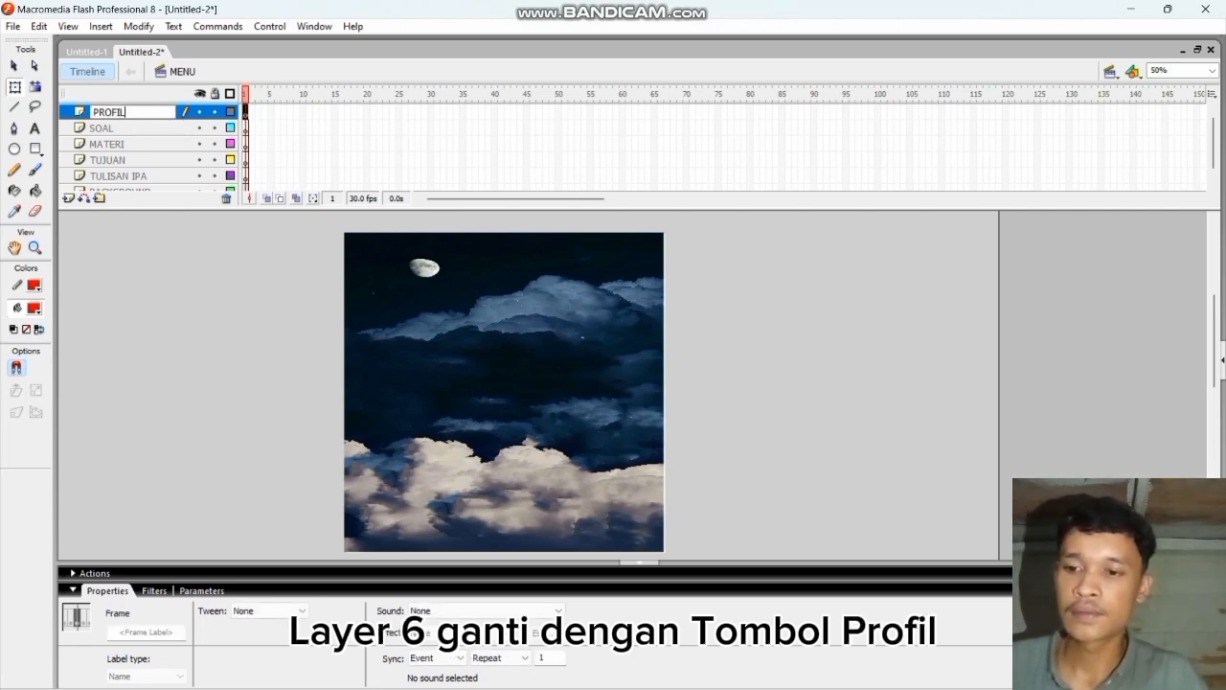
left_click(1110, 71)
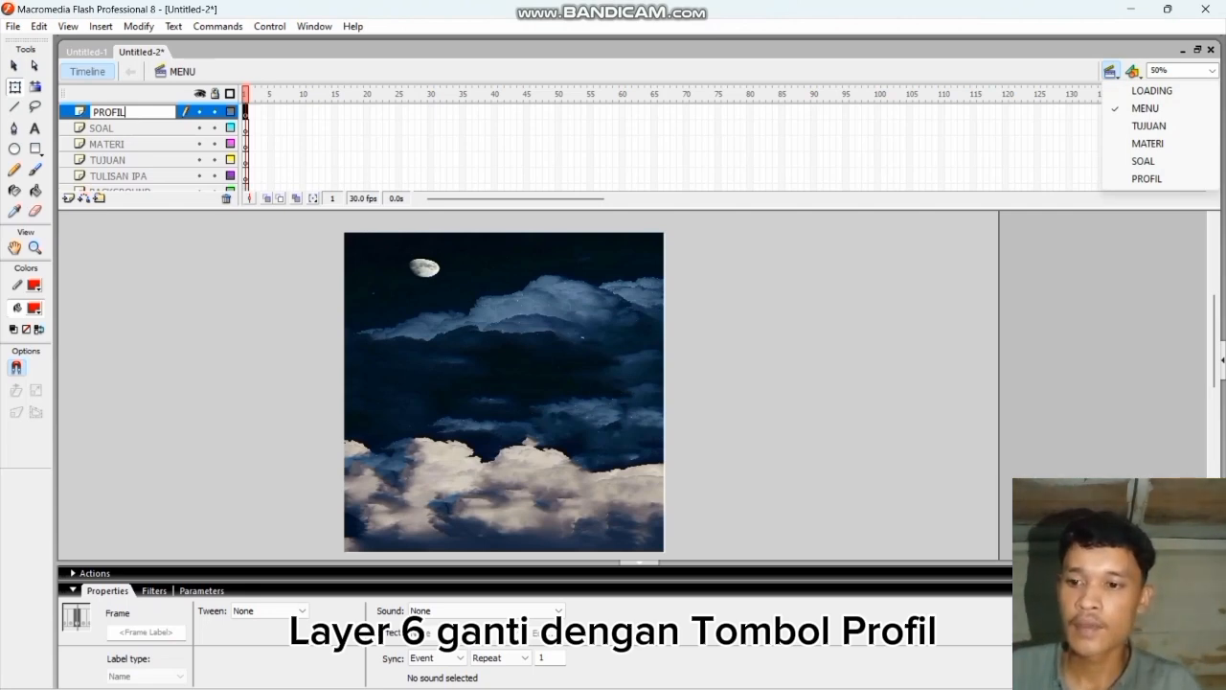
left_click(148, 177)
left_click(147, 176)
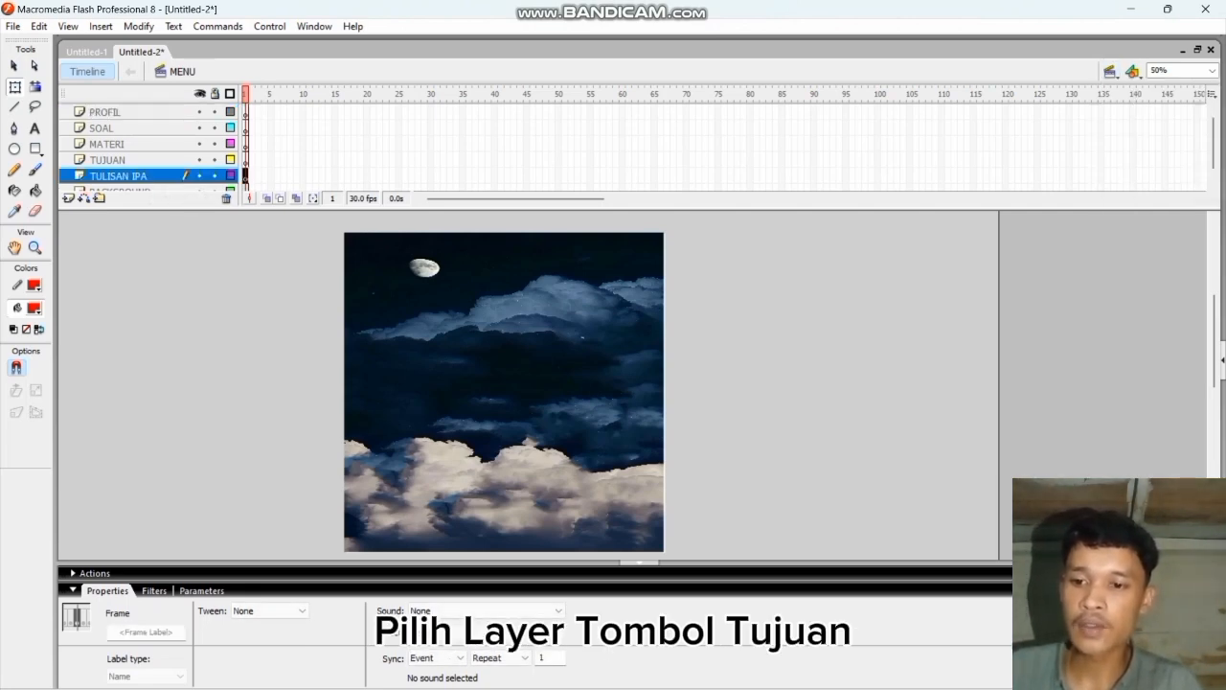
Step: Import the tujuan image from the literasi folder to the stage on the TUJUAN layer
left_click(147, 159)
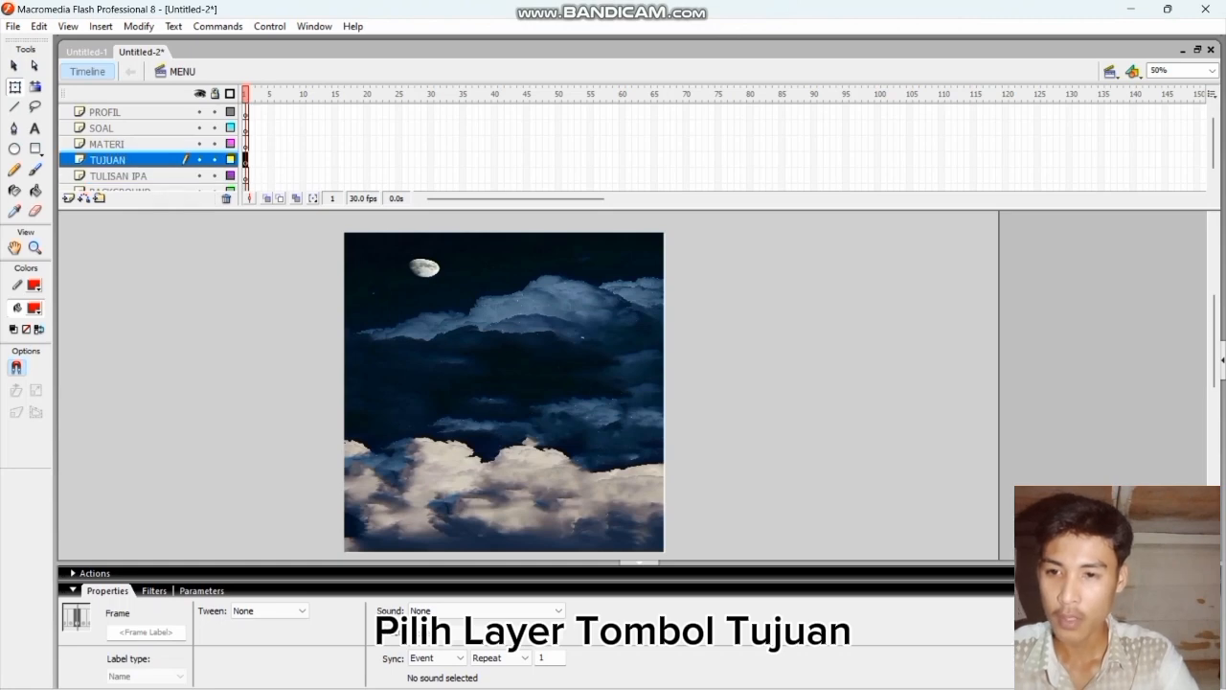
left_click(13, 26)
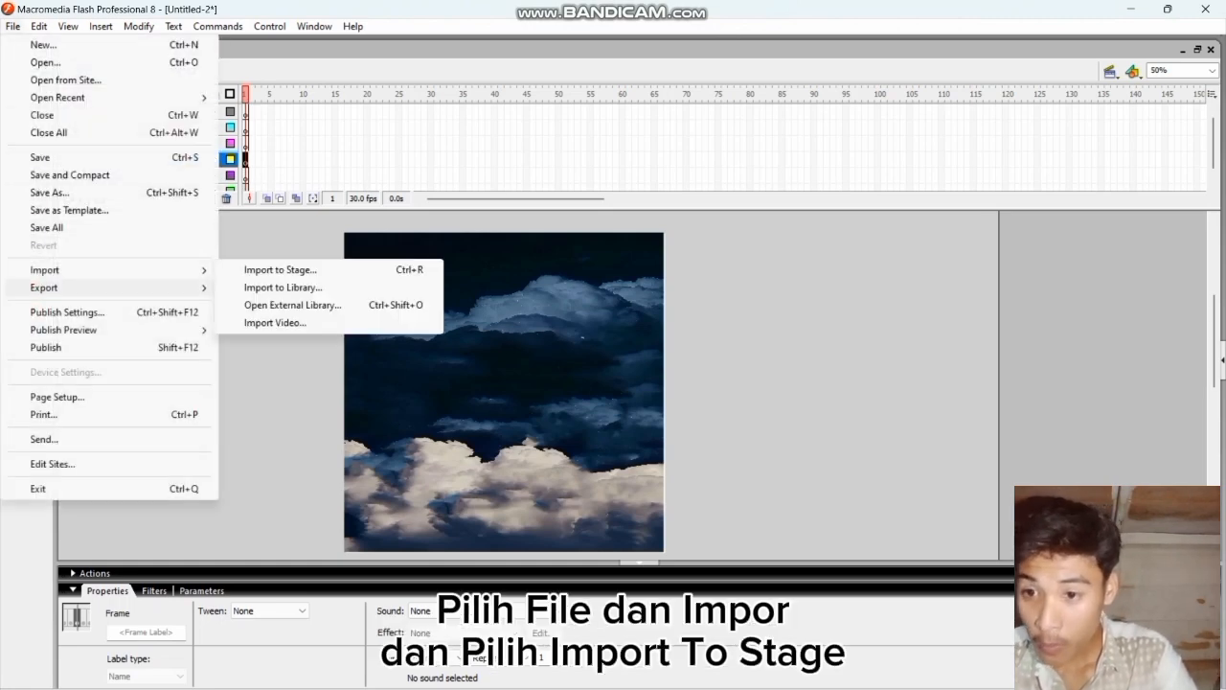
mouse_move(44, 270)
left_click(280, 270)
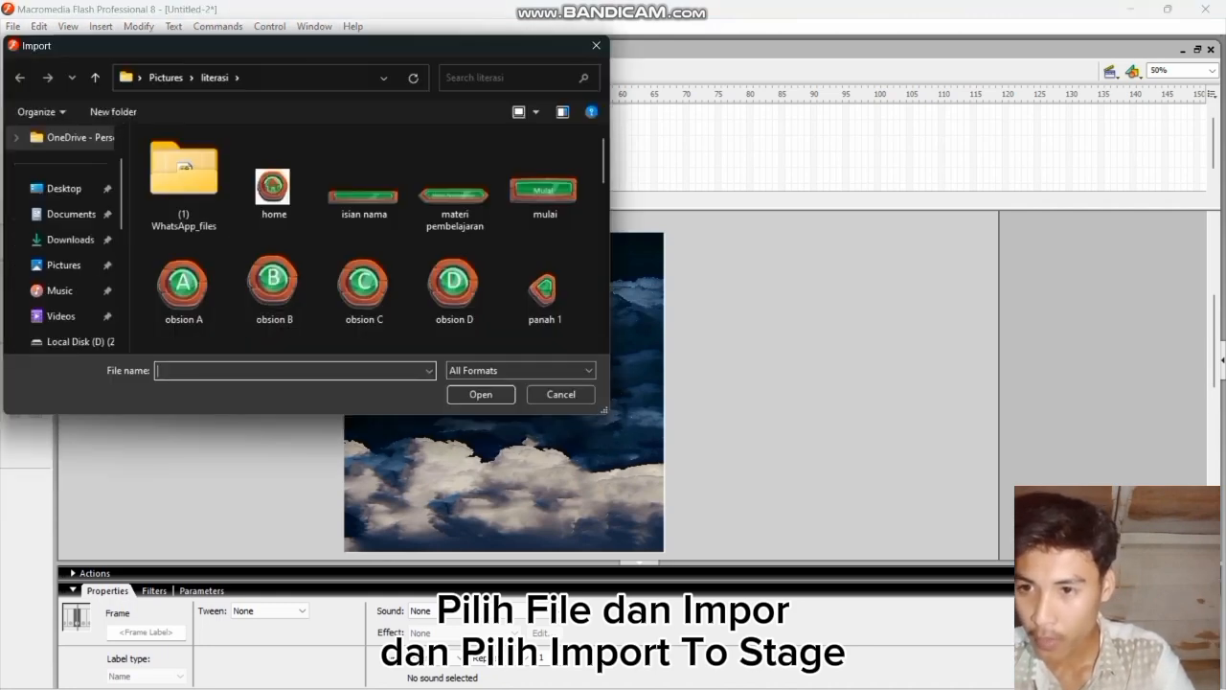
scroll(364, 182, "down", 2)
left_click(184, 272)
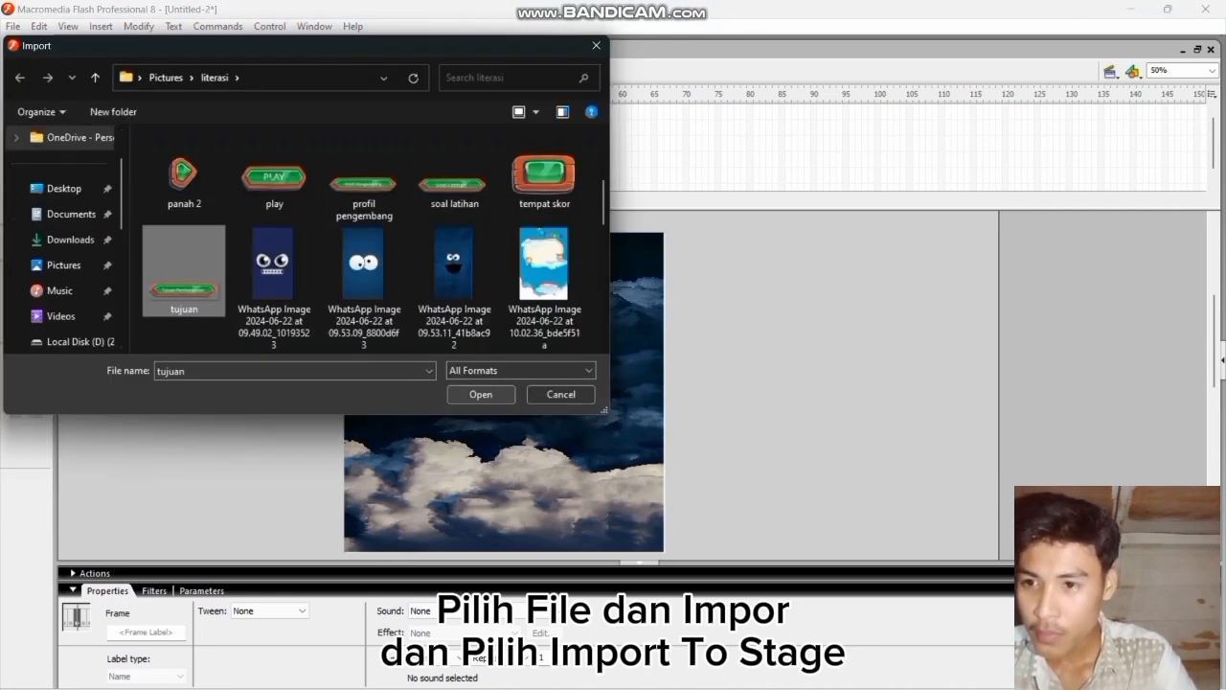
left_click(480, 394)
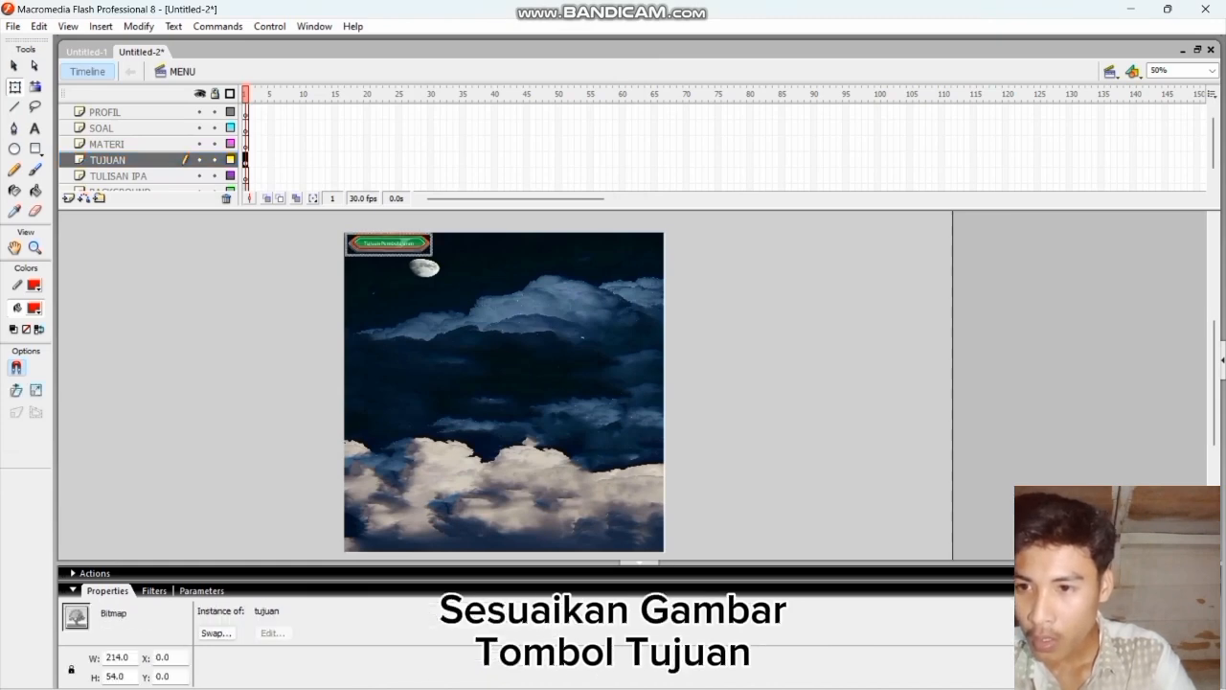
Step: Enlarge the Tujuan Pembelajaran button to about 366 x 92 px and move it to the upper middle of the stage, about X 204, Y 157
left_click_drag(389, 243, 389, 306)
left_click(14, 87)
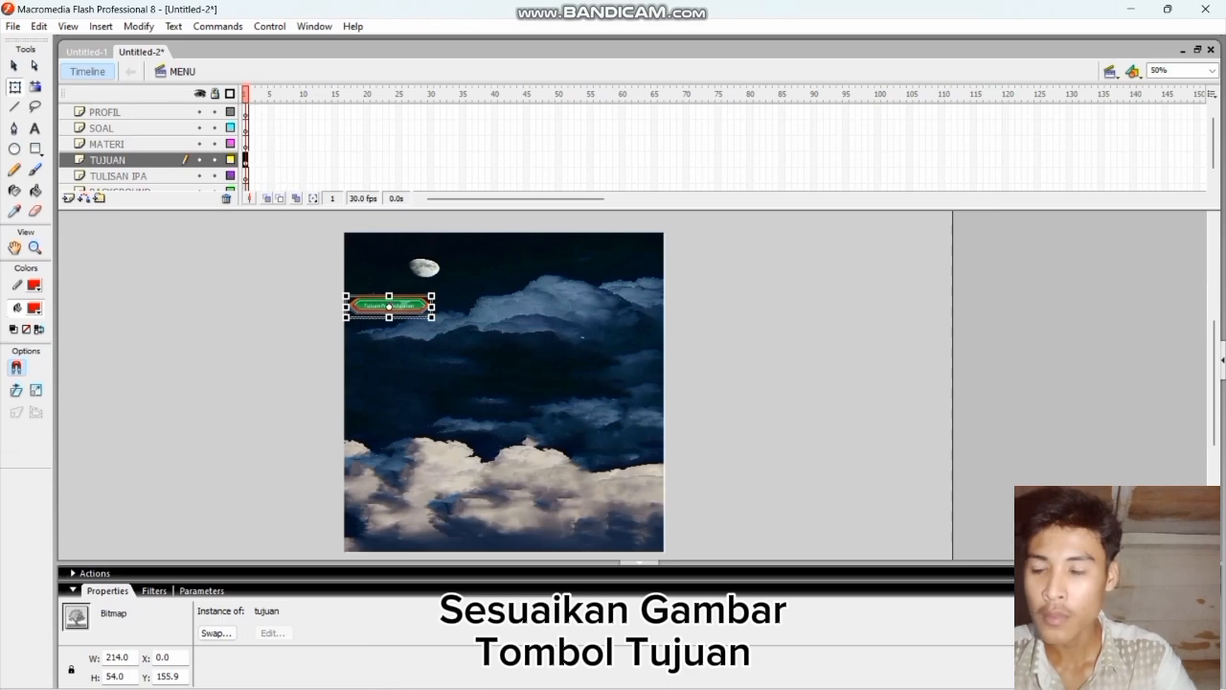
left_click_drag(431, 317, 462, 326)
left_click_drag(389, 305, 499, 315)
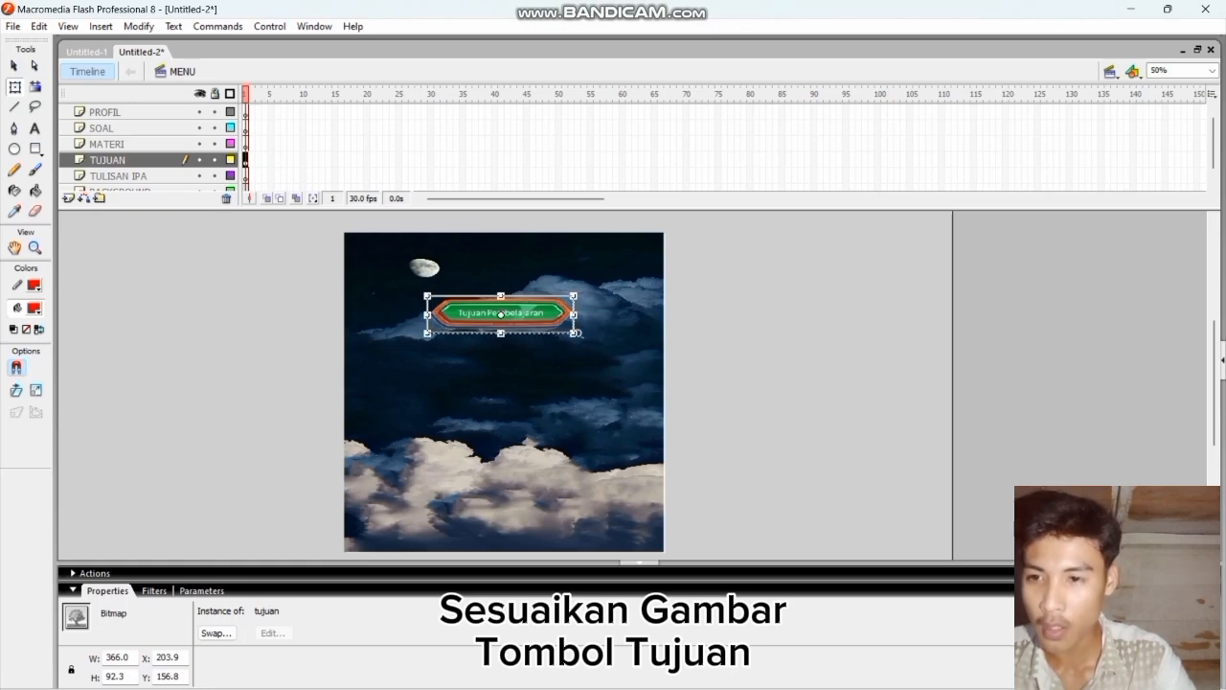
left_click_drag(573, 333, 587, 342)
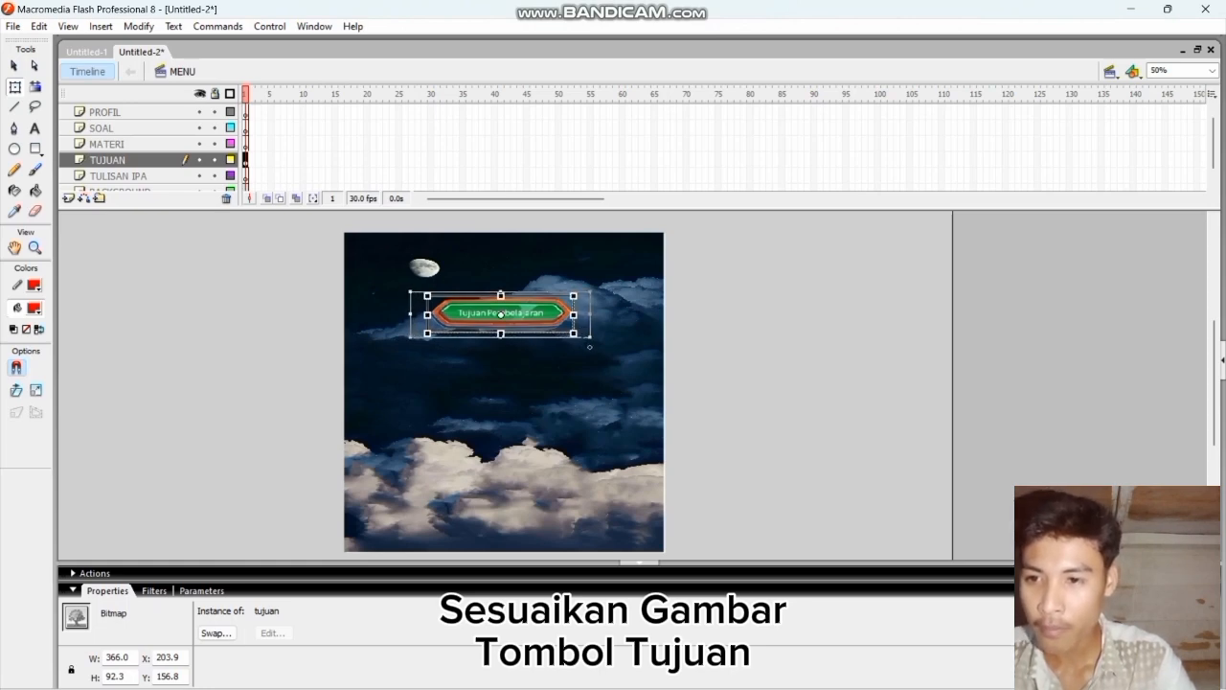
left_click_drag(589, 345, 591, 337)
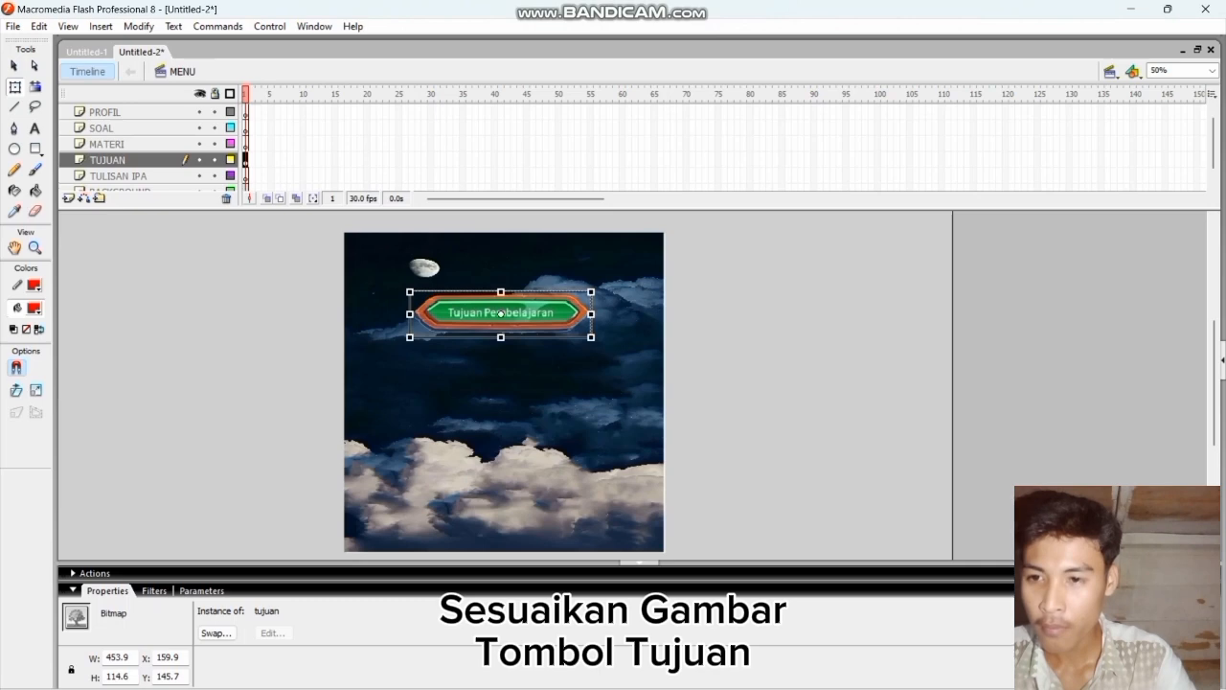
key("ctrl+z")
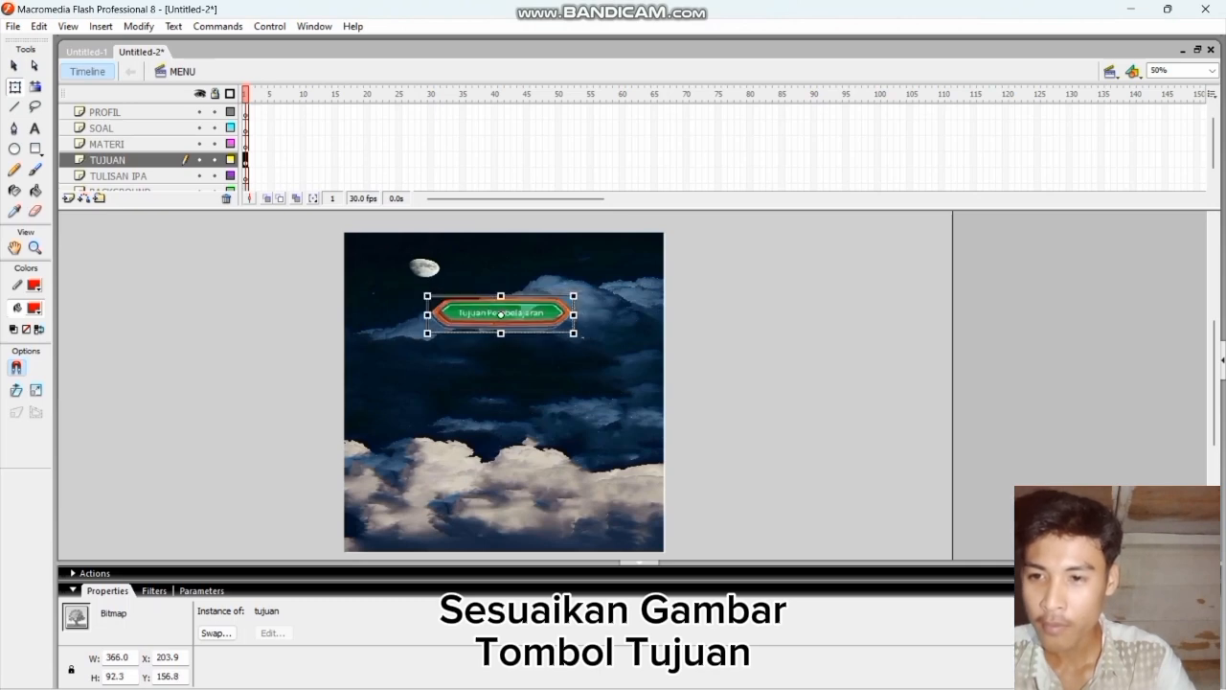
Step: Enlarge the Tujuan Pembelajaran button to about 530 x 134 px and shift it slightly down to about X 126, Y 152
mouse_move(573, 341)
left_mouse_down()
mouse_move(591, 350)
mouse_move(593, 338)
left_mouse_up()
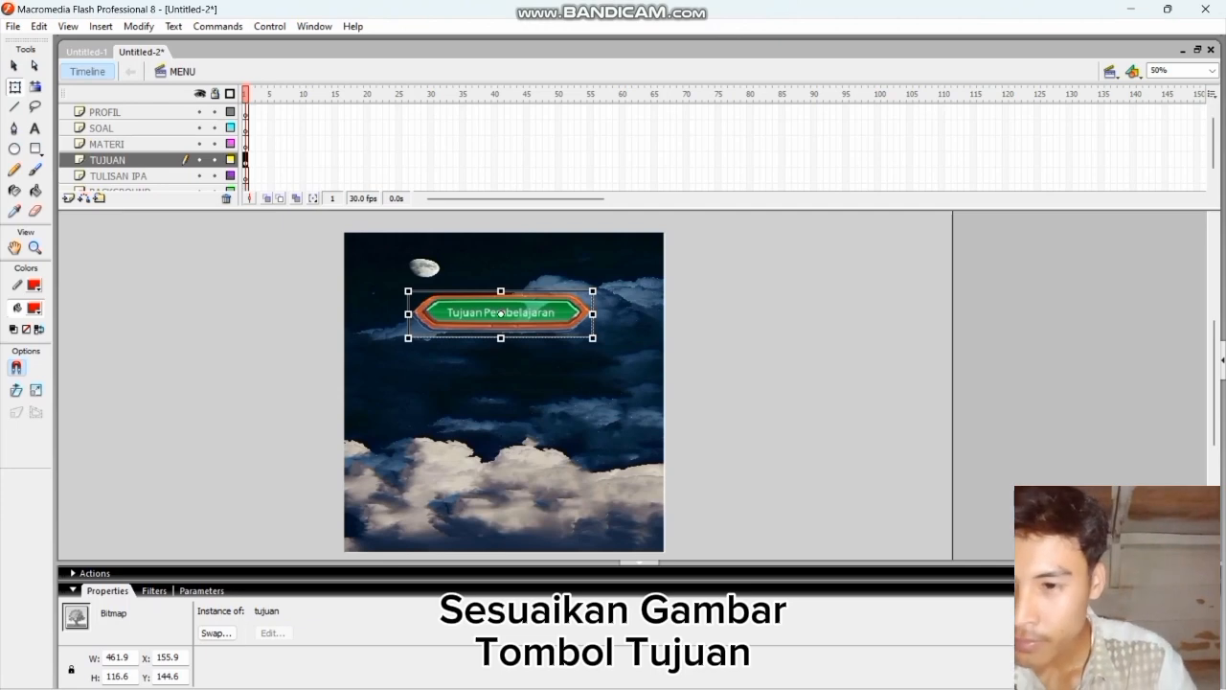
left_click_drag(593, 338, 607, 342)
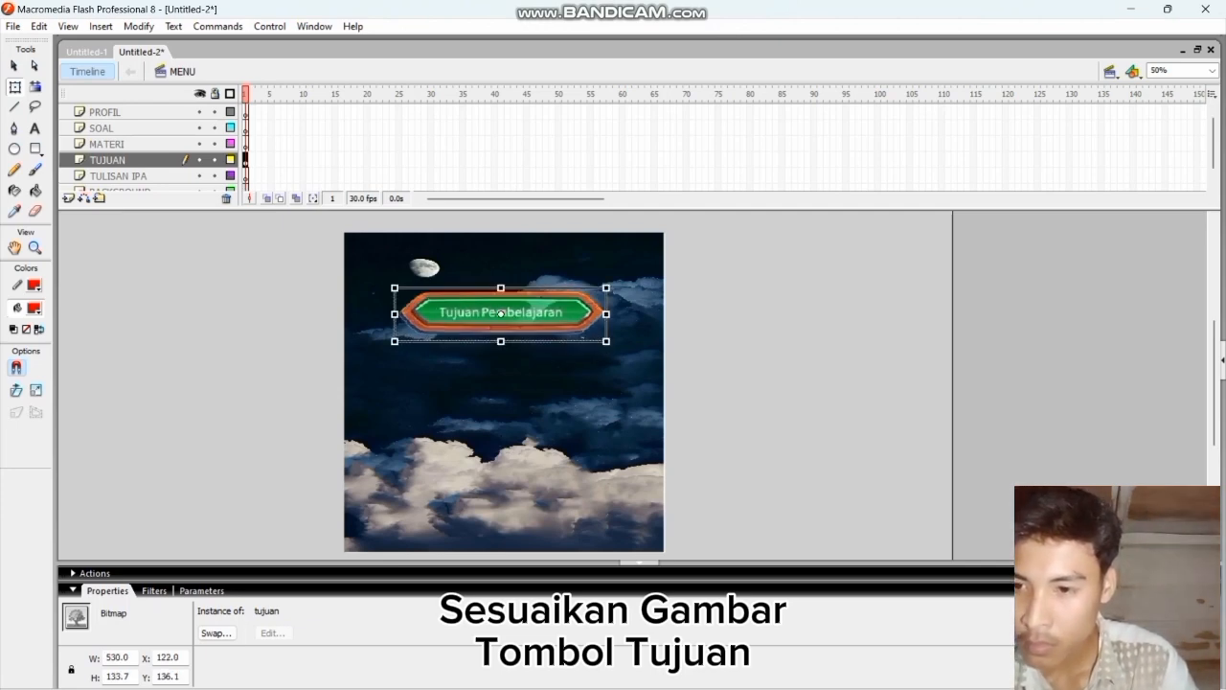
left_click_drag(522, 320, 525, 328)
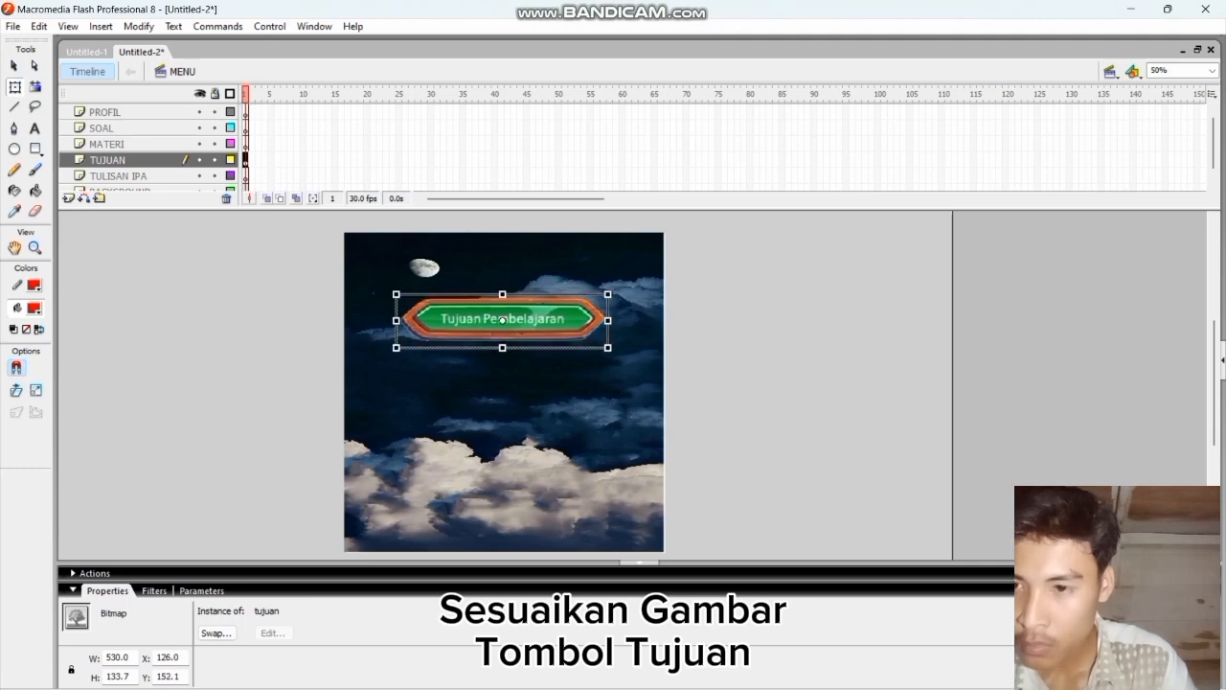
Step: Import the materi pembelajaran image to the stage on the MATERI layer
left_click(144, 143)
left_click(13, 26)
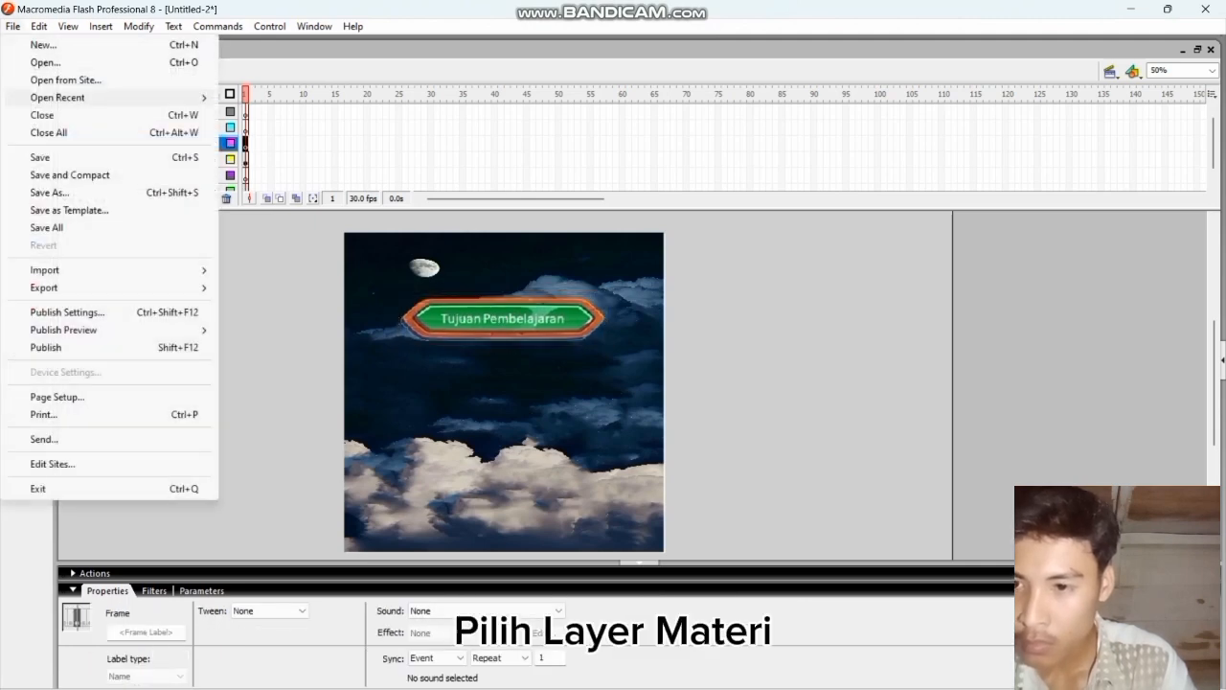
mouse_move(44, 270)
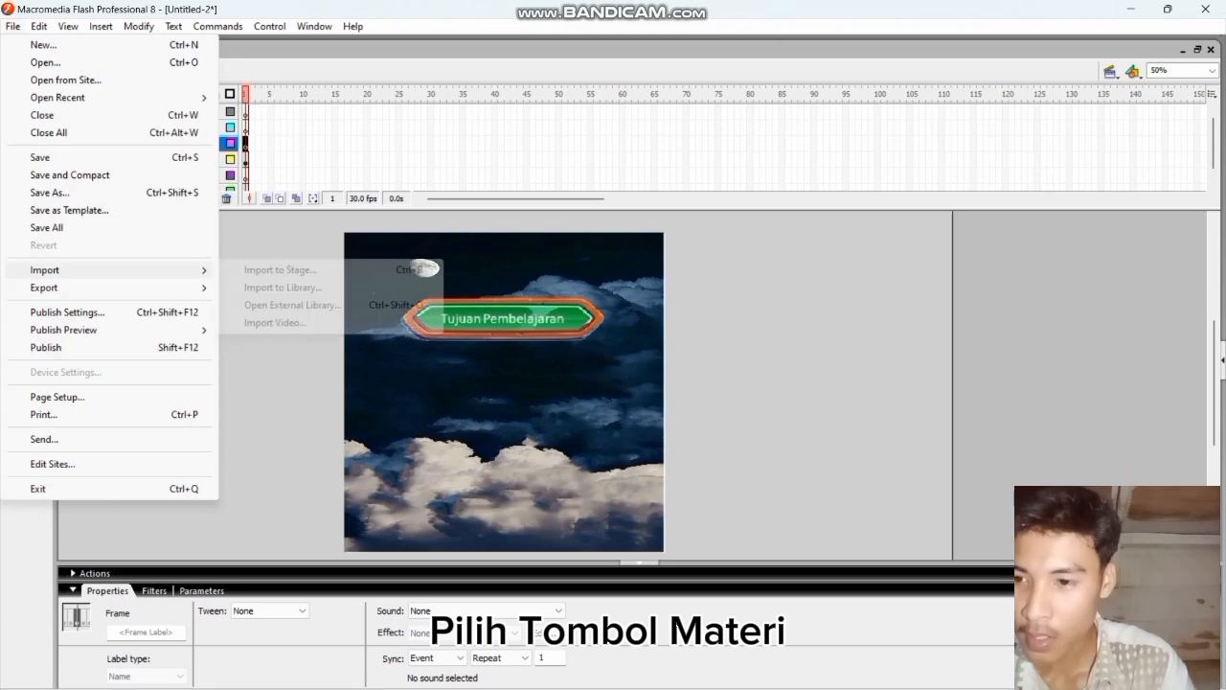
left_click(279, 269)
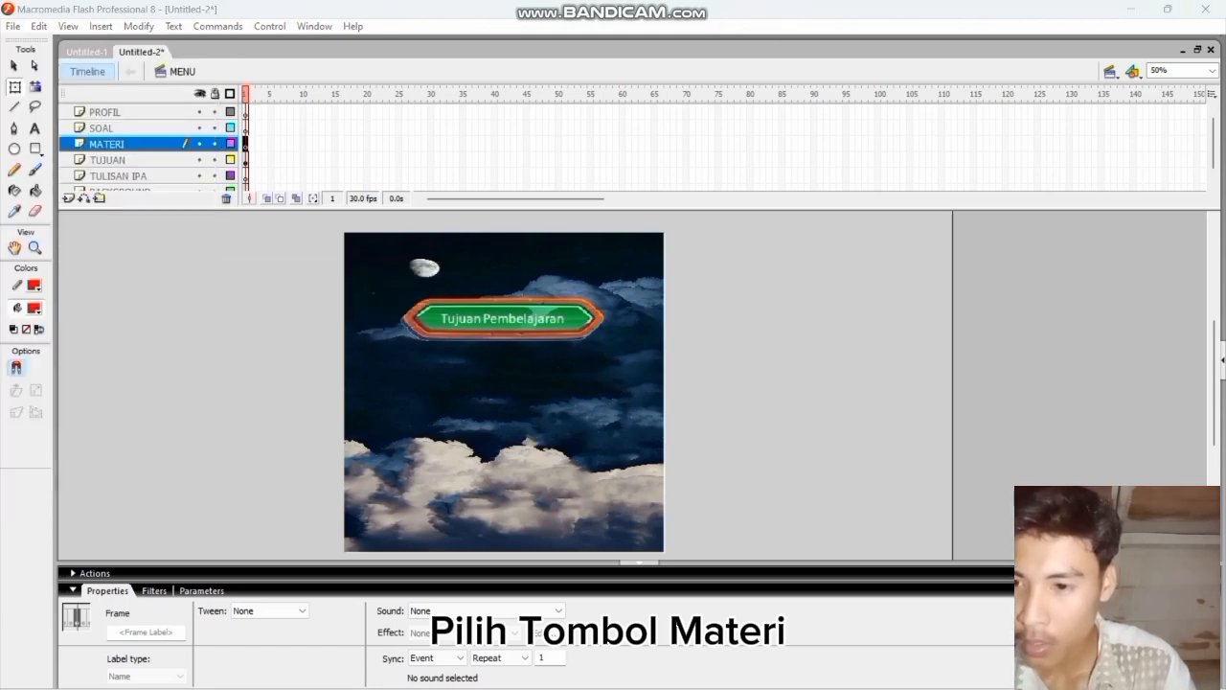
left_click(454, 191)
left_click(481, 394)
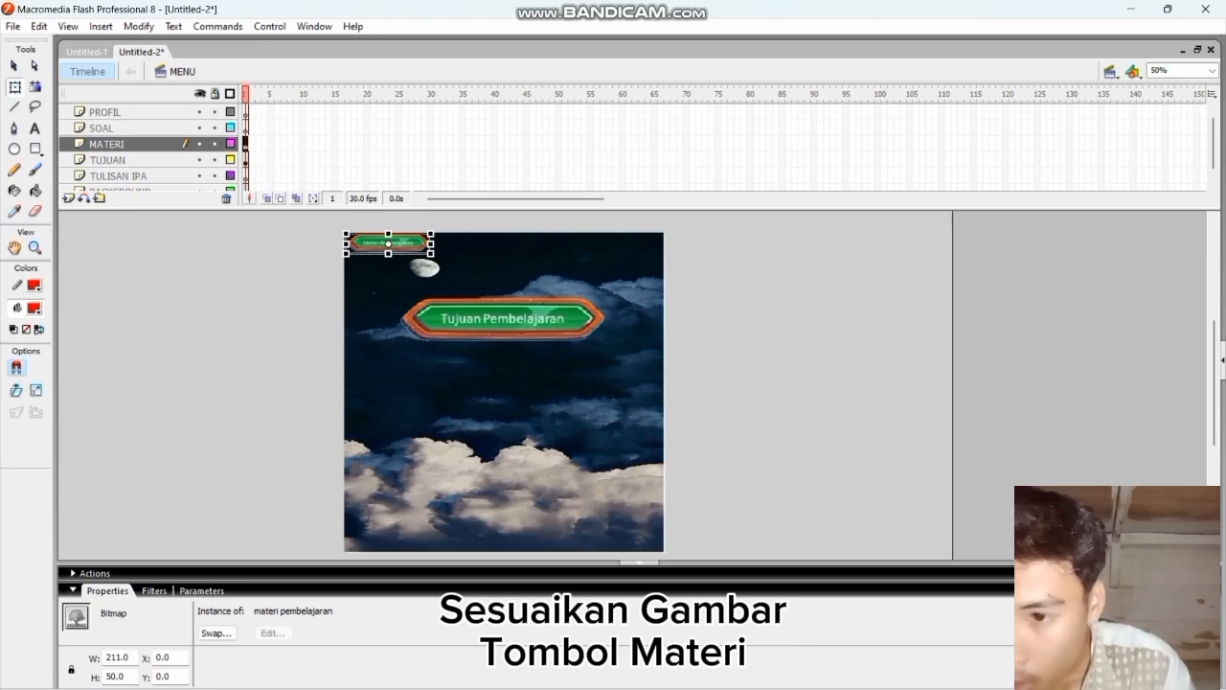
Step: Enlarge the Materi Pembelajaran button to about 517 x 122 px and place it below the Tujuan Pembelajaran button, about X 139, Y 298
left_click_drag(431, 254, 461, 260)
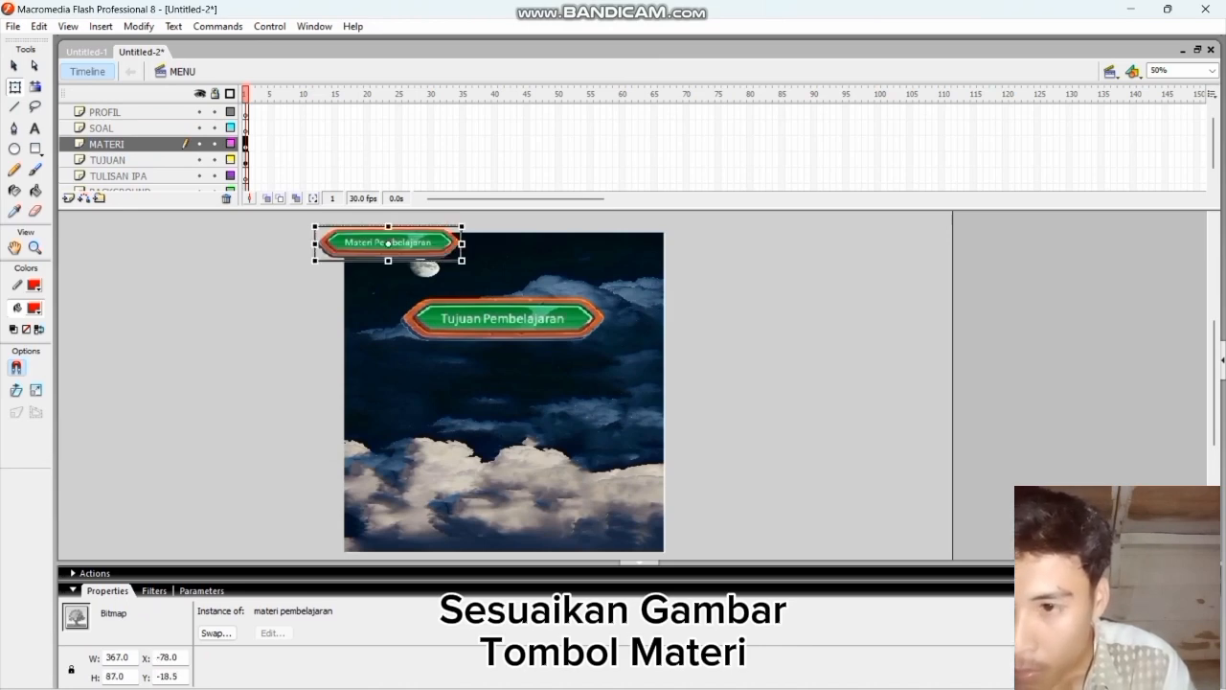
left_click_drag(388, 243, 504, 368)
left_click_drag(578, 386, 605, 396)
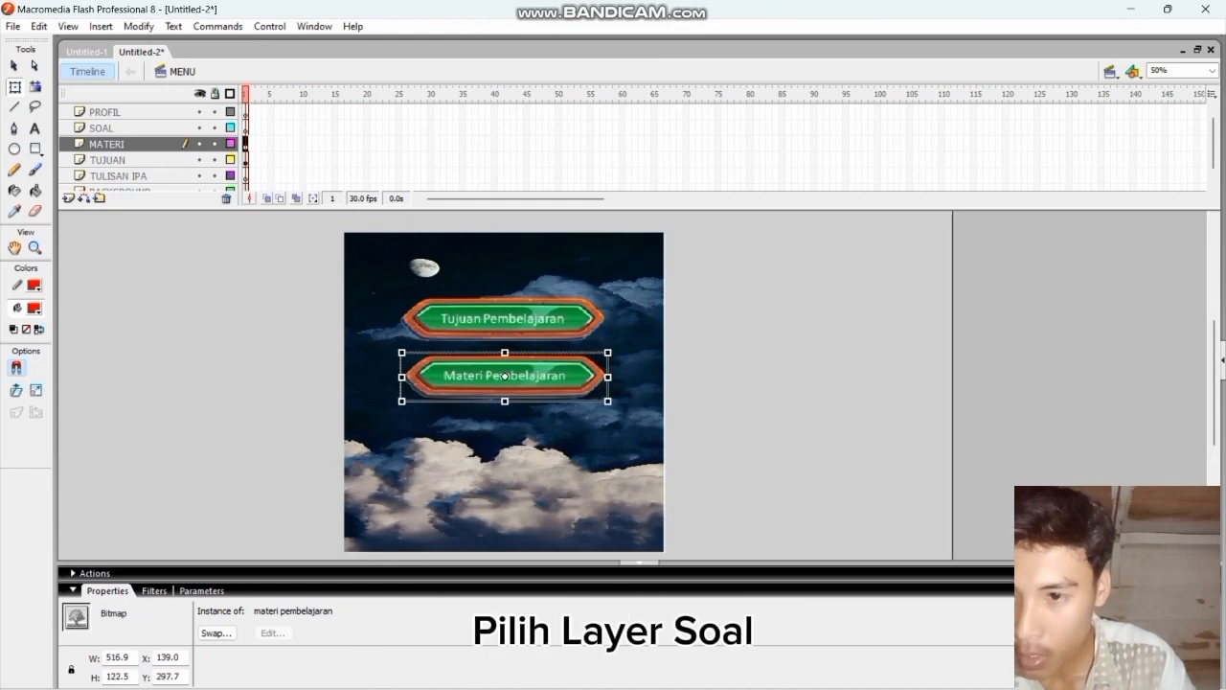
Step: Import the soal latihan image to the stage on the SOAL layer and place it below the Materi Pembelajaran button
left_click(100, 127)
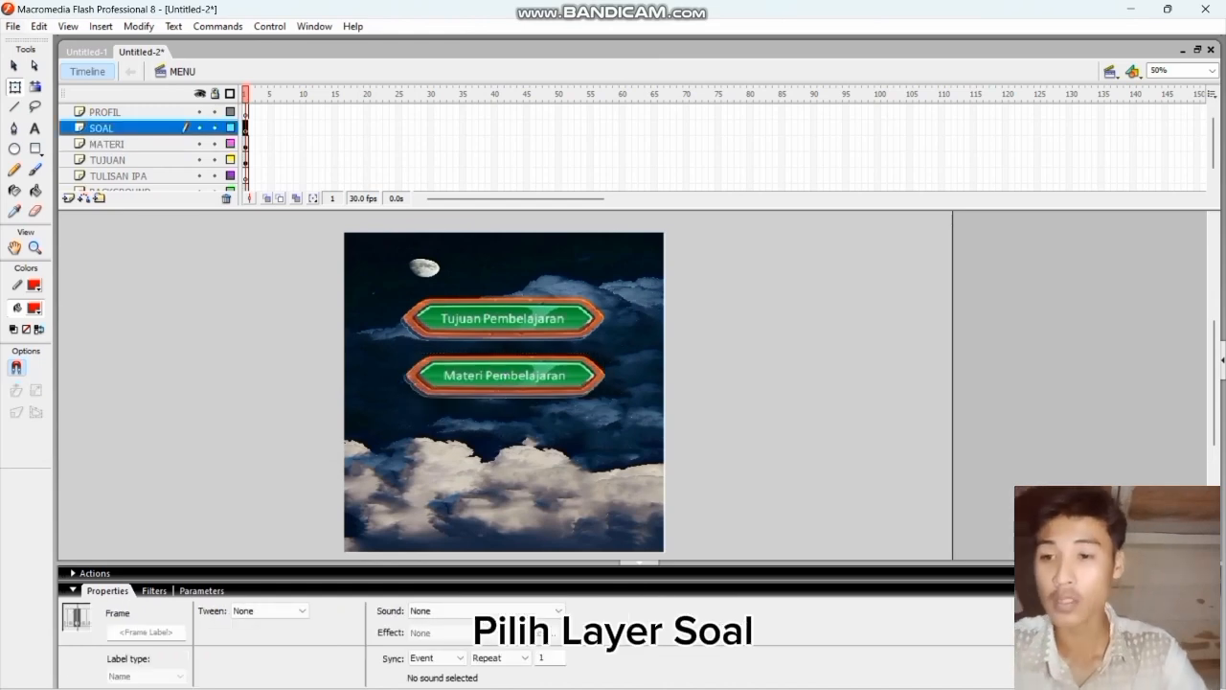
left_click(12, 27)
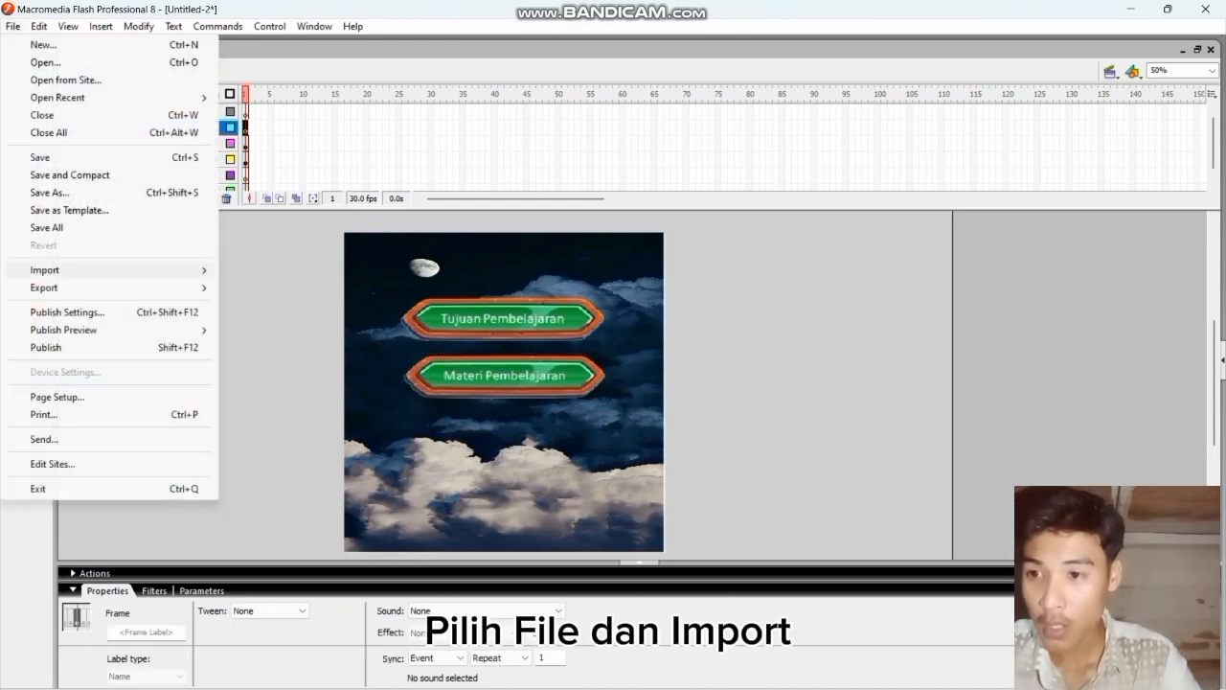
mouse_move(144, 270)
left_click(280, 269)
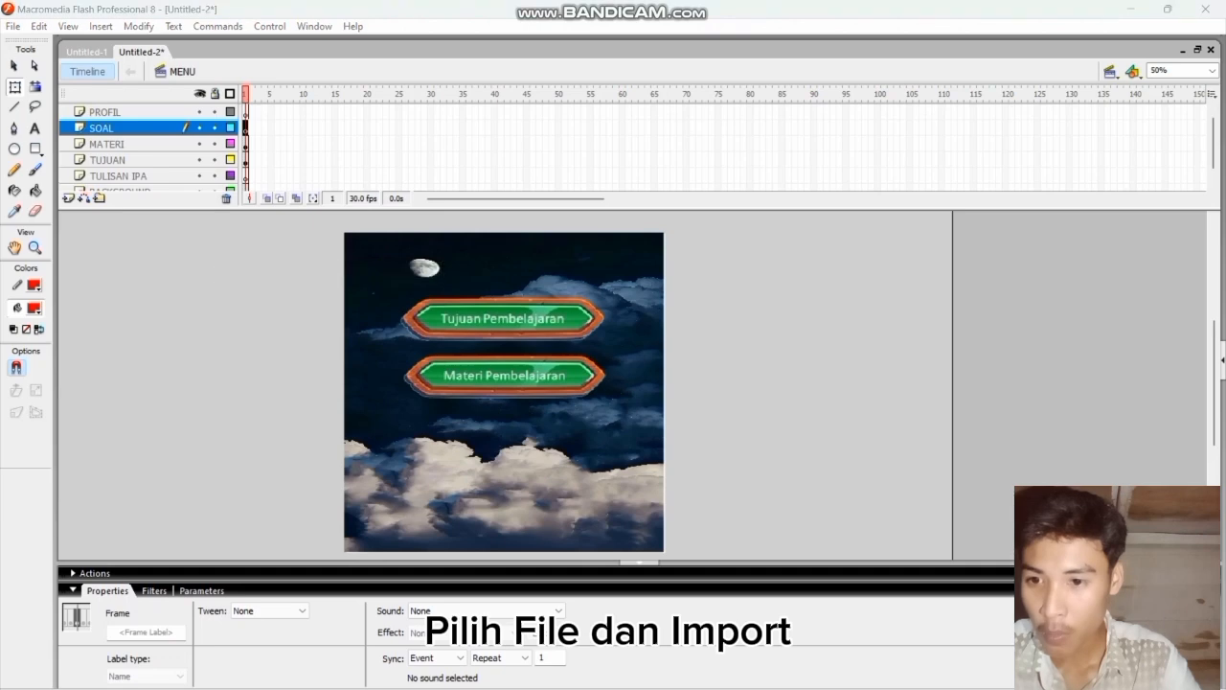
scroll(544, 288, "down", 1)
scroll(544, 287, "up", 1)
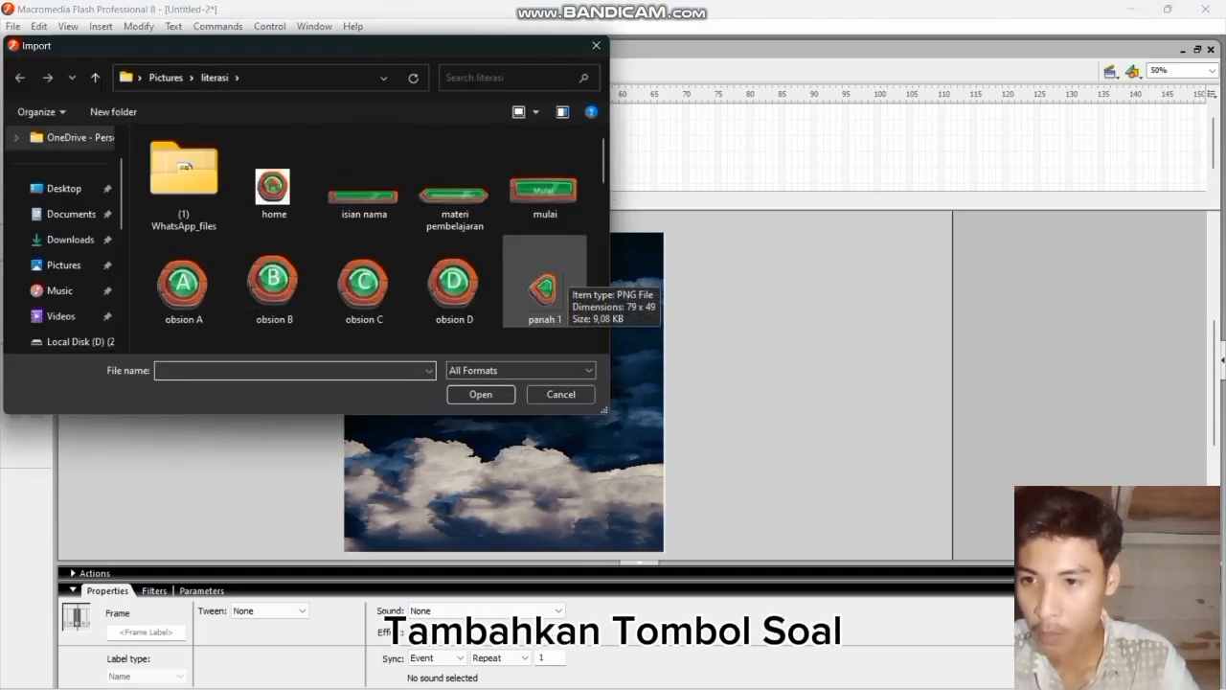
scroll(544, 288, "down", 1)
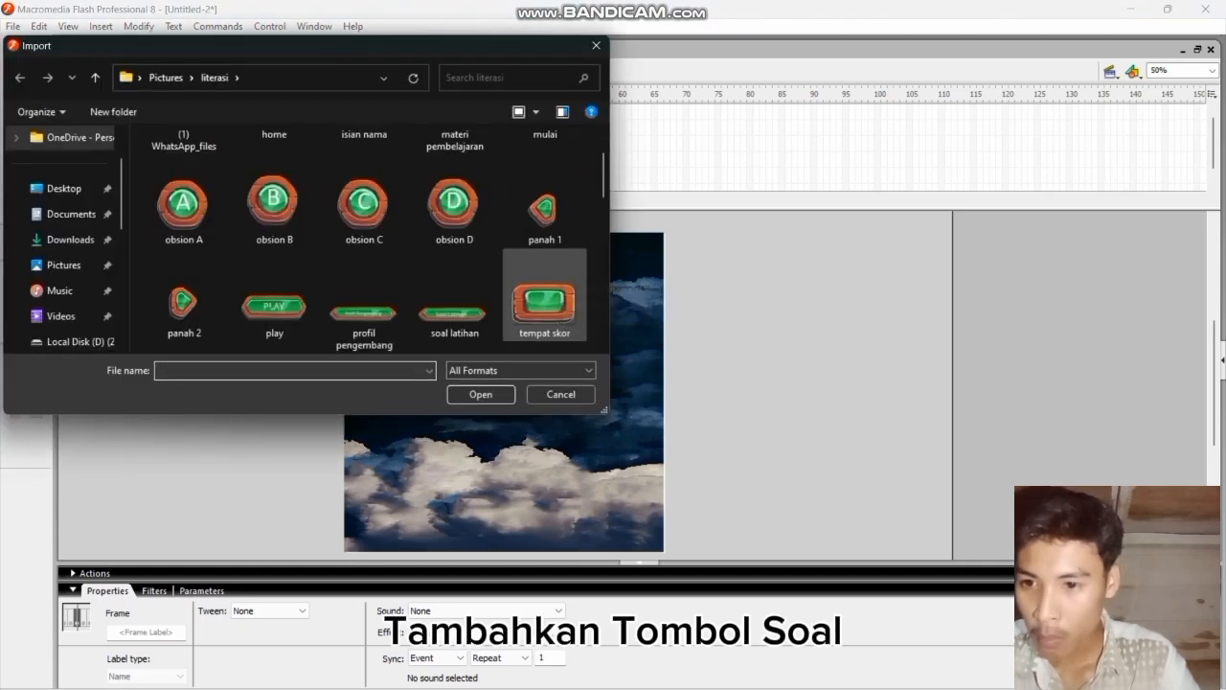
left_click(454, 297)
left_click(481, 394)
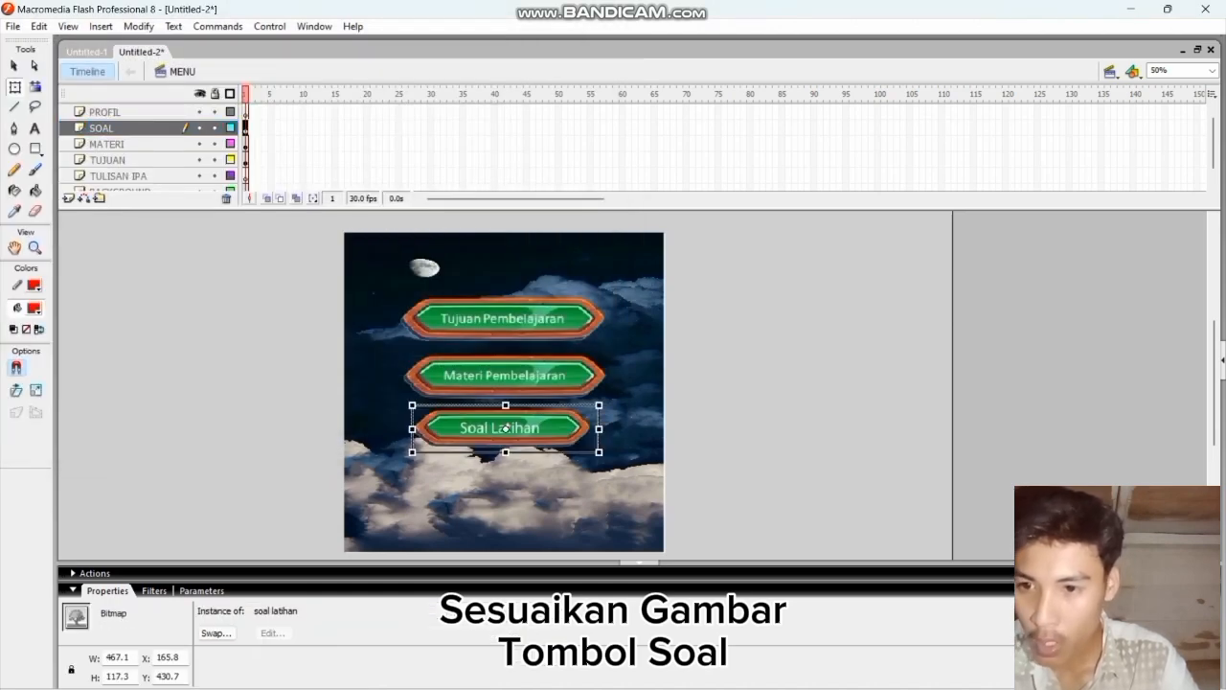
left_click_drag(505, 430, 503, 440)
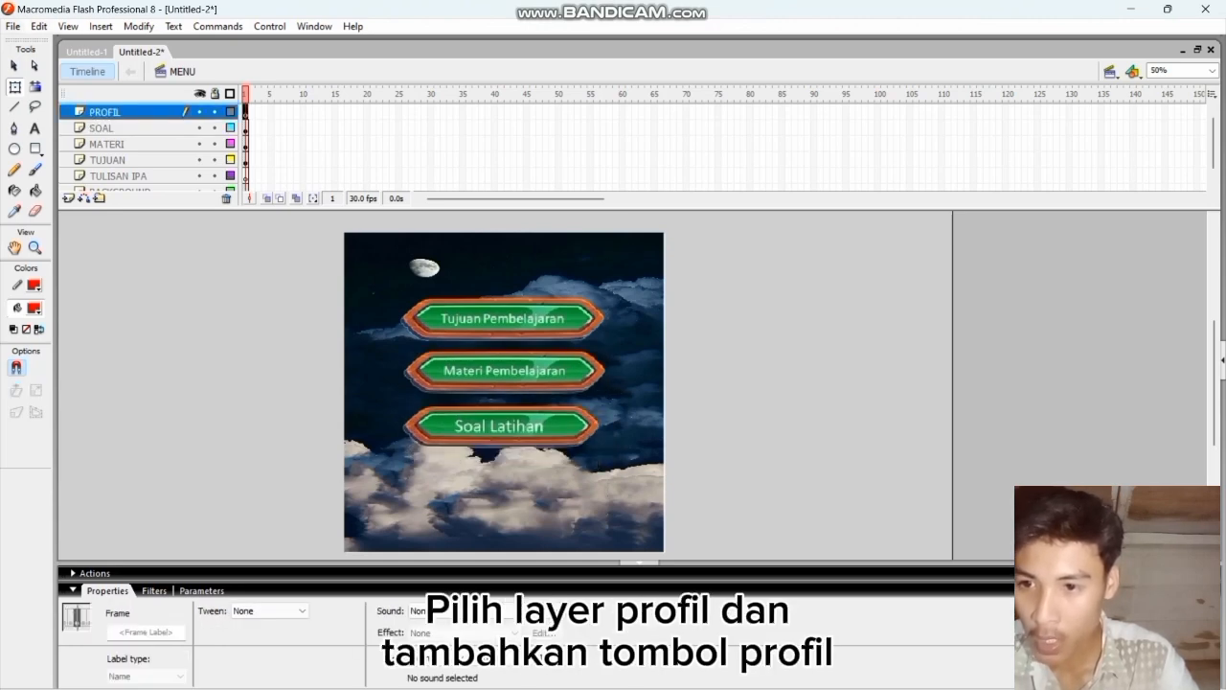
Step: Import the profil pengembang image to the stage on the PROFIL layer and space the menu buttons out in one column
left_click(12, 27)
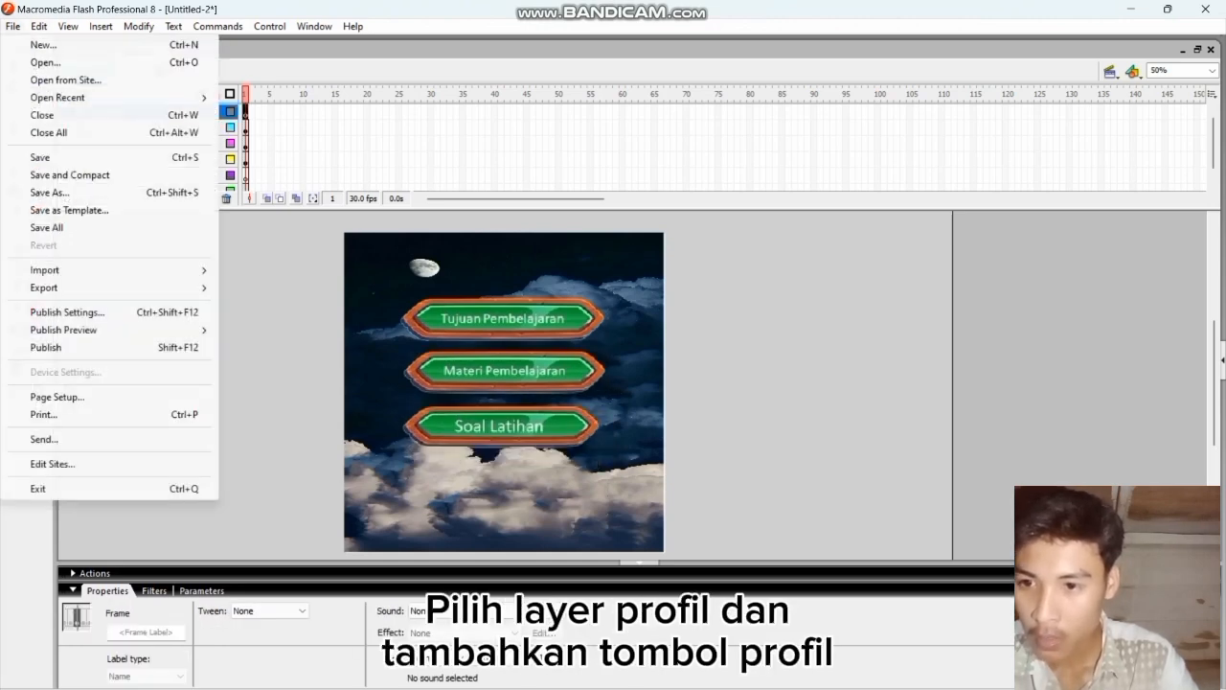
mouse_move(57, 270)
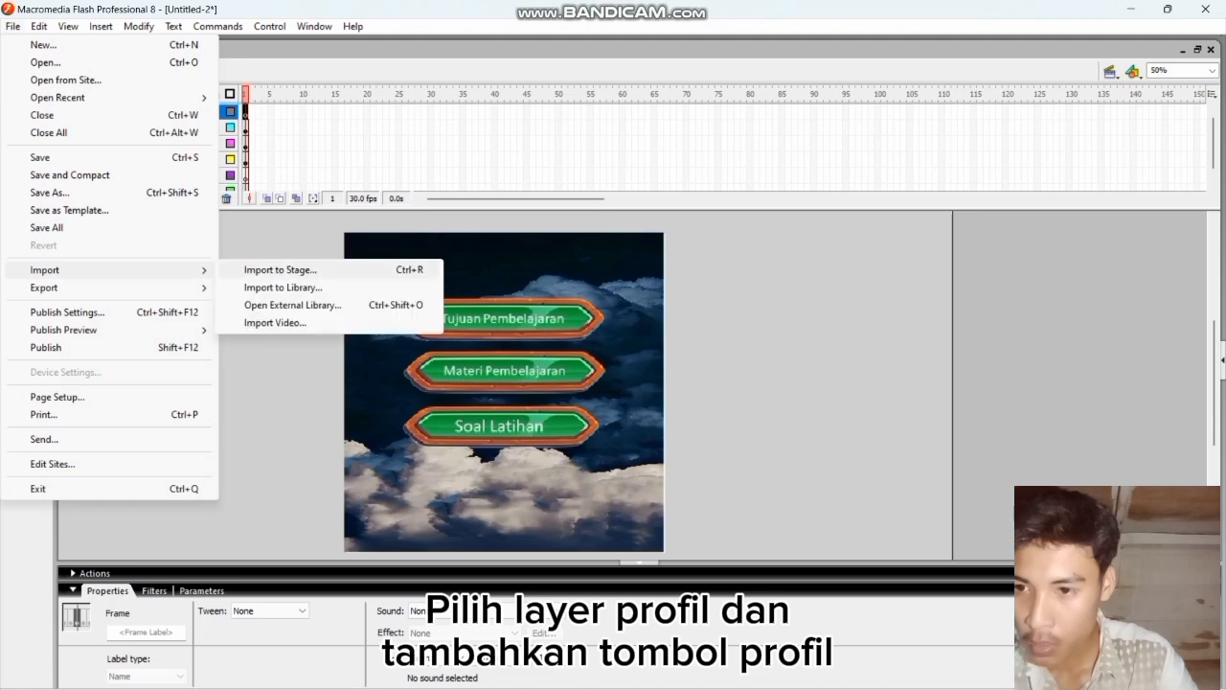
left_click(279, 269)
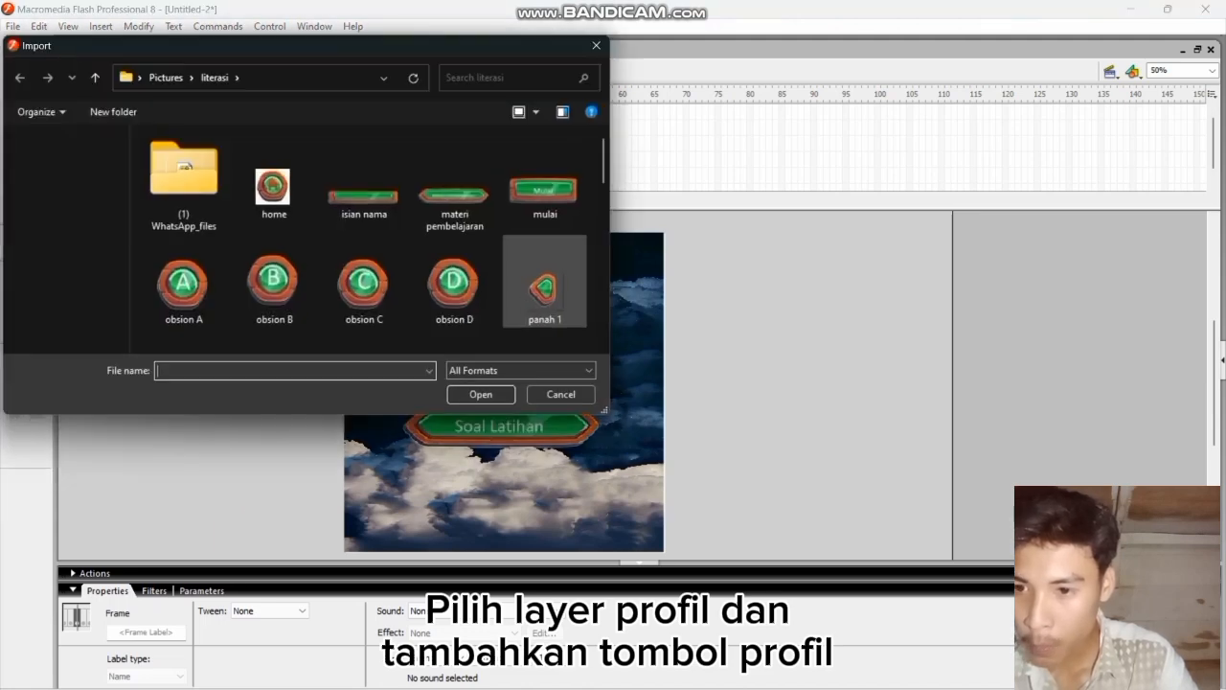
scroll(454, 221, "down", 1)
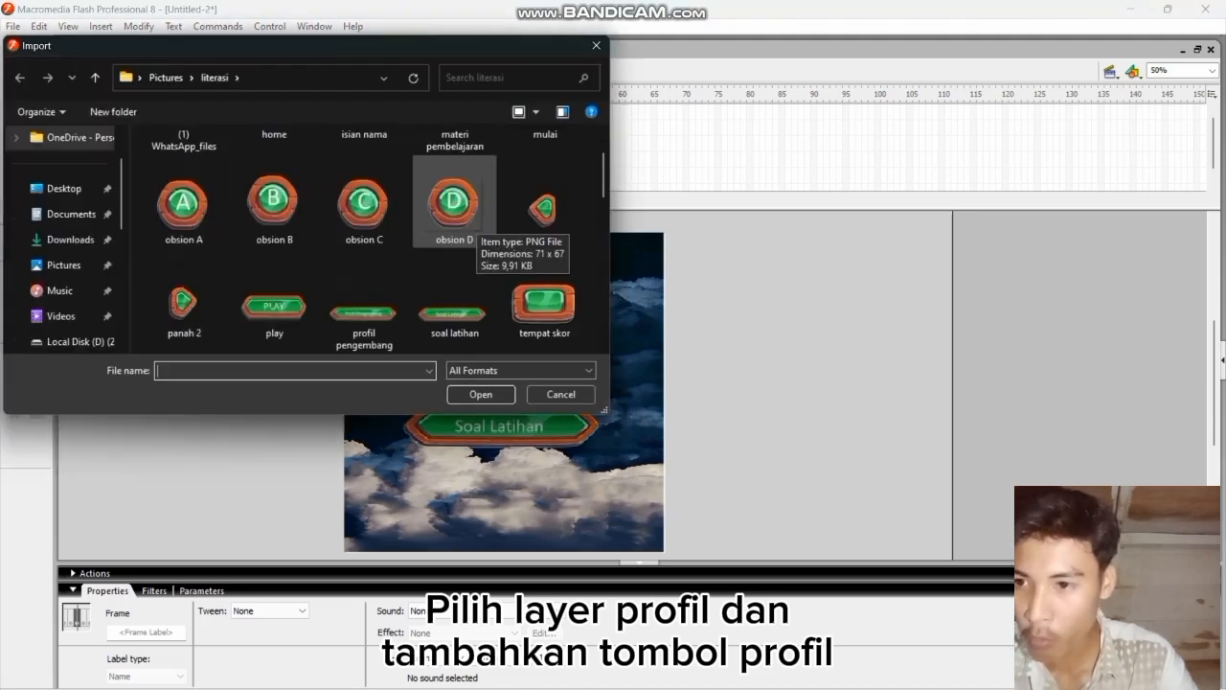
left_click(364, 298)
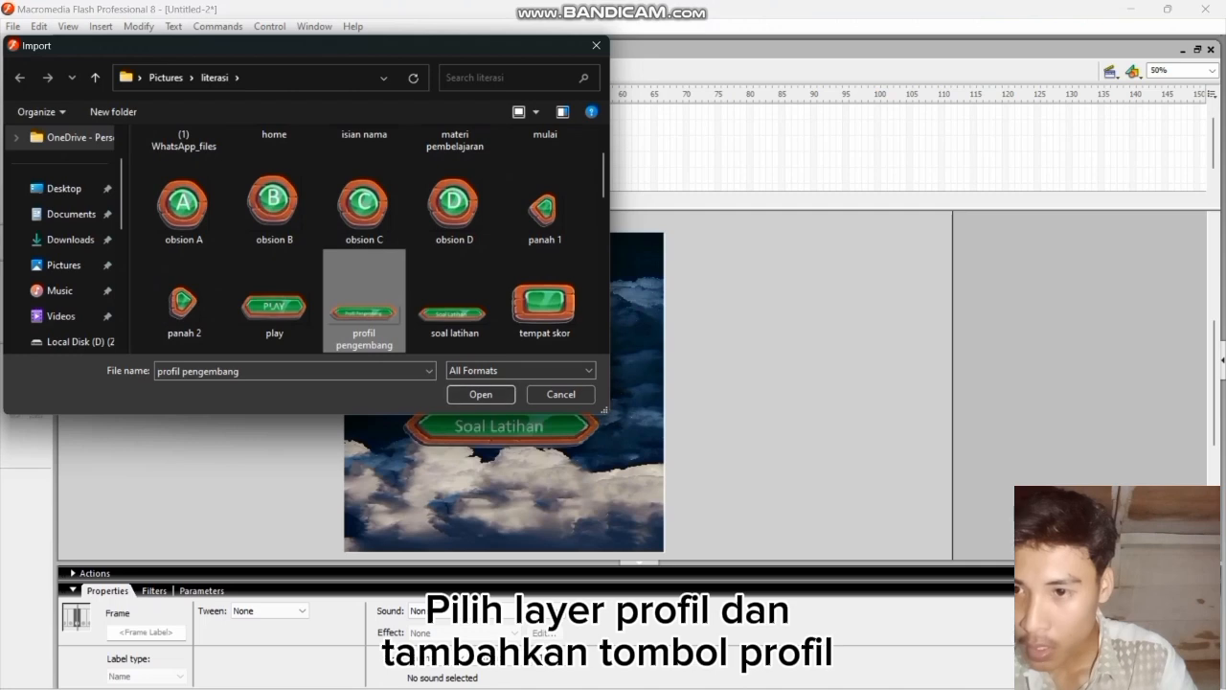
left_click(481, 393)
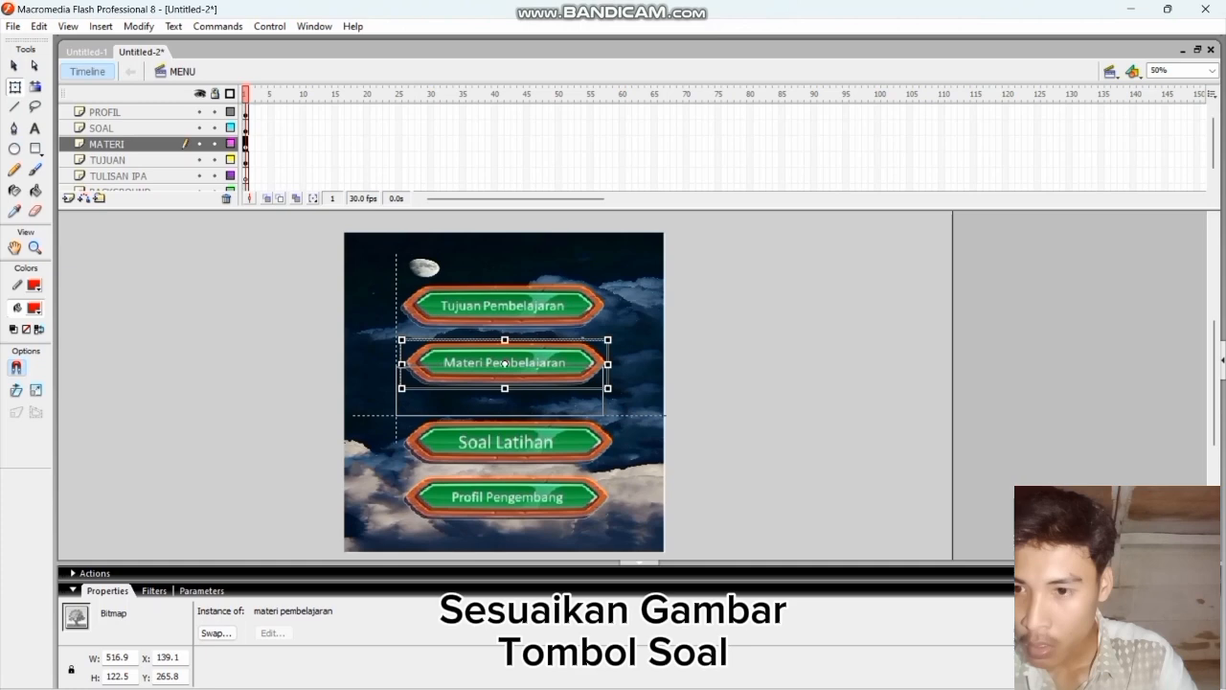
mouse_move(499, 362)
left_mouse_down()
mouse_move(499, 390)
mouse_move(499, 375)
left_mouse_up()
left_click(502, 316)
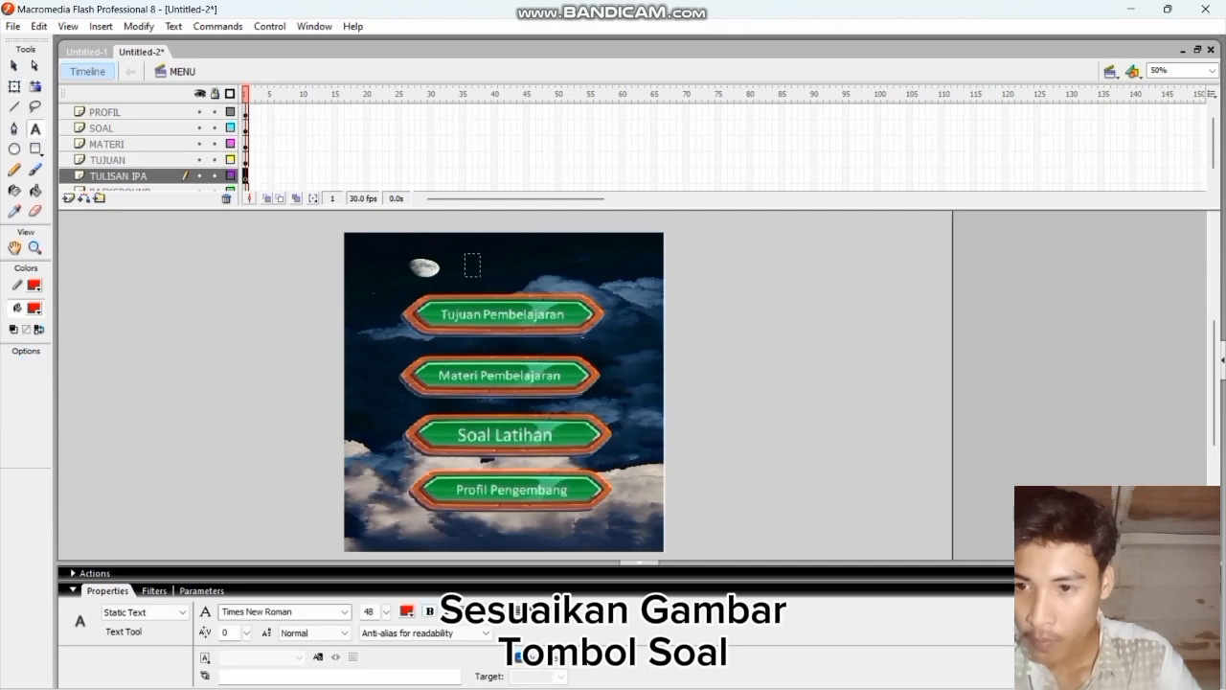
Step: Add the red 48 pt Times New Roman static text IPA above the buttons on the TULISAN IPA layer
left_click_drag(467, 252, 562, 276)
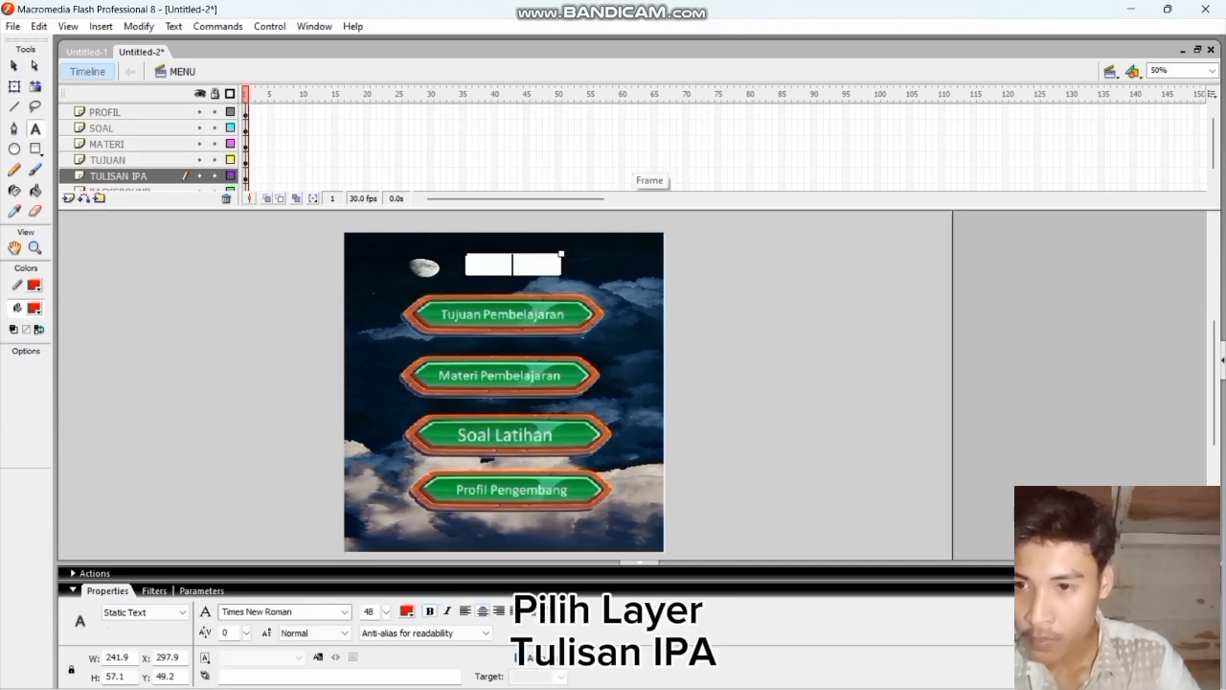
type("IPA")
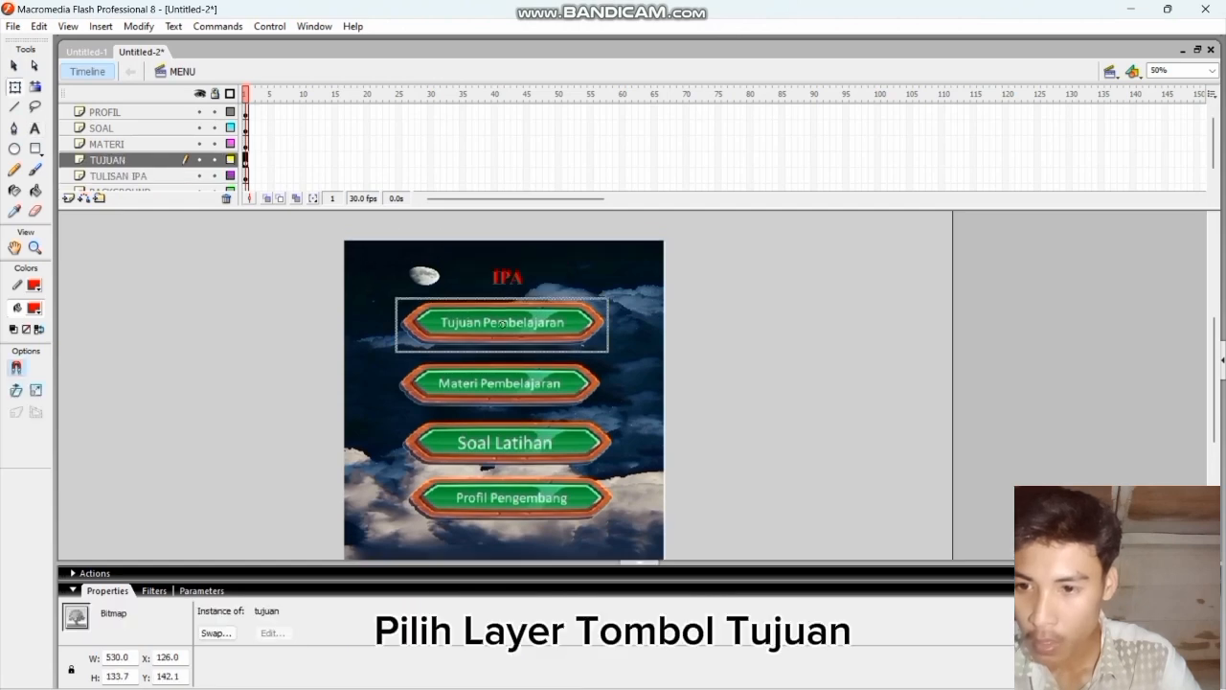
Step: Convert the Tujuan Pembelajaran image to a button symbol named Symbol TUJUAN
key("q")
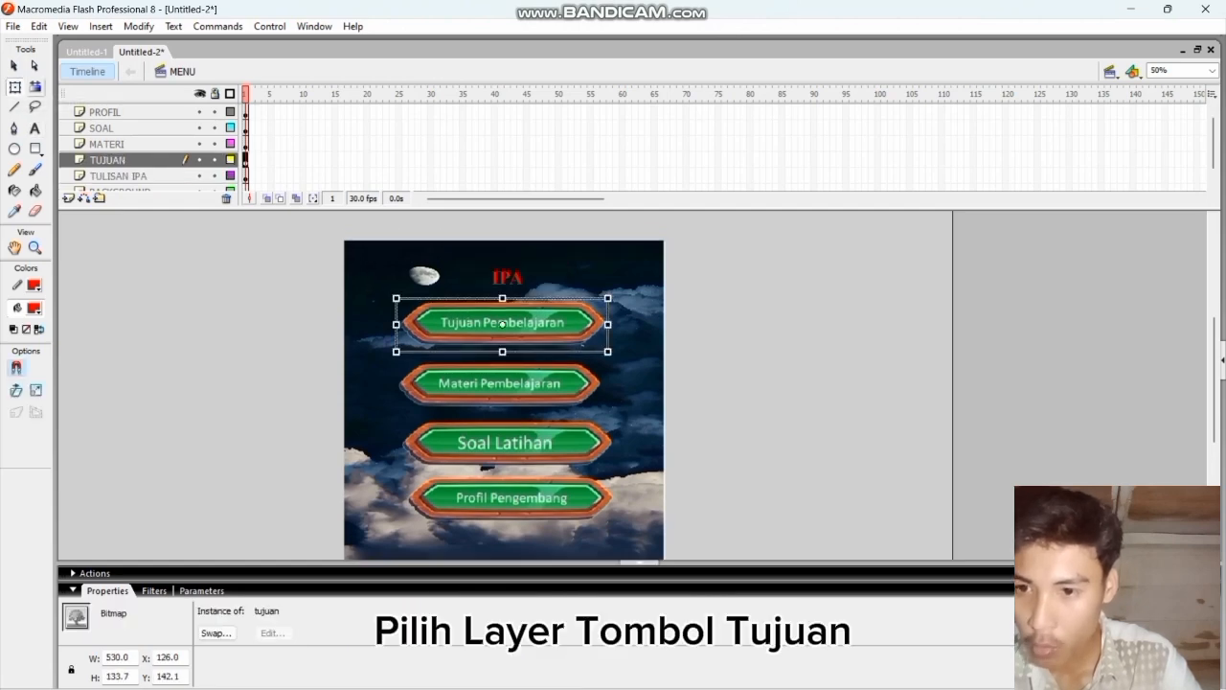
right_click(561, 329)
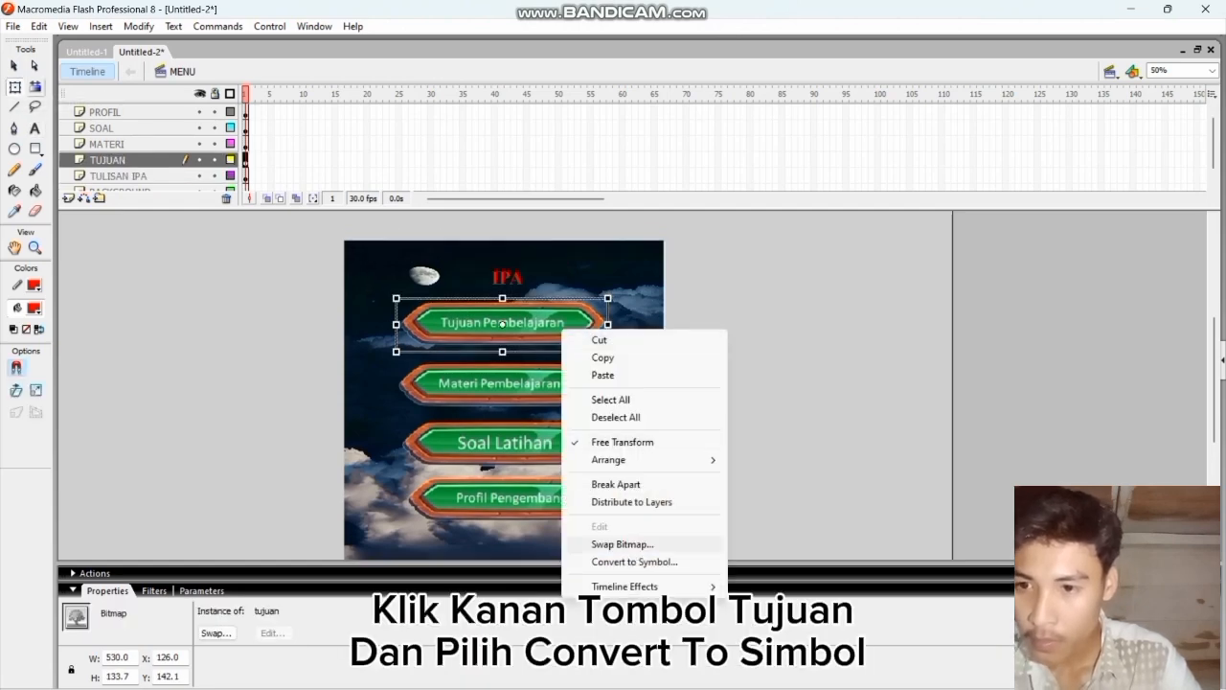
left_click(634, 561)
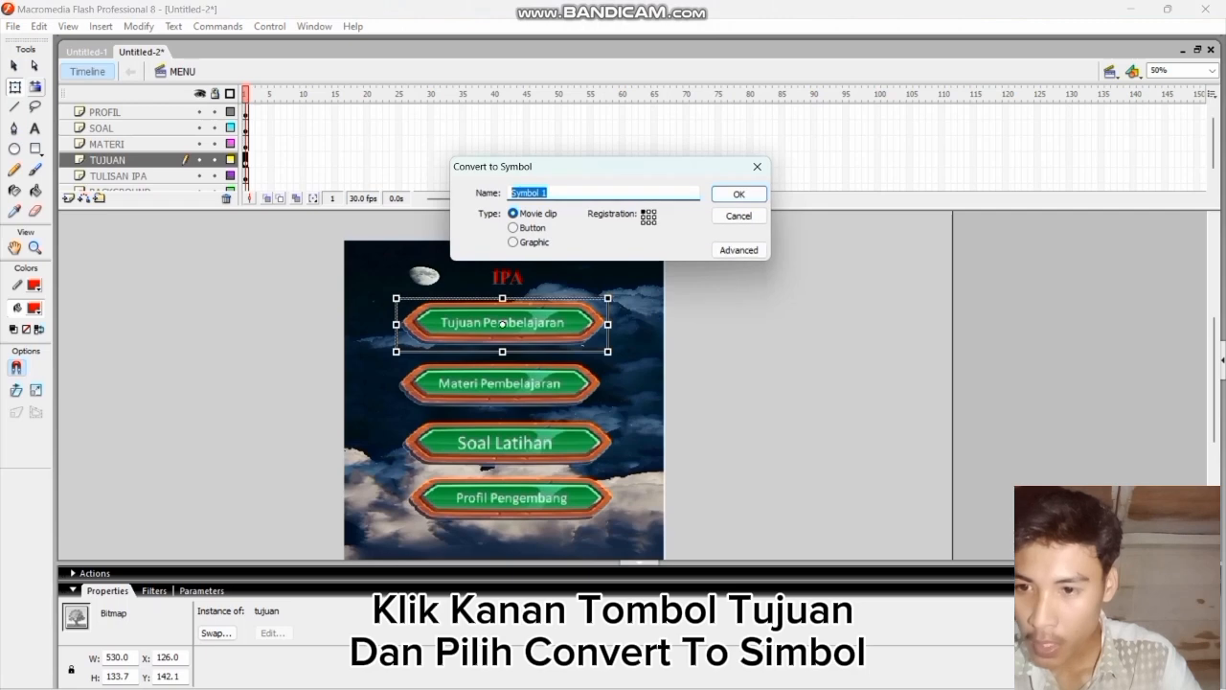
left_click(514, 228)
left_click(565, 194)
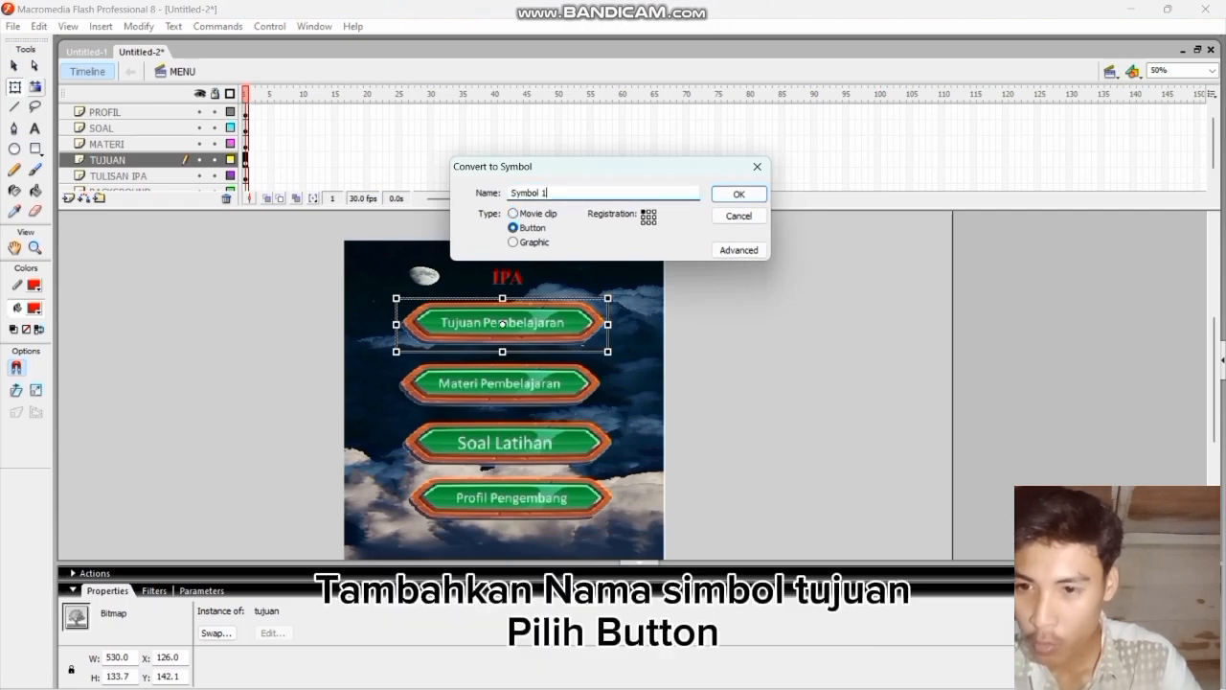
key("BackSpace")
type("T")
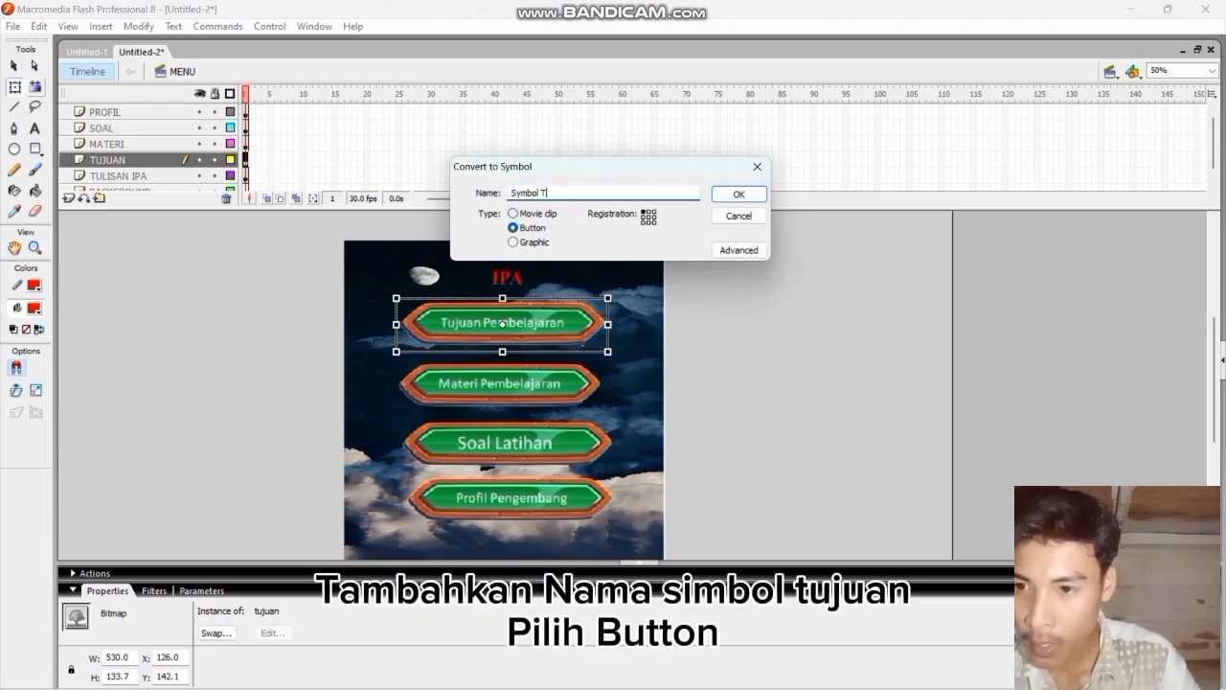
type("UJUAN")
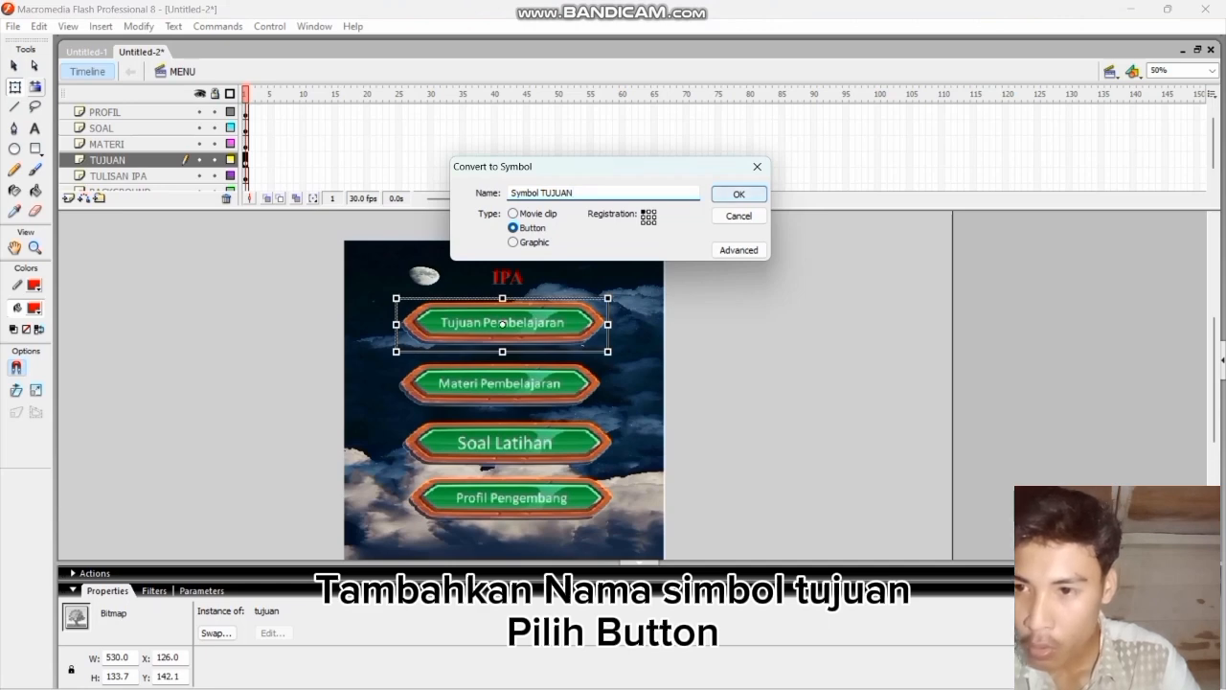
key("Return")
Step: Open Symbol TUJUAN for editing and insert keyframes on its Over and Down frames
double_click(502, 324)
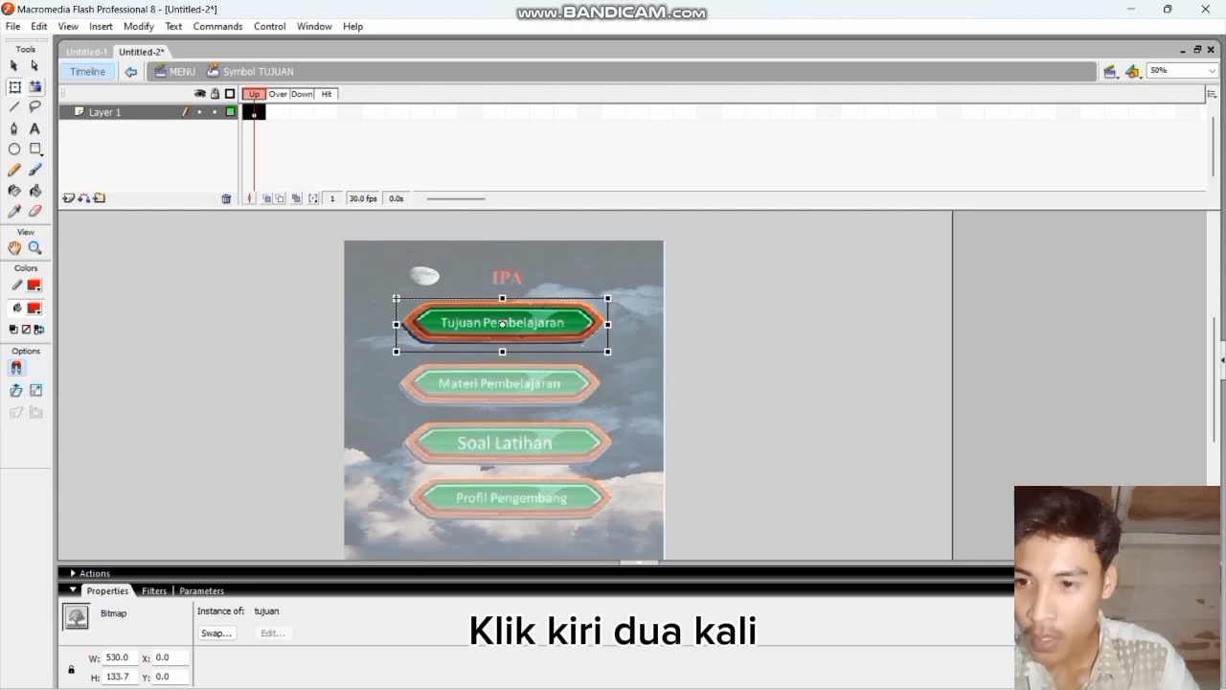
right_click(278, 112)
left_click(347, 195)
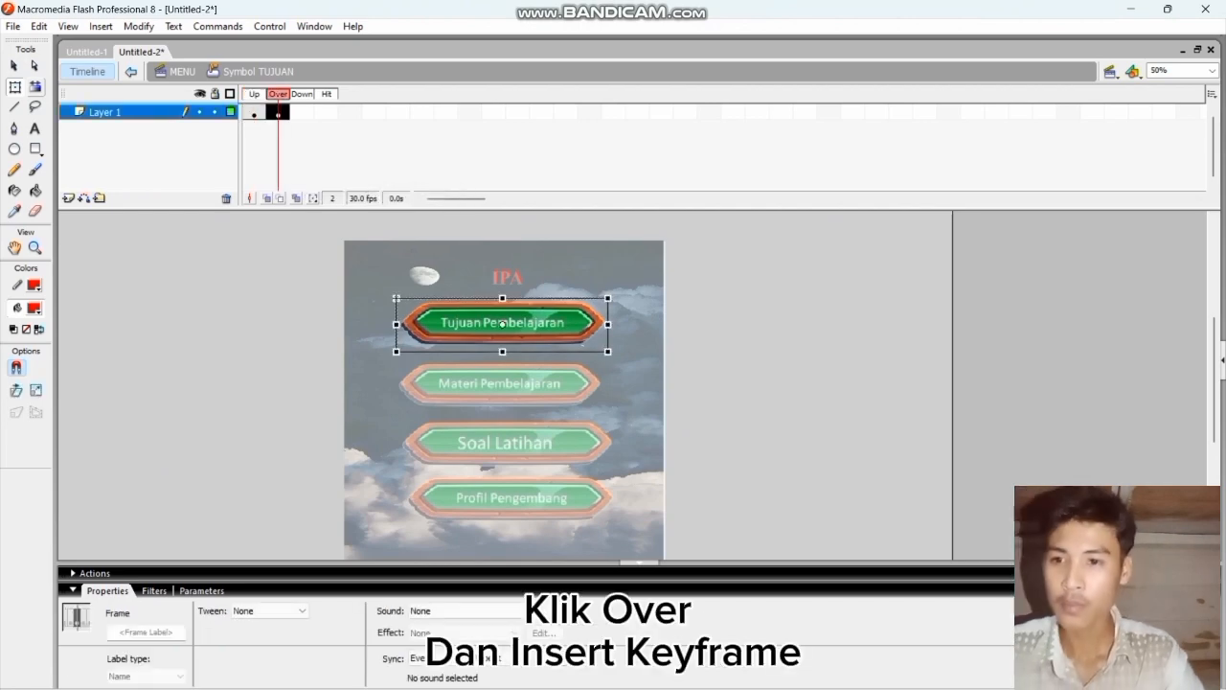
right_click(301, 112)
left_click(347, 182)
Step: Enlarge the button image on the Over frame of Symbol TUJUAN to about 606 x 202 px and return to the MENU scene
left_click(278, 112)
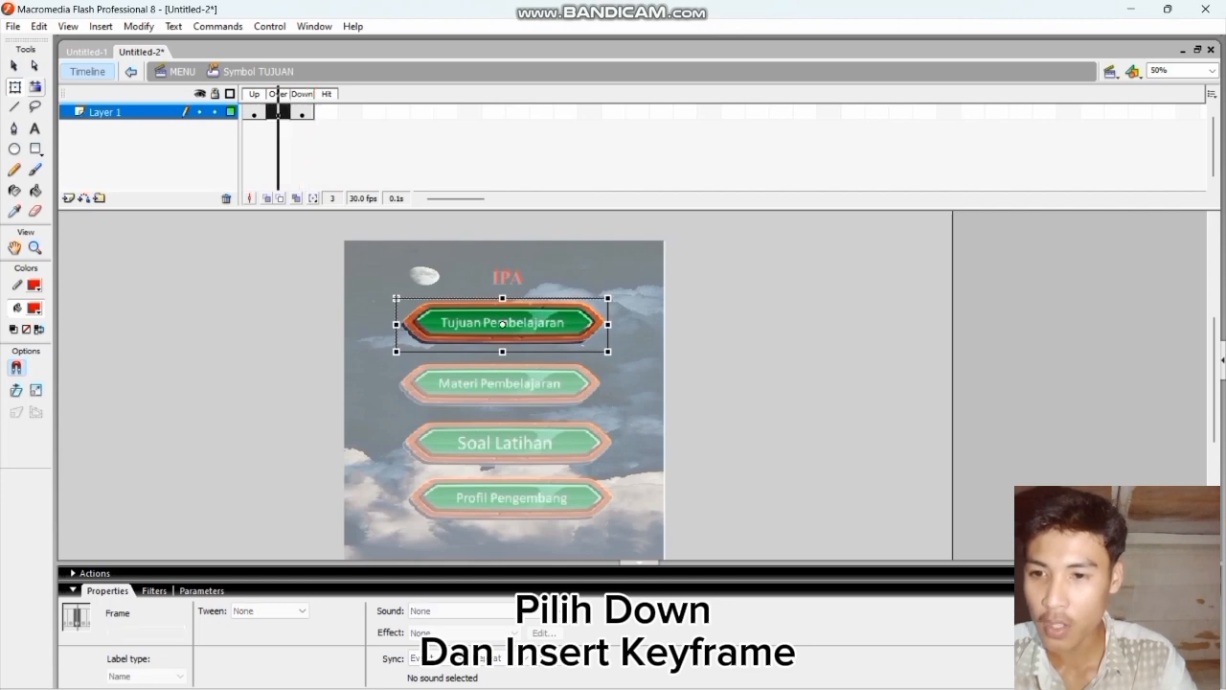
left_click_drag(609, 298, 623, 284)
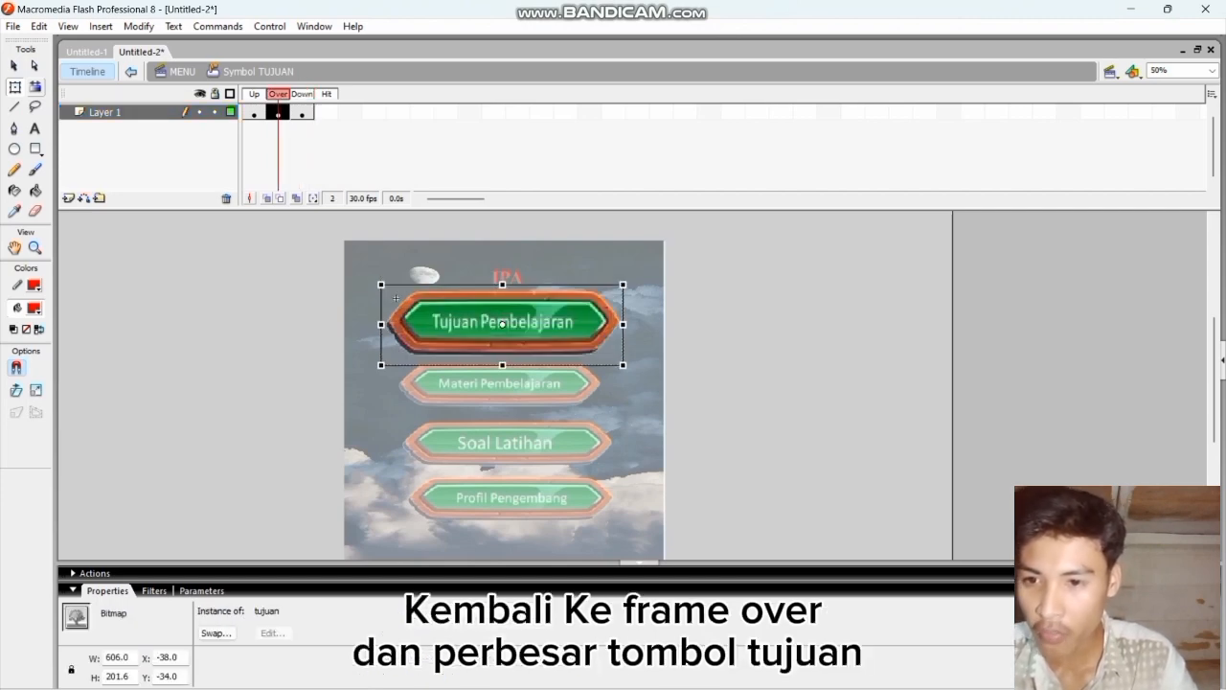
double_click(498, 383)
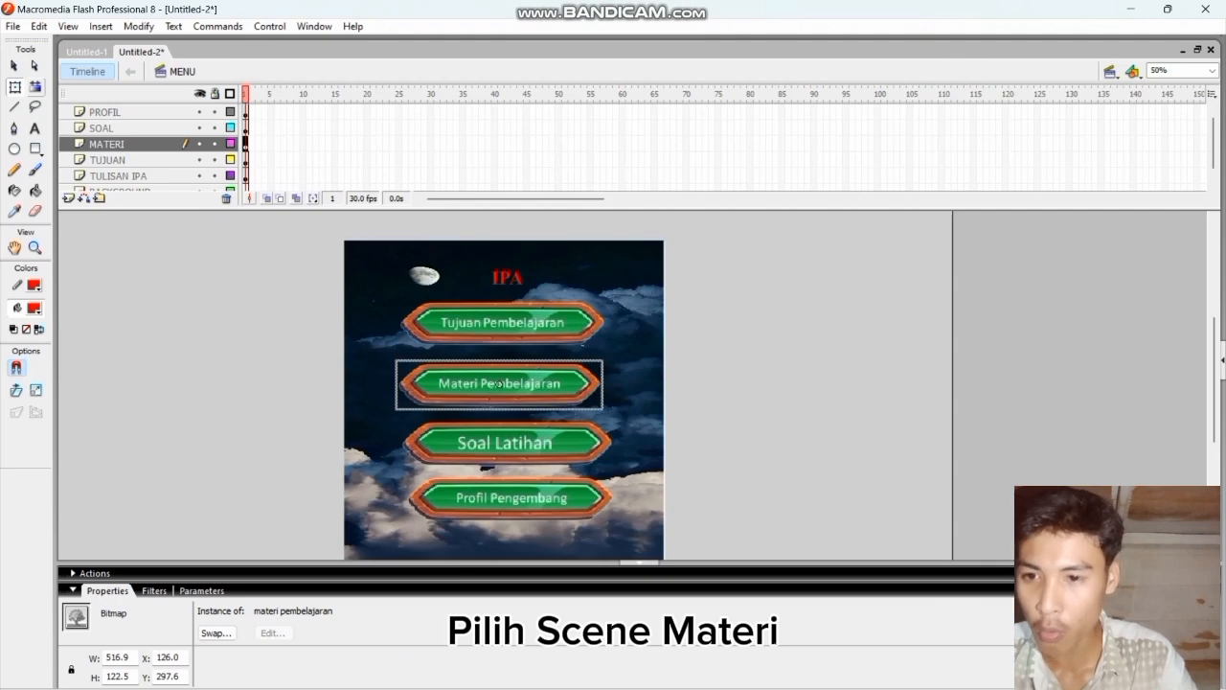
Step: Convert the Materi Pembelajaran image to a button symbol named Symbol MATERI
key("q")
right_click(498, 383)
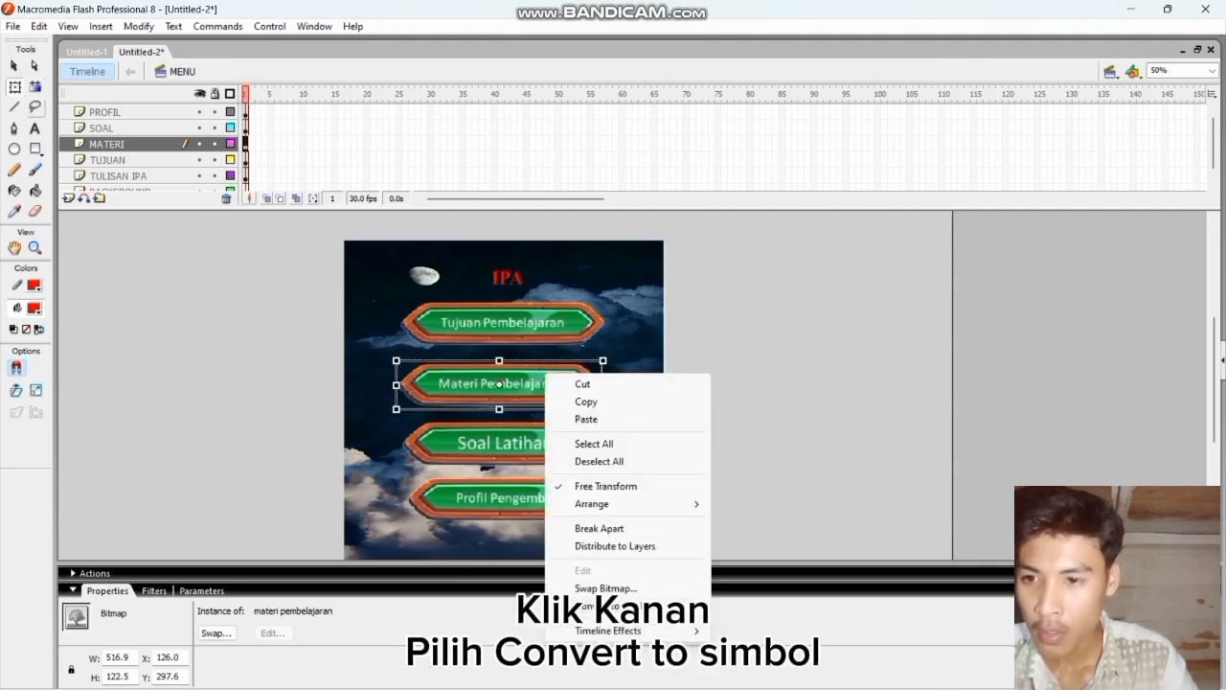
left_click(603, 606)
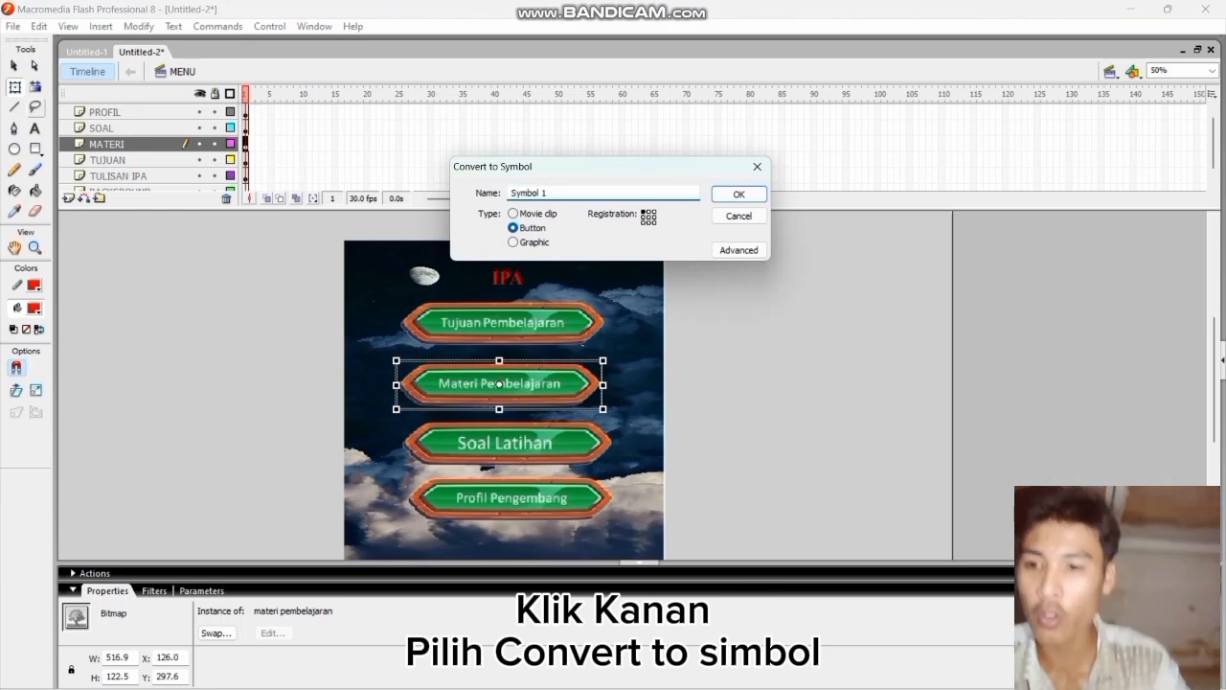
type("Symbol MATERI")
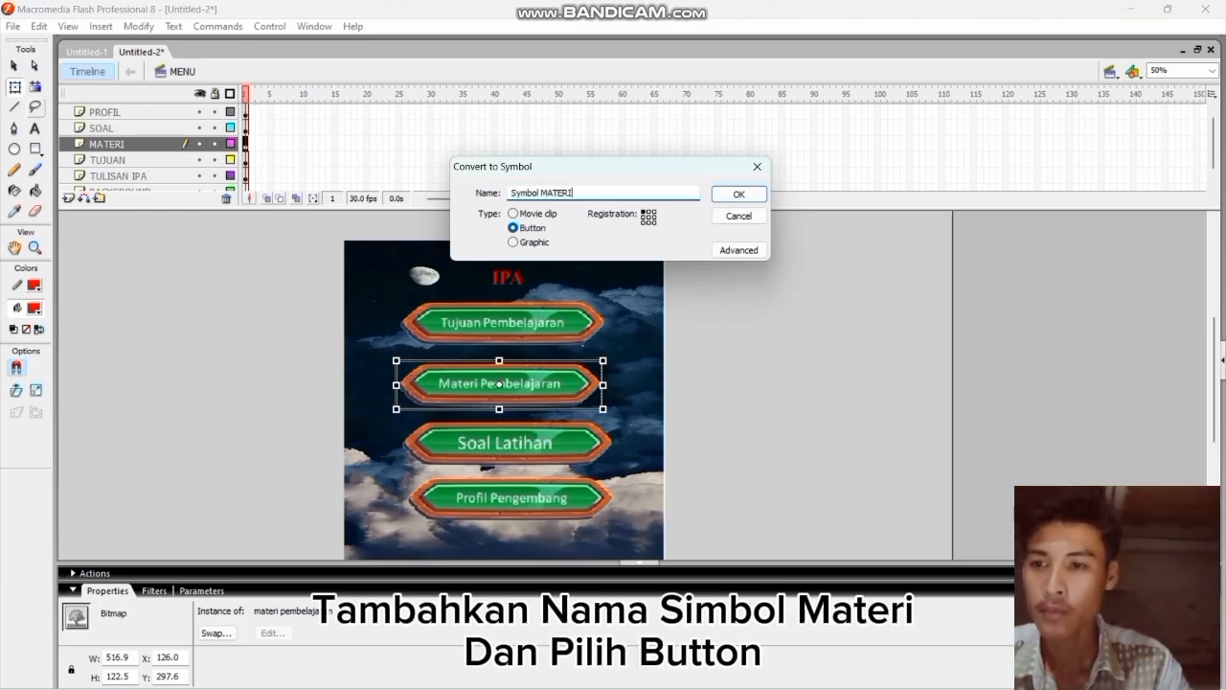
left_click(739, 194)
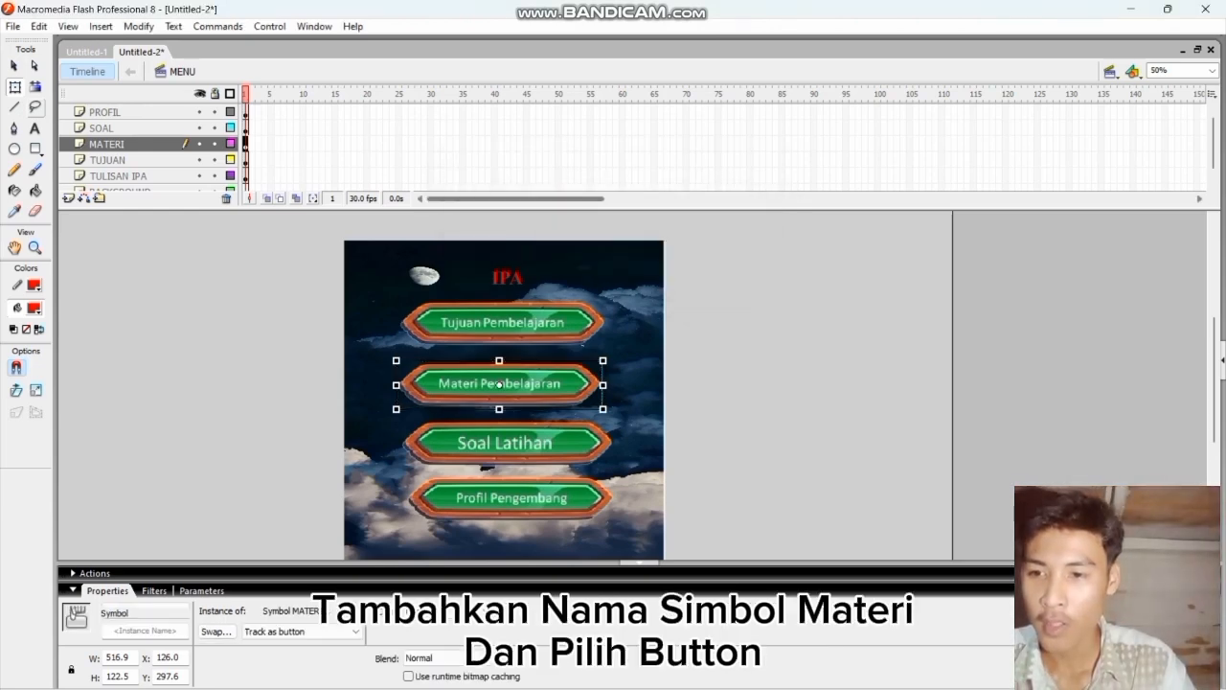
Step: Open Symbol MATERI for editing and insert keyframes on its Over and Down frames
double_click(499, 385)
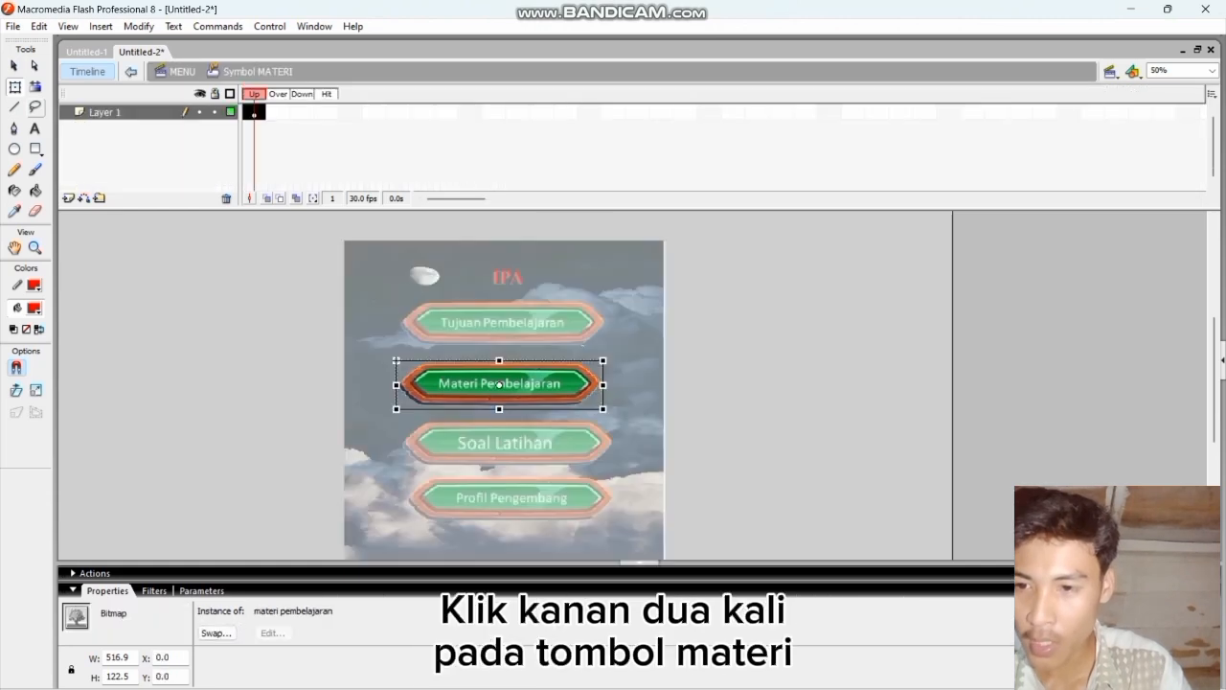
right_click(276, 112)
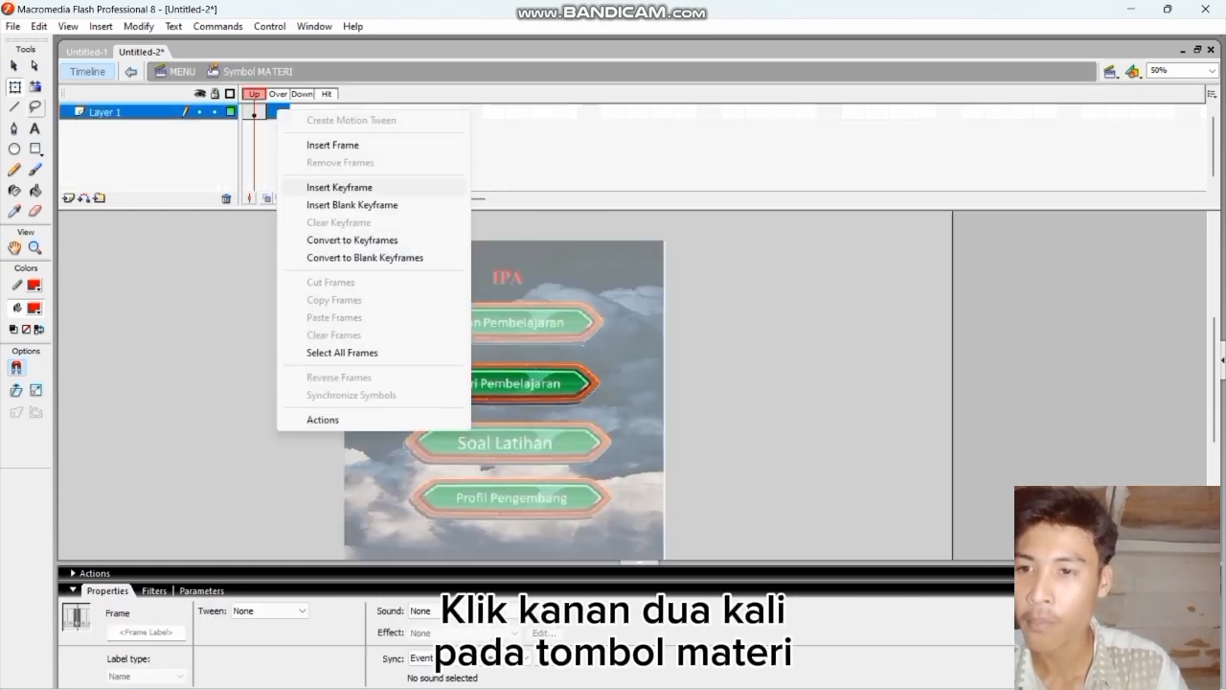
left_click(339, 186)
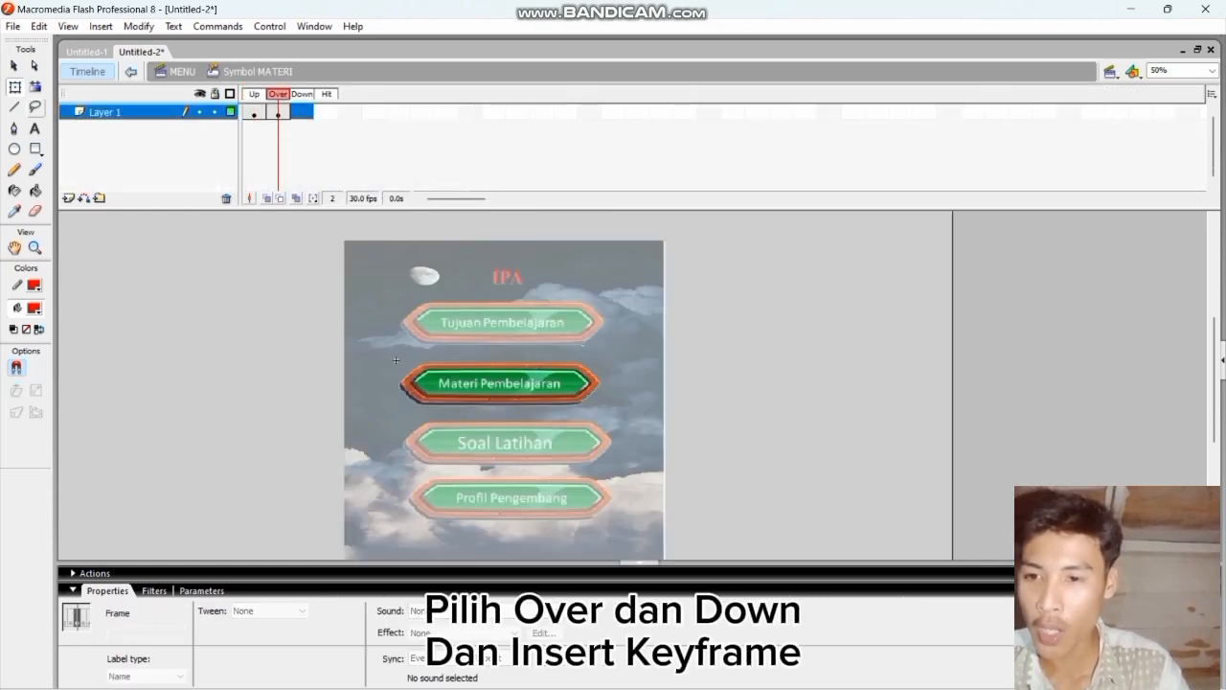
right_click(308, 112)
left_click(370, 187)
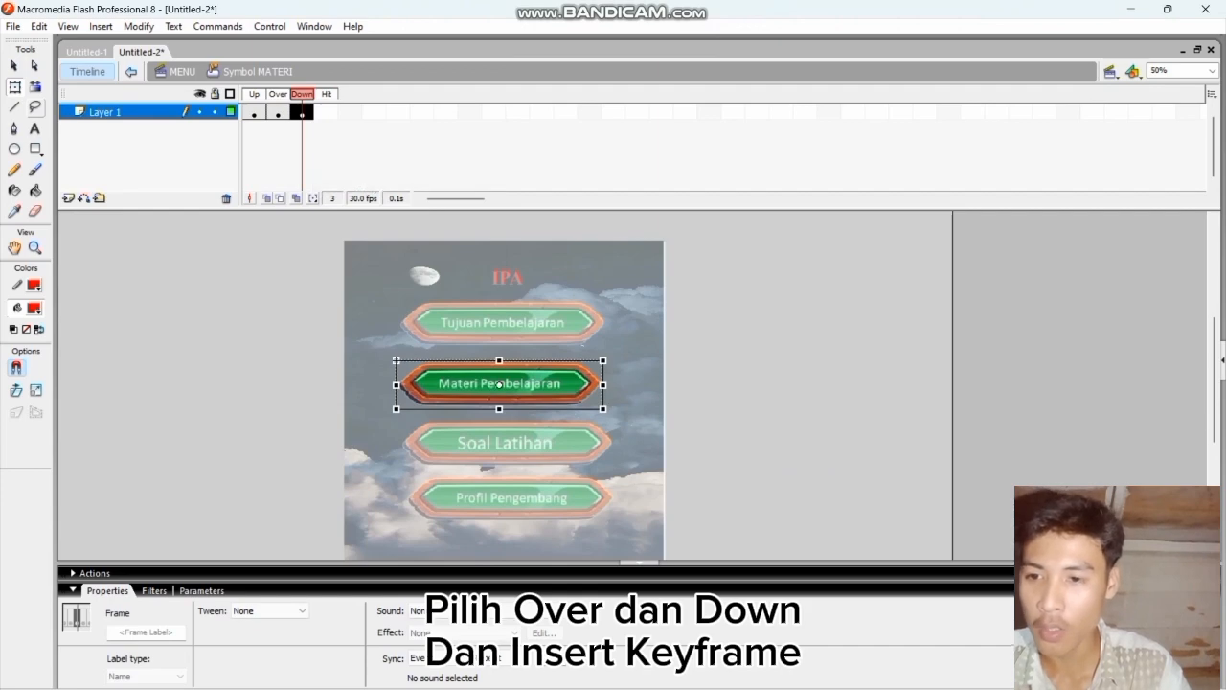
Step: Enlarge the button image on the Over frame of Symbol MATERI to about 557 x 170 px and return to the MENU scene
left_click(278, 113)
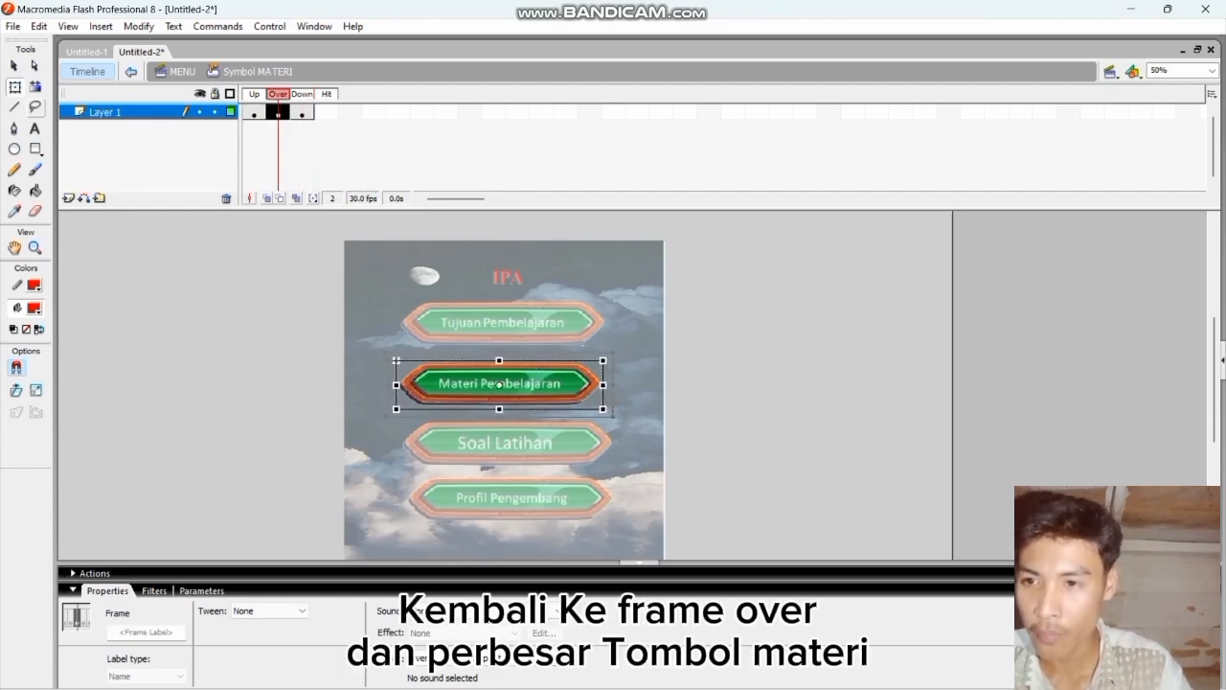
left_click_drag(604, 409, 611, 418)
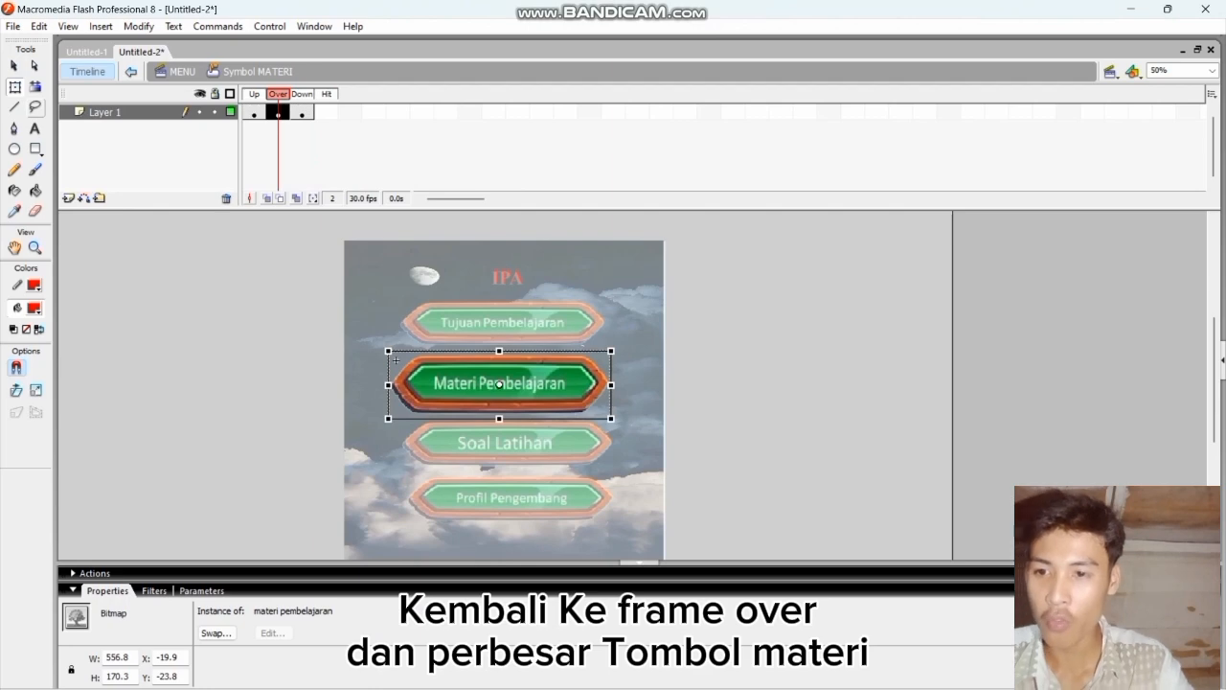
left_click(130, 71)
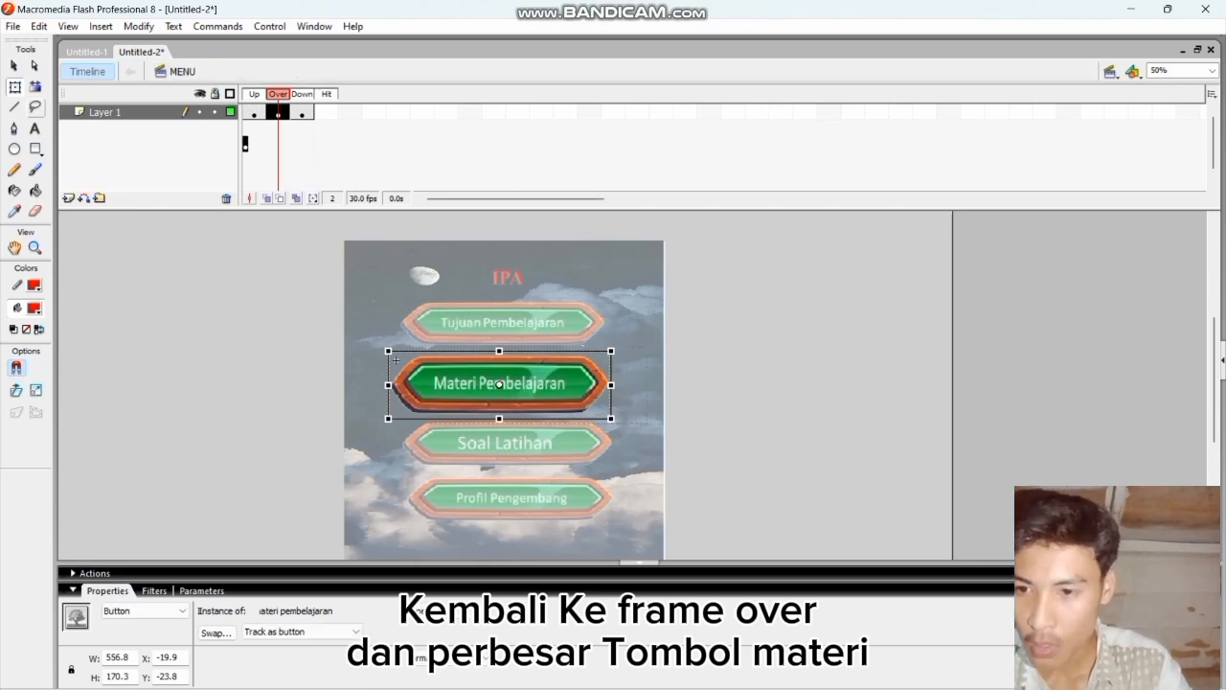
Step: Convert the Soal Latihan image to a button symbol named Symbol SOAL
left_click(512, 443)
key("q")
left_click(513, 442)
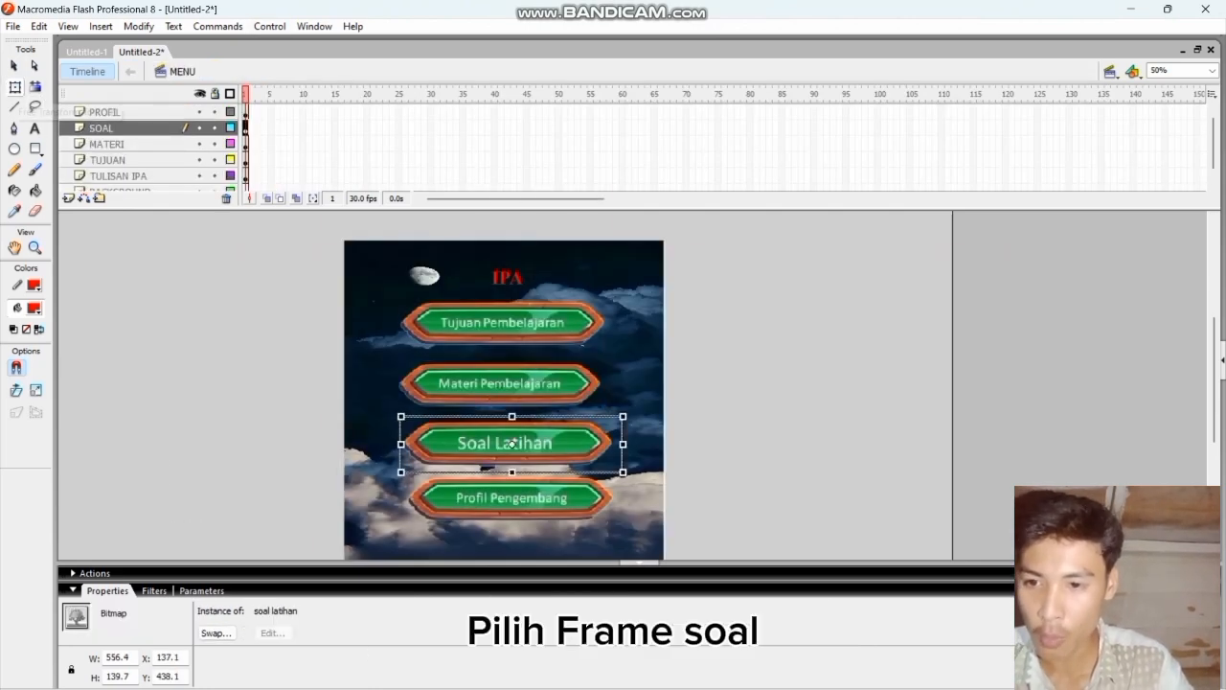
right_click(512, 442)
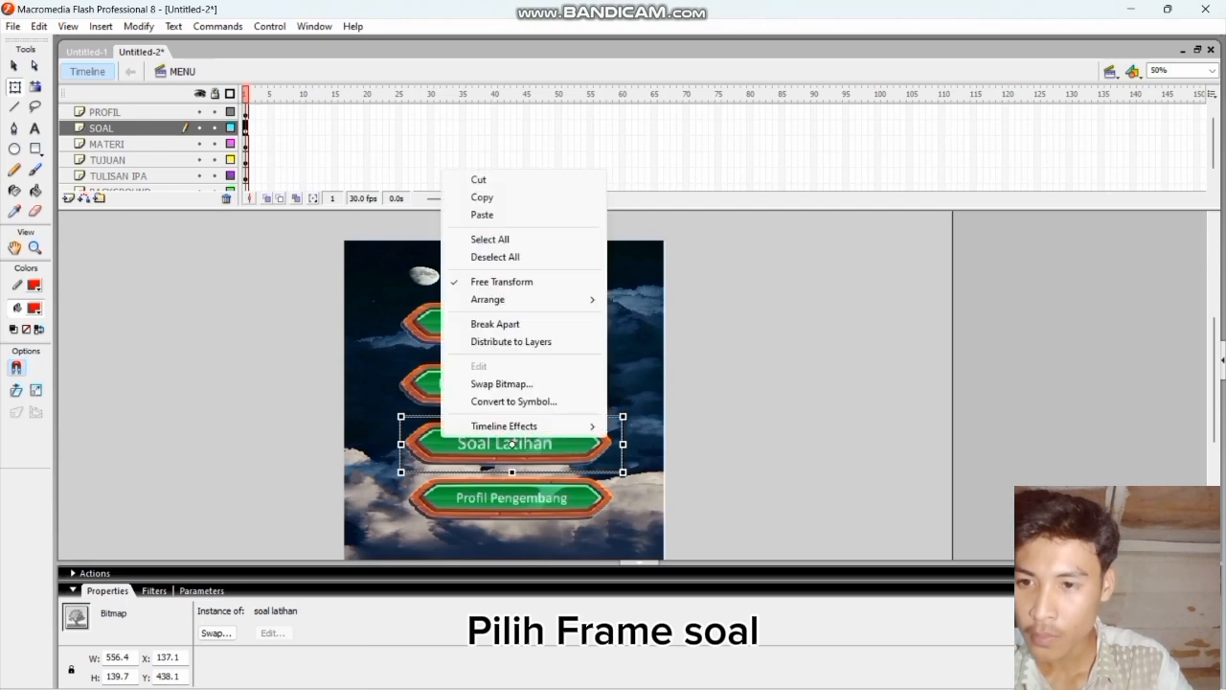
left_click(514, 402)
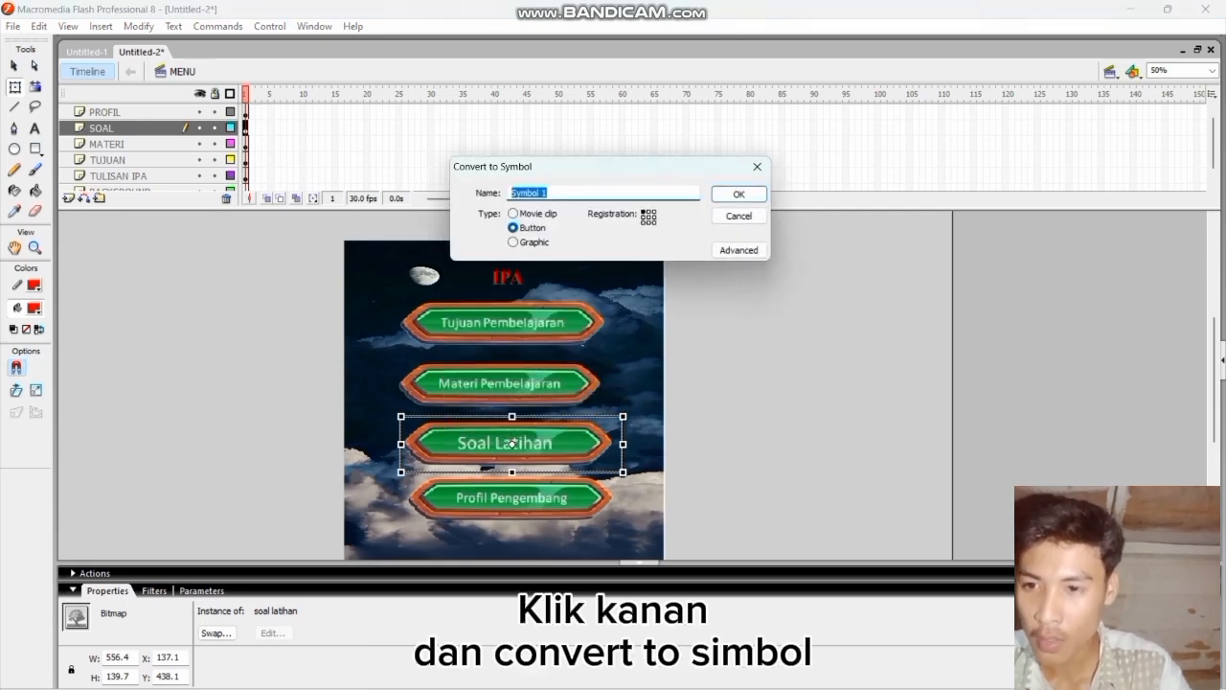
left_click(548, 193)
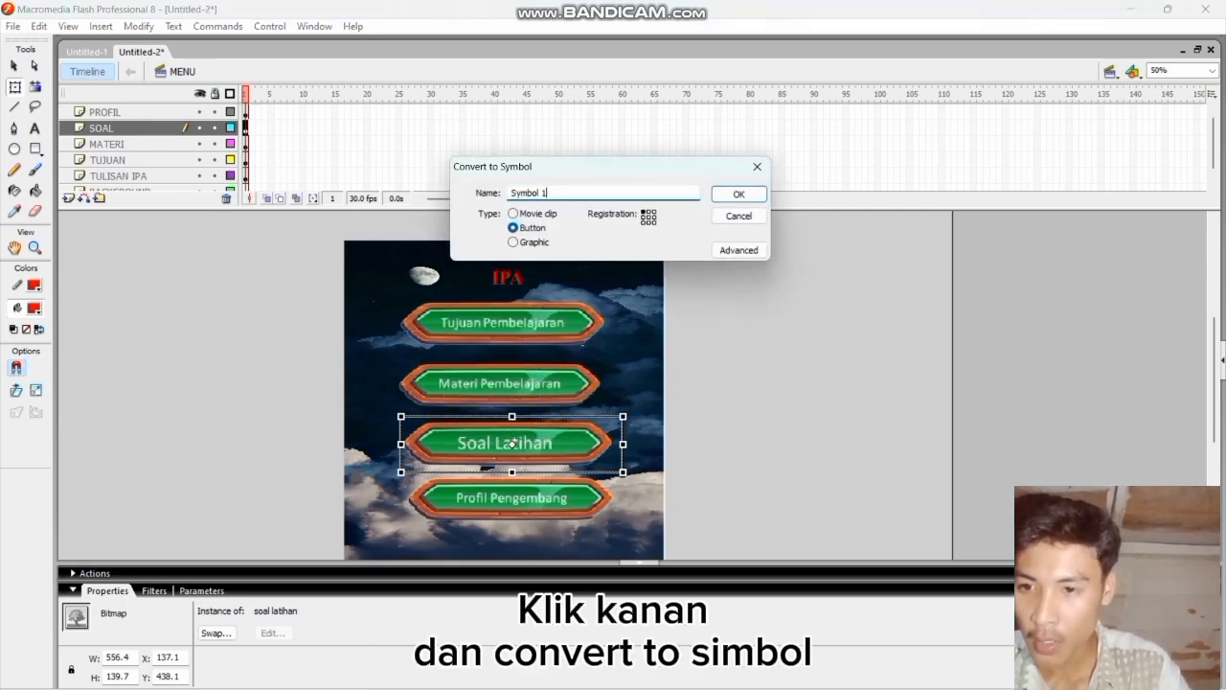
key("BackSpace")
type("SOA")
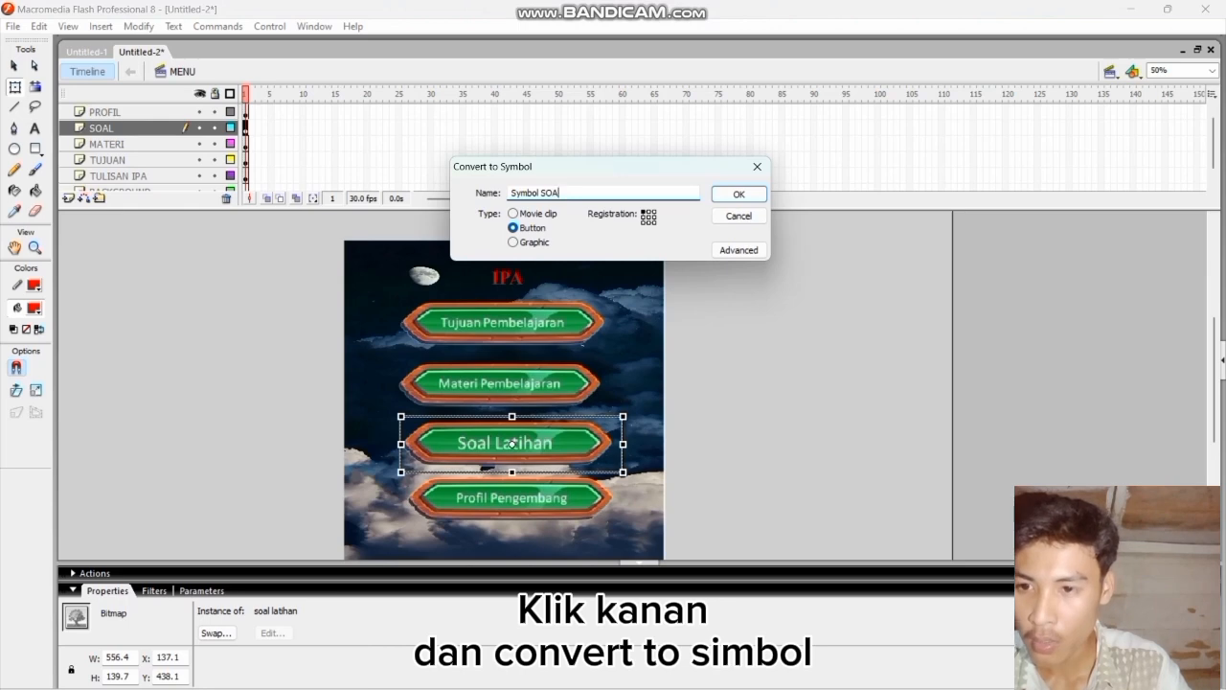
type("L")
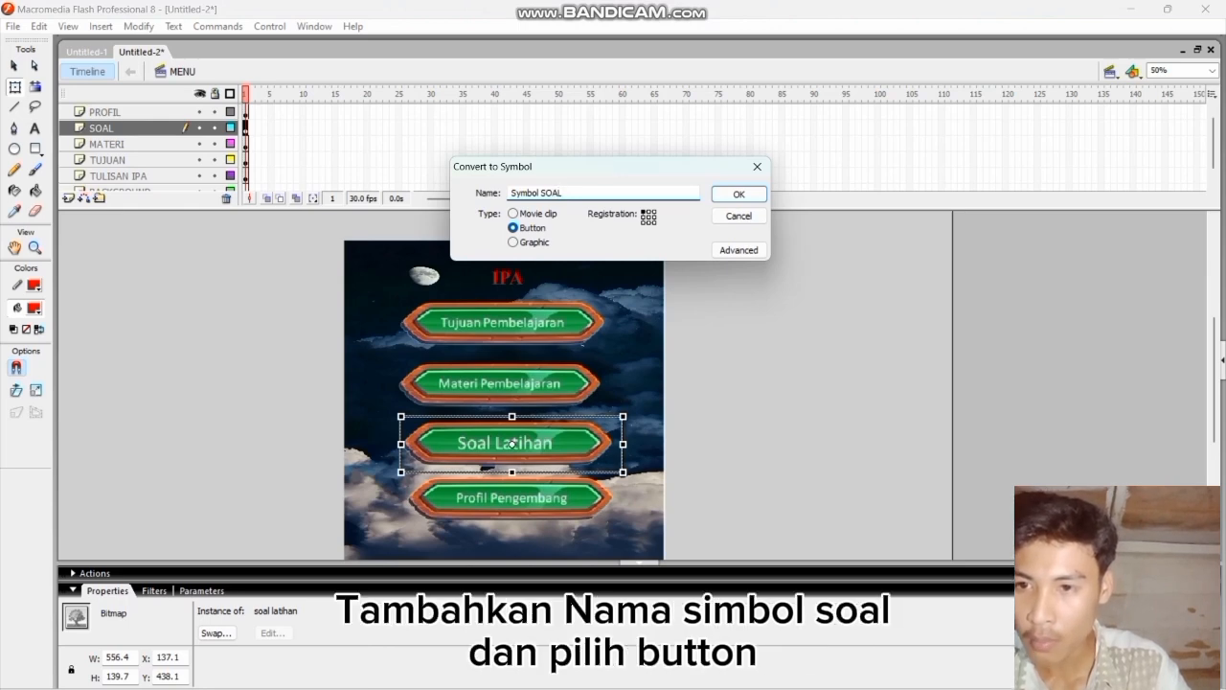
key("Return")
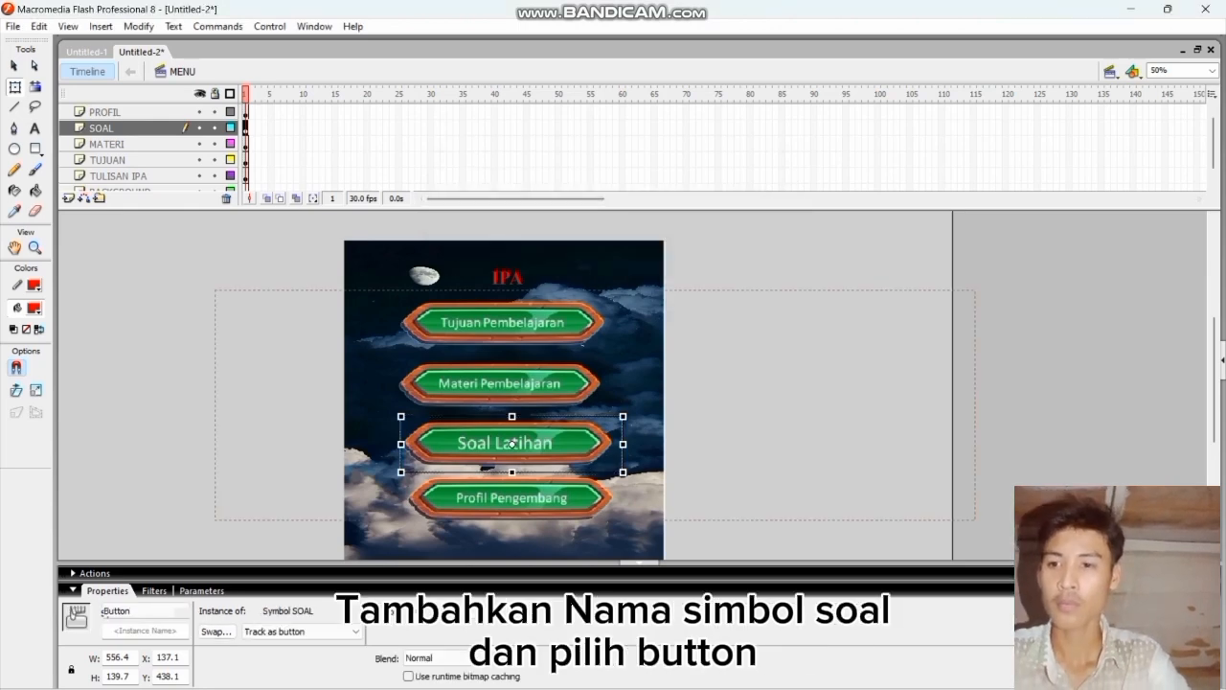
Step: Open Symbol SOAL for editing and insert keyframes on its Over and Down frames
double_click(512, 442)
left_click_drag(271, 112, 285, 112)
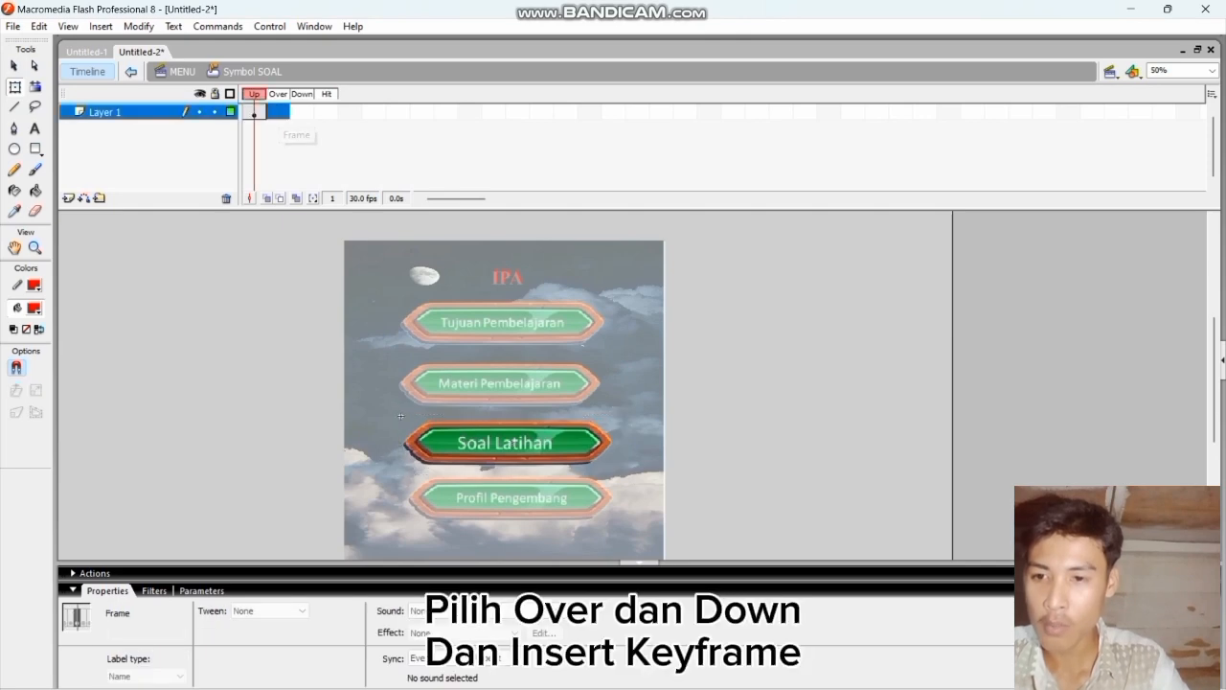
right_click(281, 112)
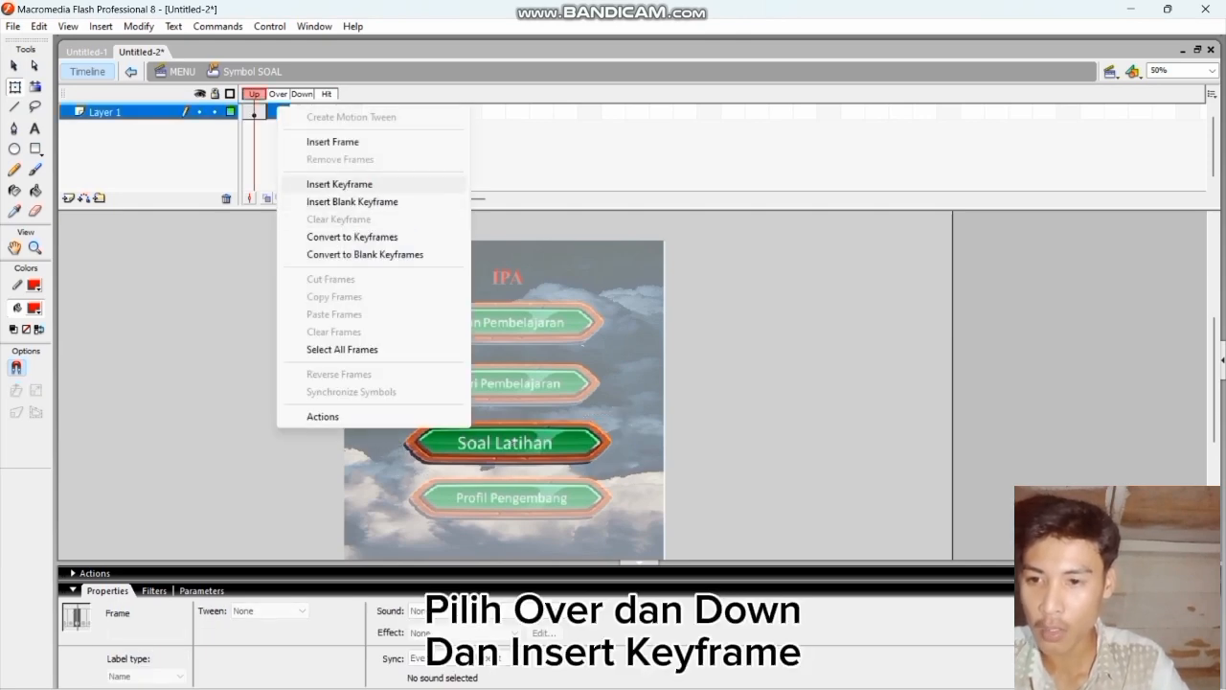
left_click(339, 184)
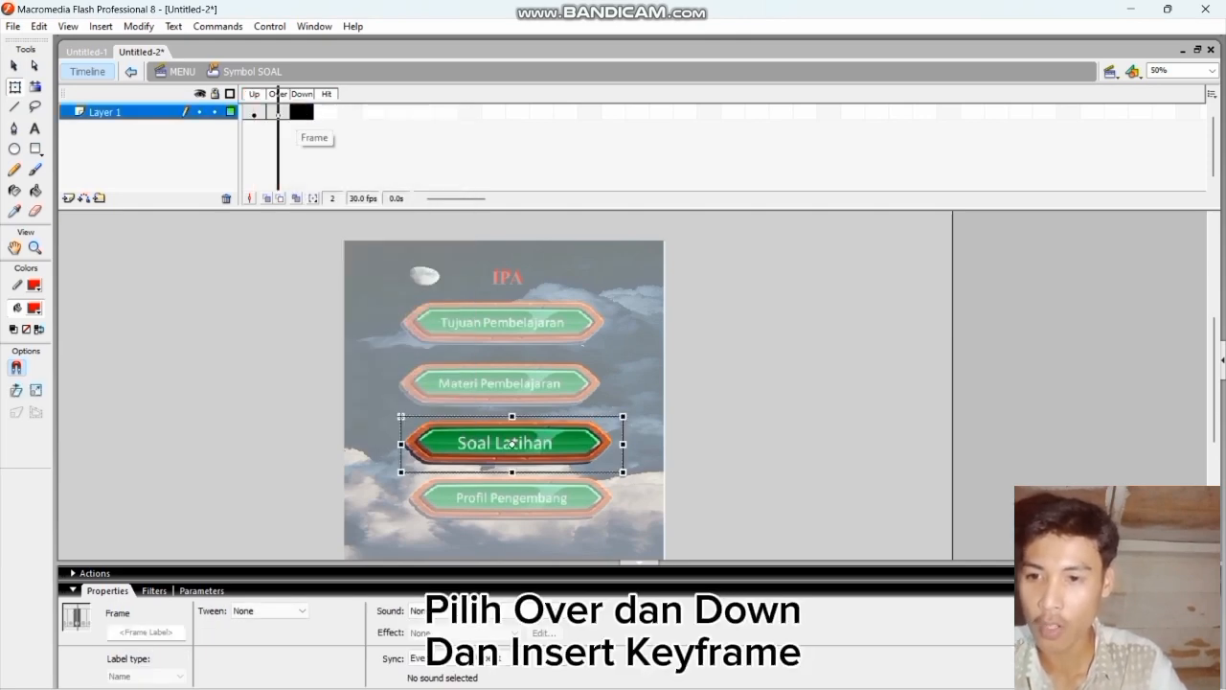
right_click(300, 112)
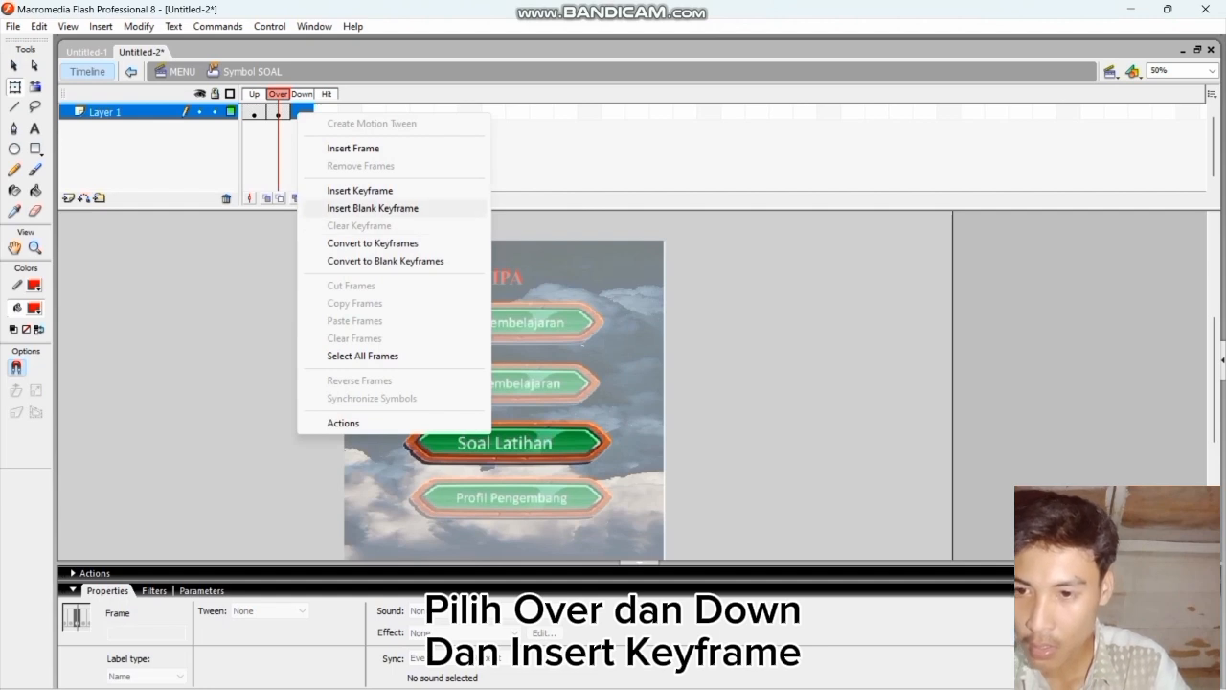
left_click(360, 190)
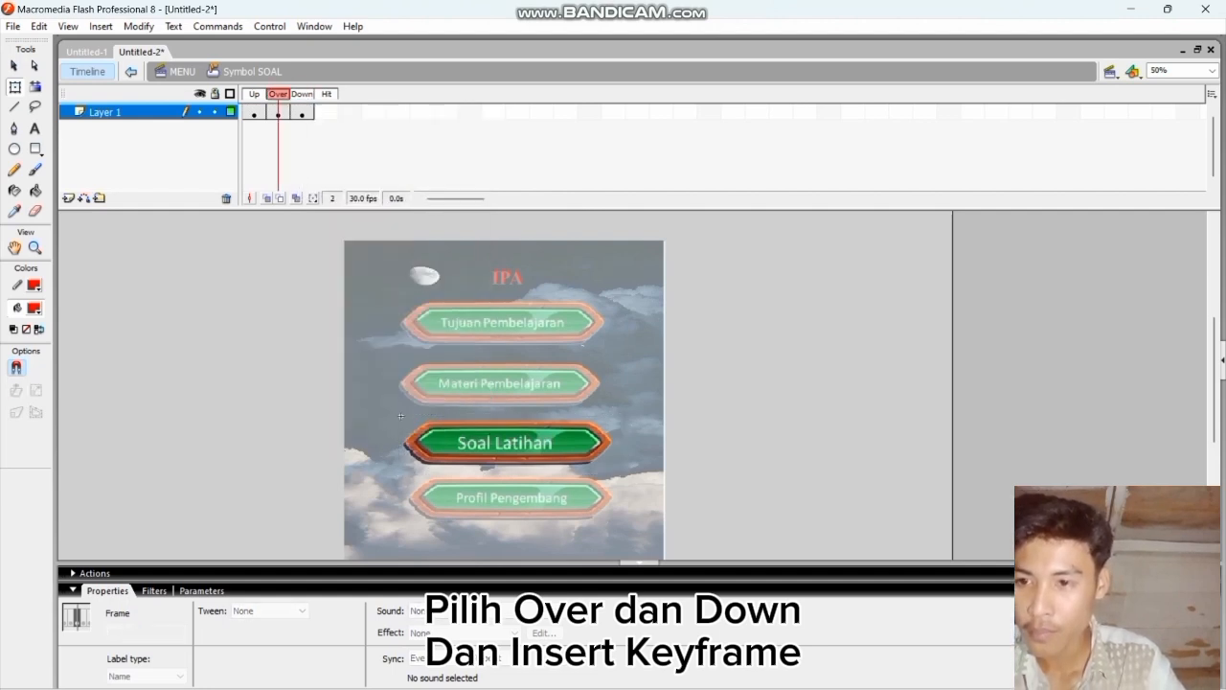
Step: Enlarge the button image on the Over frame of Symbol SOAL to about 608 x 191 px and return to the MENU scene
left_click(513, 442)
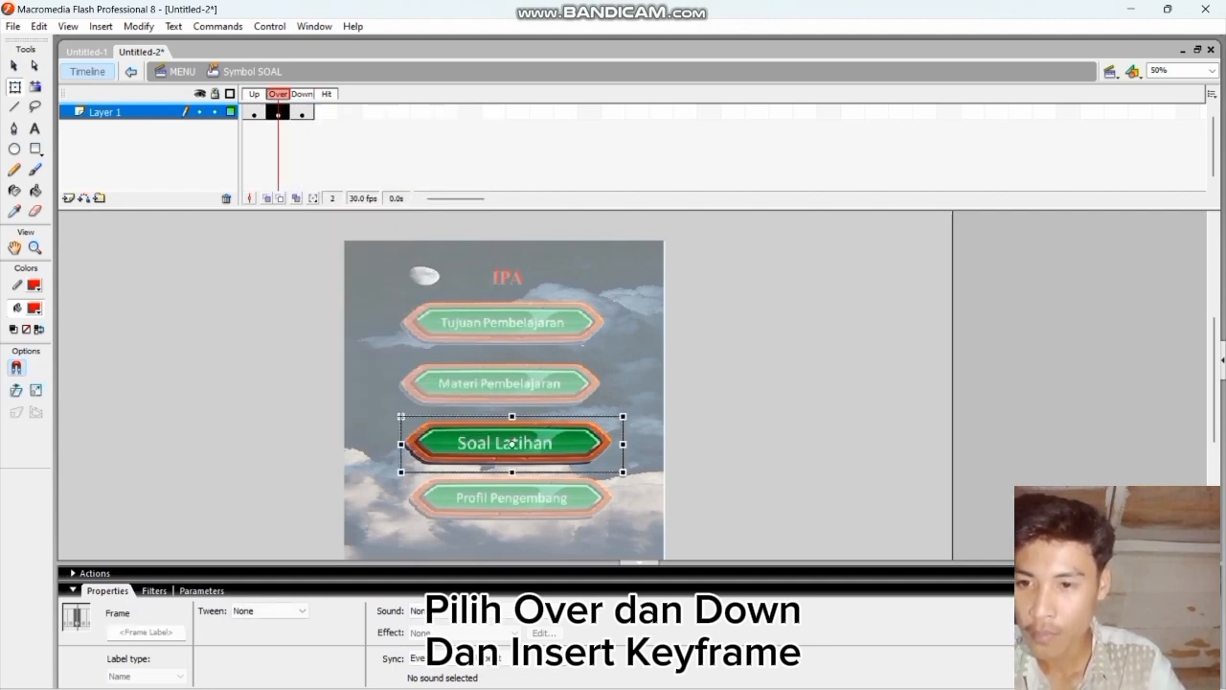
mouse_move(622, 416)
left_mouse_down()
mouse_move(642, 413)
mouse_move(634, 407)
left_mouse_up()
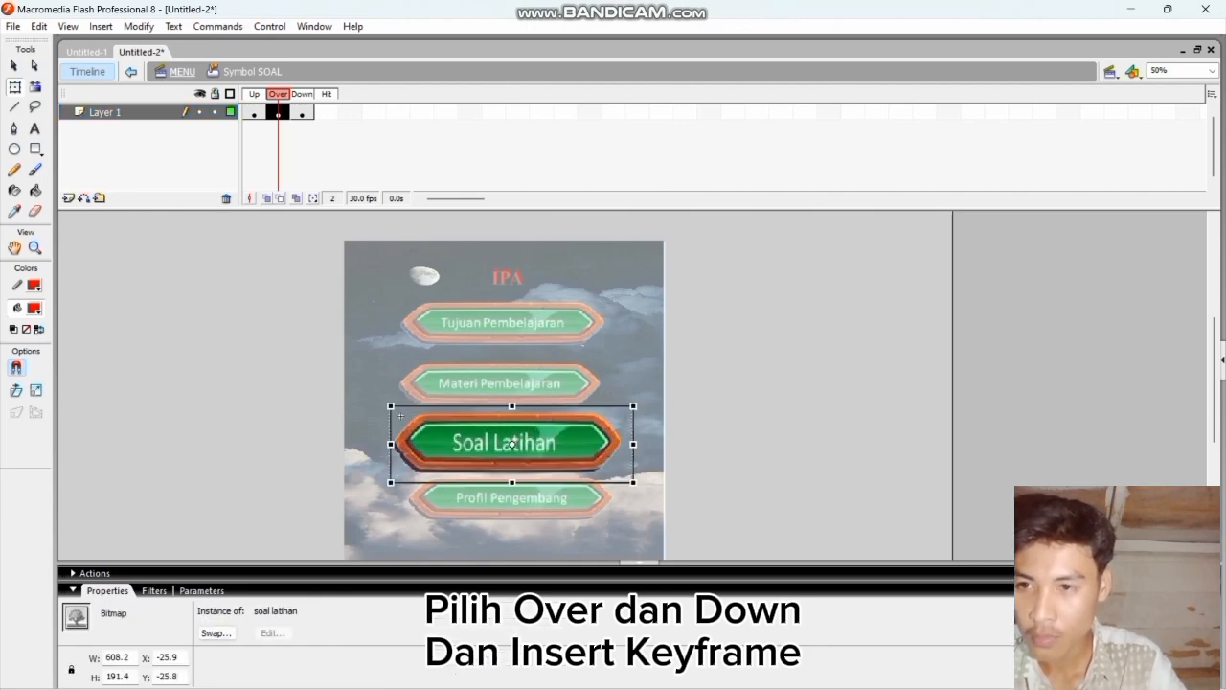
left_click(182, 72)
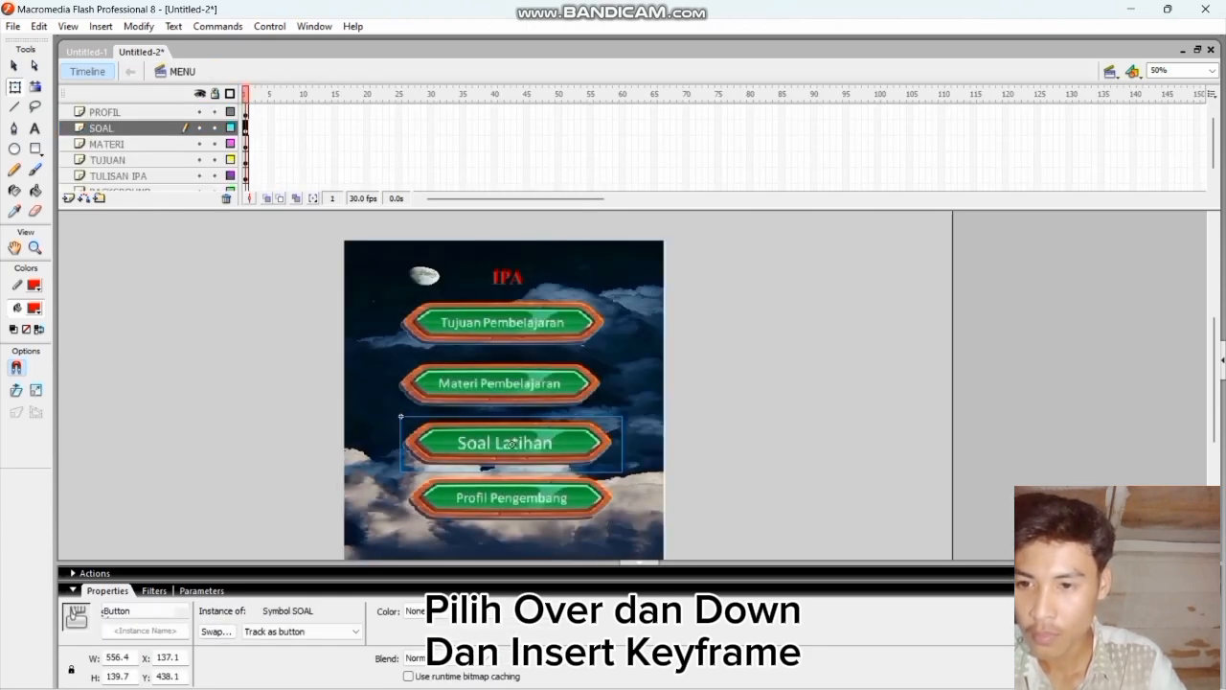
Step: Convert the Profil Pengembang image to a button symbol named Symbol PROFIL
left_click(512, 499)
right_click(513, 499)
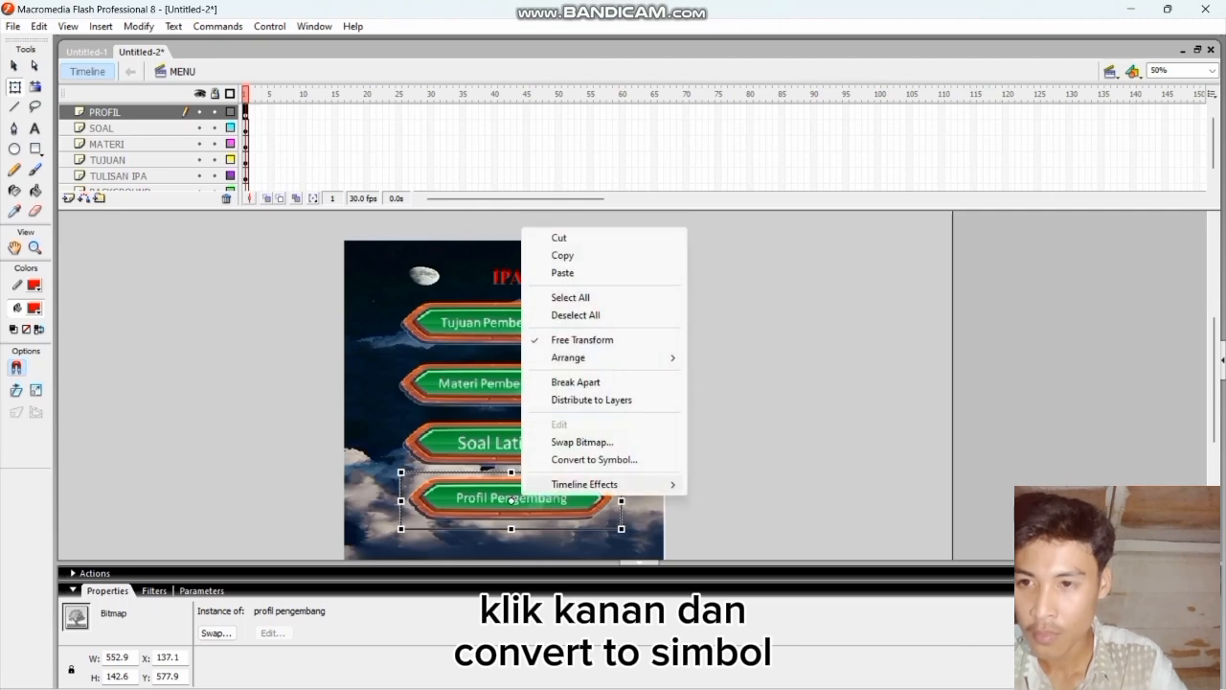
left_click(575, 459)
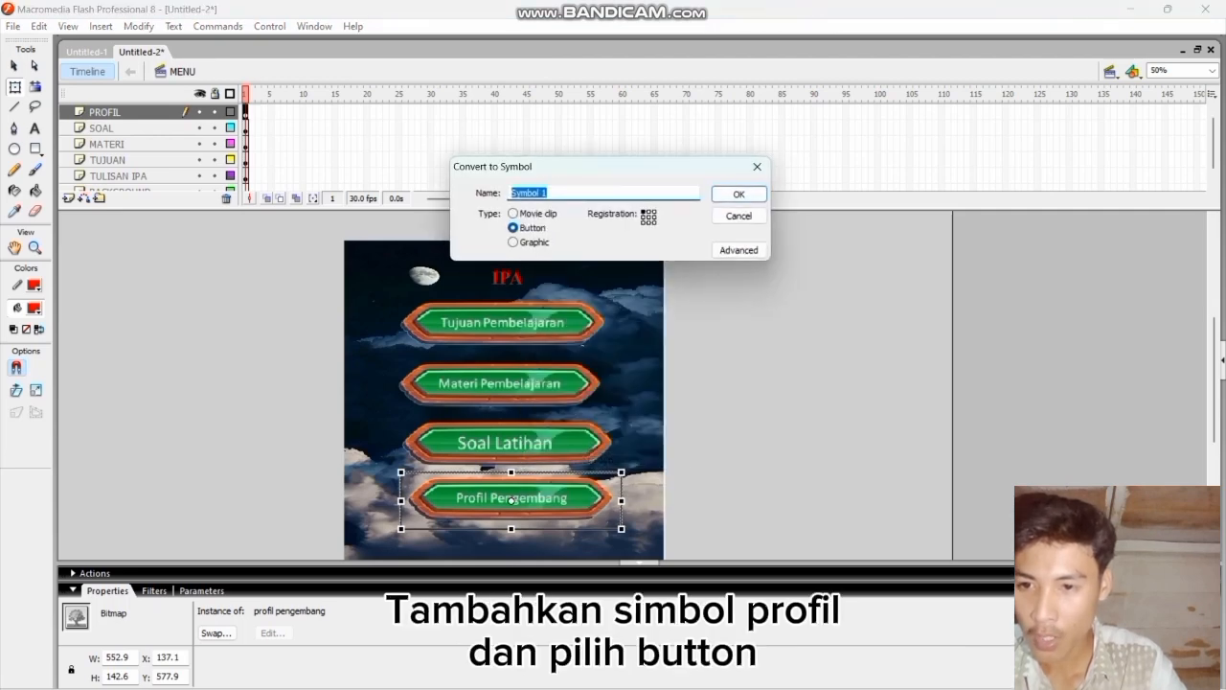
left_click(548, 193)
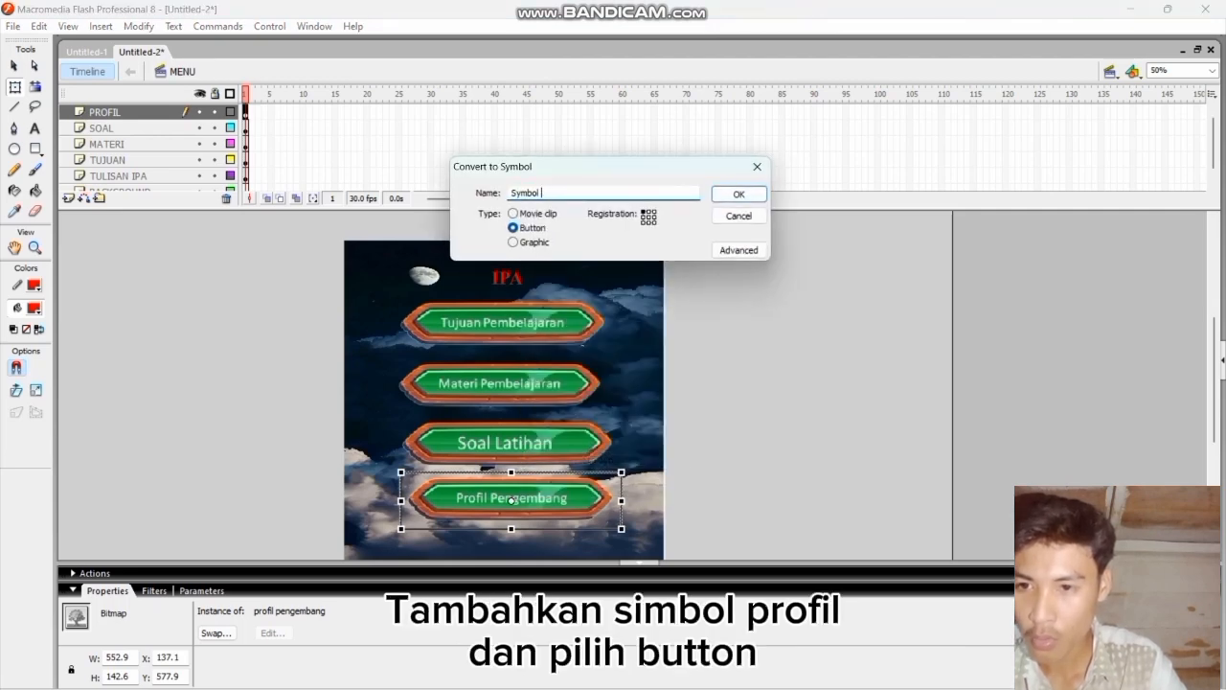
type("PRO")
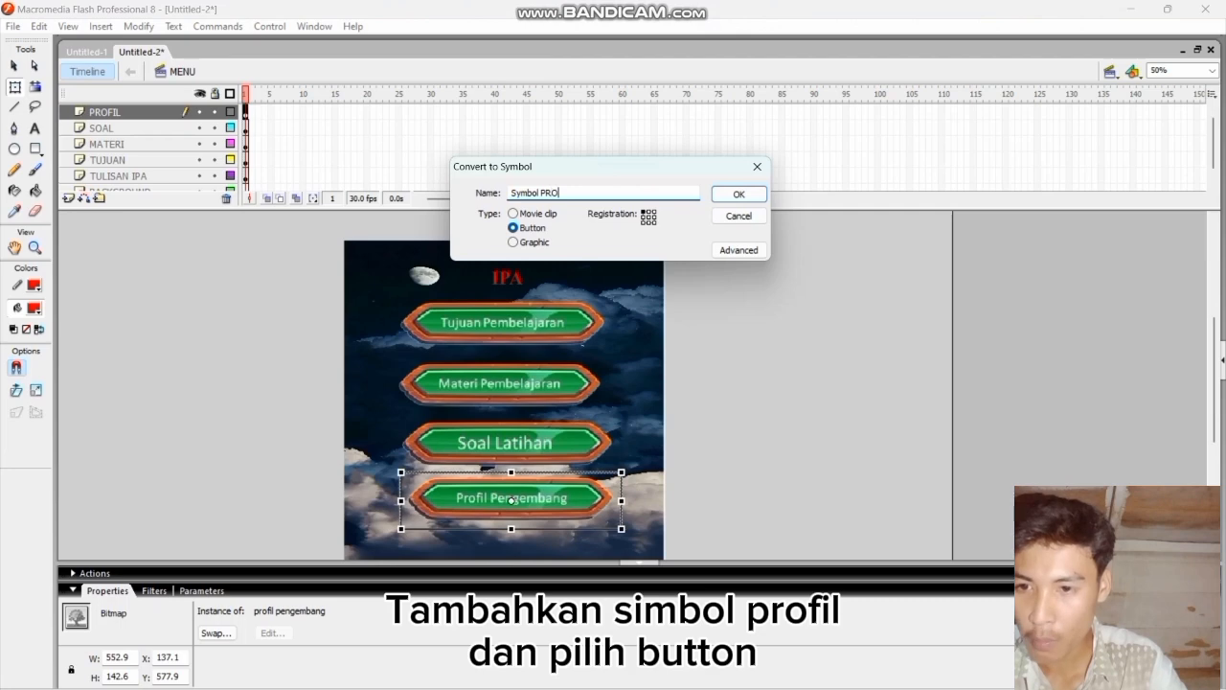
type("FIL")
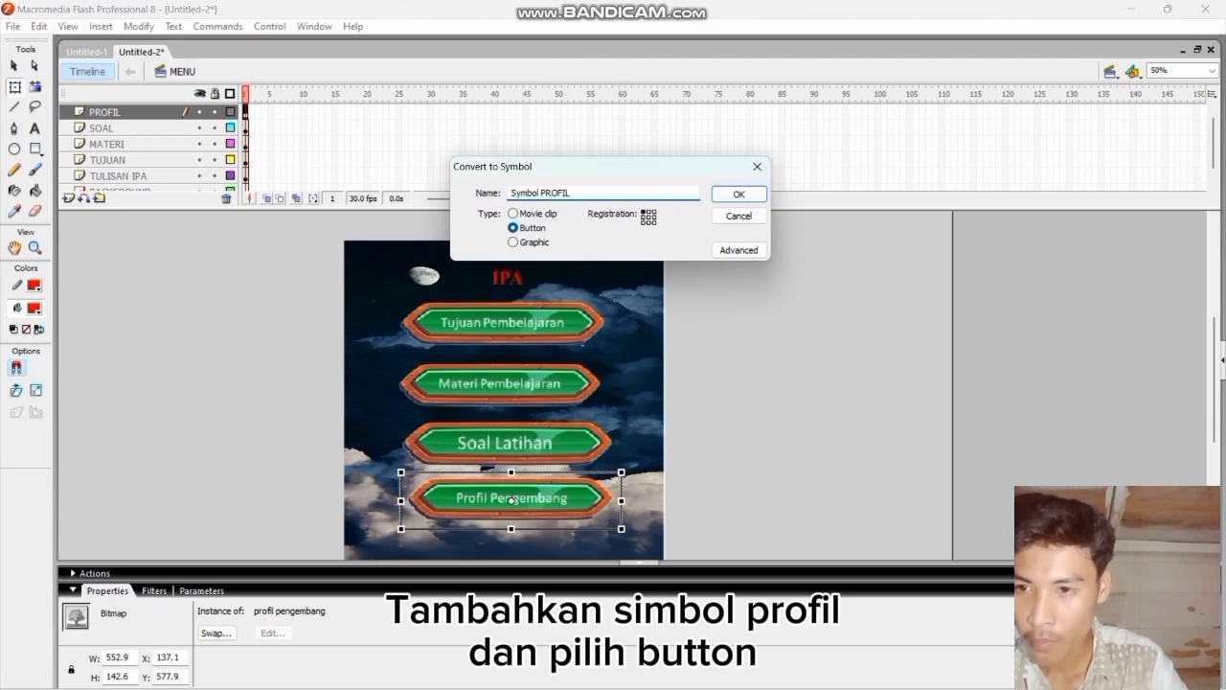
key("Return")
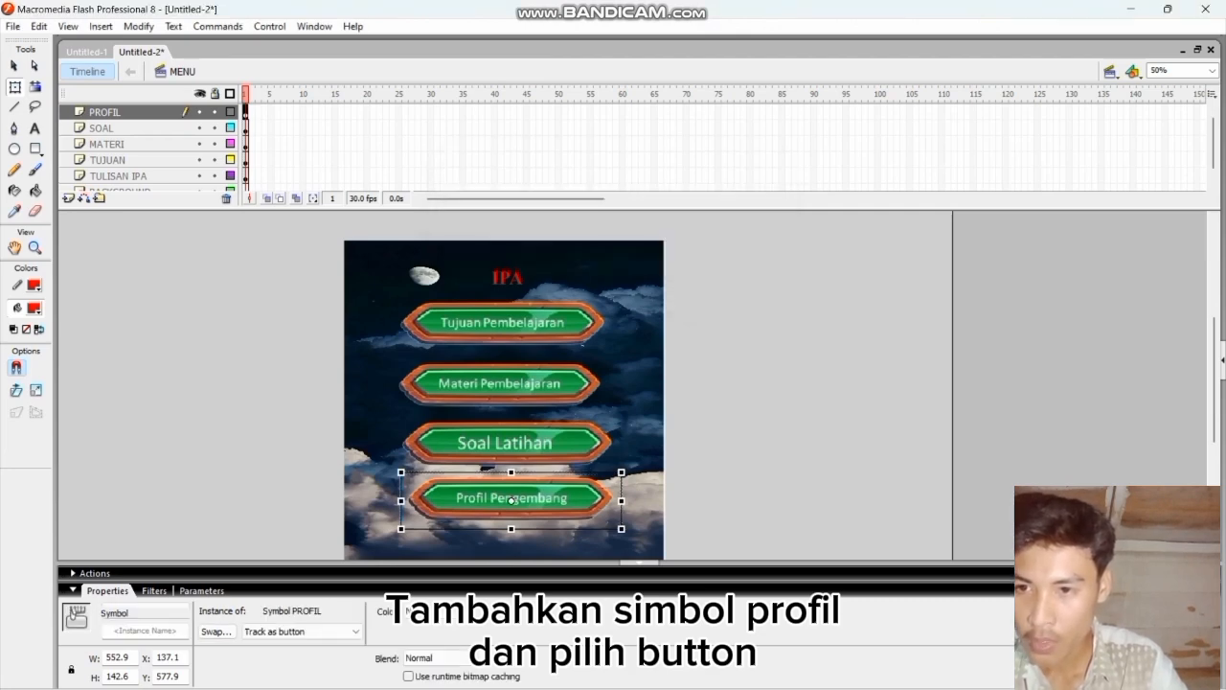
Step: Open Symbol PROFIL for editing in place and insert keyframes on its Over and Down frames
right_click(571, 496)
left_click(627, 348)
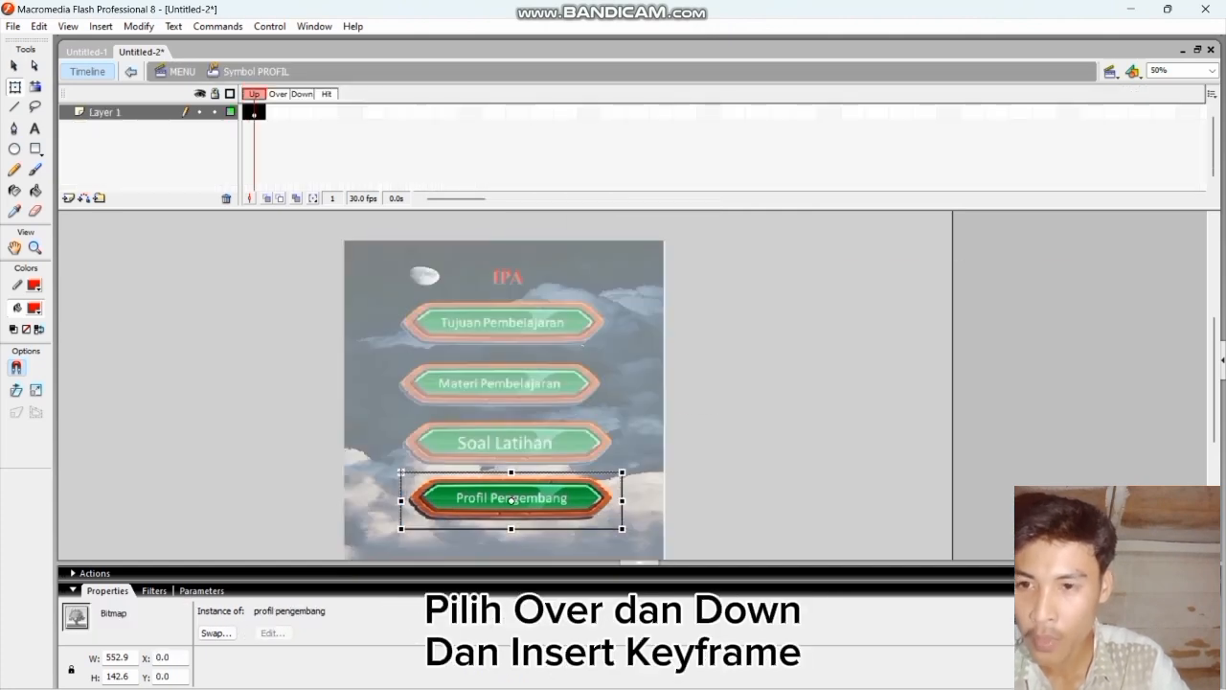
left_click(278, 112)
left_click_drag(268, 113, 285, 112)
right_click(284, 112)
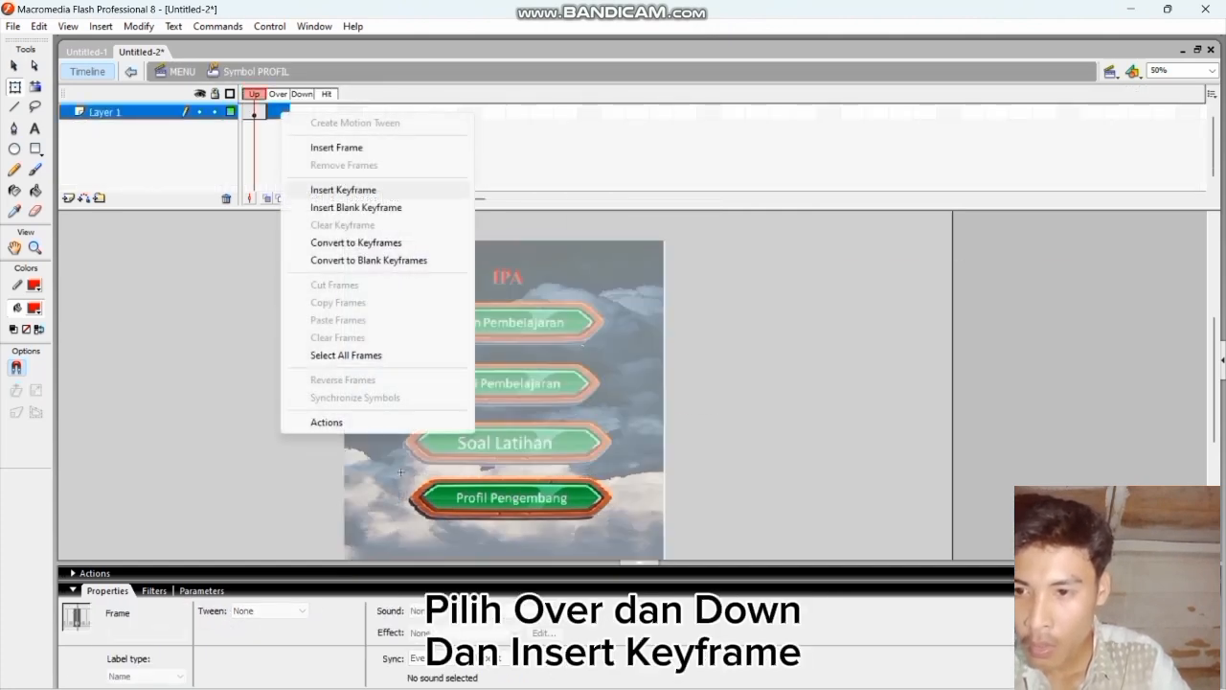
left_click(343, 190)
left_click(299, 112)
right_click(298, 111)
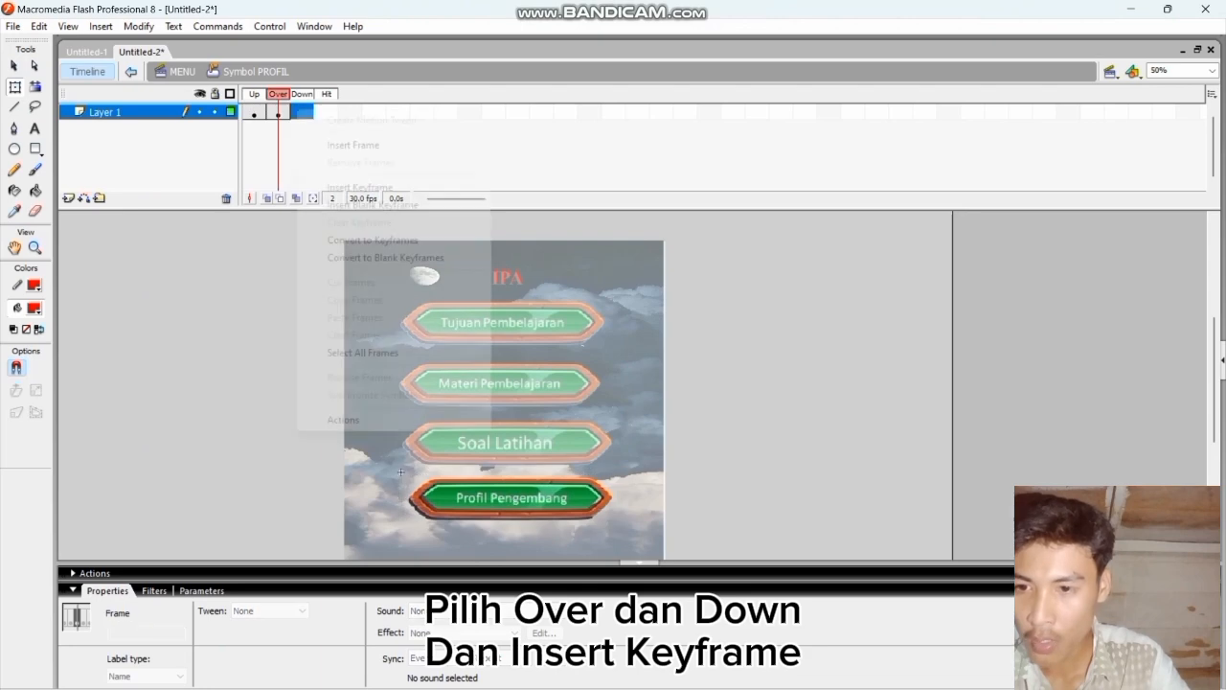
left_click(359, 187)
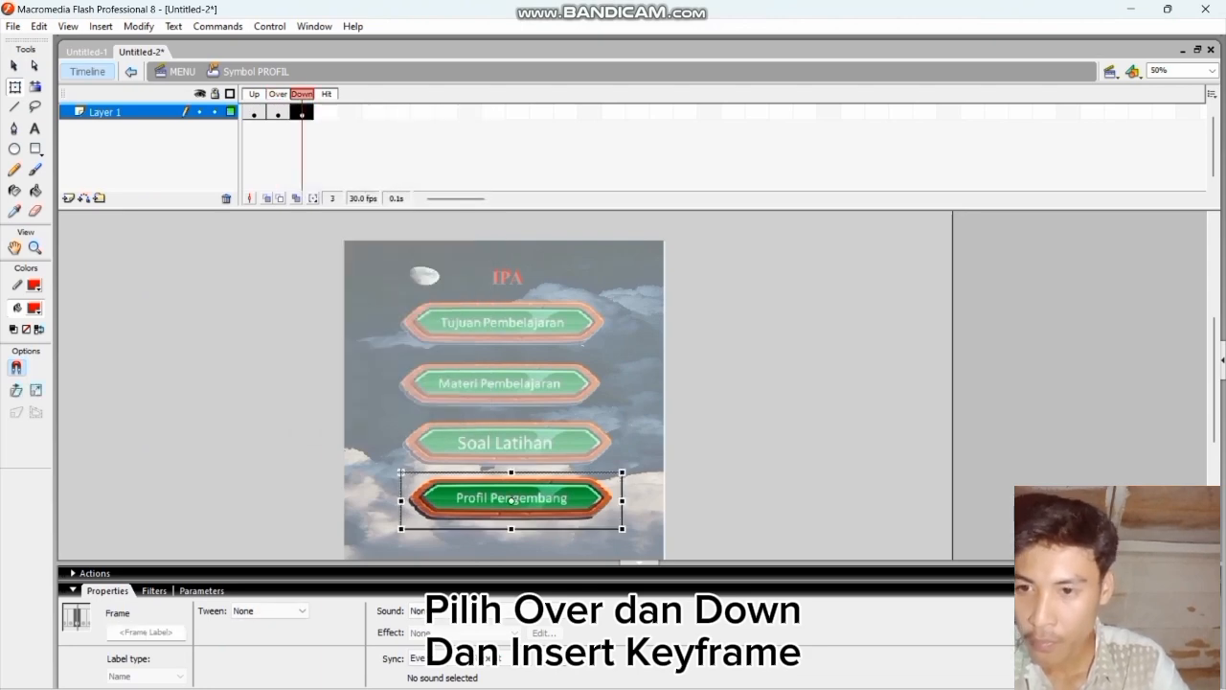
Step: Enlarge the button image on the Over frame of Symbol PROFIL to about 617 x 195 px and return to the MENU scene
left_click(278, 94)
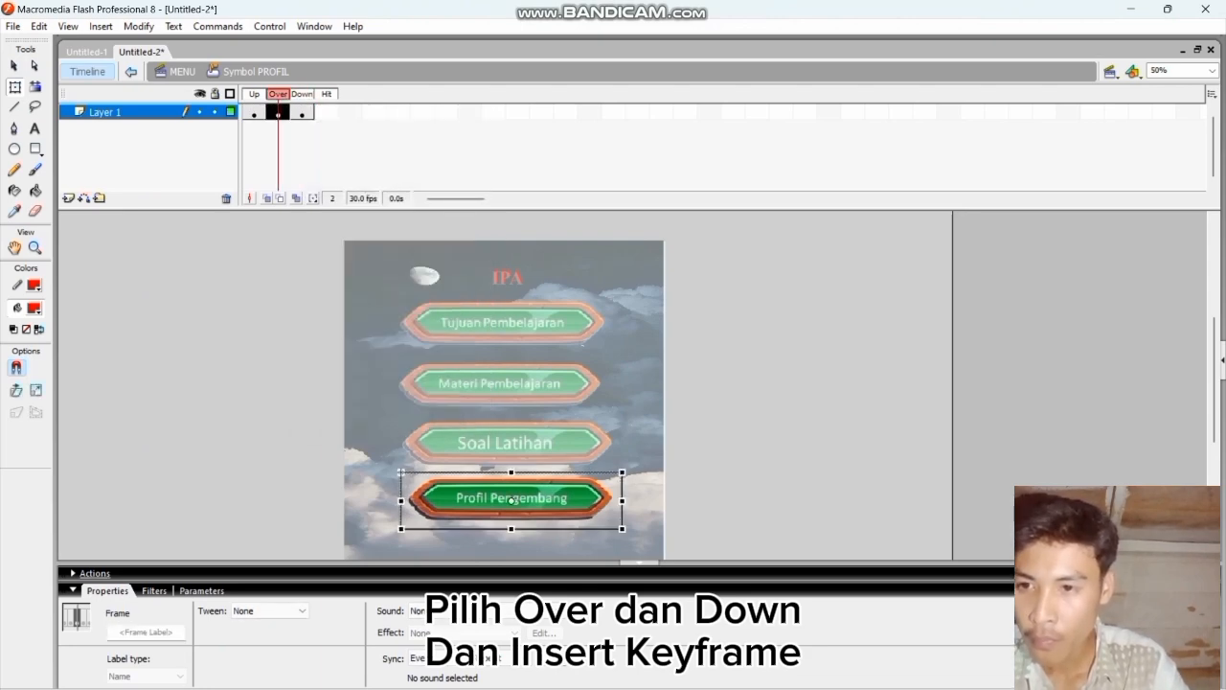
left_click_drag(631, 528, 634, 540)
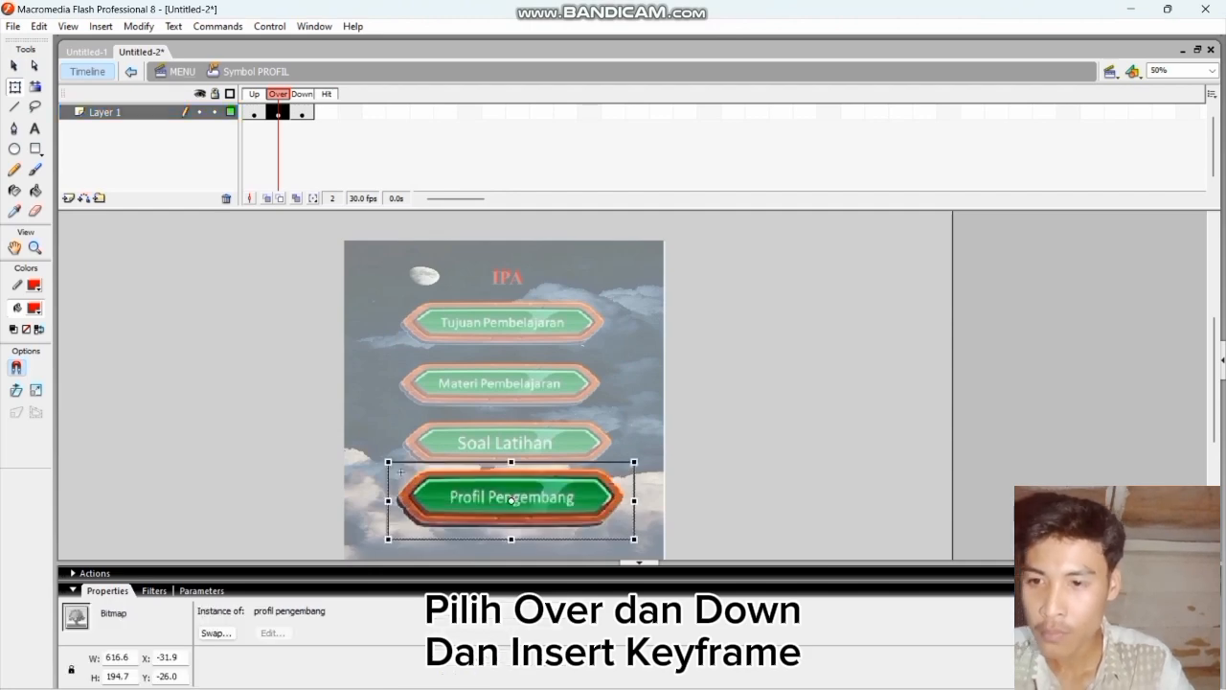
key("ctrl+e")
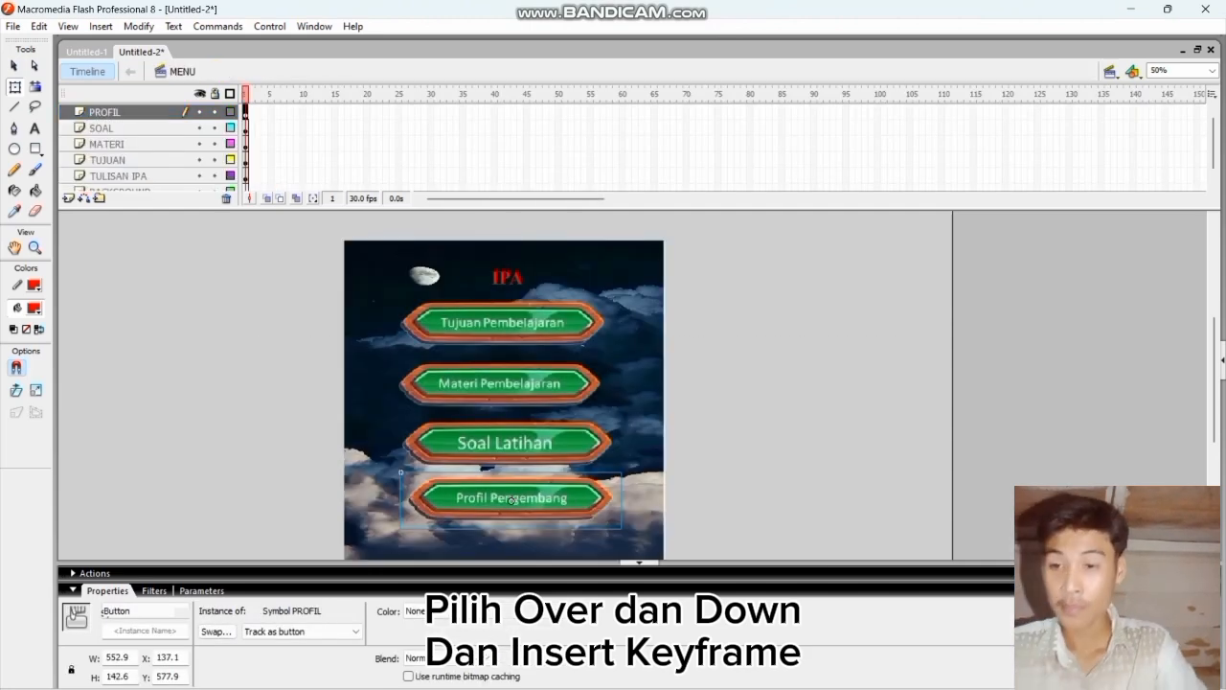
Step: Preview the MENU scene on its own with Test Scene and close the preview
left_click(499, 385)
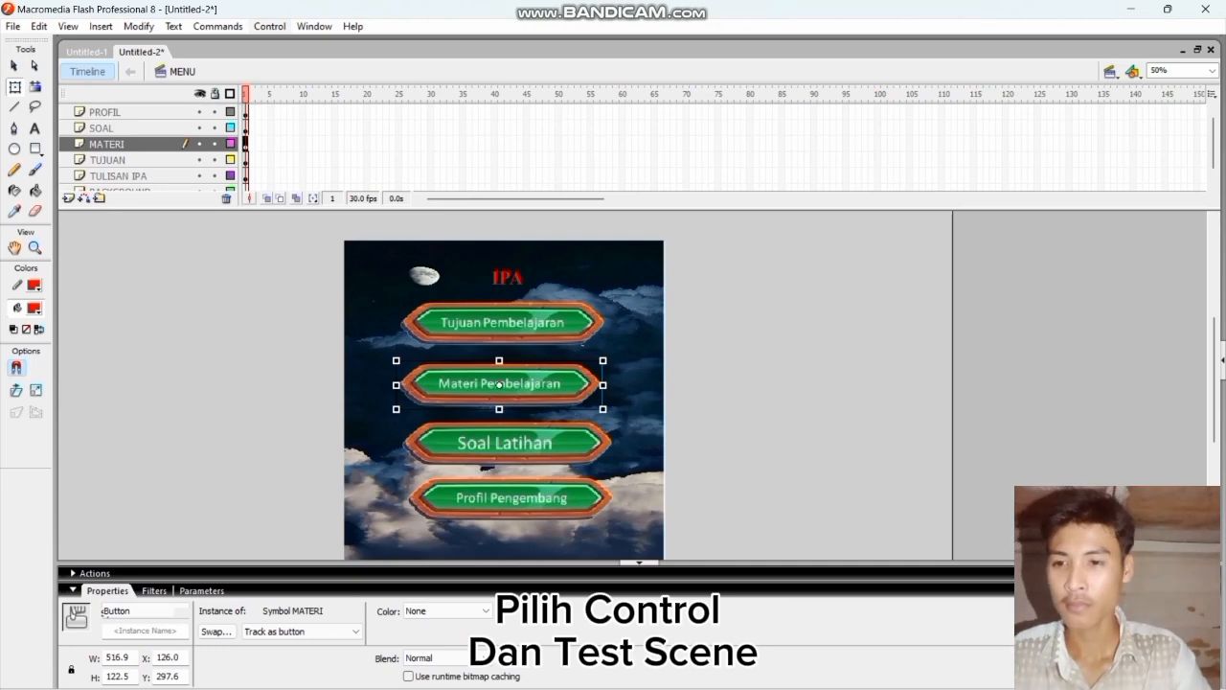
left_click(269, 26)
key("Return")
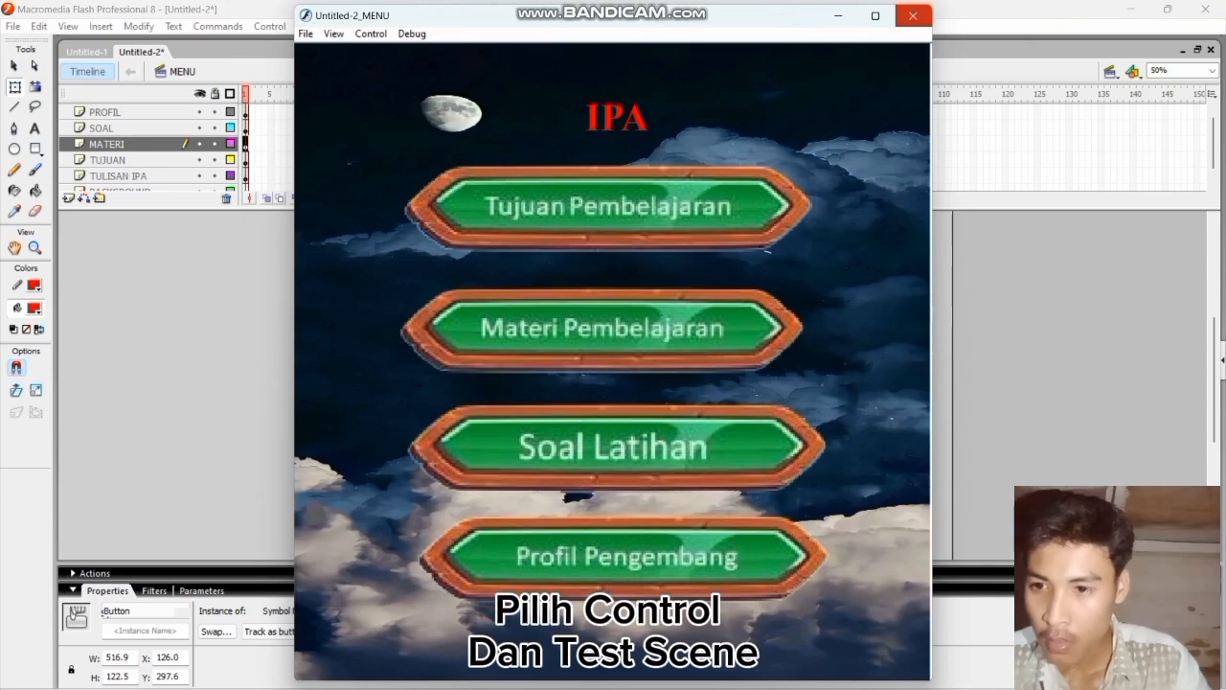
left_click(913, 16)
Step: Add a goto action from the Timeline Control functions to the Tujuan Pembelajaran button
left_click(503, 324)
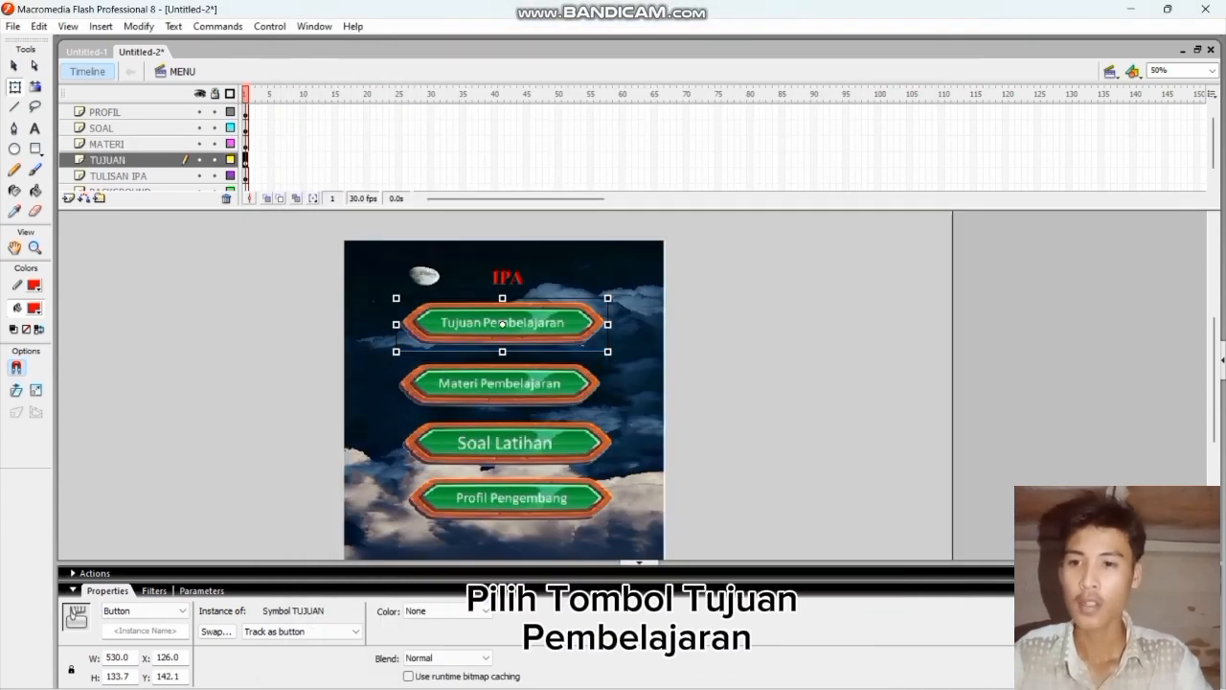
left_click(1110, 71)
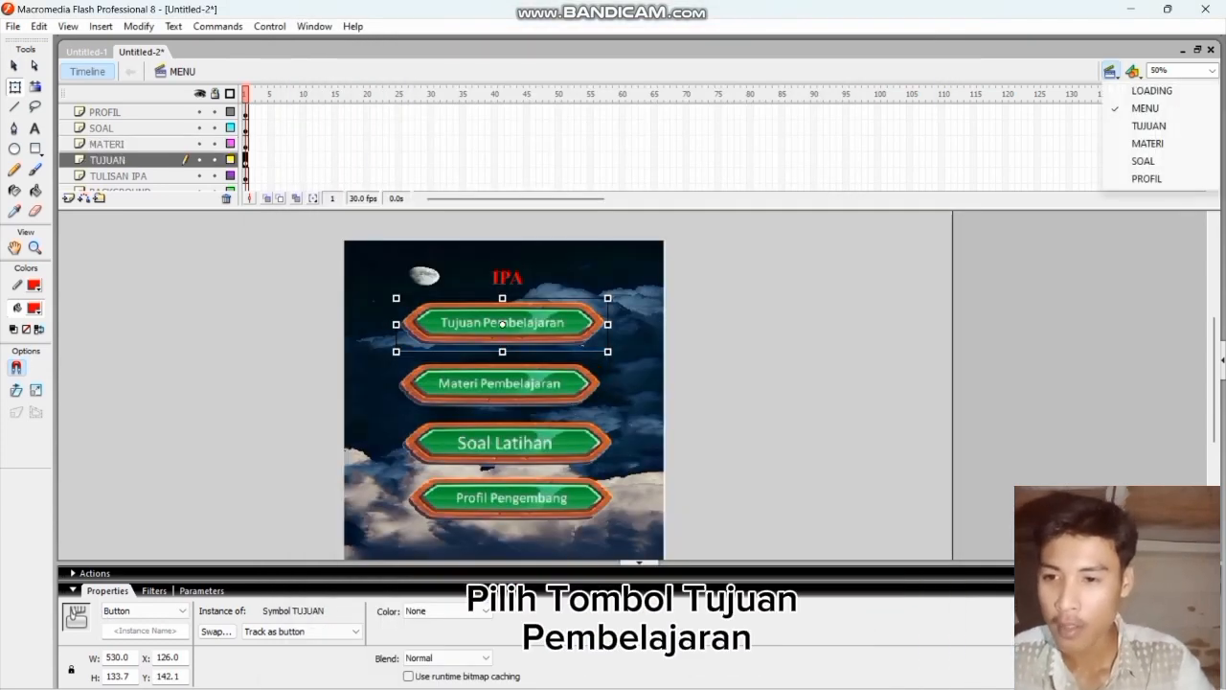
right_click(576, 308)
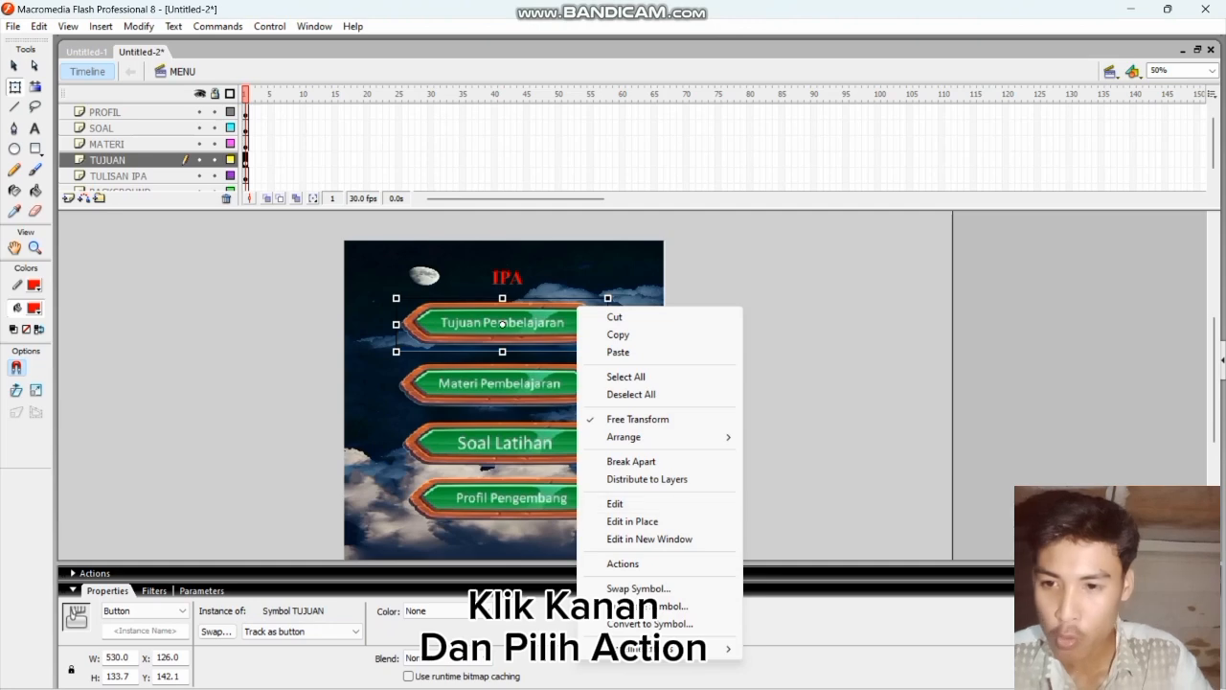
left_click(622, 563)
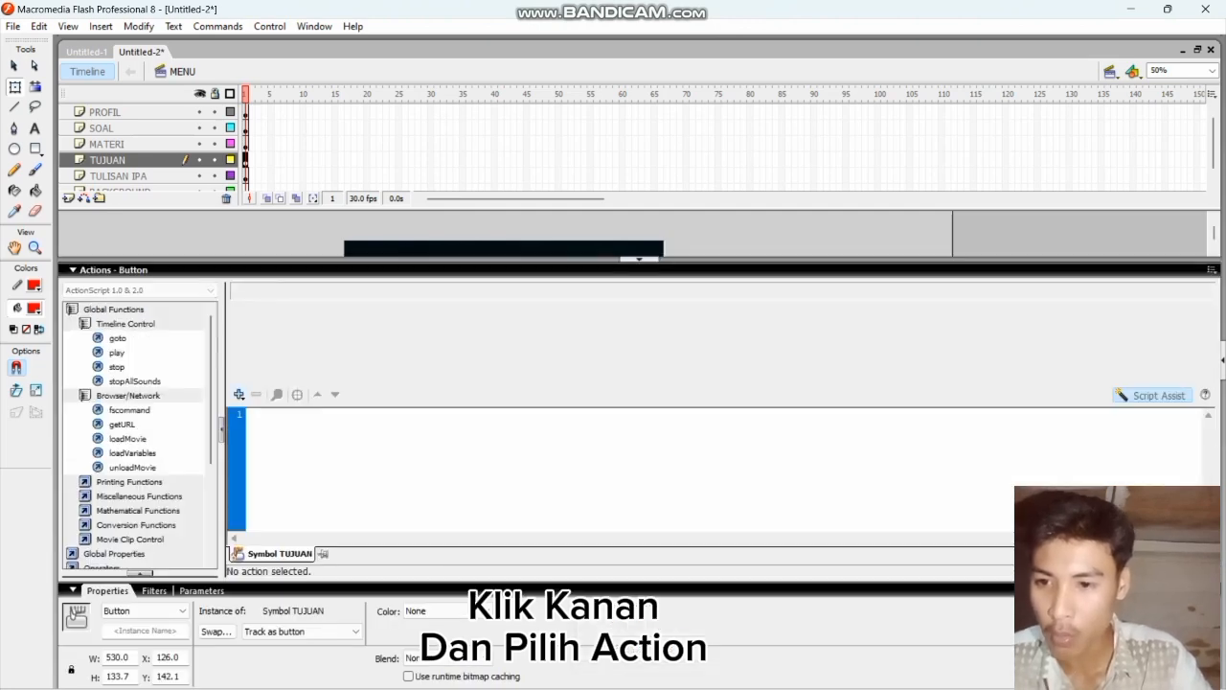
left_click(239, 394)
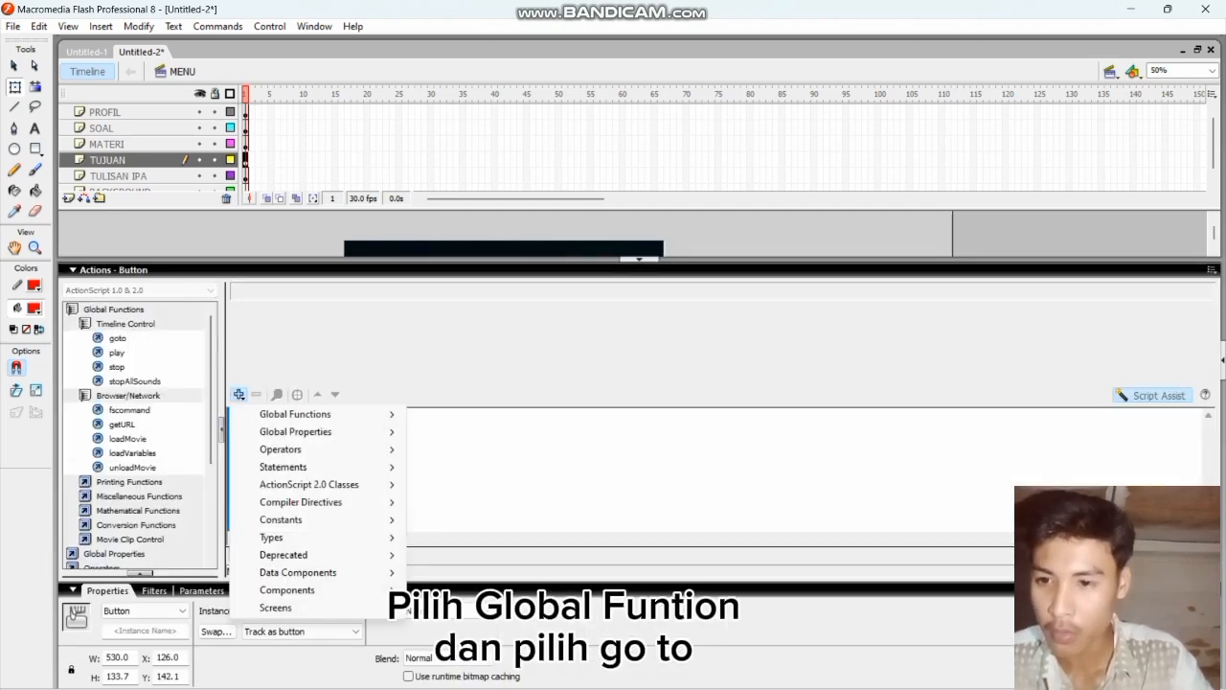
mouse_move(306, 414)
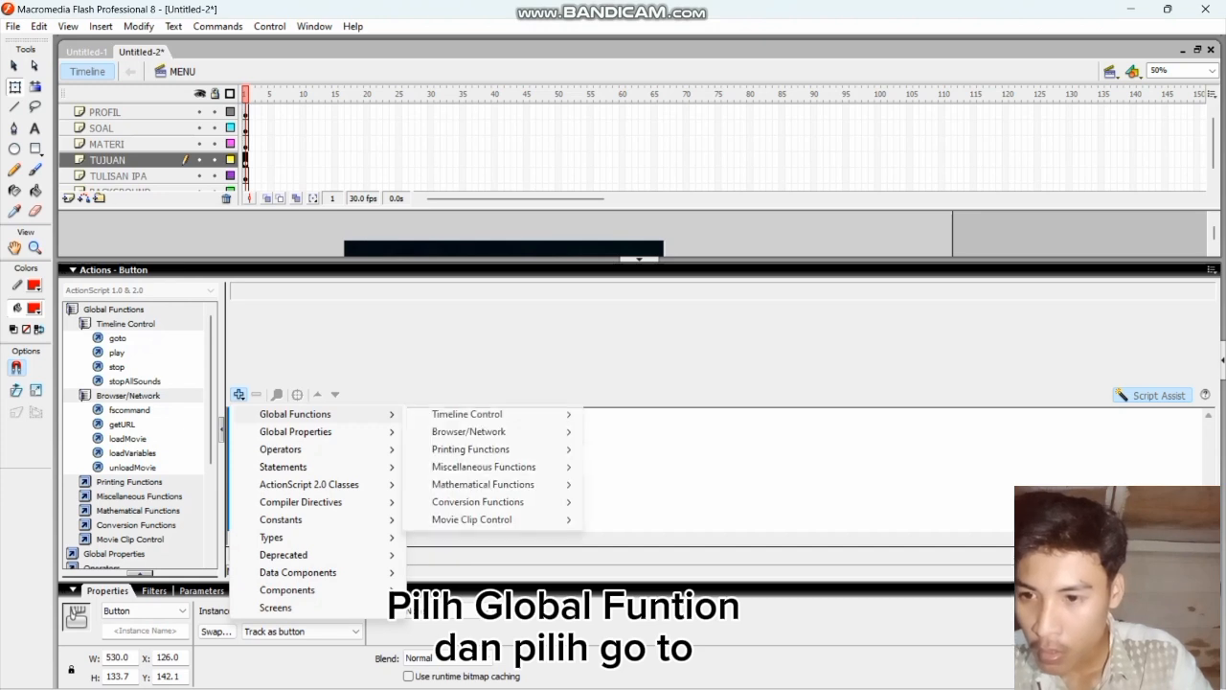
mouse_move(469, 414)
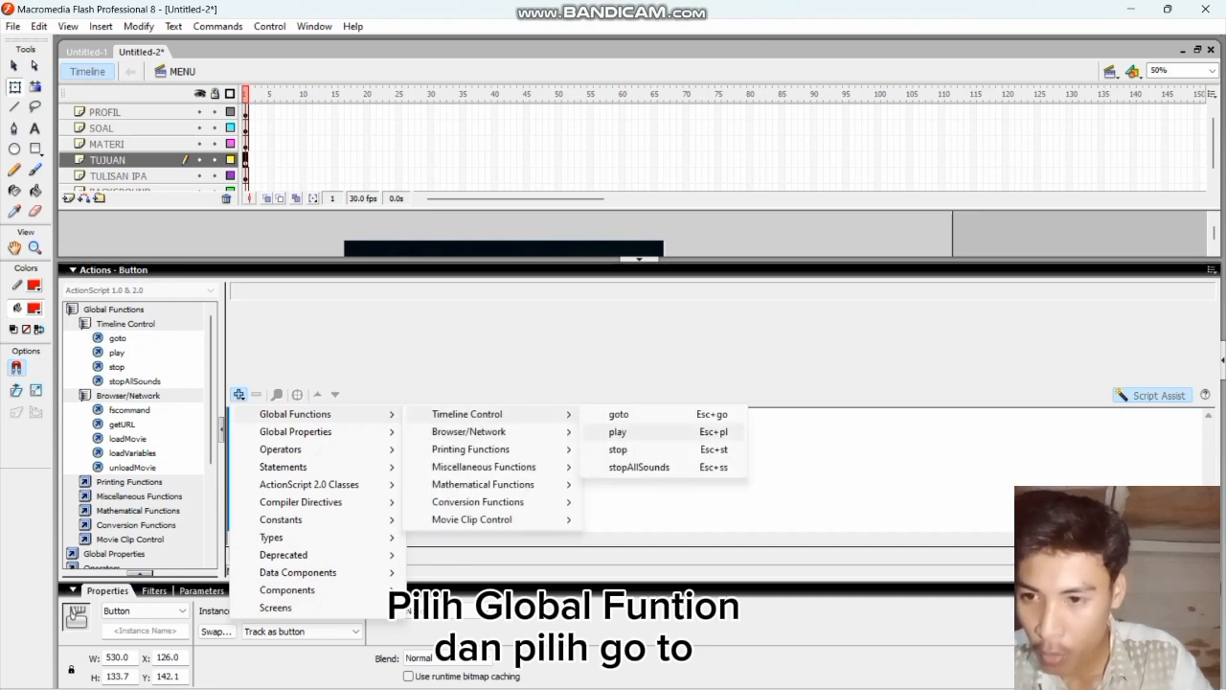
left_click(618, 415)
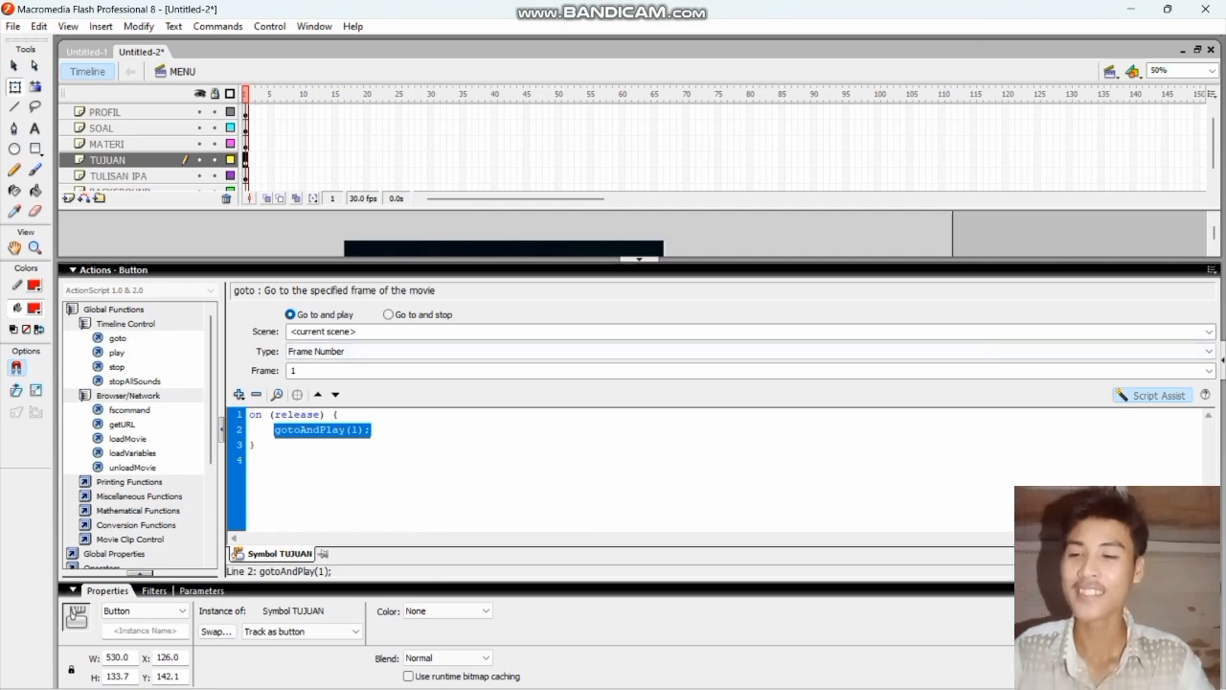
Step: Set the button's goto action to Go to and stop with TUJUAN as the target scene
left_click(389, 314)
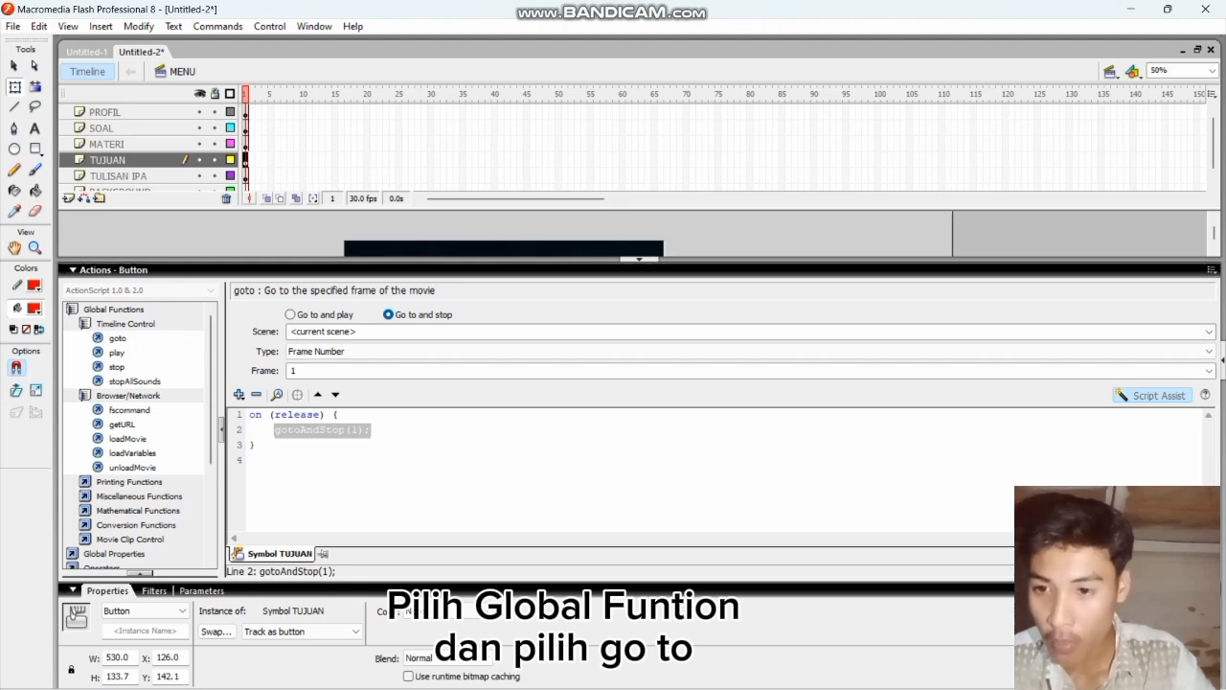
left_click(1209, 331)
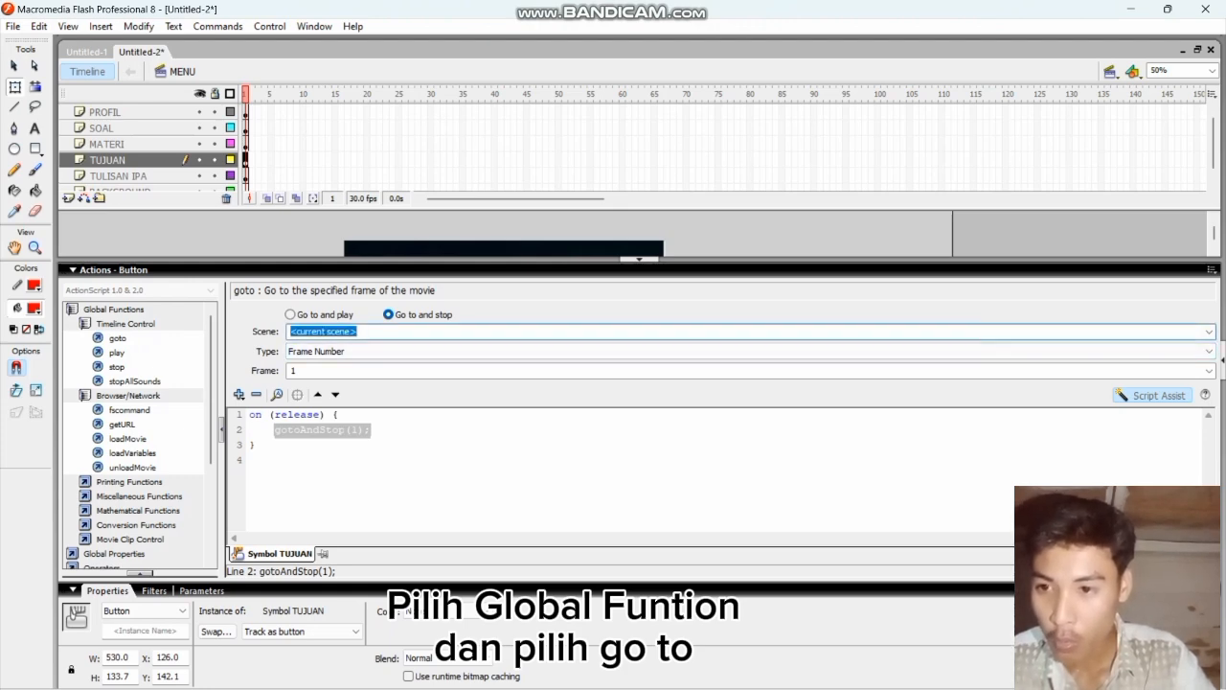
type("TUJUAN")
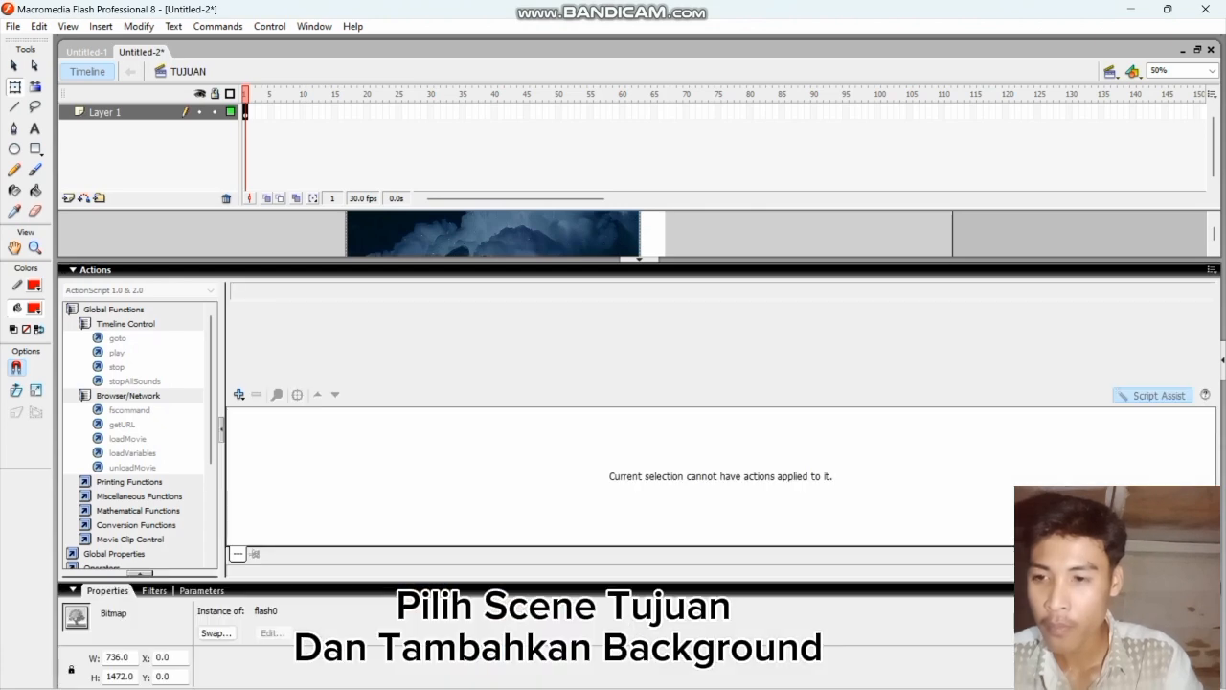
Step: Set the width of the background bitmap in the TUJUAN scene to 800
left_click(129, 657)
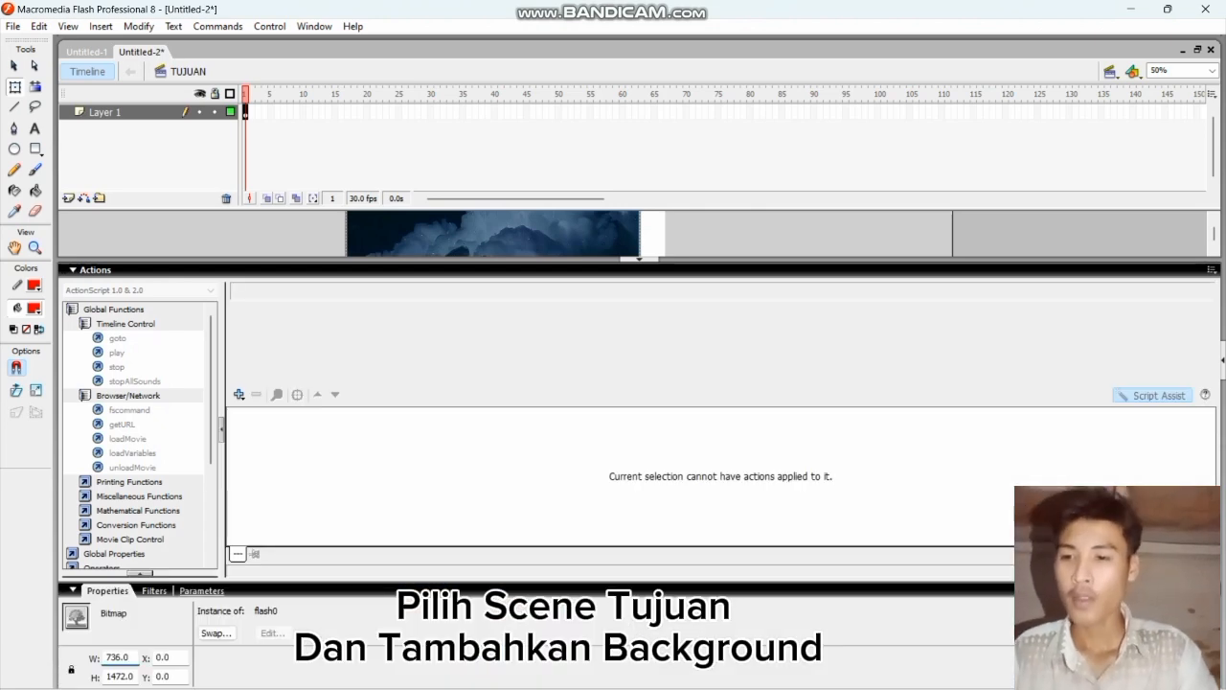
key("BackSpace")
key("BackSpace")
key("BackSpace")
key("BackSpace")
key("BackSpace")
type("8")
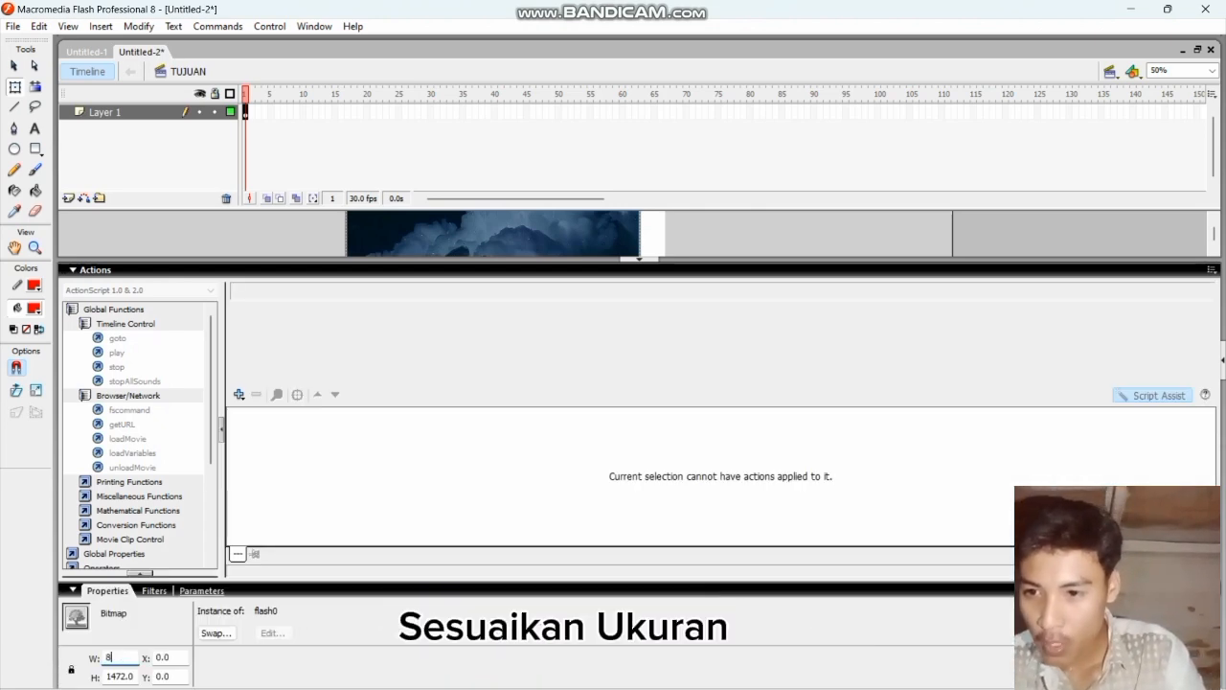
type("00")
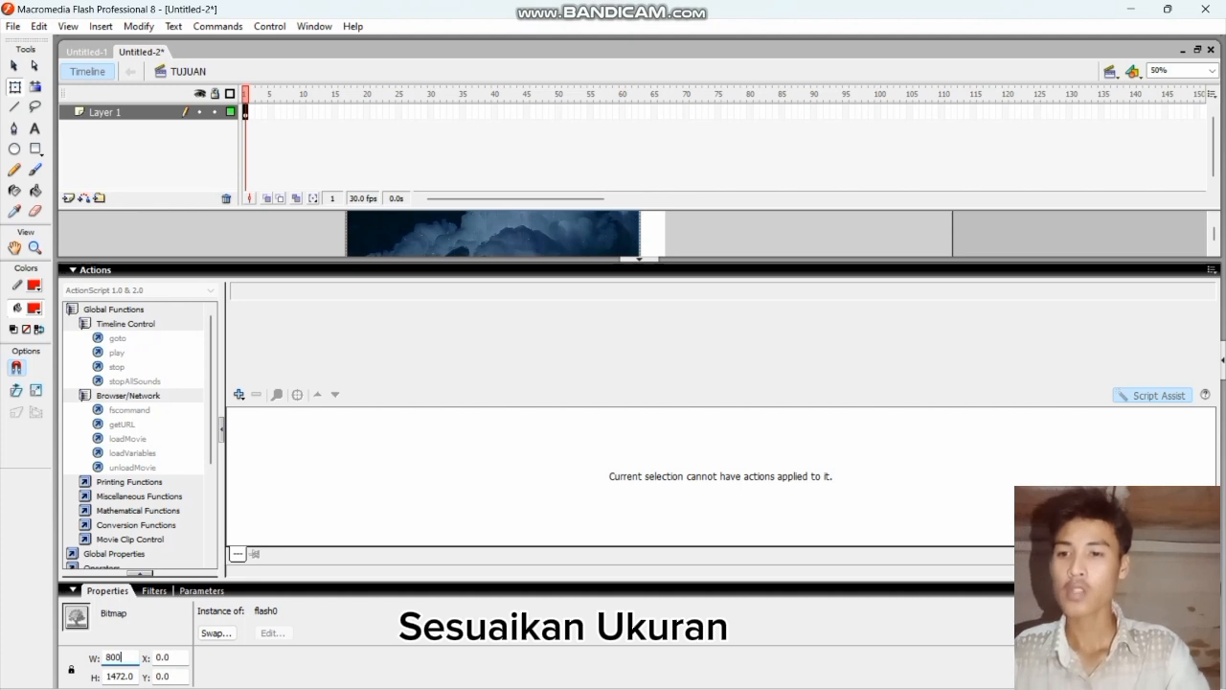
key("Tab")
Step: Set the background bitmap's X and Y positions to 800
key("BackSpace")
key("BackSpace")
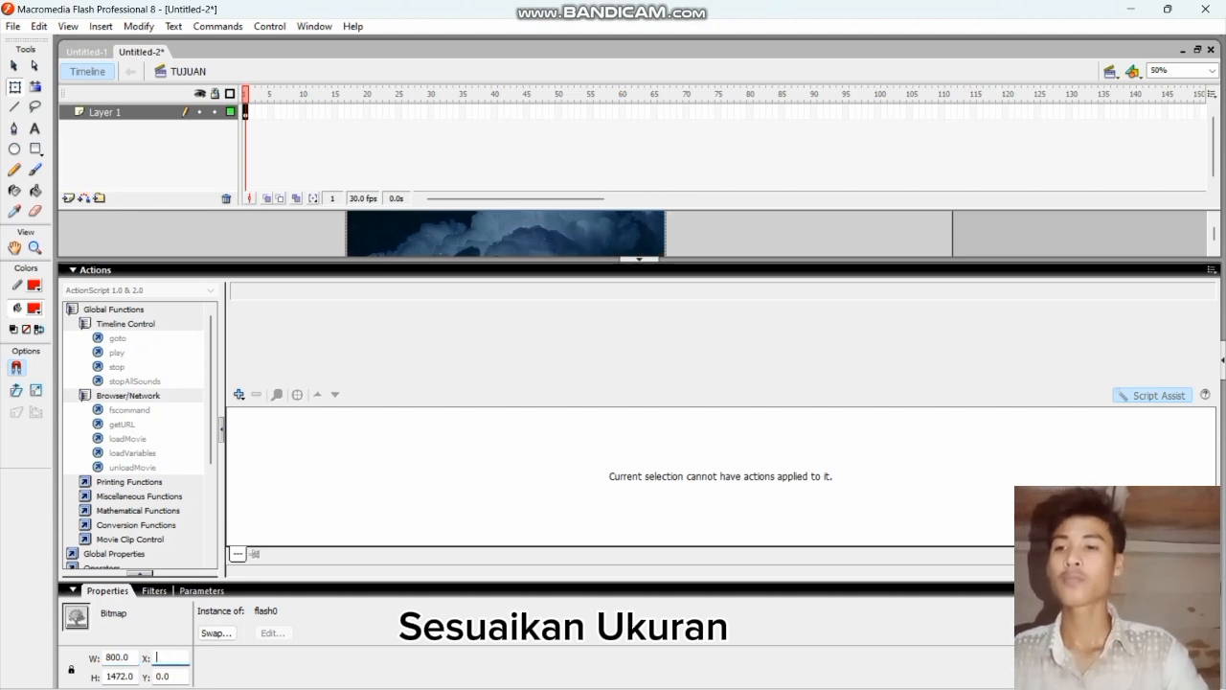
type("800")
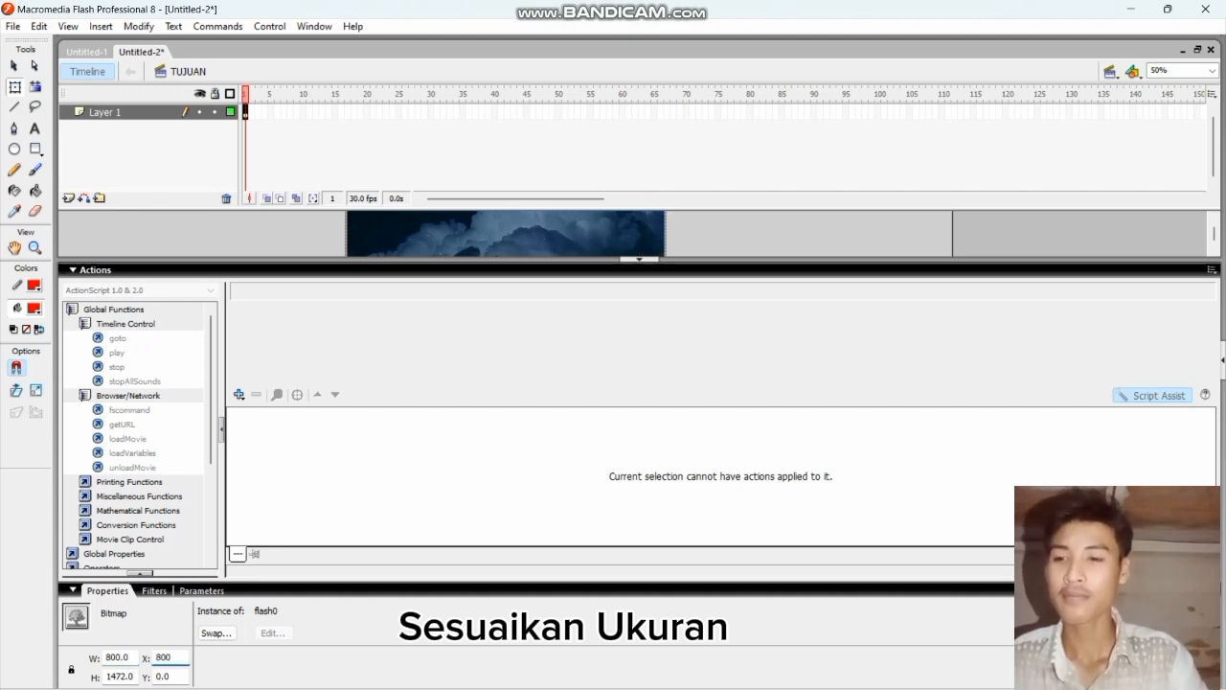
key("Tab")
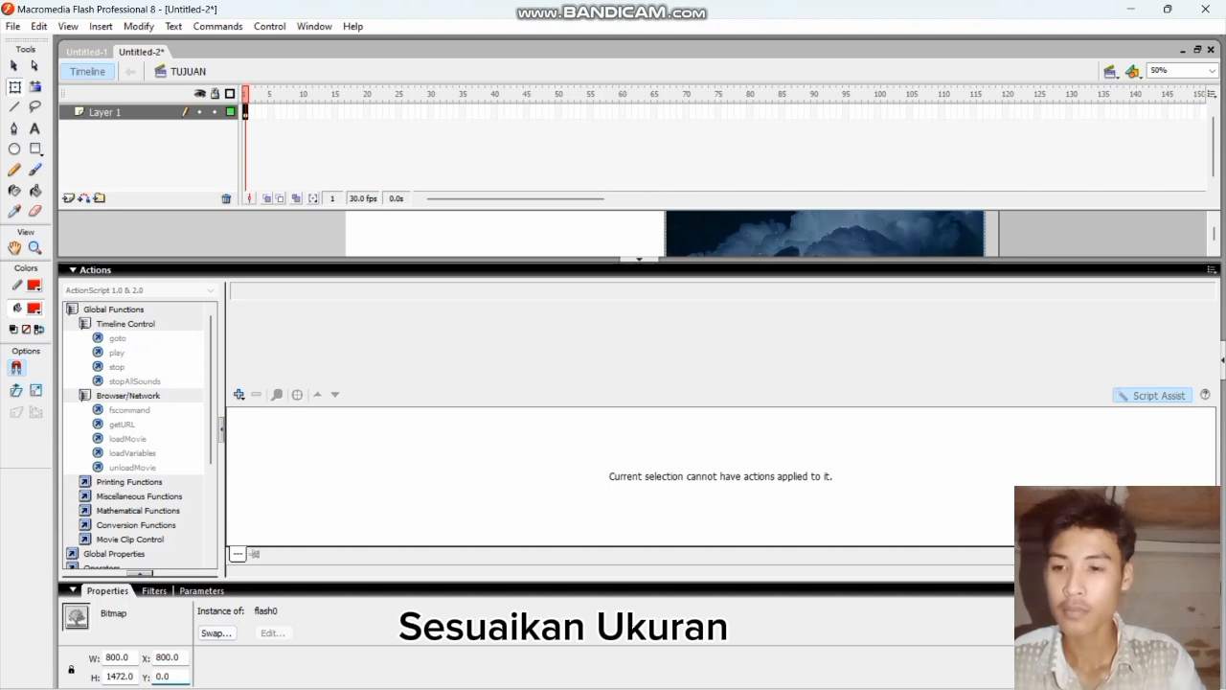
key("BackSpace")
key("BackSpace")
key("BackSpace")
type("800")
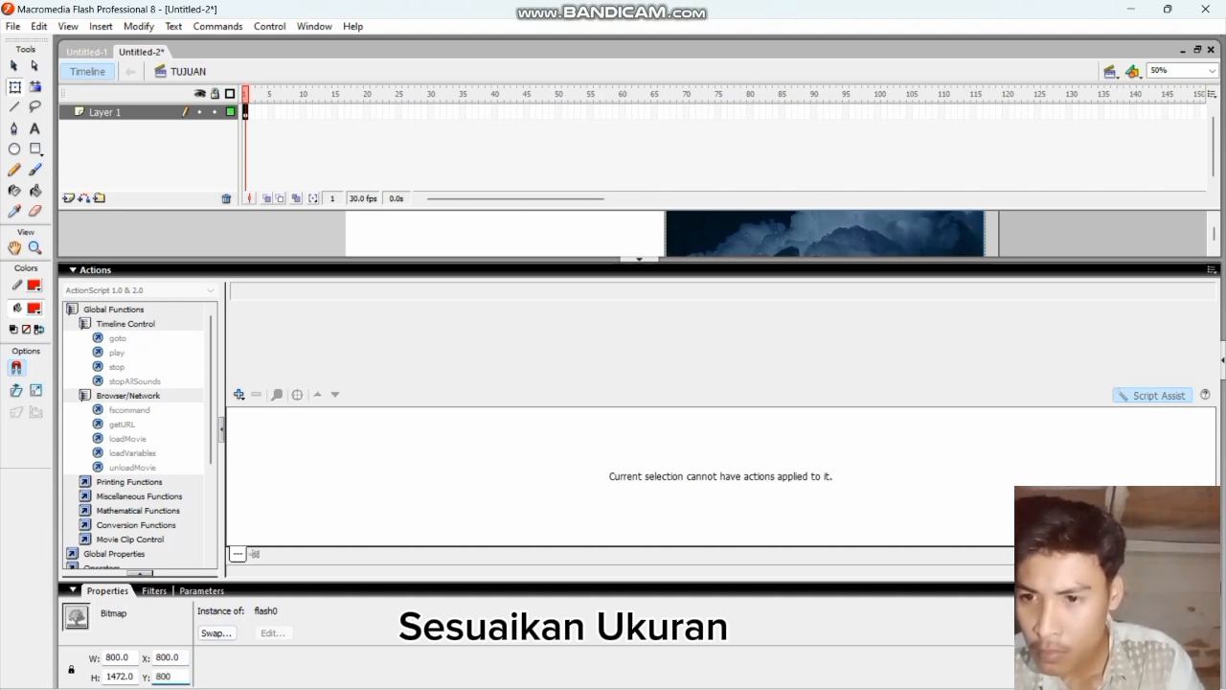
key("Tab")
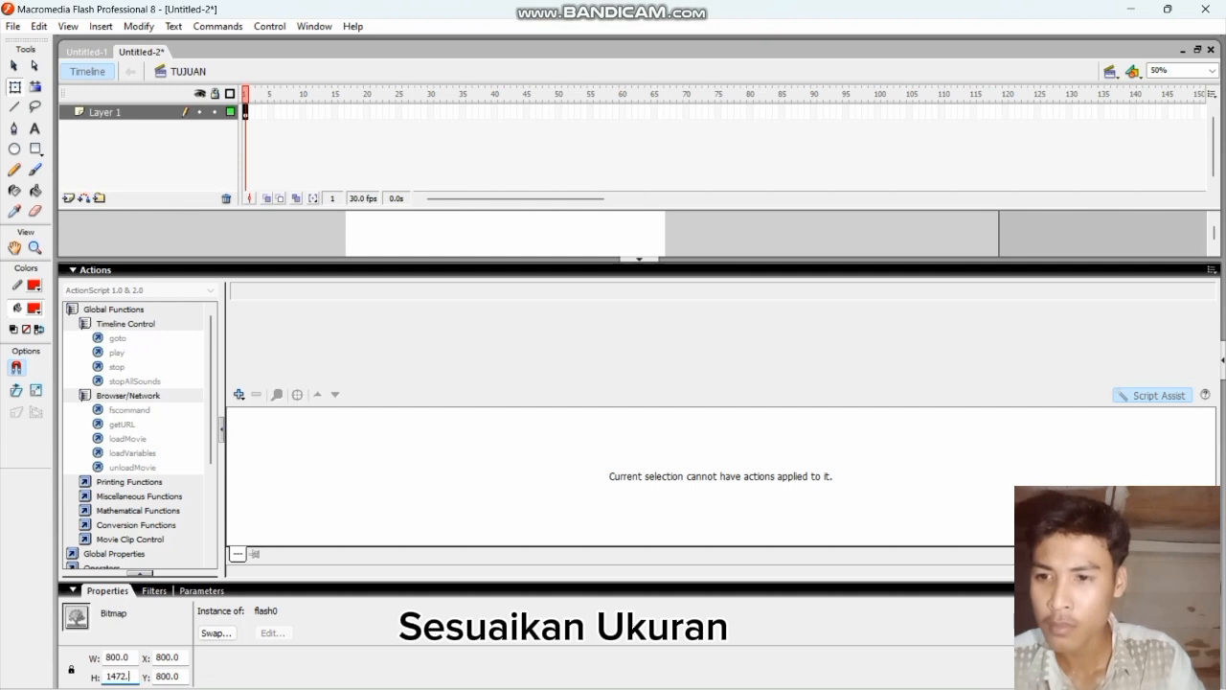
Step: Set the background bitmap's height to 800, deselect it and collapse the panels below the stage
key("BackSpace")
key("BackSpace")
key("BackSpace")
key("BackSpace")
key("BackSpace")
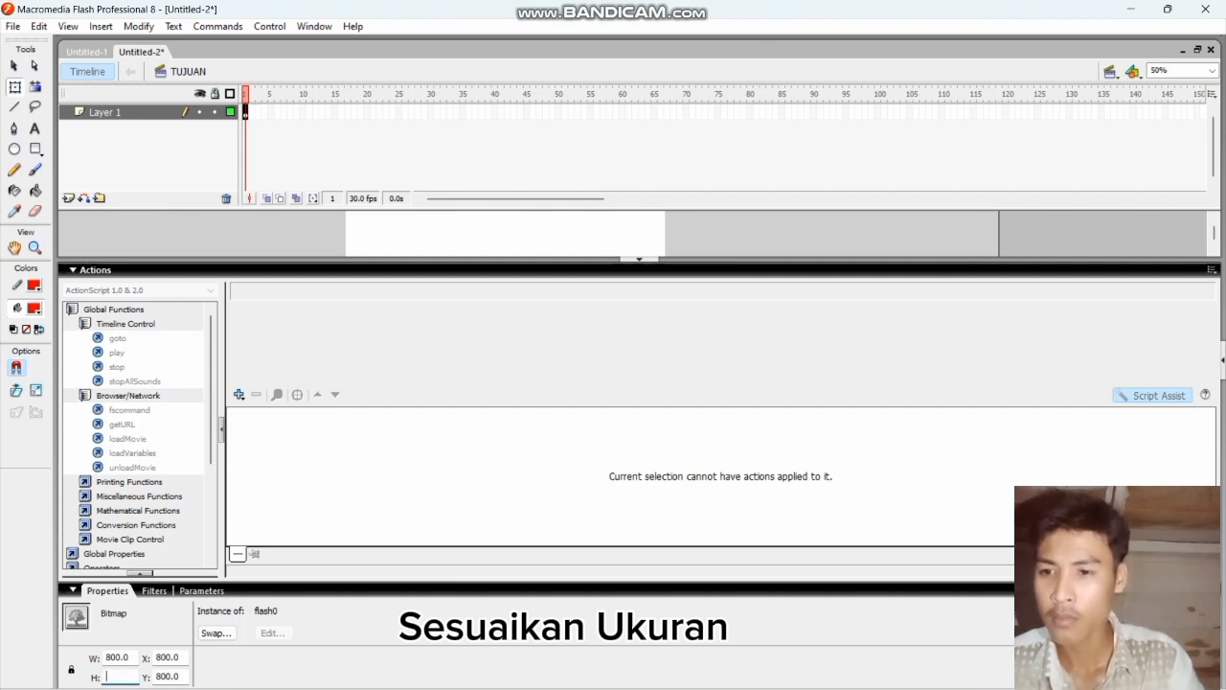
type("800")
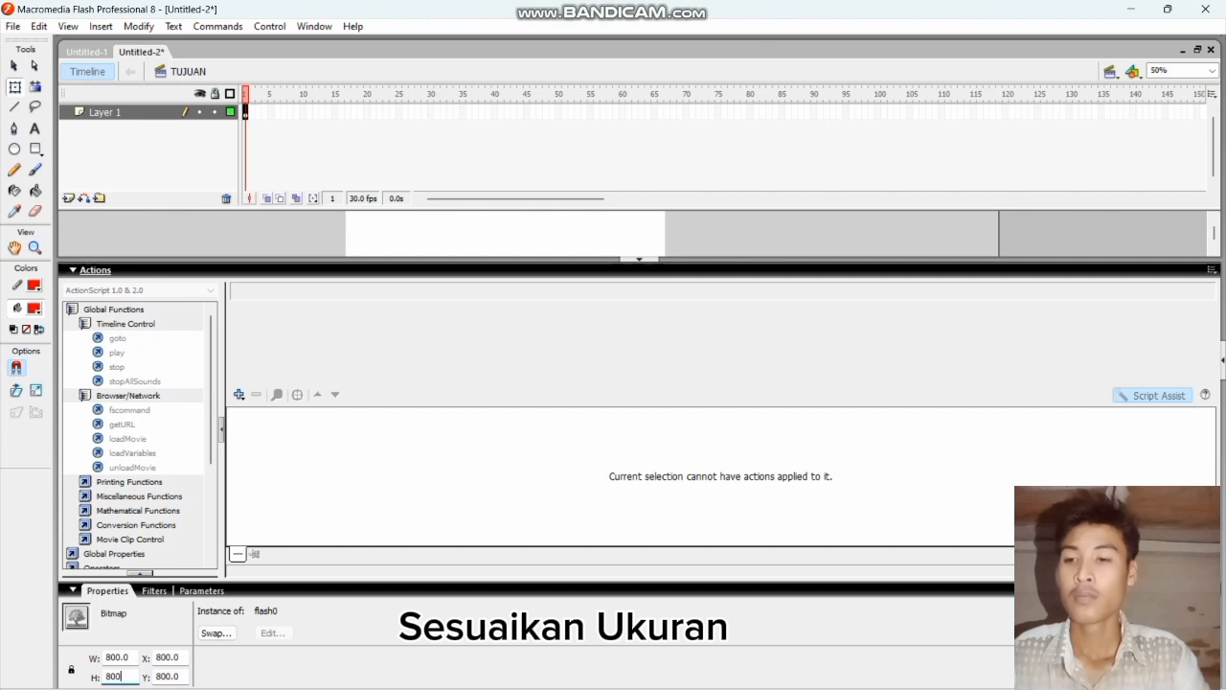
left_click(747, 233)
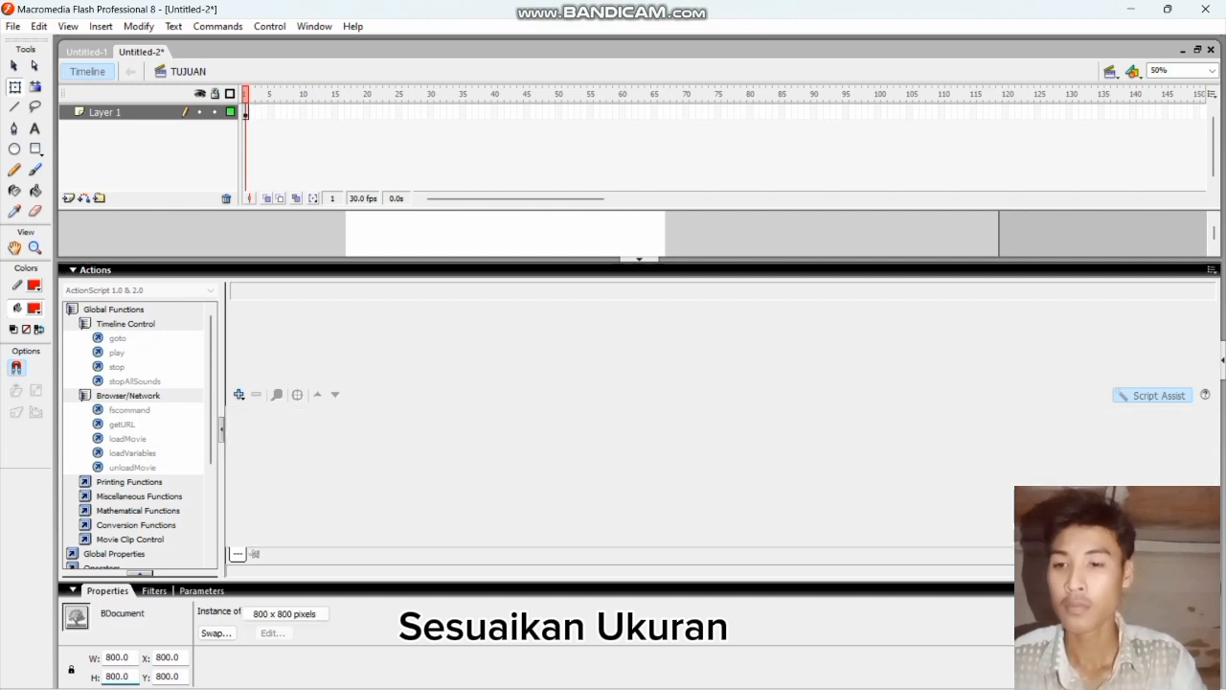
left_click(639, 259)
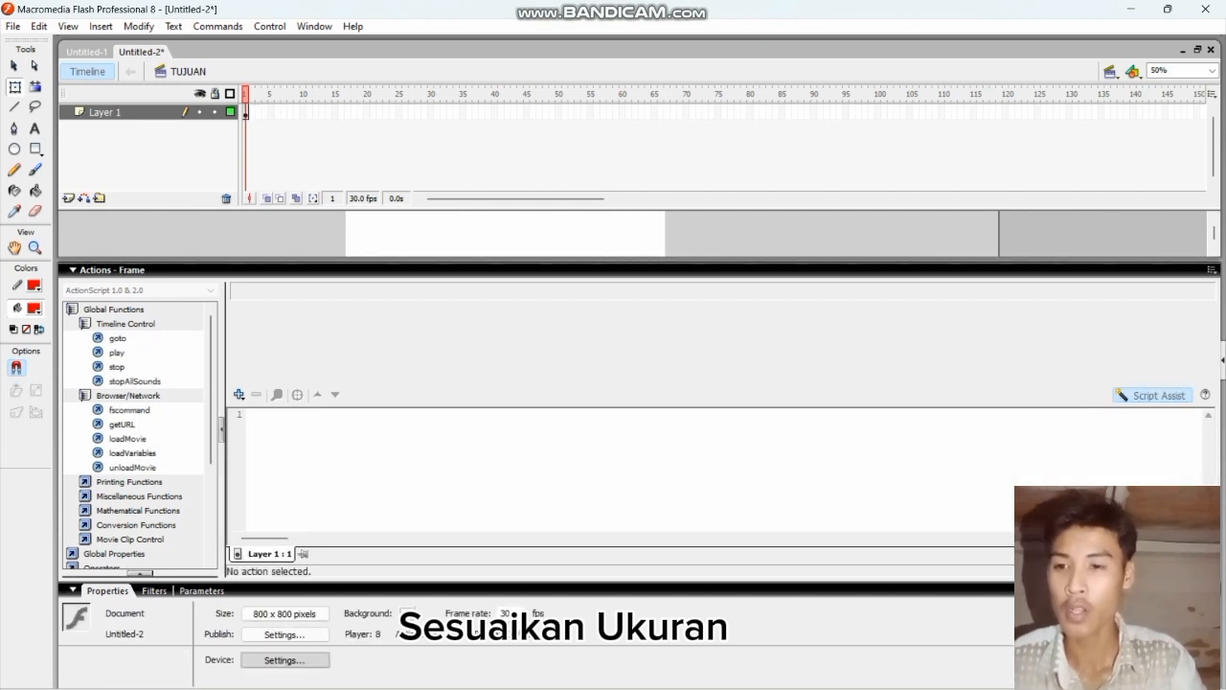
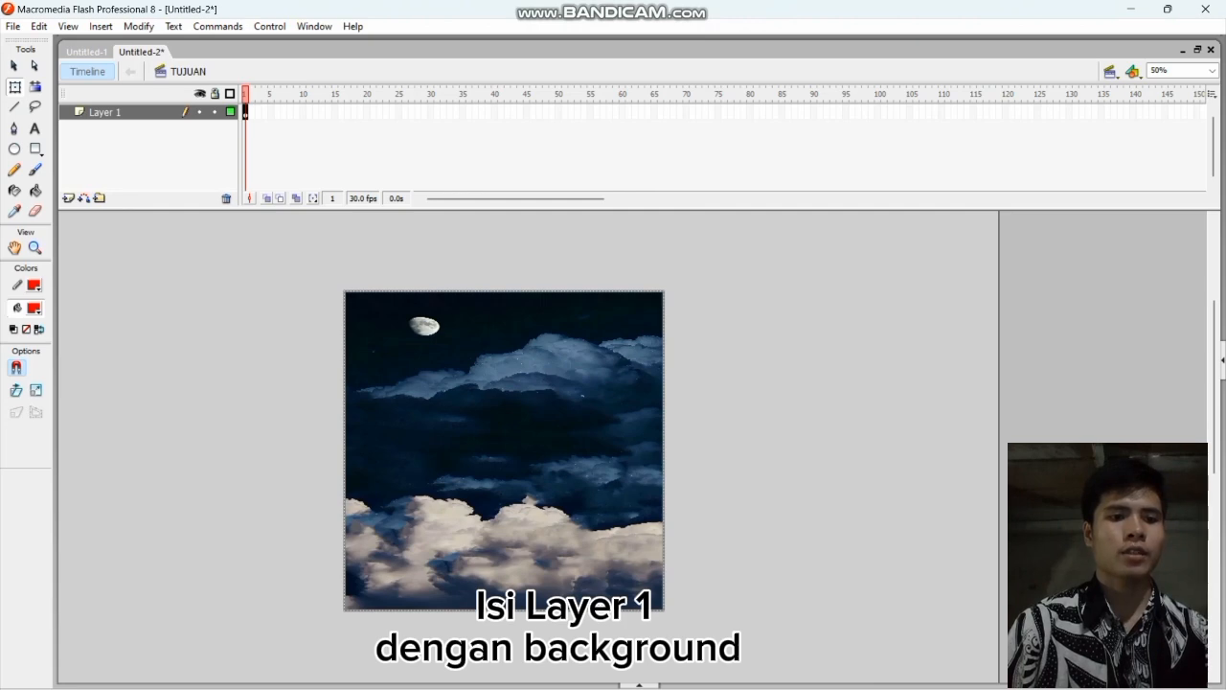
Step: Rename Layer 1 of the TUJUAN scene as BACKGROUND
left_click(108, 112)
double_click(107, 112)
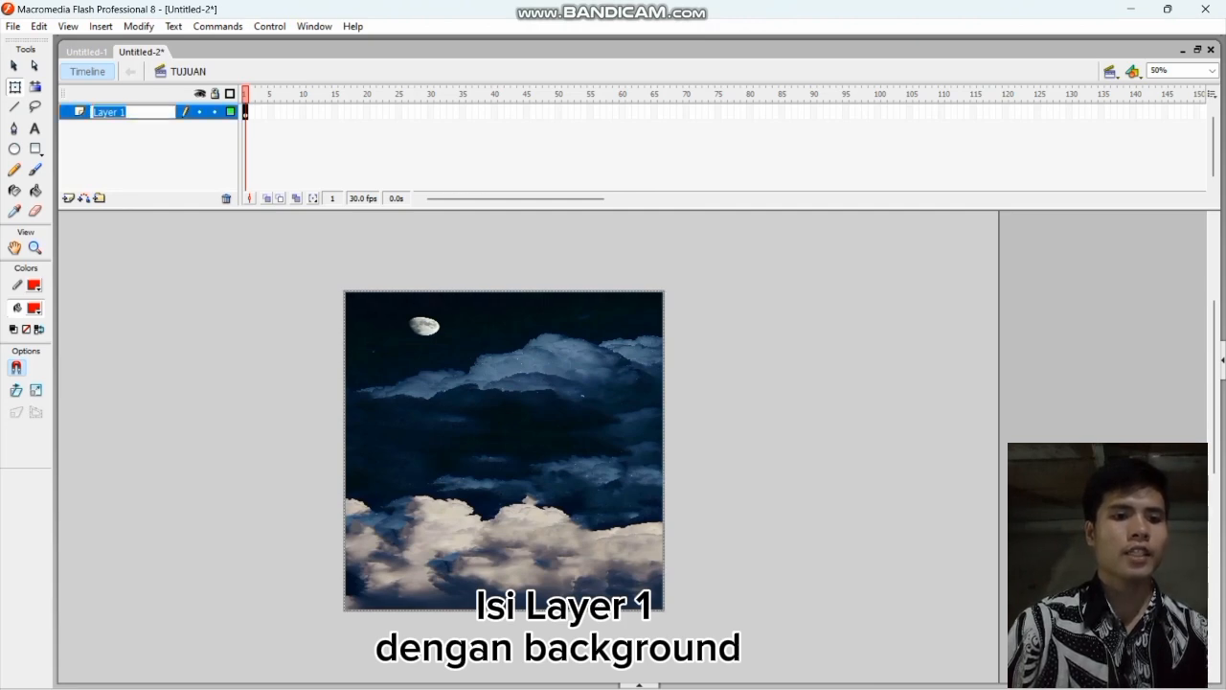
type("BAC")
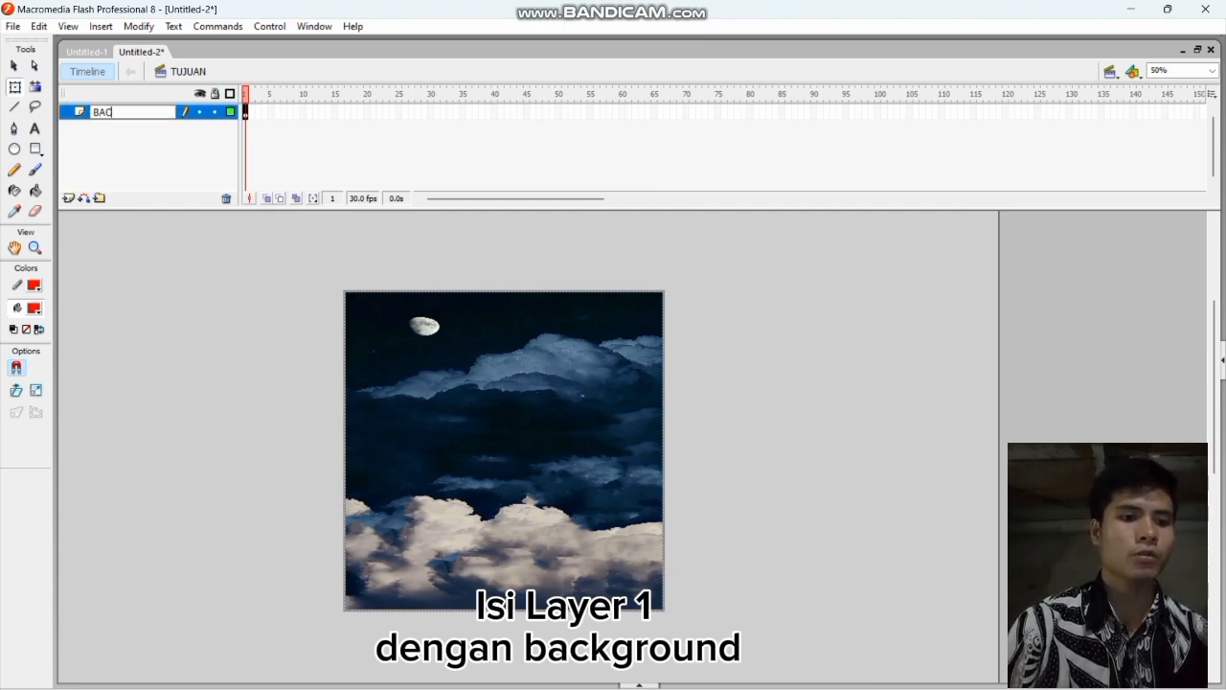
type("KGROUND")
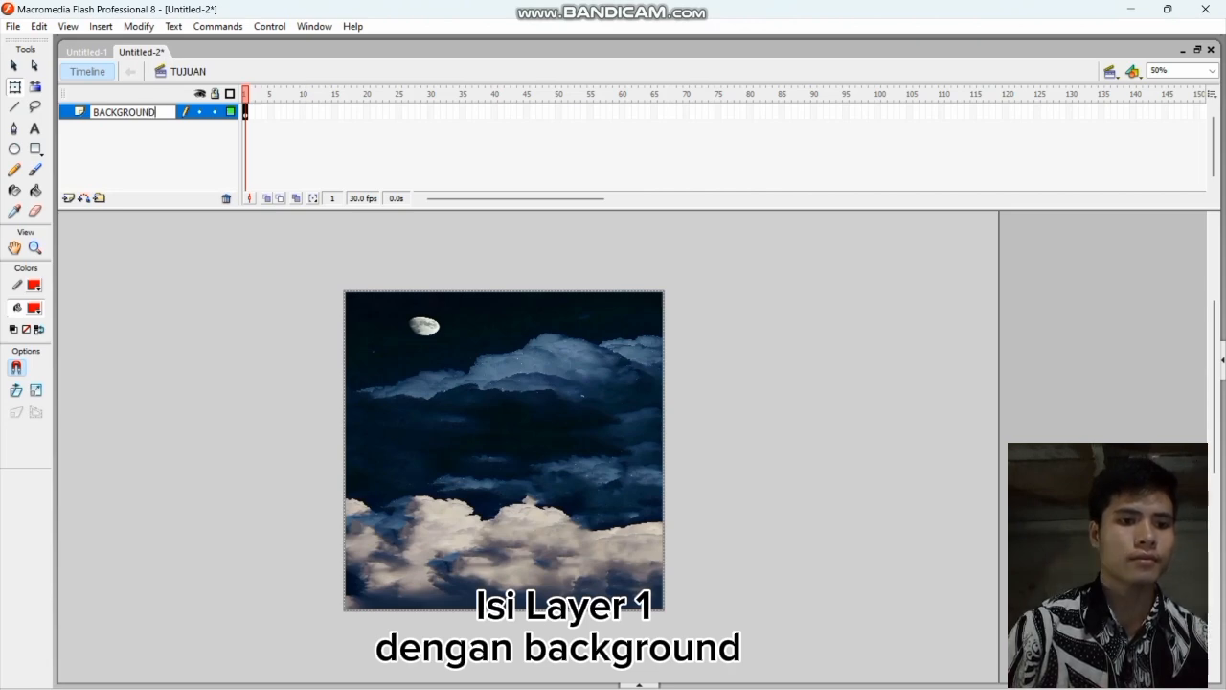
key("Return")
Step: Insert a new layer above BACKGROUND and name it TOMBOL TUJUAN
left_click(68, 199)
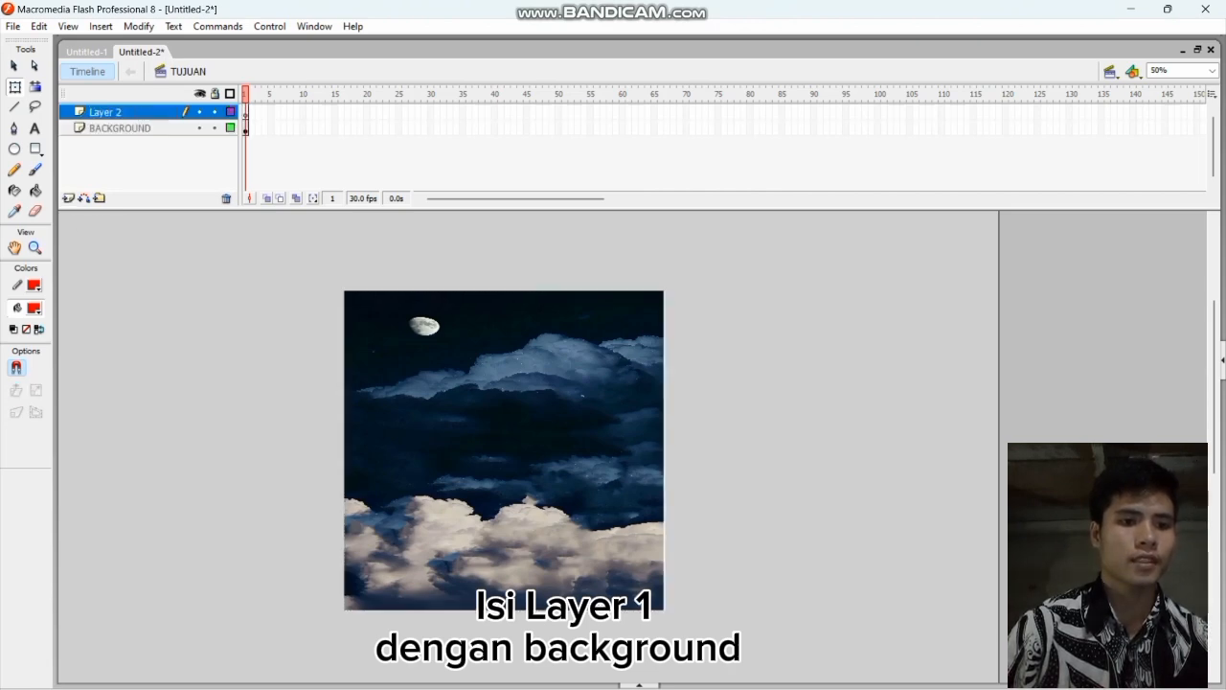
double_click(106, 112)
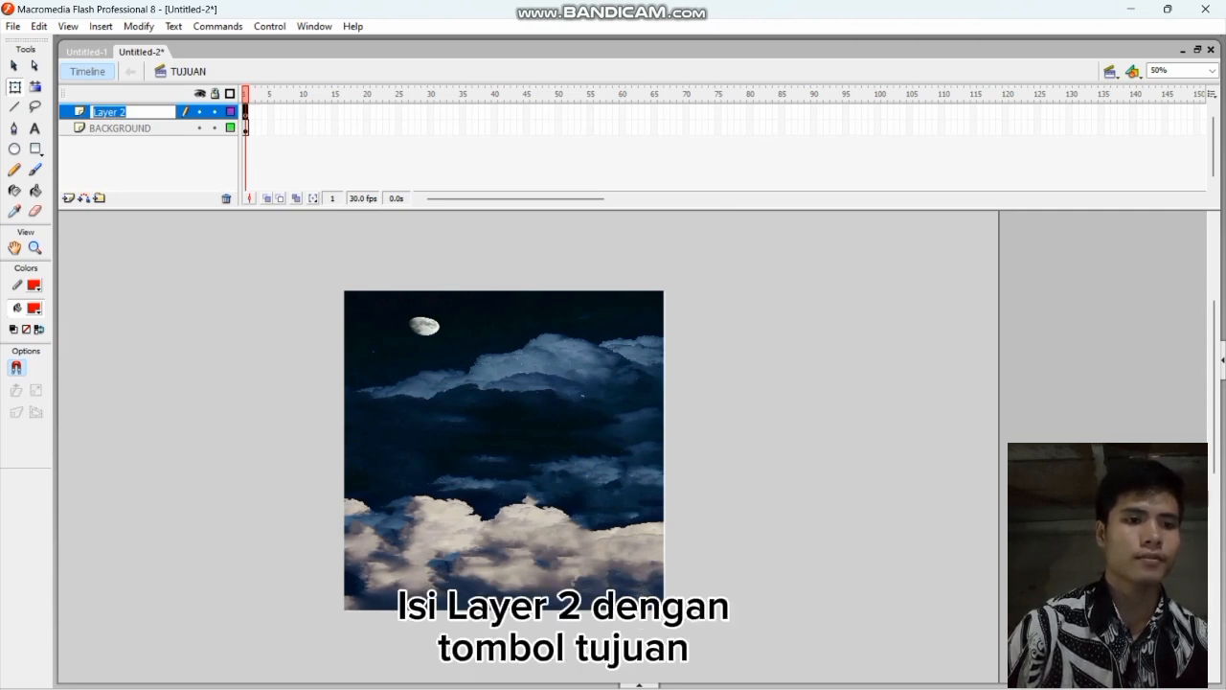
type("TOMBOL T")
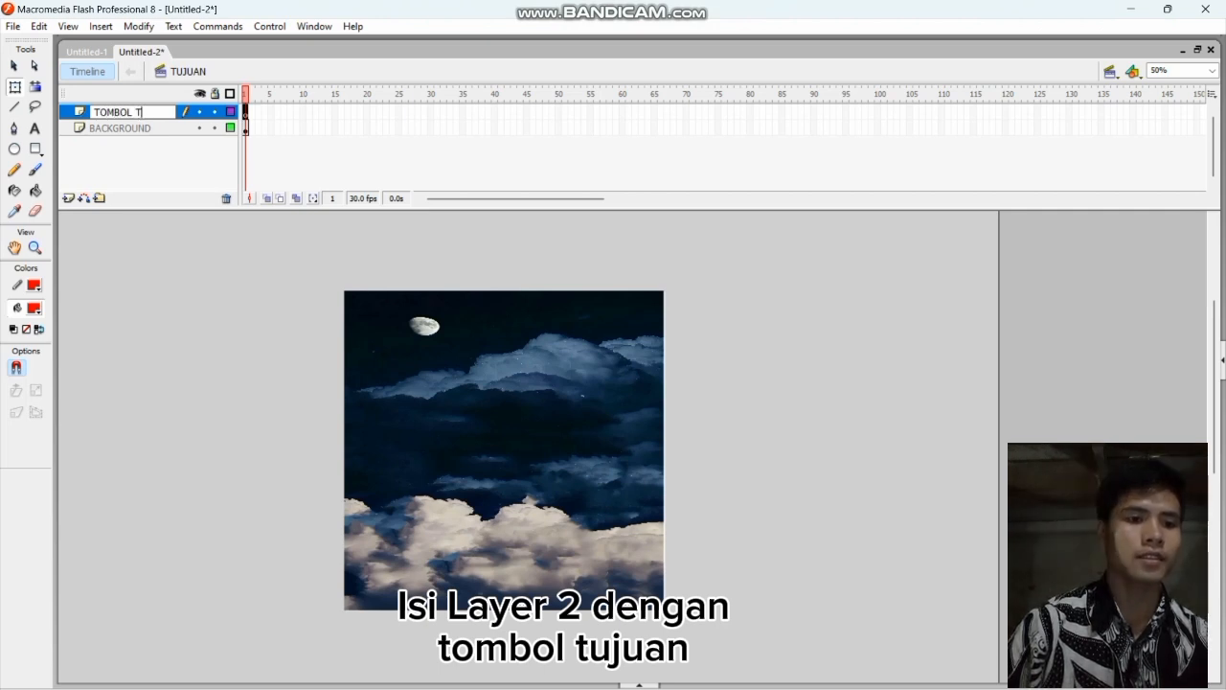
type("UJUAN")
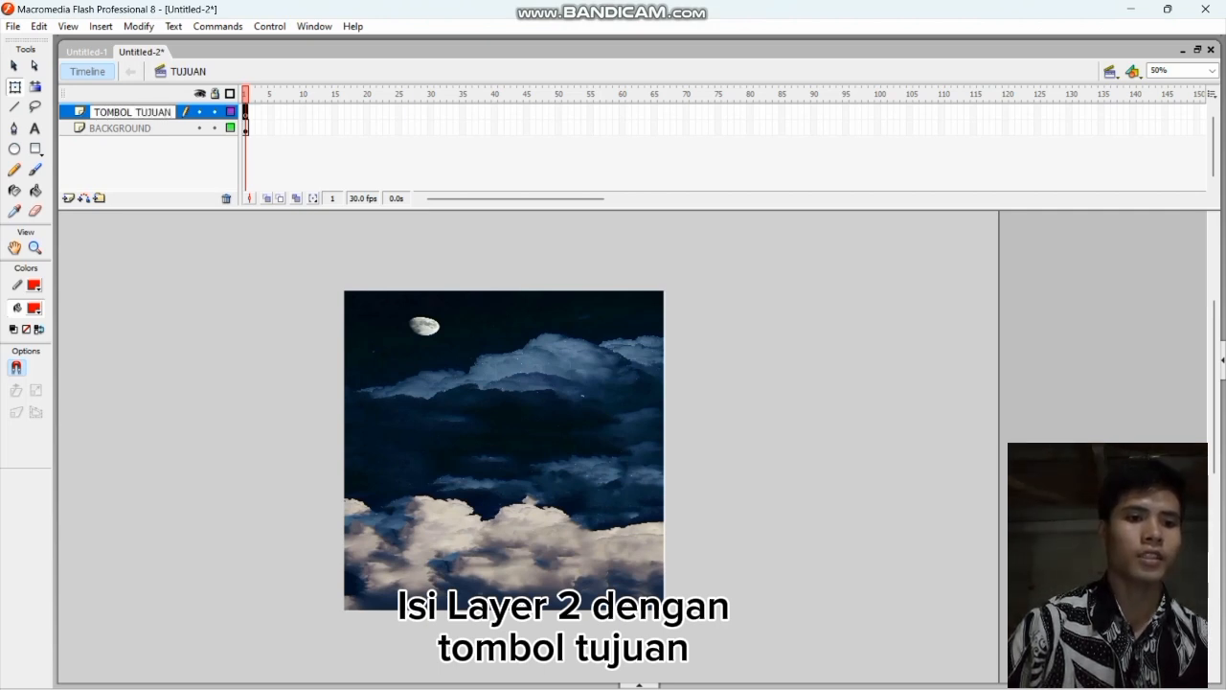
Step: Insert a new layer above TOMBOL TUJUAN and name it HOME
left_click(69, 198)
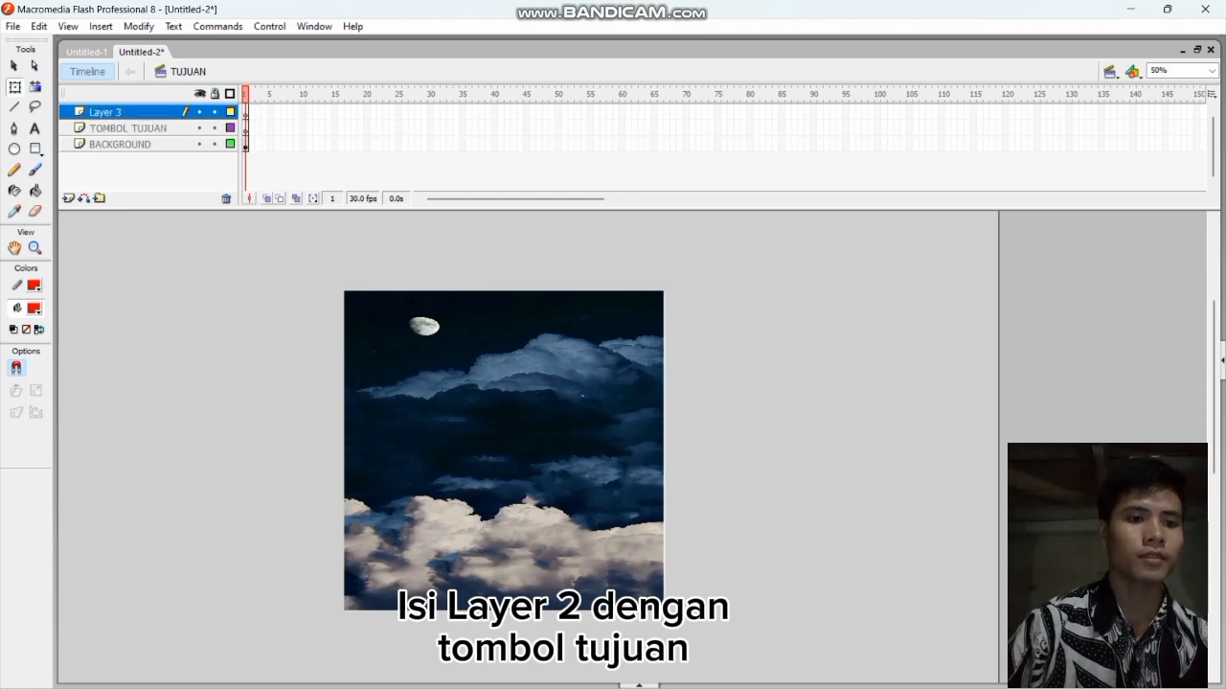
double_click(118, 112)
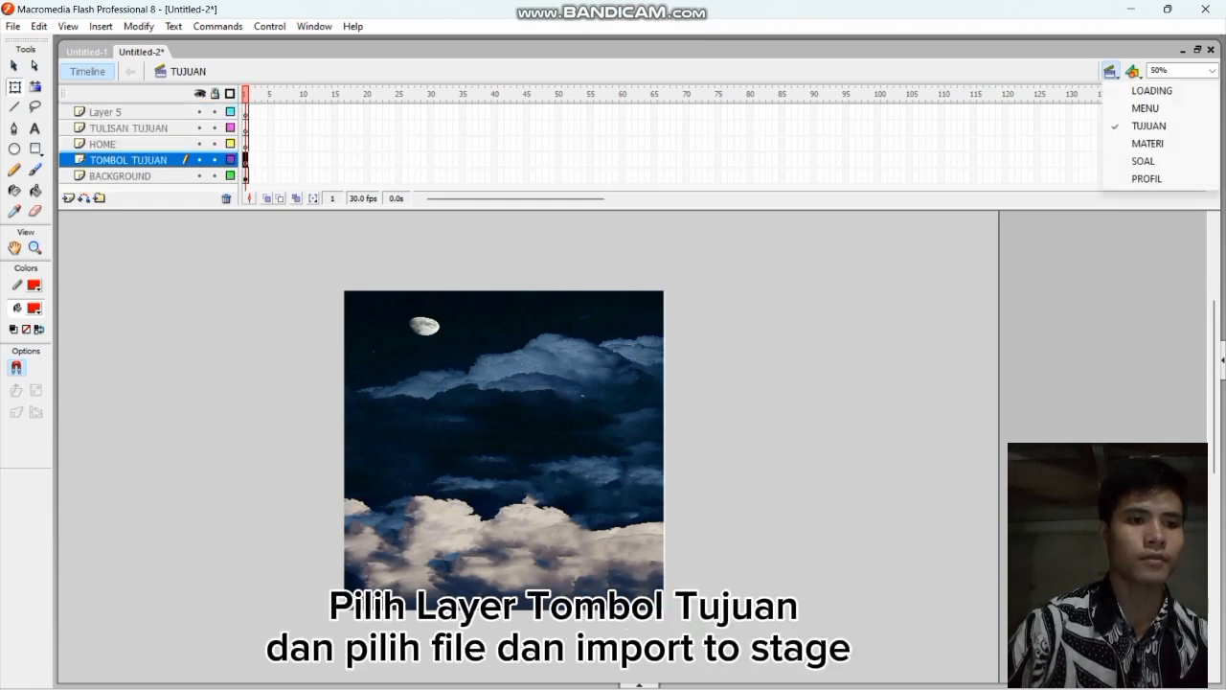
Step: Import the tujuan image from the literasi folder to the stage on the TOMBOL TUJUAN layer without replacing existing library items
left_click(12, 27)
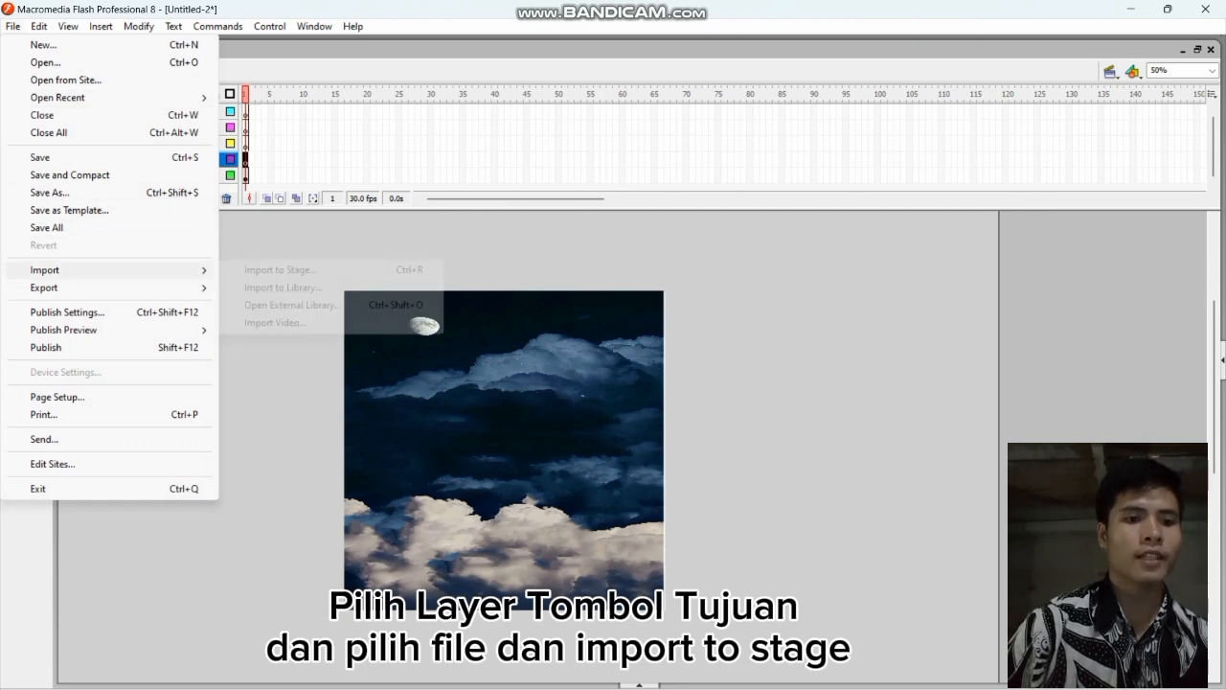
mouse_move(107, 270)
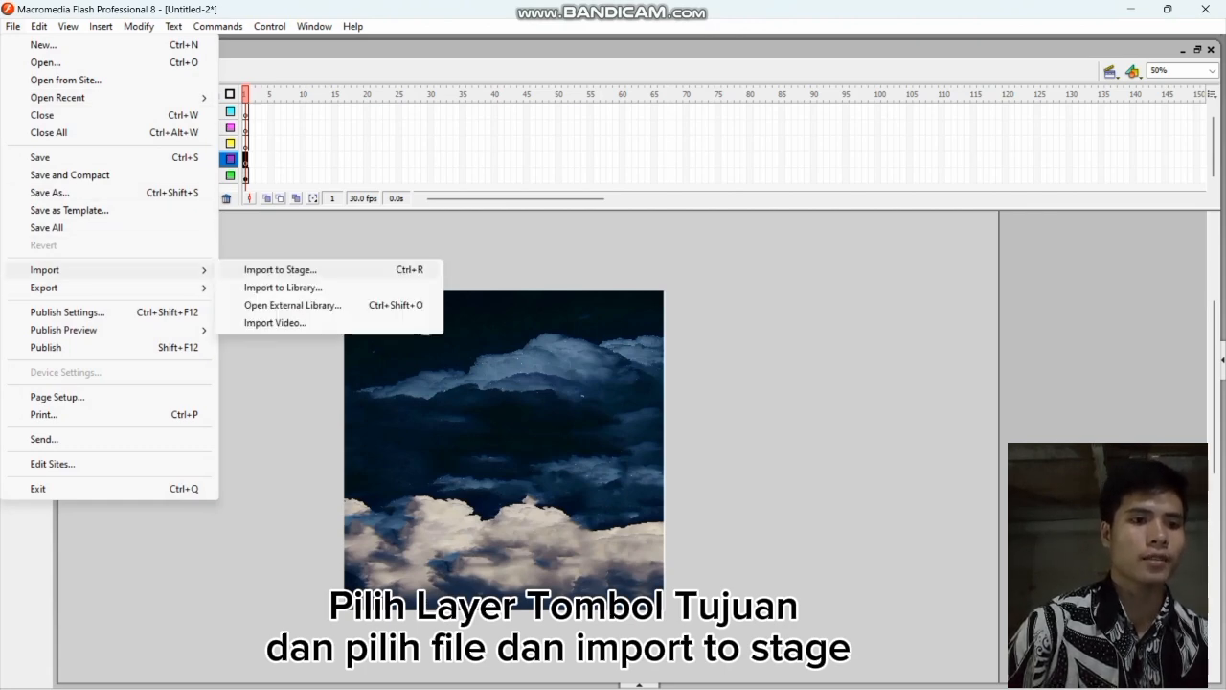
left_click(279, 270)
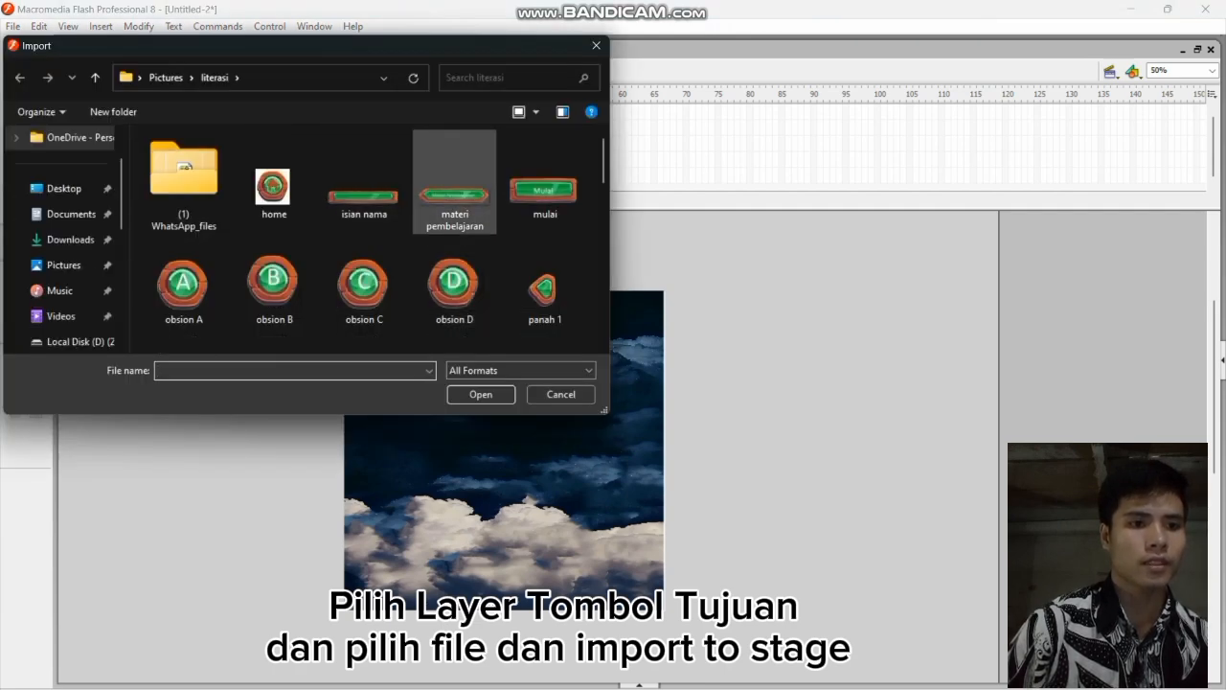
scroll(455, 192, "down", 3)
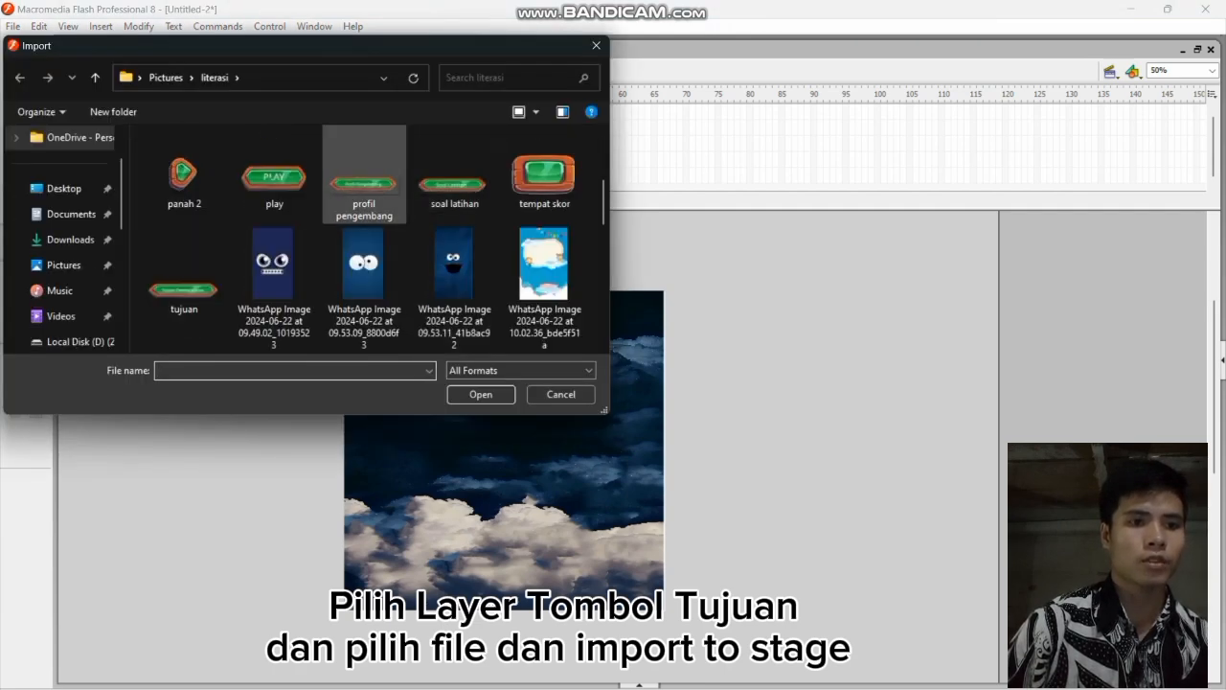
left_click(184, 278)
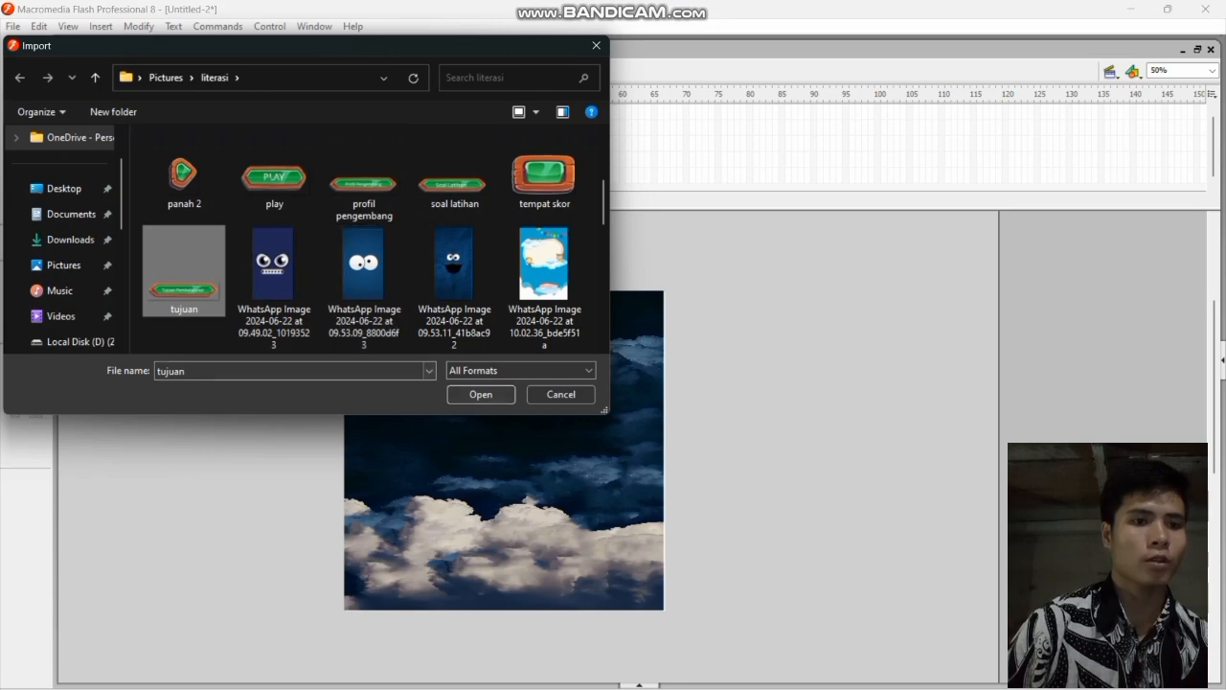
left_click(481, 393)
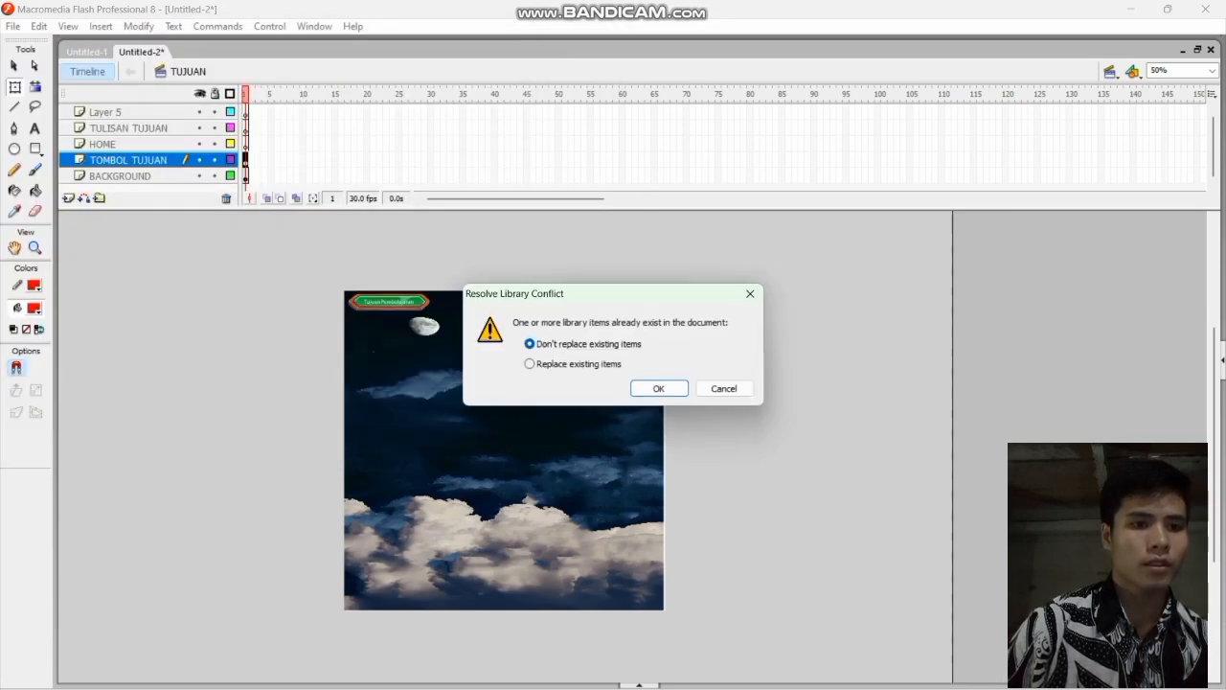
left_click(658, 388)
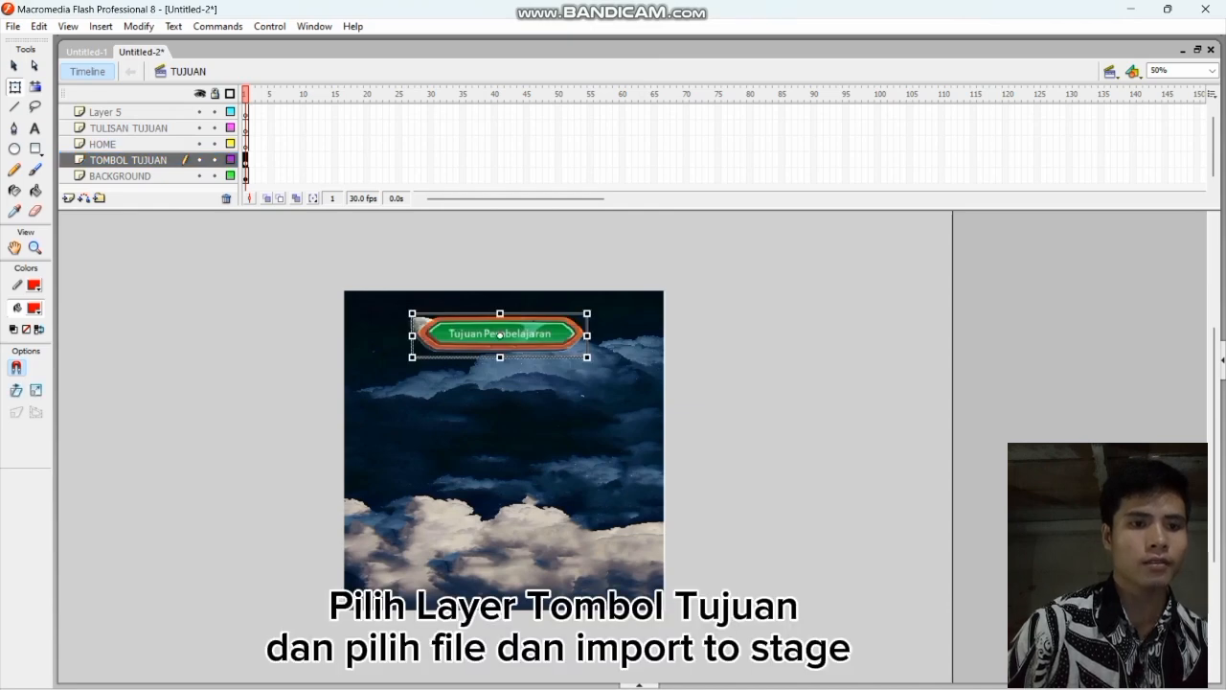
Step: Shift the Tujuan Pembelajaran banner slightly toward the right near the stage's upper edge and enlarge it a little in width and height
left_click_drag(479, 334, 489, 337)
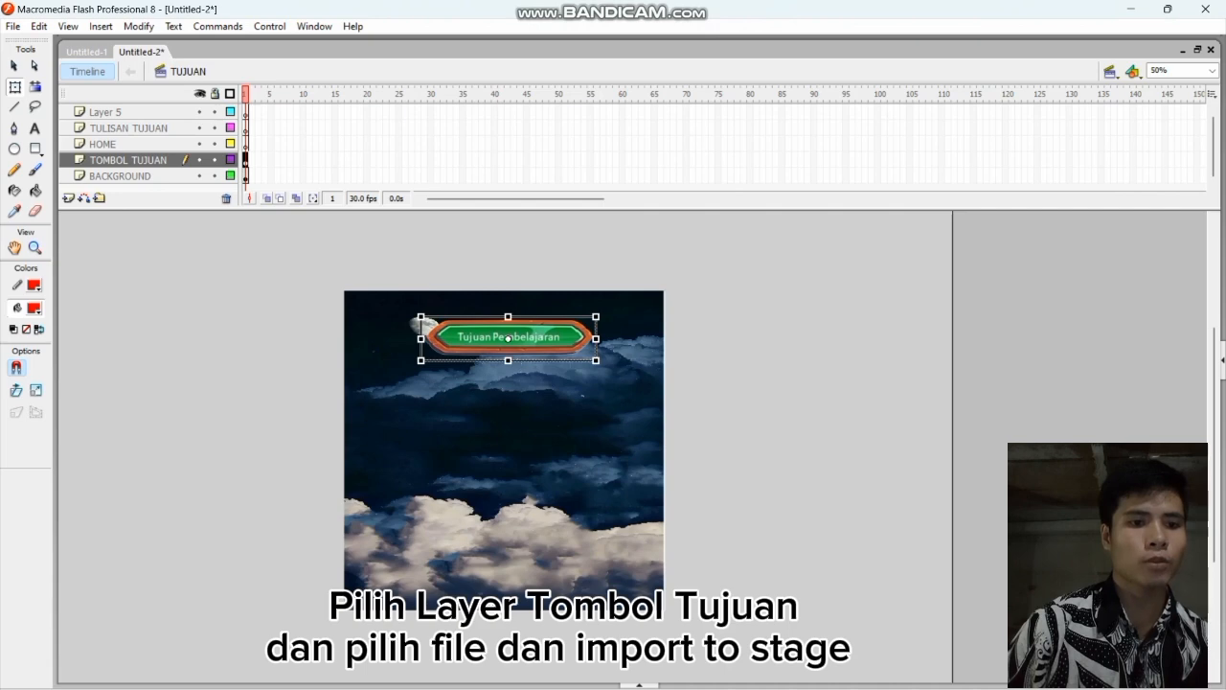
left_click_drag(596, 338, 605, 338)
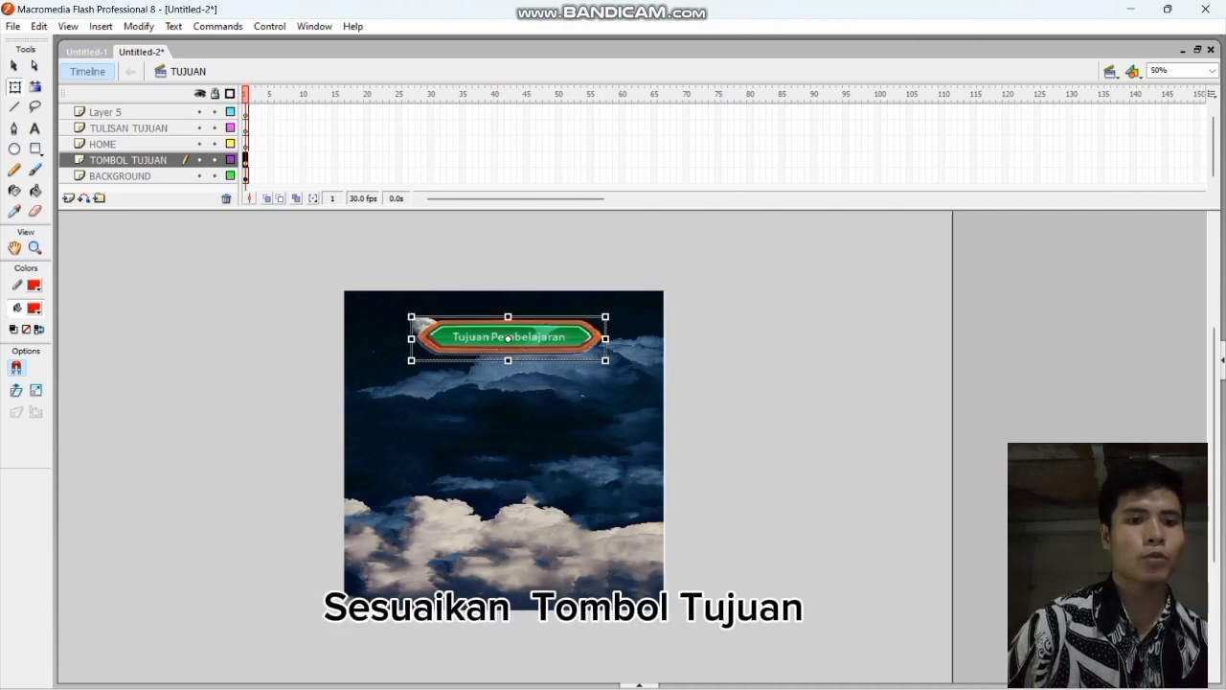
left_click_drag(508, 360, 508, 363)
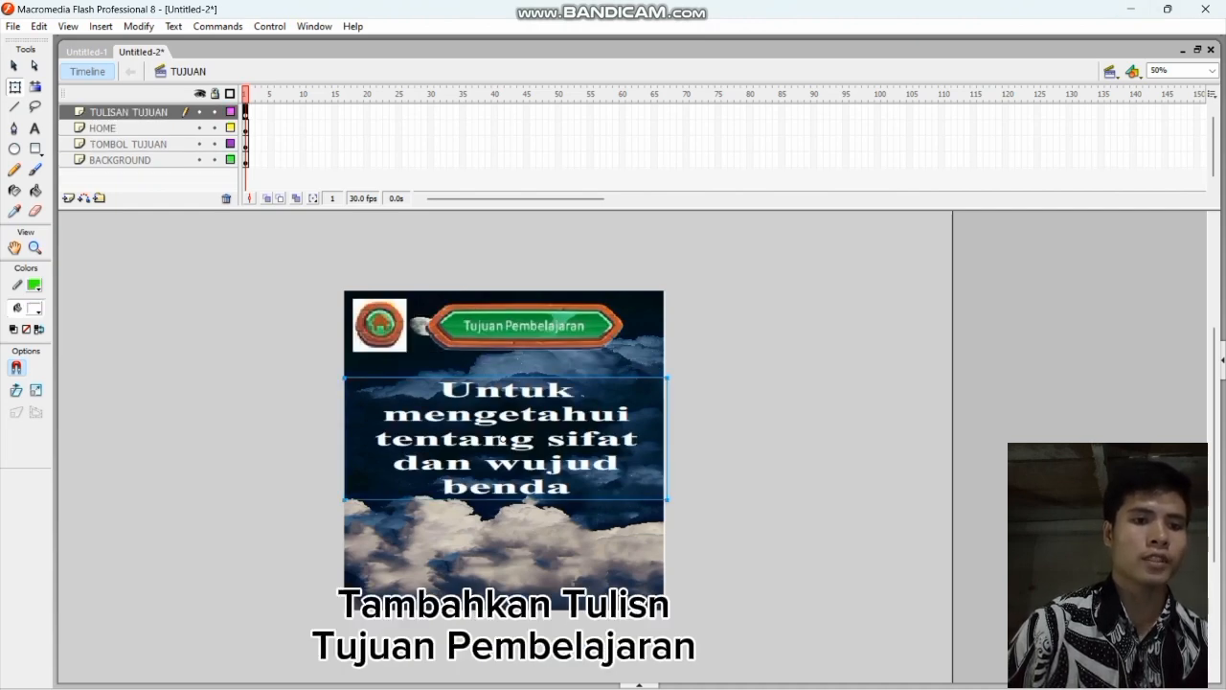
Step: Move the learning-objective text slightly upward, closer to the Tujuan Pembelajaran banner
mouse_move(500, 439)
left_mouse_down()
mouse_move(468, 431)
mouse_move(498, 434)
left_mouse_up()
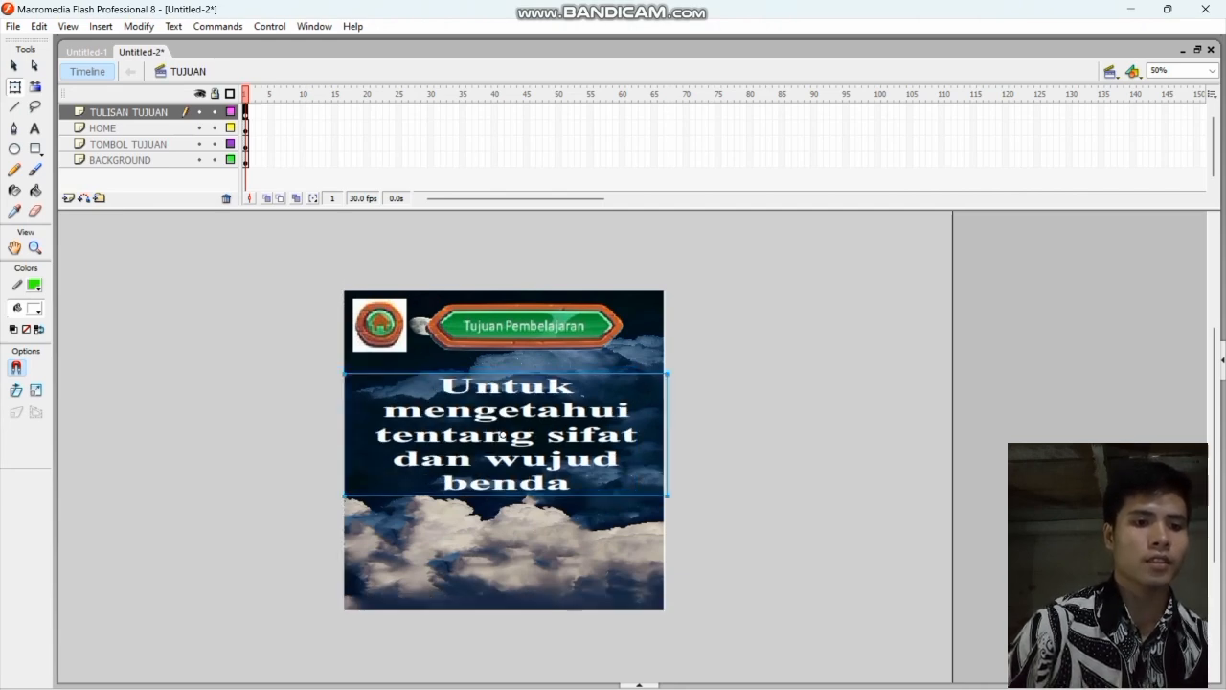
left_click(380, 325)
left_click(498, 436)
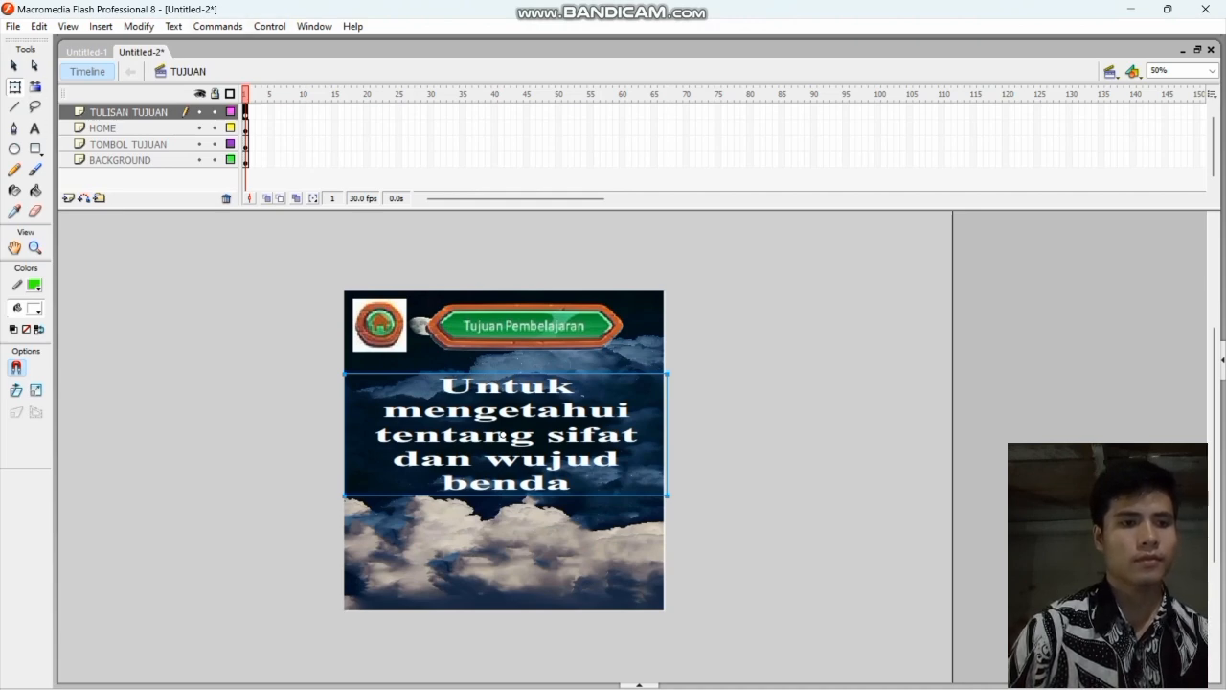
Step: Convert the home image on the HOME layer to a Button symbol, keeping the default name
left_click(14, 87)
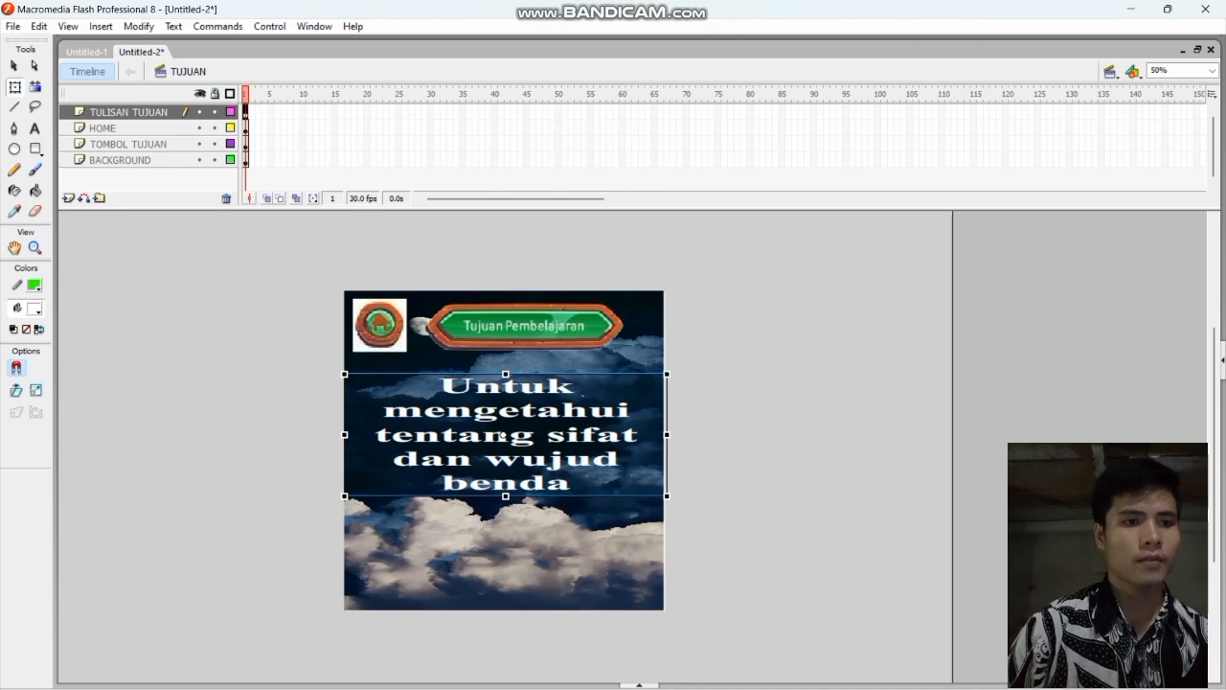
left_click(380, 325)
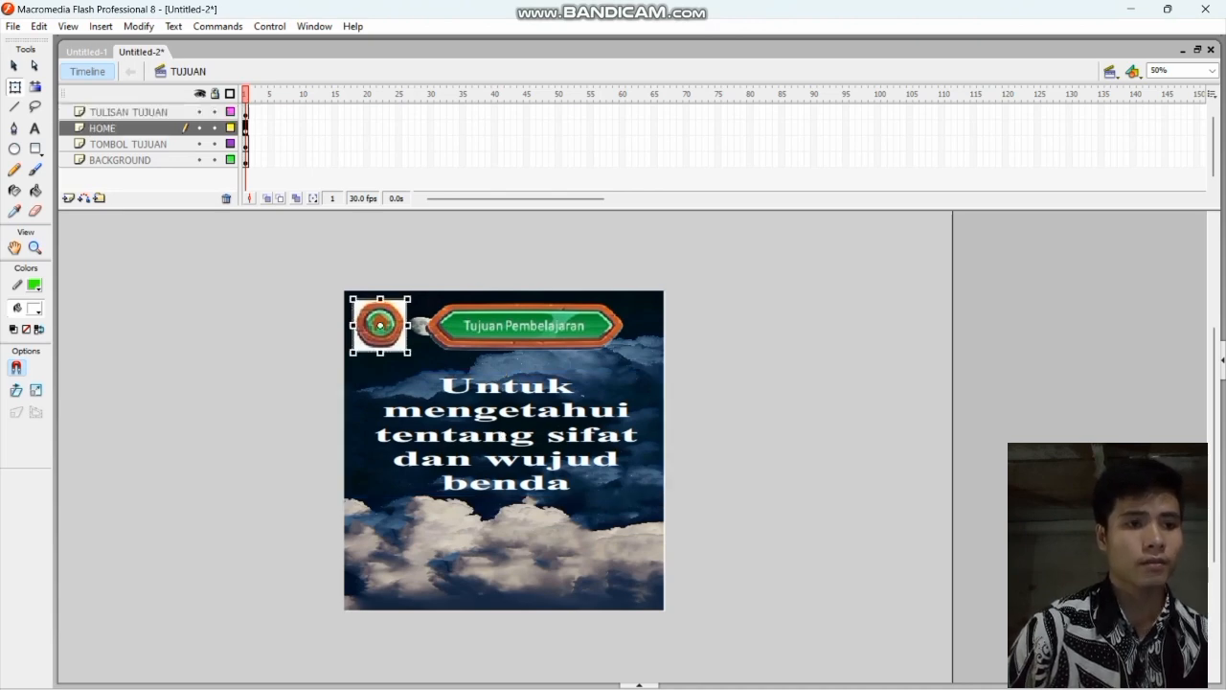
right_click(380, 325)
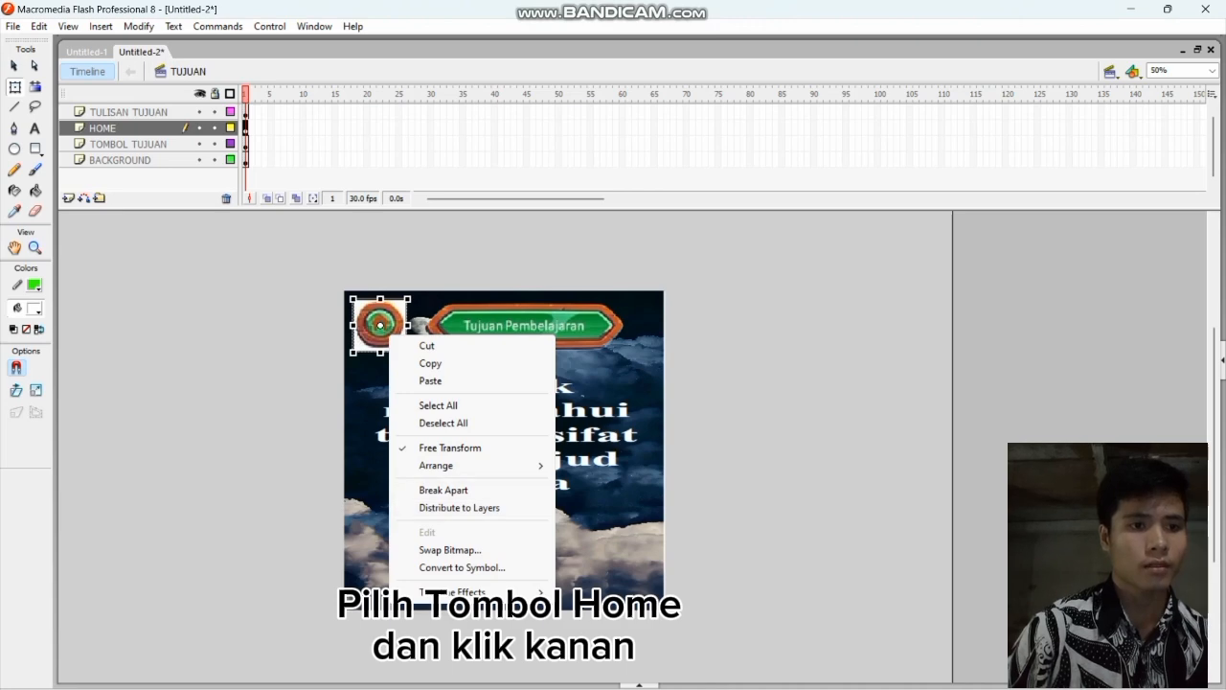
left_click(462, 567)
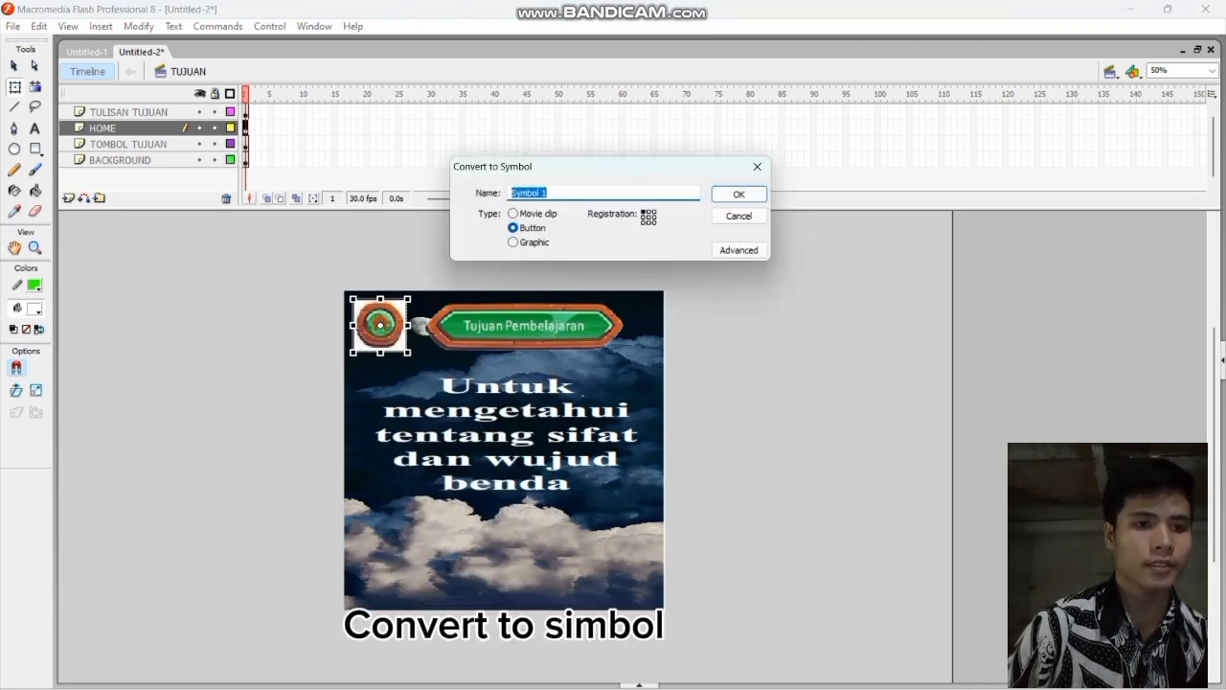
left_click(739, 195)
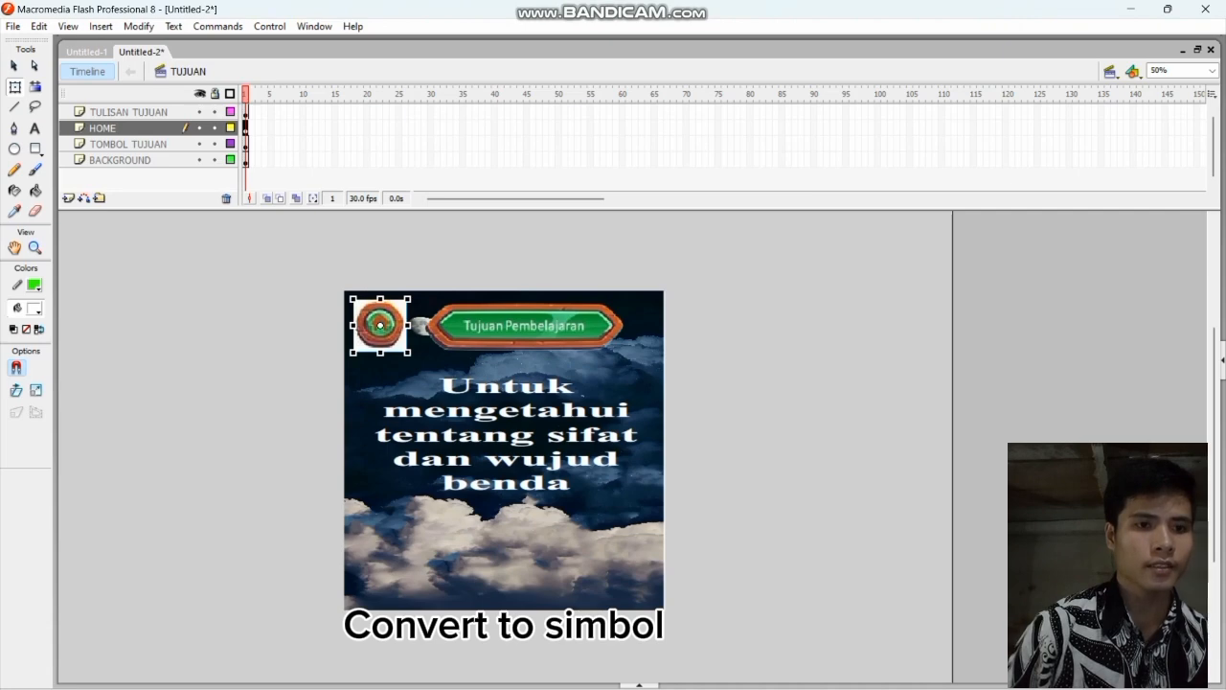
Step: Open the home button symbol for editing and insert keyframes in its Over and Down frames
double_click(379, 325)
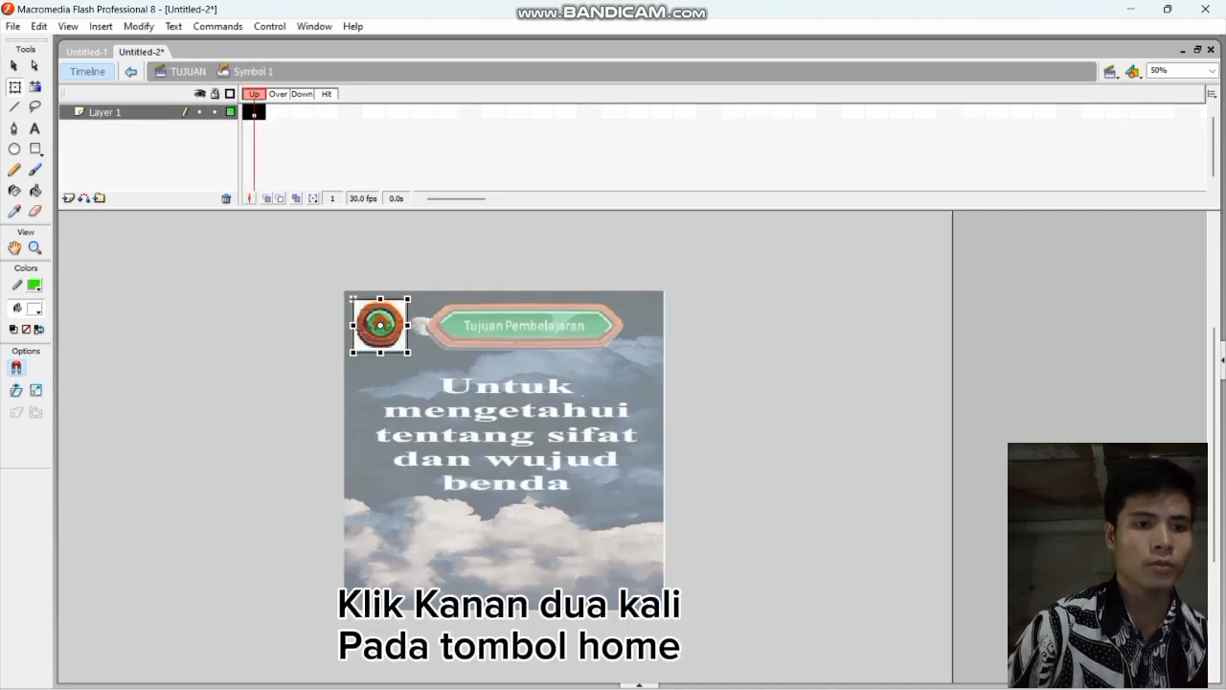
left_click_drag(271, 112, 284, 112)
right_click(283, 112)
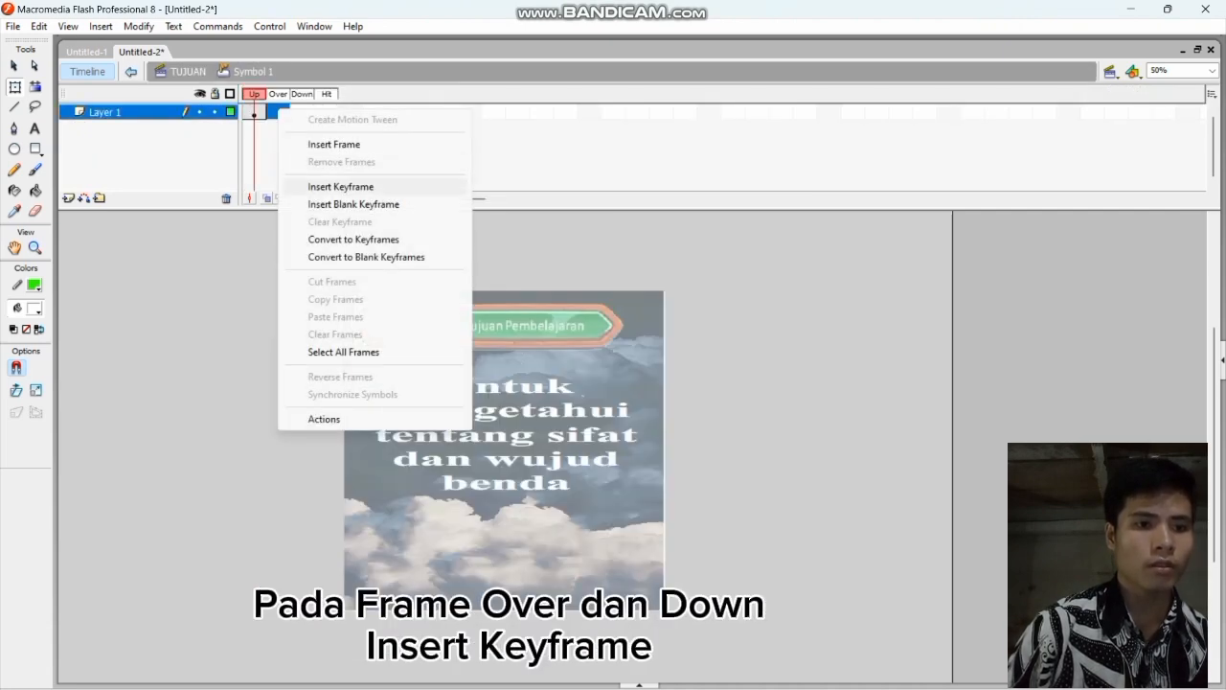
left_click(355, 183)
right_click(309, 113)
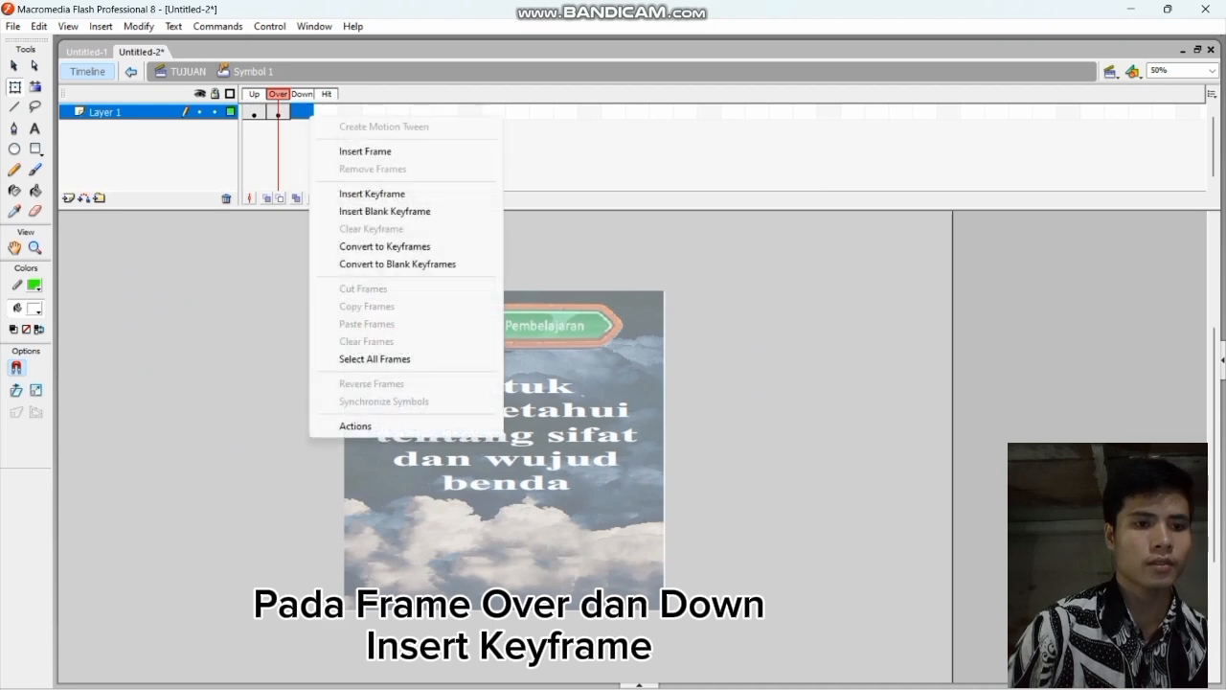
left_click(369, 194)
right_click(305, 113)
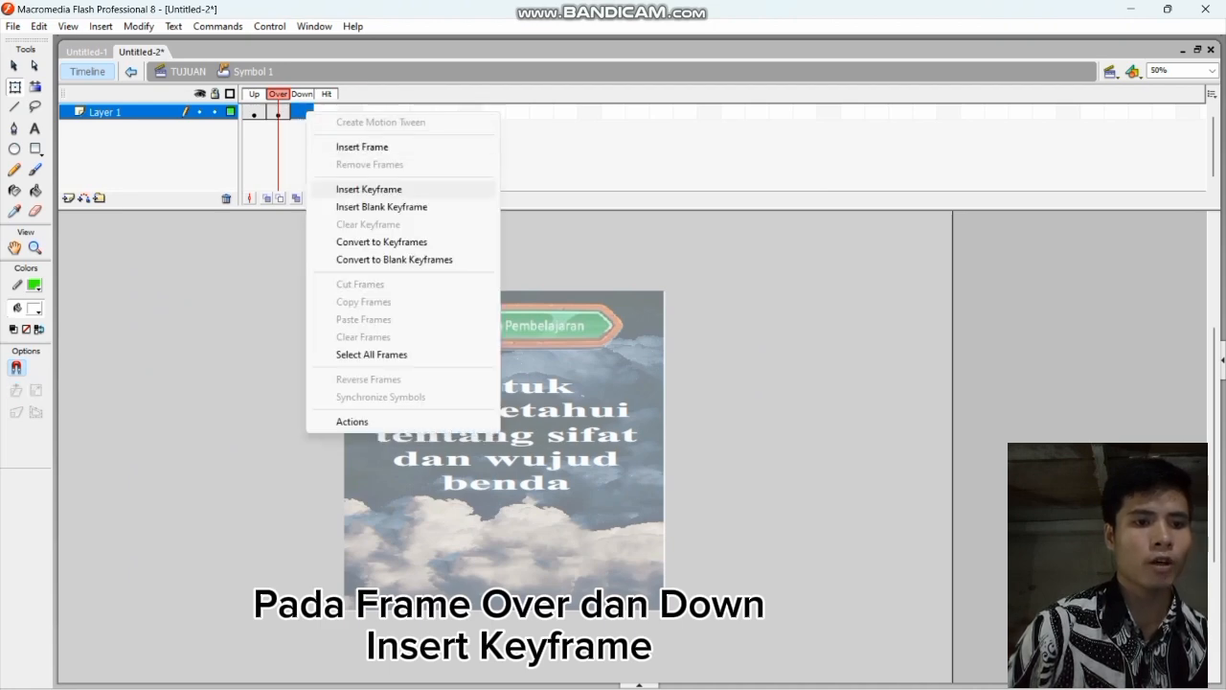
left_click(369, 189)
Step: Enlarge the home image slightly about its centre in the Over frame and return to the TUJUAN scene
left_click(278, 112)
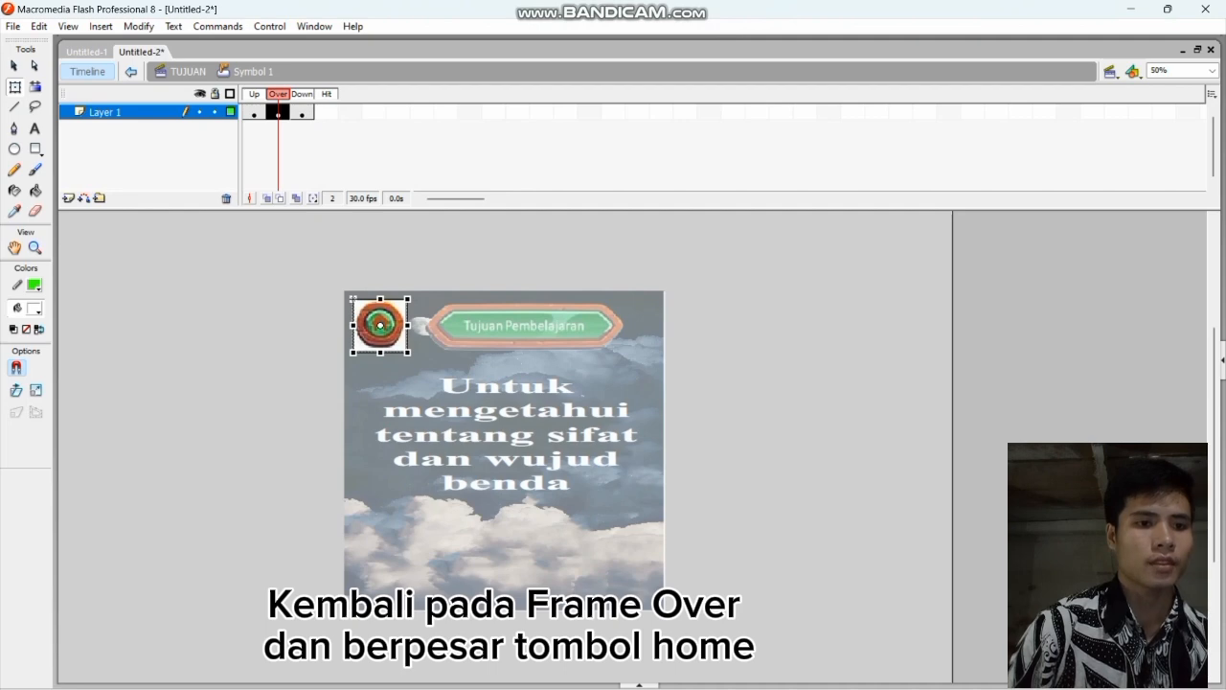
left_click_drag(407, 353, 409, 354)
left_click_drag(352, 299, 343, 290)
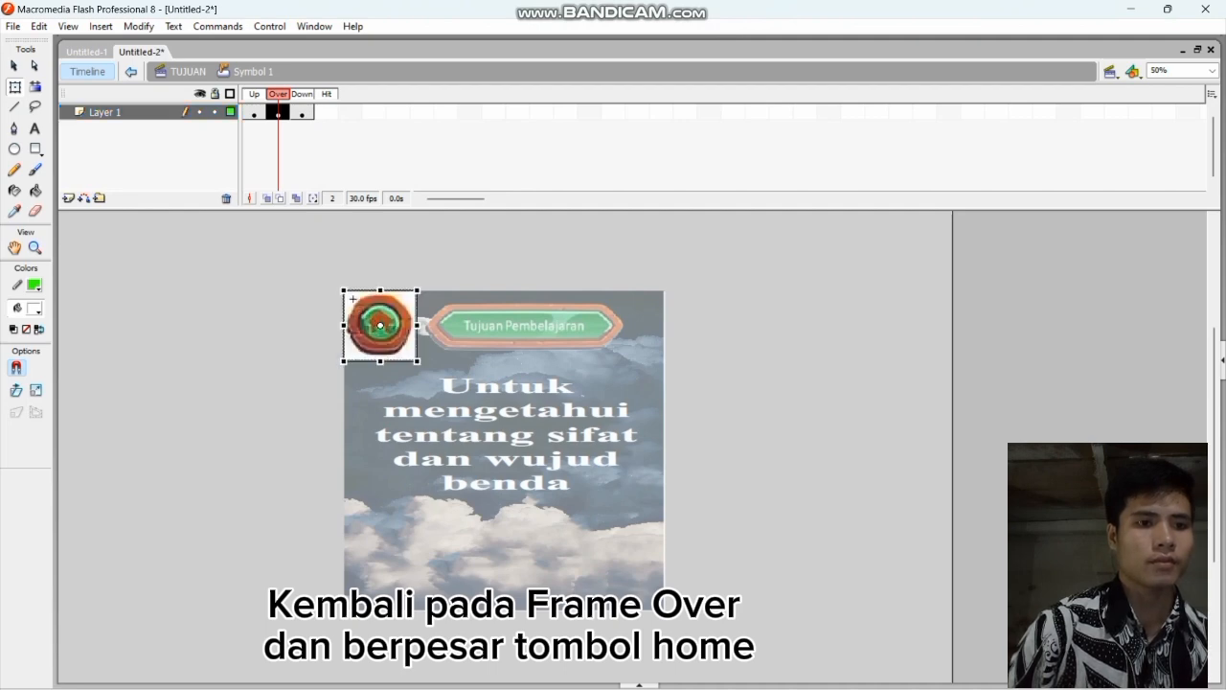
left_click(130, 71)
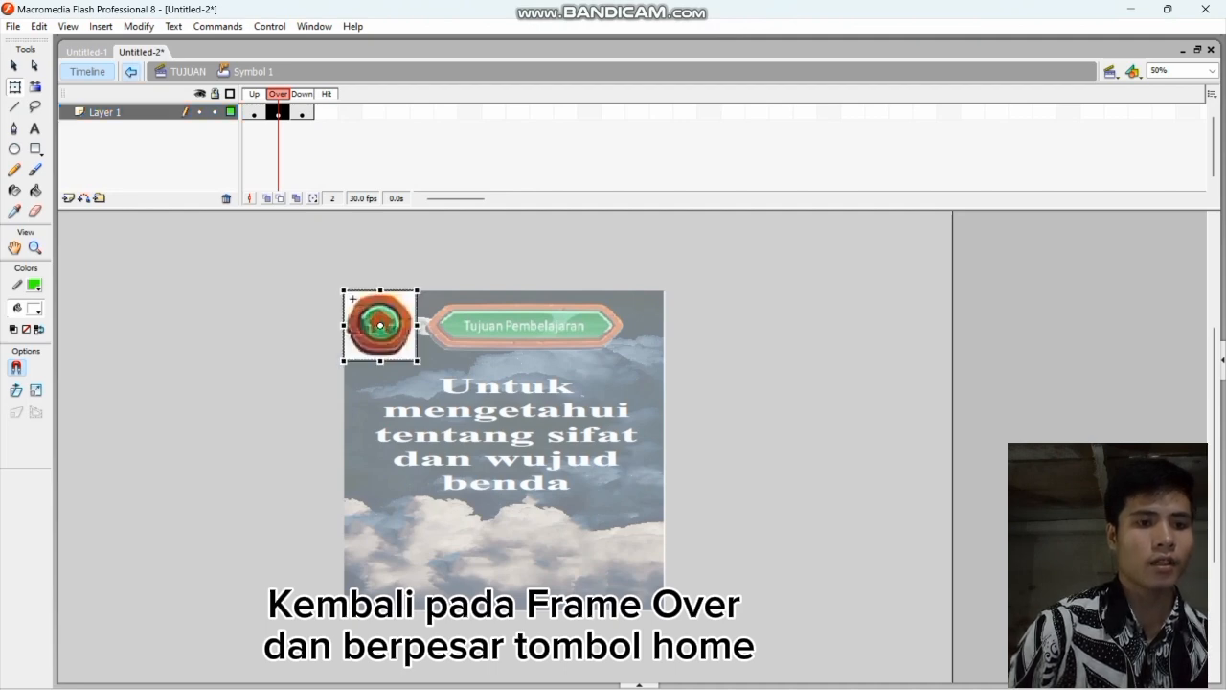
Step: Test the TUJUAN scene to check the banner, text and home button, and close the preview
left_click(269, 26)
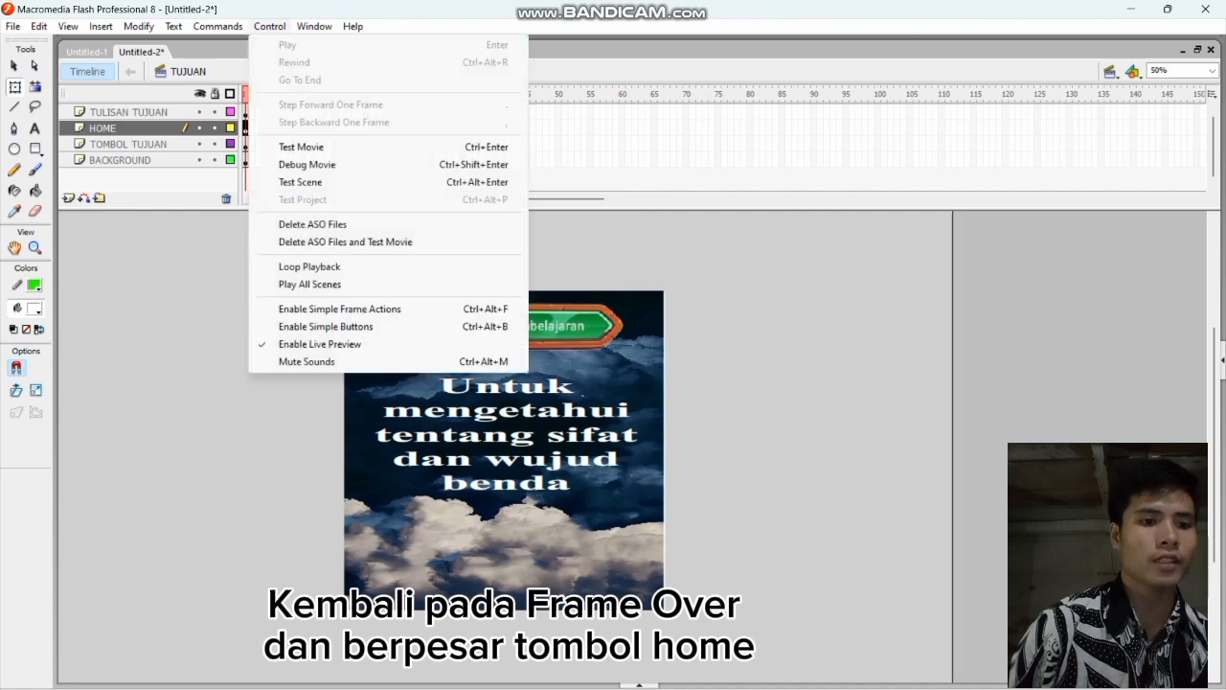
left_click(300, 181)
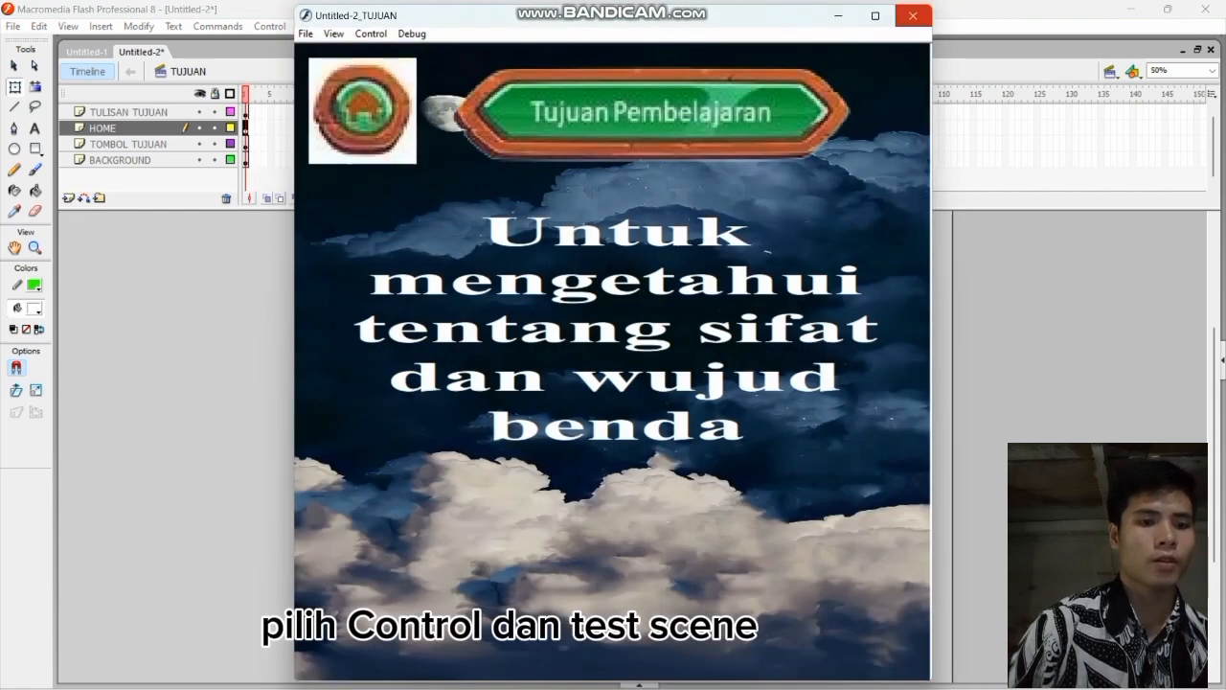
left_click(913, 15)
Step: Switch to the MATERI scene and rename its Layer 1 as background
left_click(1110, 71)
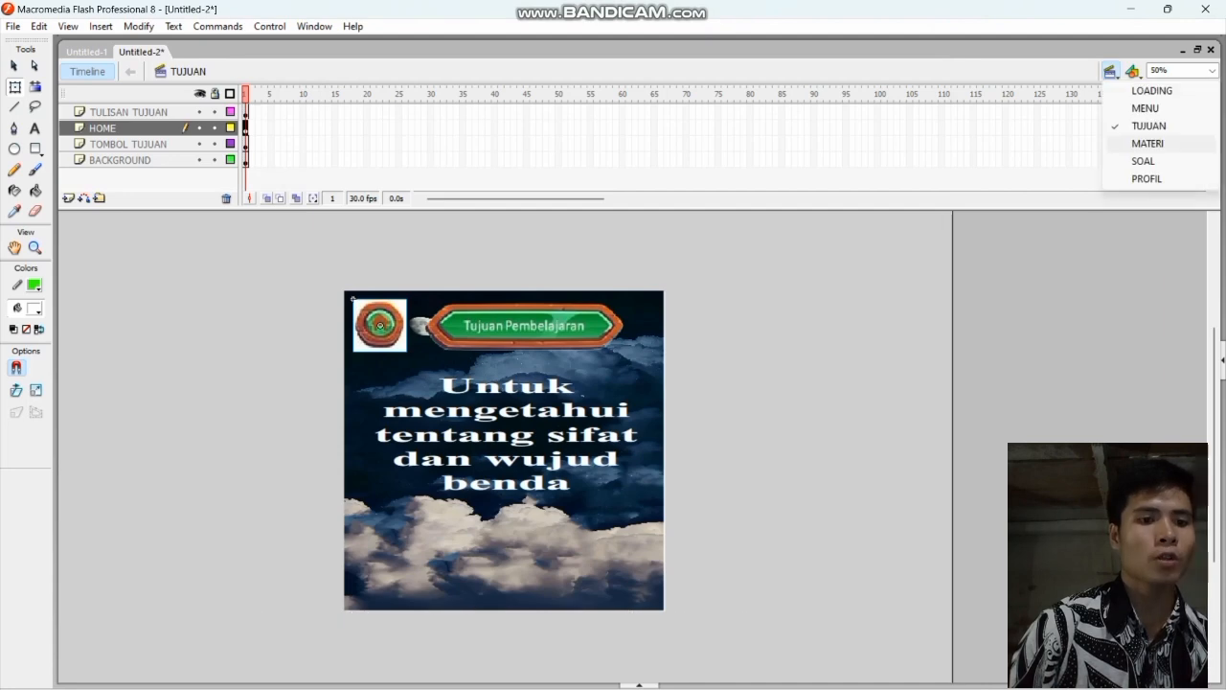
left_click(1147, 143)
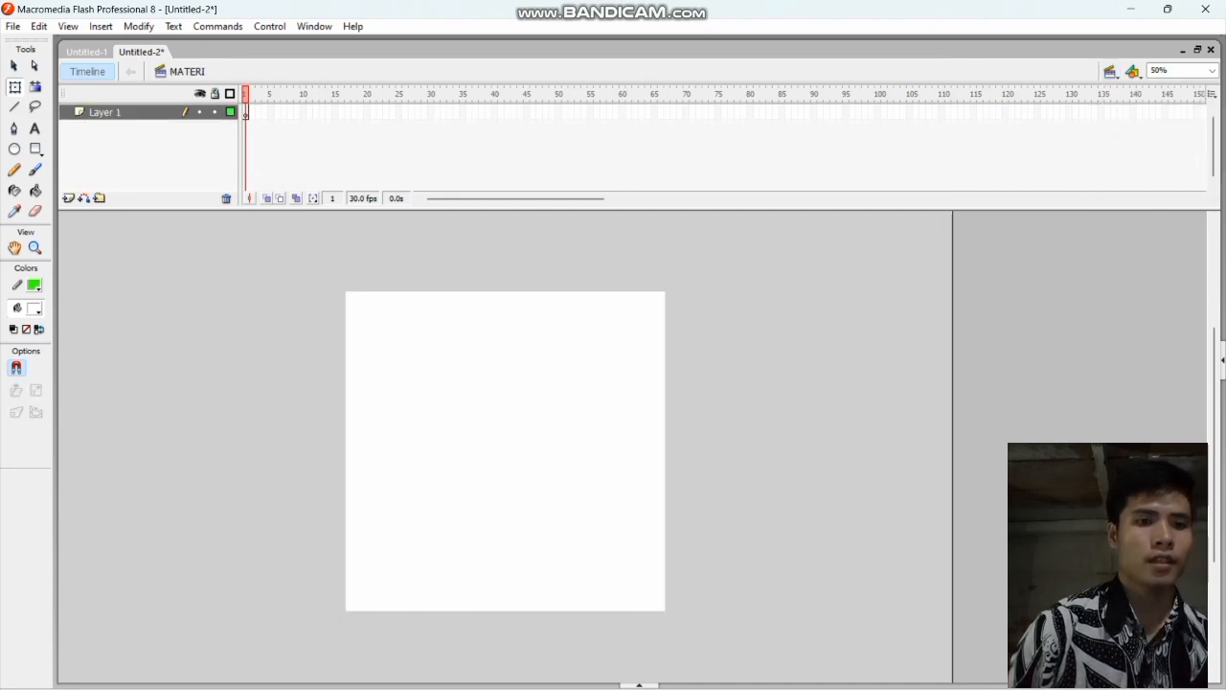
double_click(105, 112)
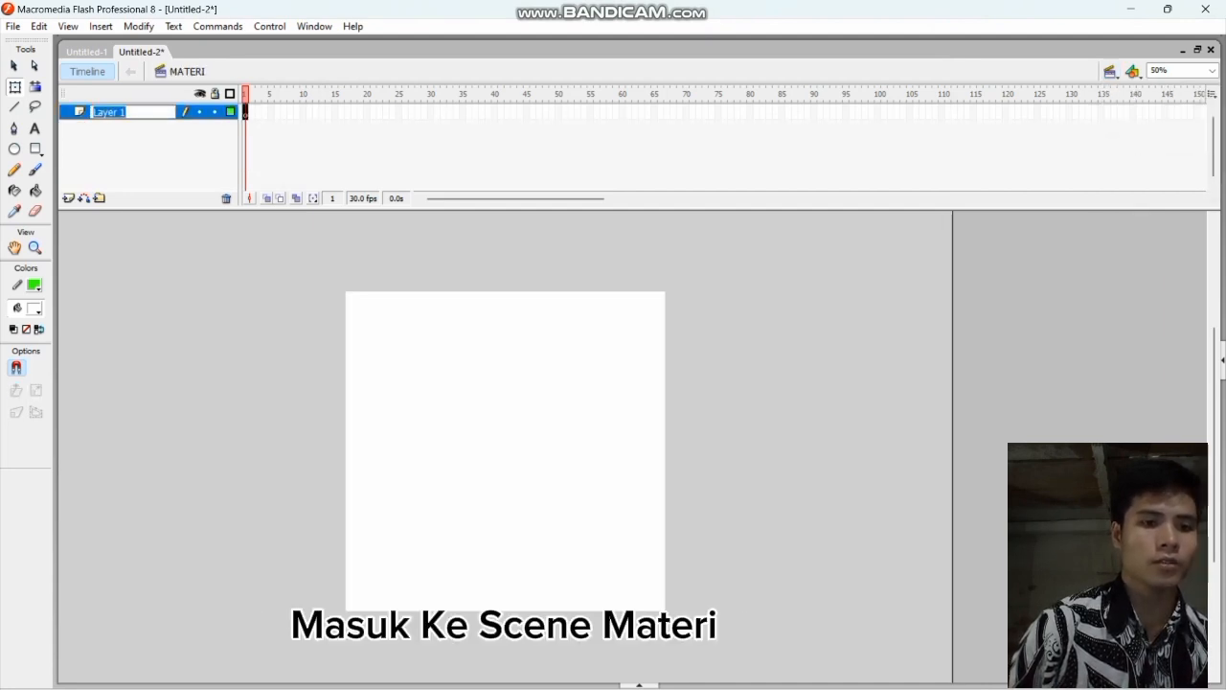
type("back")
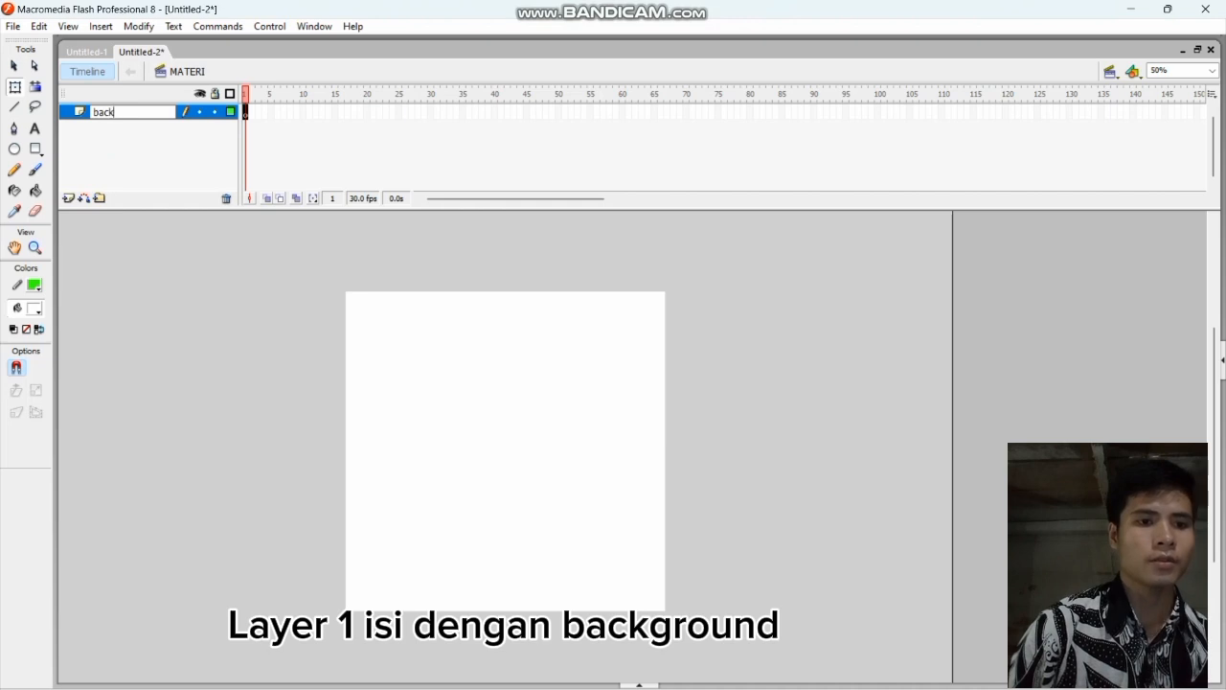
type("ground")
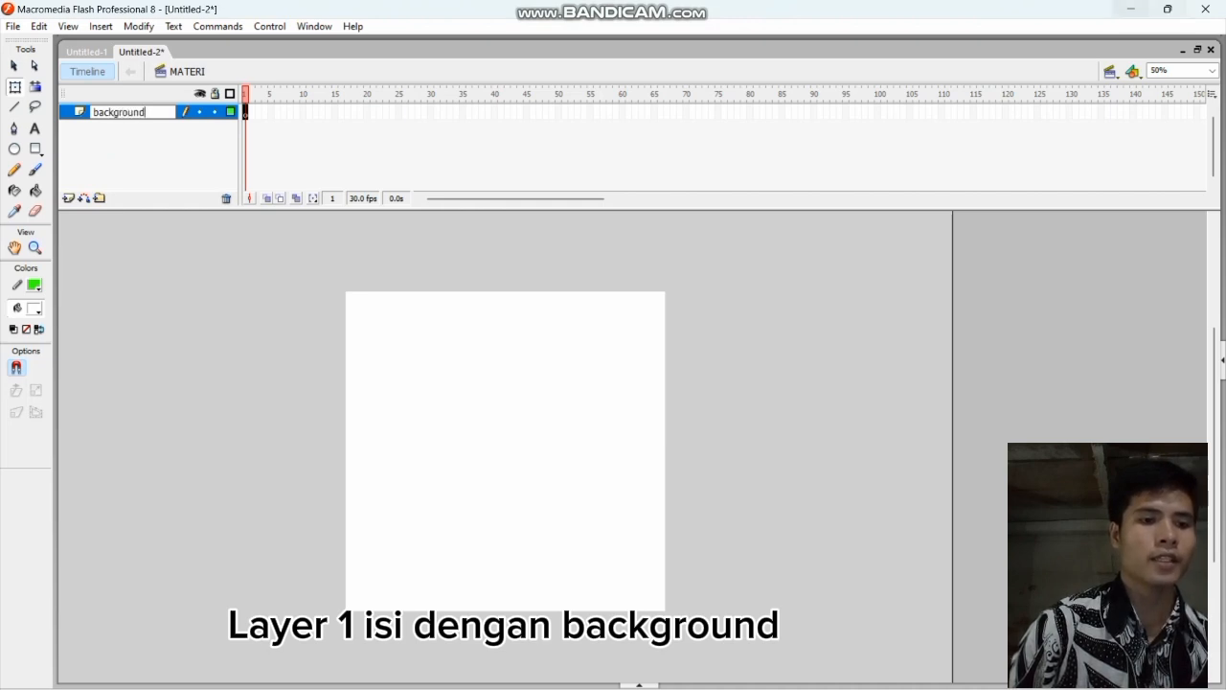
Step: Insert a new layer above background and name it tombol materi
left_click(68, 199)
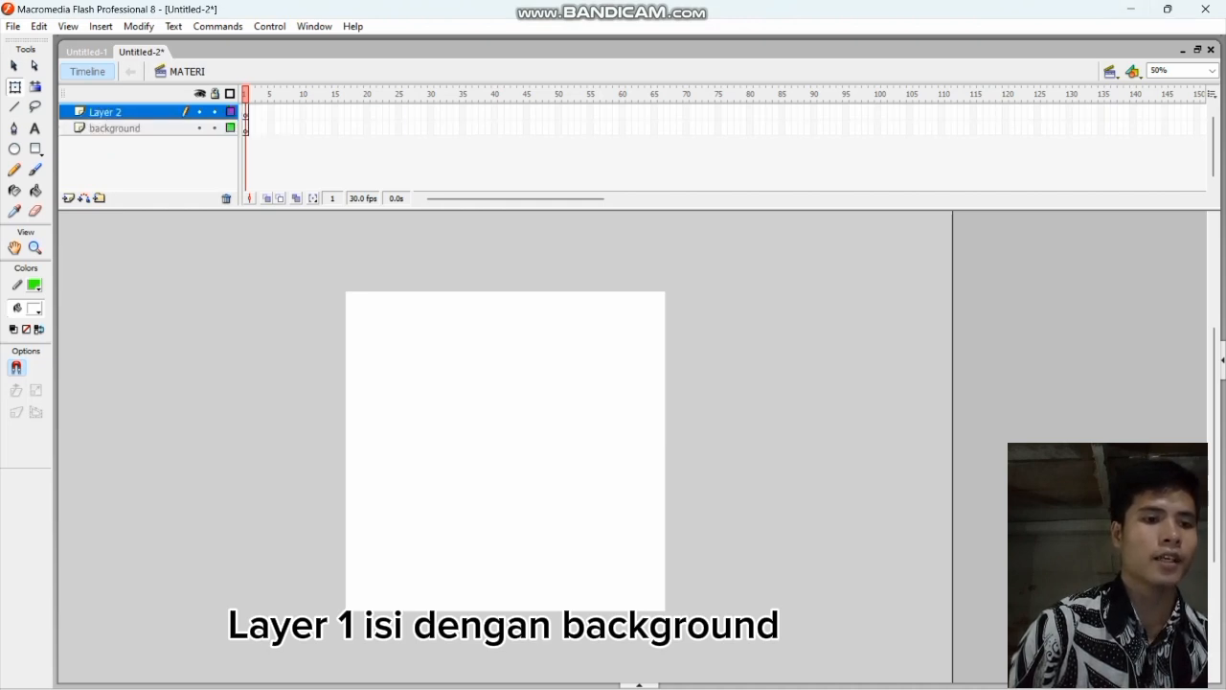
double_click(110, 113)
type("t")
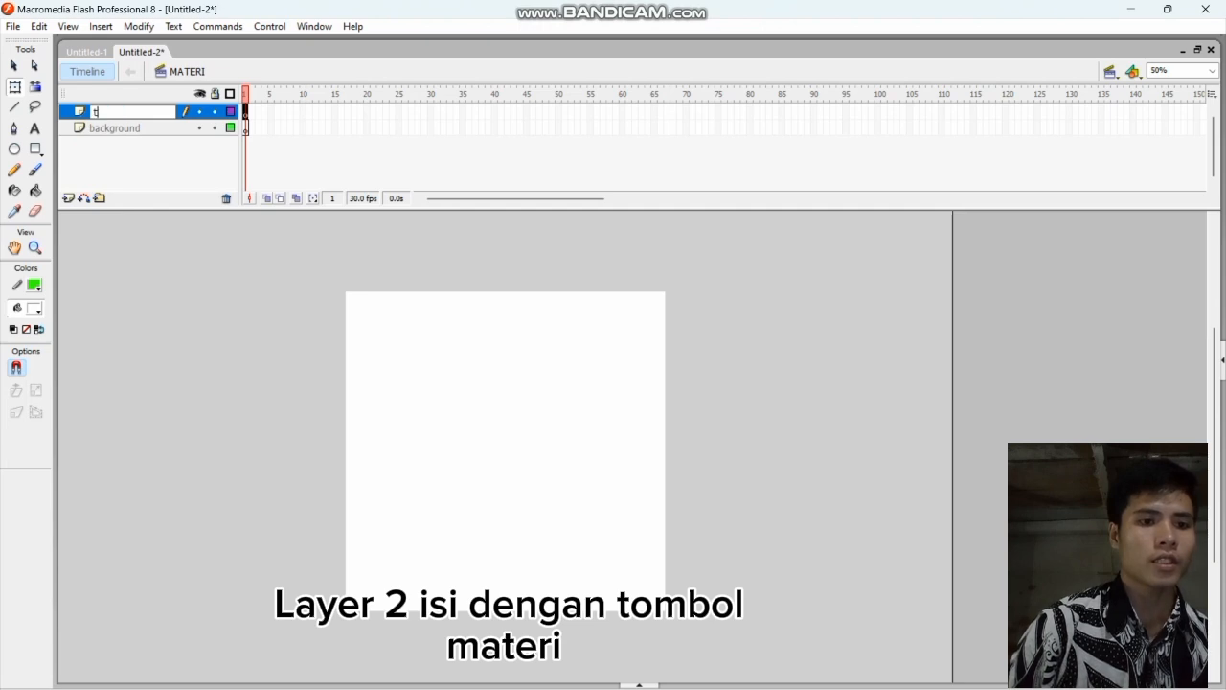
type("ombol")
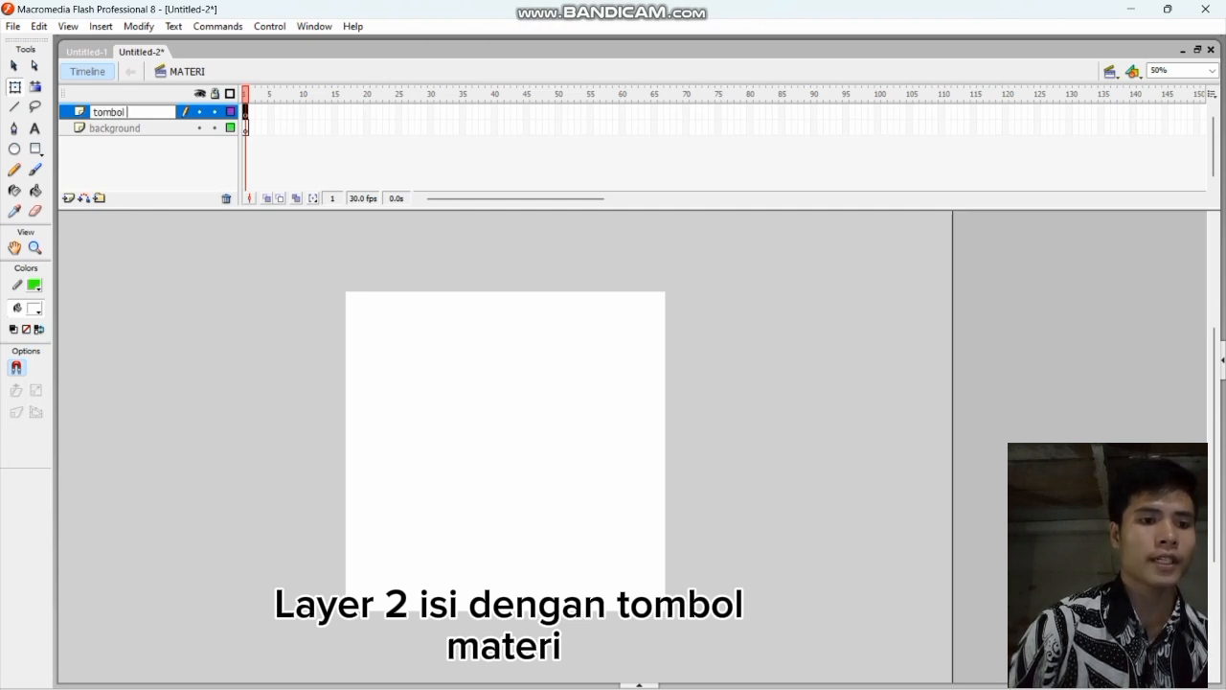
type(" materi")
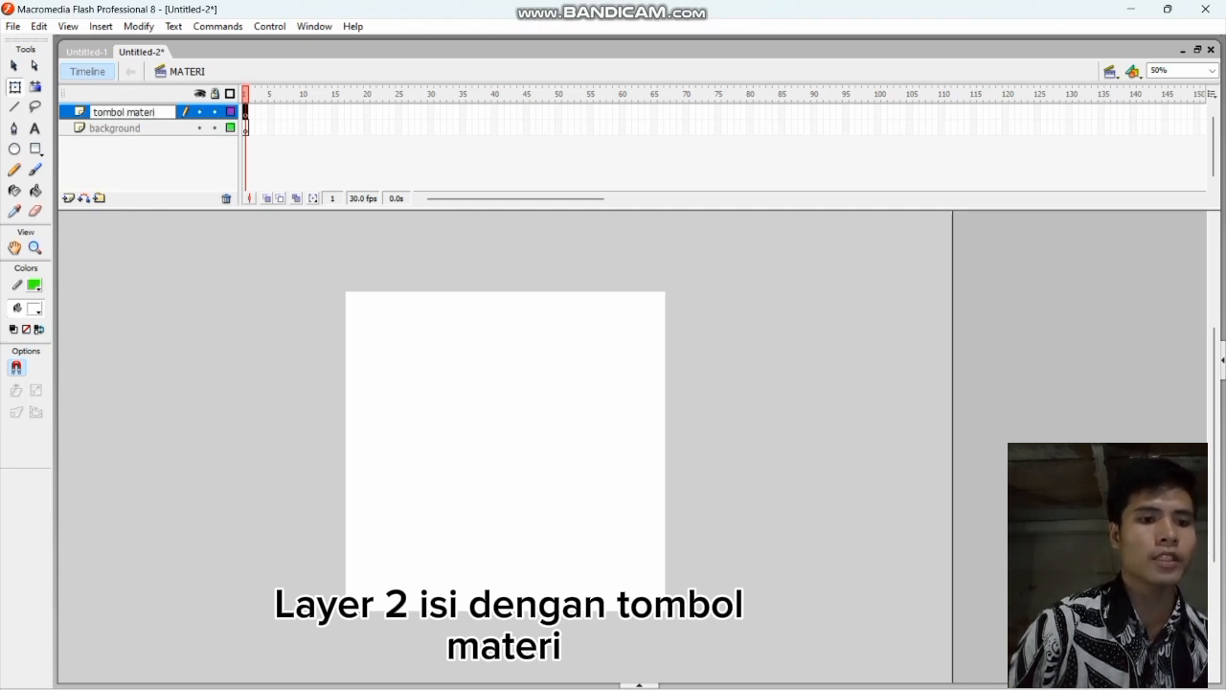
Step: Insert a new layer above tombol materi and name it home
key("Return")
left_click(68, 198)
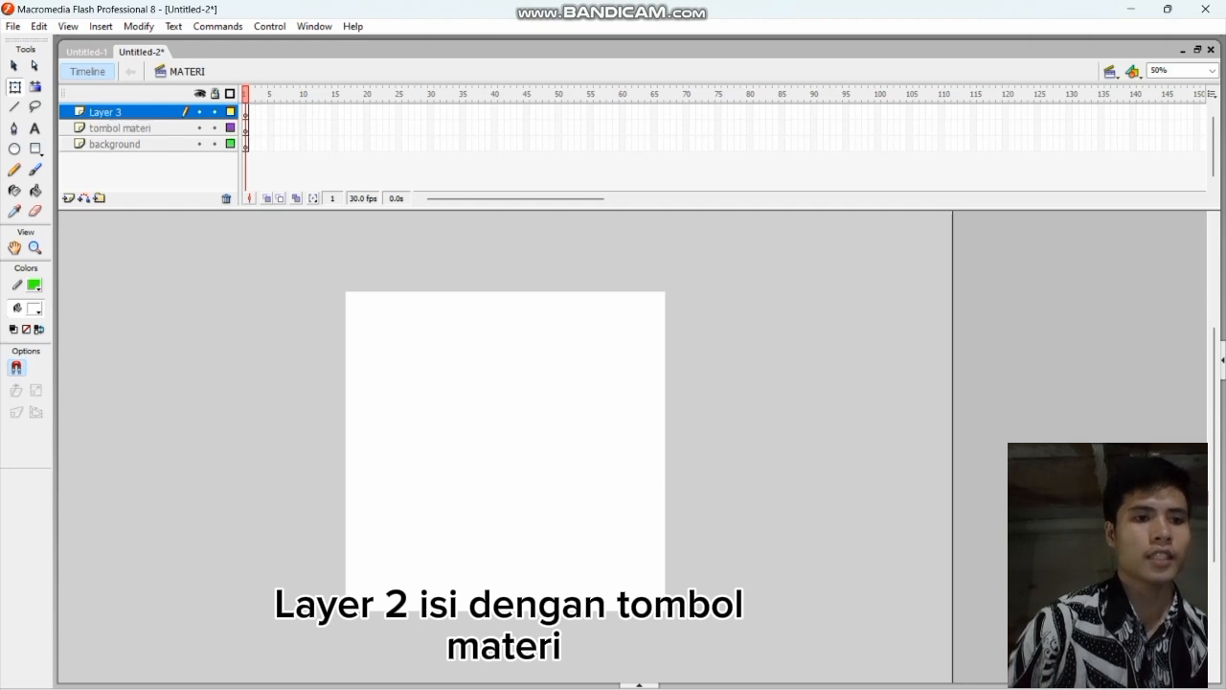
double_click(107, 112)
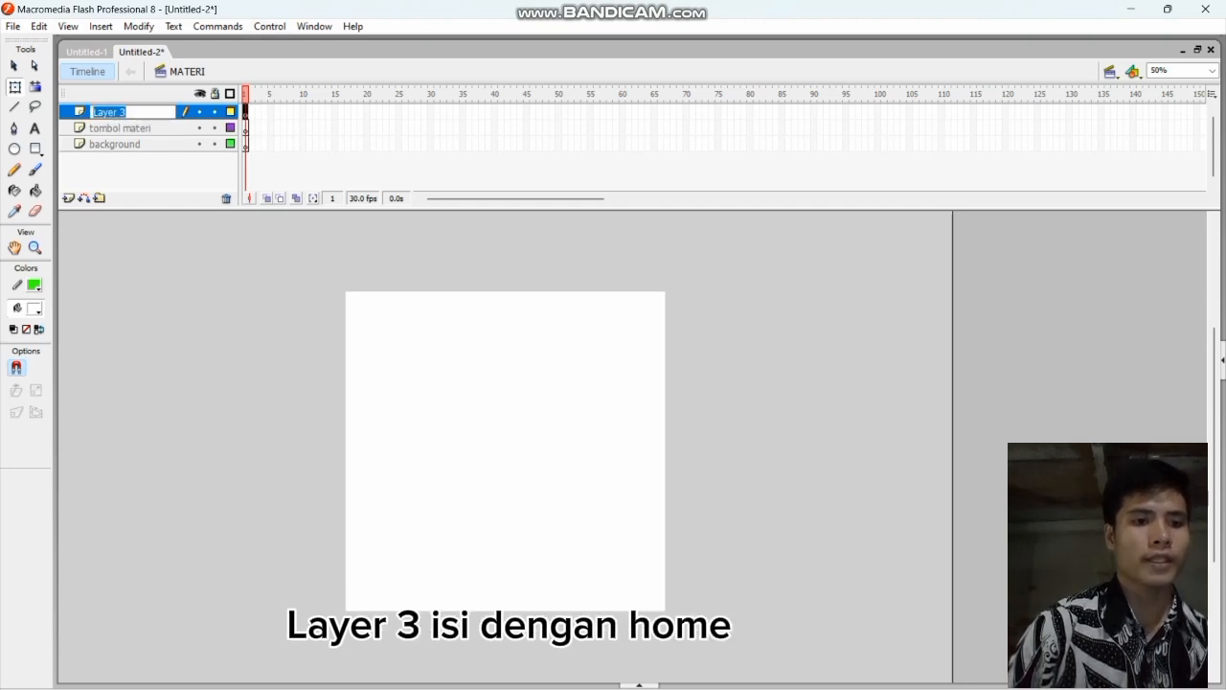
type("t")
type("home")
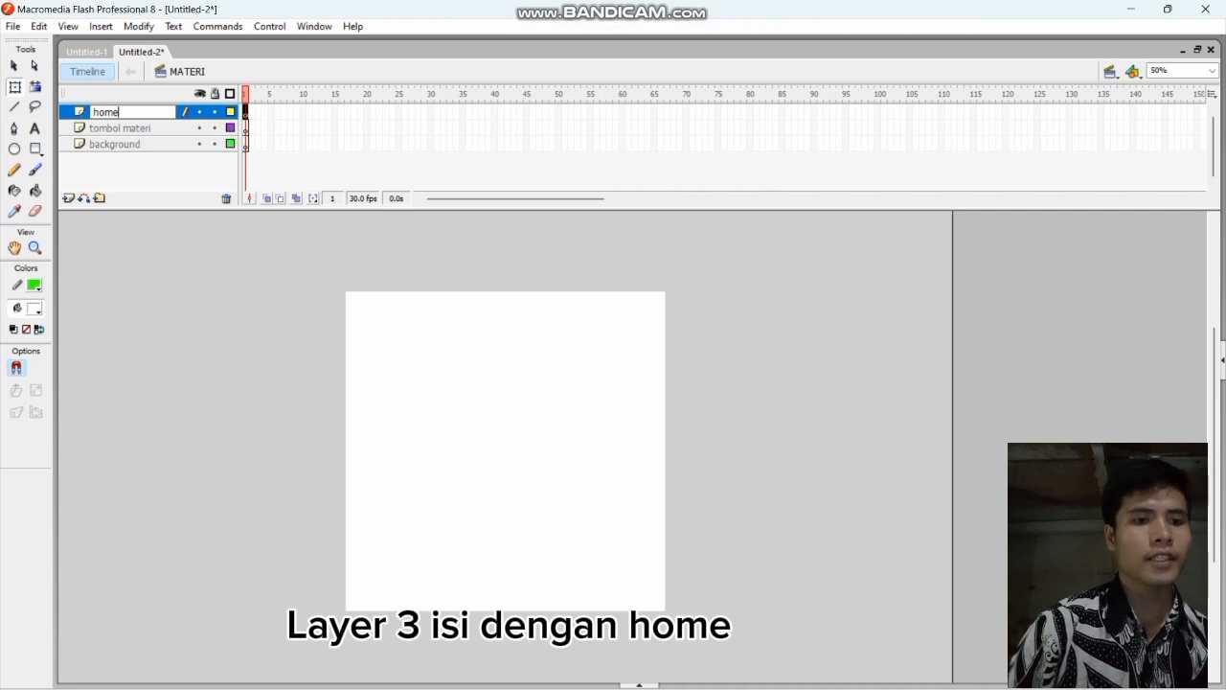
key("Return")
Step: Insert a new layer above home and name it tulisan materi
left_click(68, 198)
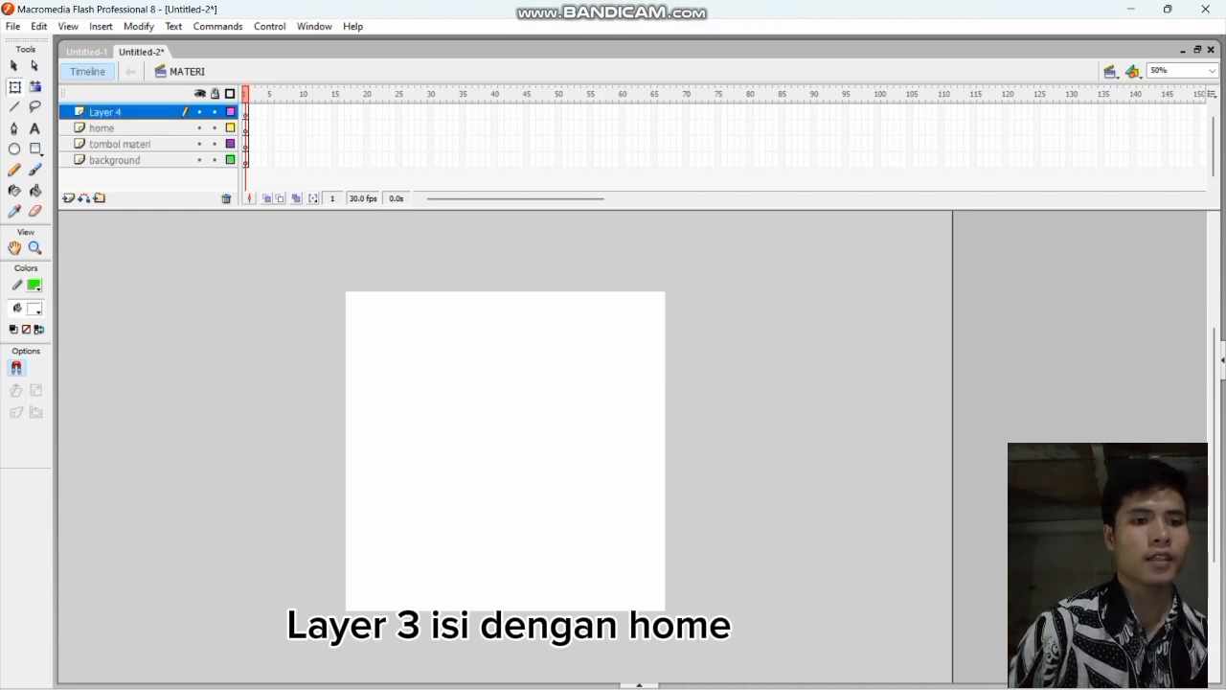
double_click(113, 112)
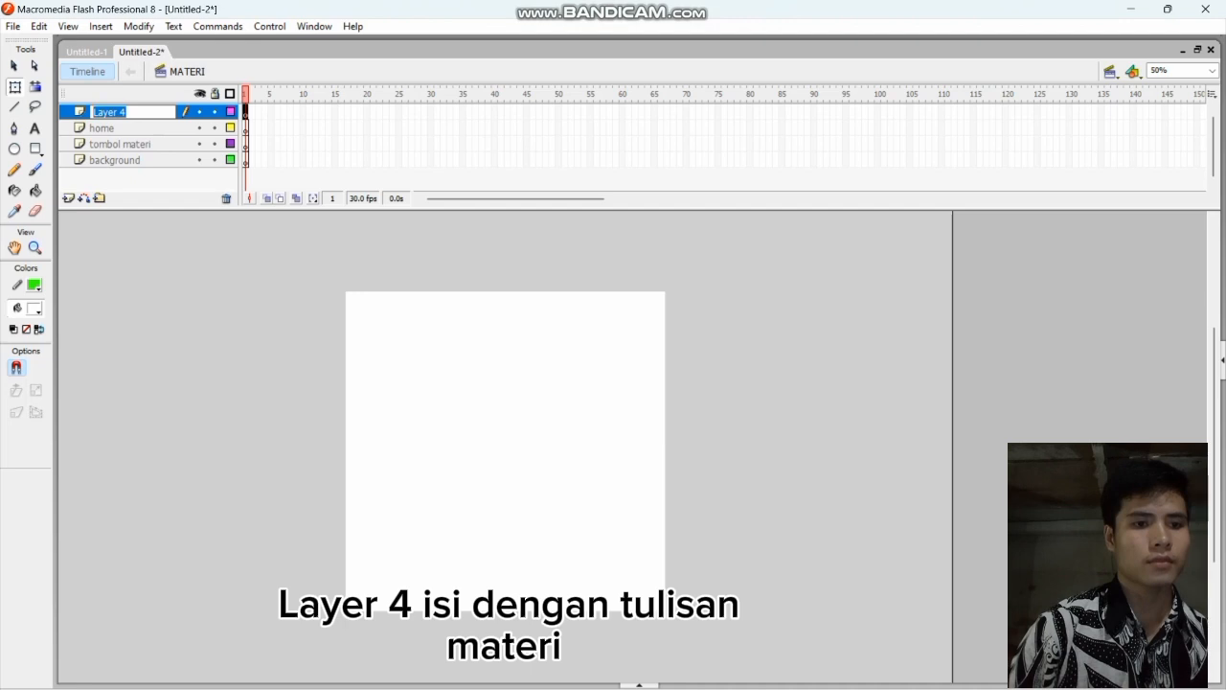
key("BackSpace")
type("tul")
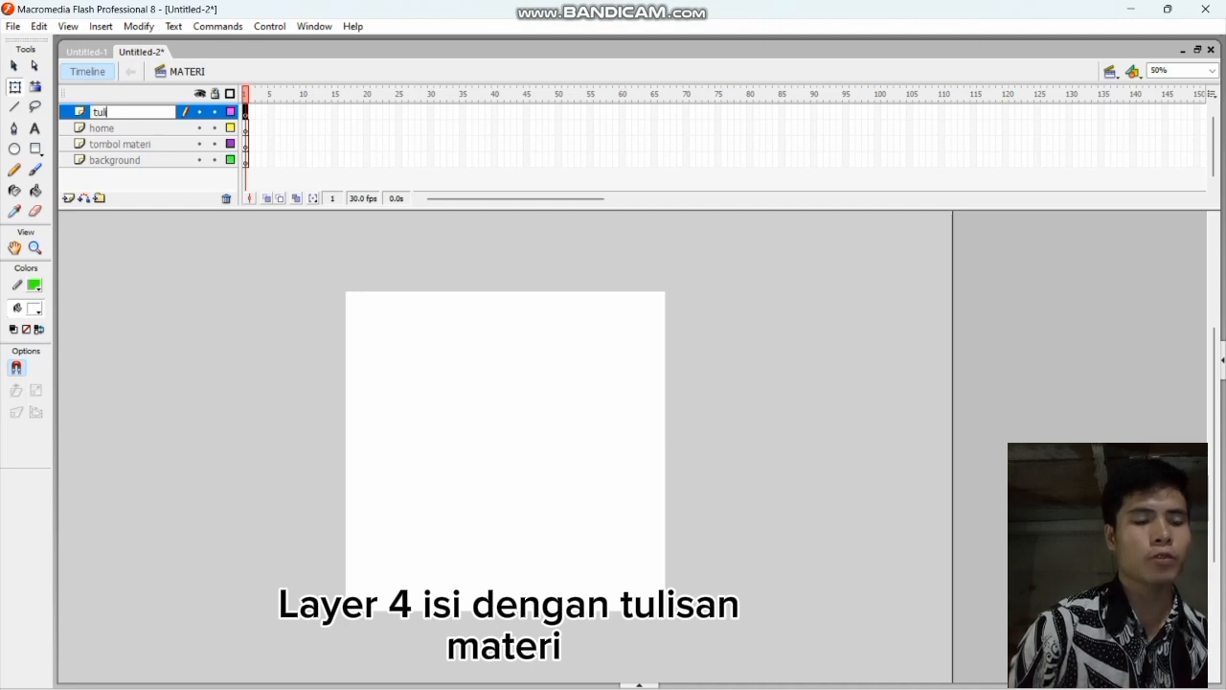
type("isan materi")
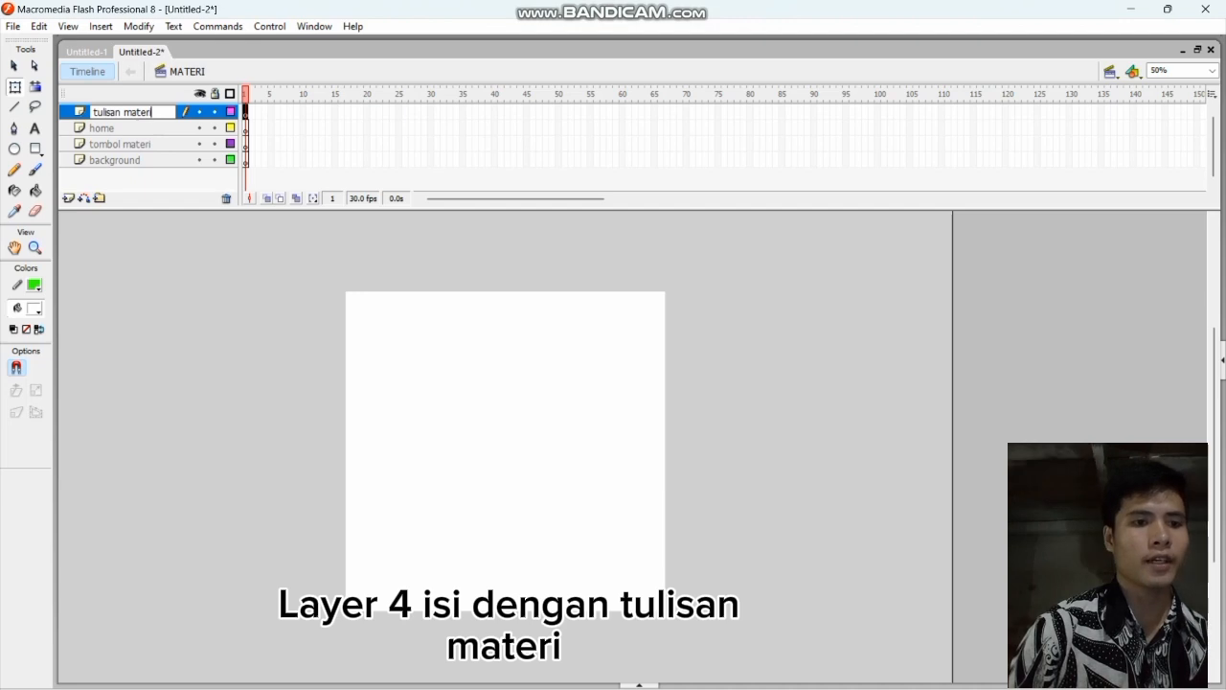
key("Return")
Step: Set the night-sky image on the background layer to width 800, height 800, X 800 and Y 800
left_click(115, 160)
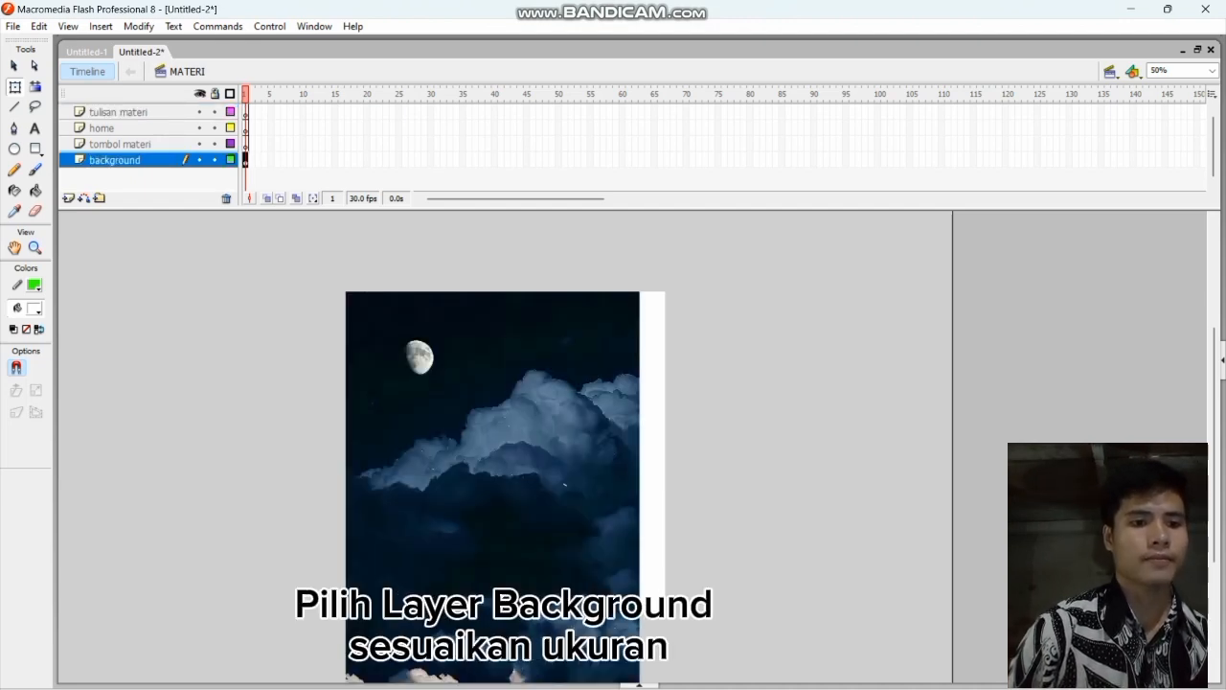
left_click_drag(129, 657, 105, 657)
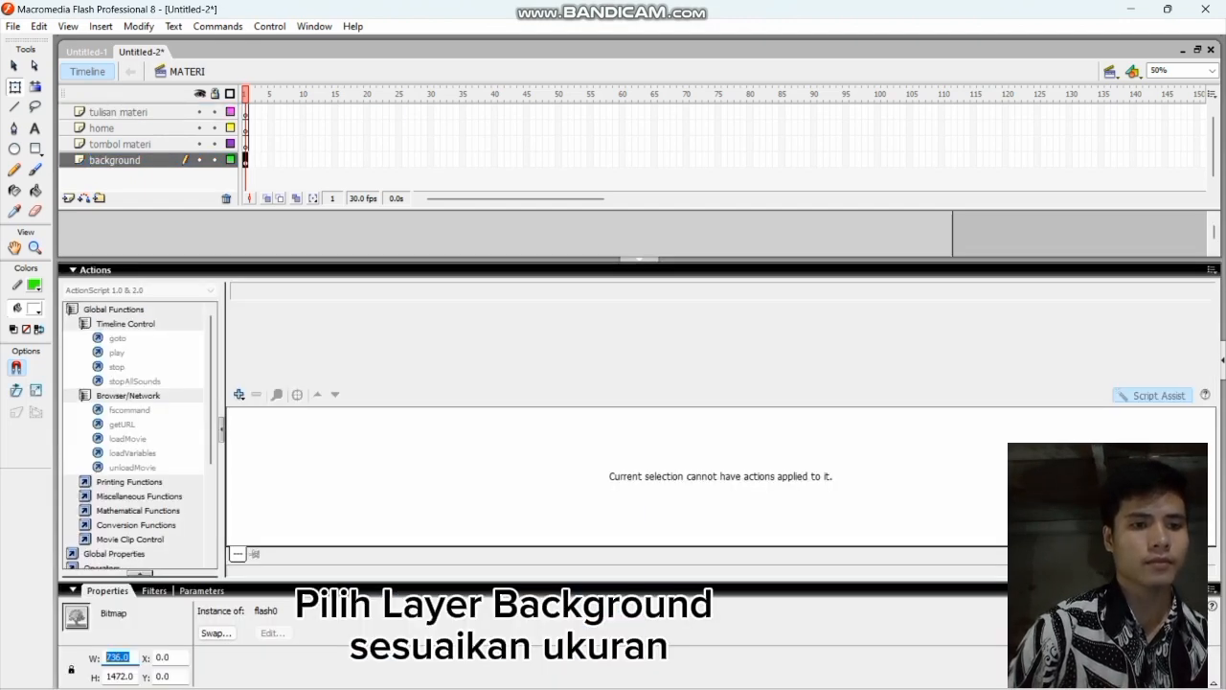
type("800")
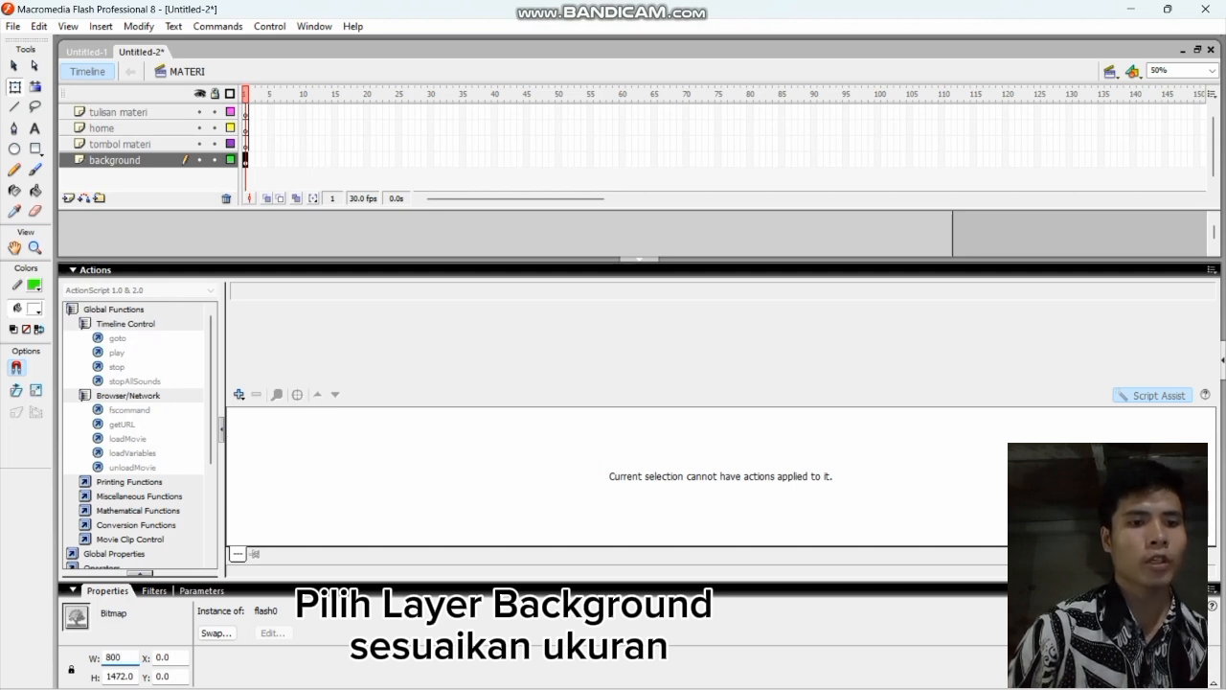
key("Tab")
type("8")
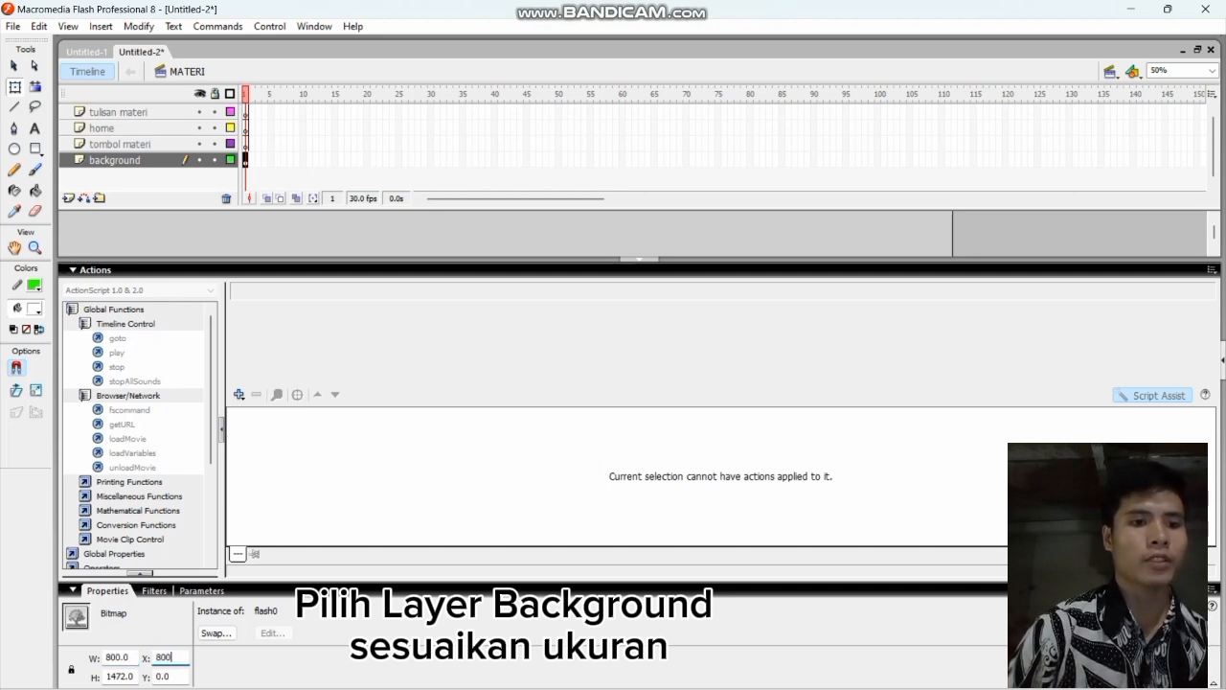
key("Tab")
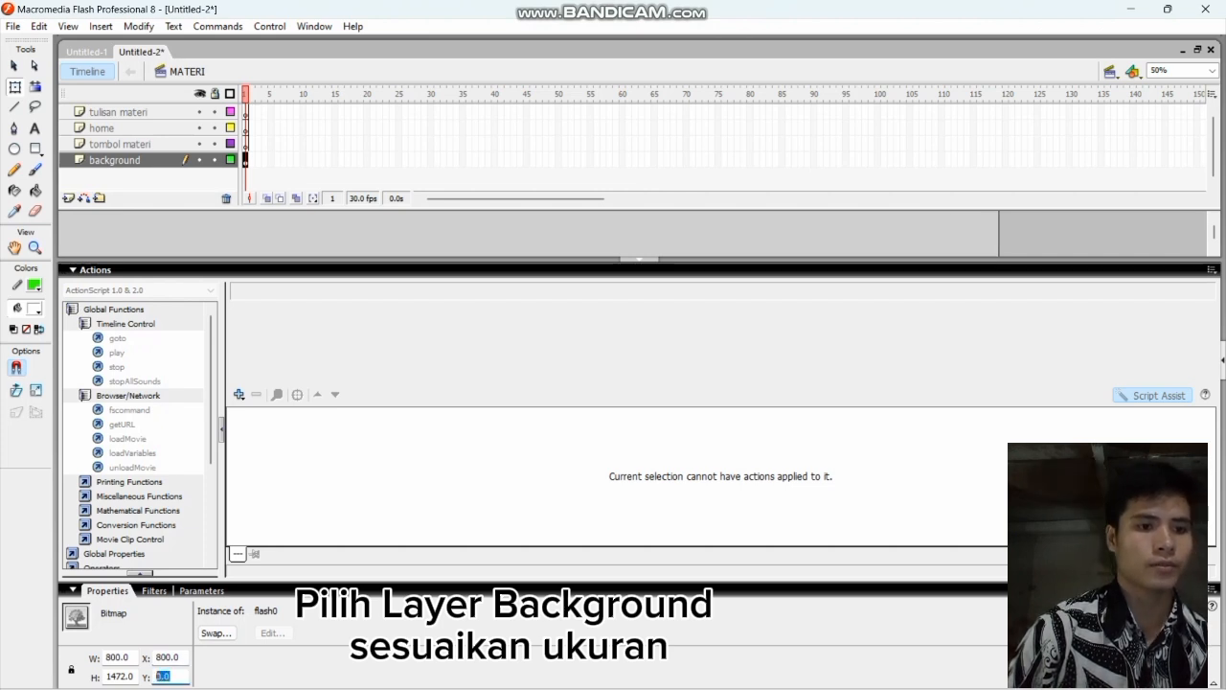
type("800")
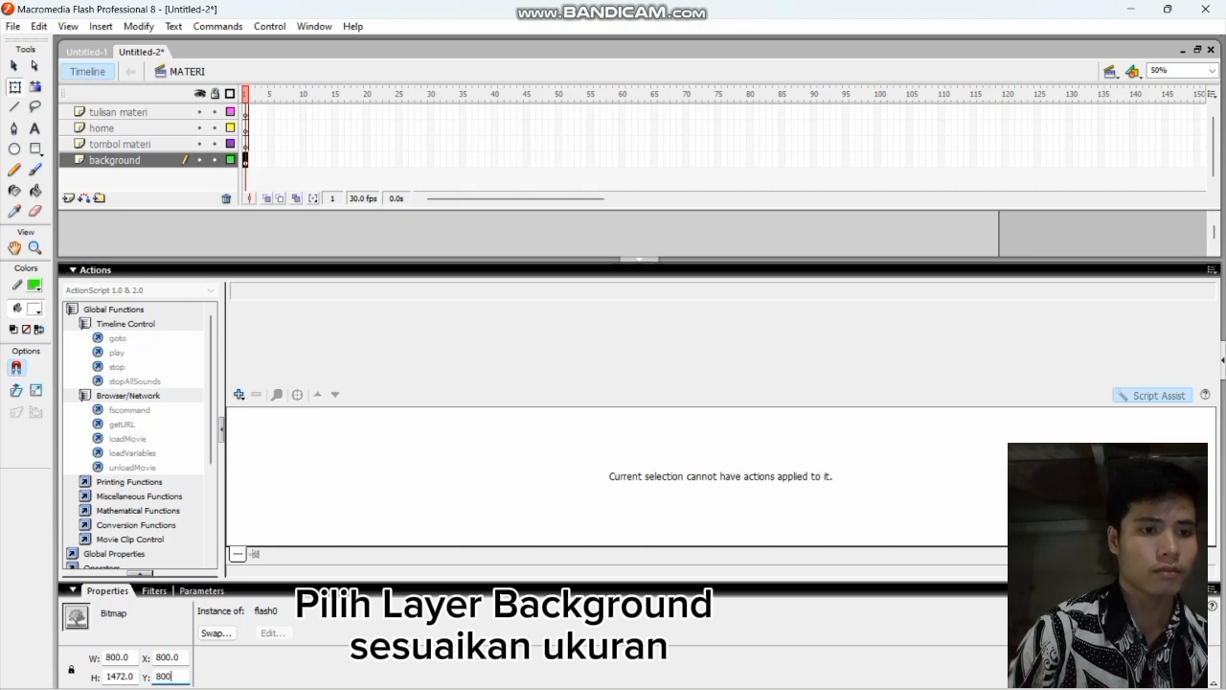
left_click_drag(135, 676, 104, 676)
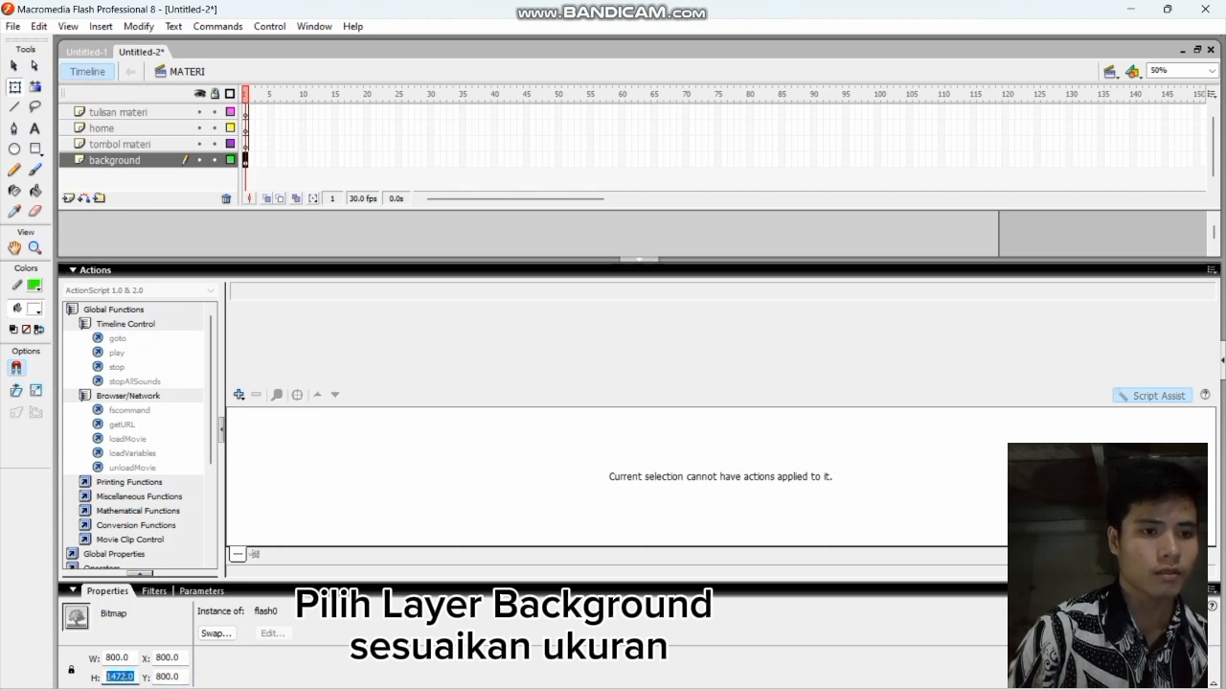
type("800")
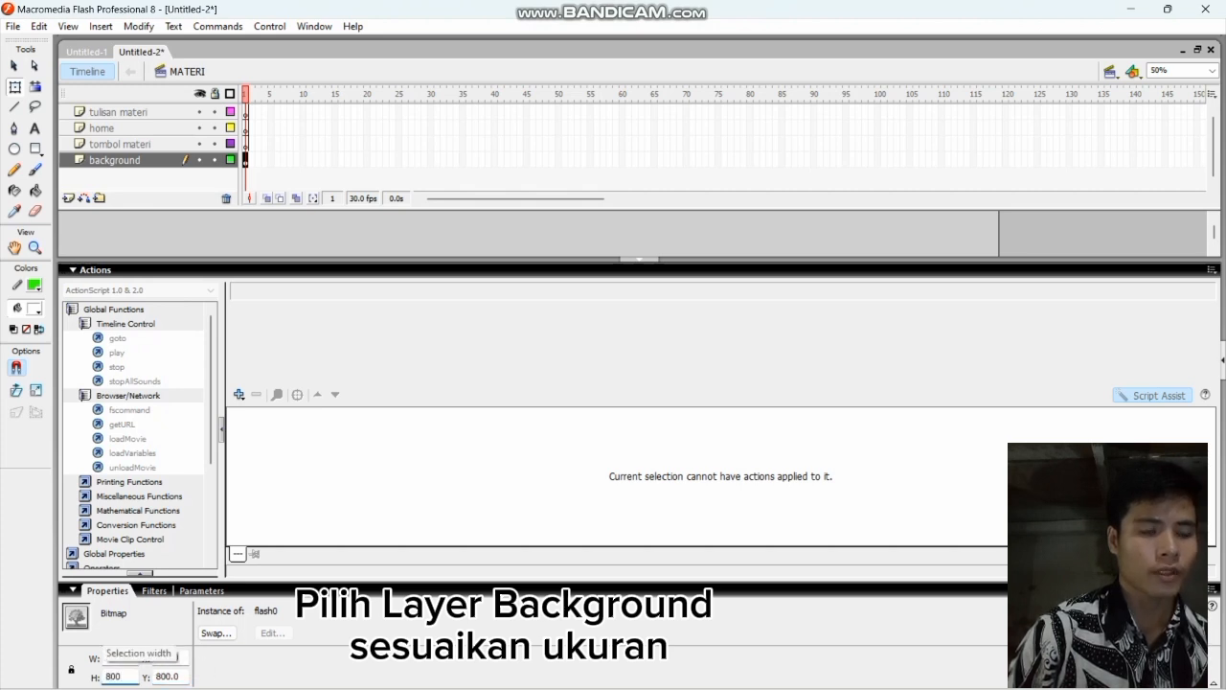
left_click(639, 259)
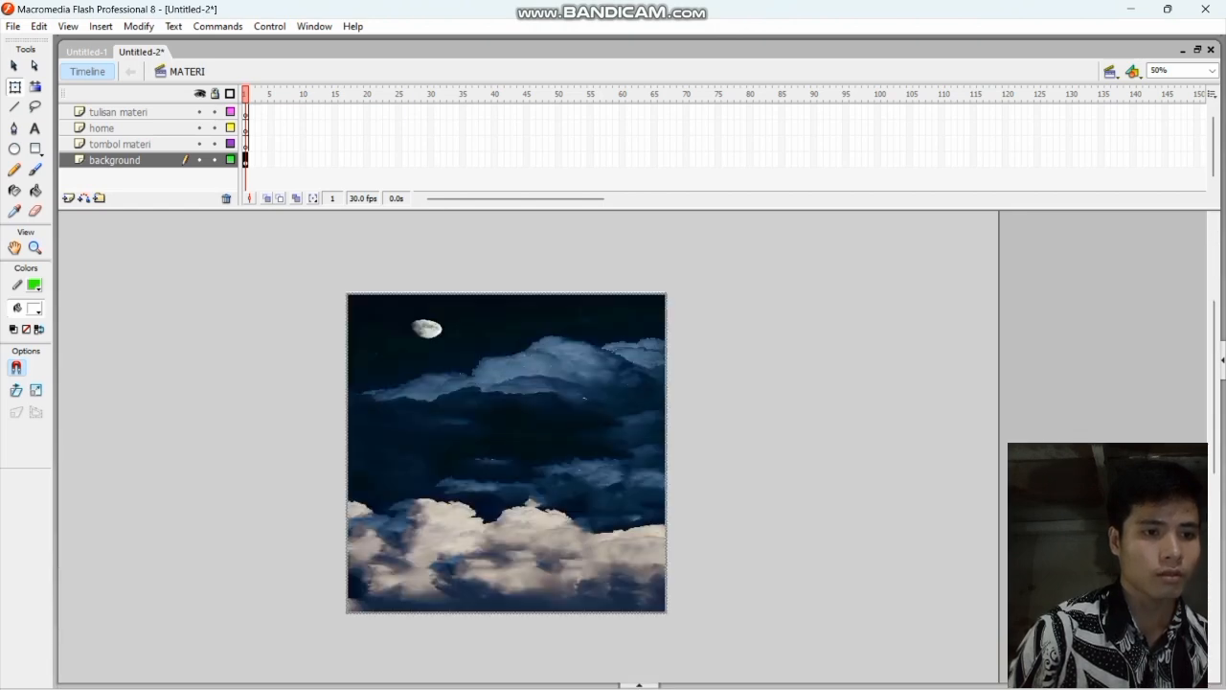
Step: Import the materi pembelajaran image onto the tombol materi layer without replacing existing library items, and enlarge it at the stage's top centre
left_click(120, 143)
left_click(12, 25)
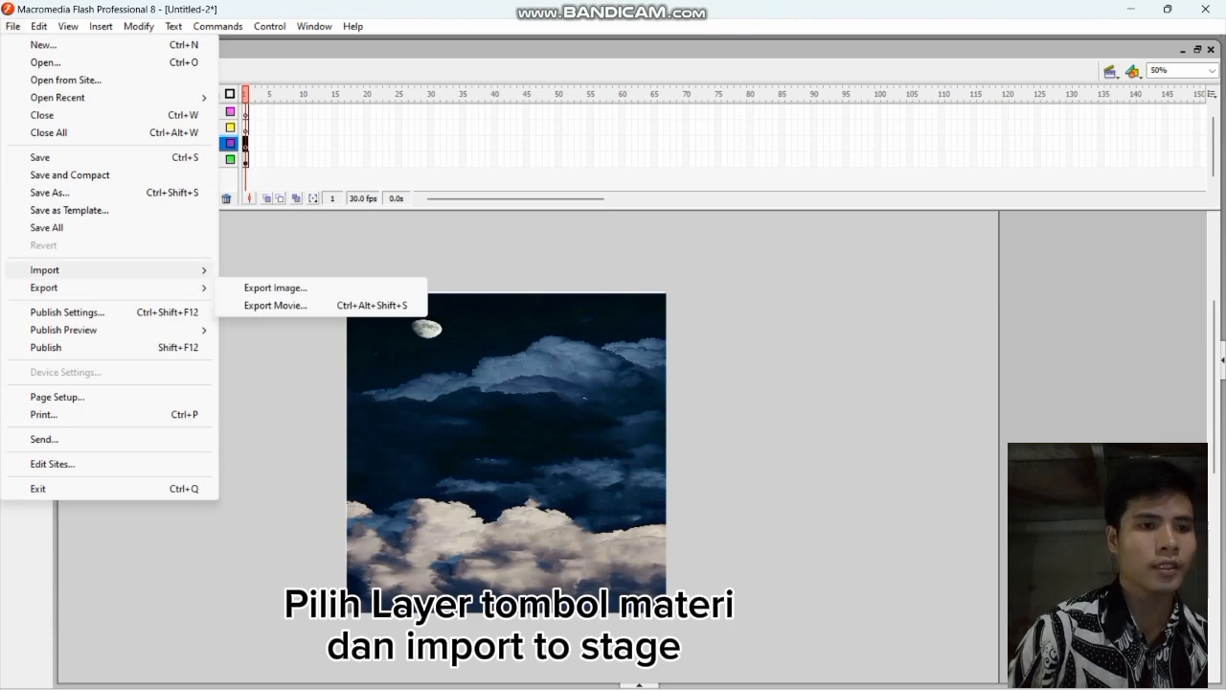
mouse_move(57, 270)
left_click(280, 270)
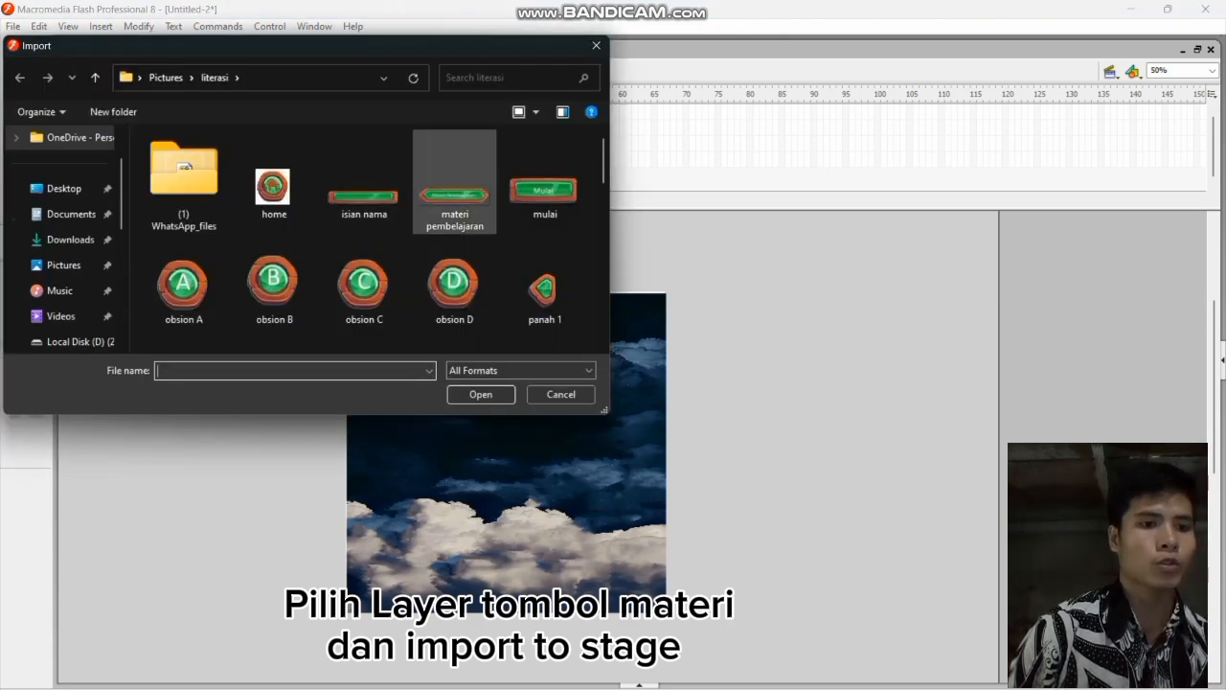
left_click(454, 184)
left_click(481, 394)
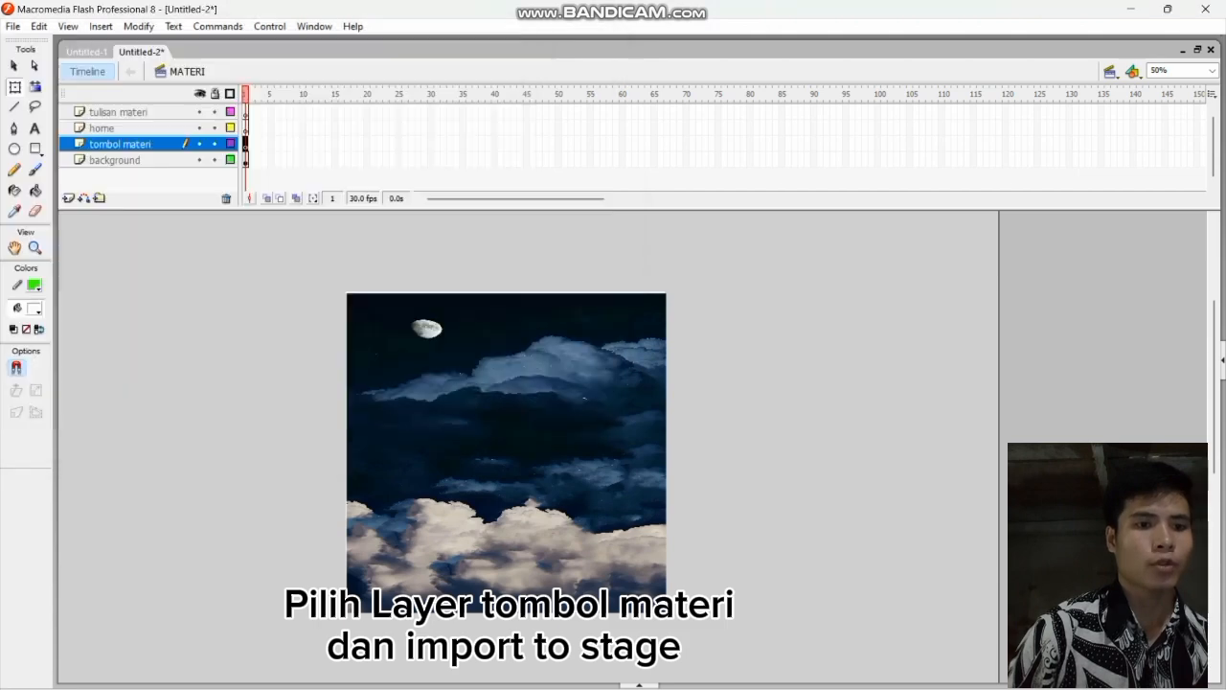
left_click(659, 388)
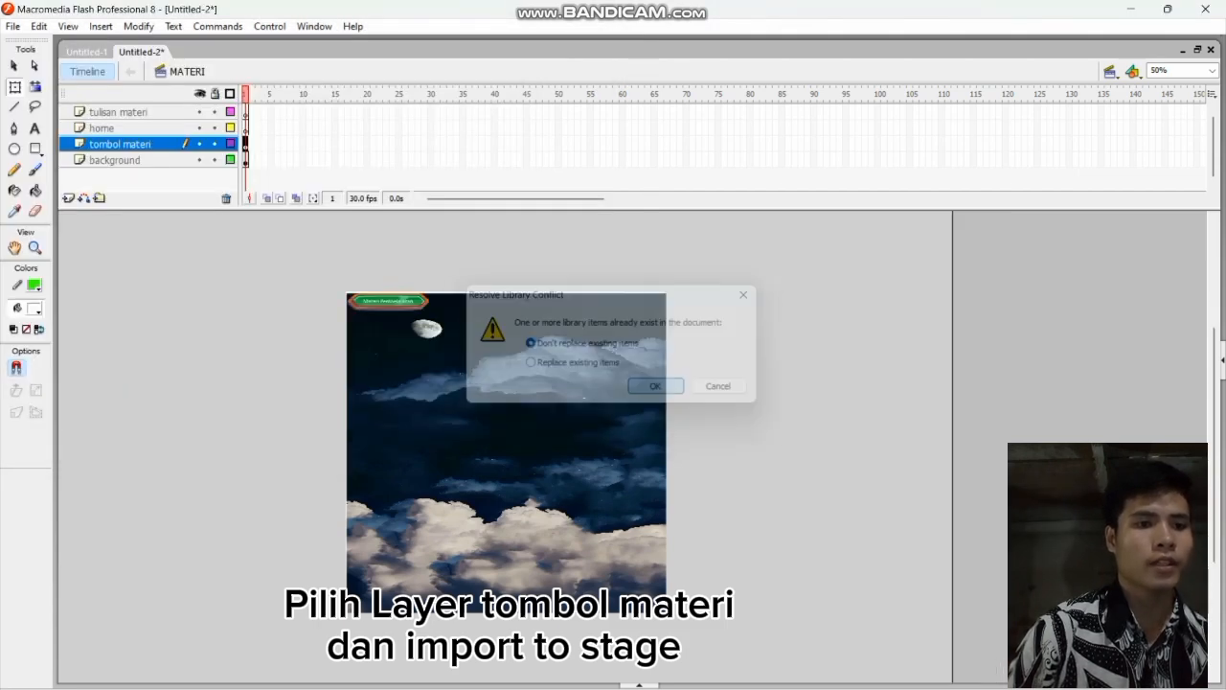
left_click_drag(407, 302, 542, 321)
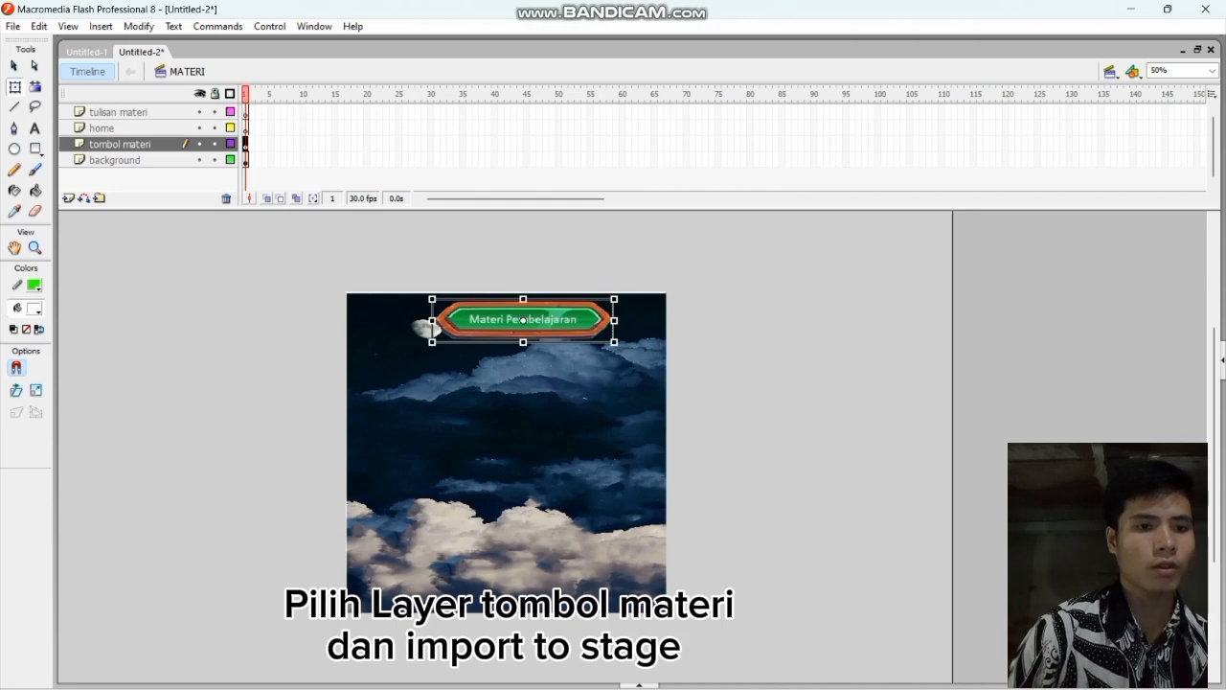
Step: Import the home image to the stage on the home layer without replacing existing library items
left_click(105, 128)
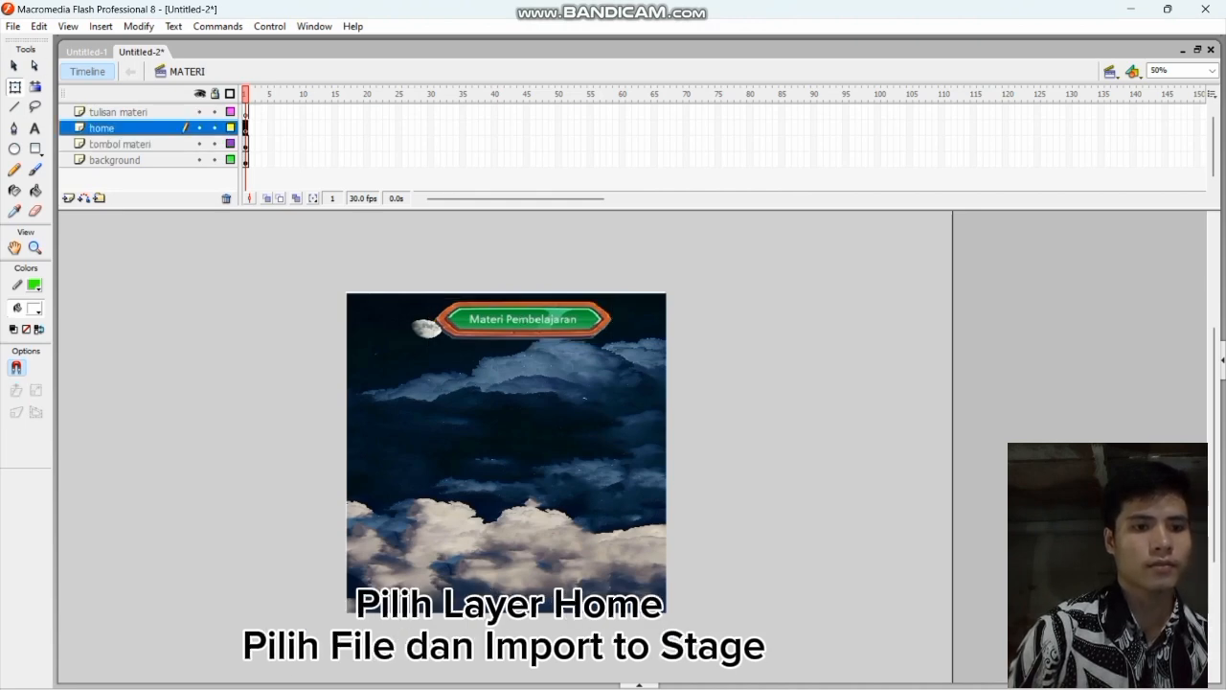
left_click(12, 25)
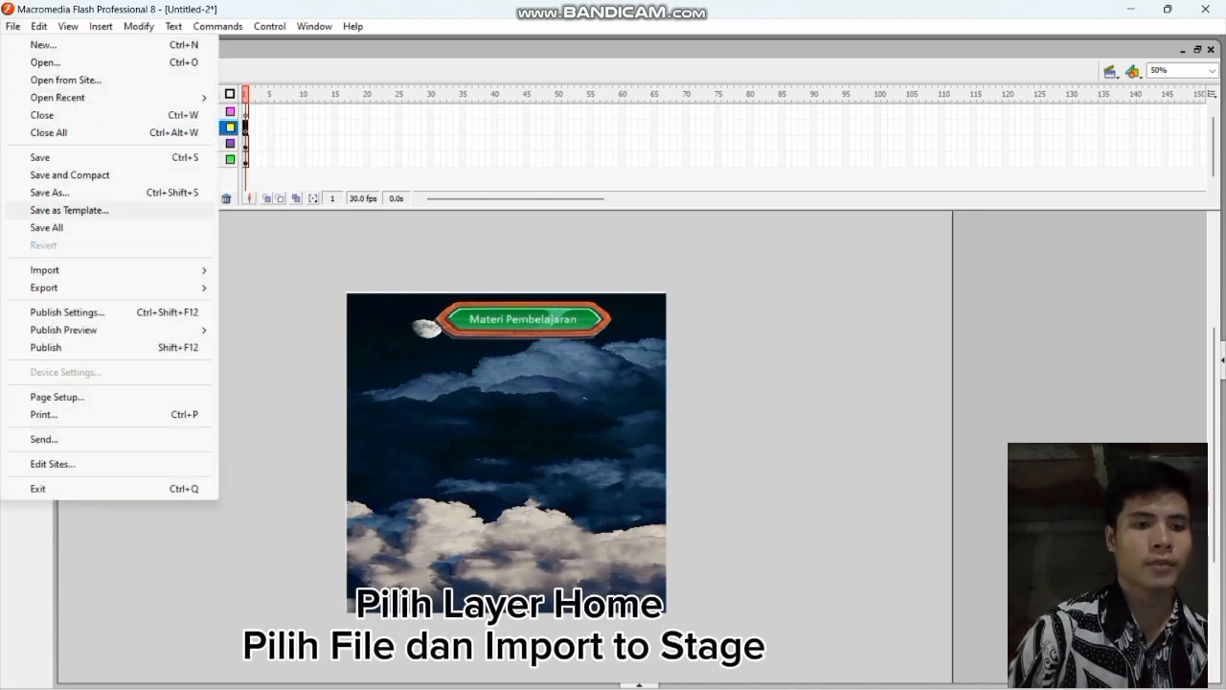
mouse_move(44, 269)
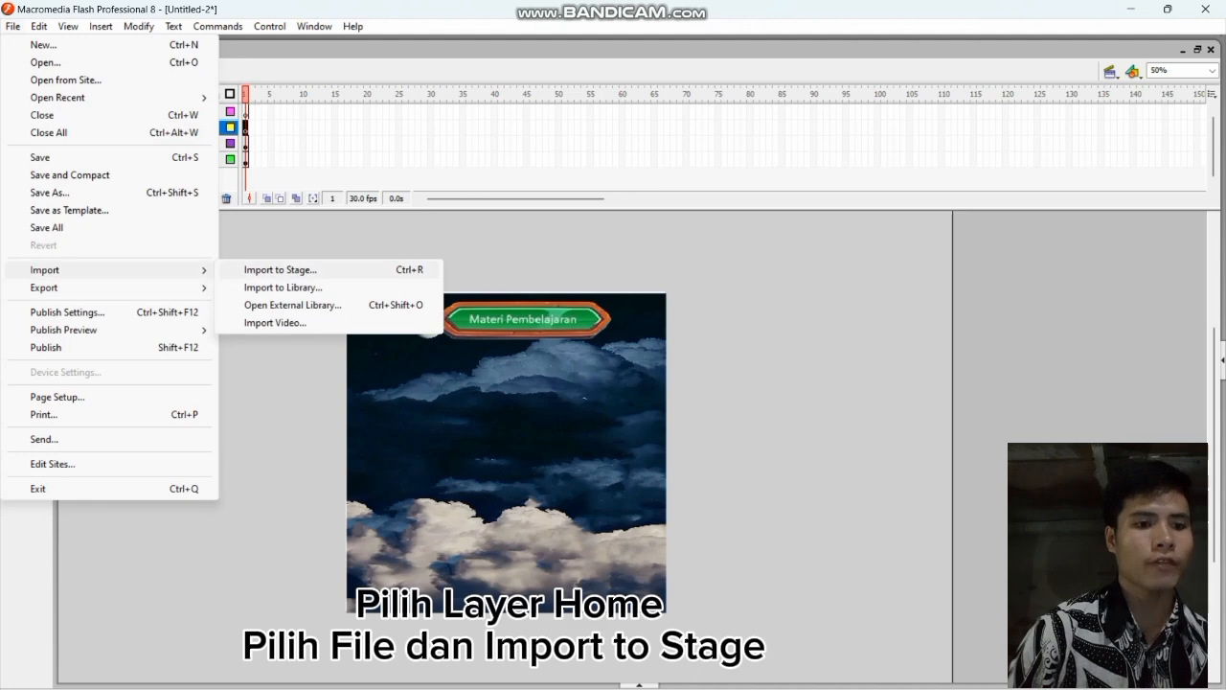
left_click(278, 269)
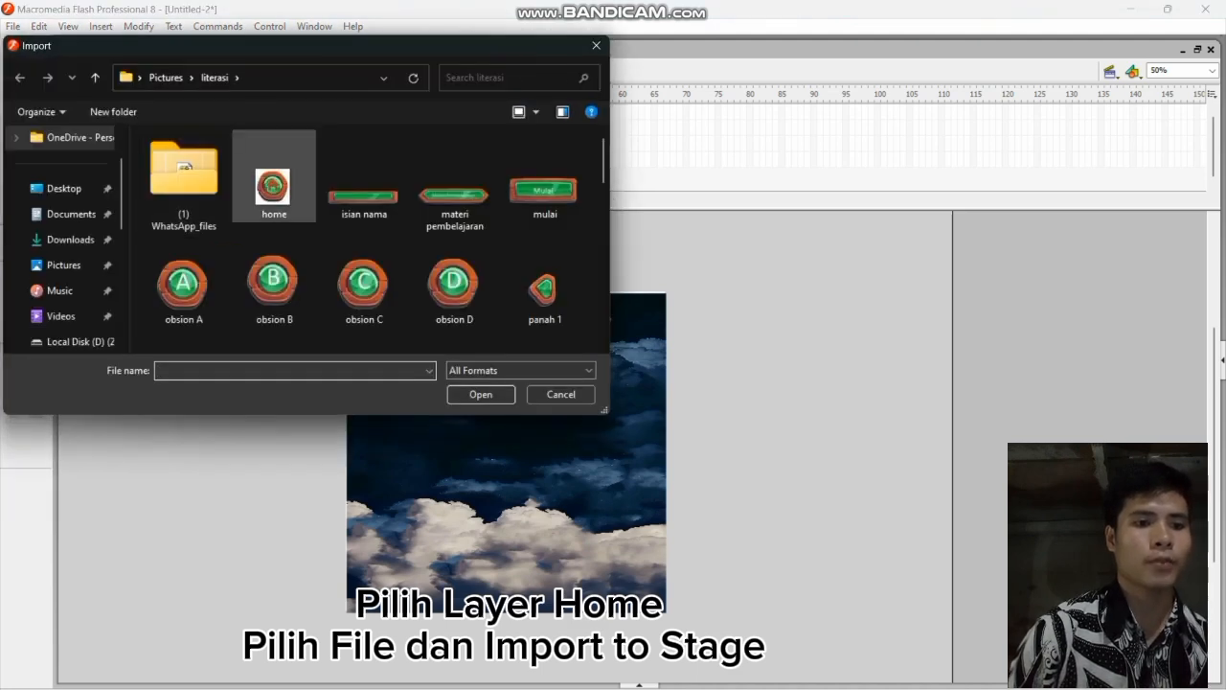
left_click(274, 176)
left_click(481, 394)
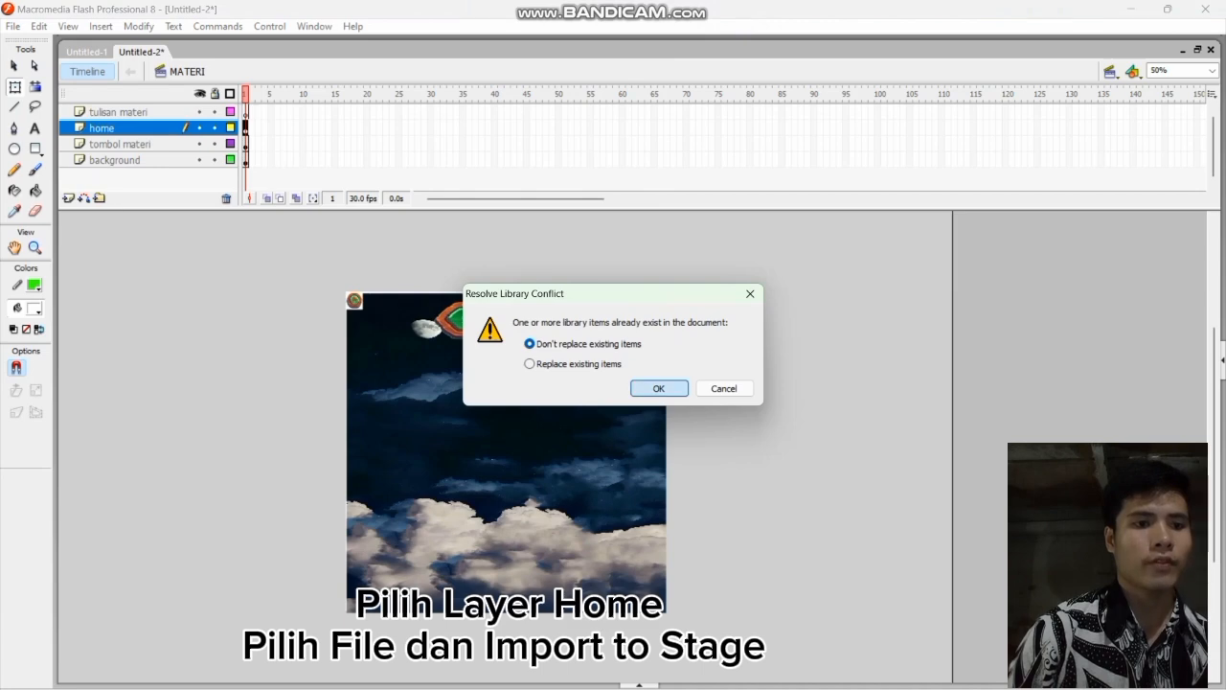
left_click(659, 388)
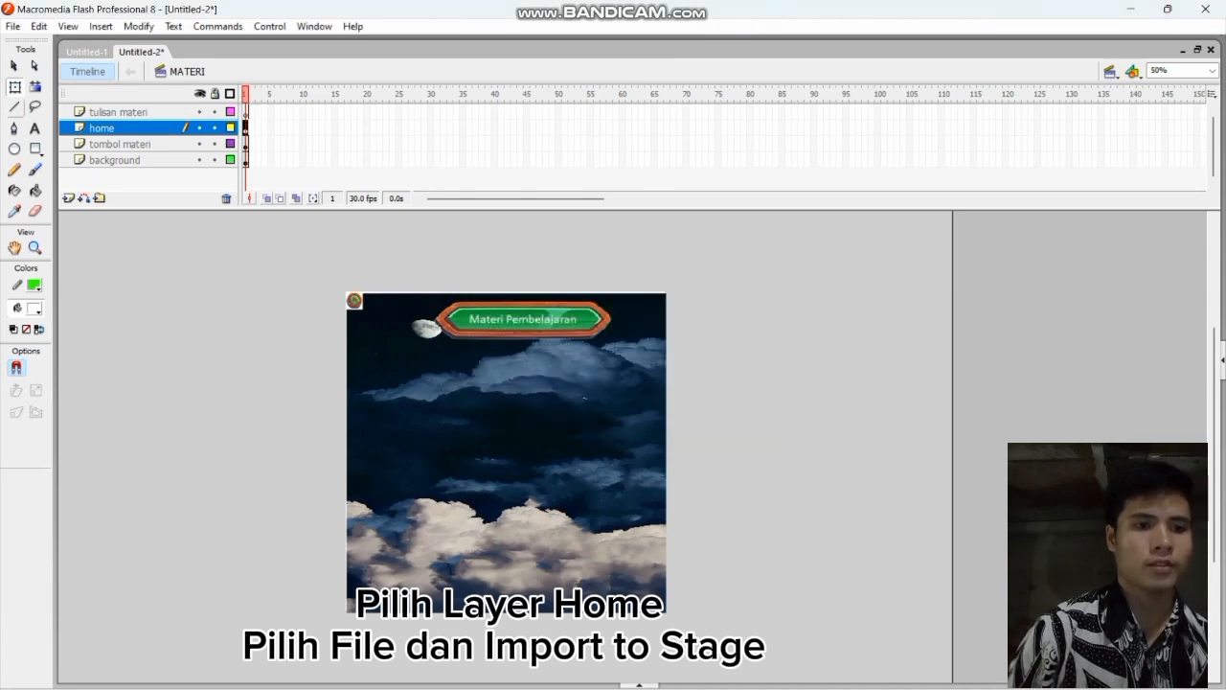
Step: Enlarge the home image with Free Transform and move it inside the stage's upper-left corner, beside the Materi Pembelajaran banner
left_click(14, 87)
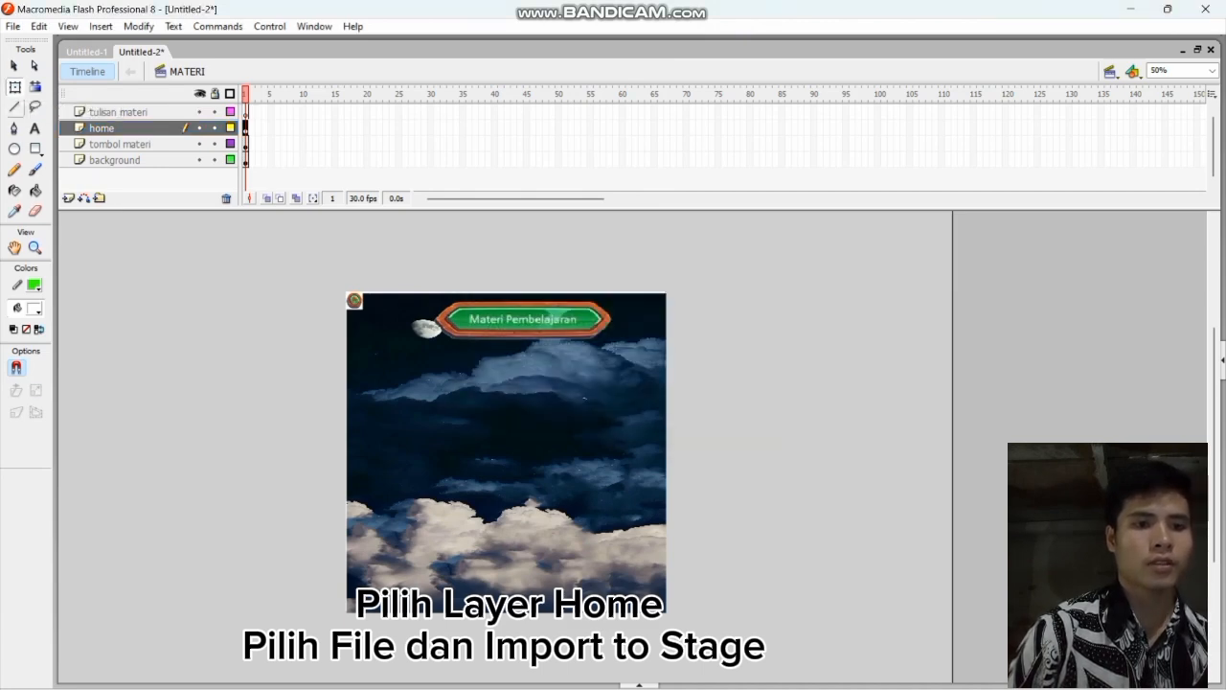
left_click(354, 301)
left_click_drag(364, 310, 390, 310)
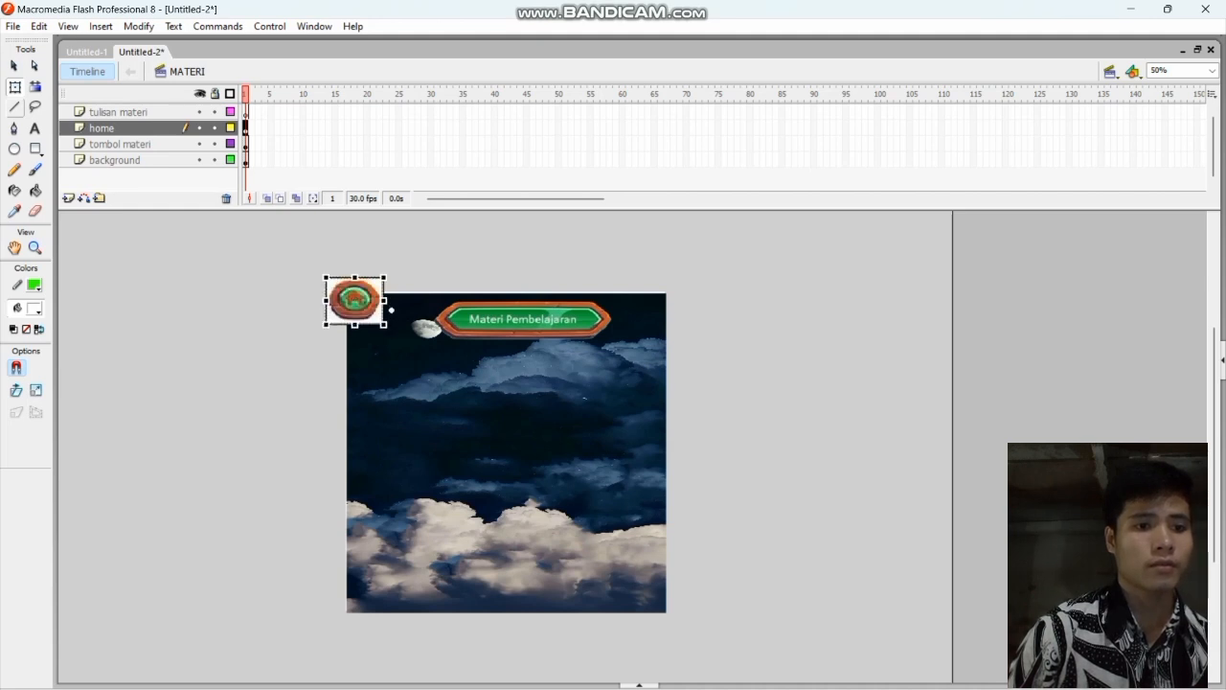
key("ctrl+z")
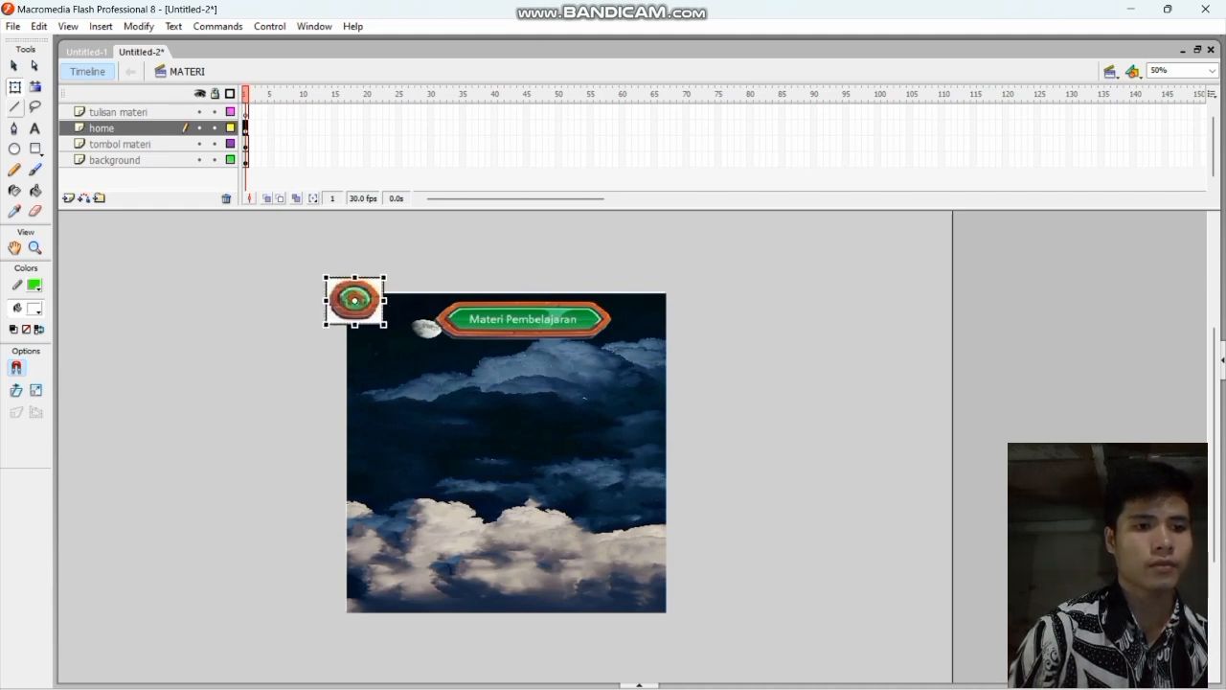
left_click_drag(354, 300, 382, 316)
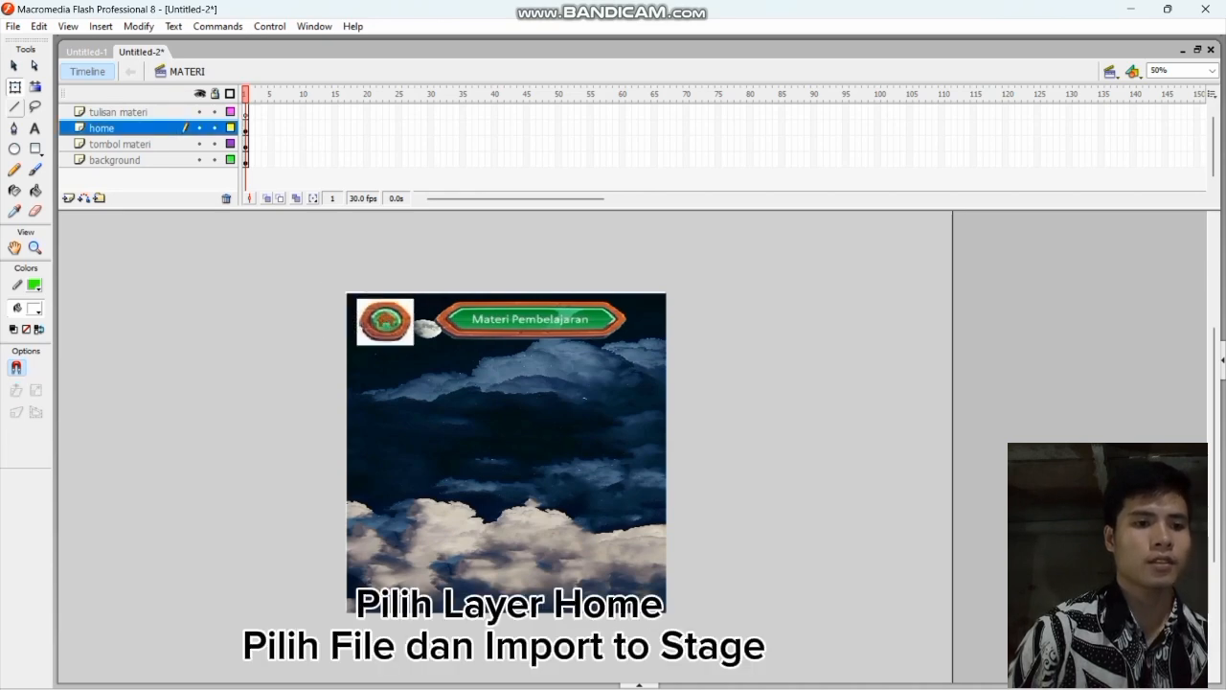
Step: Add a wide text box below the banner on the tulisan materi layer, beginning with "Benda di alam memiliki tiga wujud utama :"
left_click(117, 112)
left_click(34, 128)
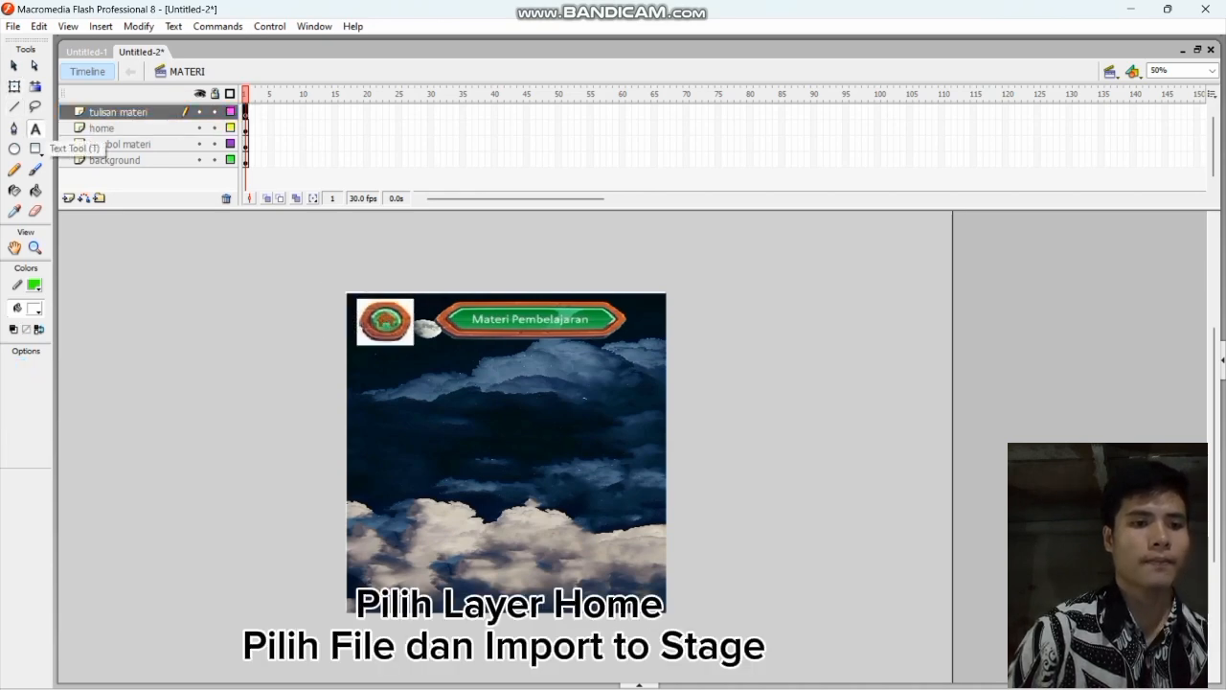
left_click_drag(467, 397, 637, 396)
type("B")
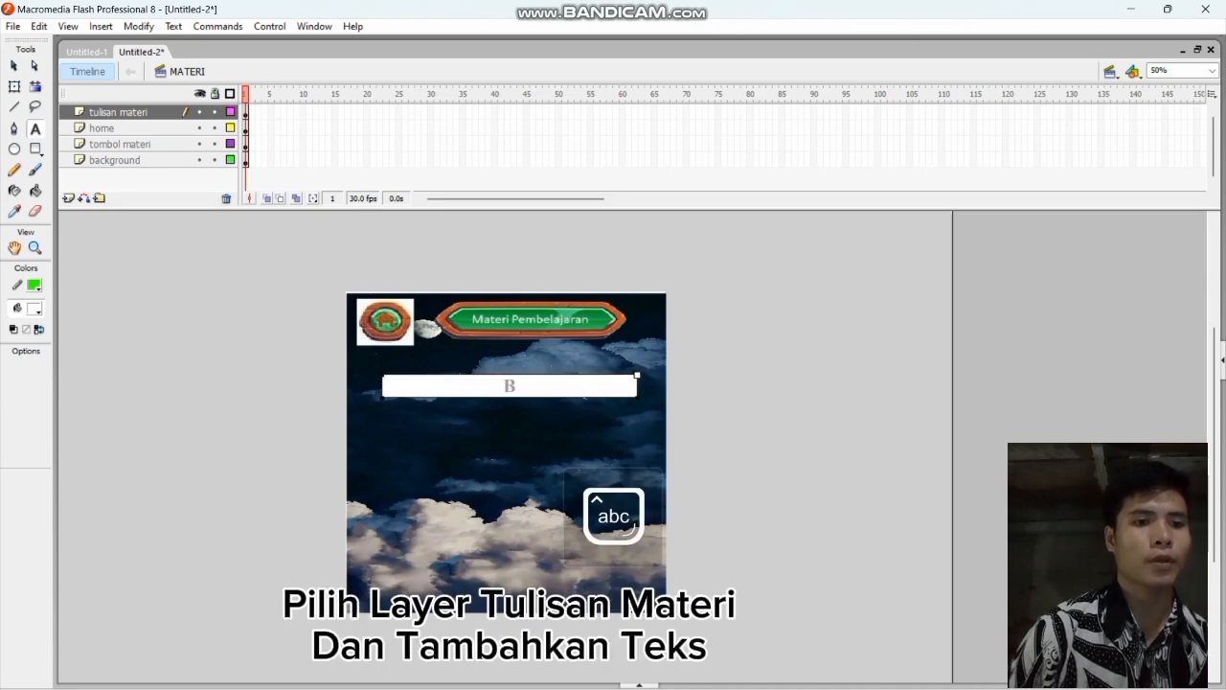
type("enda di")
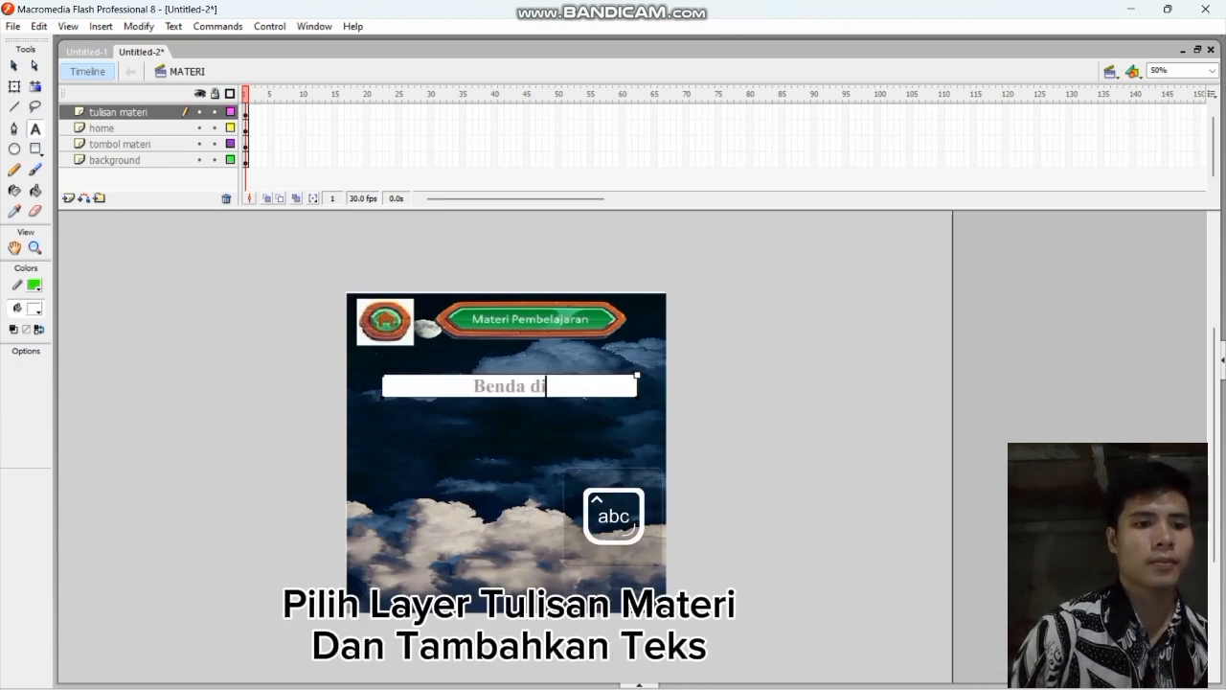
type(" alam")
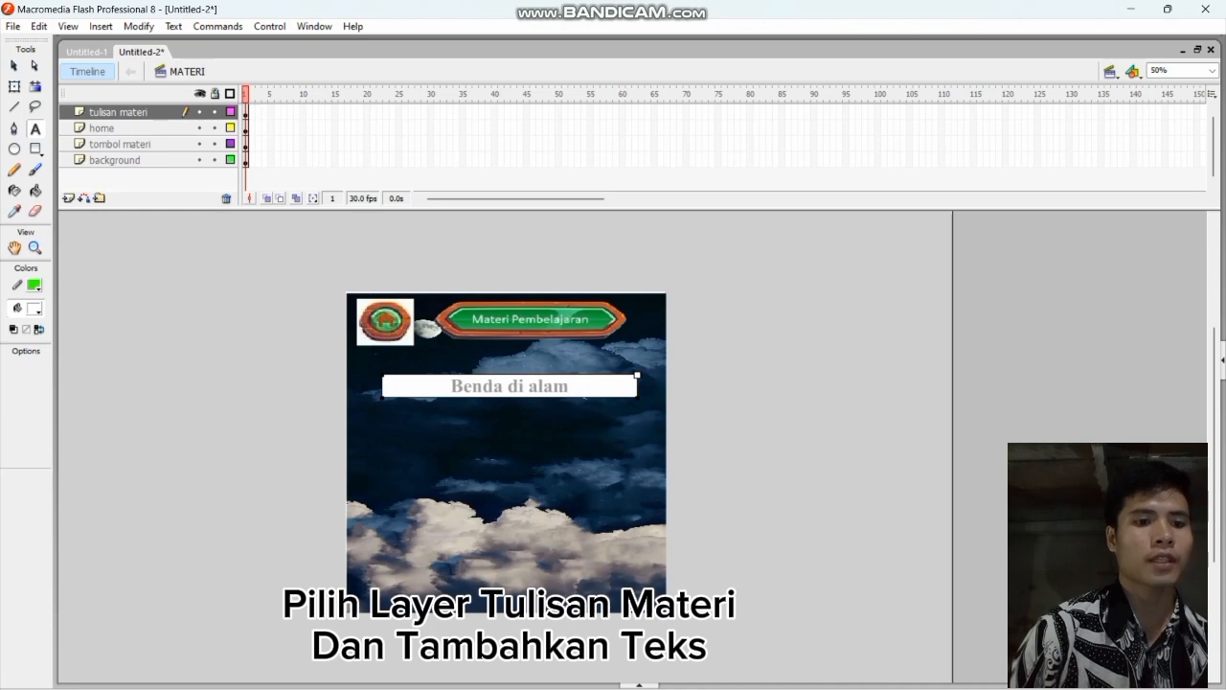
type(" memiliki")
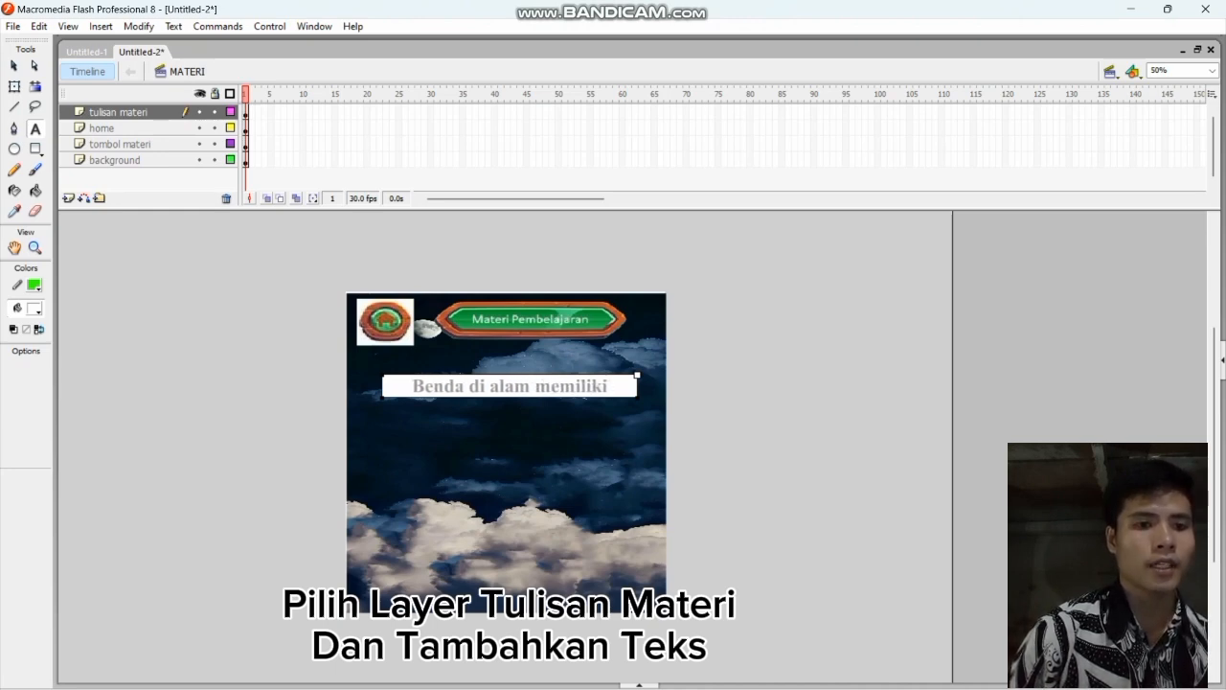
type(" tiga wu")
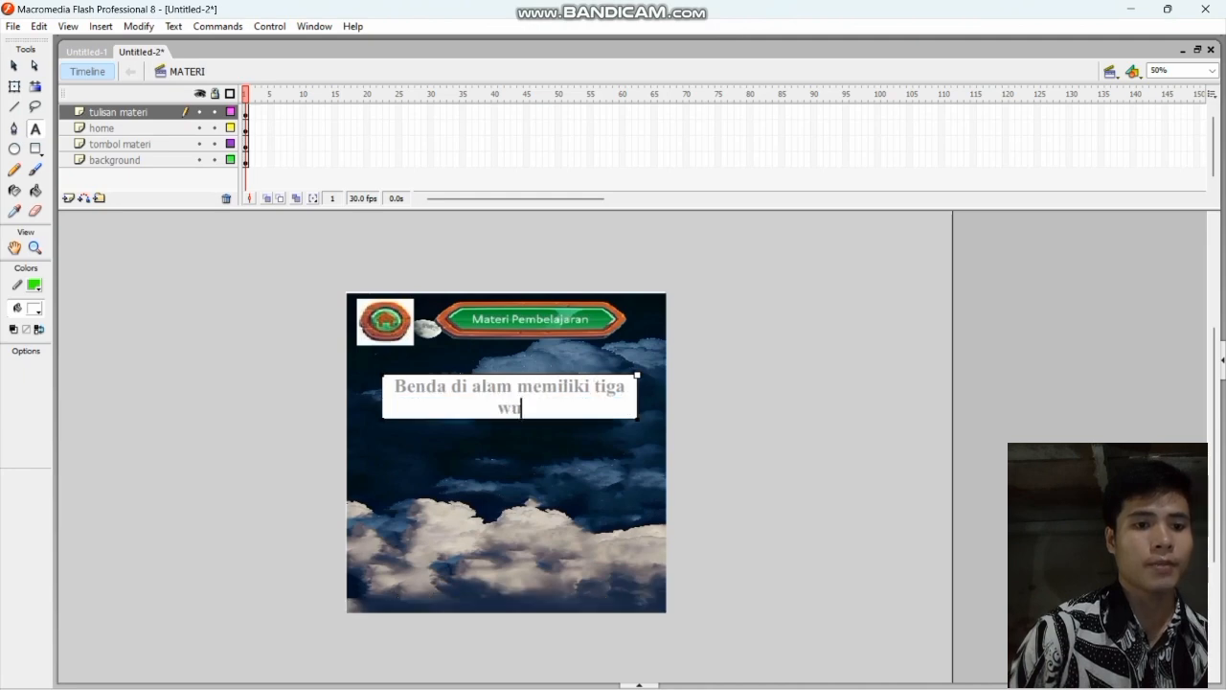
type("jud")
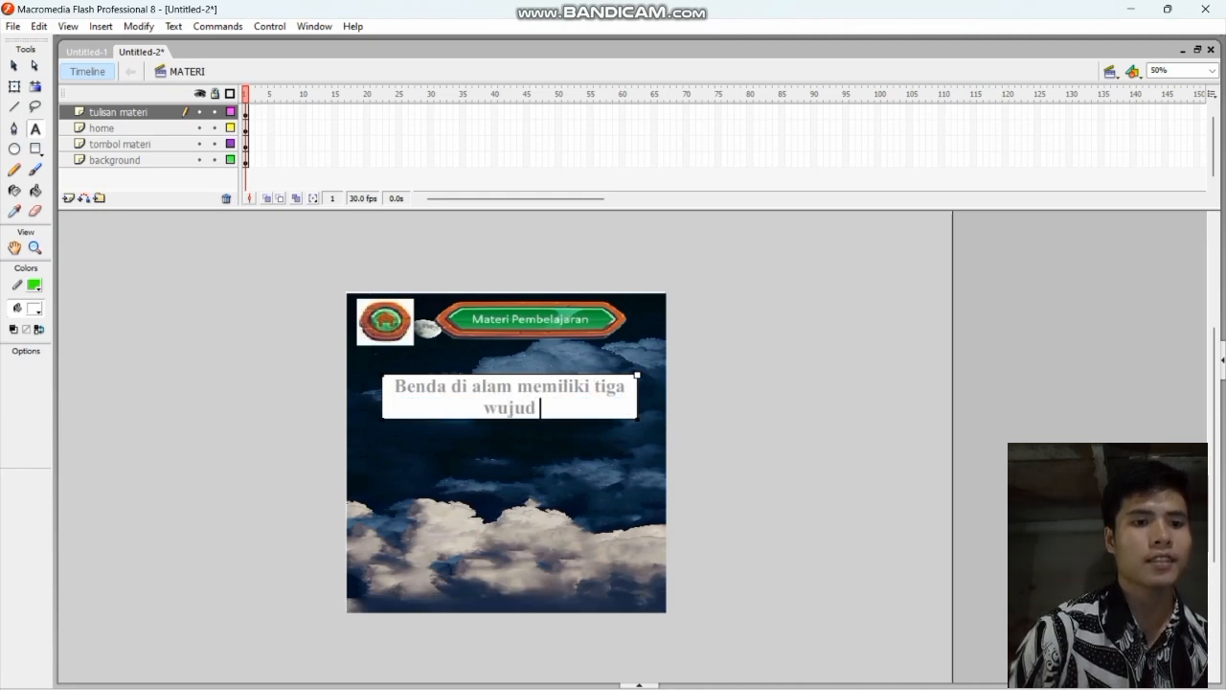
type(" utama,")
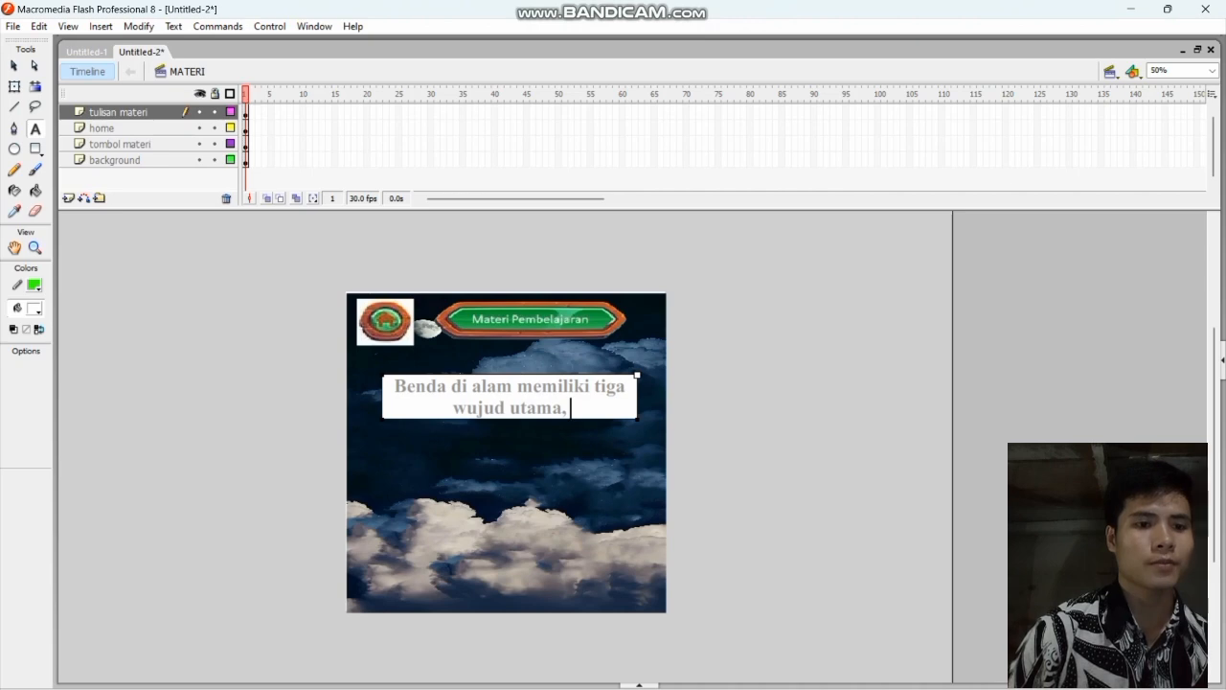
key("BackSpace")
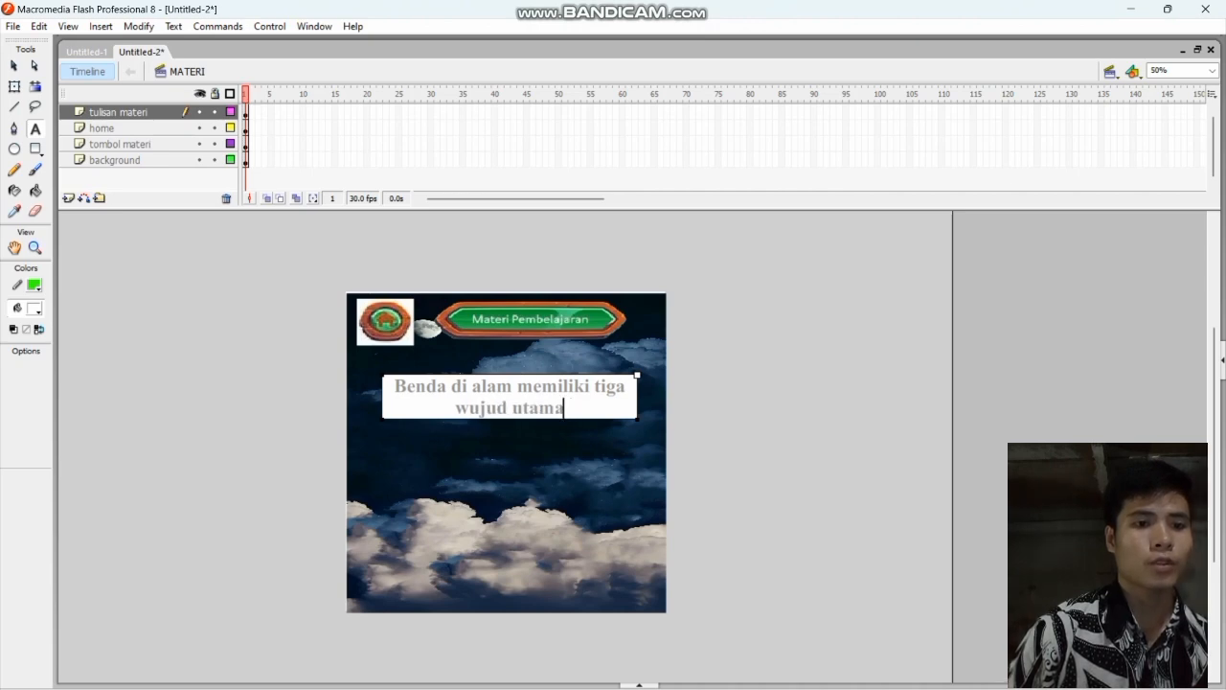
type(":")
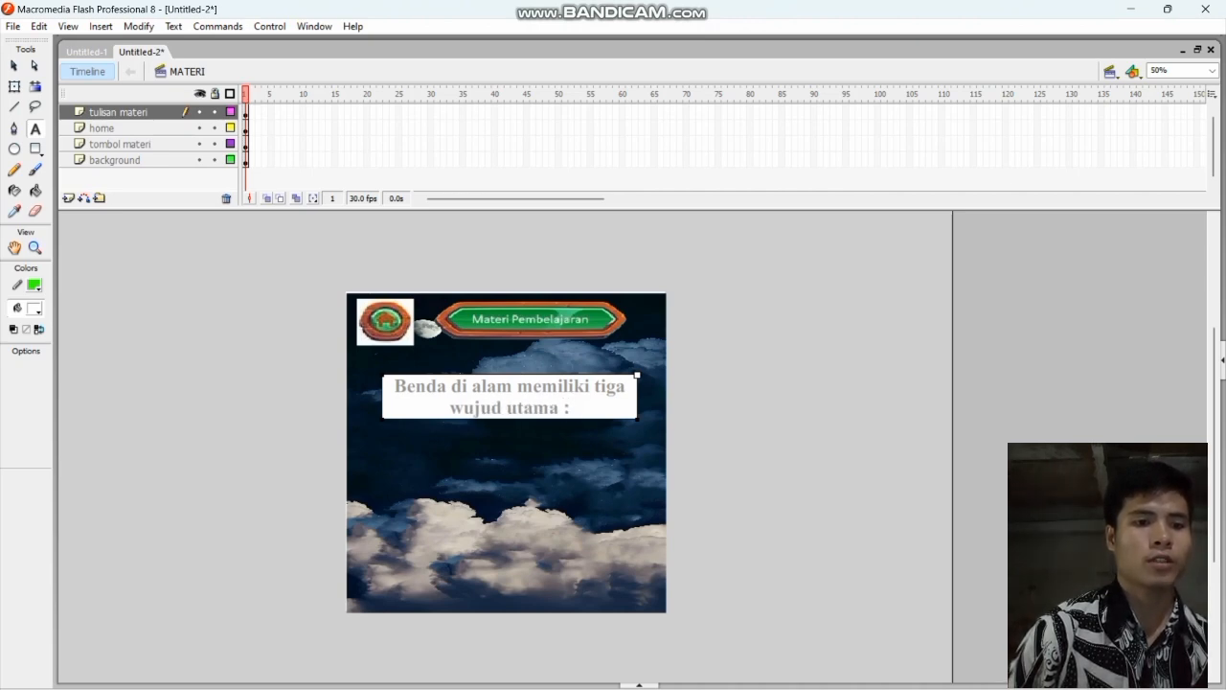
Step: Complete the opening sentence of the lesson text with "padat, cair, dan gas."
type(" pa")
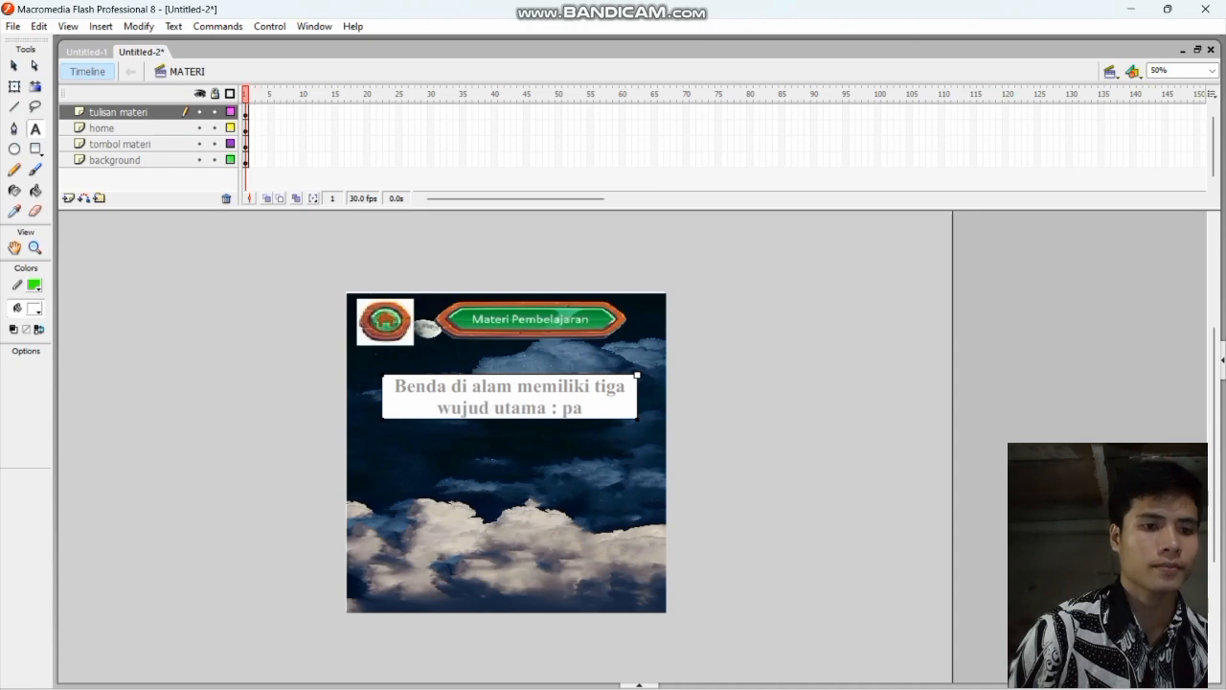
type("dat,")
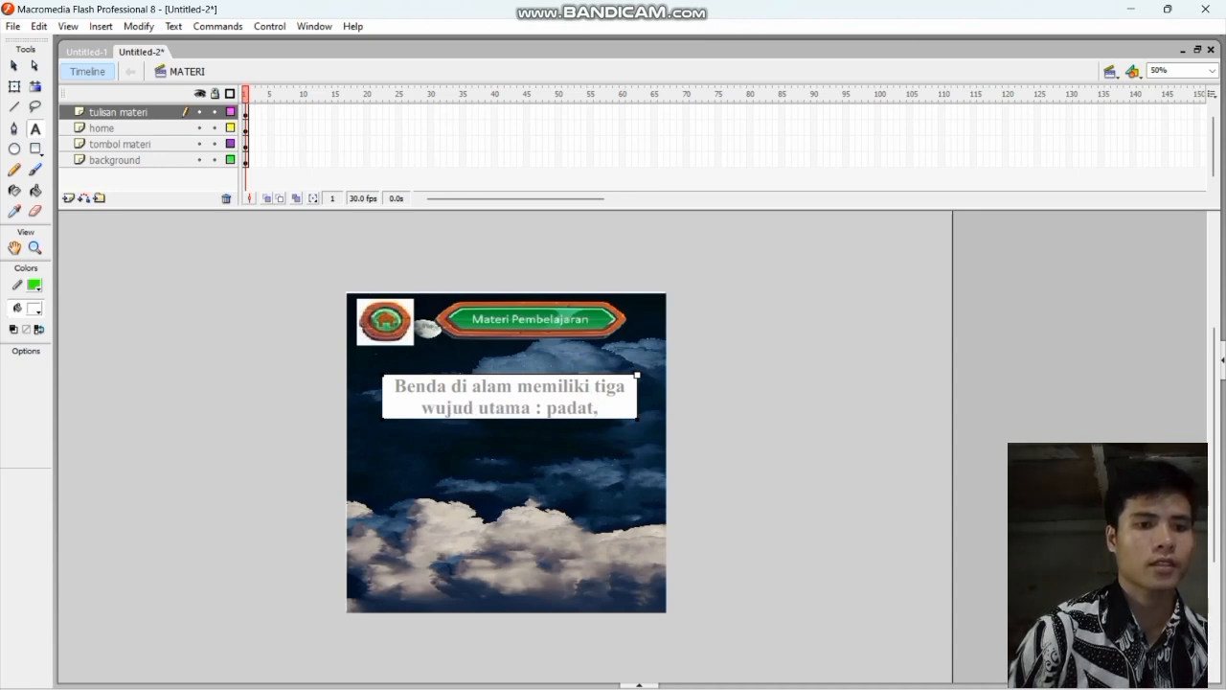
type(" cair")
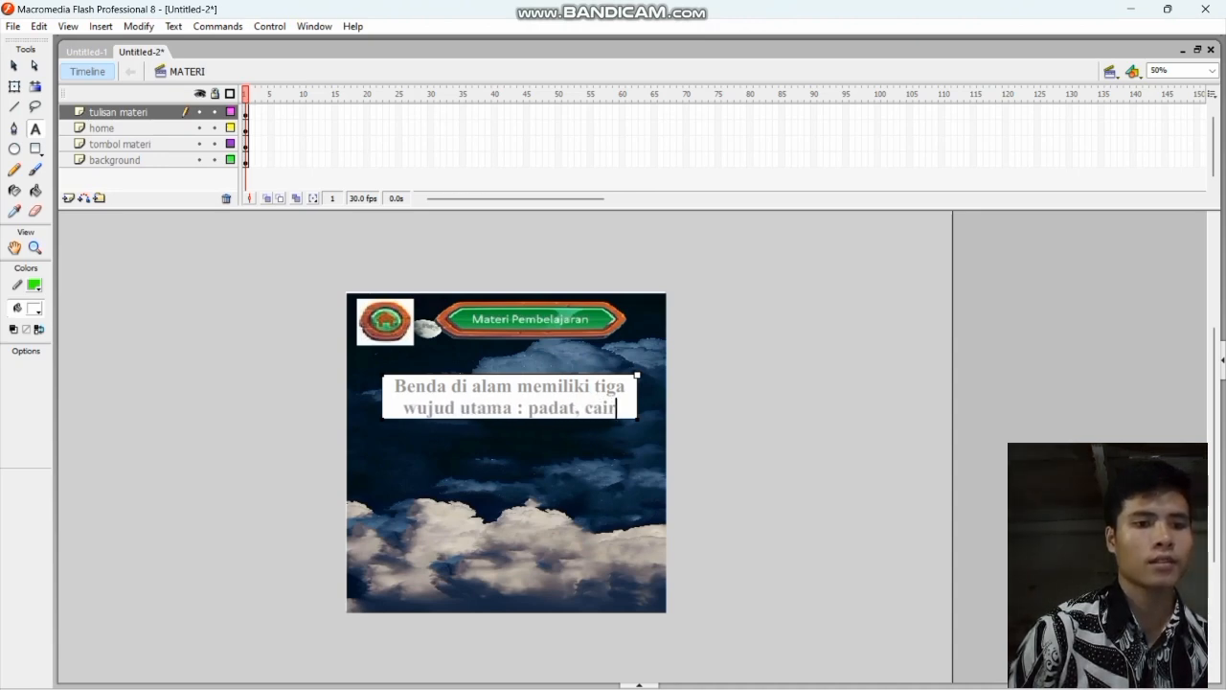
type(", dan")
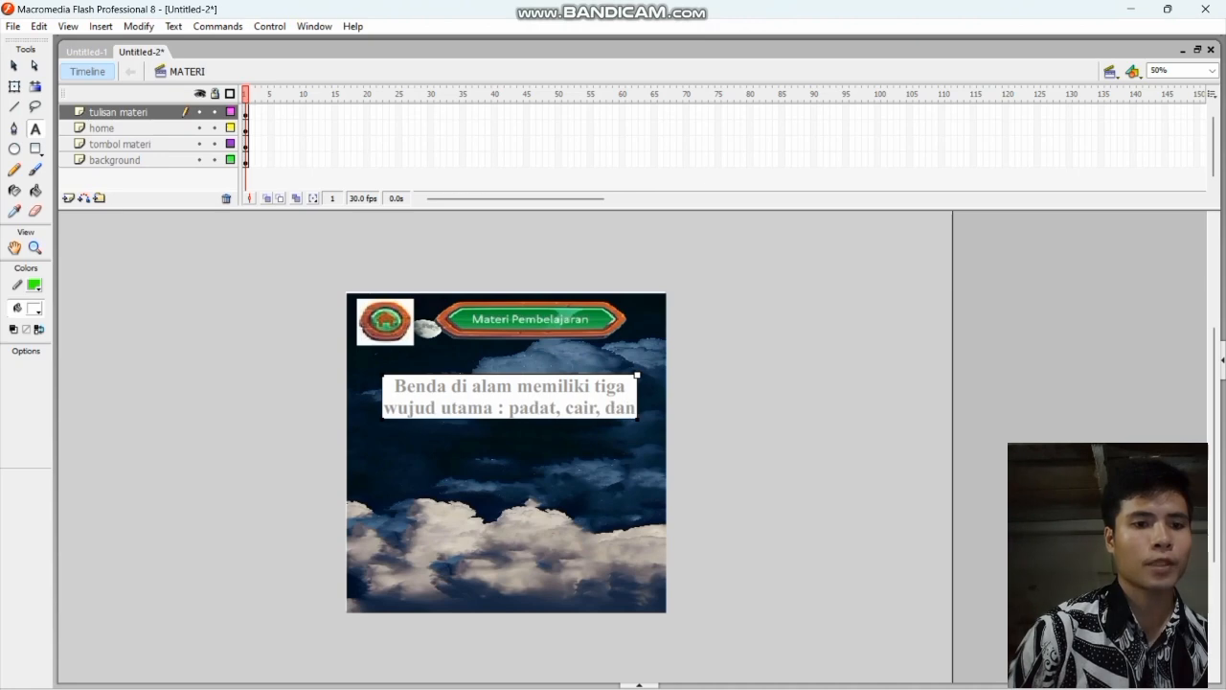
type(" gas.")
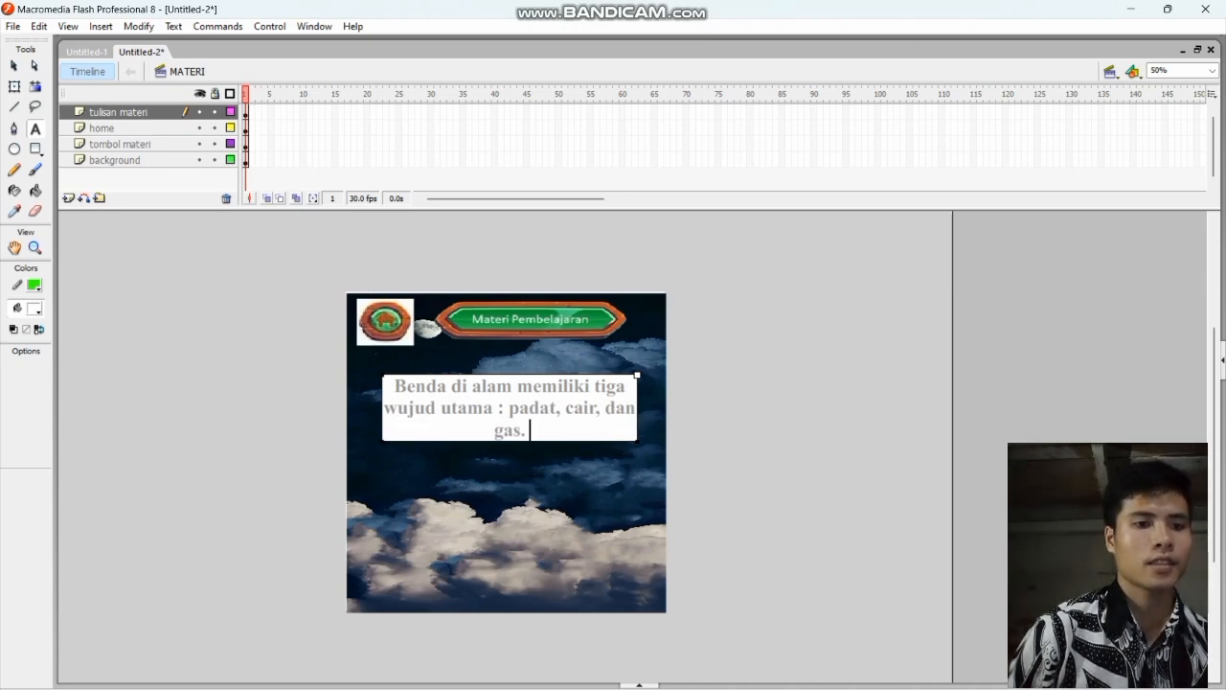
Step: Add the second sentence "Benda padat memiliki bentuk dan volume tetap." to the lesson text
type(" Ben")
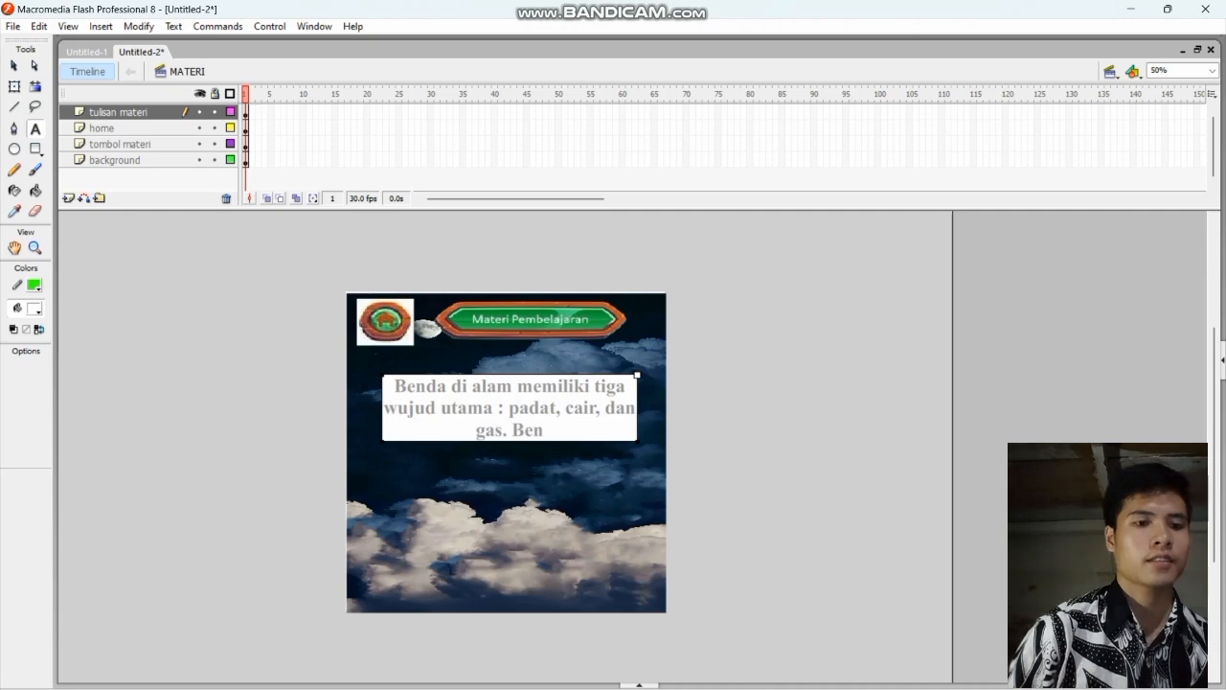
type("da pada")
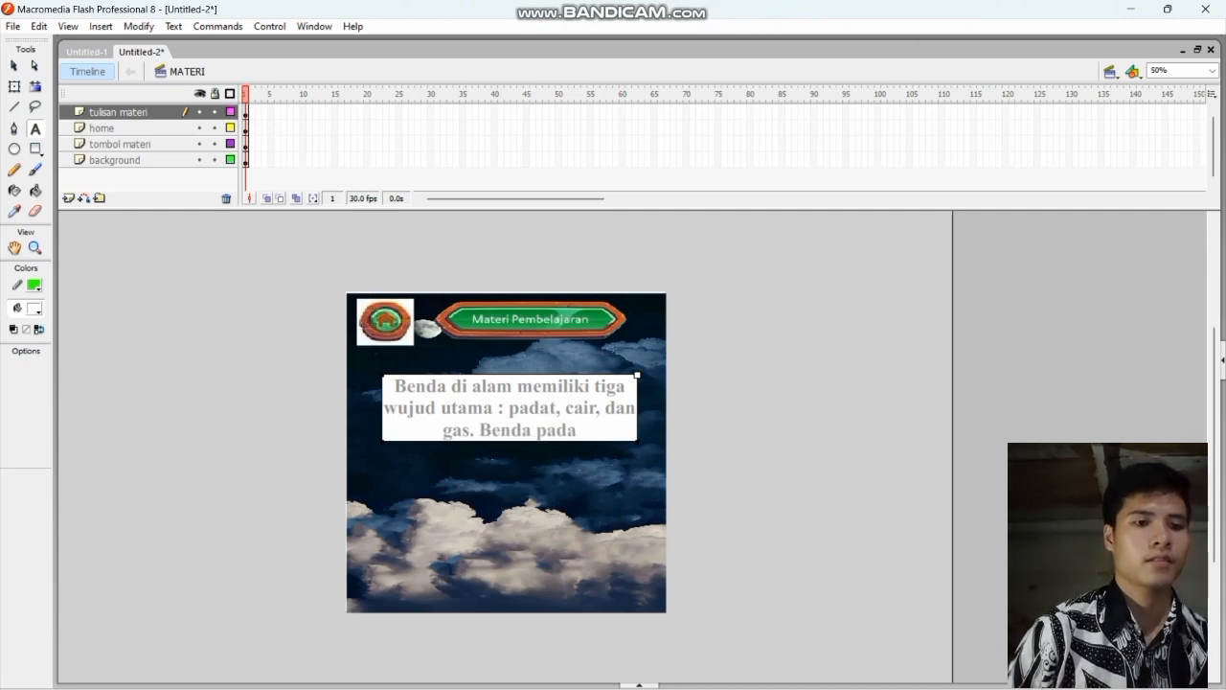
type("t memil")
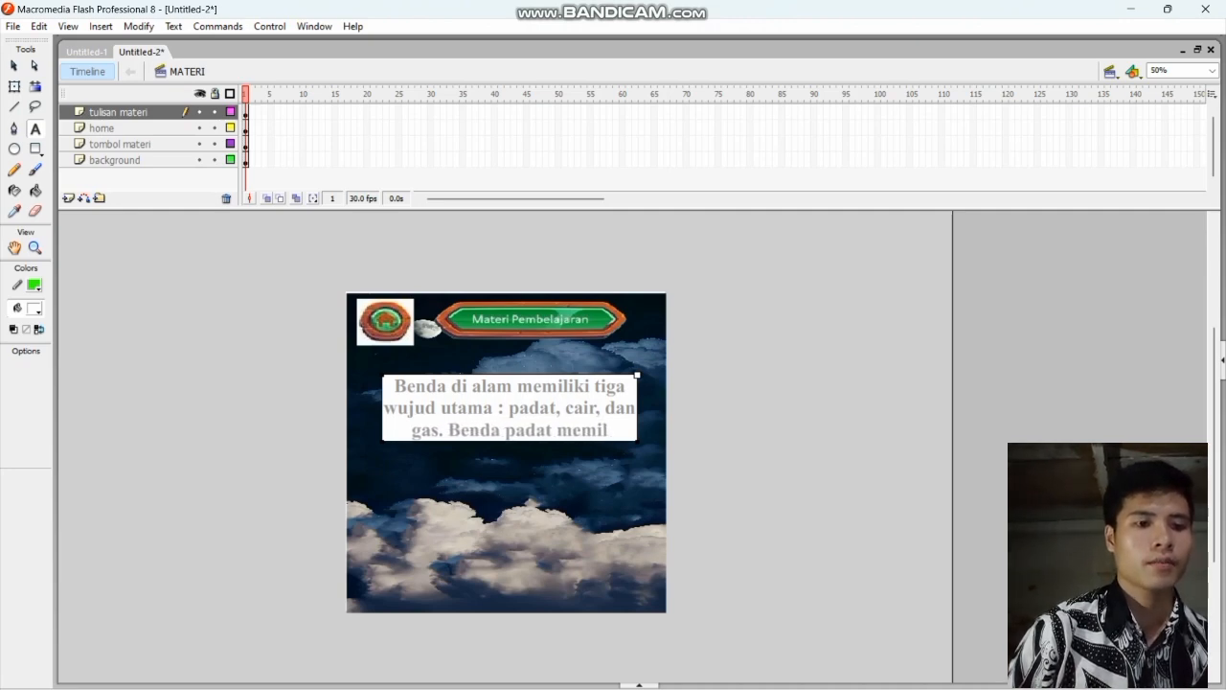
type("iki bentuk ")
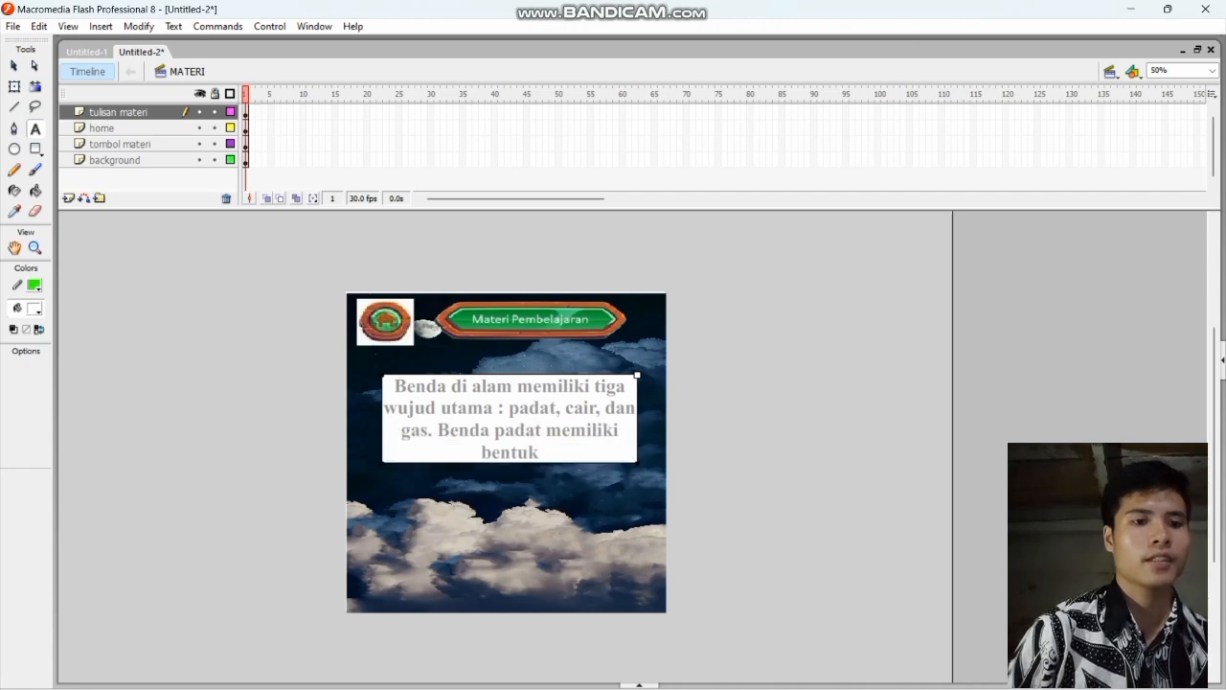
type("d")
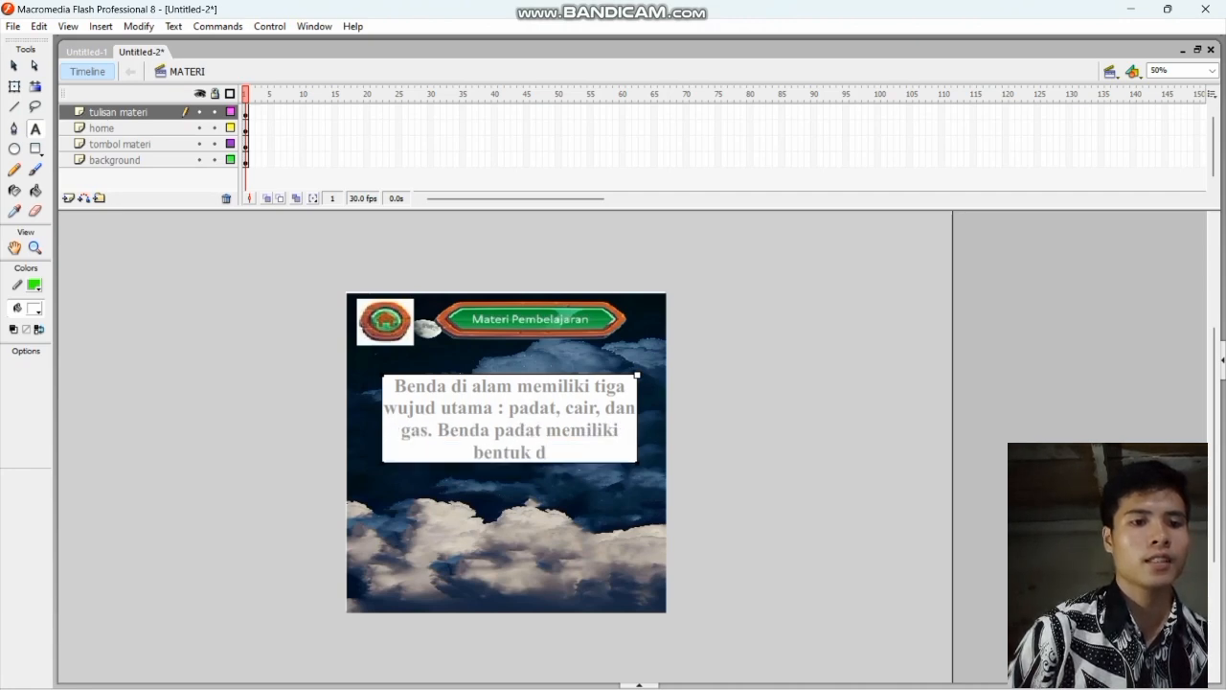
type("an vol")
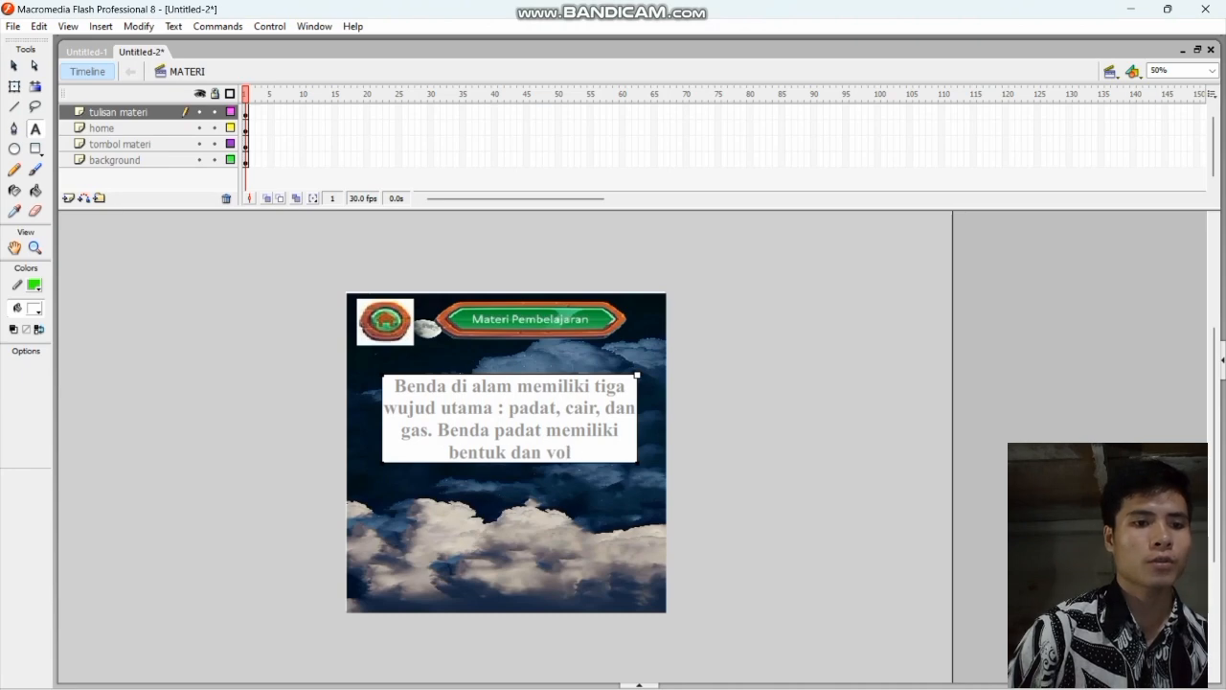
type("ume tetap")
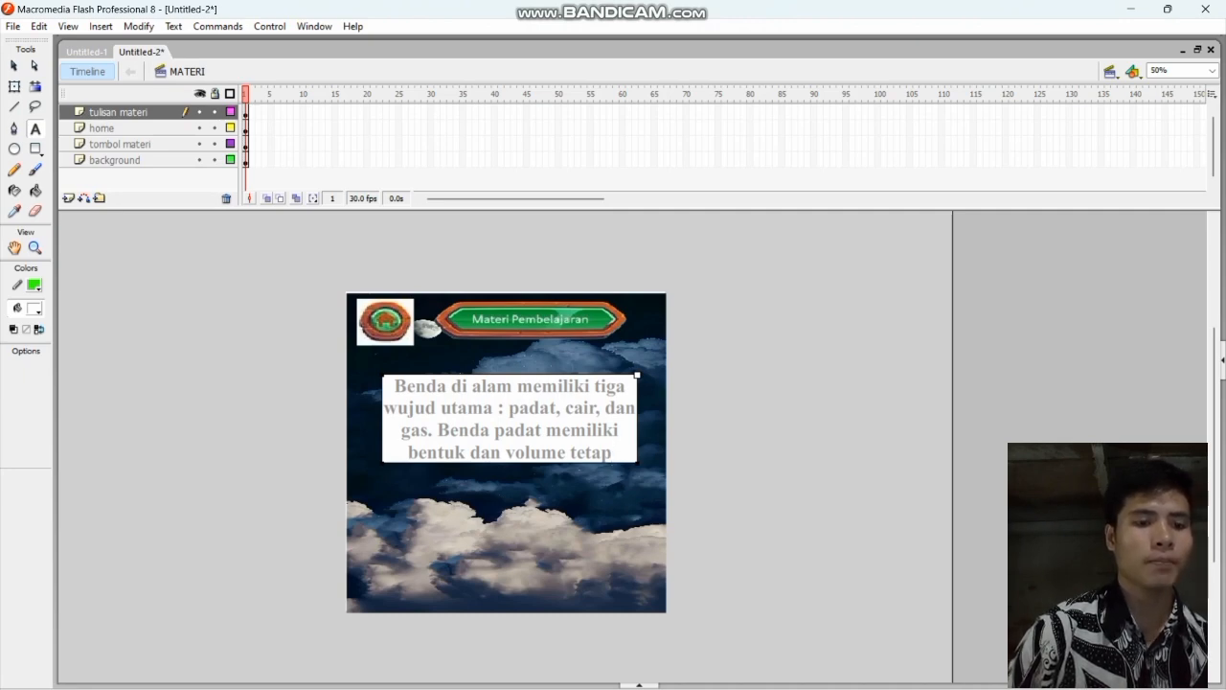
type(".")
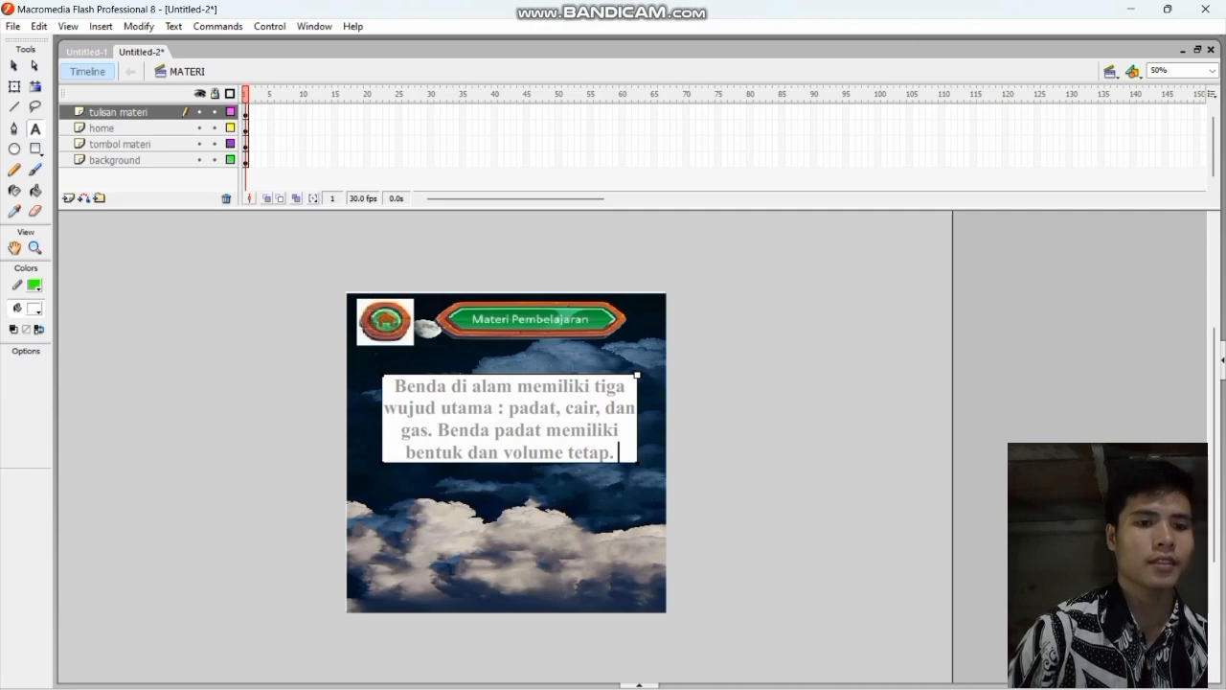
type(" be")
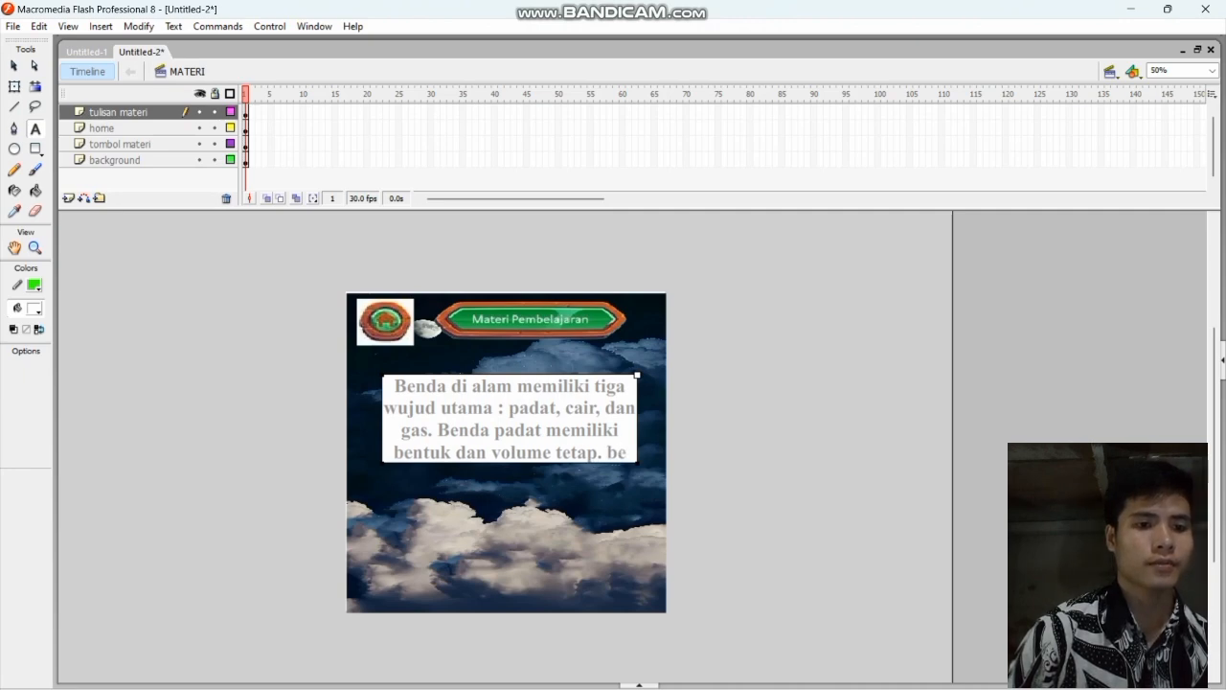
type("n")
key("BackSpace")
key("BackSpace")
key("BackSpace")
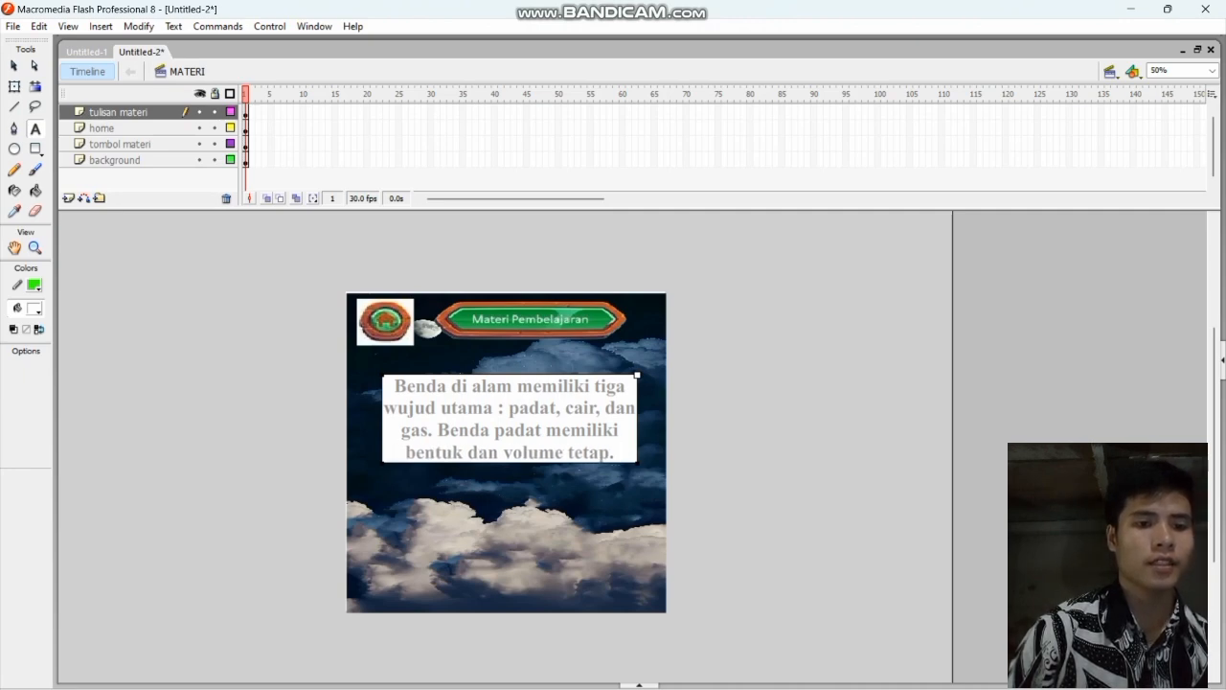
Step: Begin the third sentence of the lesson text with "Benda cair memiliki Volume tetap"
type("Bend")
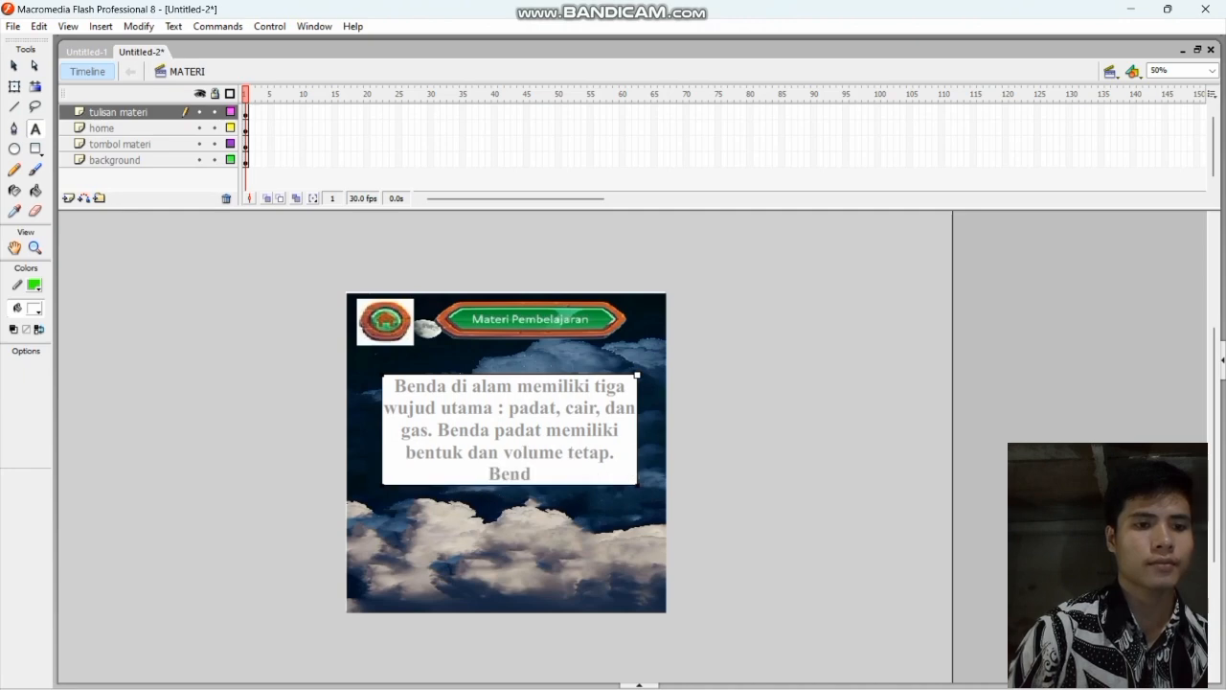
type("a cair")
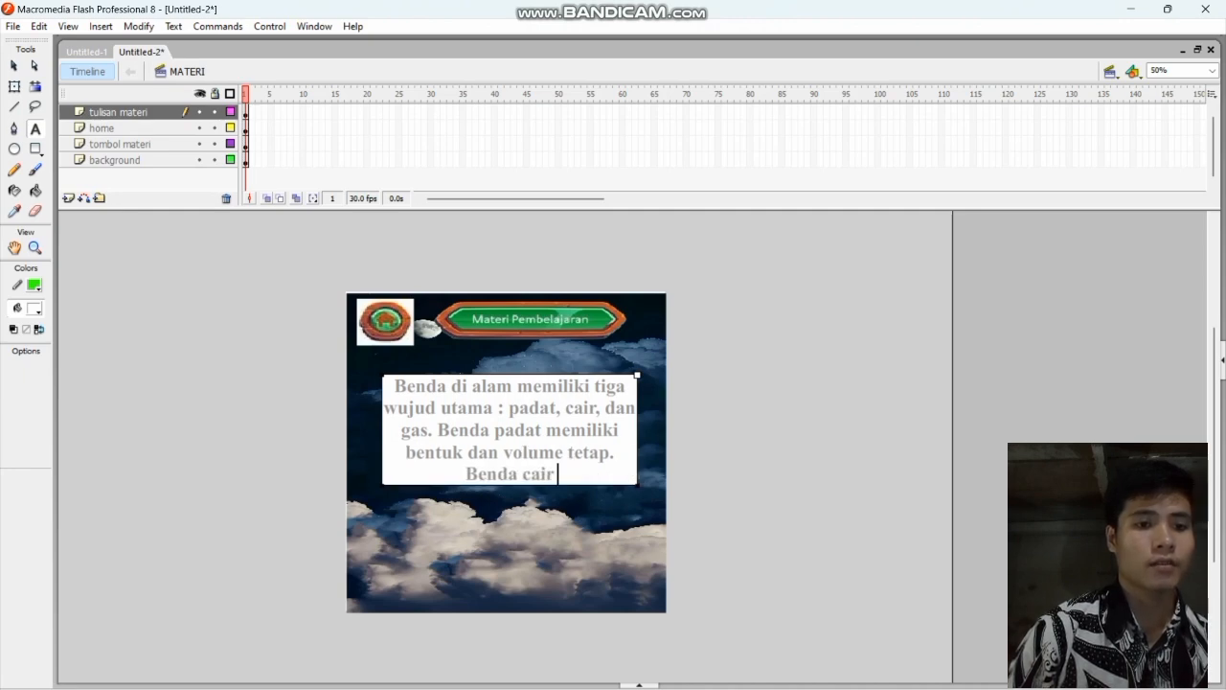
type(" memiliki")
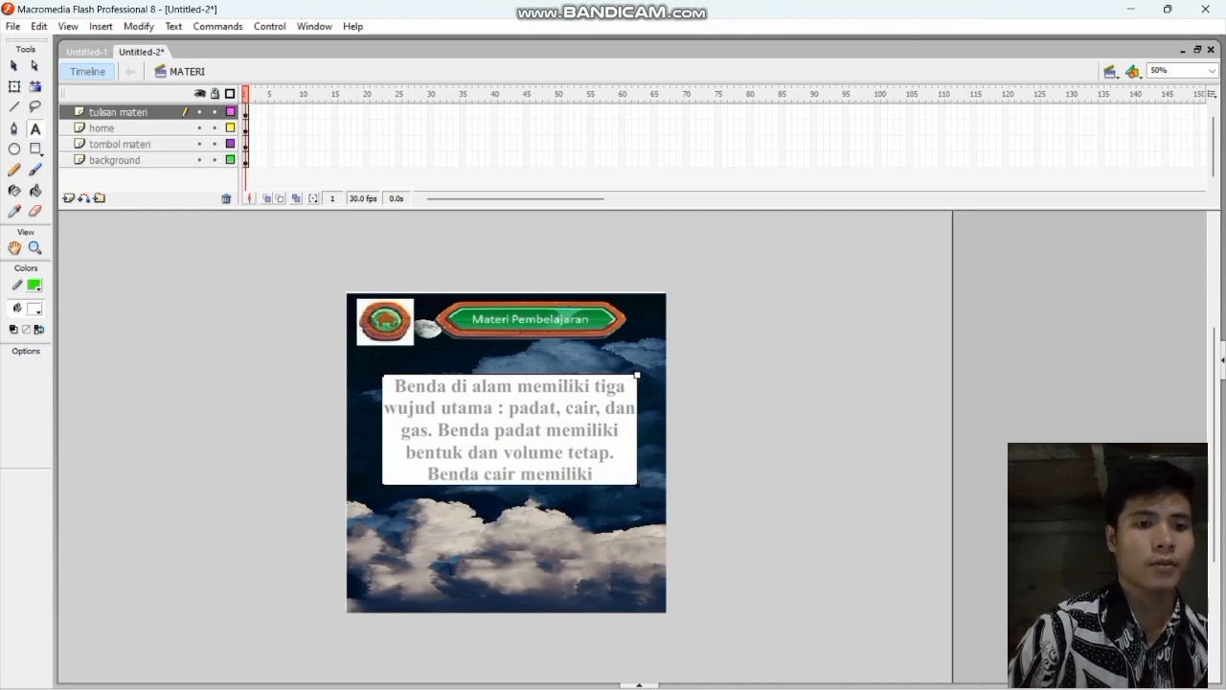
type(" Vo")
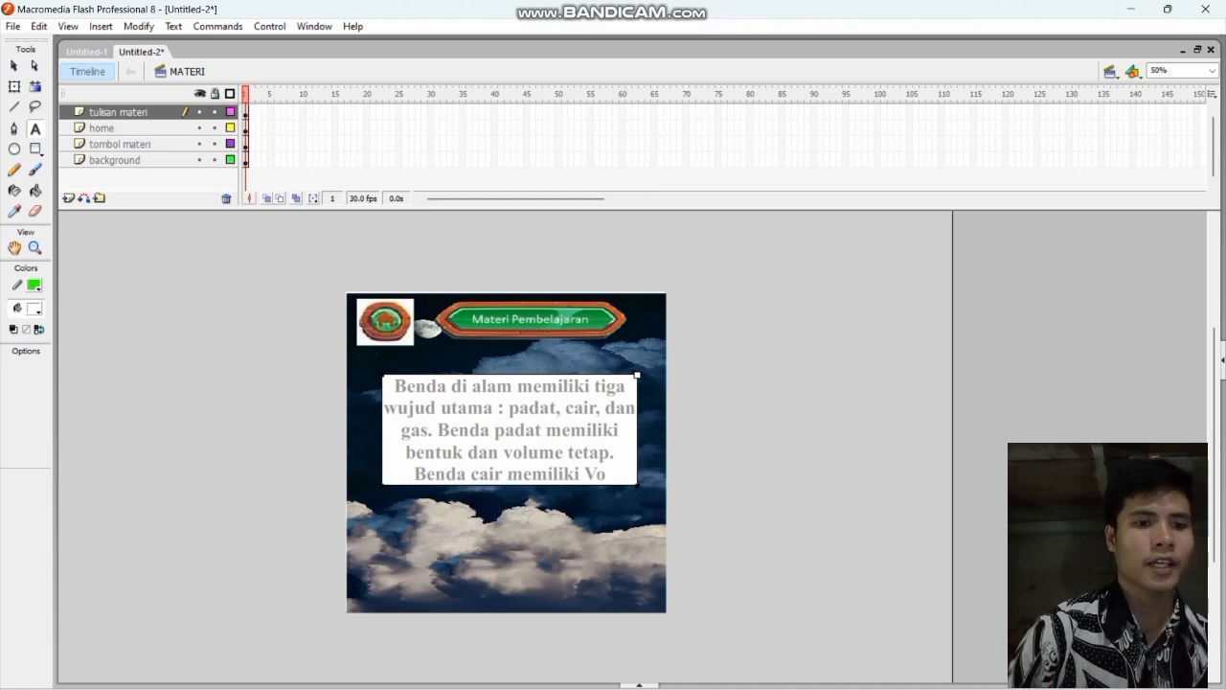
type("lume")
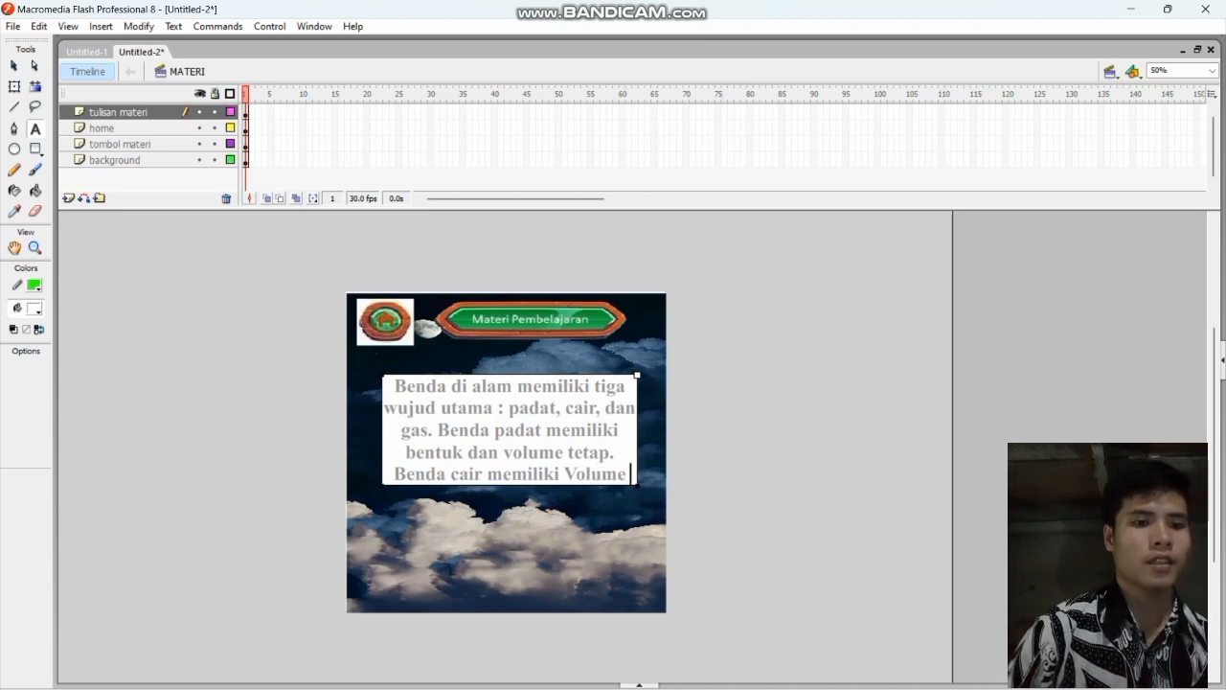
type(" tetap")
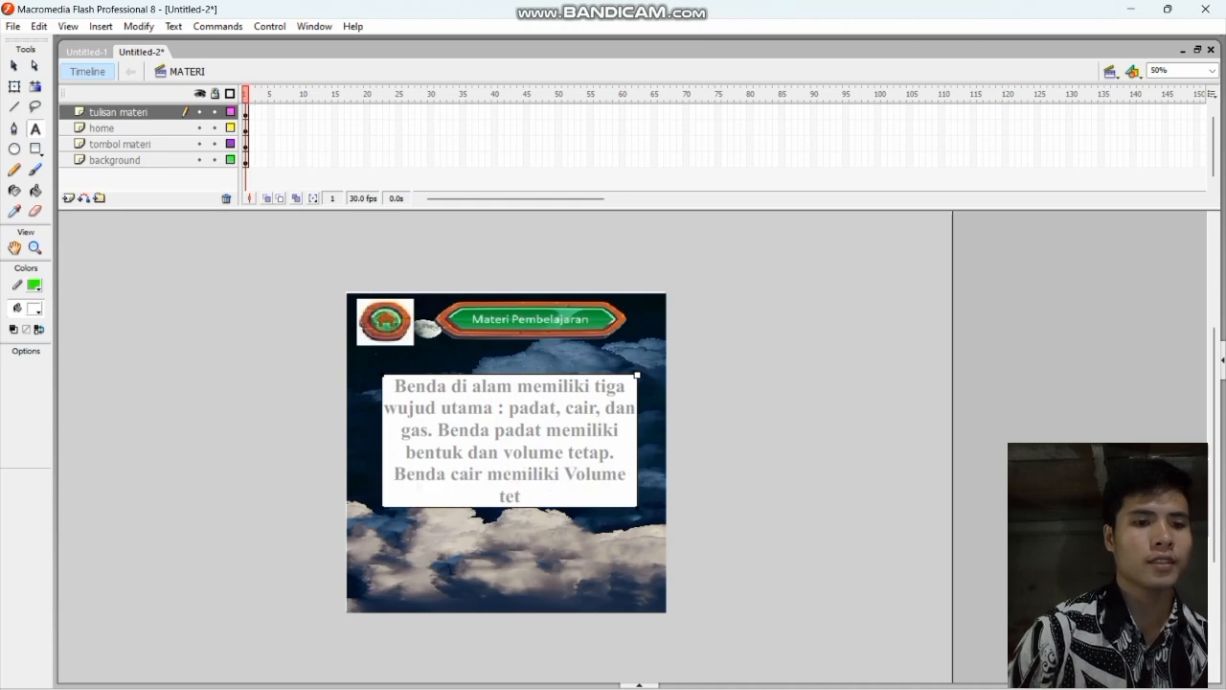
Step: Complete the sentence about liquids with "tetapi bentuknya menyesuaikan wadahnya."
type(" tepa")
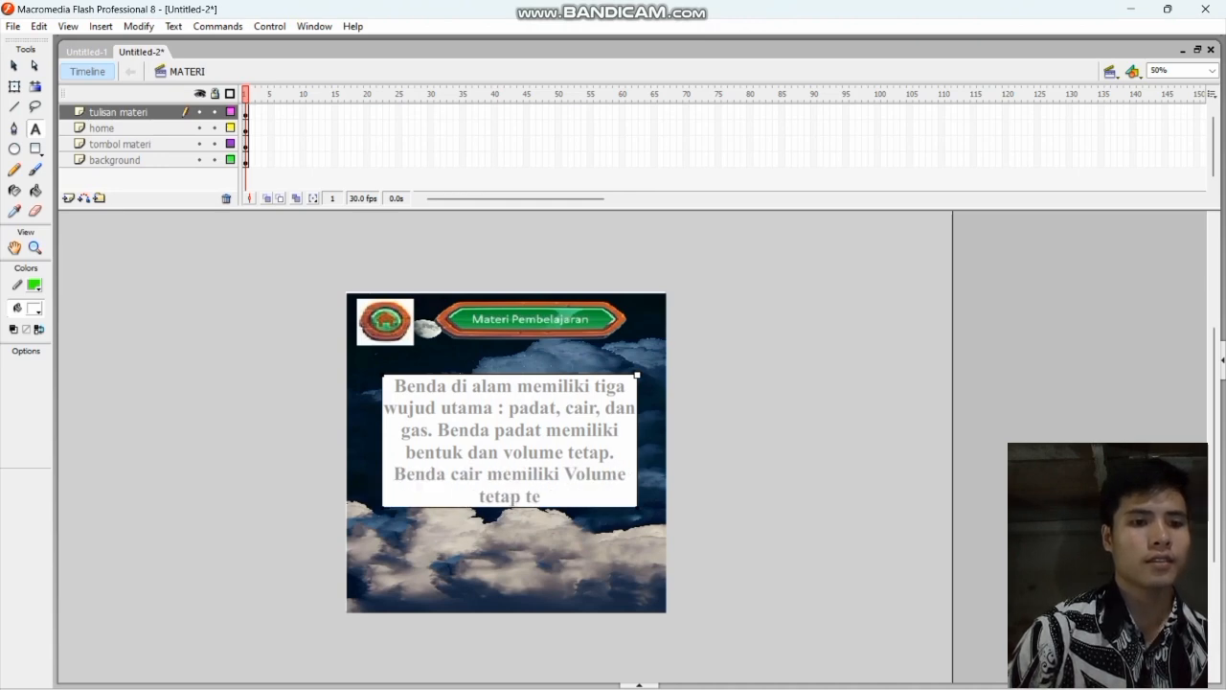
key("BackSpace")
key("BackSpace")
key("BackSpace")
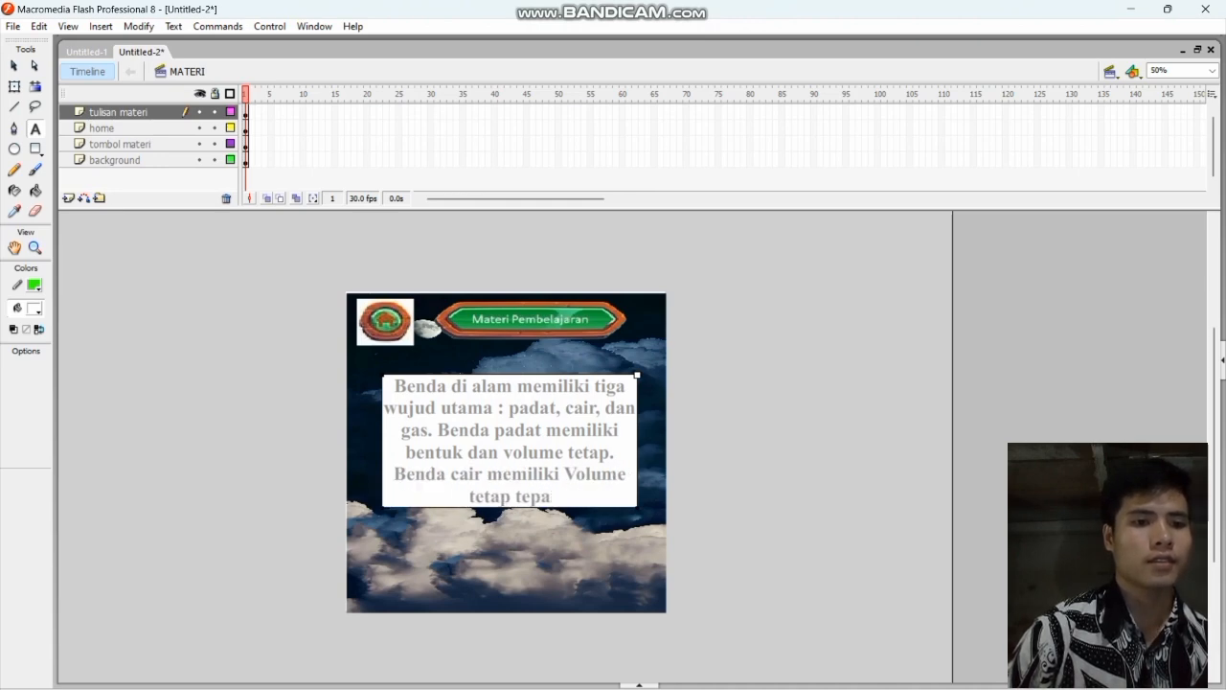
type("tap")
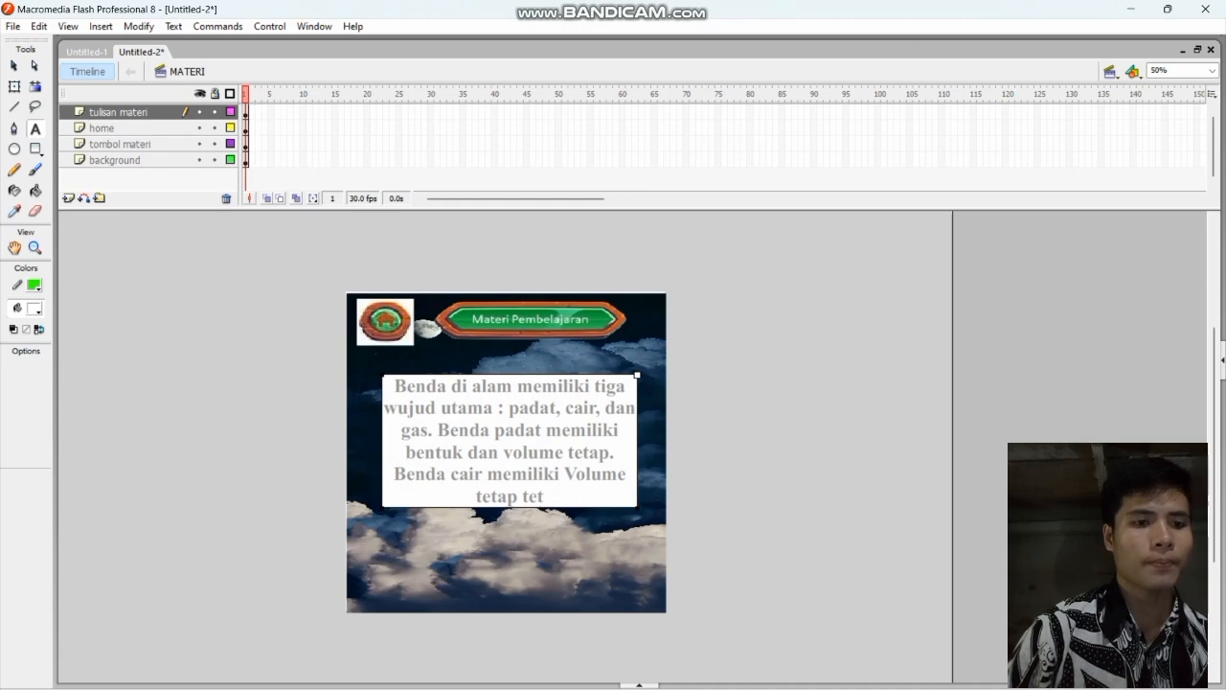
type("i")
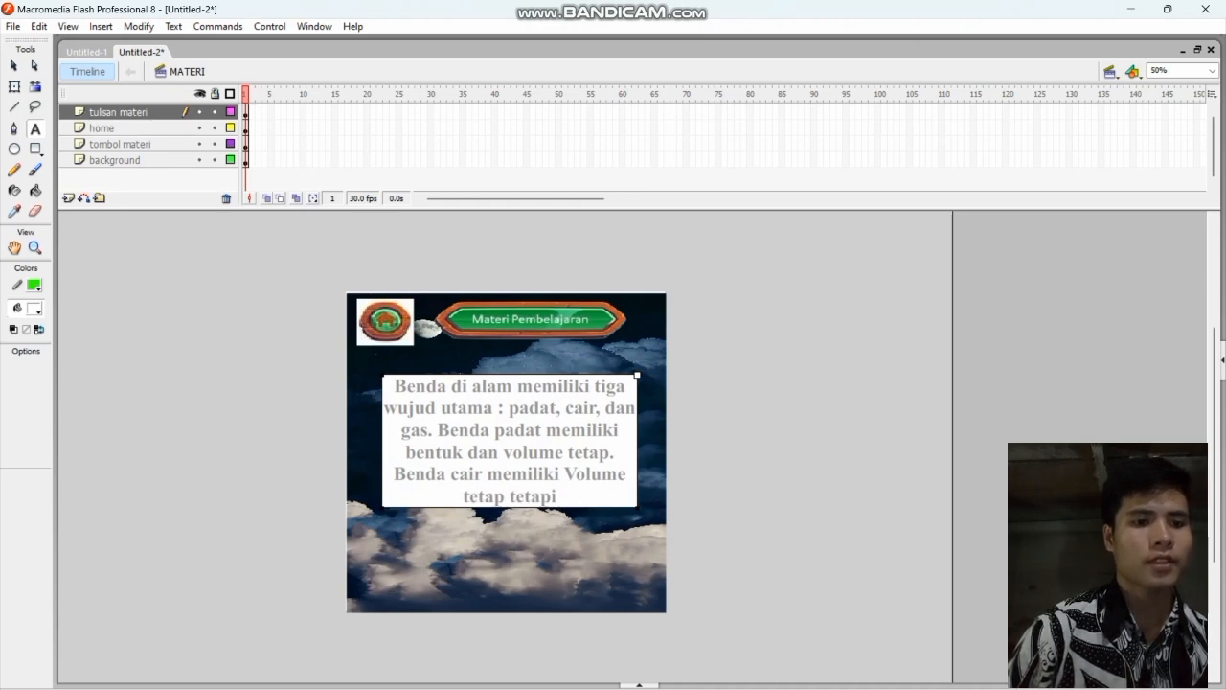
type(" bentukn")
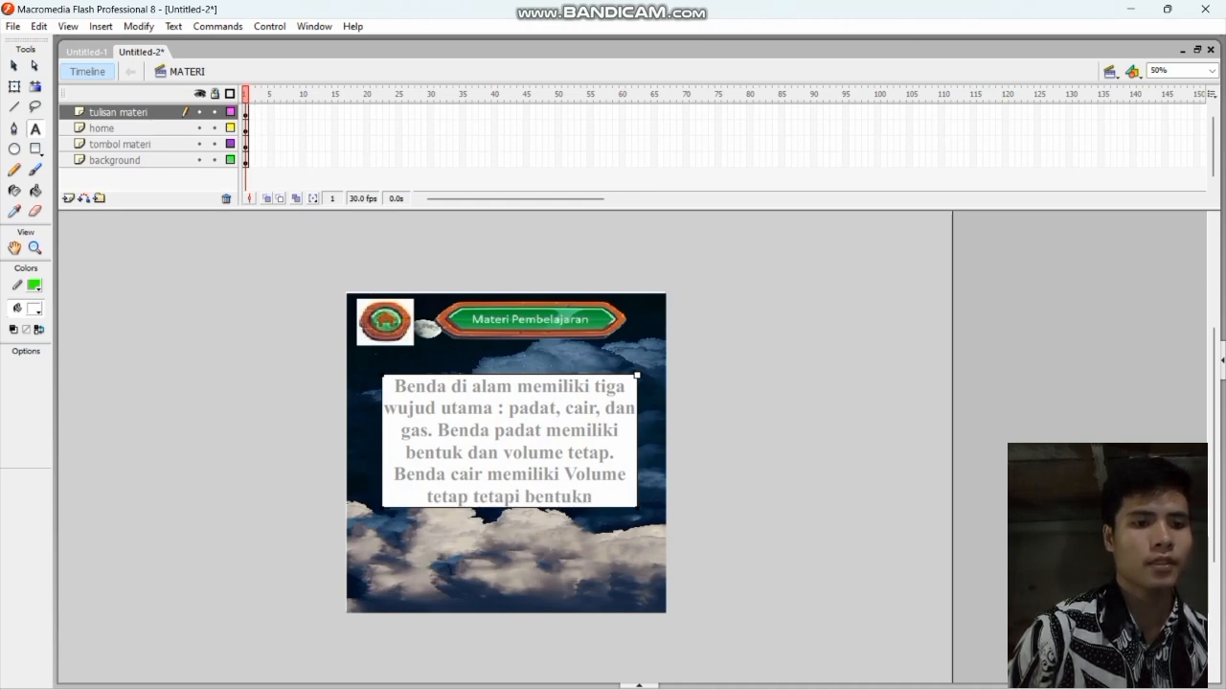
type("ya menye")
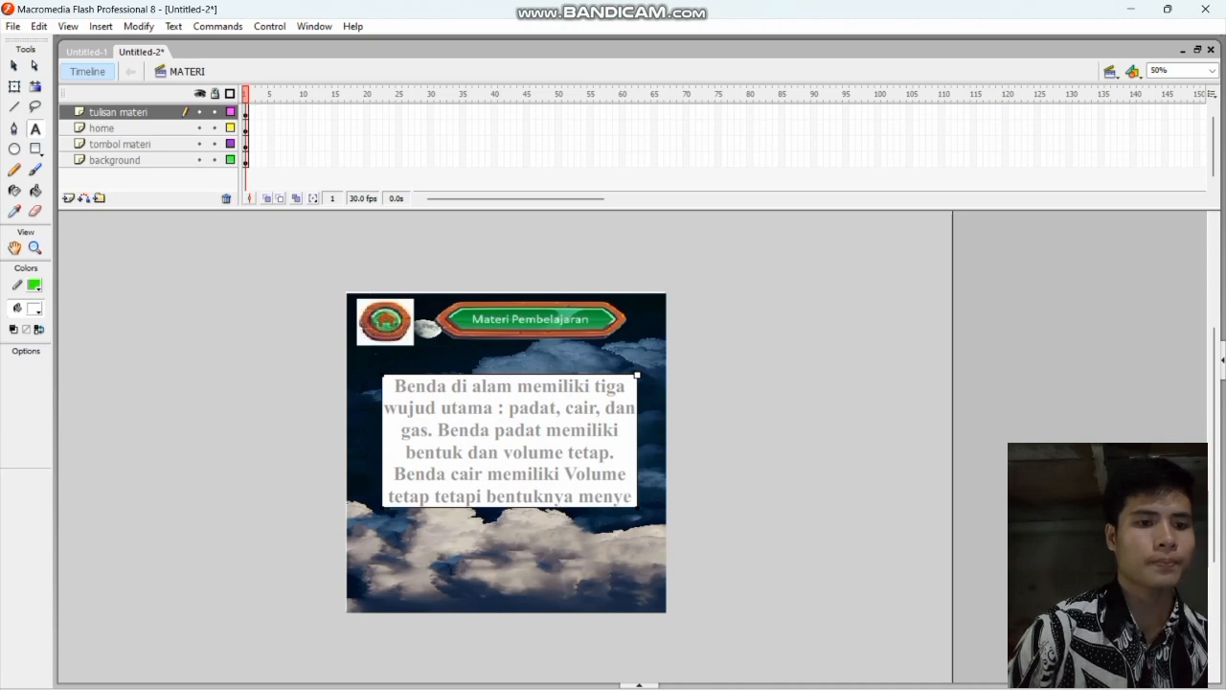
type("s")
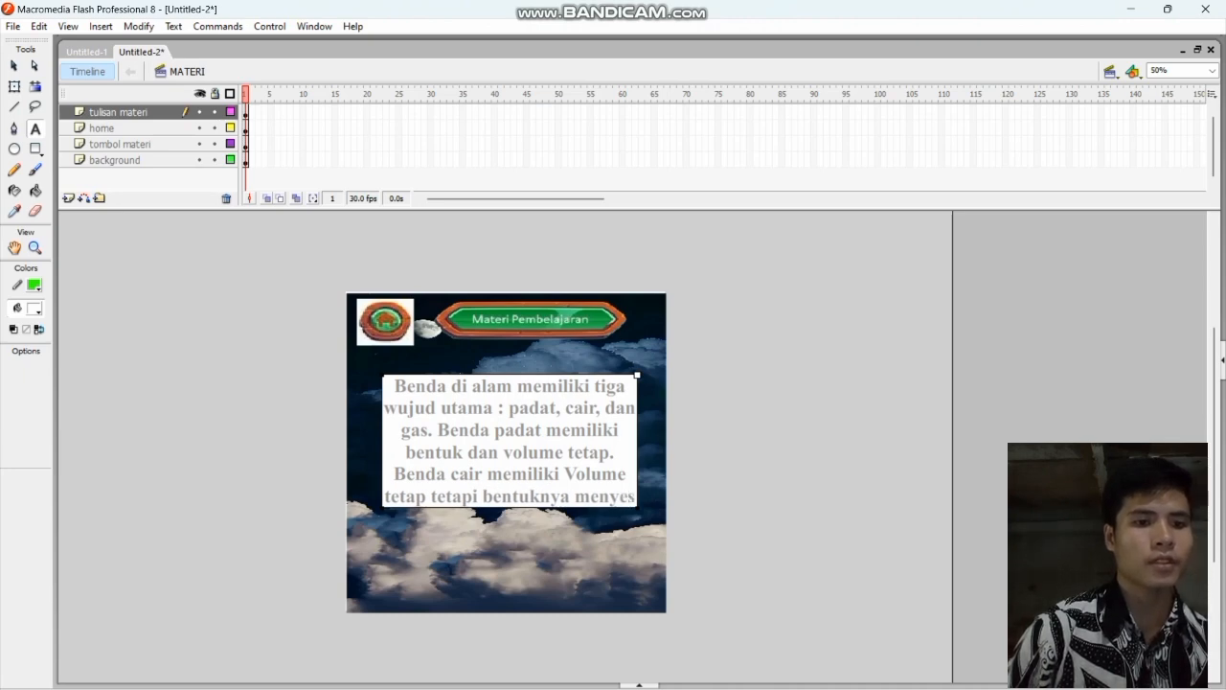
type("uaik")
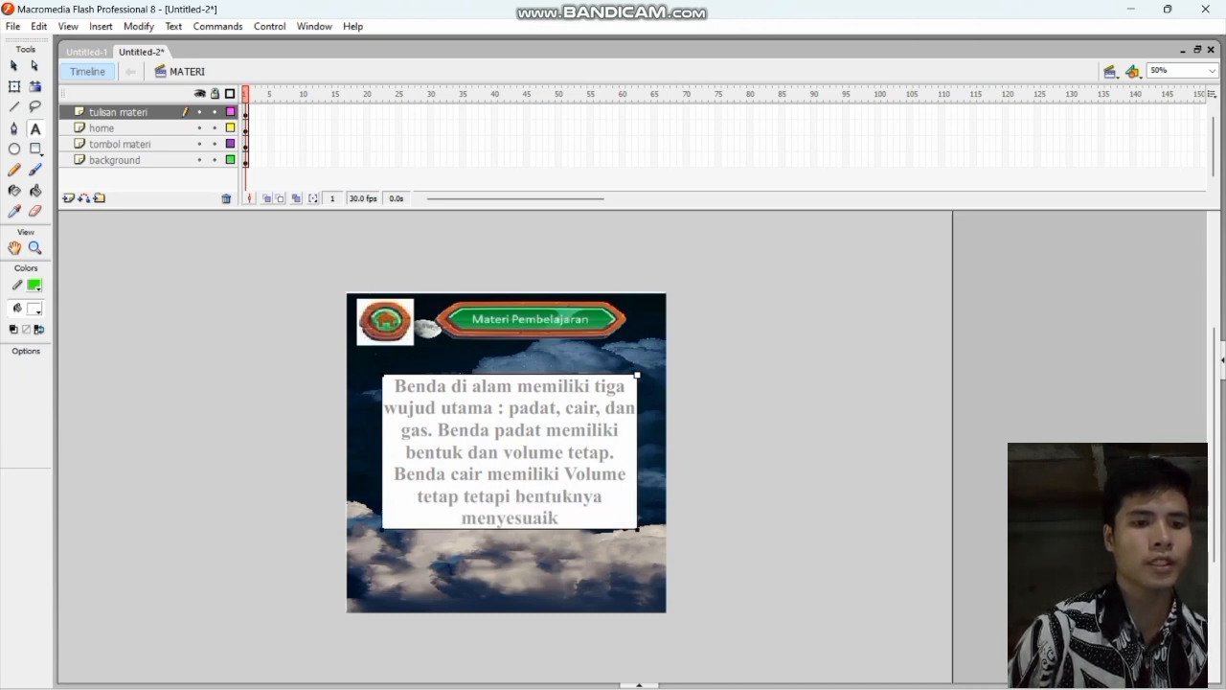
type("an wadah")
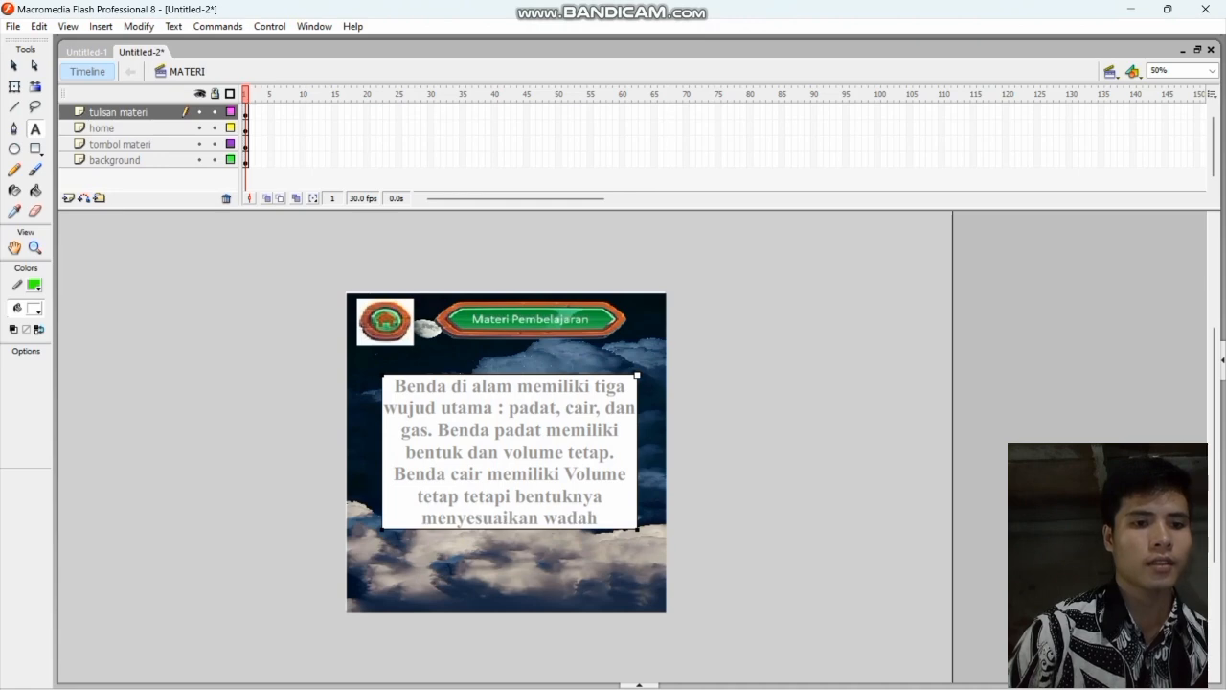
type("nya.")
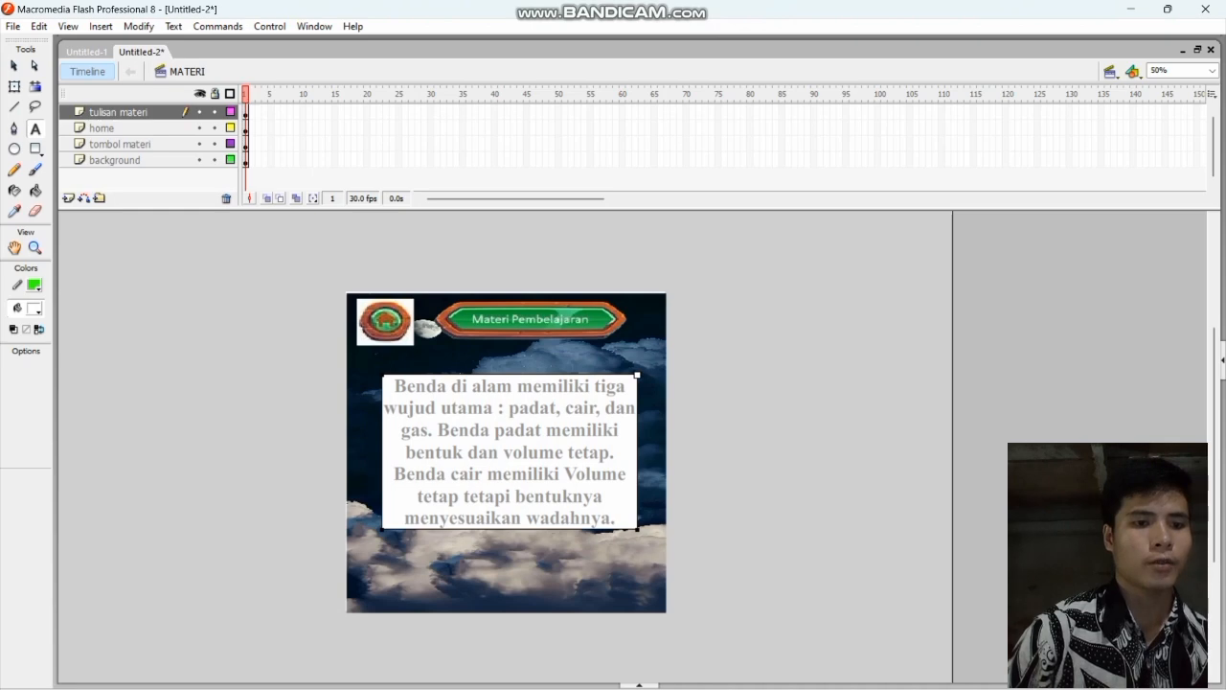
type(" benda")
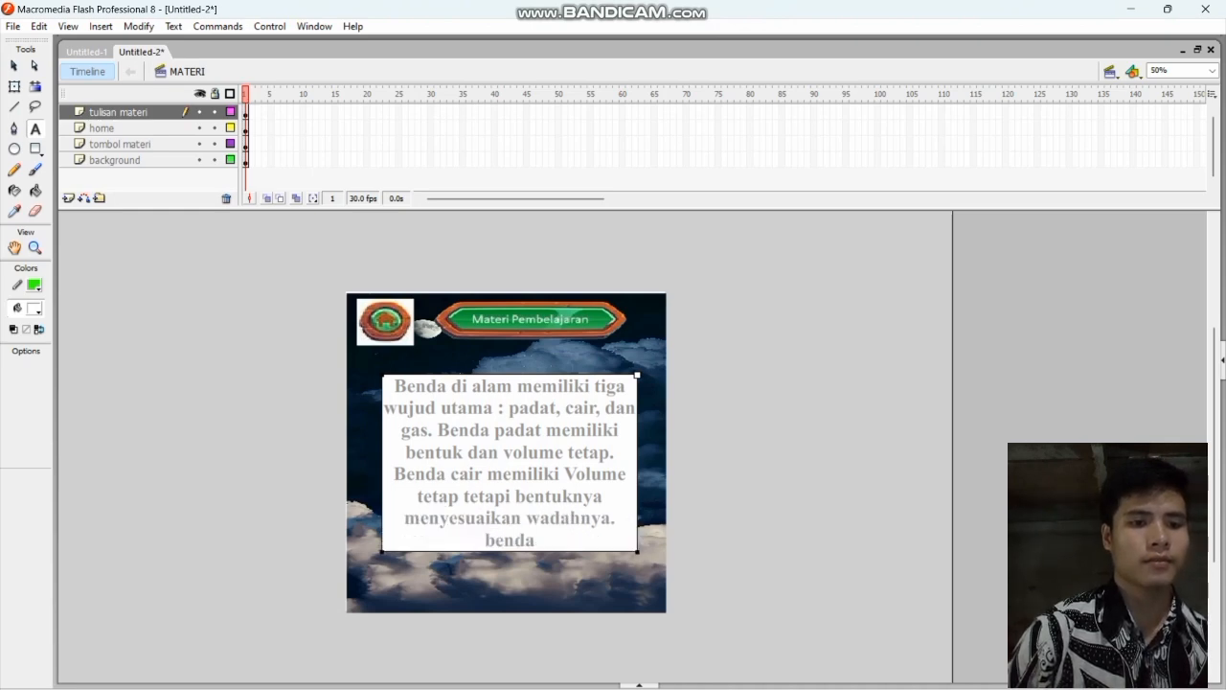
key("BackSpace")
key("BackSpace")
key("BackSpace")
key("BackSpace")
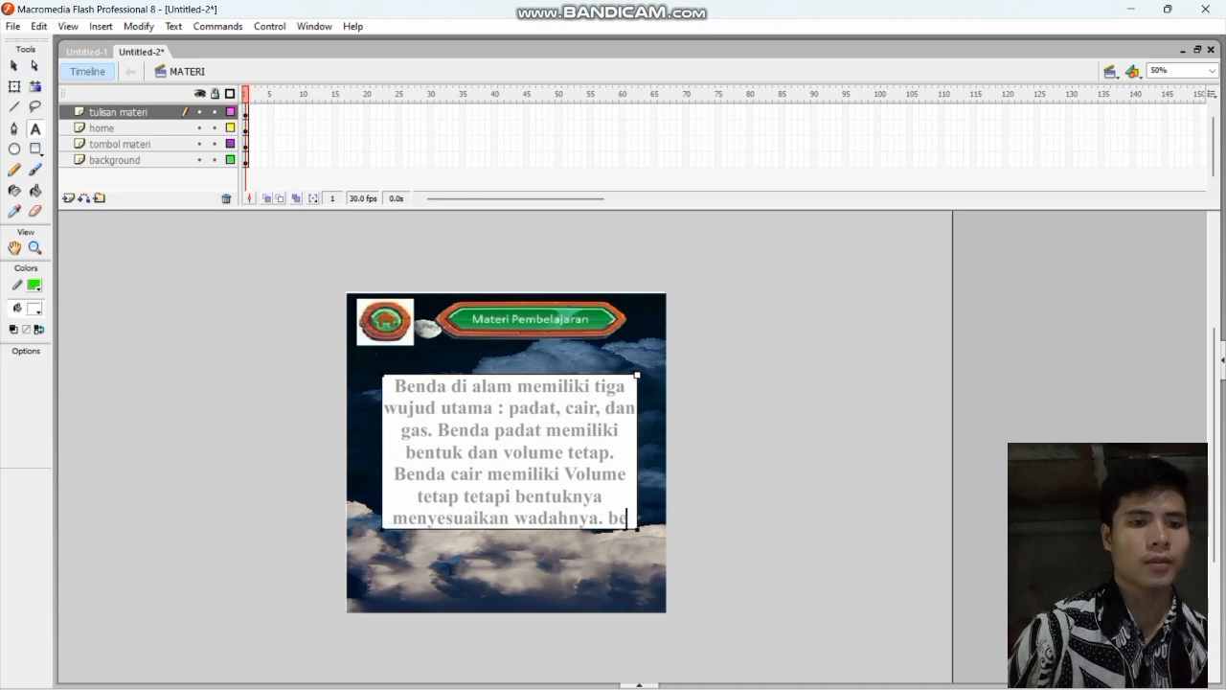
key("BackSpace")
key("BackSpace")
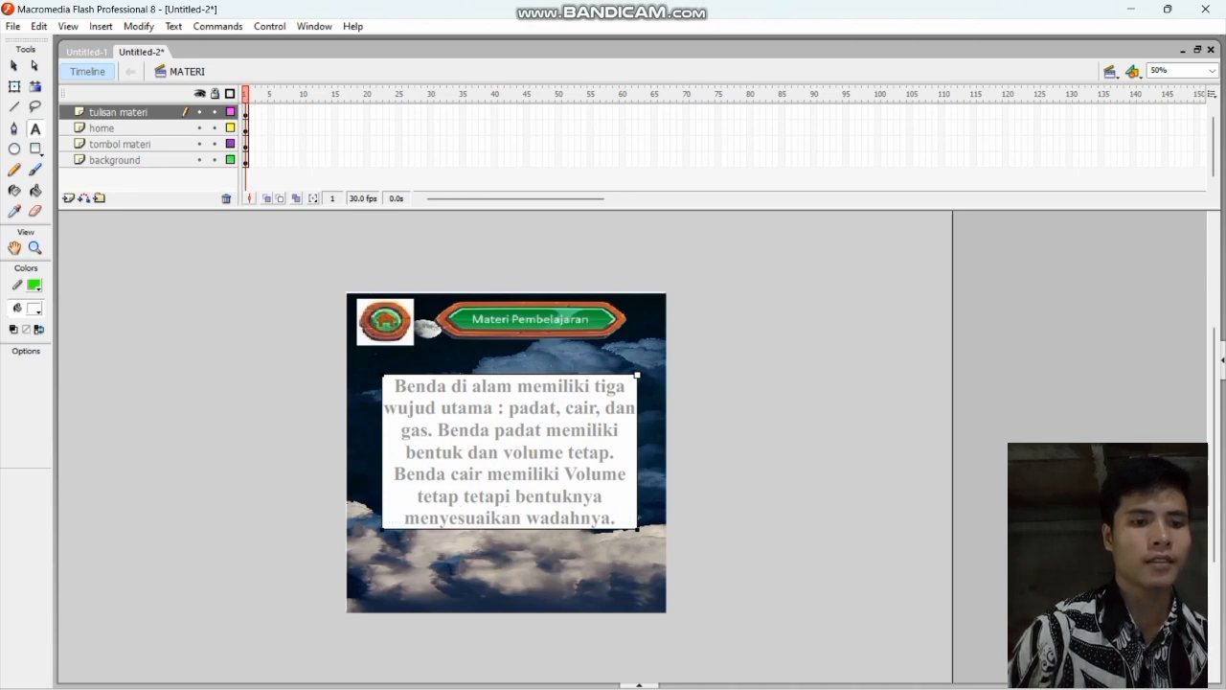
Step: Add the sentence "Benda gas memiliki volume dan bentuk yang berubah" to the end of the lesson text
type("Be")
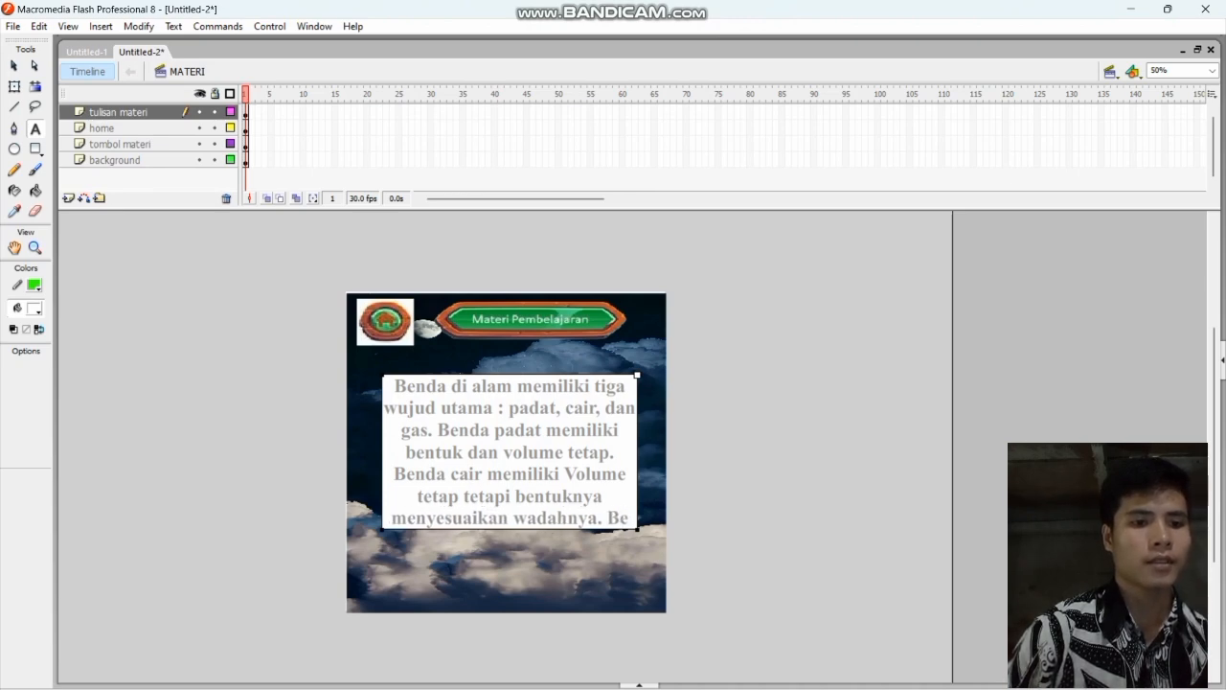
type("nda g")
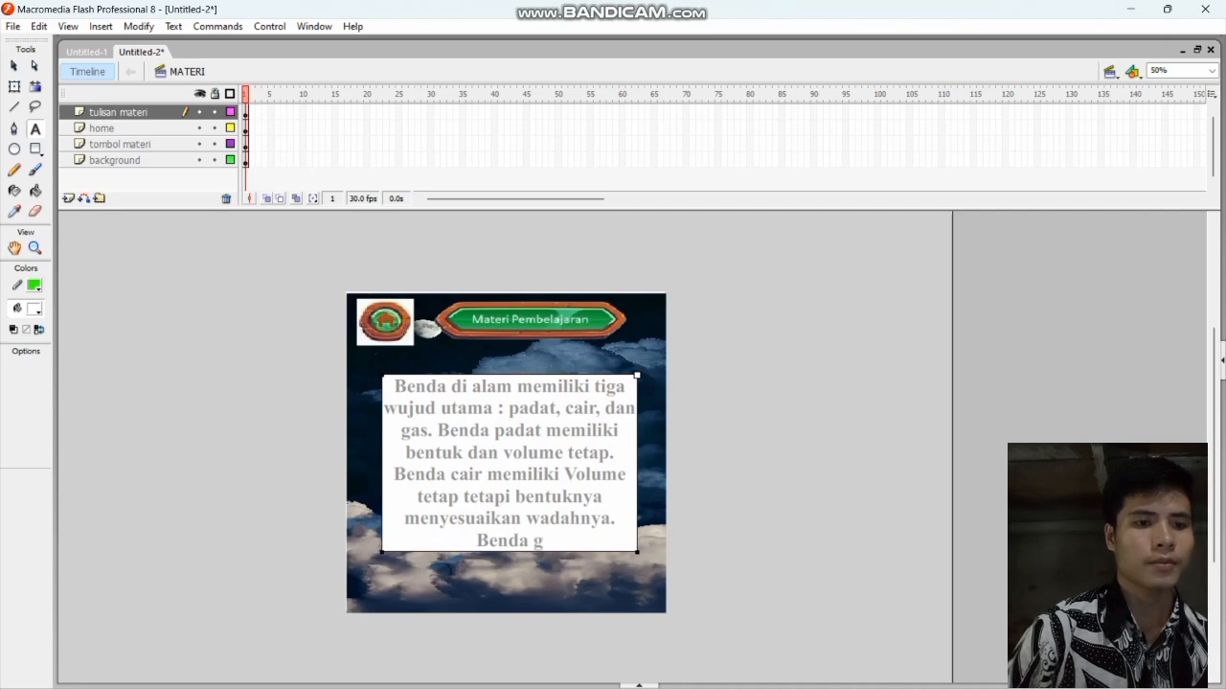
type("as memili")
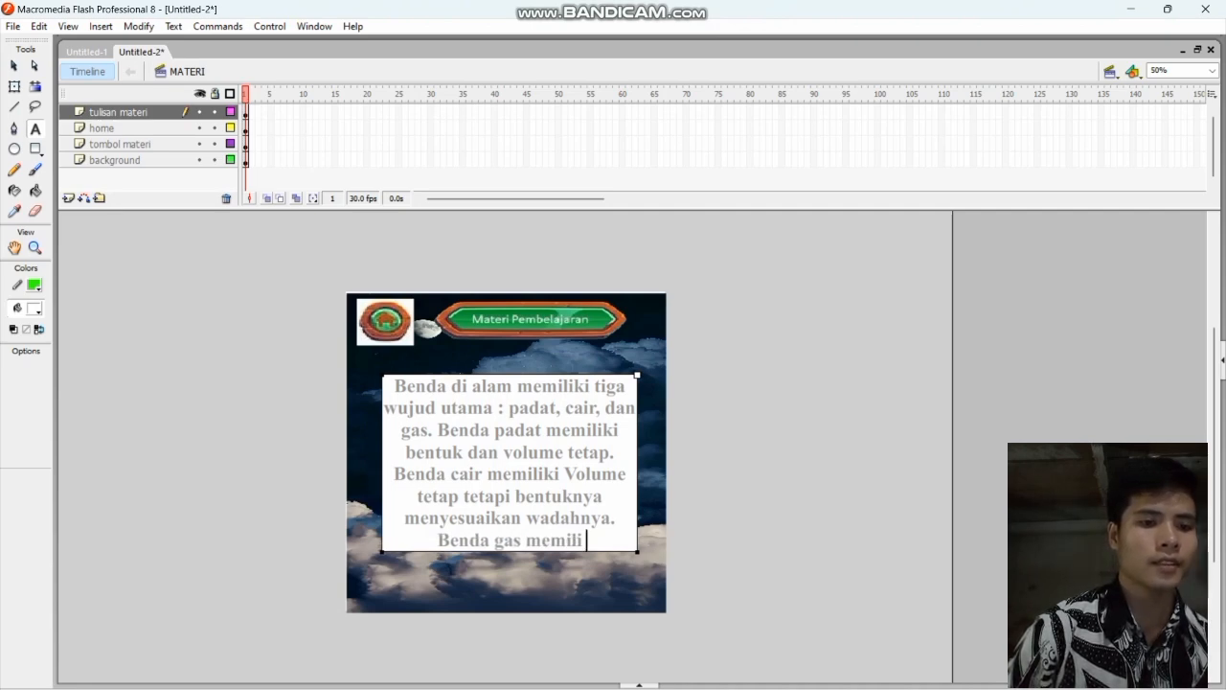
type("k")
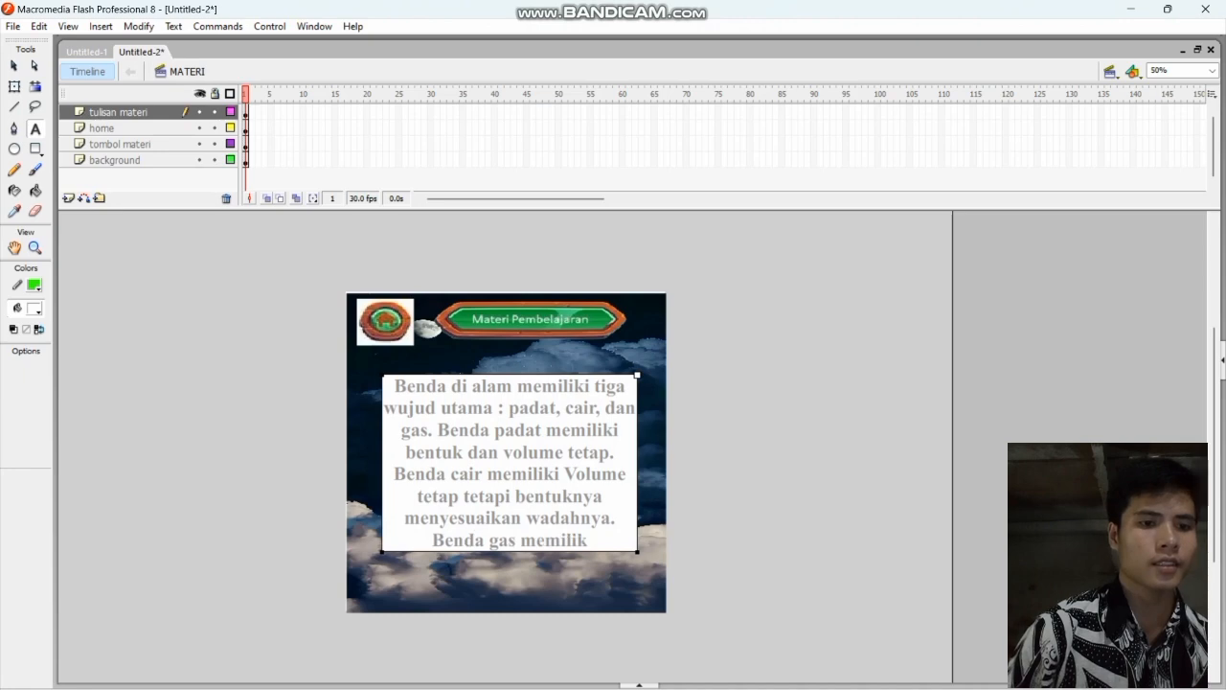
type("i vo")
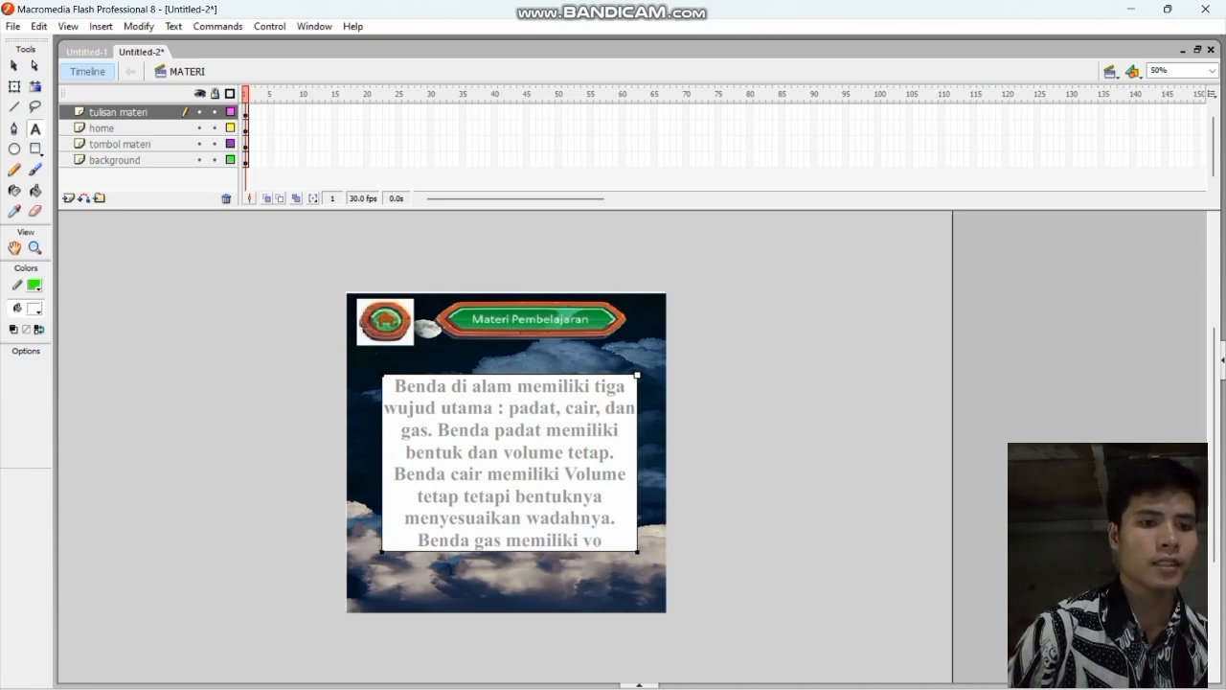
type("lume")
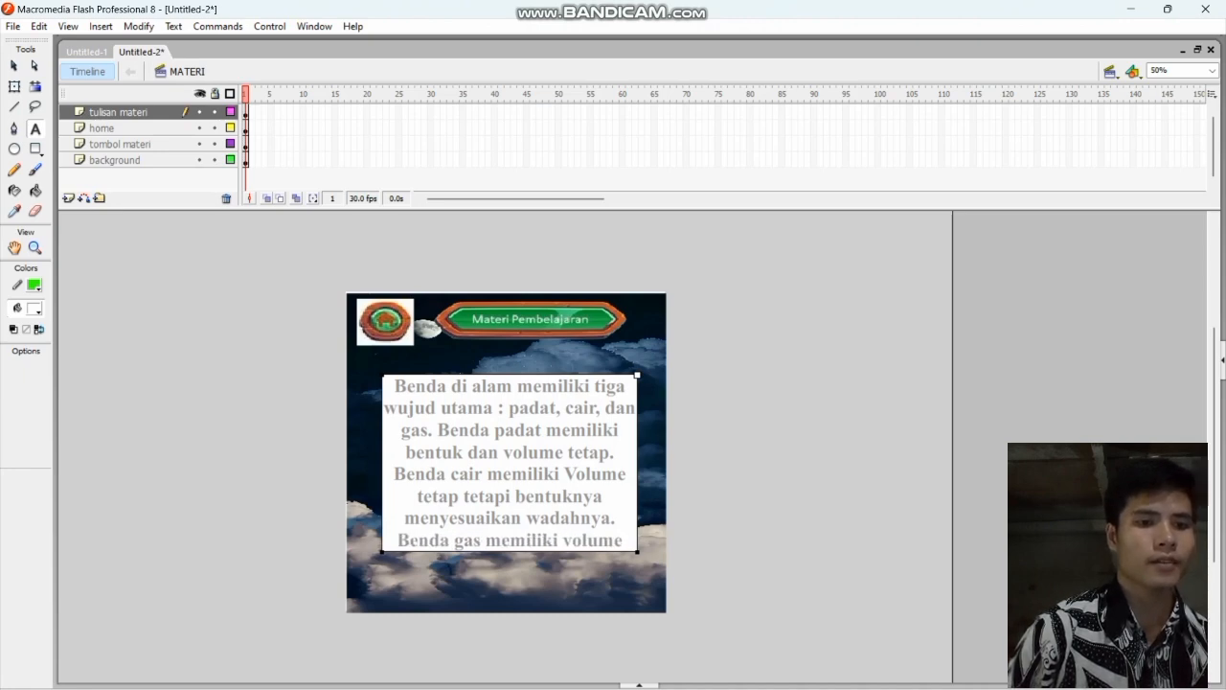
type(" dan")
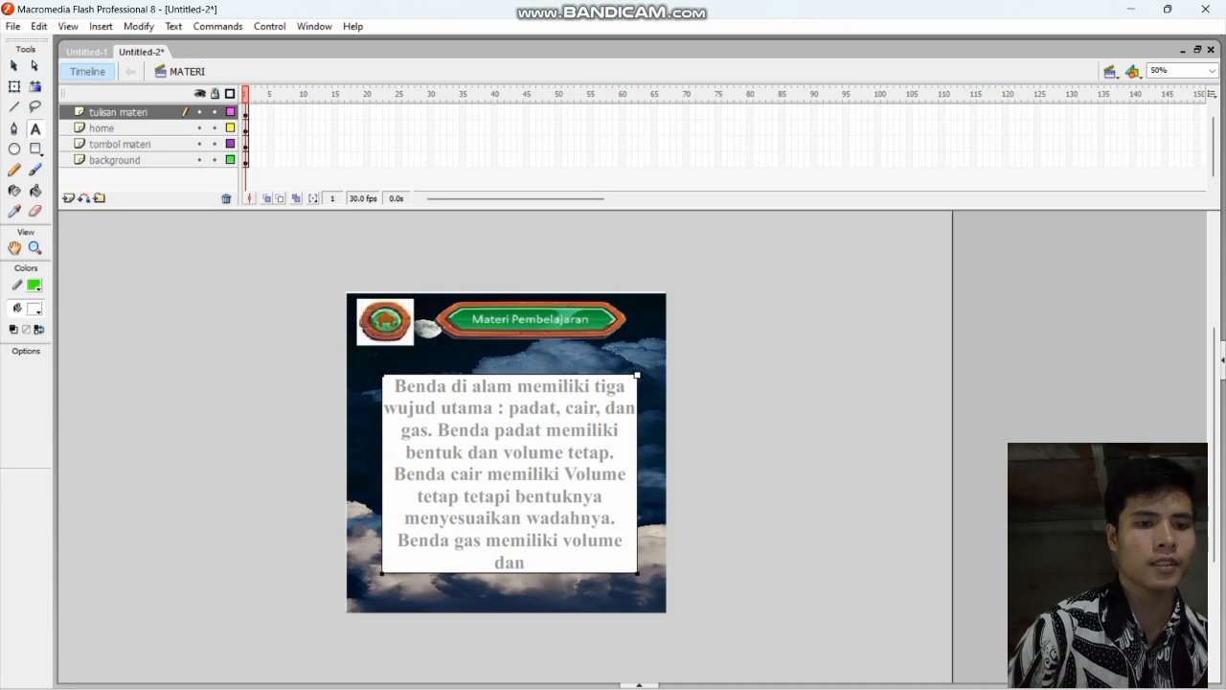
scroll(506, 451, "down", 2)
type("bentuk")
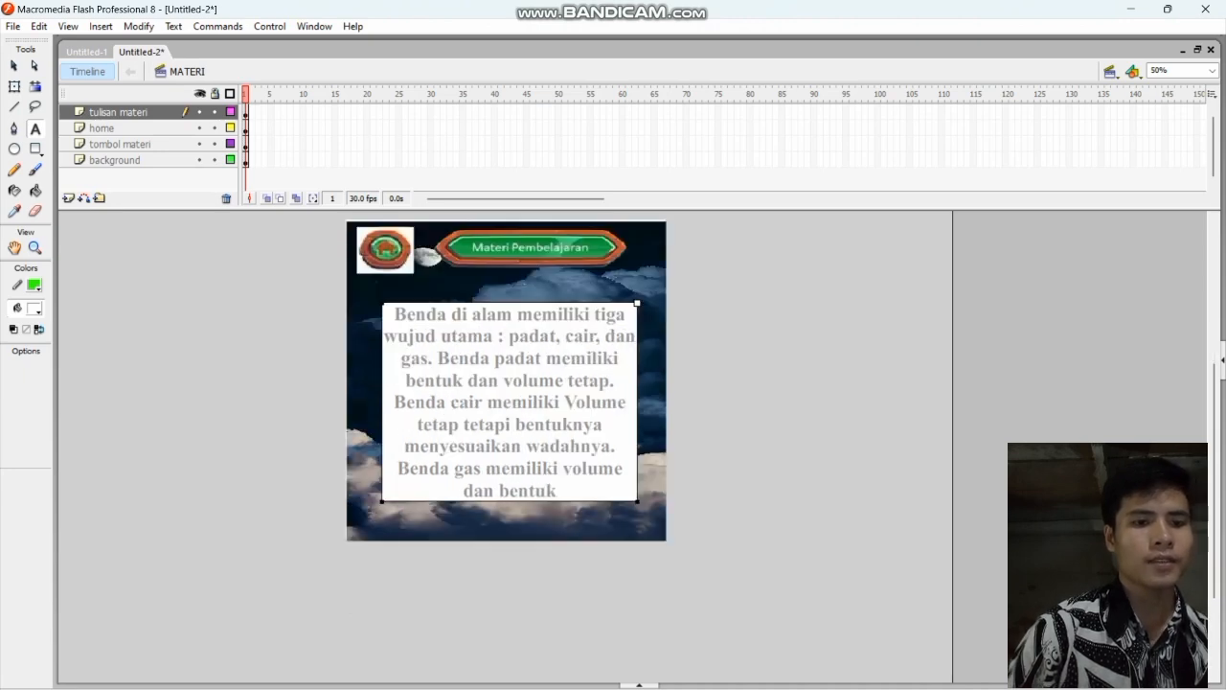
type(" yang berui")
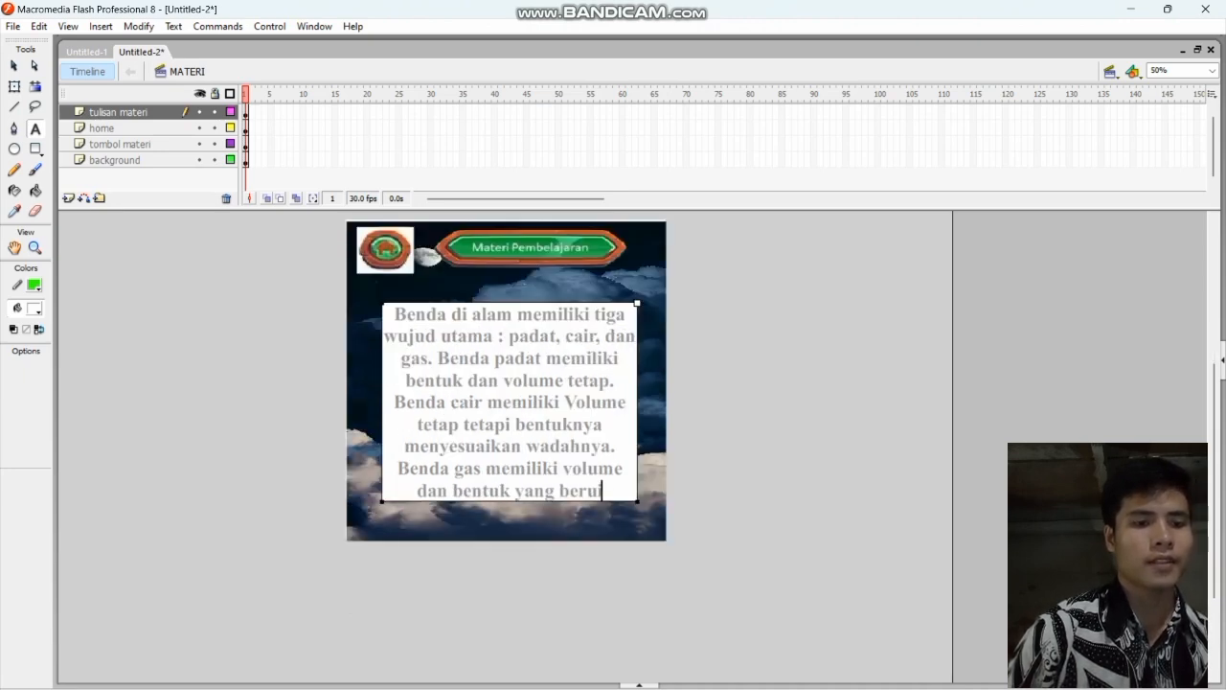
key("BackSpace")
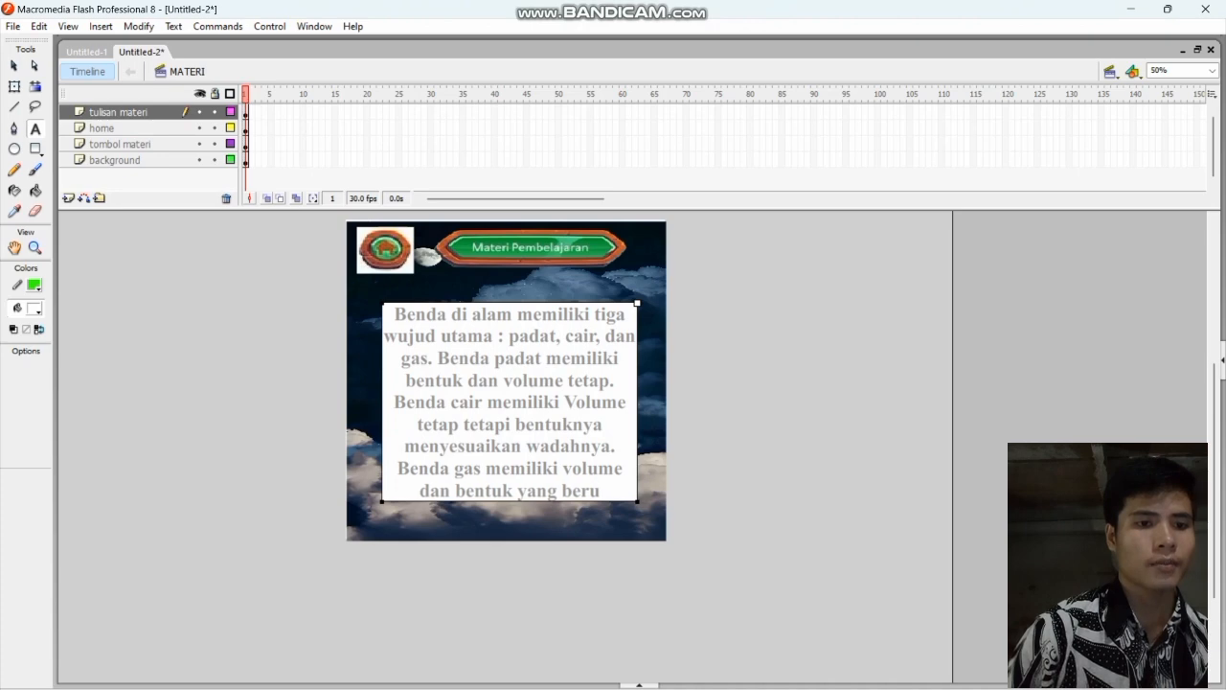
type("bahq")
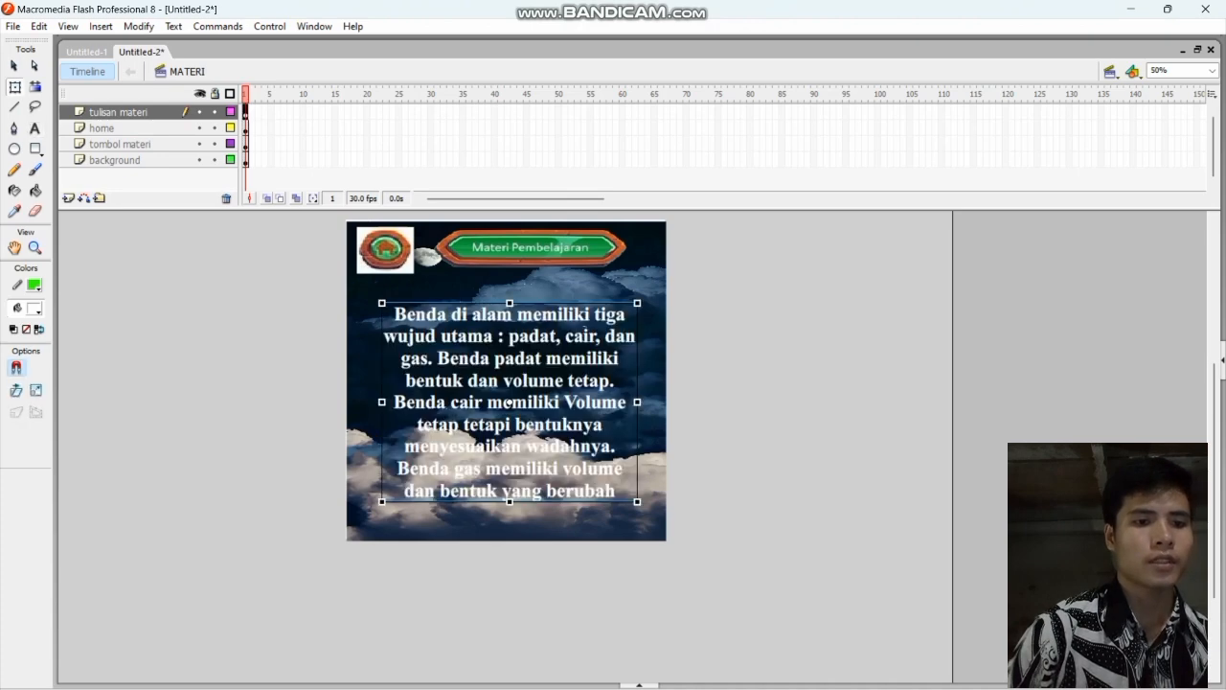
Step: Convert the home image in the MATERI scene to a symbol of type Button
right_click(385, 249)
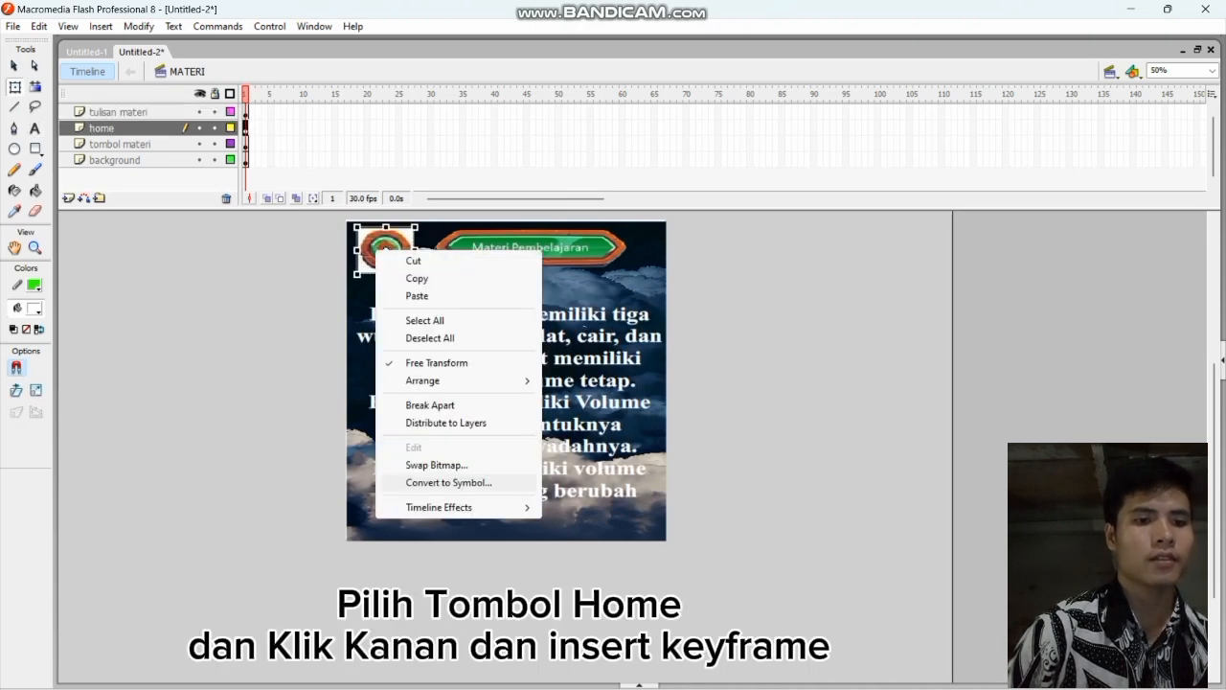
left_click(439, 482)
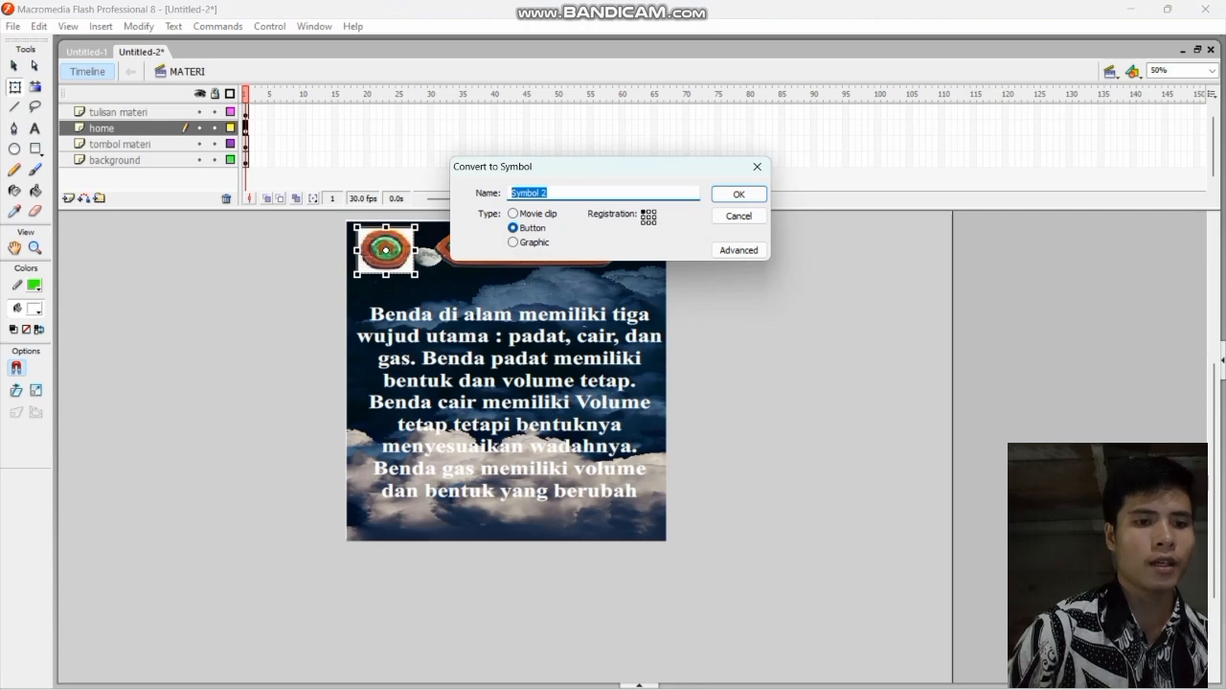
key("Return")
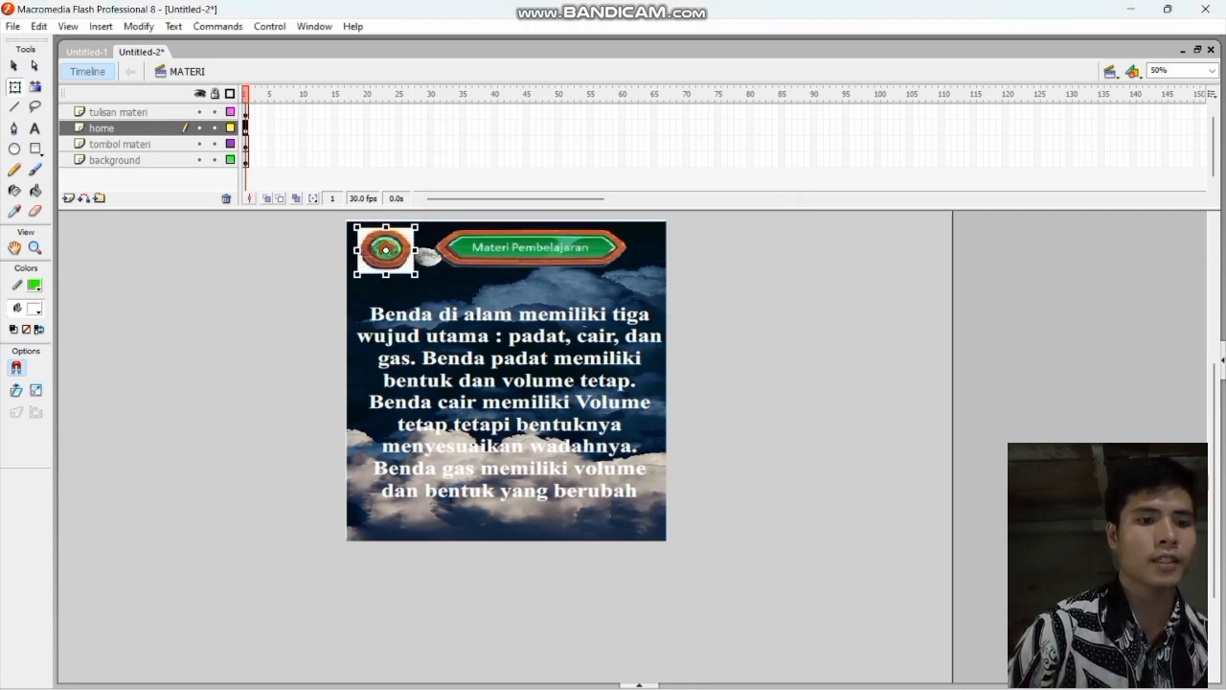
Step: Open the home button symbol for editing and insert keyframes in its Over and Down frames
double_click(385, 249)
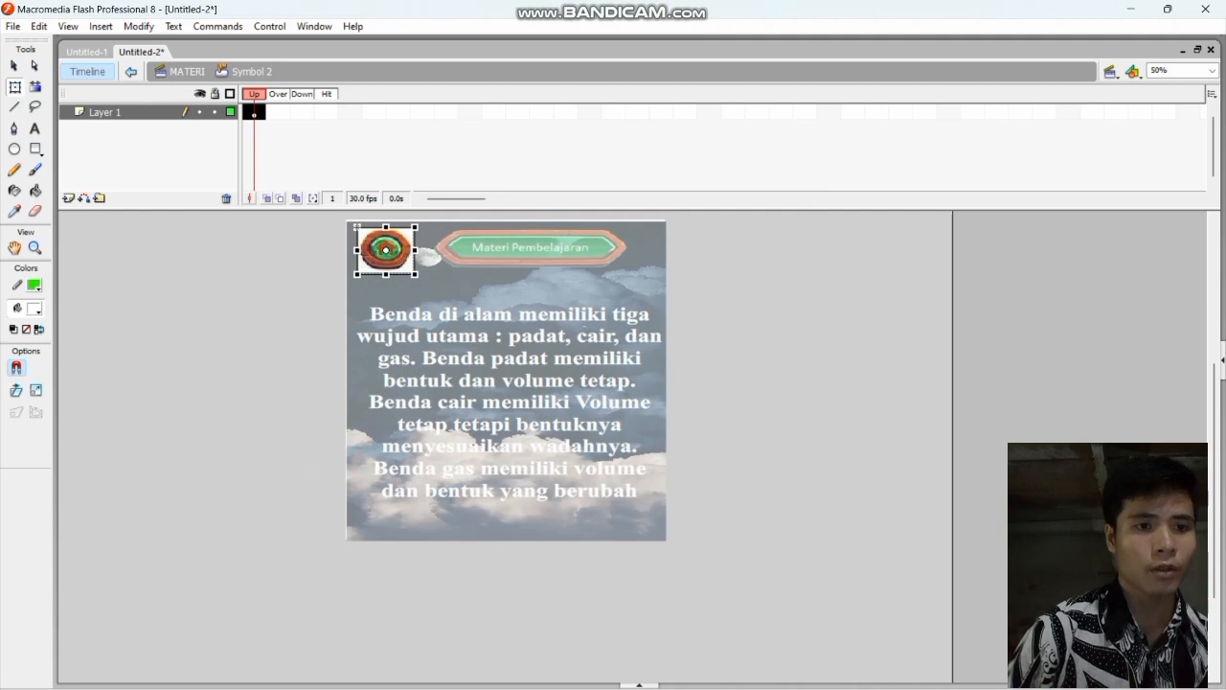
left_click(278, 112)
right_click(278, 112)
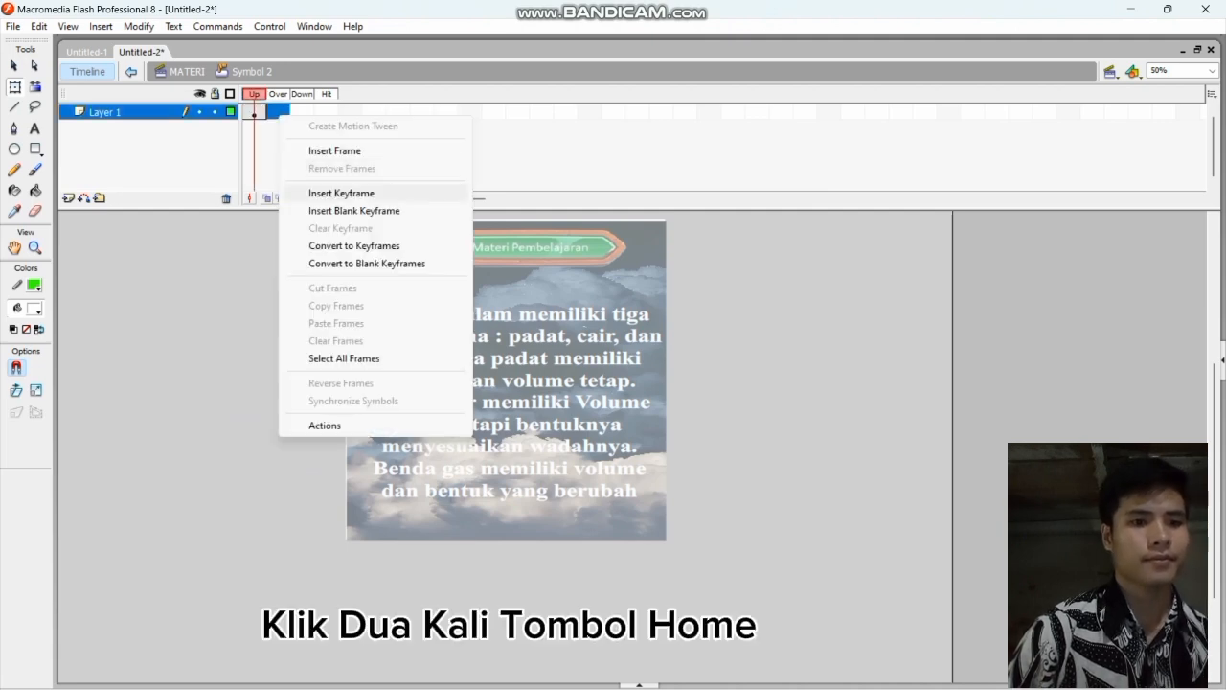
left_click(341, 192)
left_click(302, 112)
right_click(302, 112)
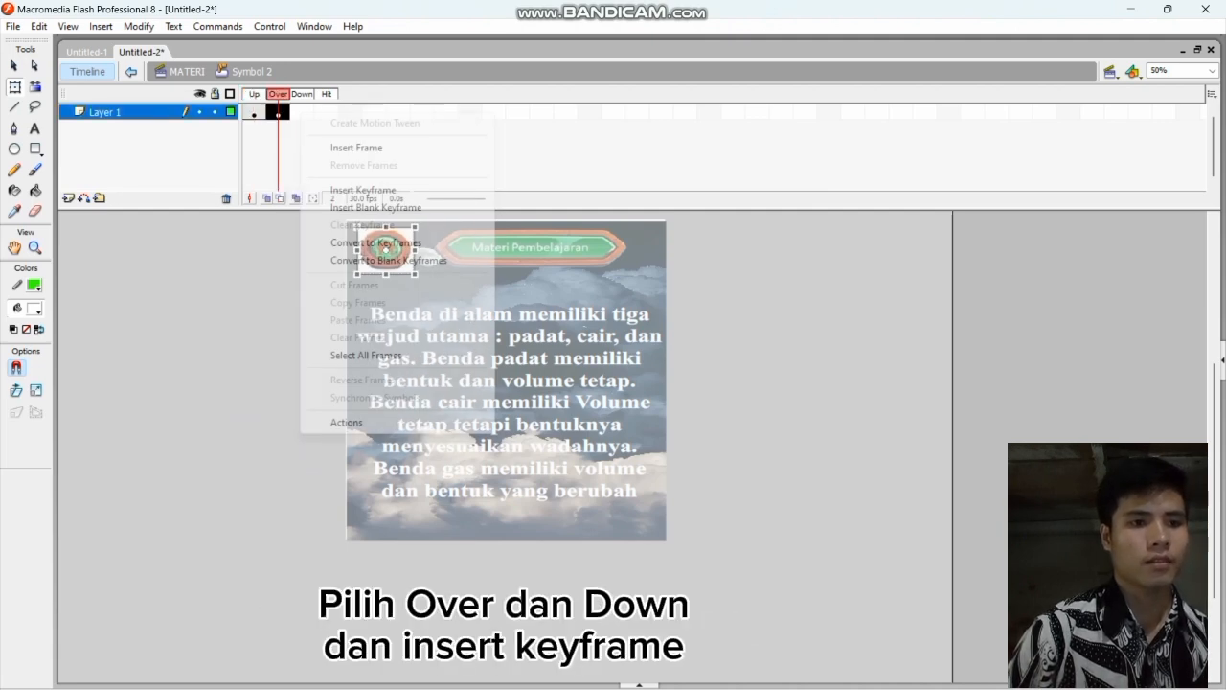
left_click(363, 189)
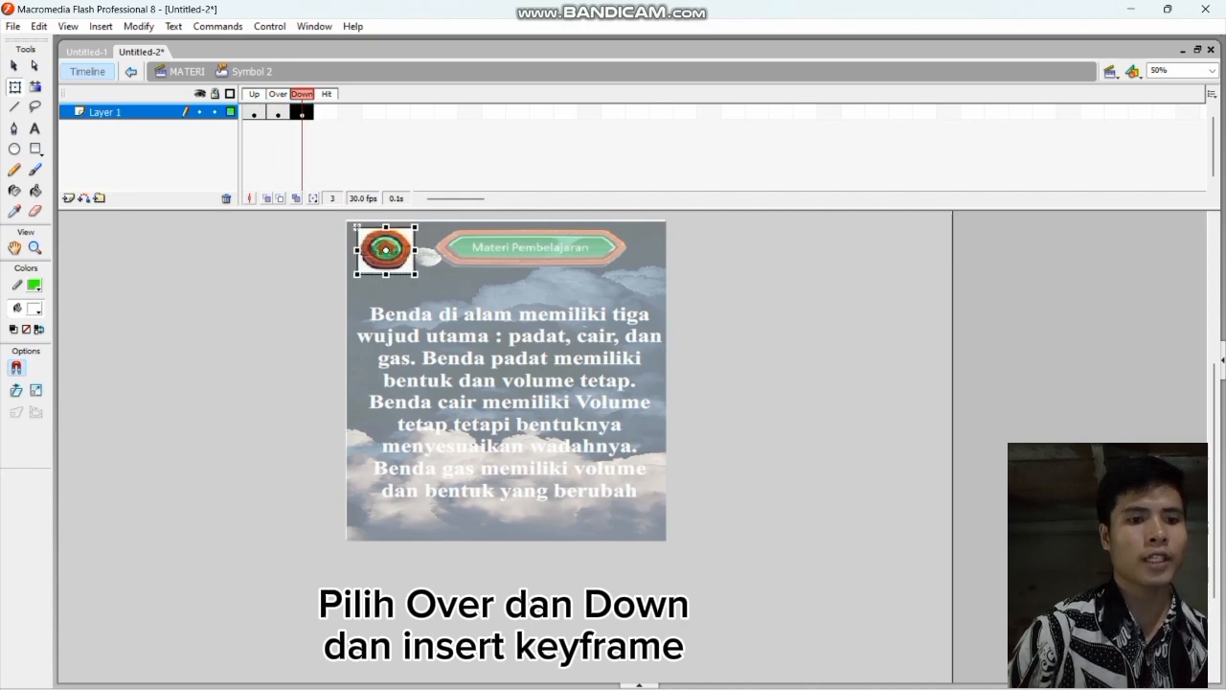
Step: Enlarge the home image slightly in the button's Over frame and test the MATERI scene
left_click(278, 112)
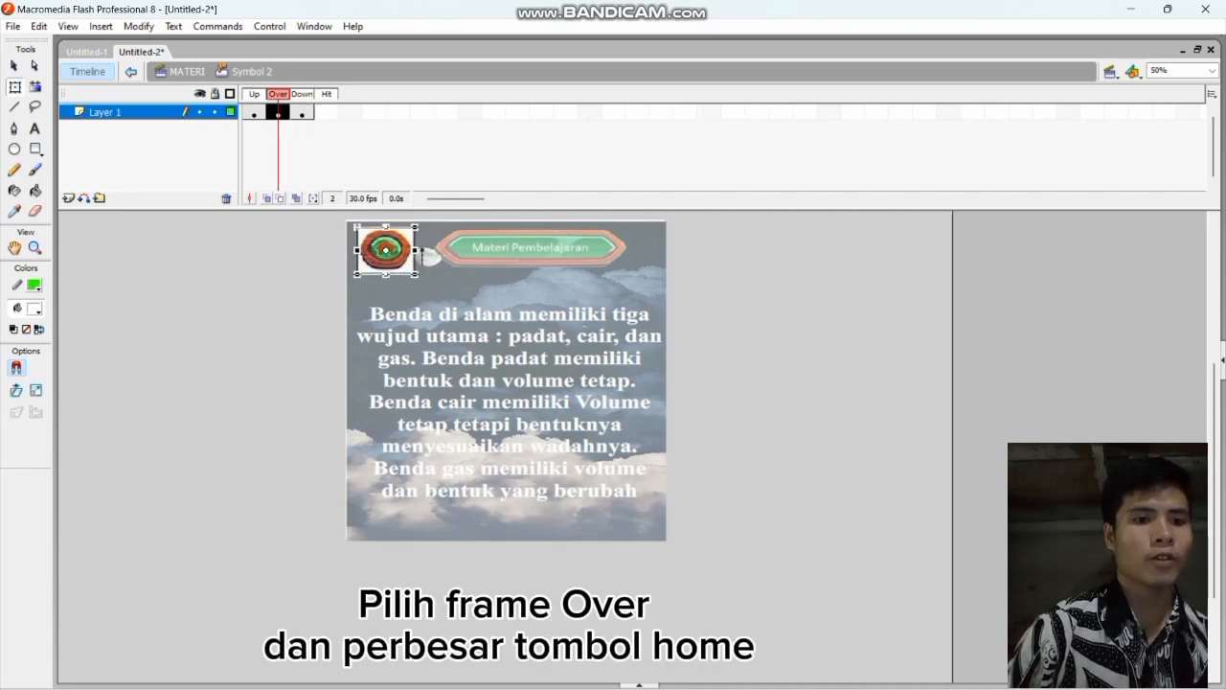
left_click_drag(356, 227, 350, 218)
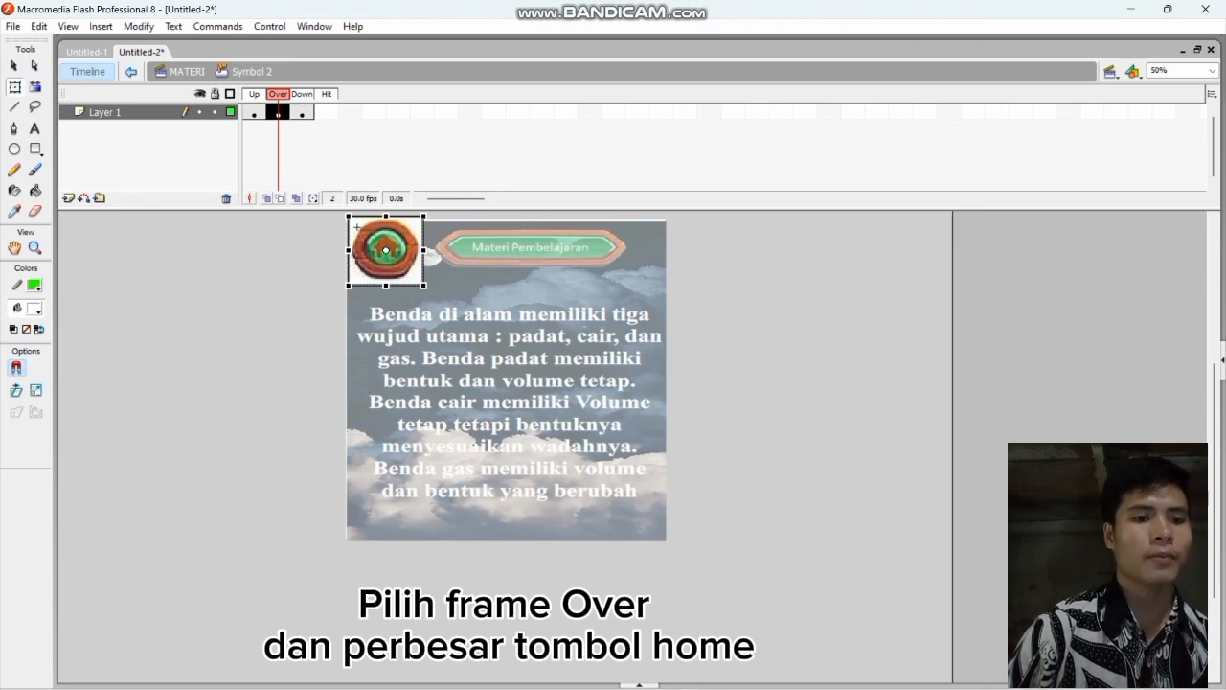
left_click(186, 72)
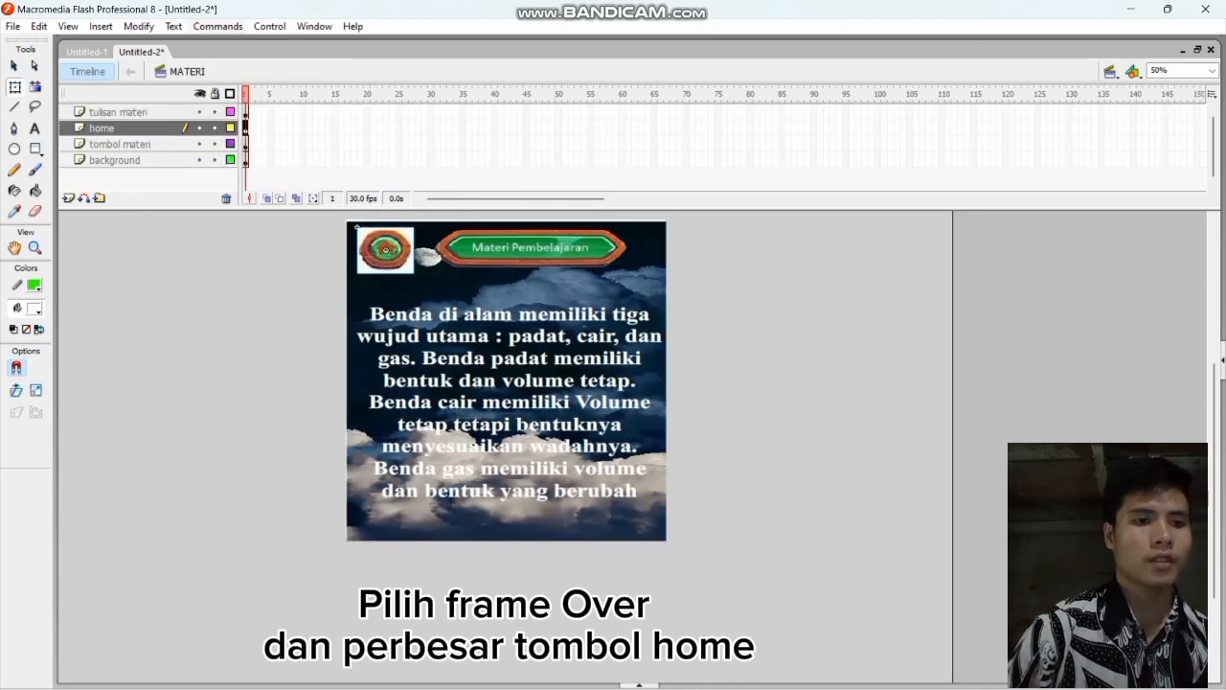
left_click(269, 26)
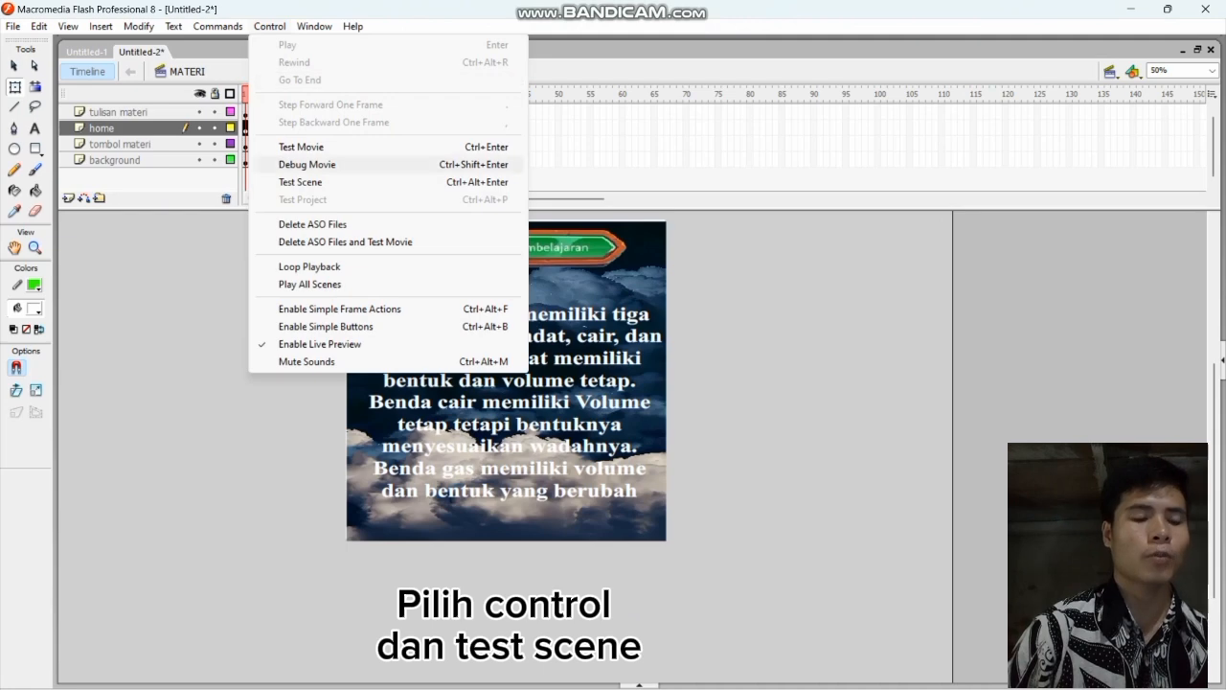
left_click(305, 182)
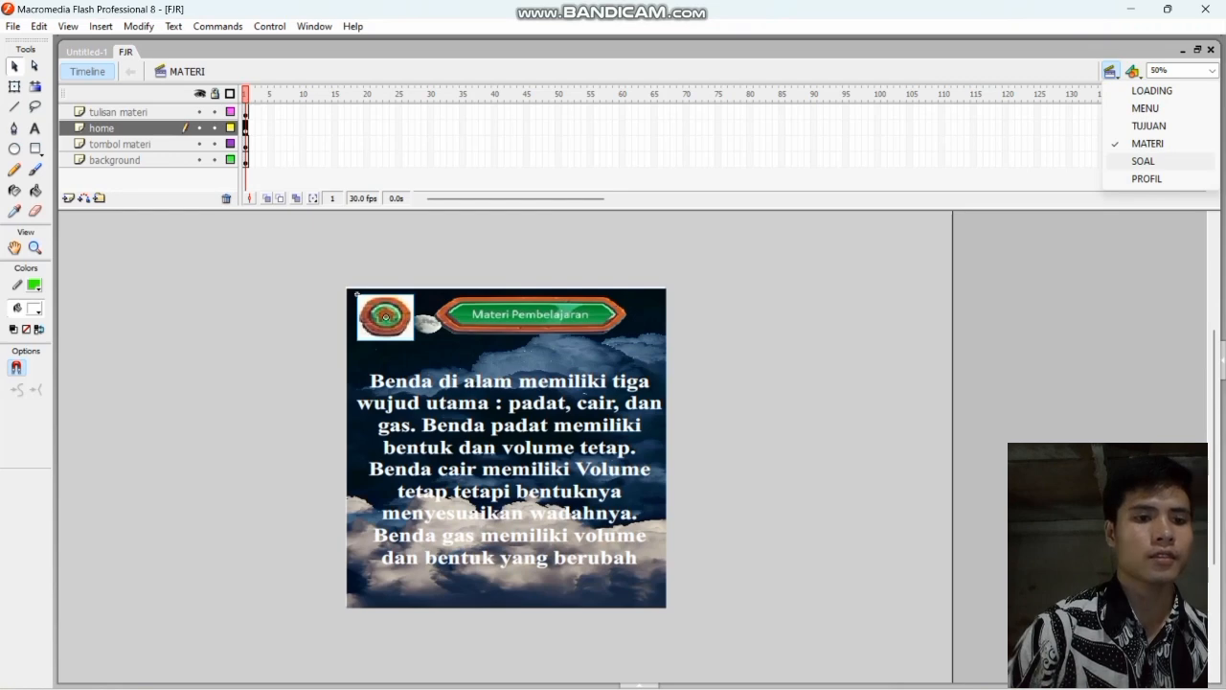
Step: Switch to the SOAL scene and rename its first layer as background
left_click(1143, 161)
double_click(107, 112)
type("backgr")
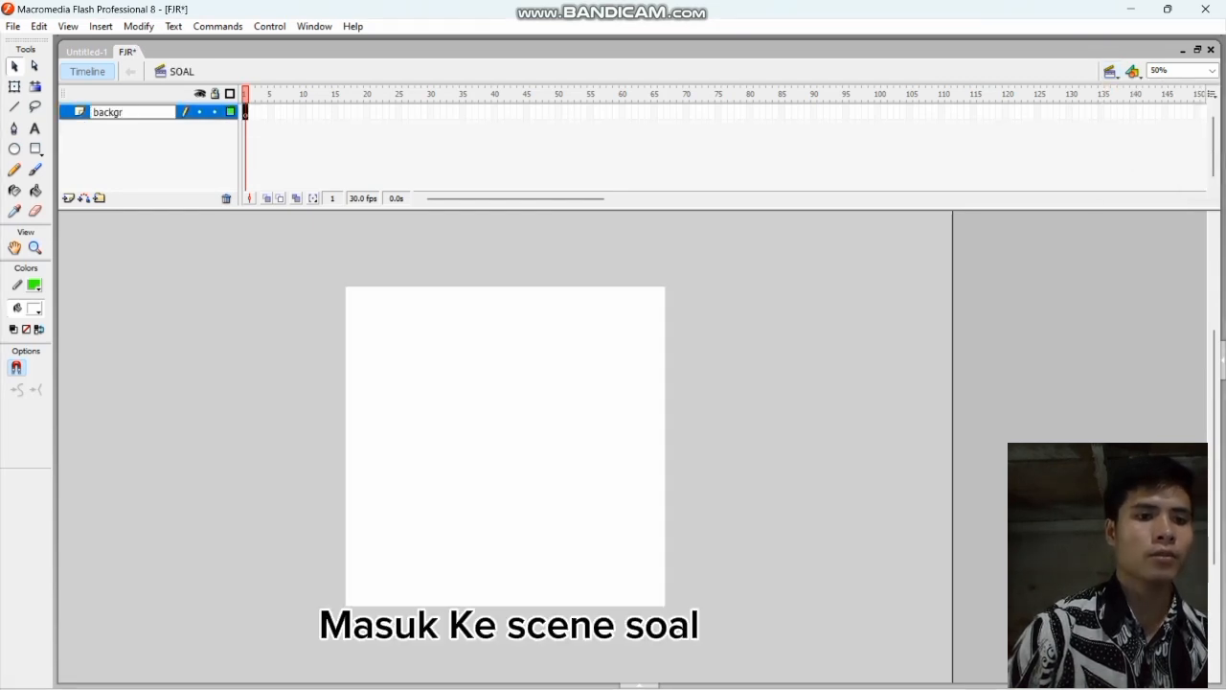
type("ound")
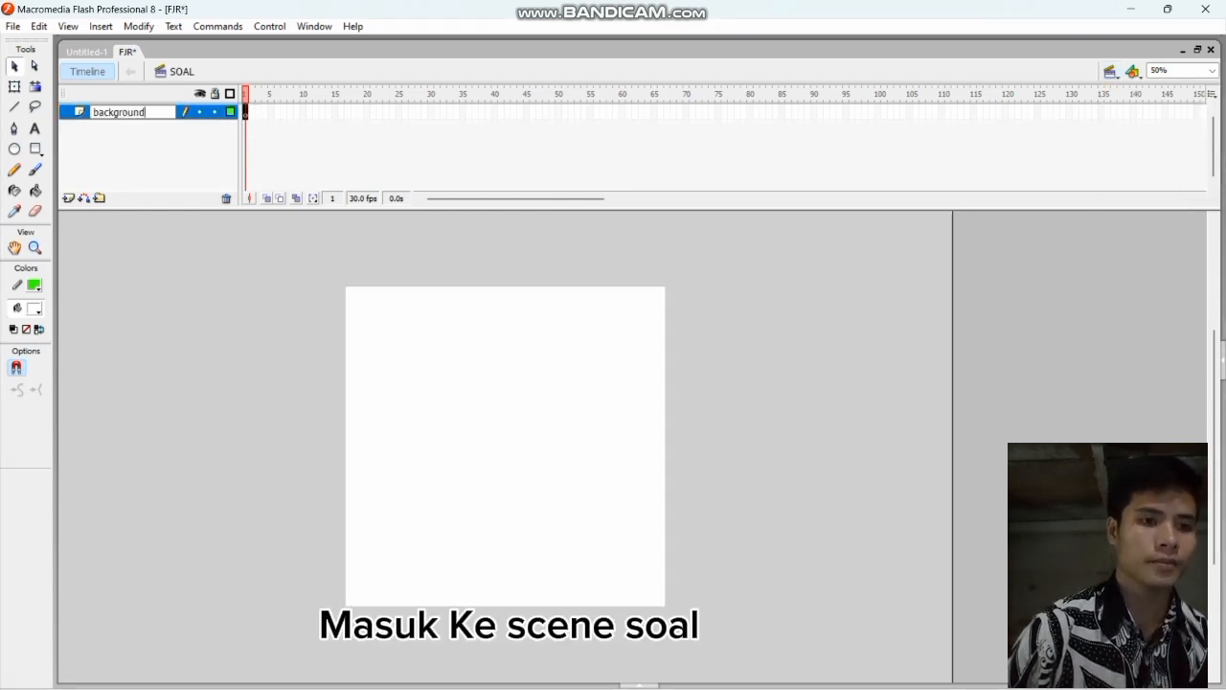
key("Return")
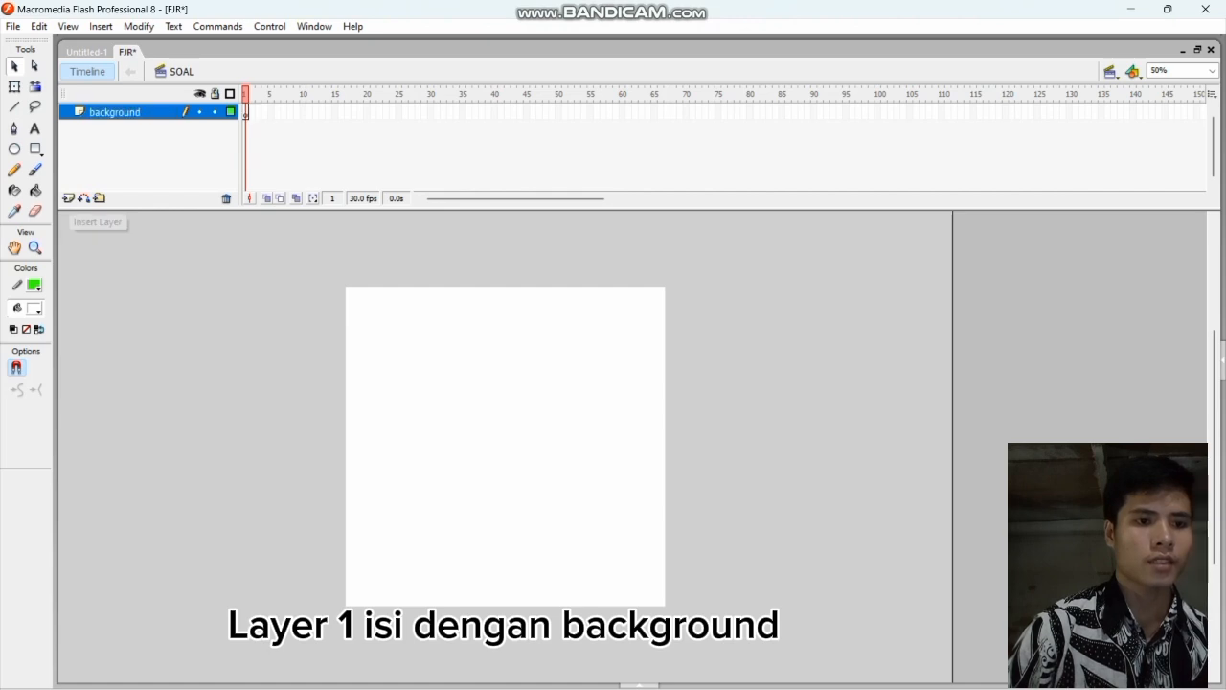
Step: Insert a new layer above background and name it home
left_click(68, 198)
double_click(107, 112)
type("hom")
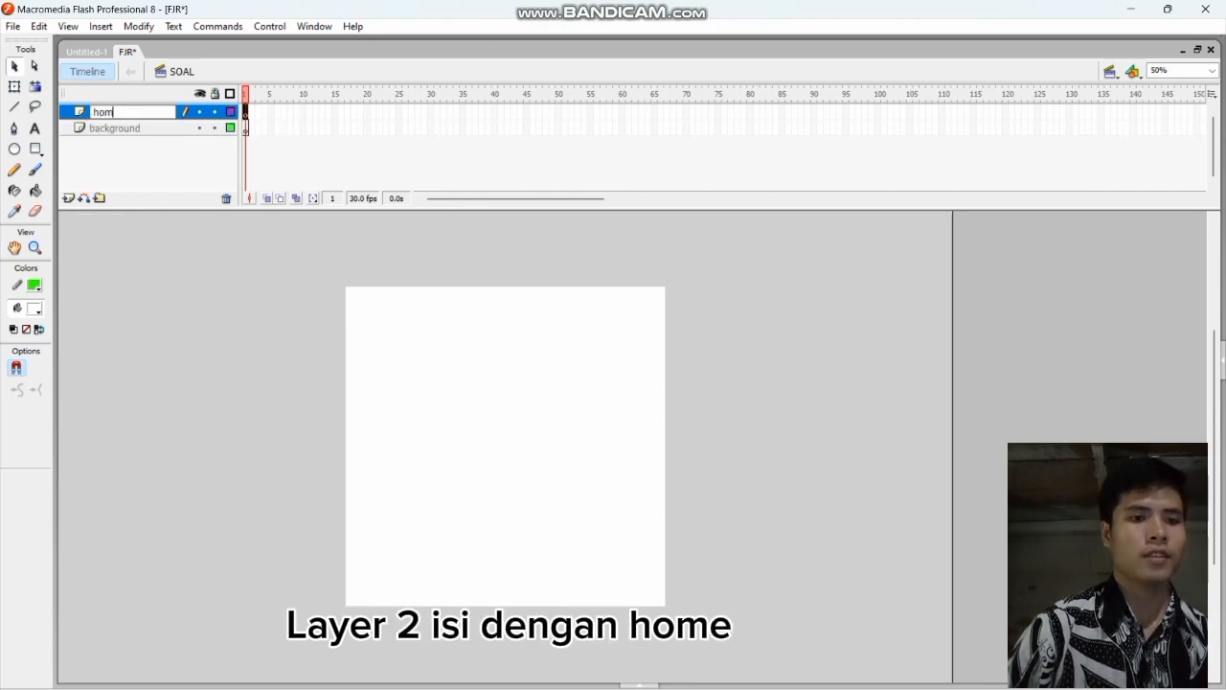
type("e")
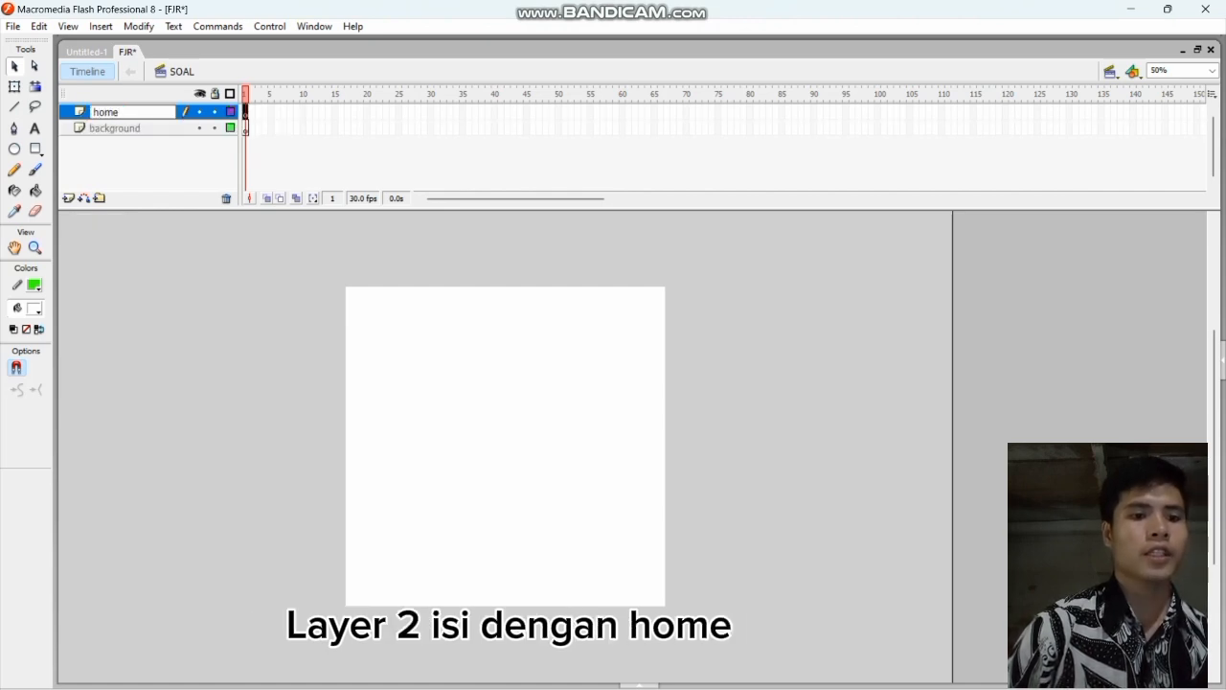
Step: Insert a new layer above home and name it tombol soal
left_click(68, 198)
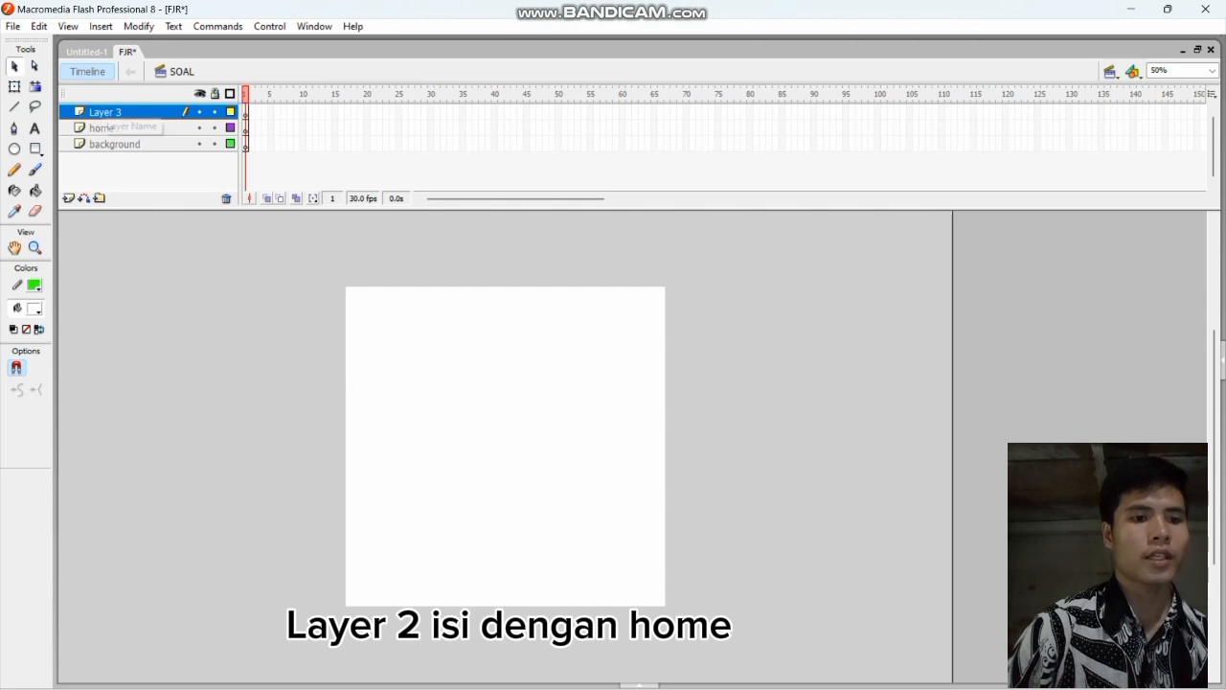
double_click(106, 112)
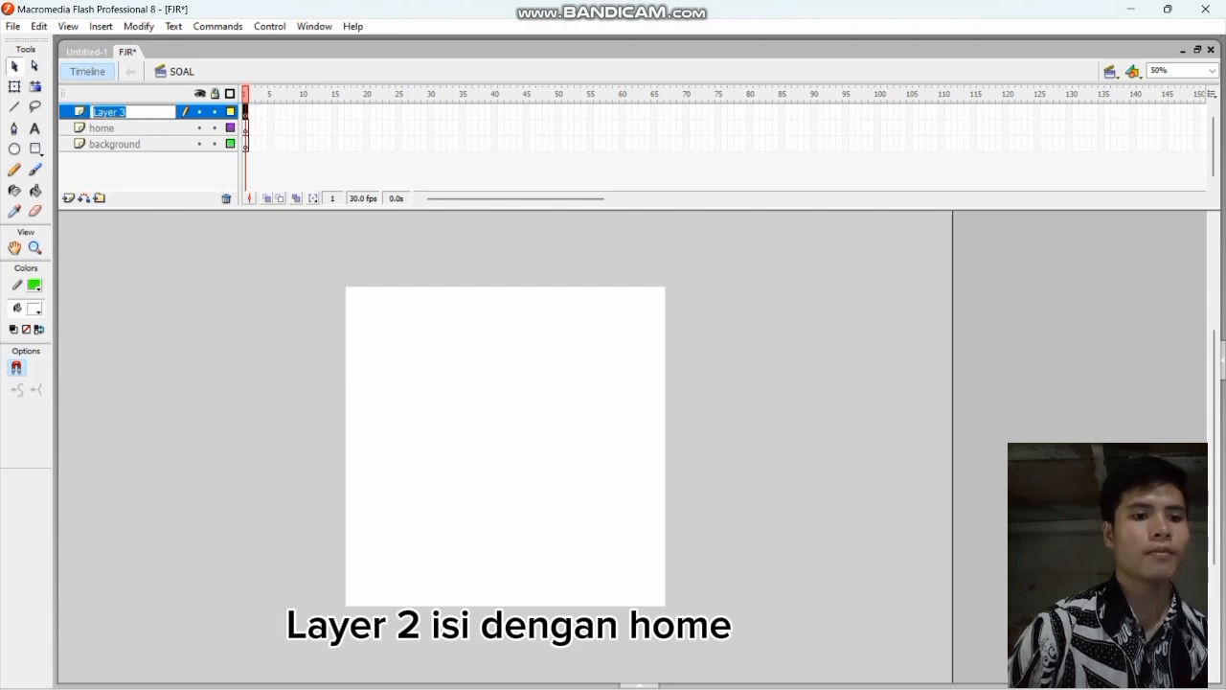
type("tom")
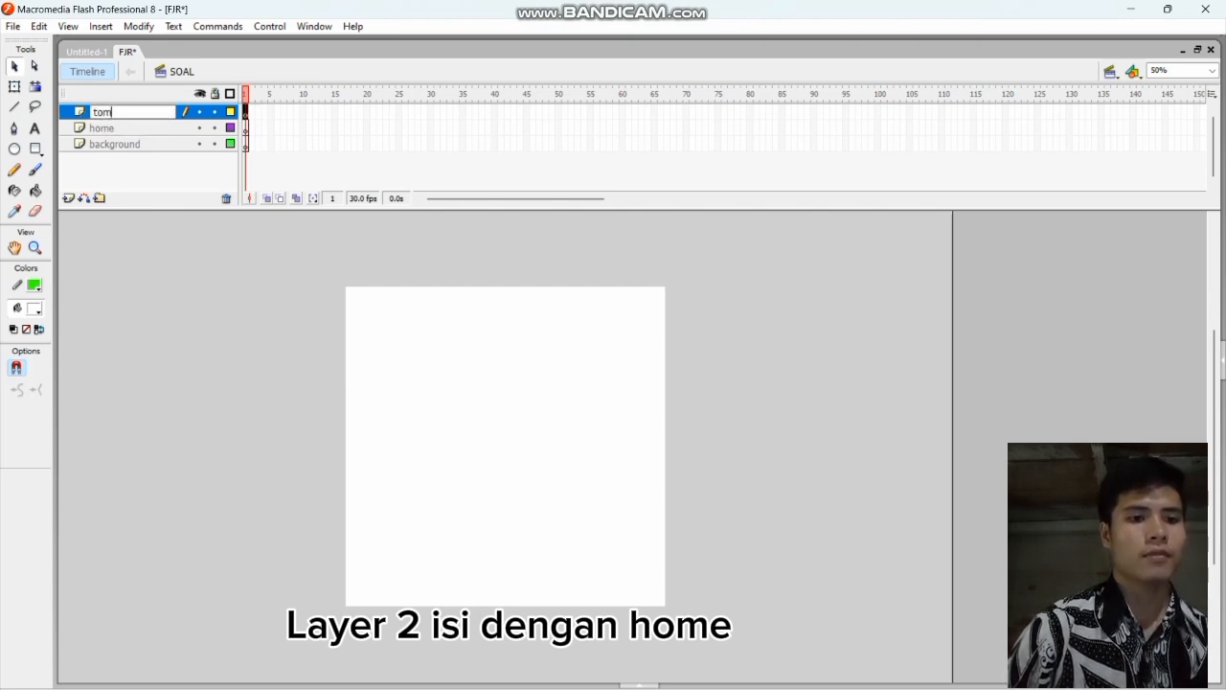
type("bol")
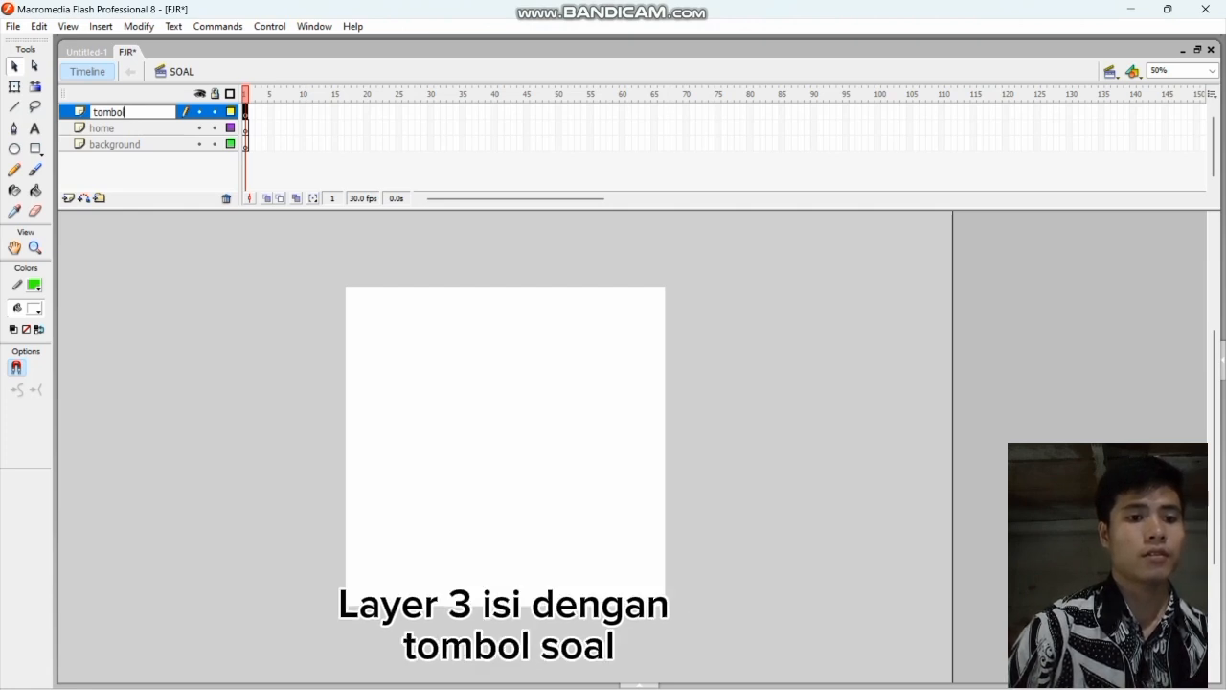
type(" soal")
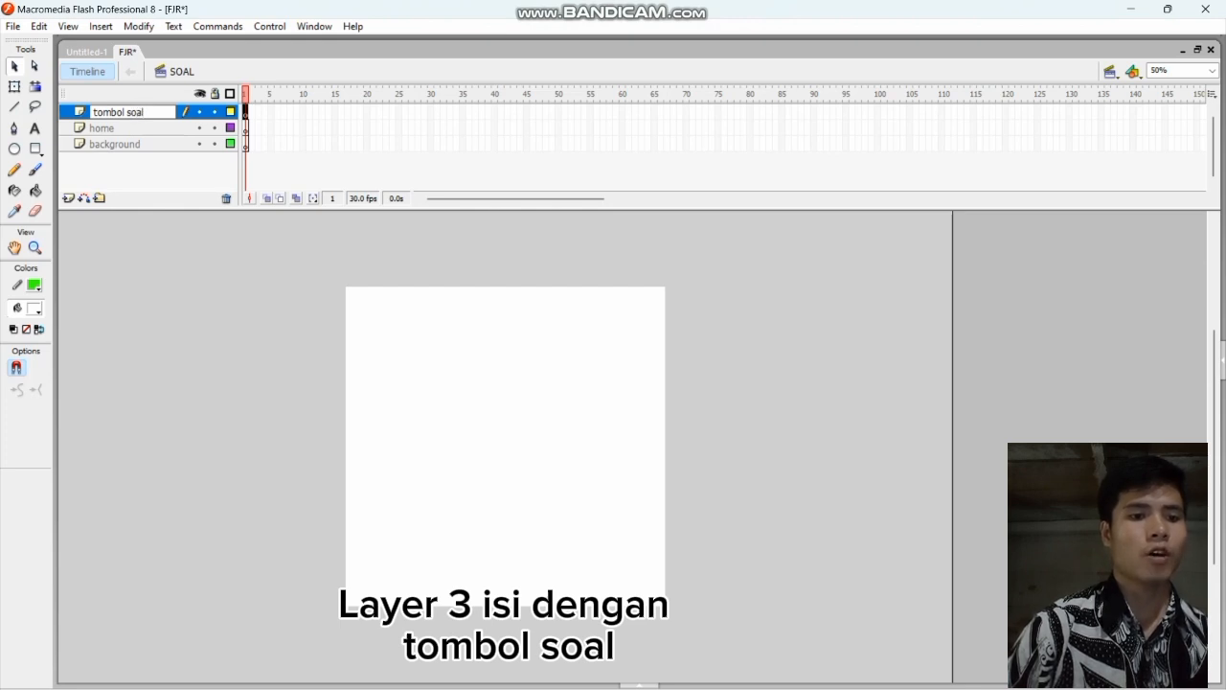
key("Return")
Step: Insert a new layer above tombol soal and name it petunjuk
left_click(68, 198)
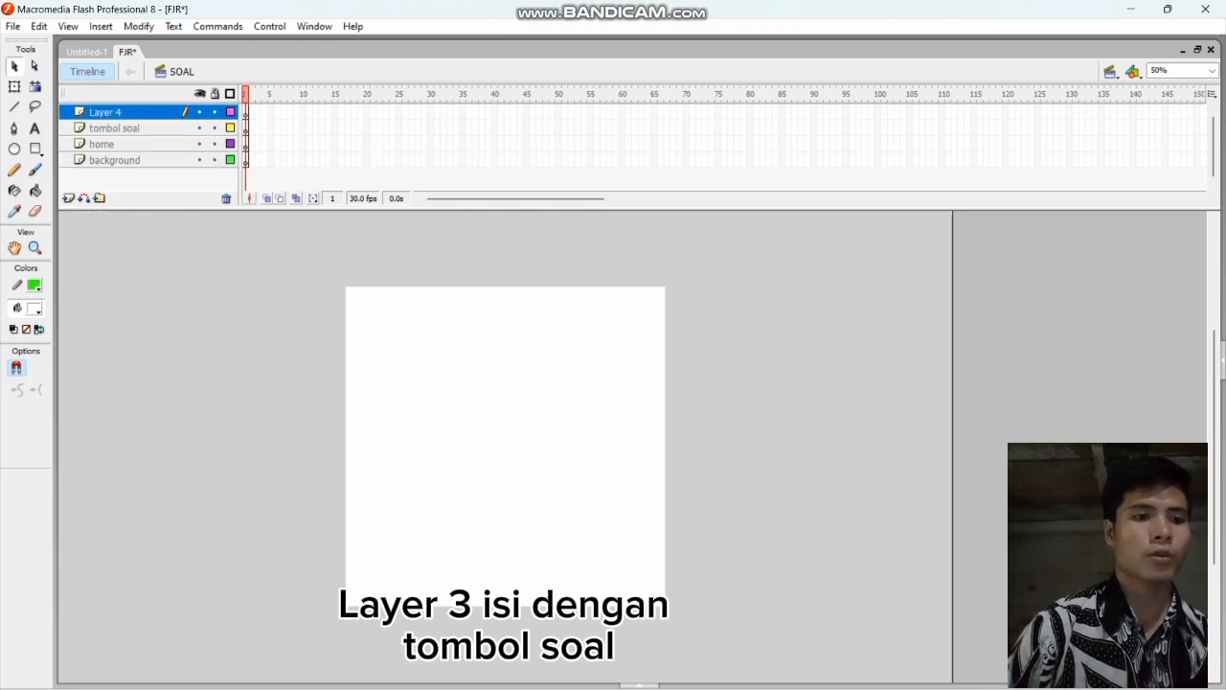
double_click(109, 112)
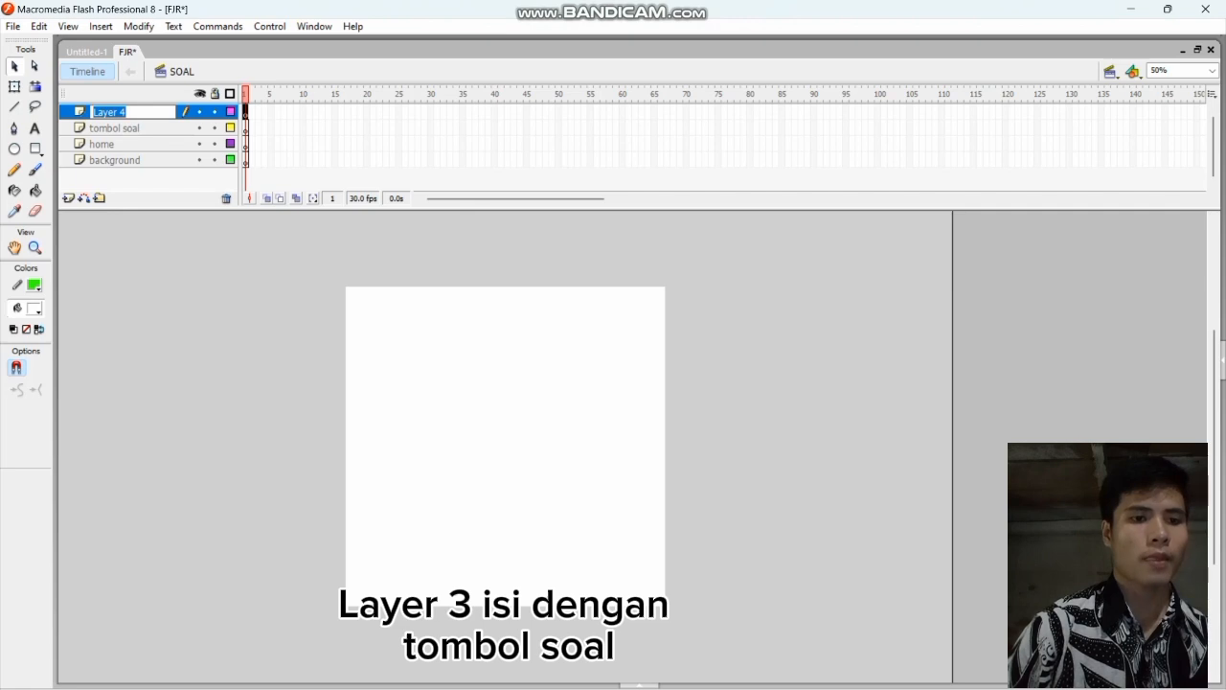
type("pe")
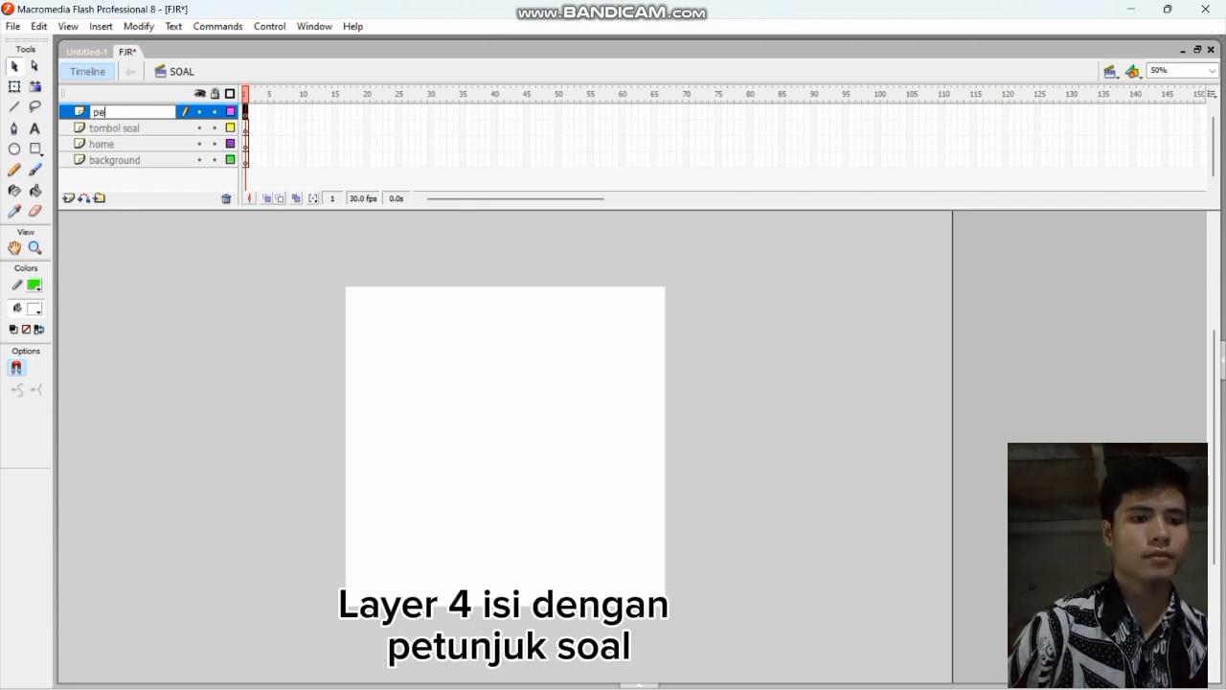
type("tunjuk")
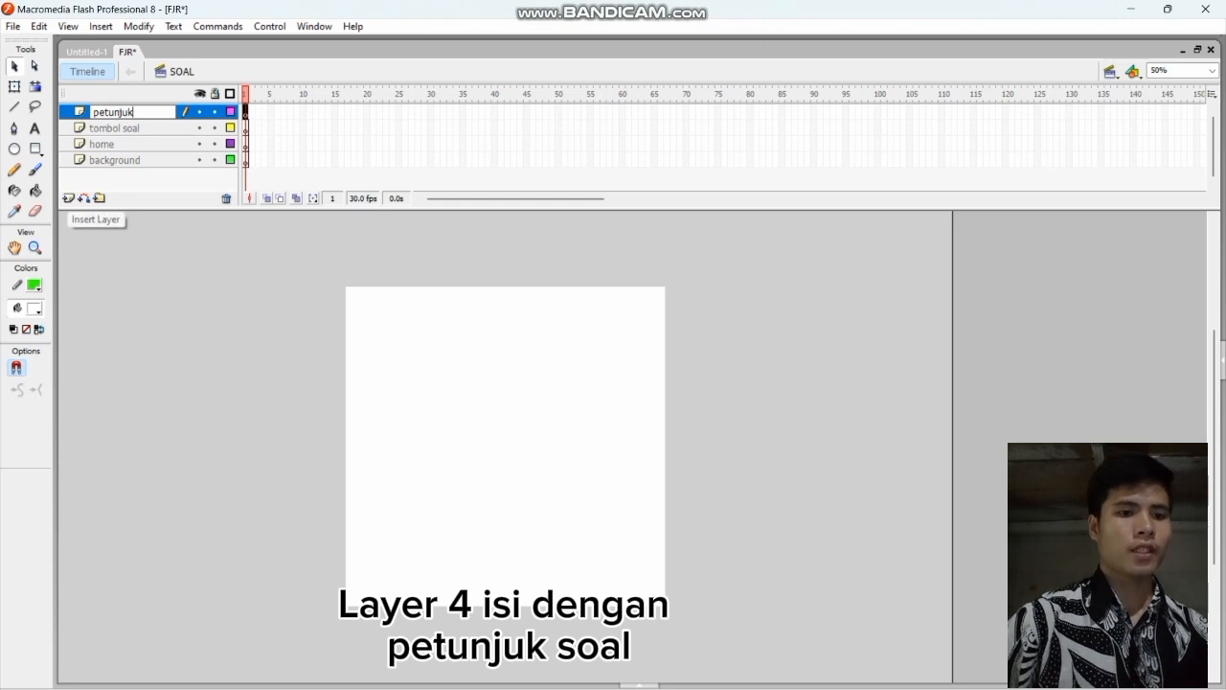
key("Return")
Step: Insert a new layer above petunjuk and name it mulai
left_click(68, 199)
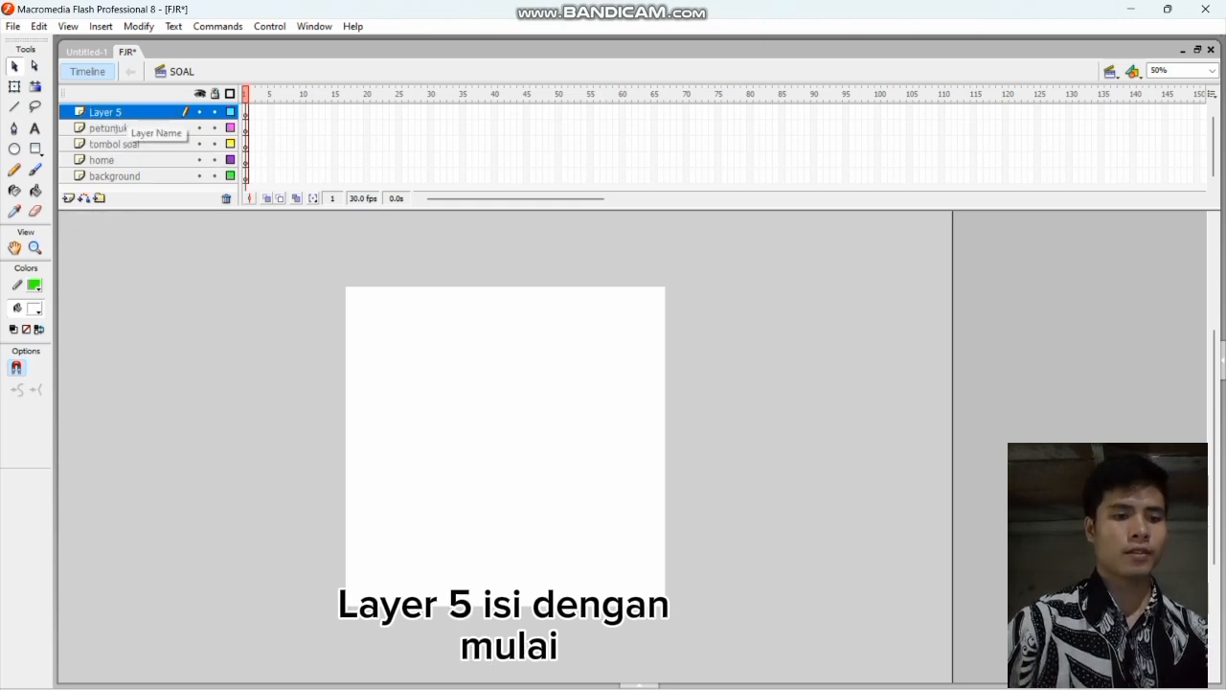
double_click(125, 112)
type("mula")
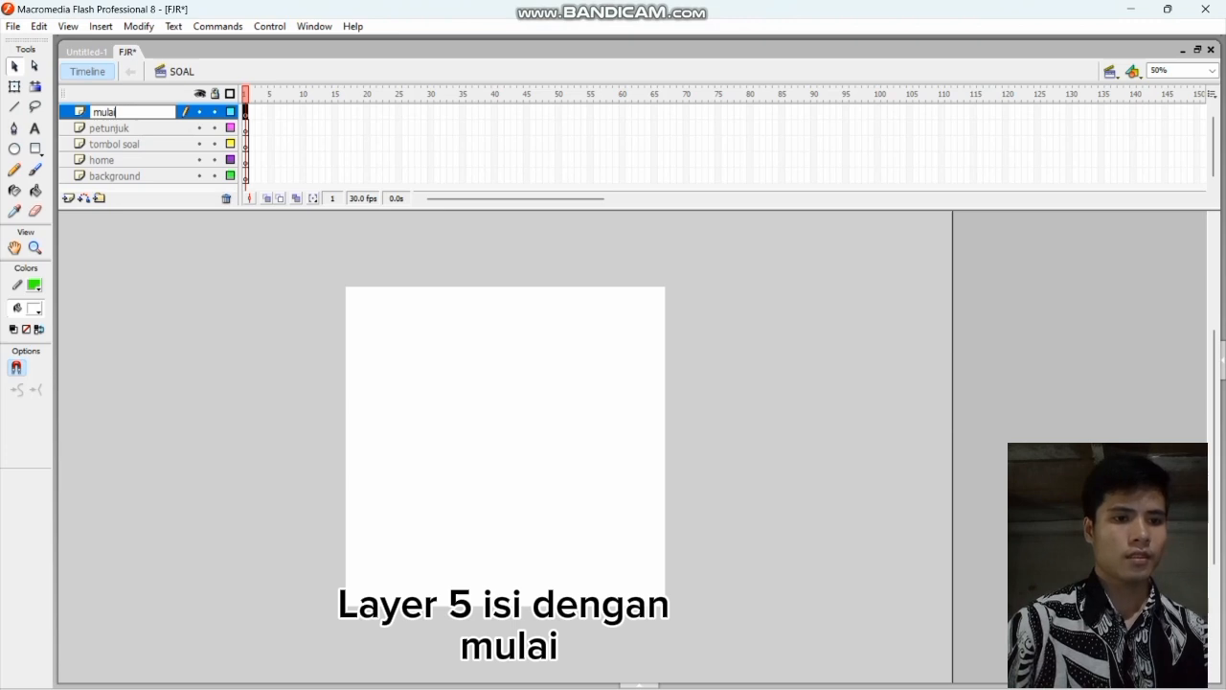
type("i")
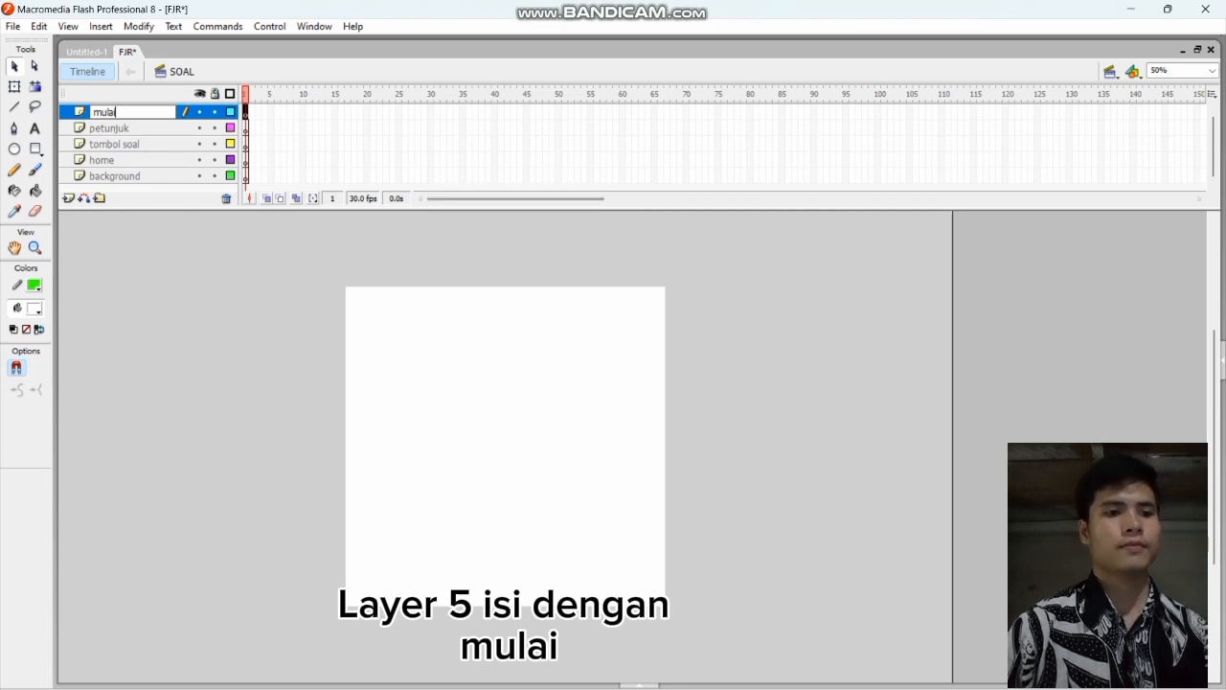
key("Return")
Step: Set the width of the bitmap on the background layer to 800
left_click(144, 176)
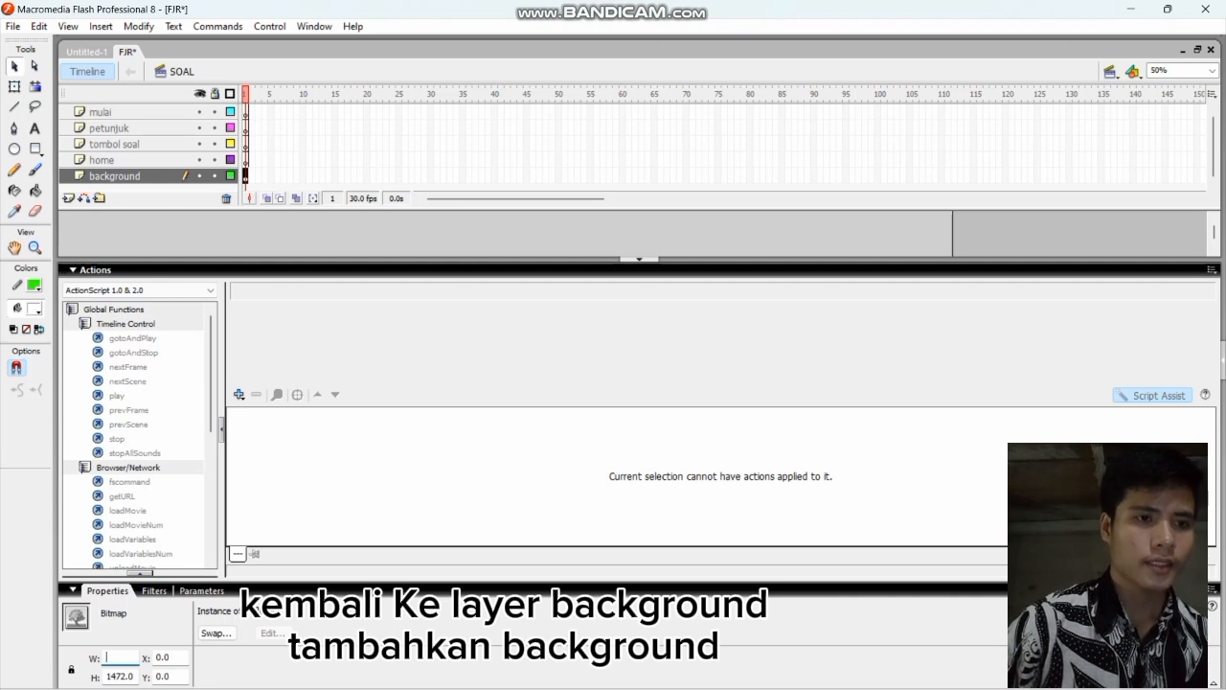
type("800")
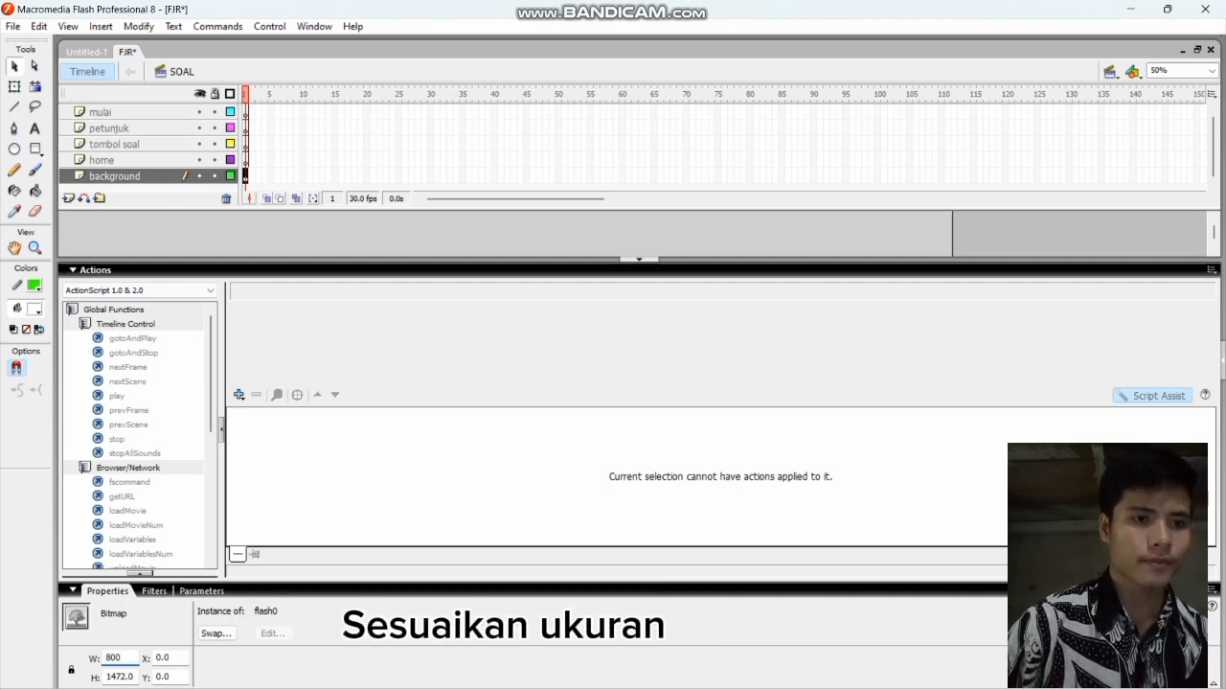
key("Tab")
Step: Set the background bitmap's X and Y positions to 800
key("BackSpace")
key("BackSpace")
key("BackSpace")
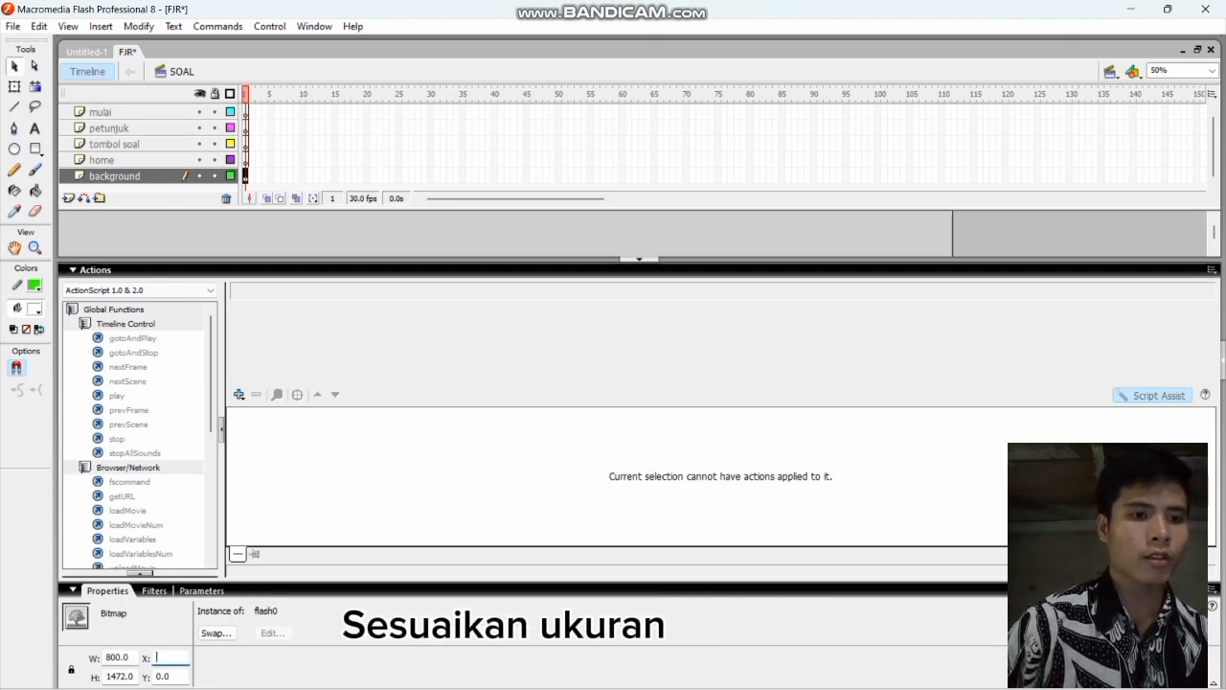
type("800")
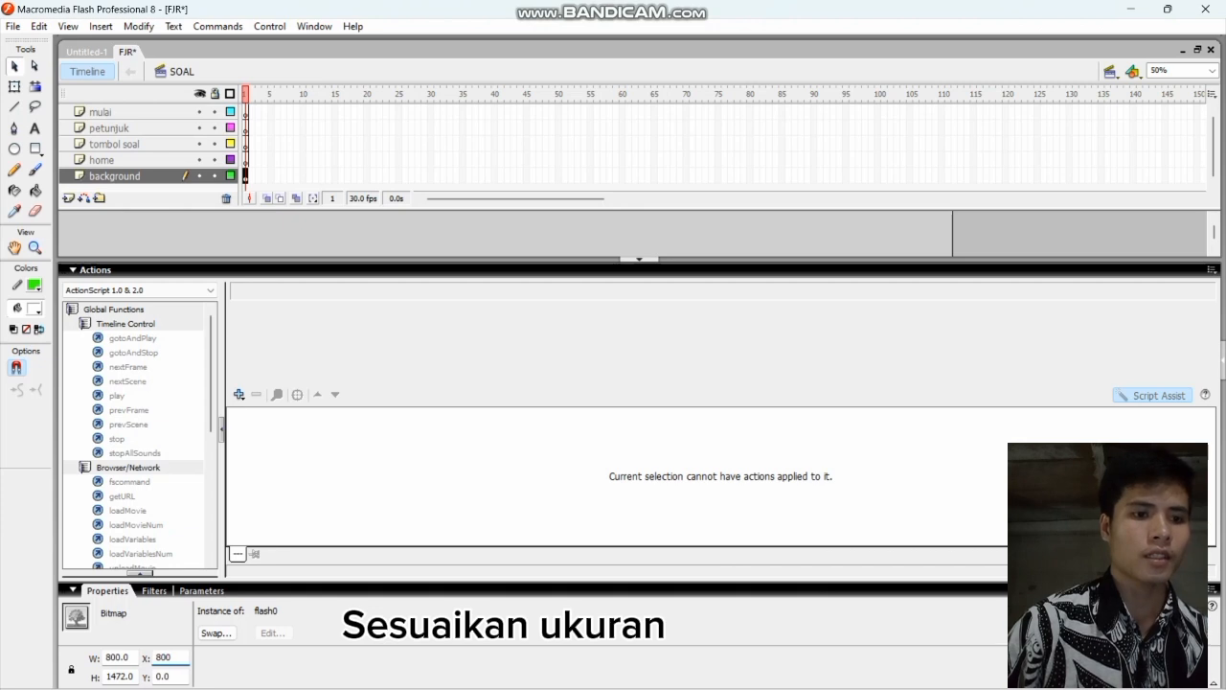
key("Tab")
key("BackSpace")
key("BackSpace")
key("BackSpace")
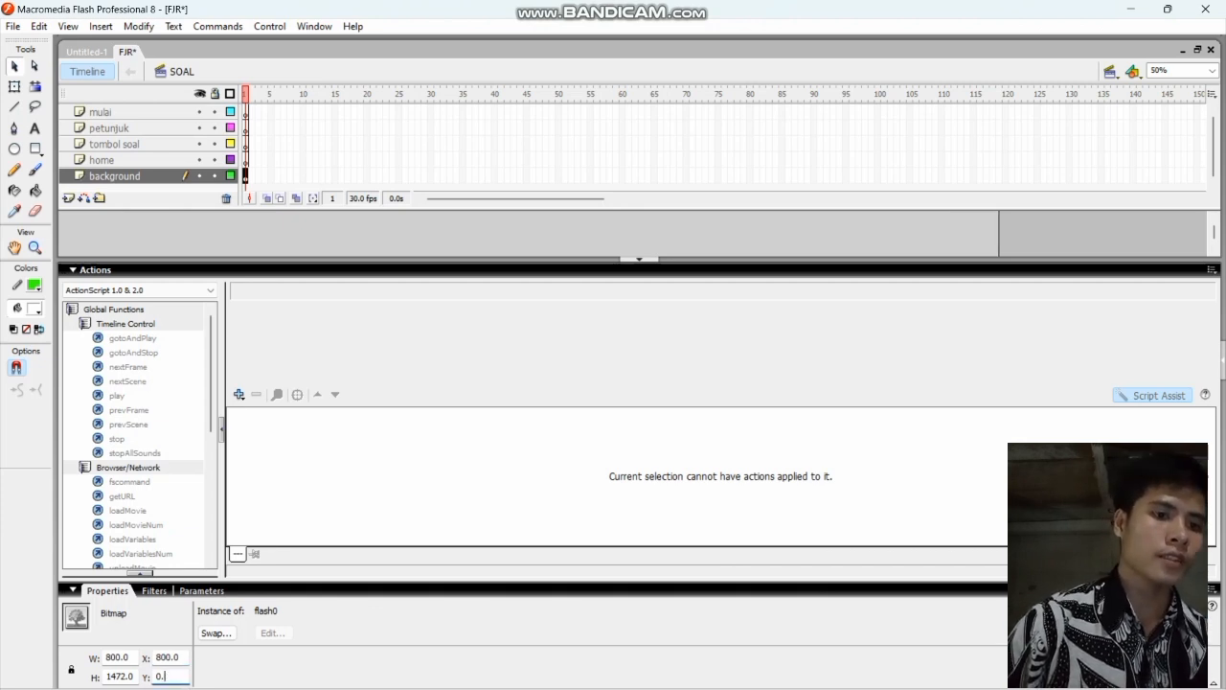
type("800")
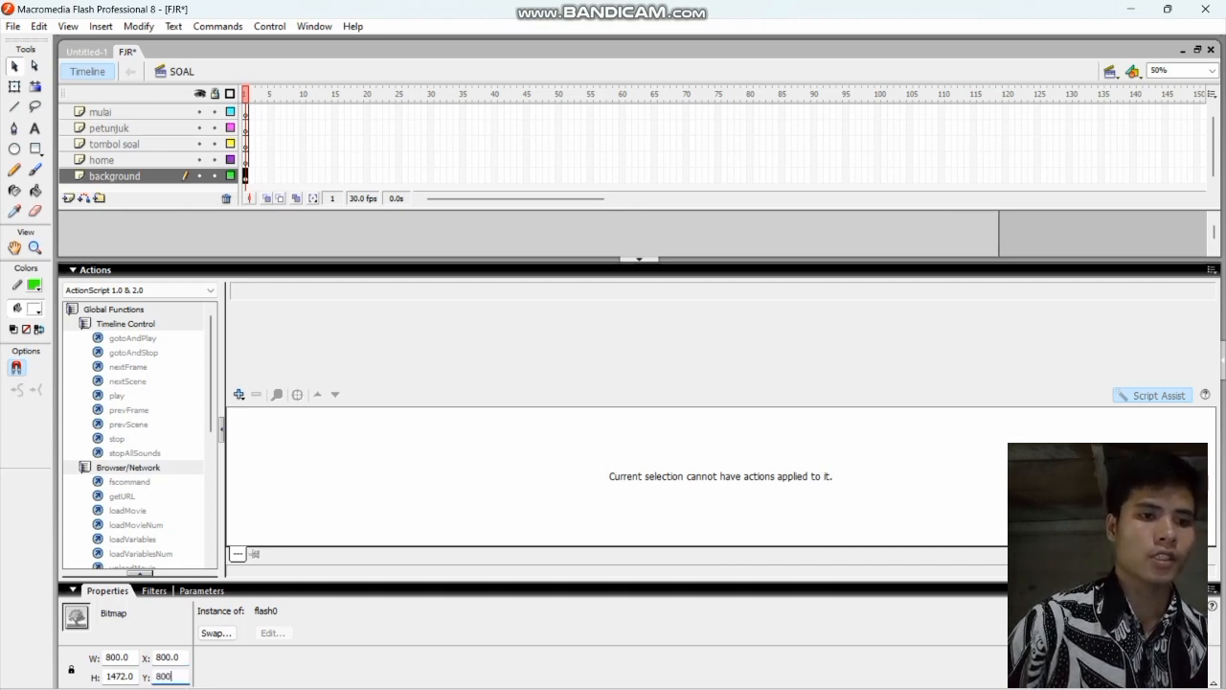
key("Tab")
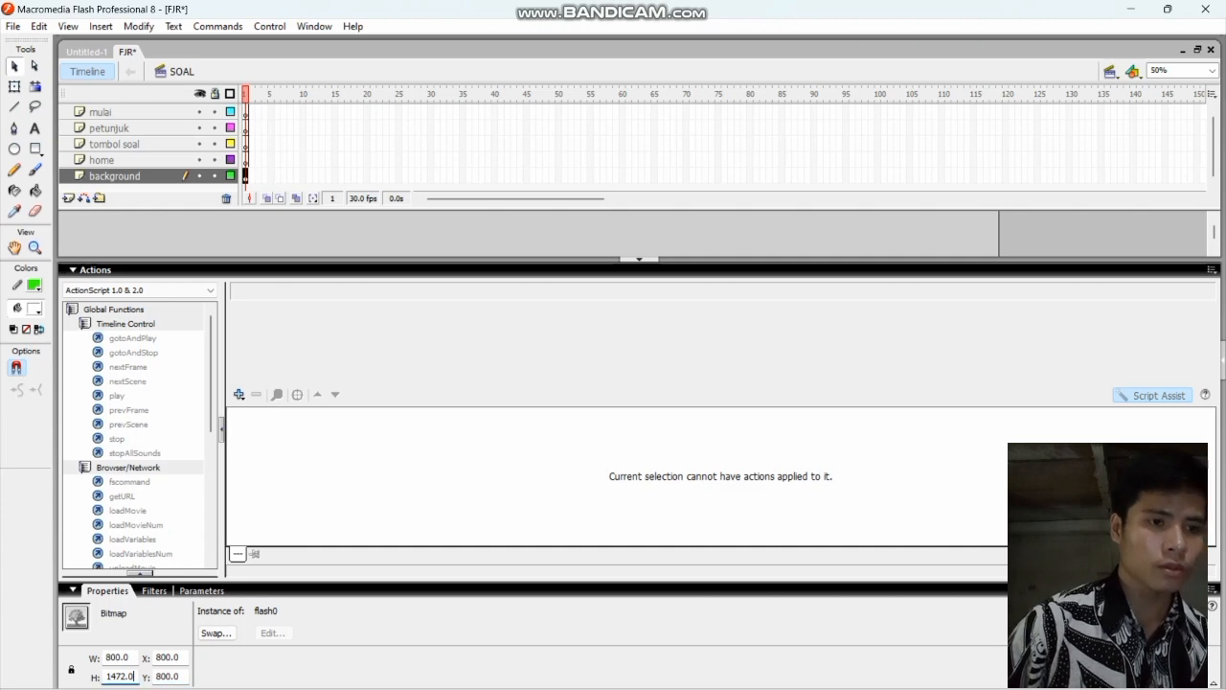
Step: Set the background bitmap's height to 800
key("BackSpace")
key("BackSpace")
key("BackSpace")
key("BackSpace")
key("BackSpace")
type("800")
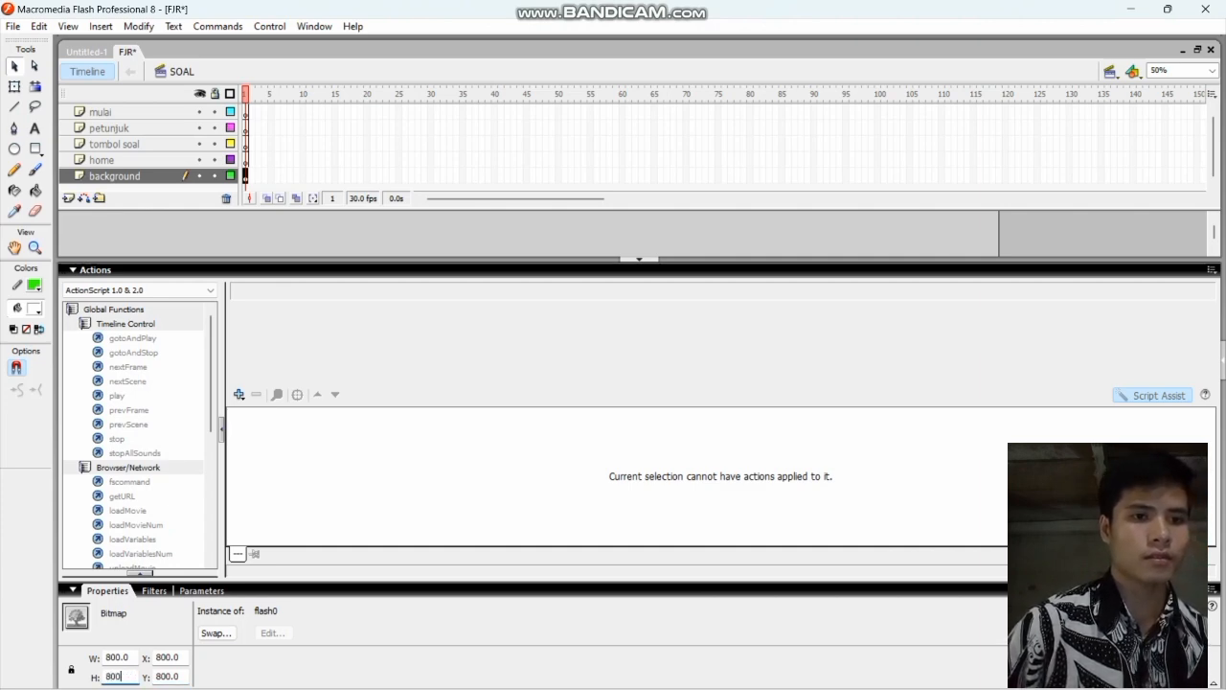
key("Return")
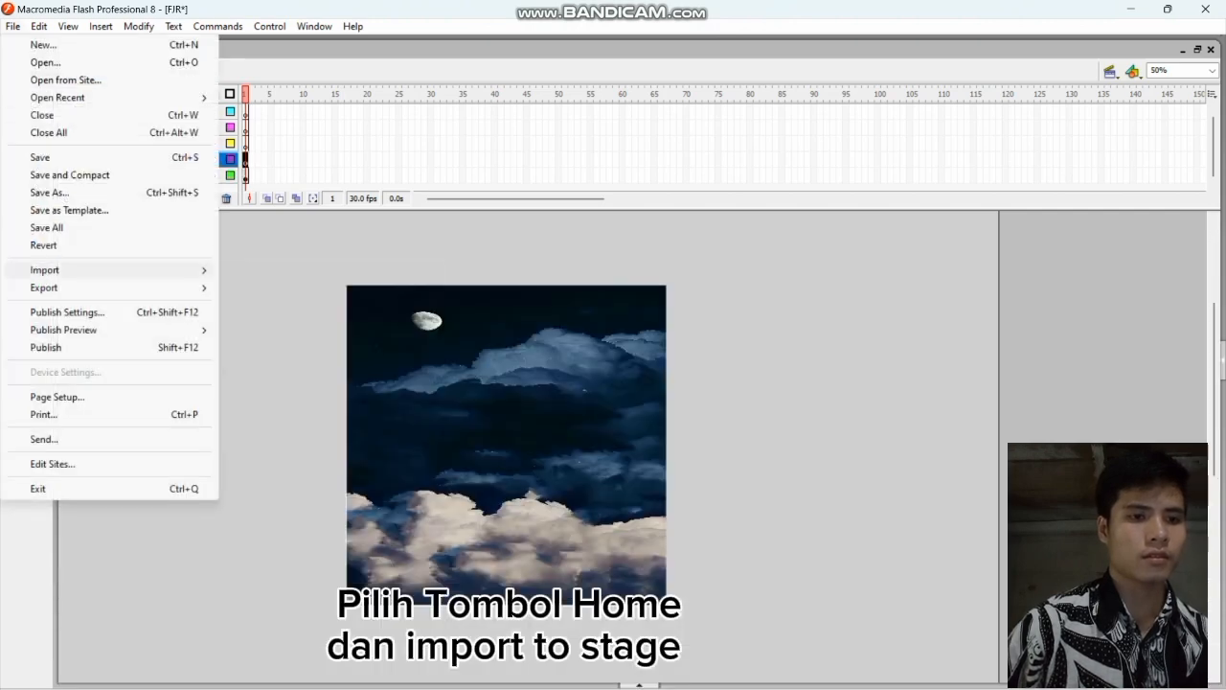
Step: Import the home image to the stage on the home layer without replacing the existing library items
mouse_move(96, 270)
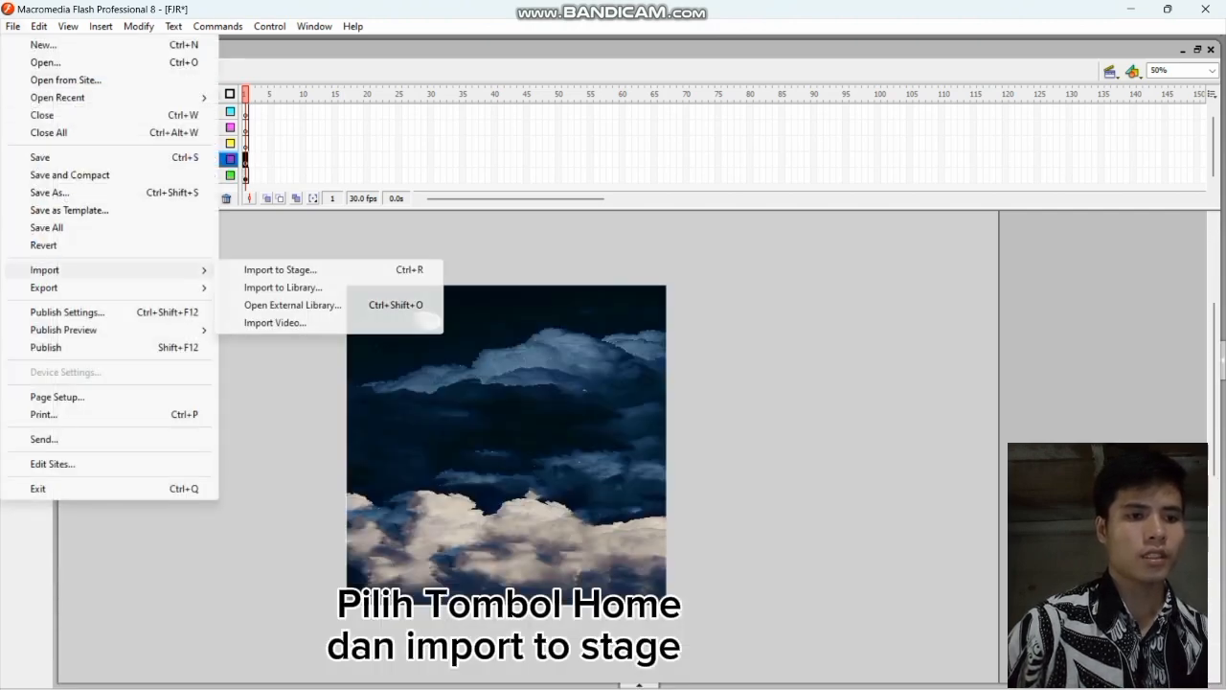
left_click(279, 269)
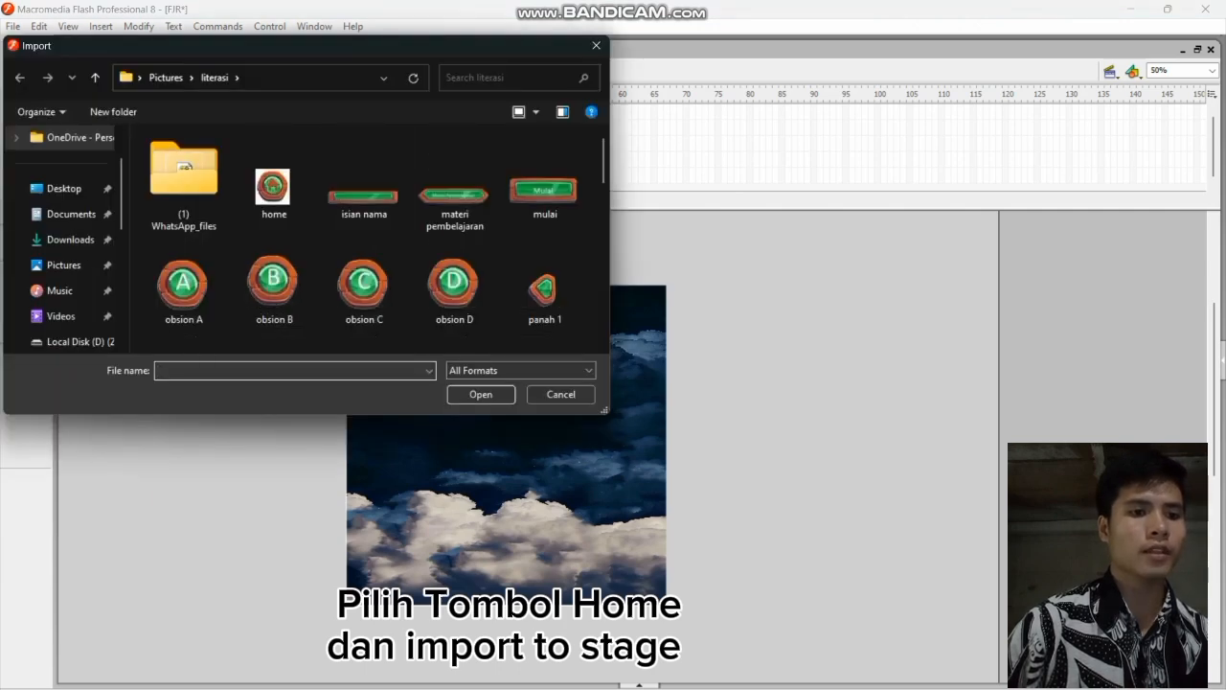
left_click(273, 187)
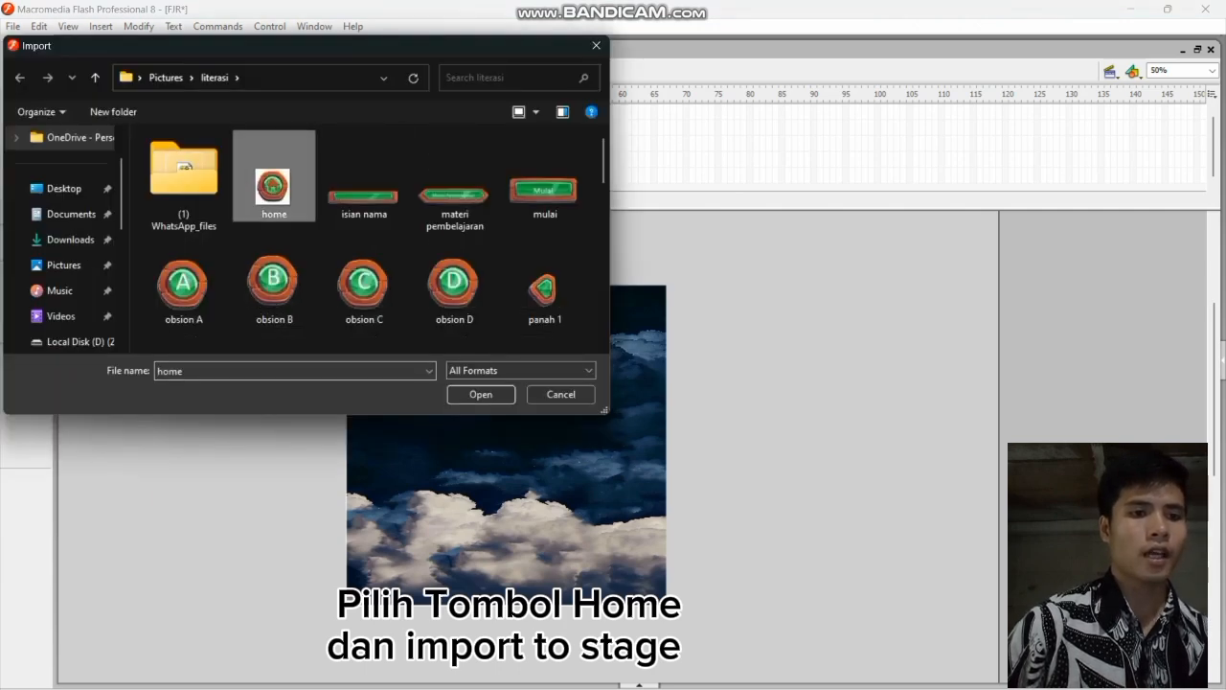
left_click(480, 394)
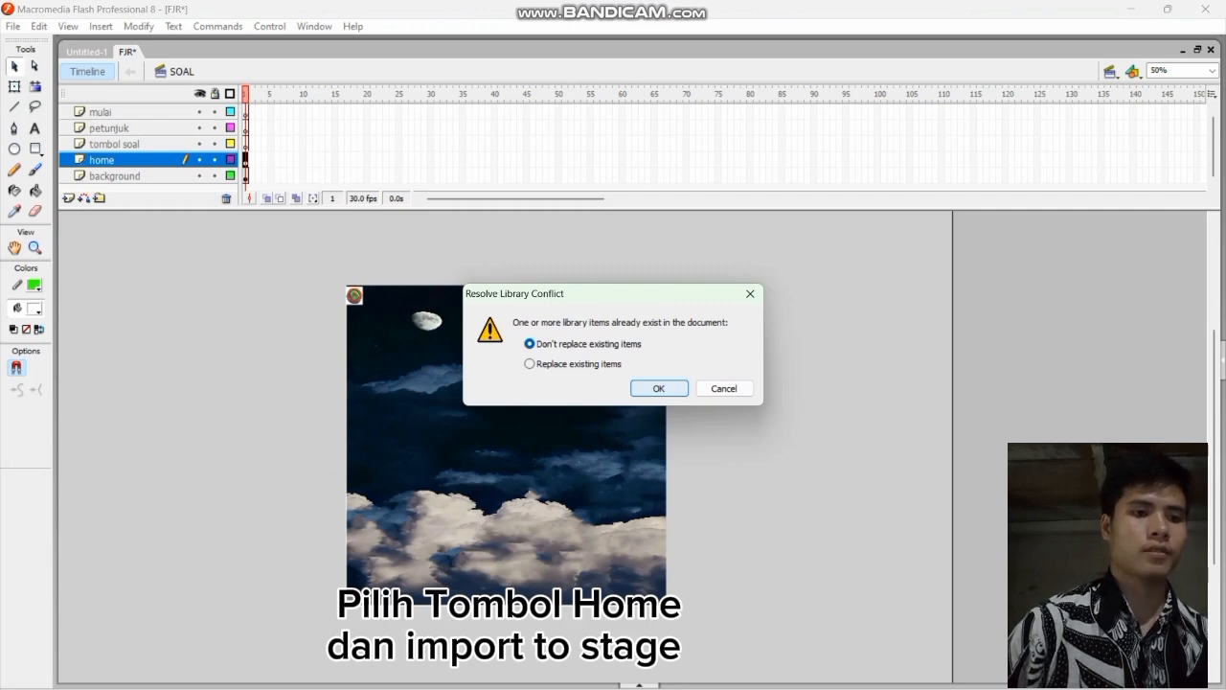
left_click(659, 388)
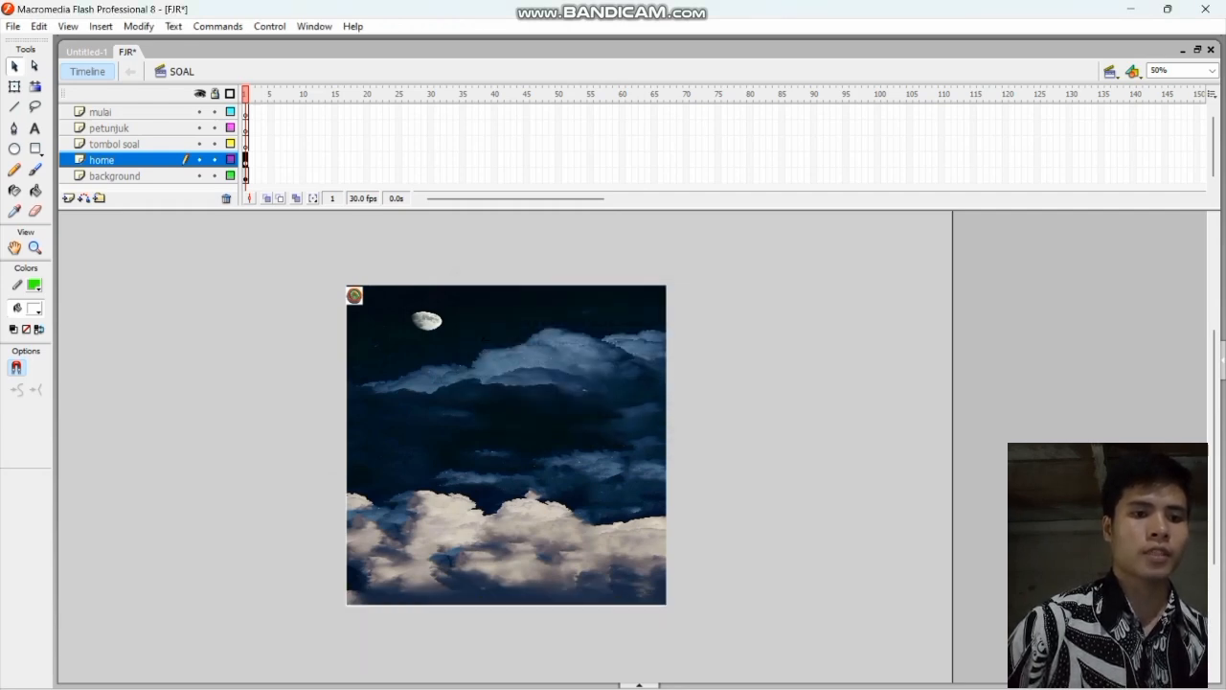
Step: Import the soal latihan image on the tombol soal layer, keeping existing library items, and place it enlarged beside the home image
left_click(12, 27)
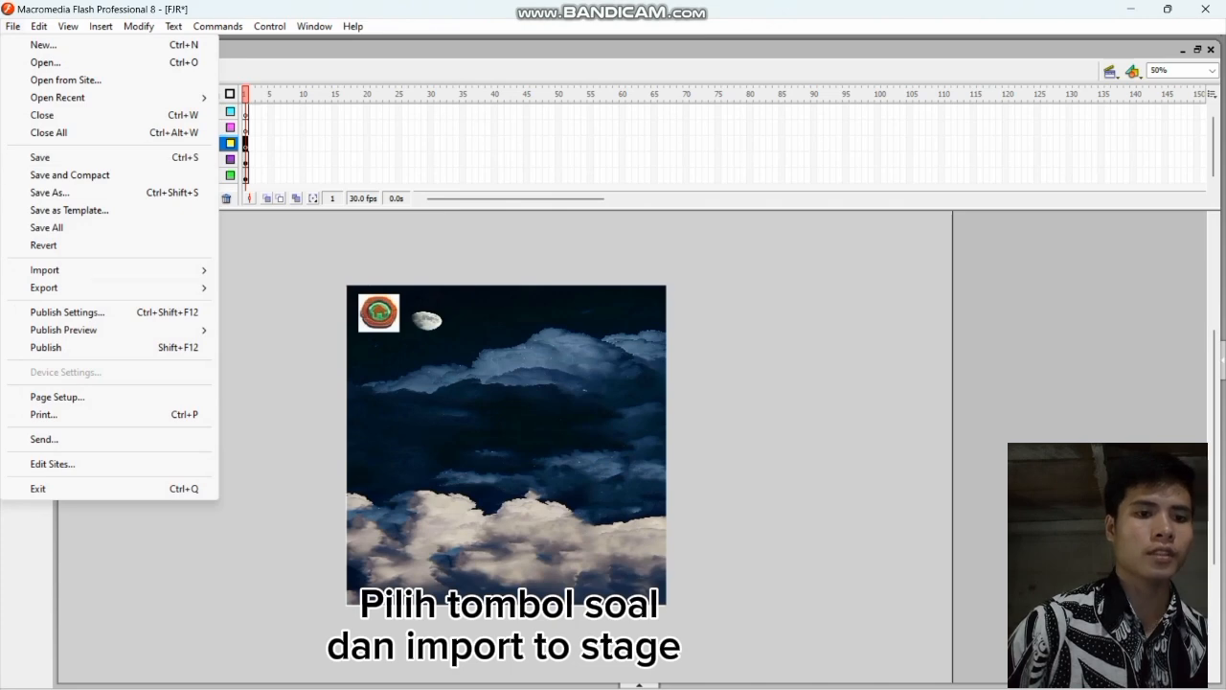
mouse_move(44, 270)
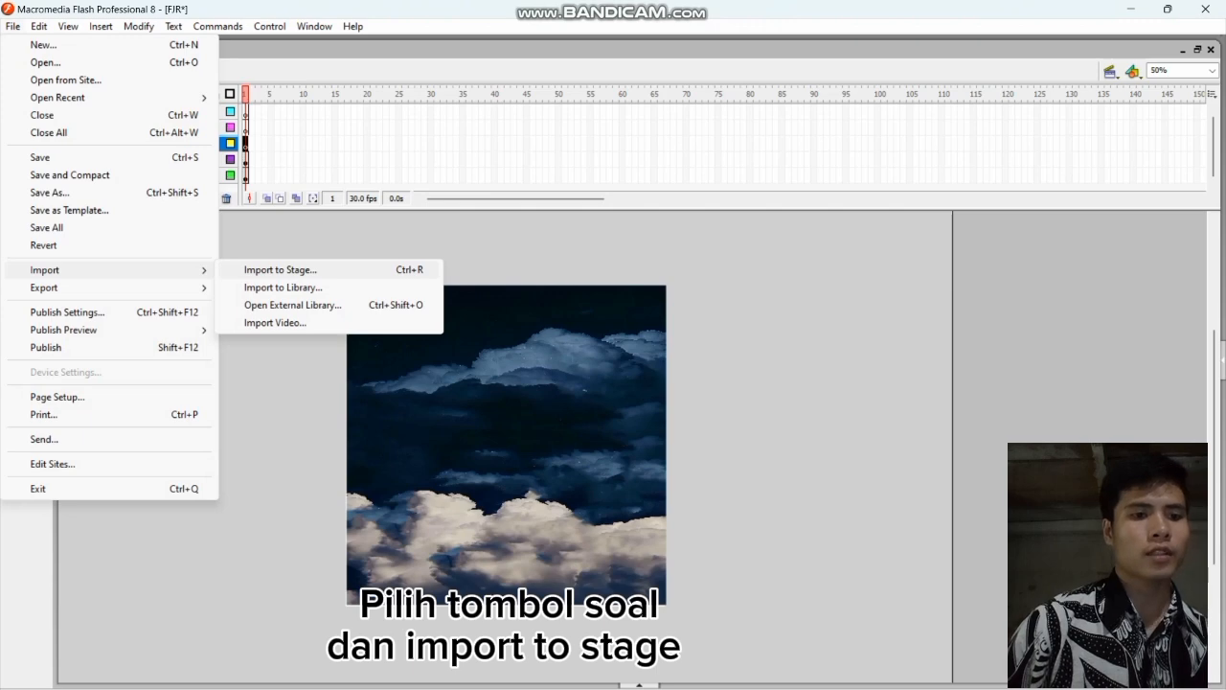
left_click(288, 270)
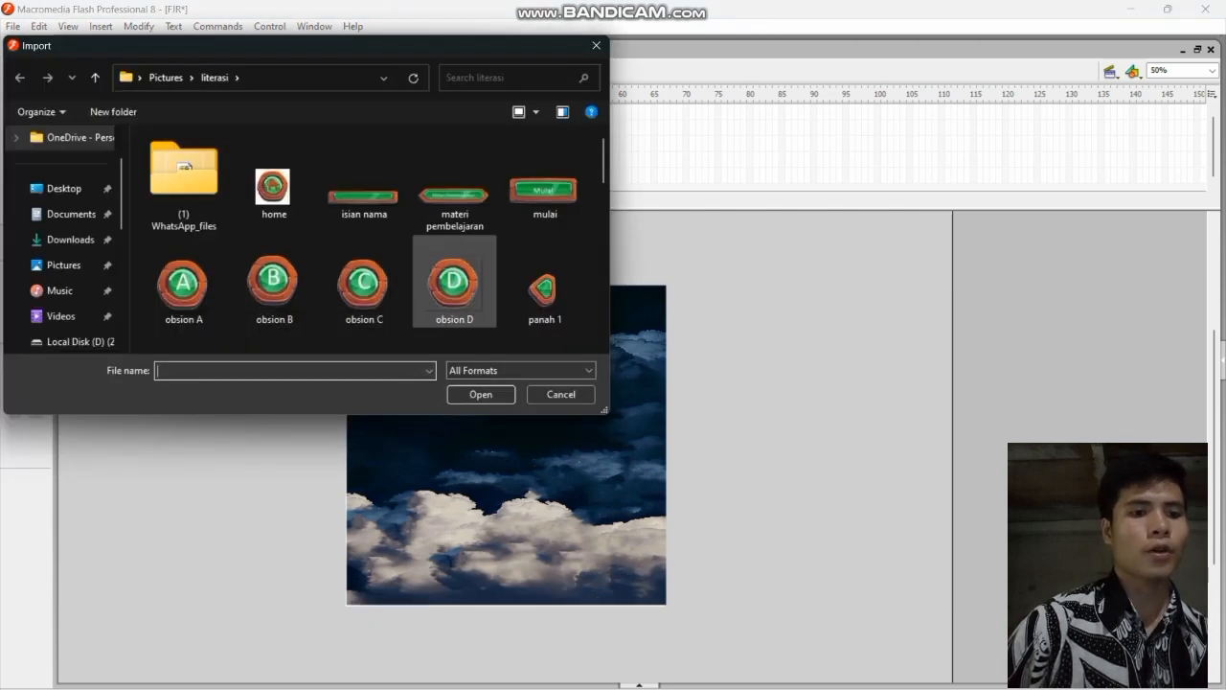
scroll(454, 283, "down", 1)
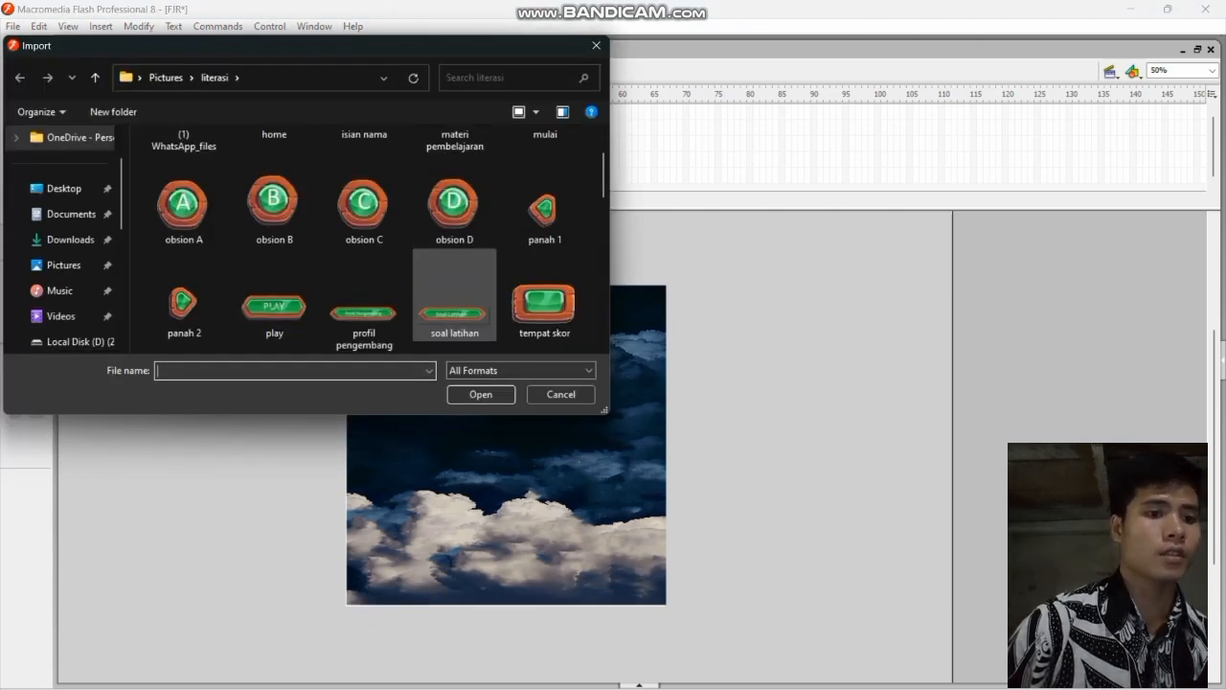
left_click(436, 270)
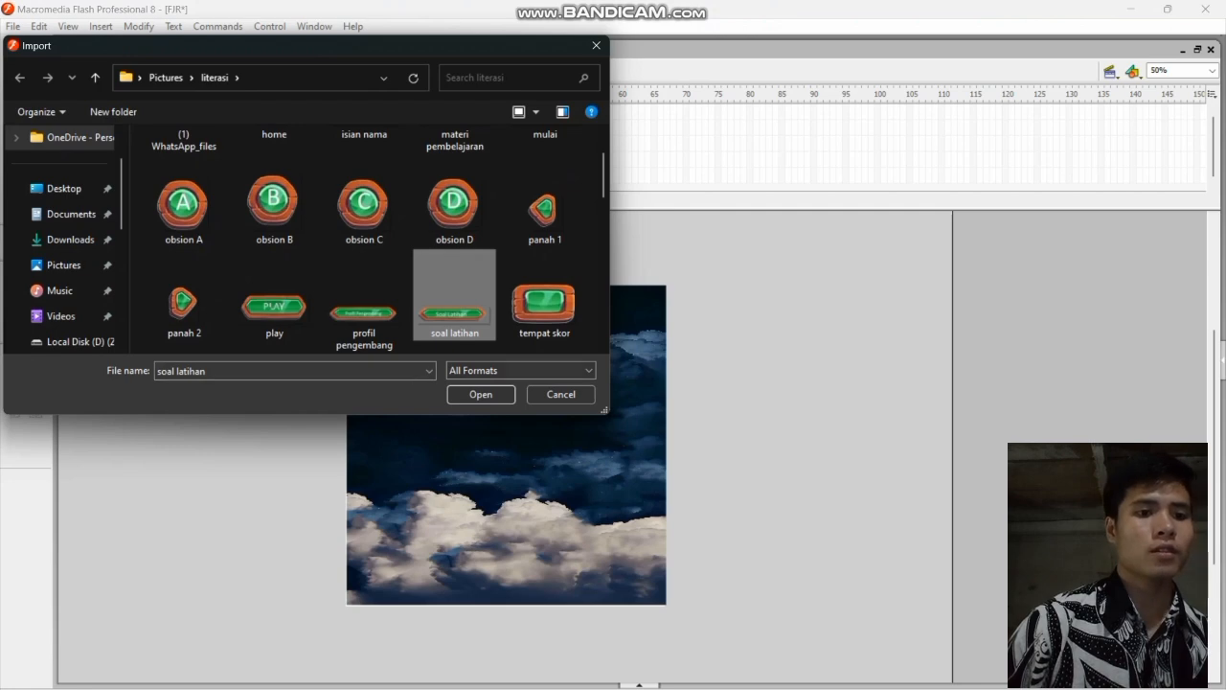
left_click(481, 393)
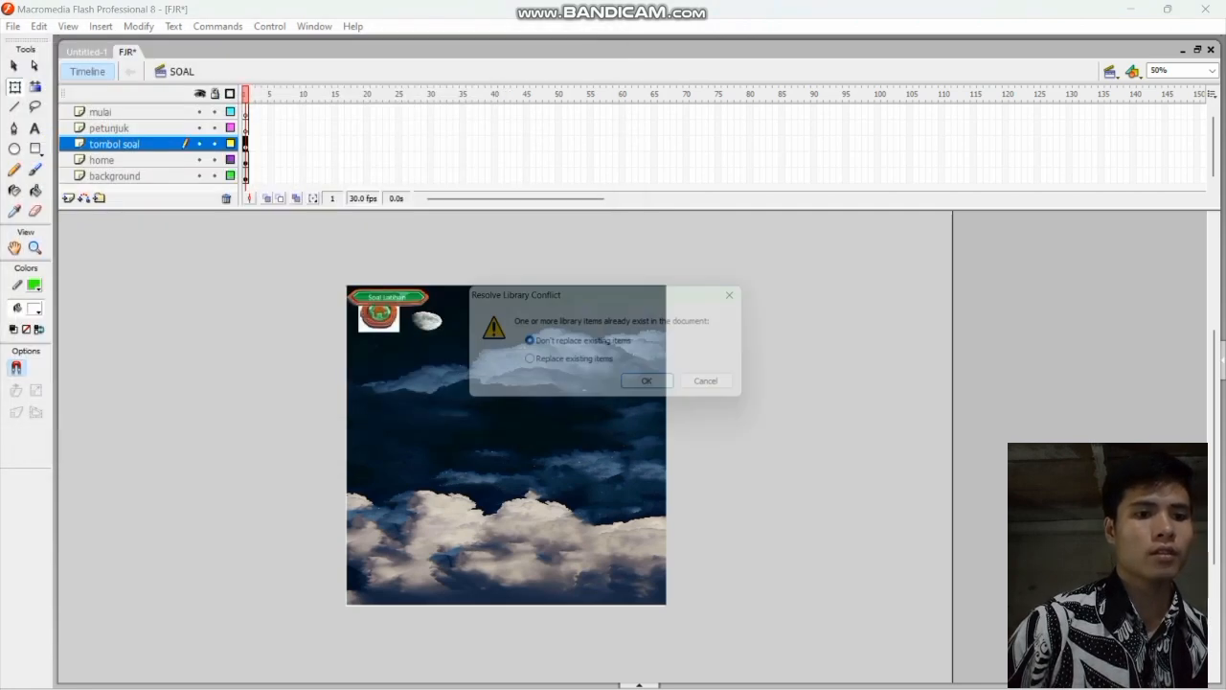
left_click(658, 388)
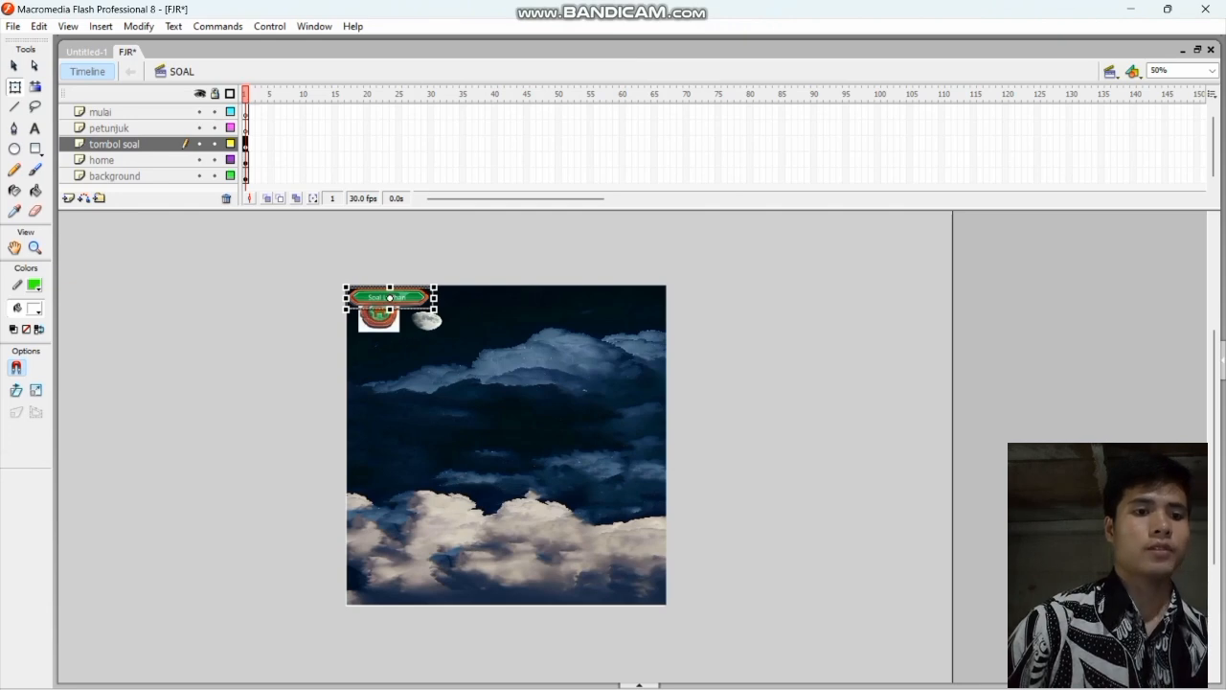
left_click_drag(390, 298, 476, 315)
left_click(507, 421)
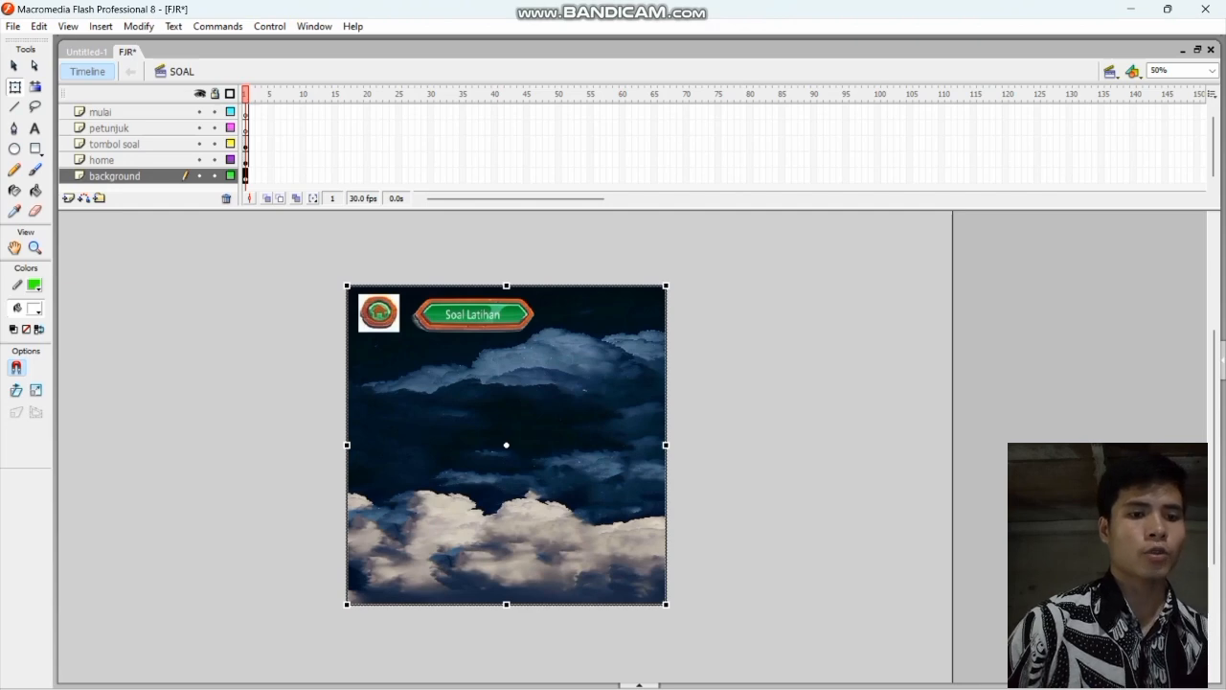
Step: On the petunjuk layer, replace the text box content with "1. Soal terdiri dari 3 butir" and start a new line numbered "2."
left_click(134, 113)
left_click(130, 129)
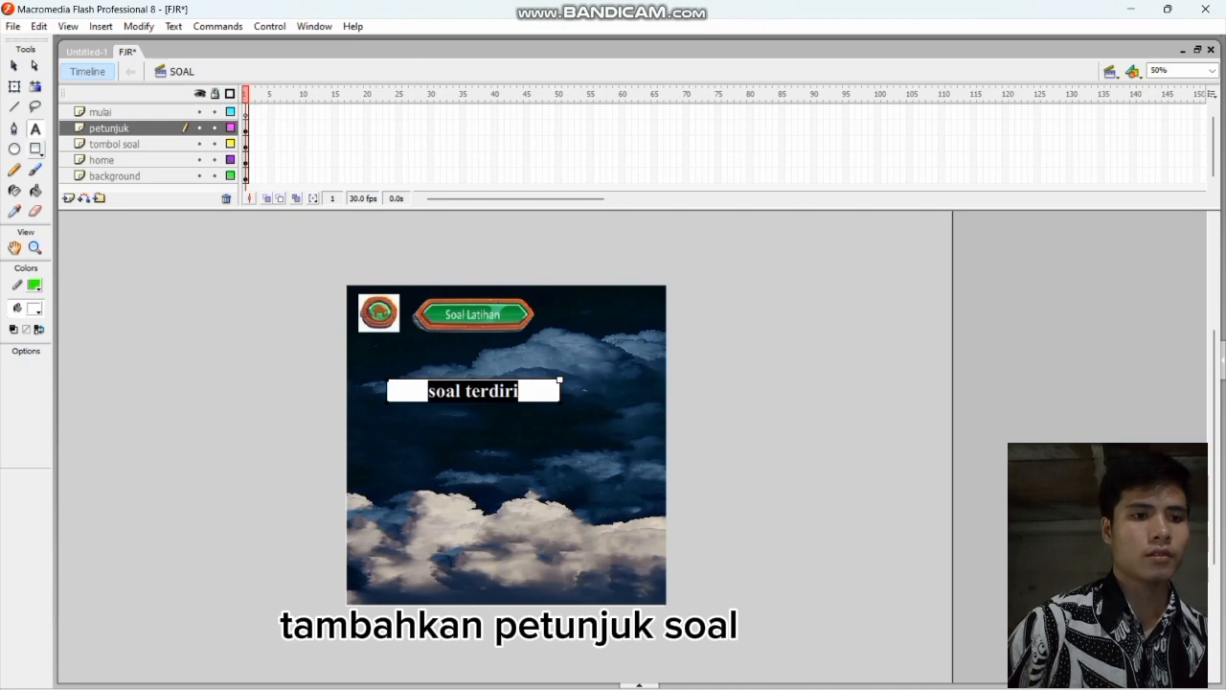
key("Right")
key("ctrl+a")
type("1.")
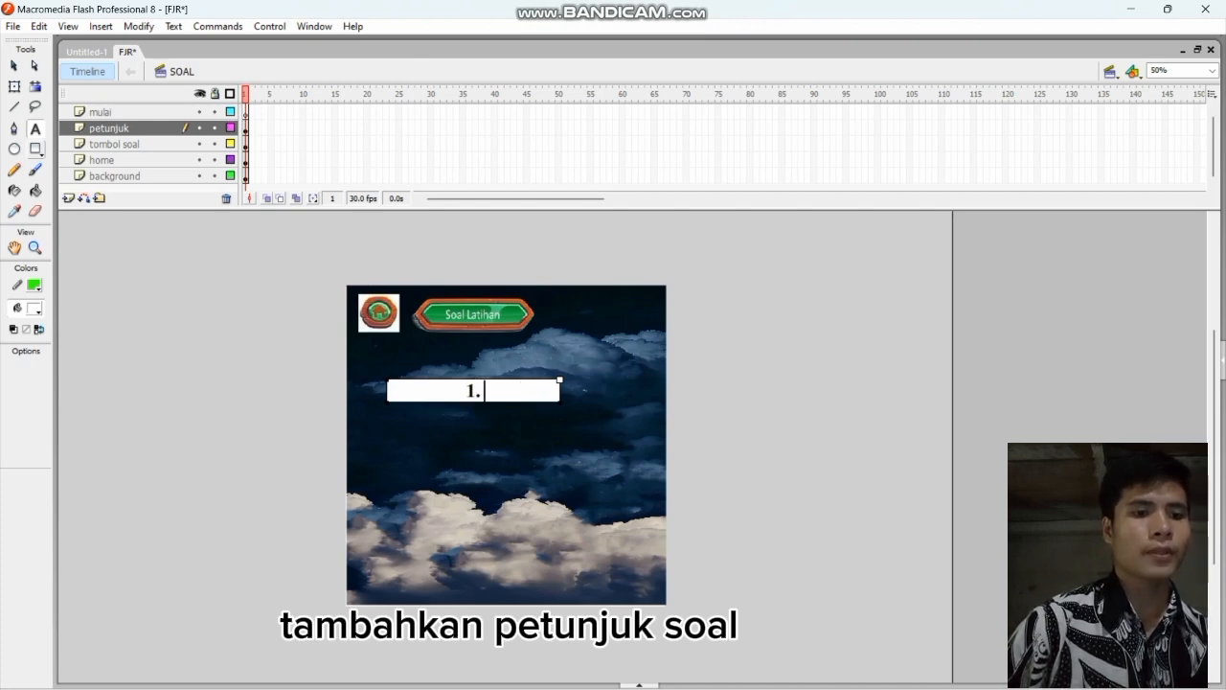
type(" S")
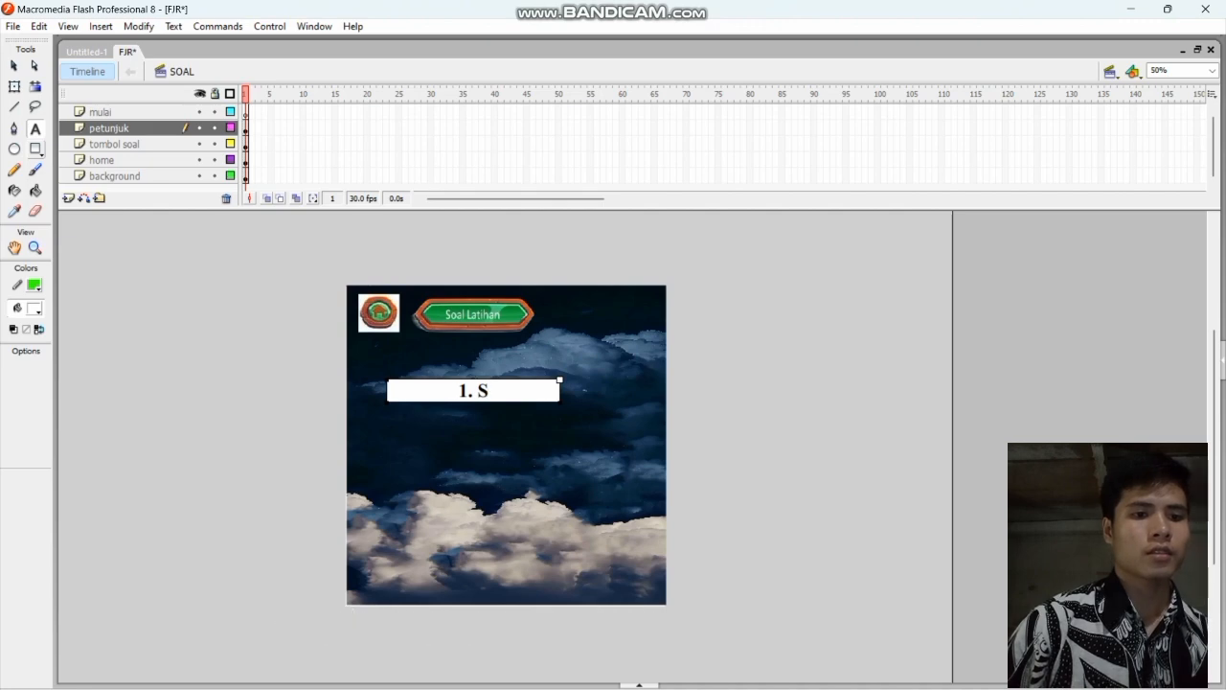
type("oal")
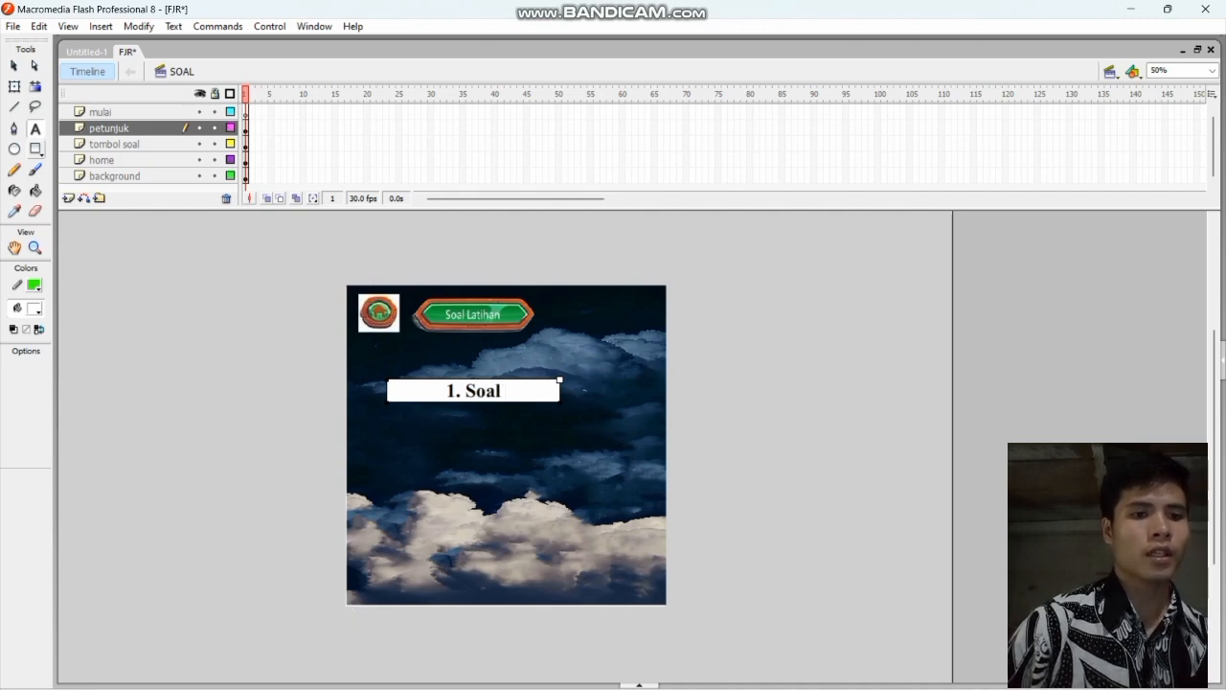
type(" terdiri")
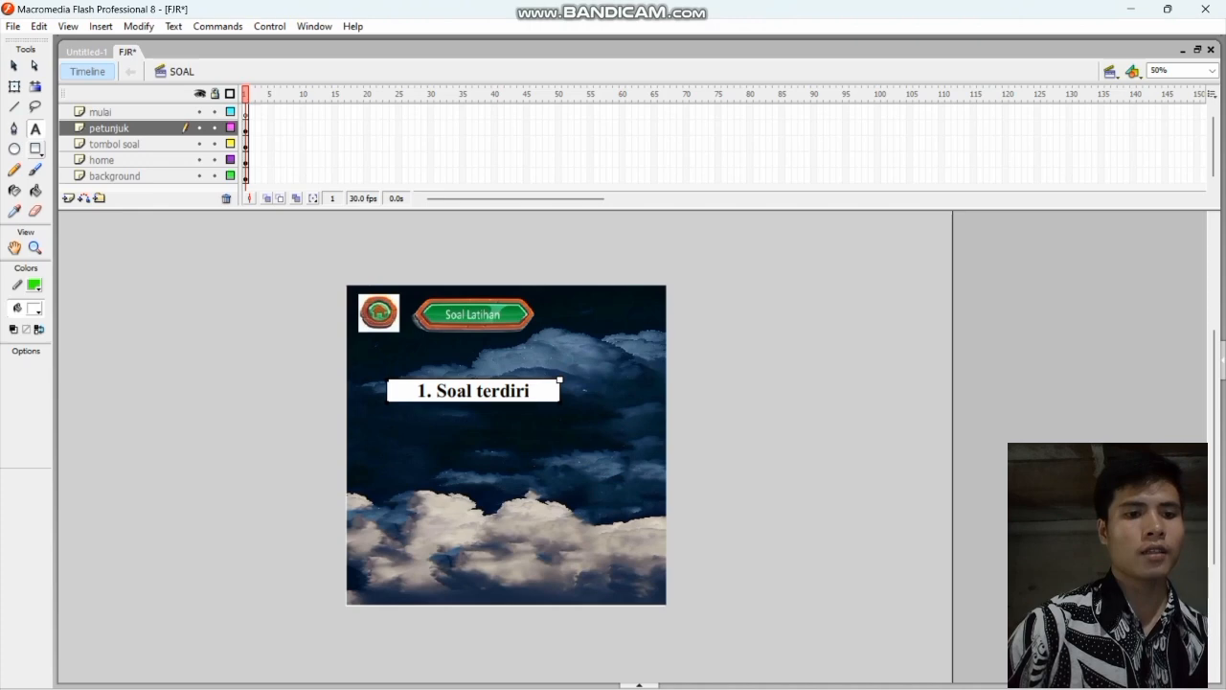
type(" dar")
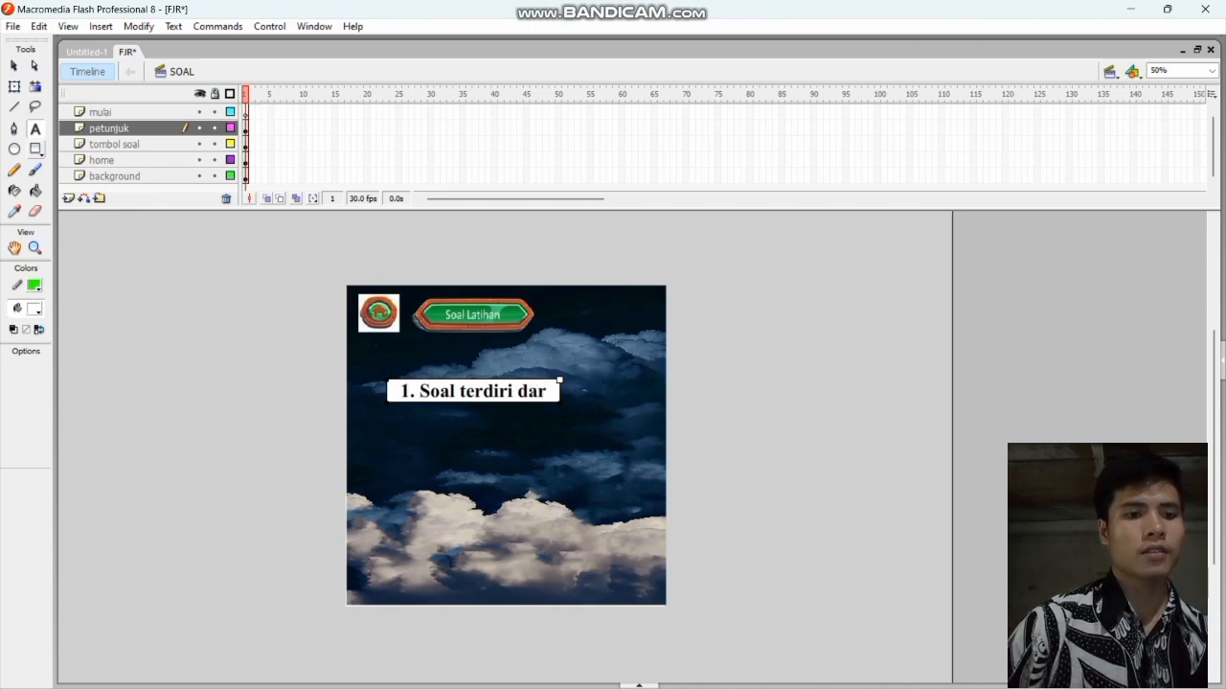
type("i 3 butir")
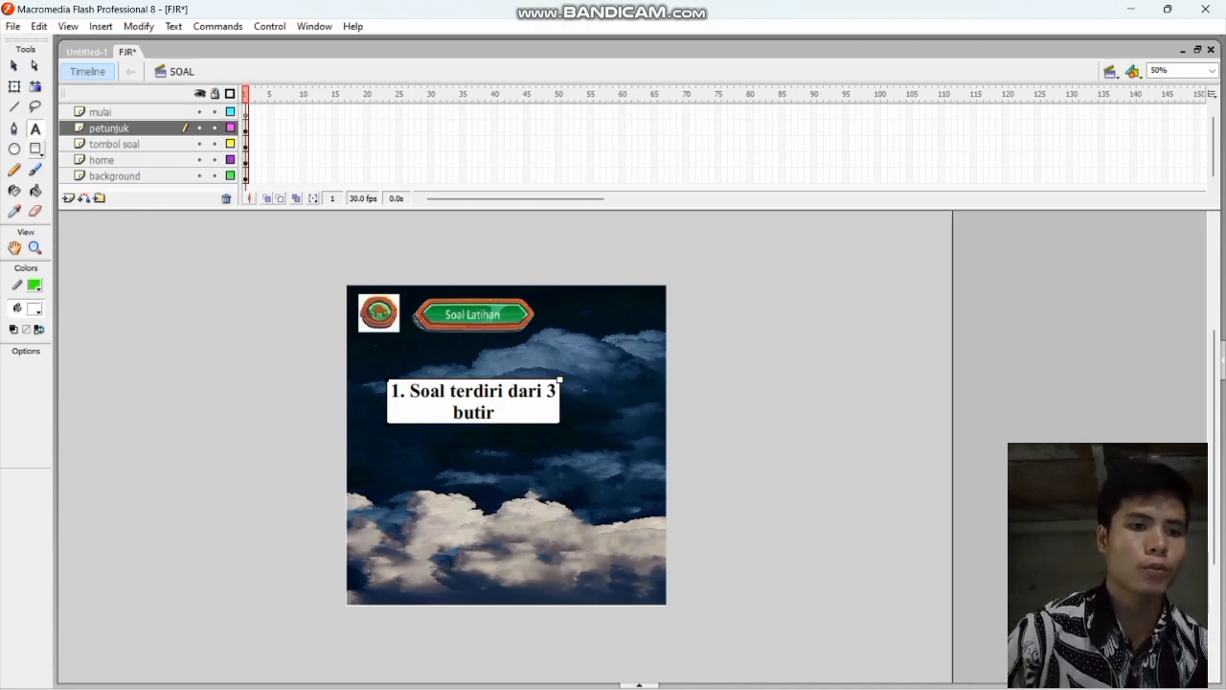
key("Return")
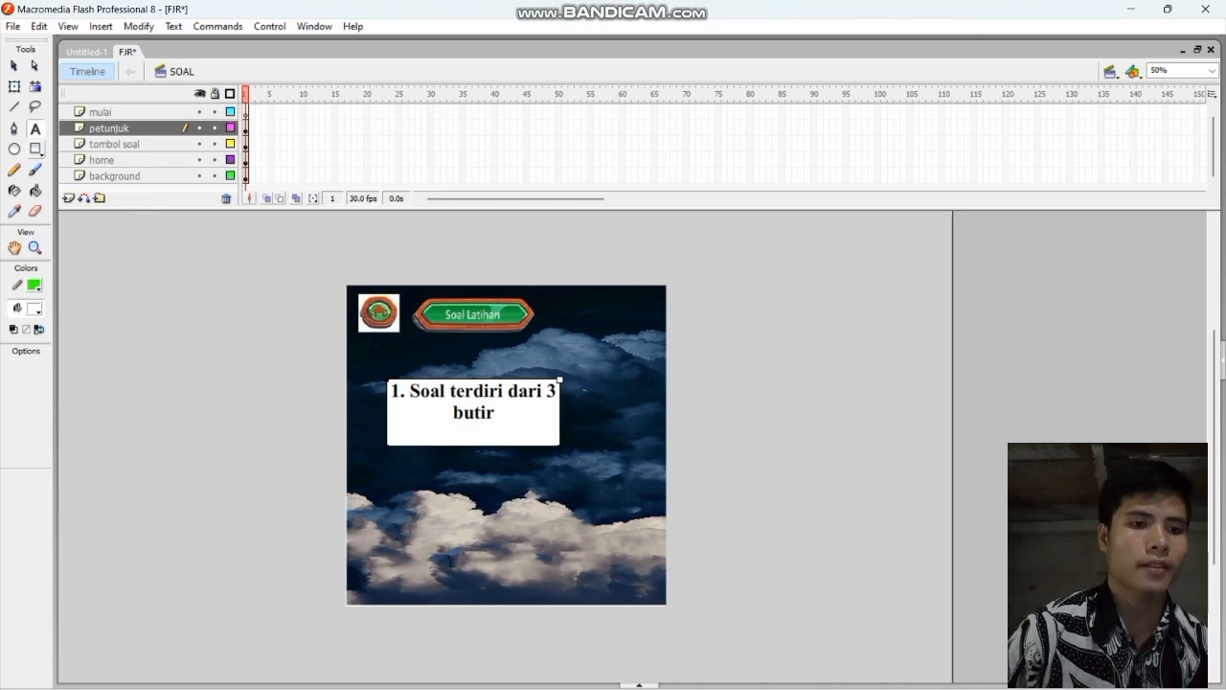
type("2.")
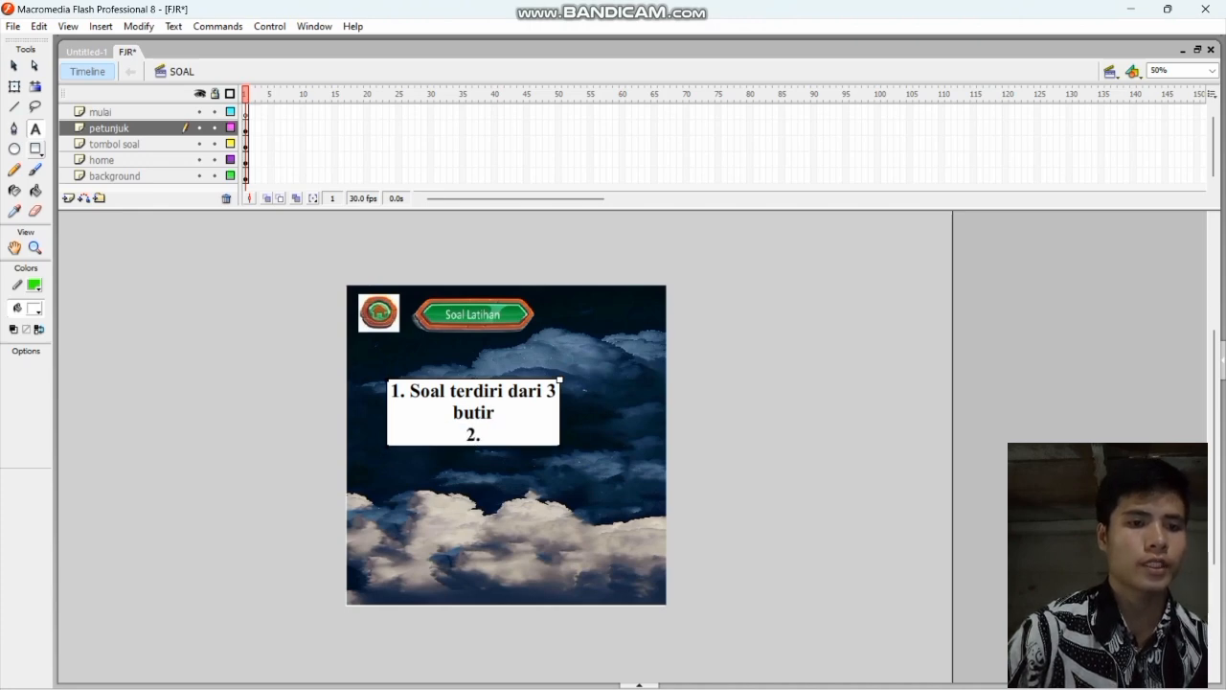
type(" pili")
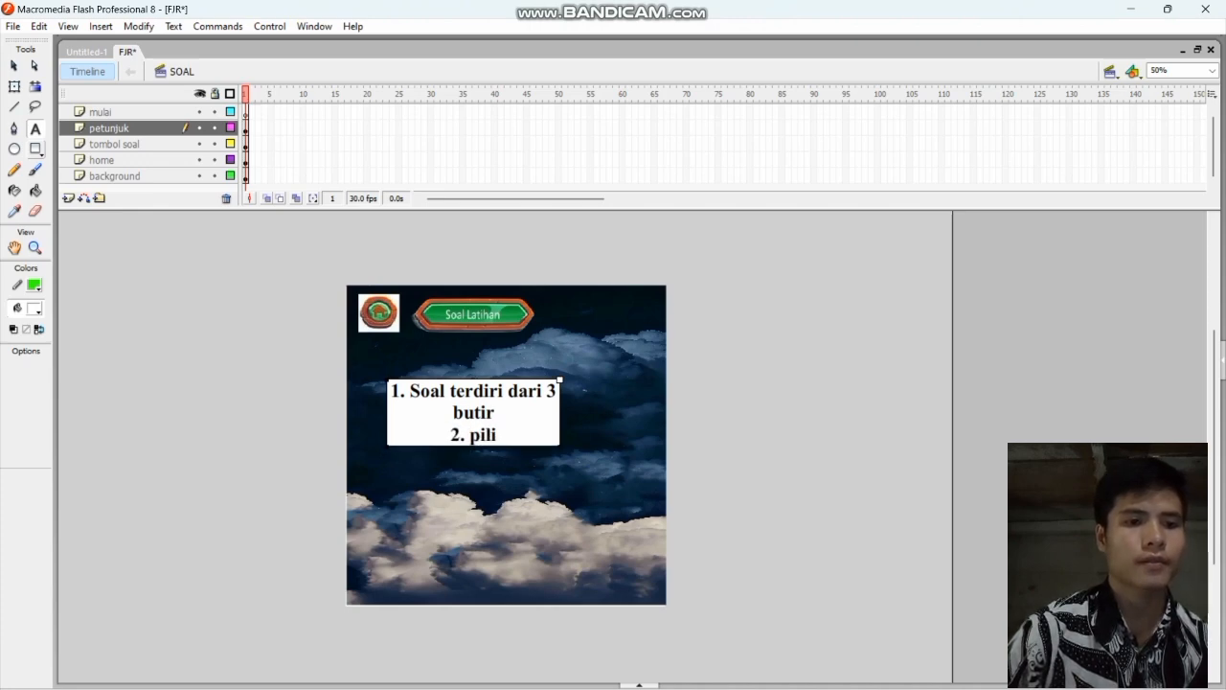
type("hl")
key("Caps_Lock")
type("H")
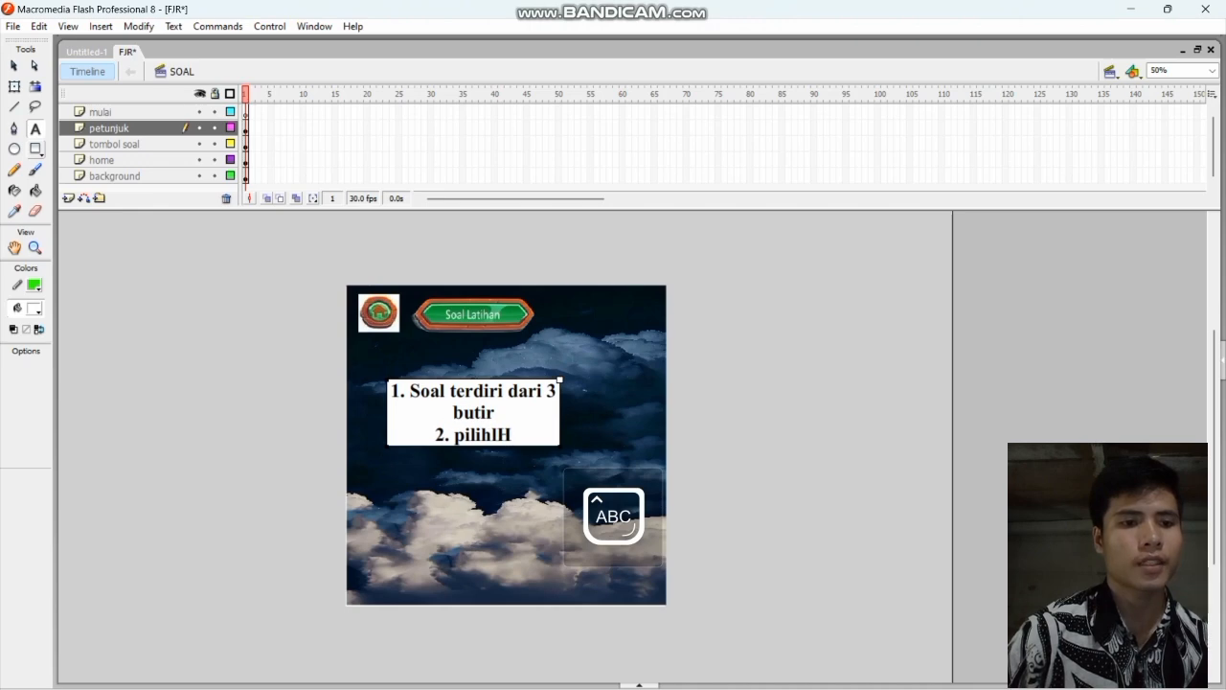
key("BackSpace")
key("BackSpace")
key("BackSpace")
key("BackSpace")
key("BackSpace")
key("BackSpace")
key("BackSpace")
key("BackSpace")
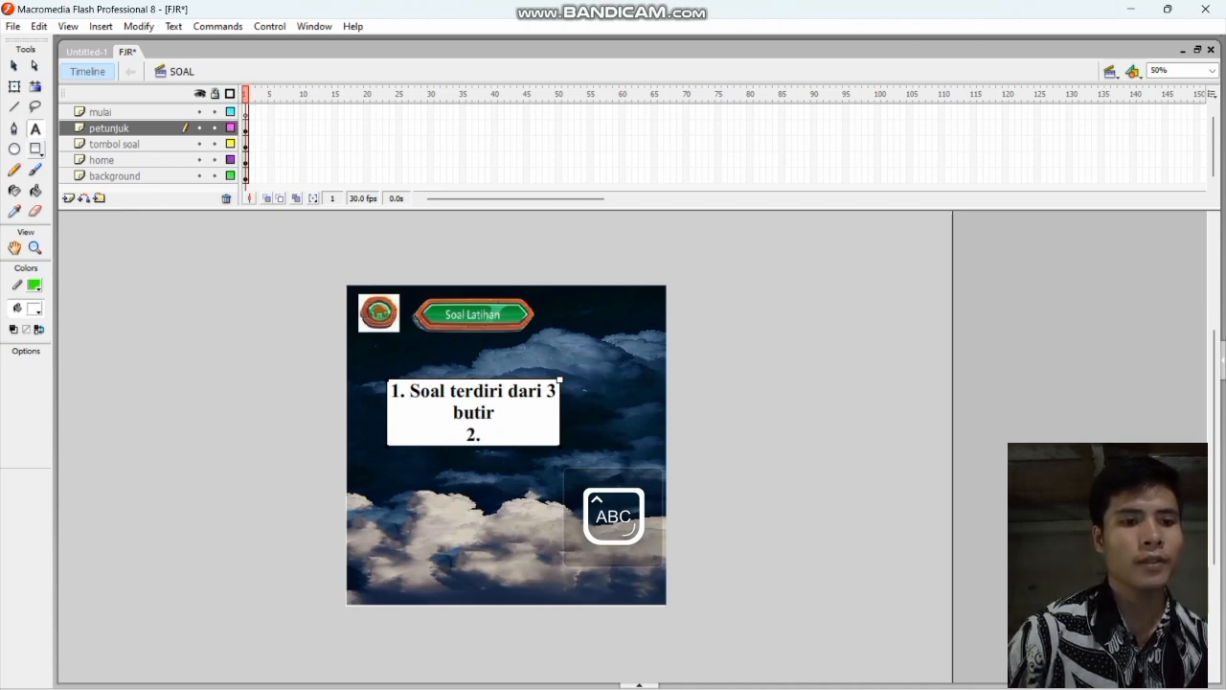
Step: Write "Pilihlah jawaban yang benar" as the second question instruction
type("P")
key("Caps_Lock")
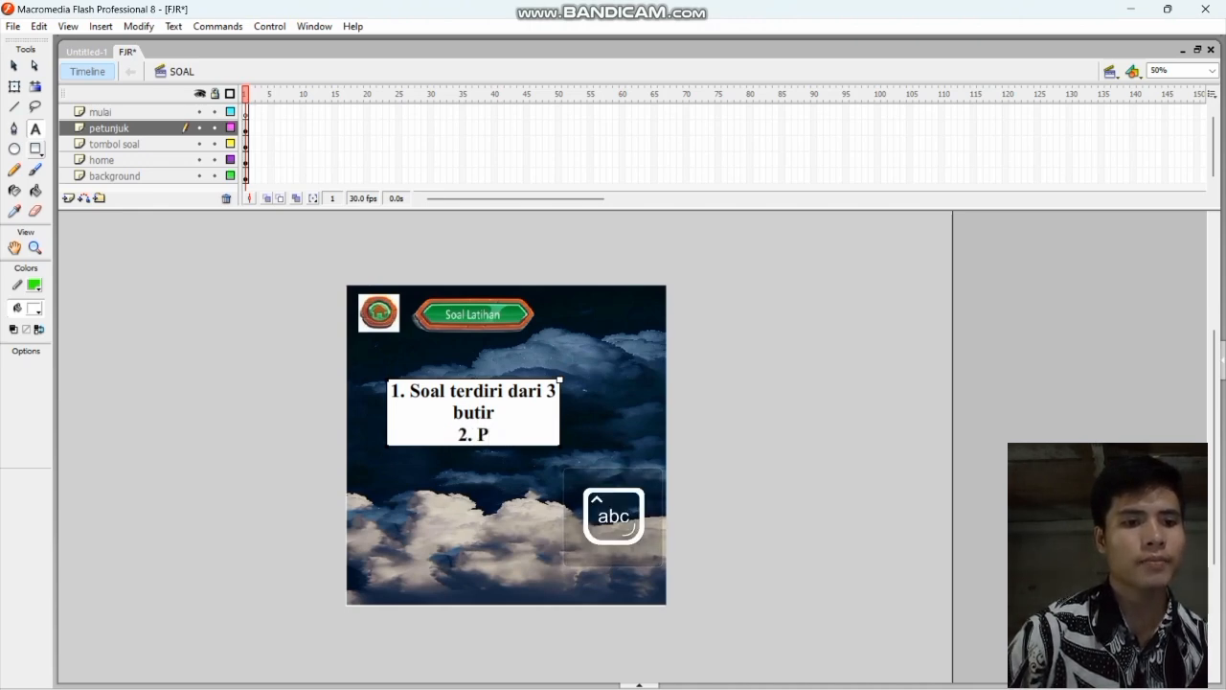
type("ilihlah")
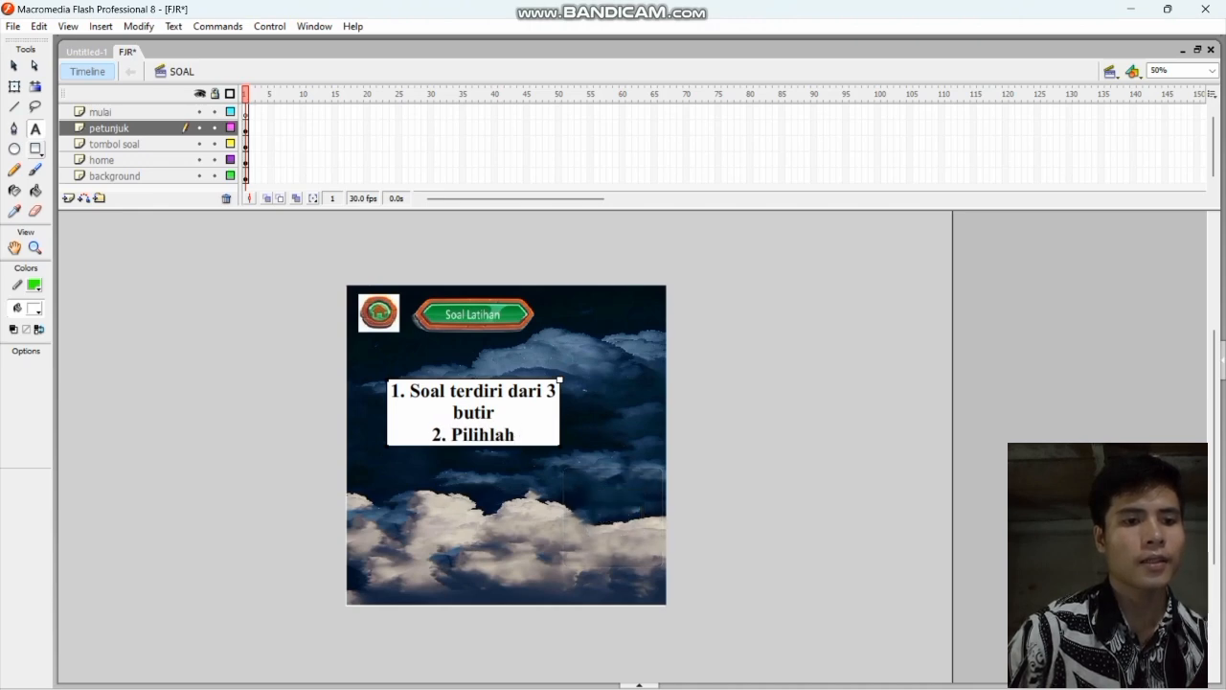
type(" jawaban")
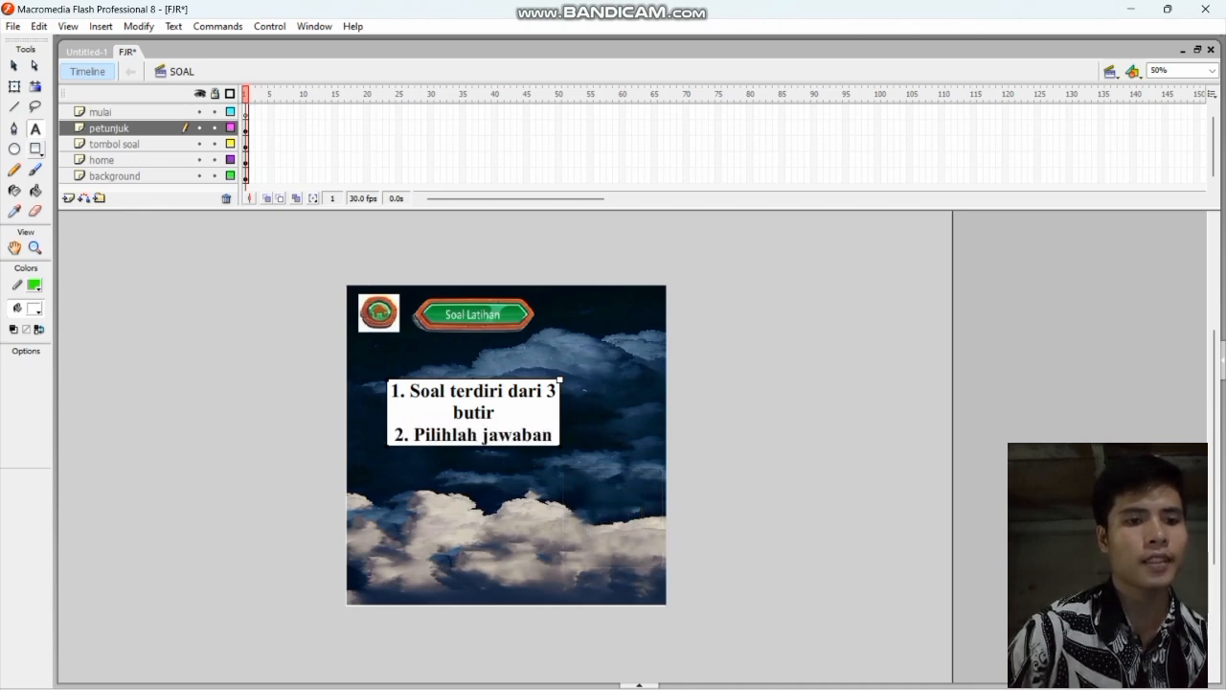
type(" yang benar")
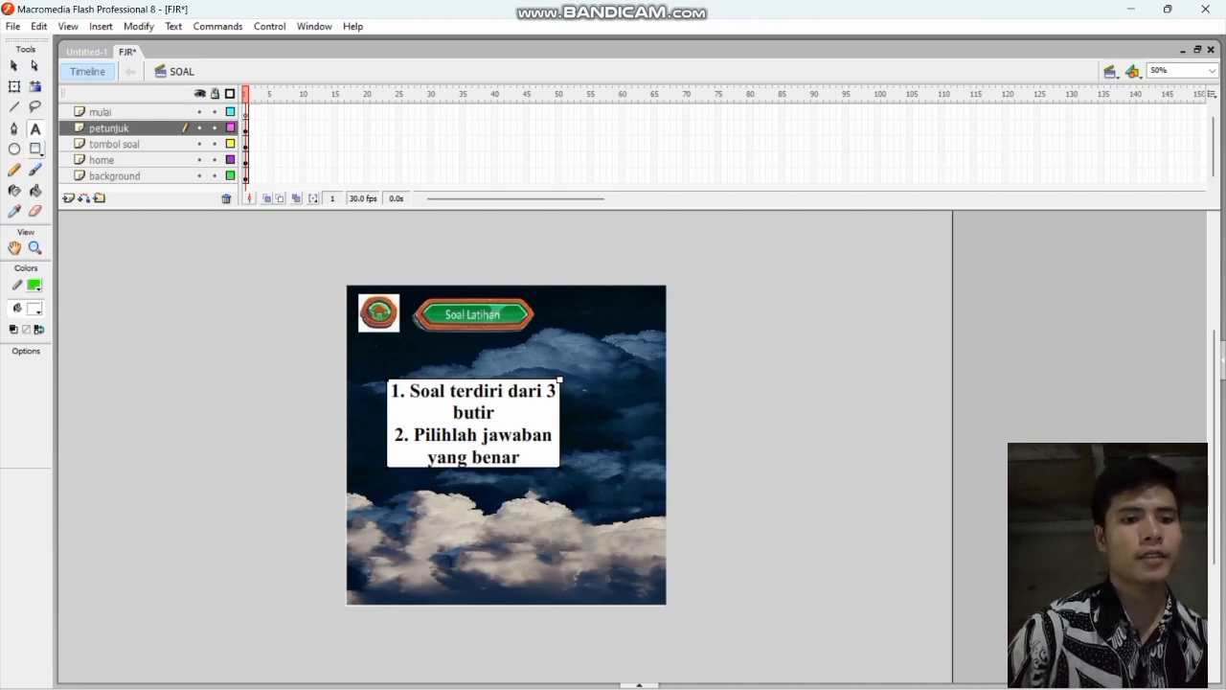
Step: Extend the second instruction with "yang terdiri dari A,B,C, dan D"
type(" yang ter")
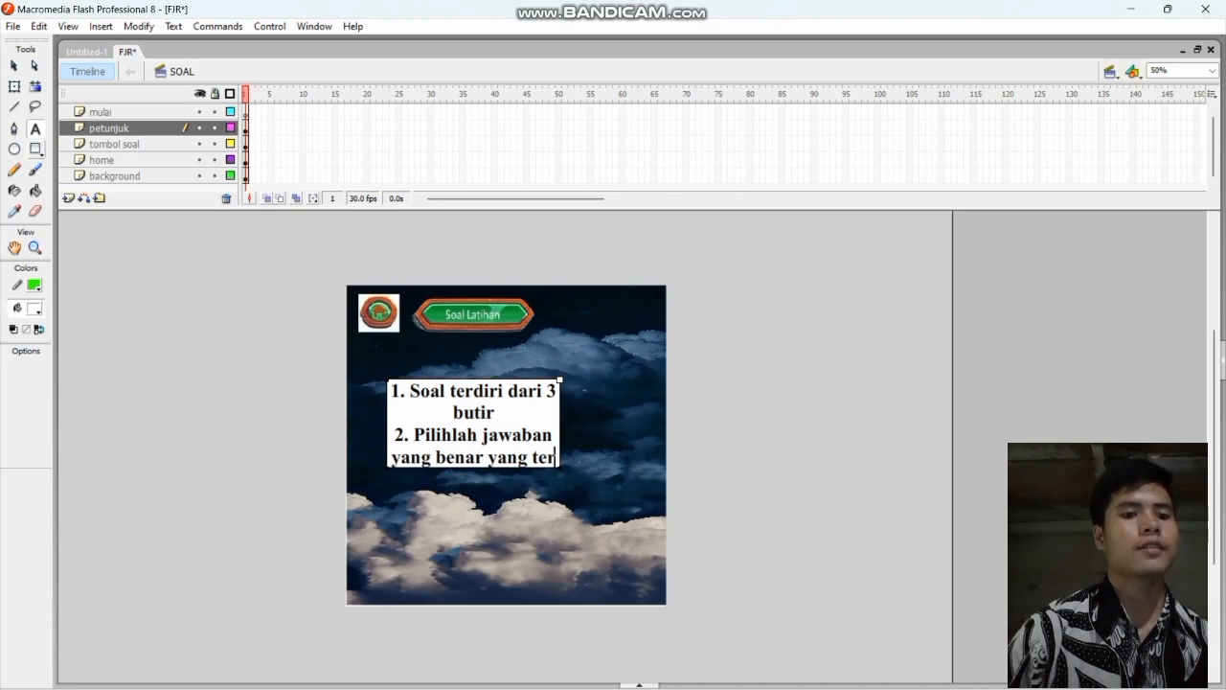
type("diri")
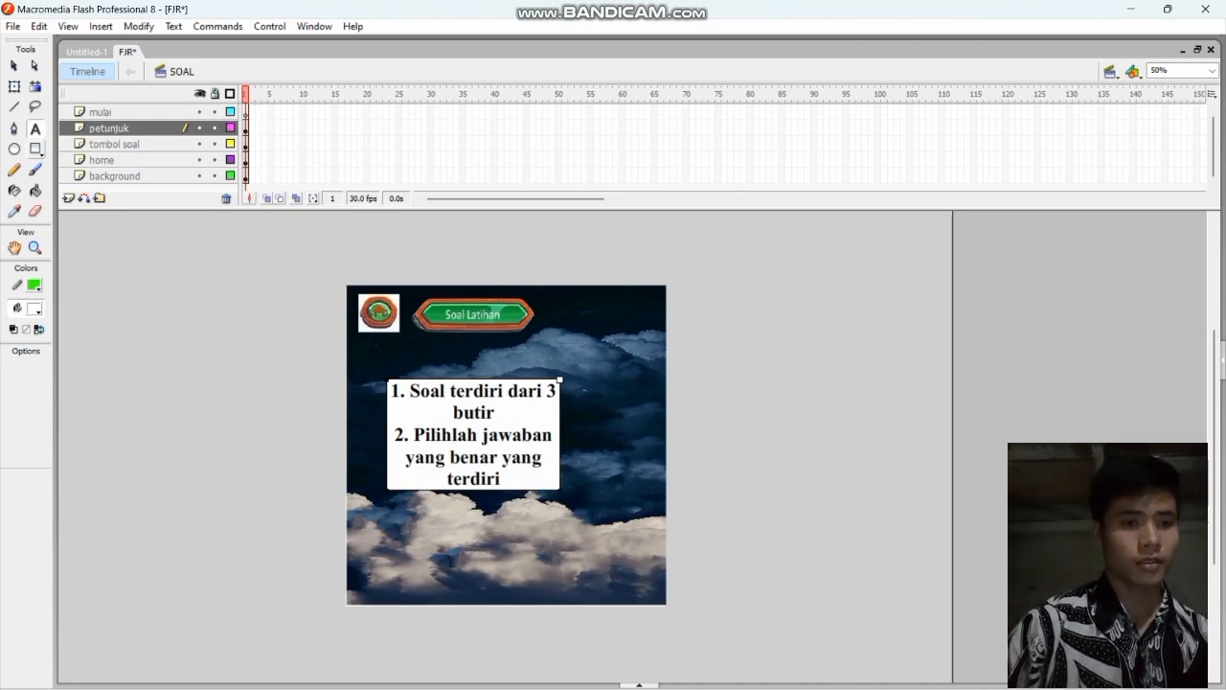
type(" dari")
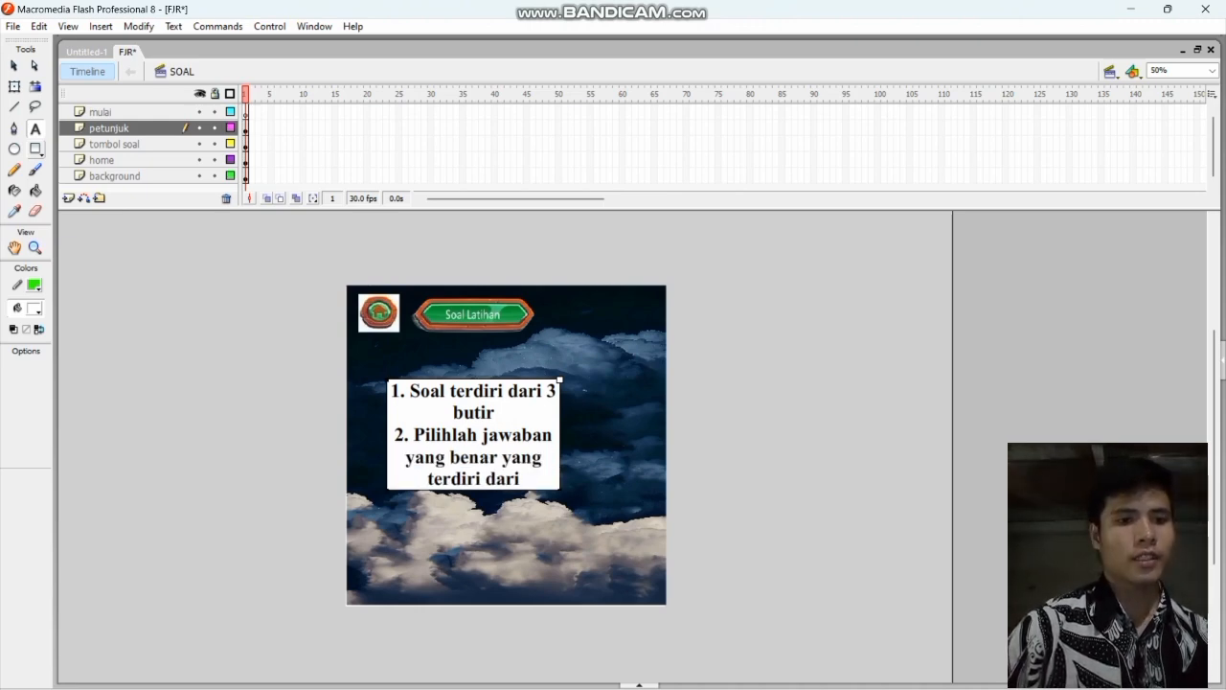
type(" A")
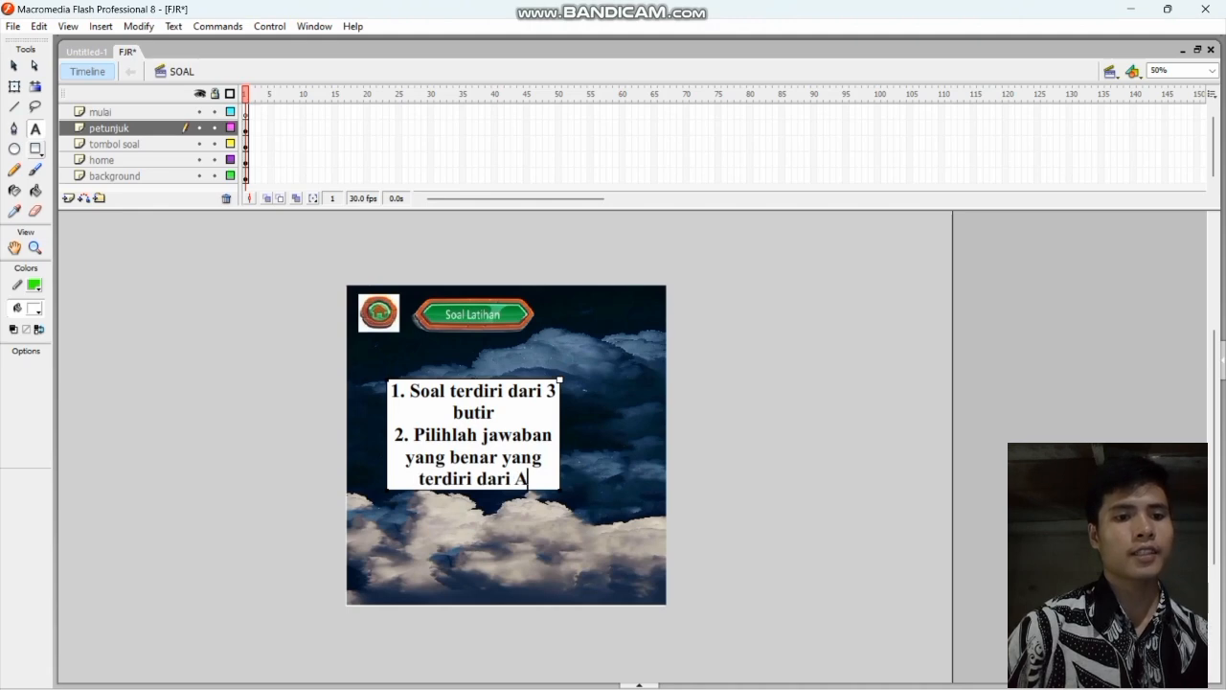
type("<B")
key("BackSpace")
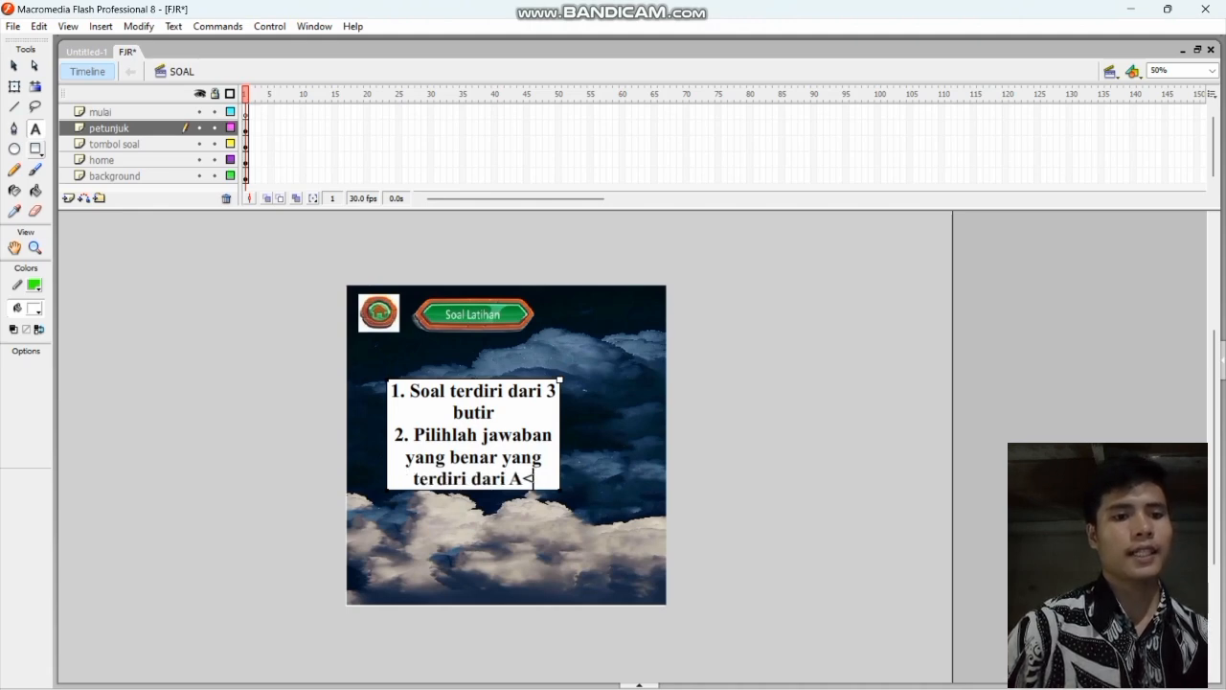
key("BackSpace")
type(",")
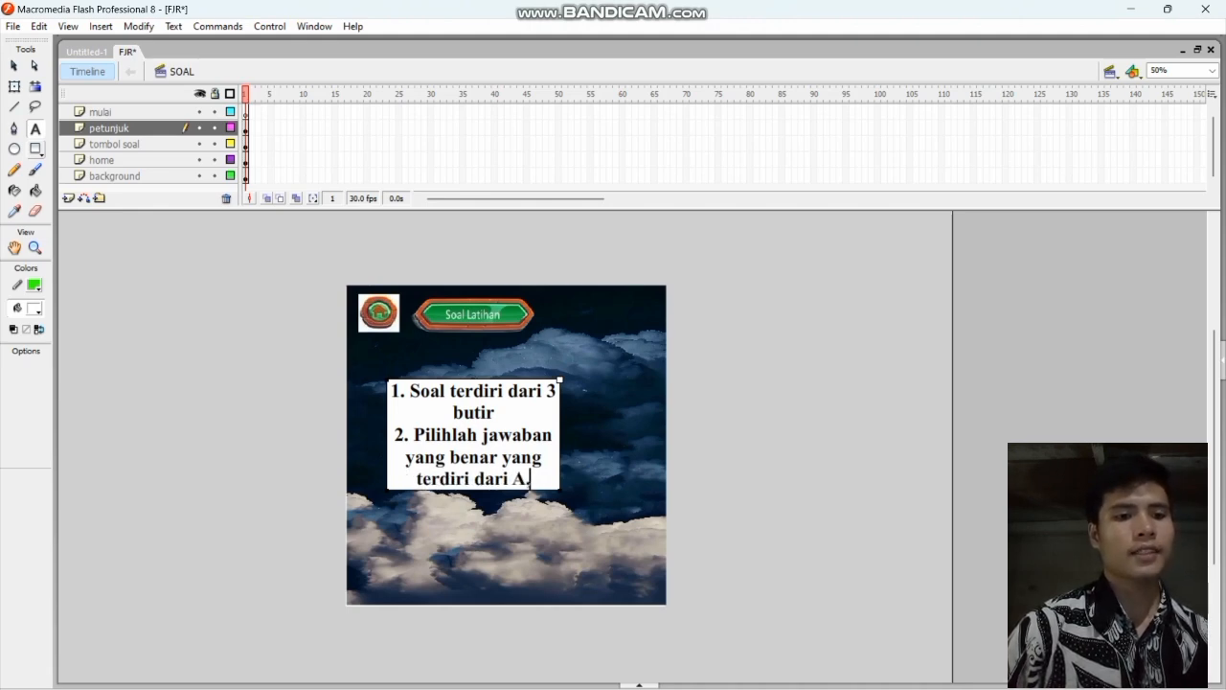
type("B")
type(".")
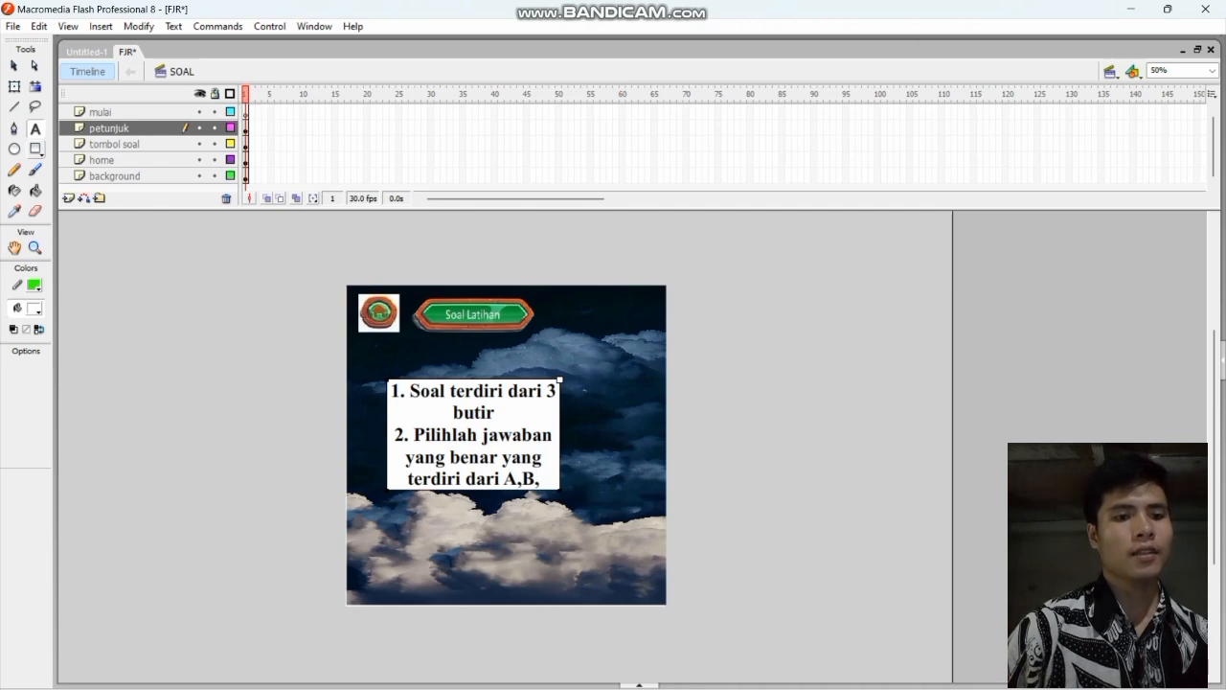
type("C")
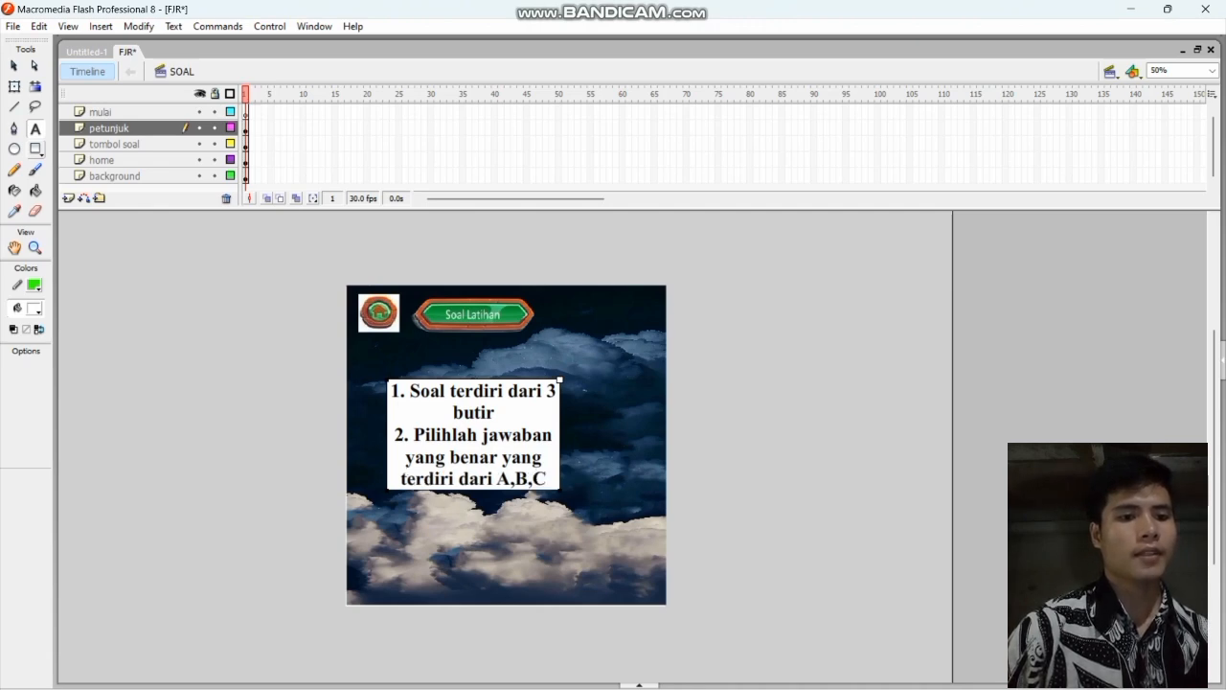
type(",")
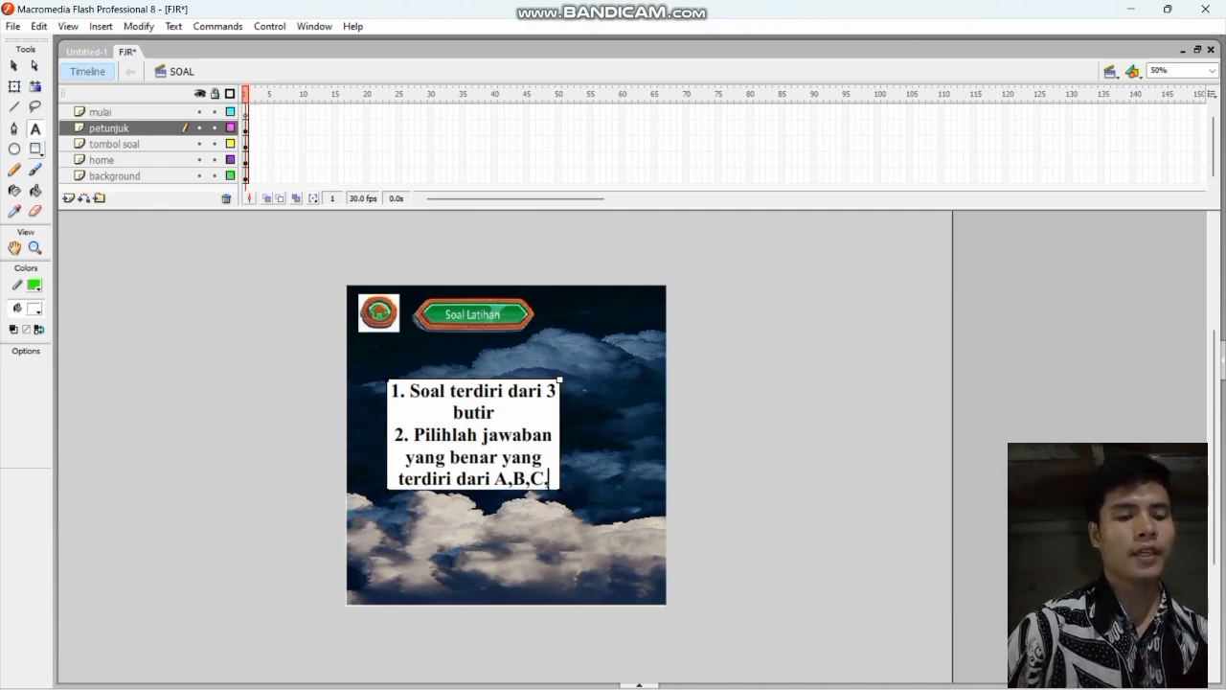
type(" dan")
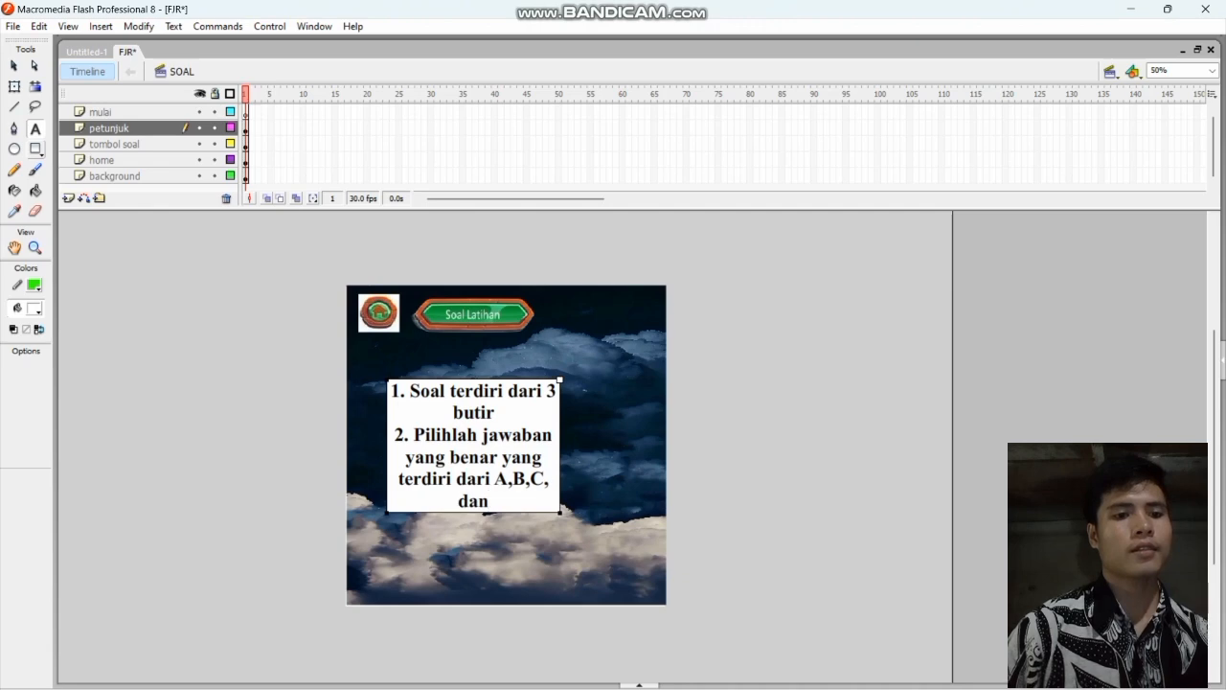
type(" D")
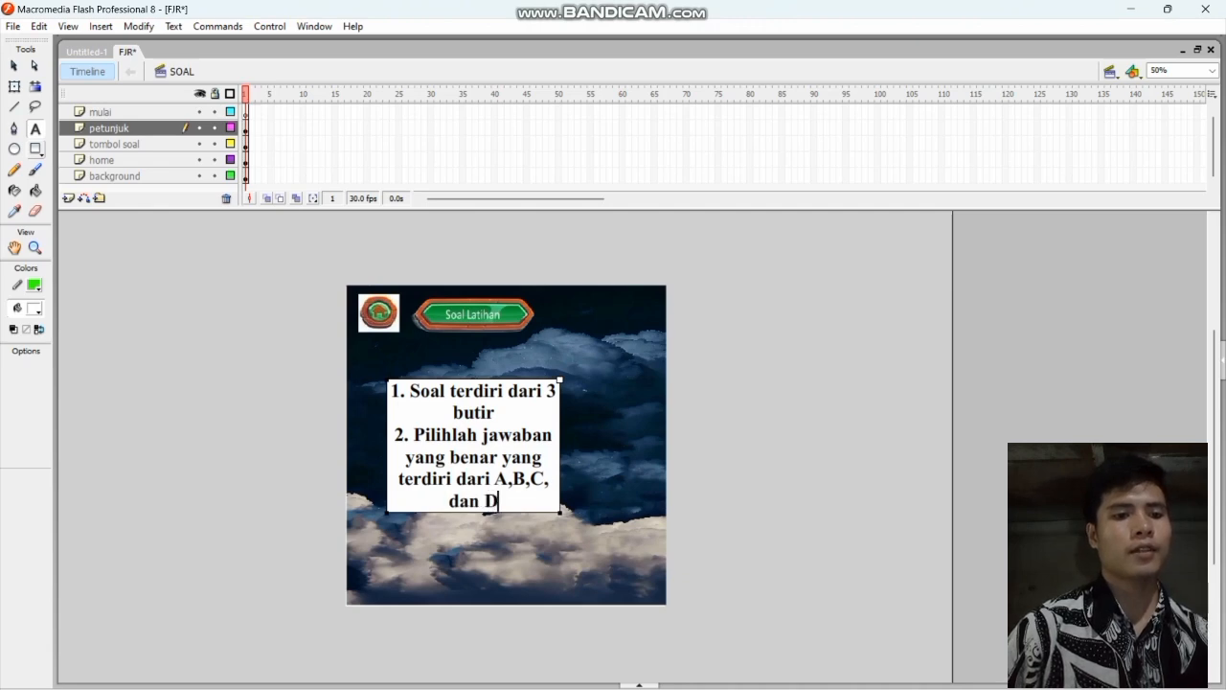
Step: Import the mulai image to the stage on the mulai layer and place it slightly enlarged below the instruction text
left_click(13, 26)
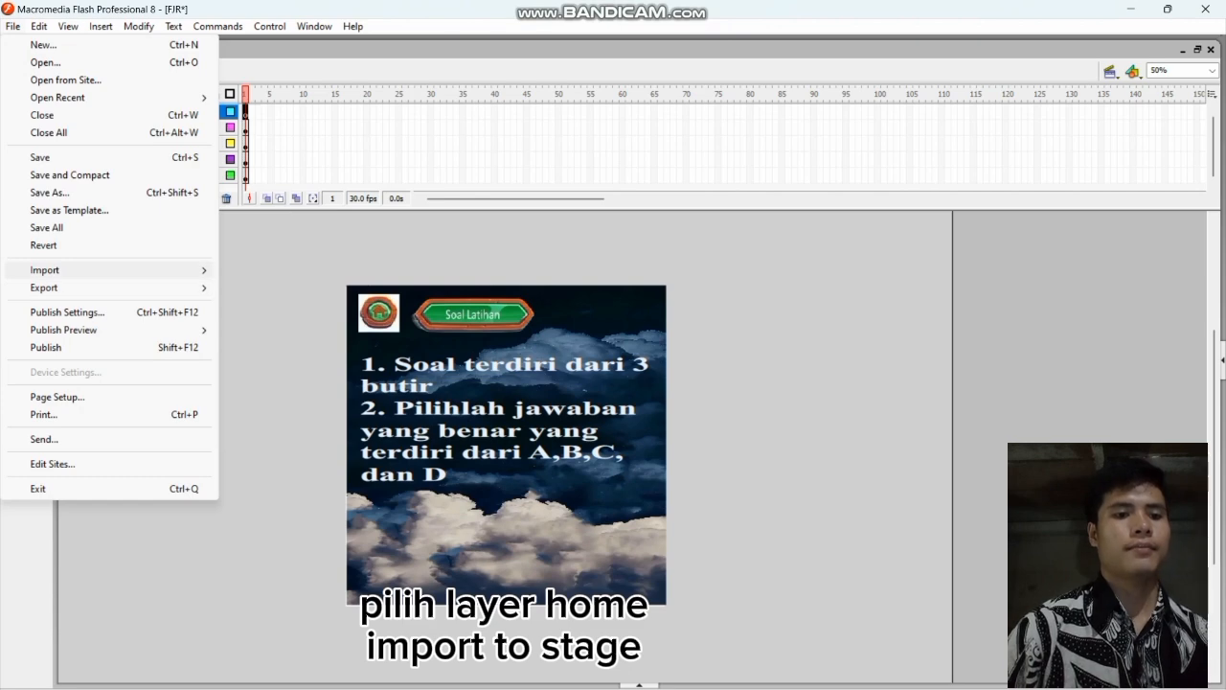
mouse_move(95, 270)
left_click(279, 270)
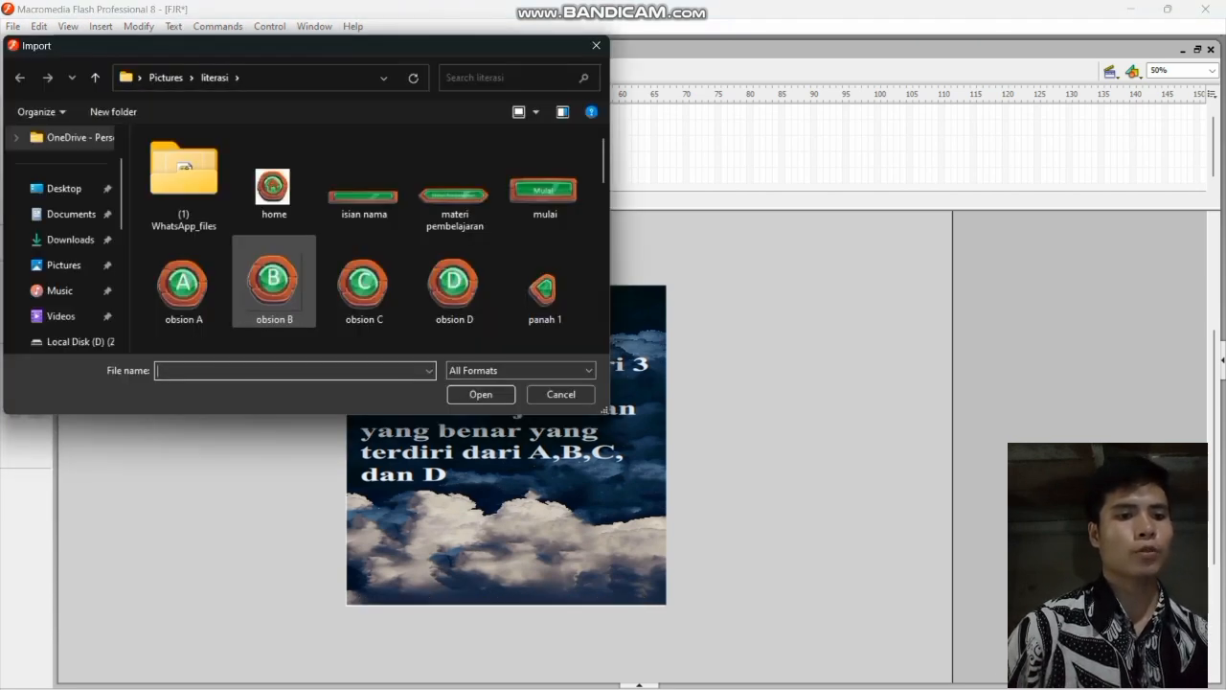
left_click(544, 187)
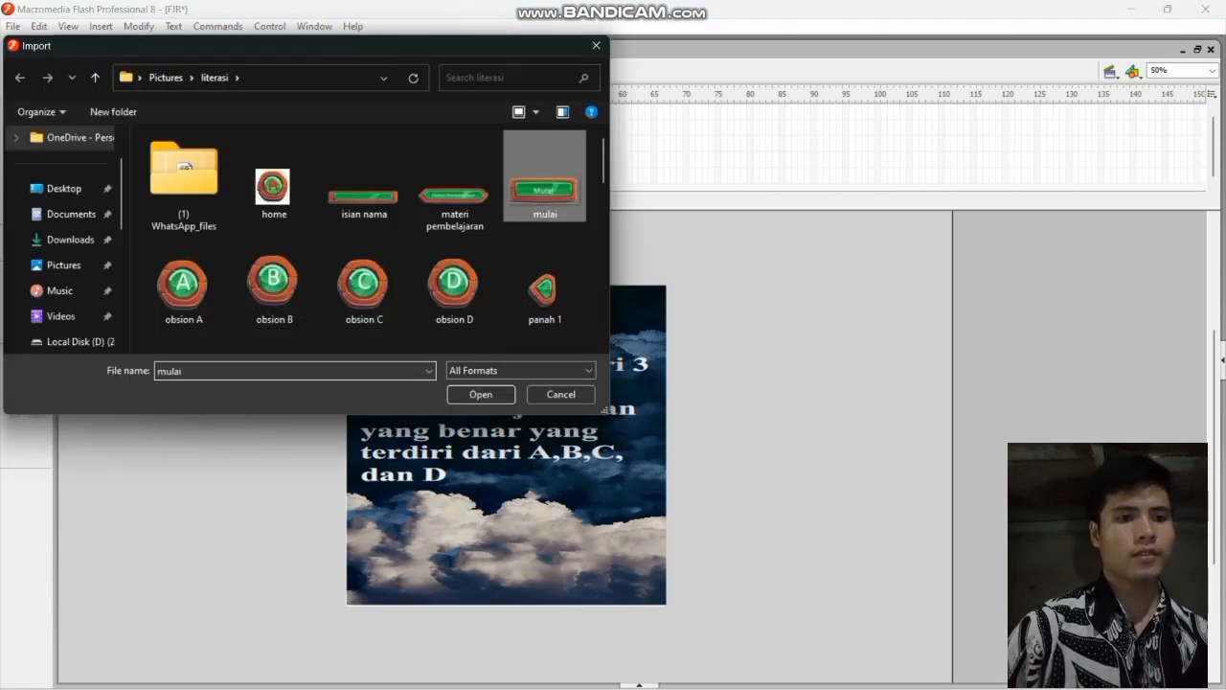
left_click(481, 393)
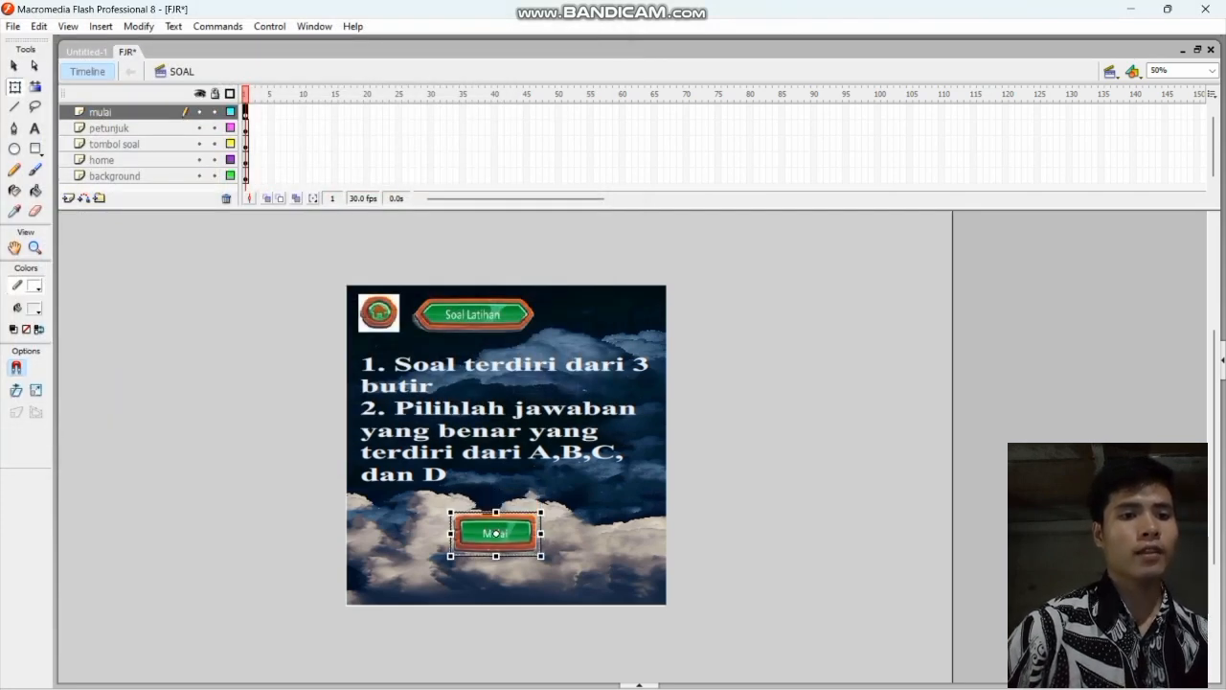
left_click_drag(495, 534, 499, 518)
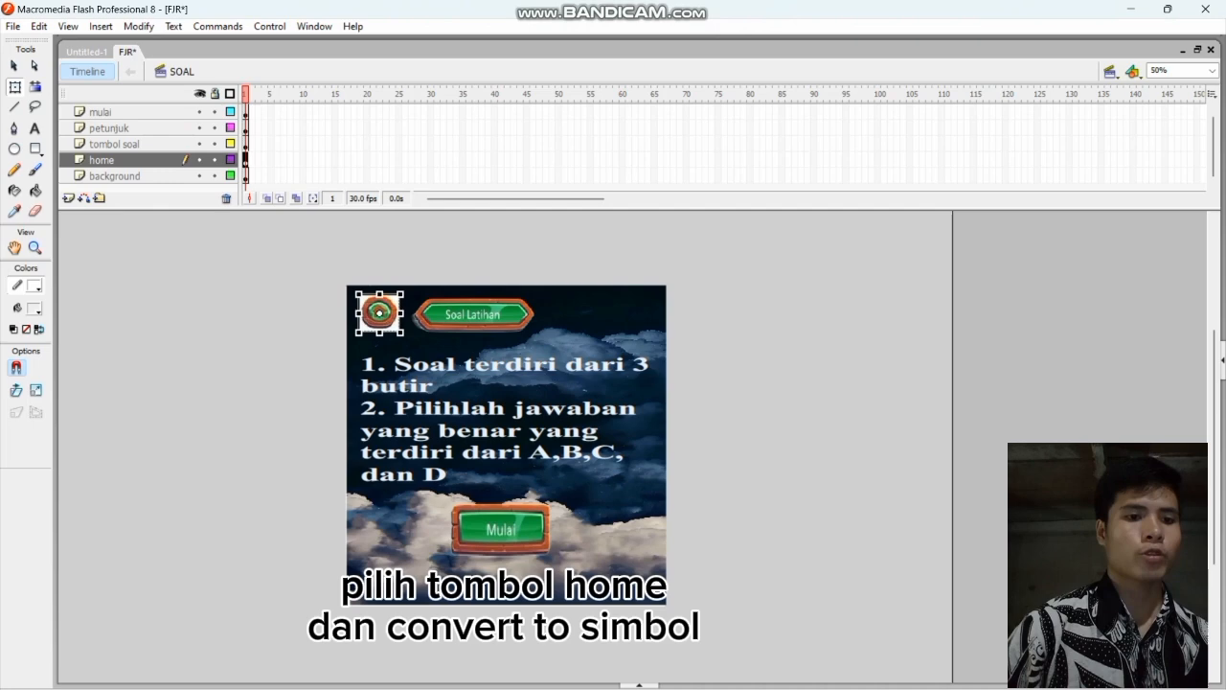
Step: Convert the home image to a symbol of type Button, keeping the default name
right_click(386, 304)
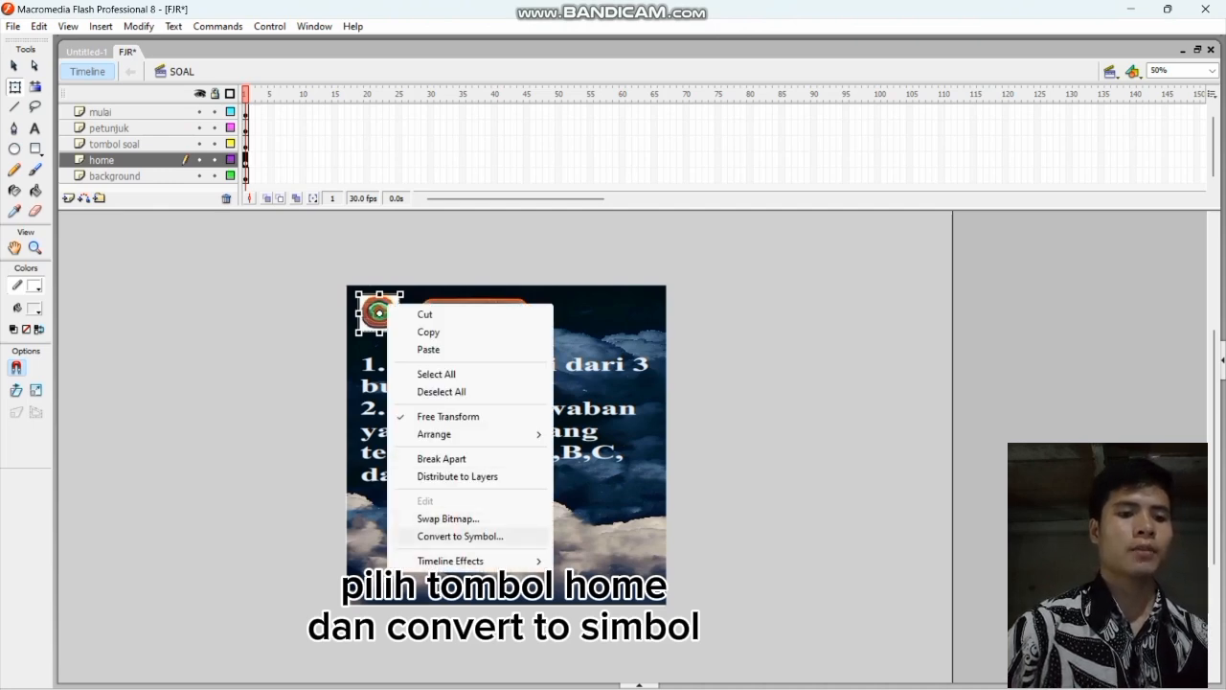
left_click(460, 536)
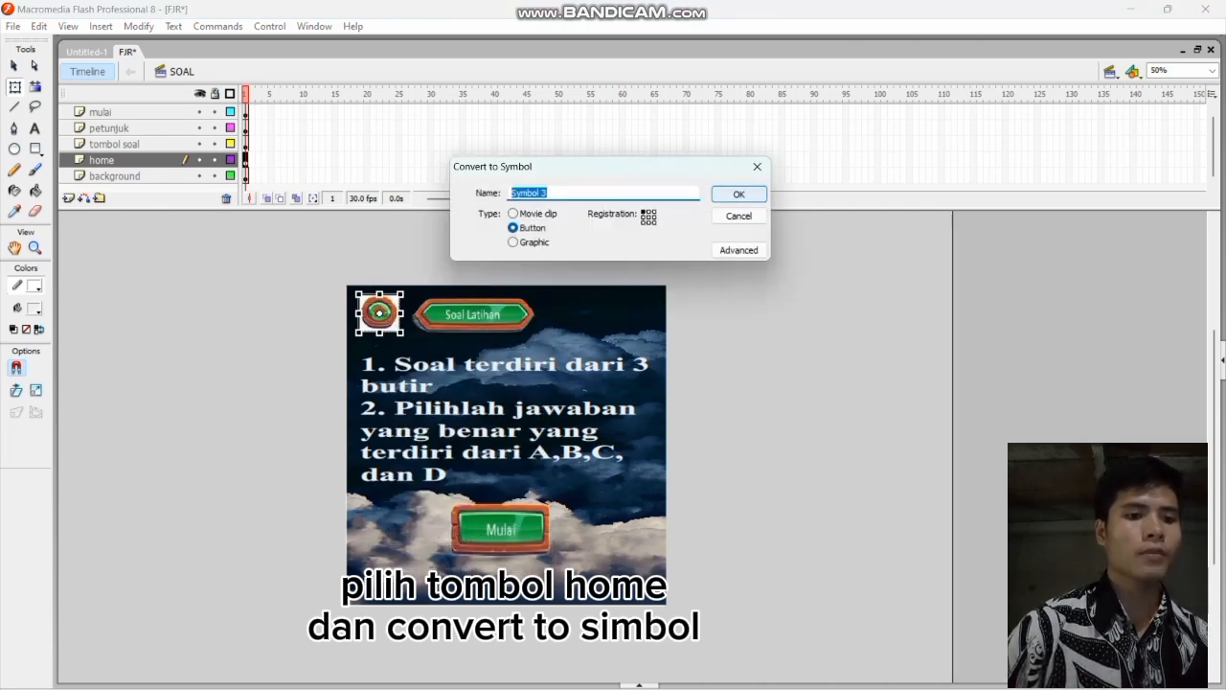
left_click(739, 194)
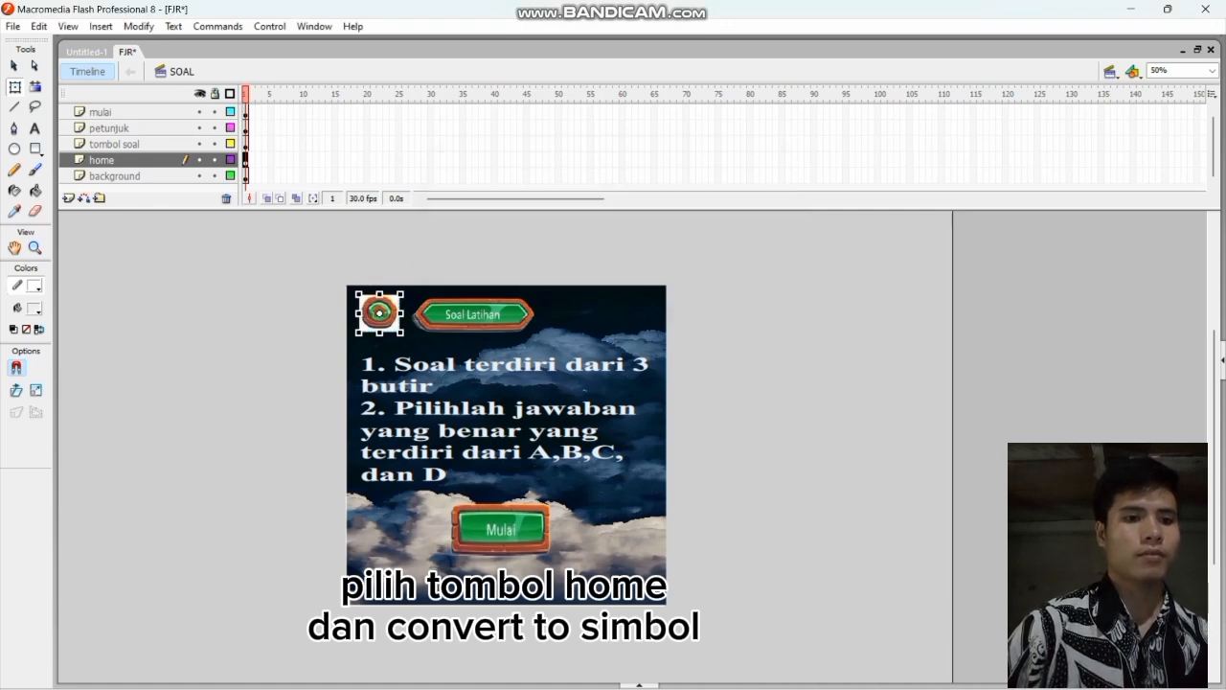
Step: Open the home button symbol for editing and insert keyframes in its Over and Down frames
double_click(379, 312)
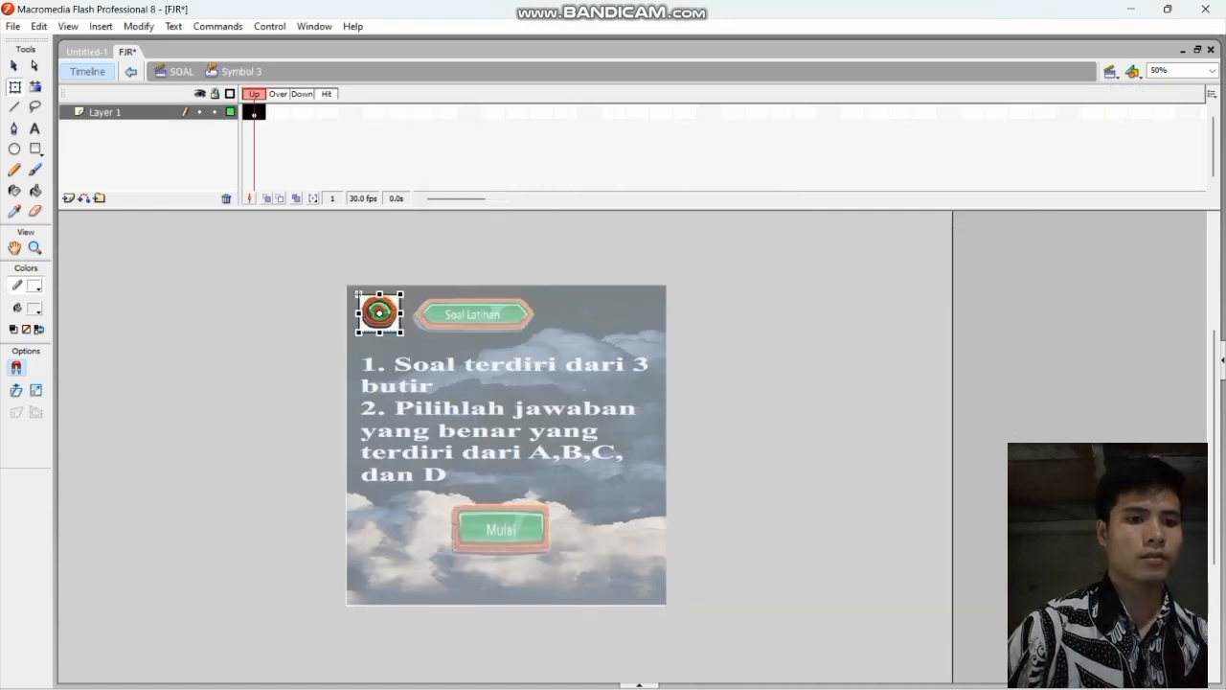
right_click(279, 112)
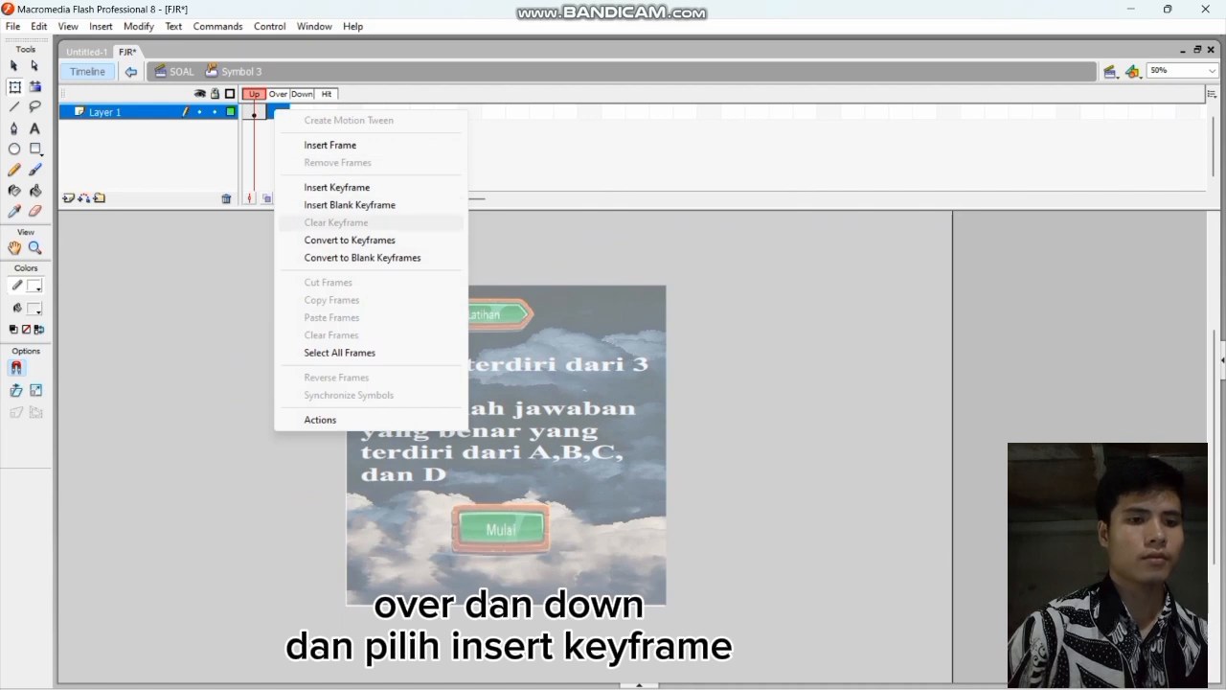
left_click(336, 187)
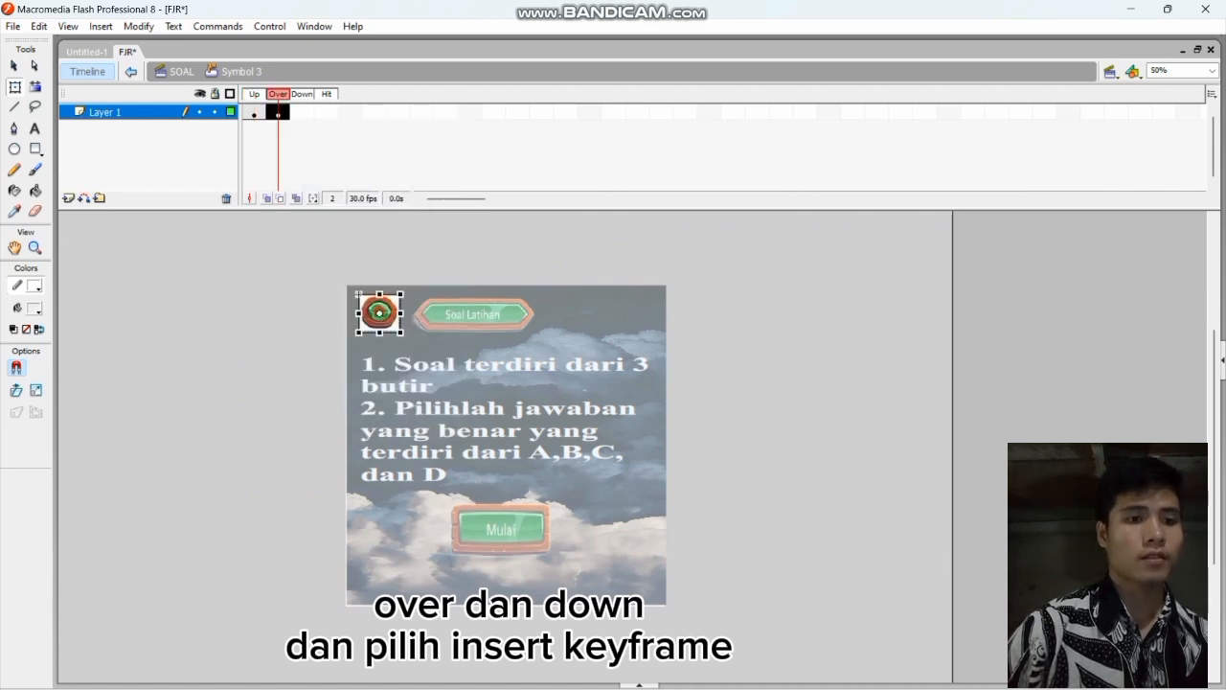
right_click(303, 112)
left_click(339, 187)
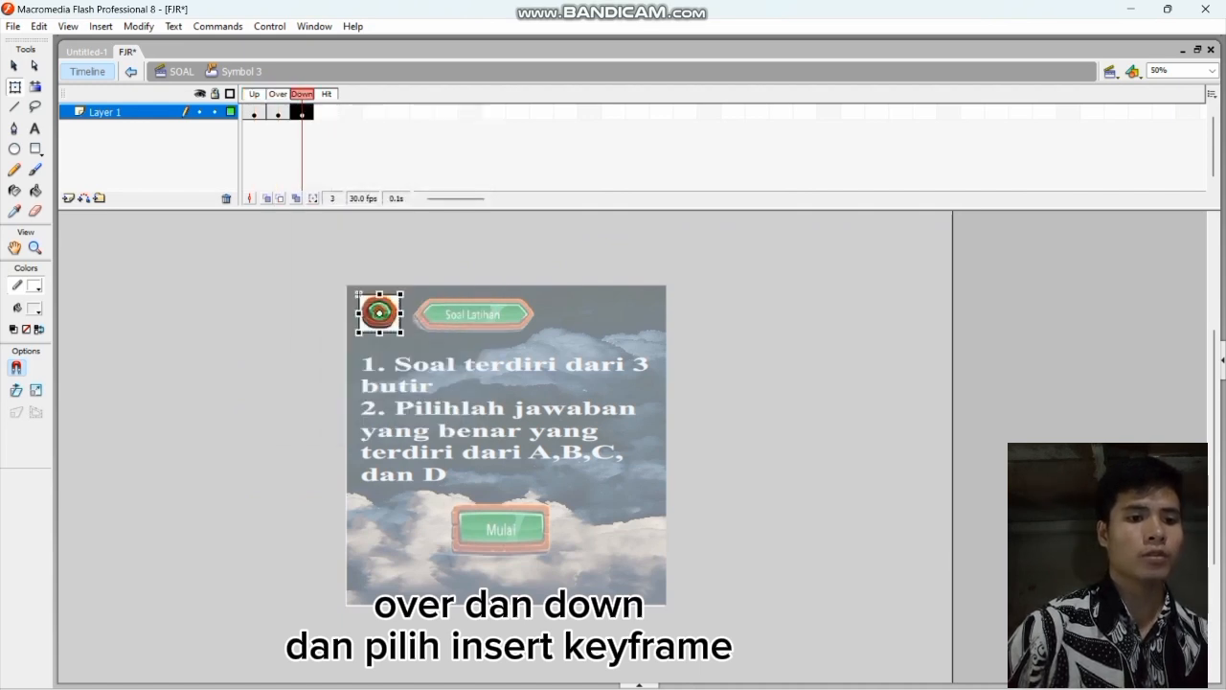
Step: Enlarge the home image around its center in the Over frame and return to the SOAL scene
left_click(278, 112)
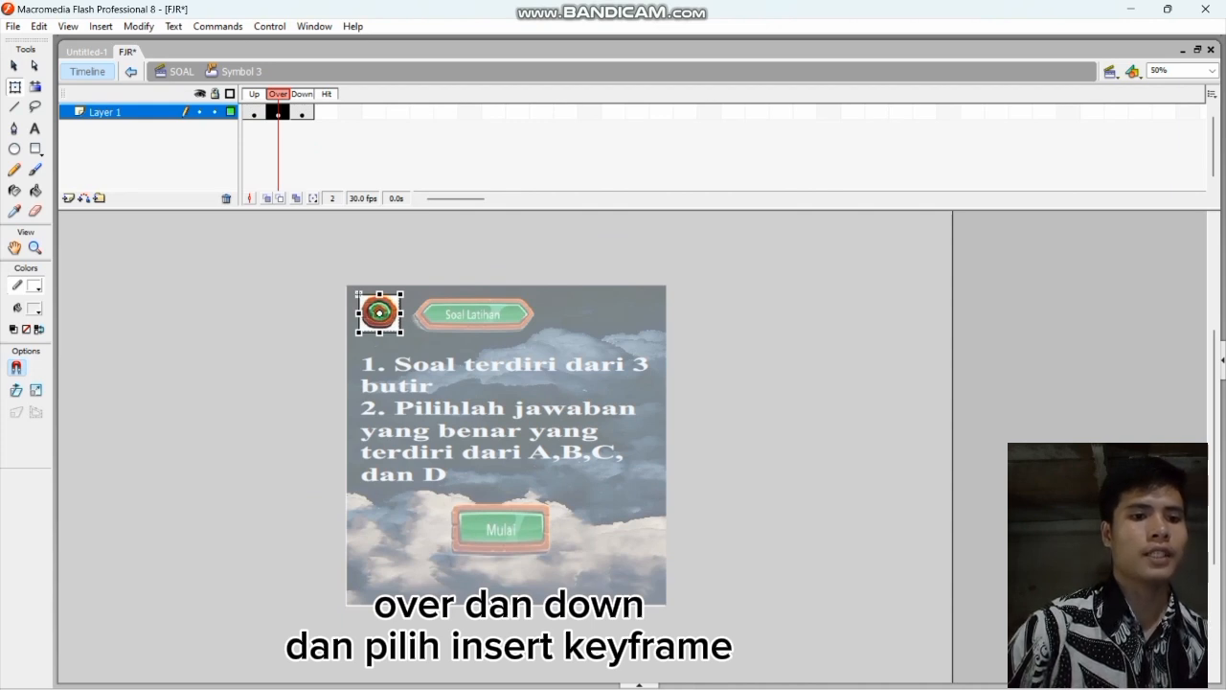
left_click_drag(400, 333, 413, 341)
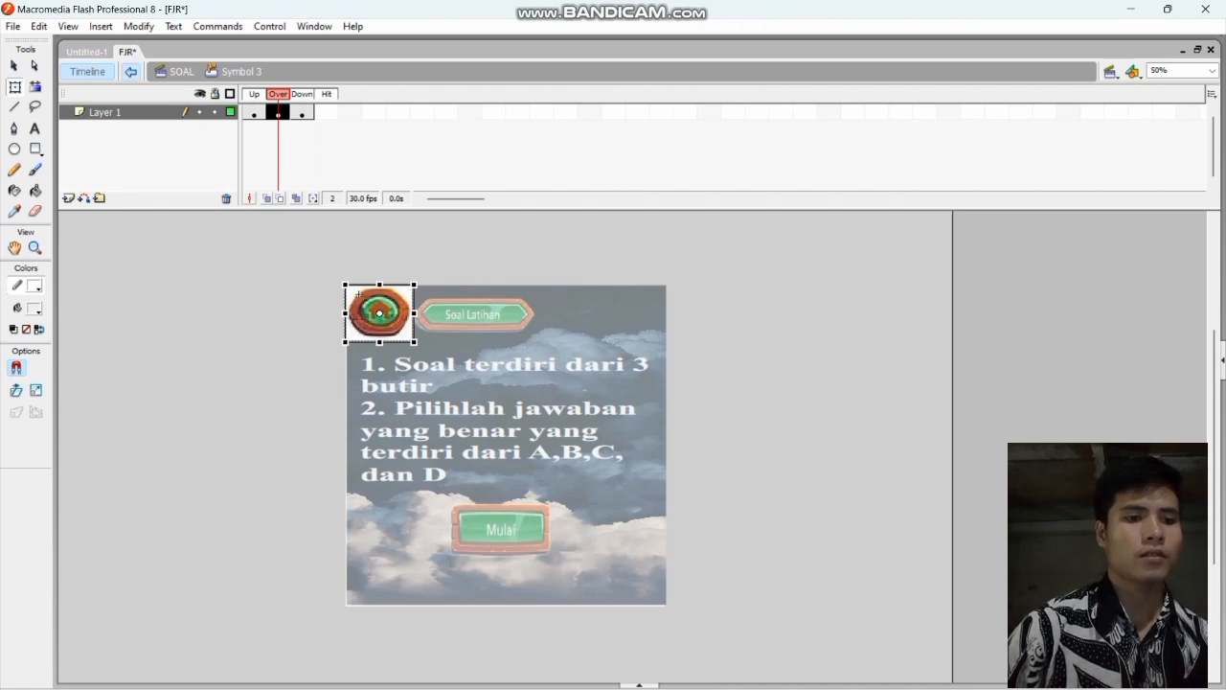
left_click(131, 72)
Step: Convert the mulai image to a symbol of type Button, keeping the default name
left_click(474, 314)
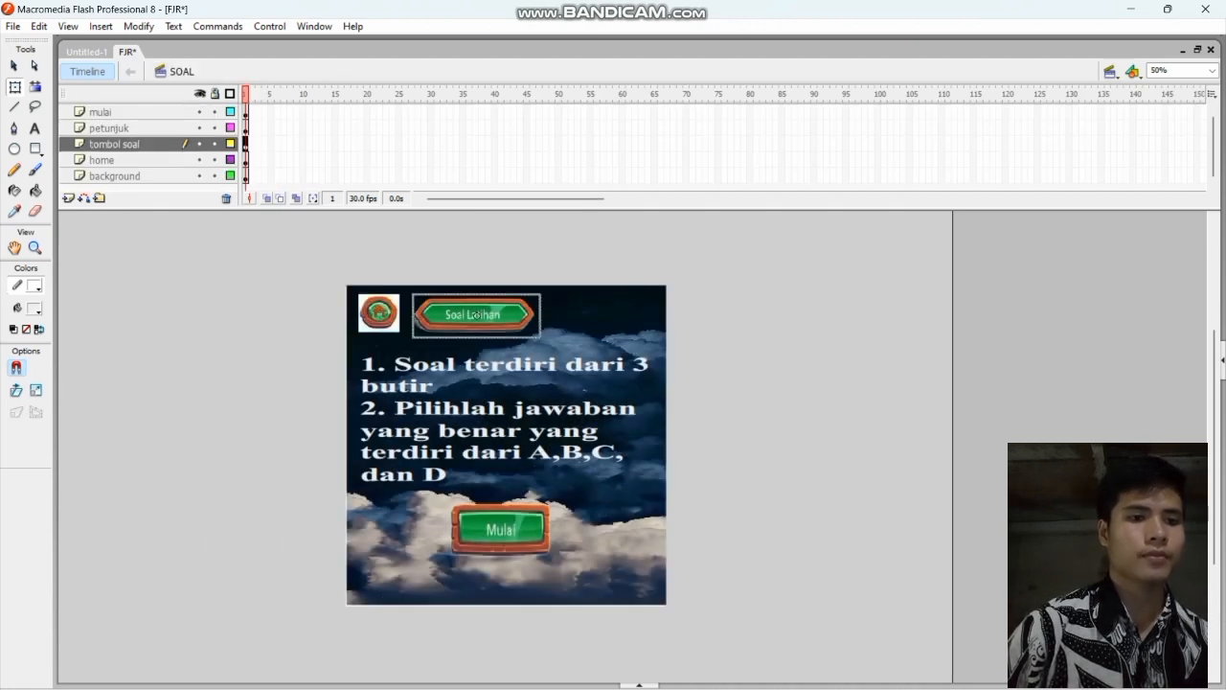
right_click(501, 529)
key("Up")
key("Up")
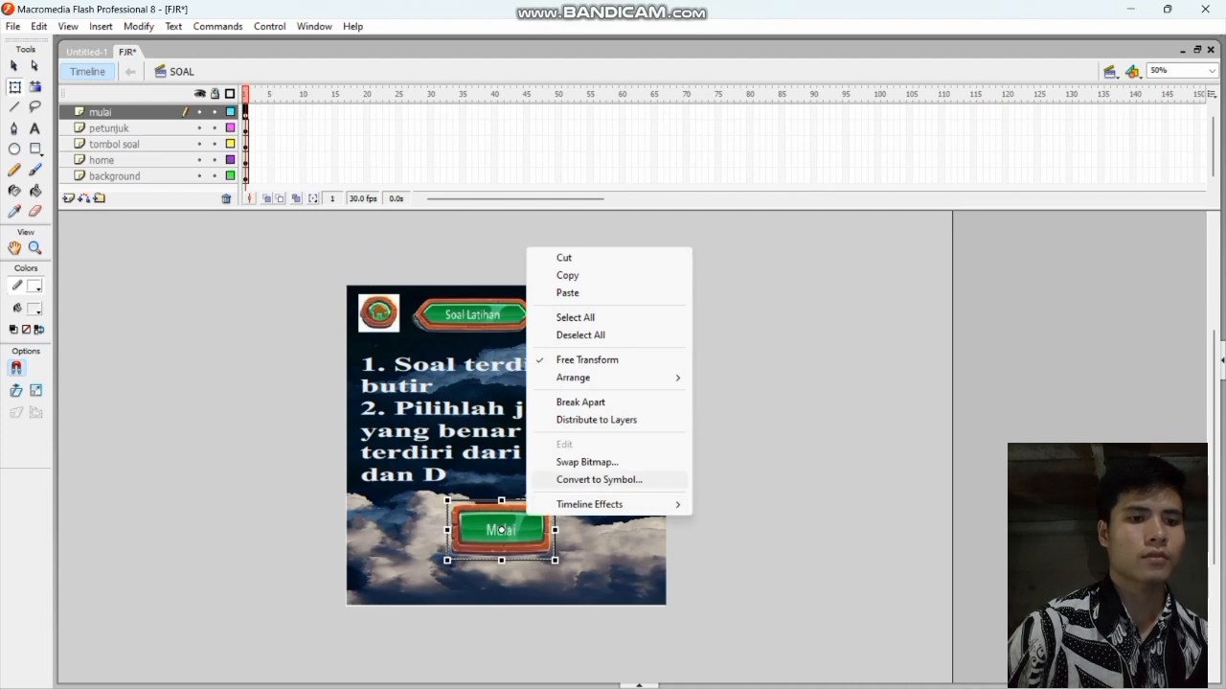
key("Up")
key("Down")
key("Return")
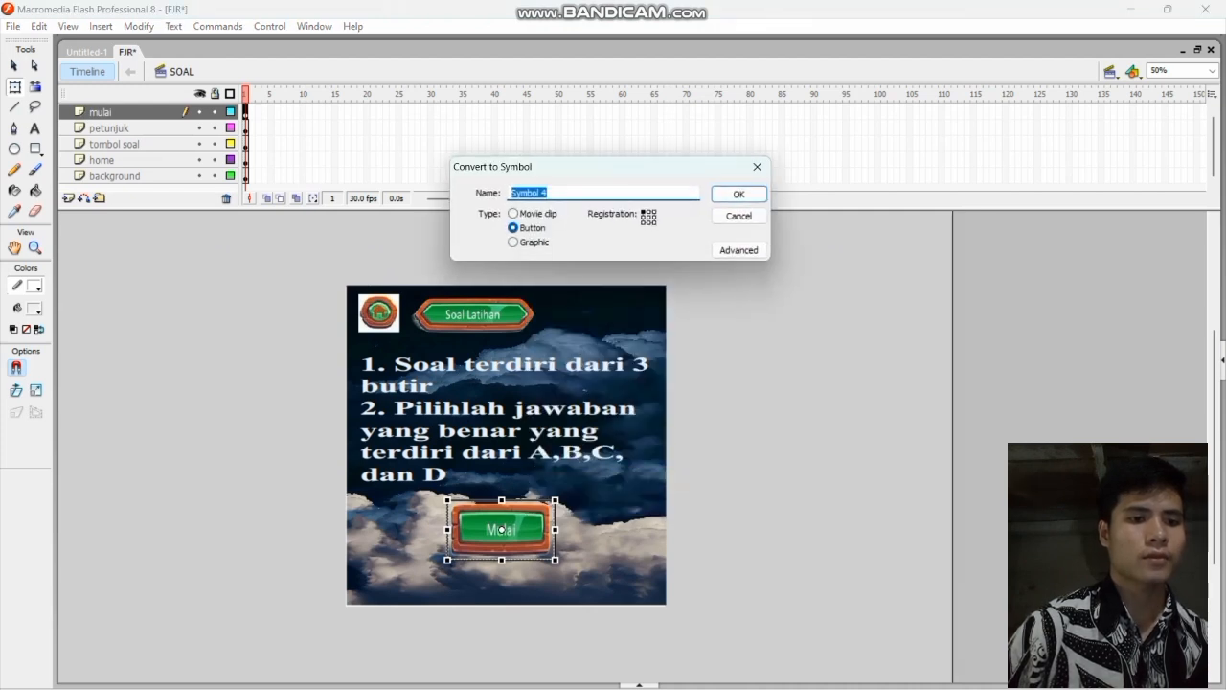
key("Return")
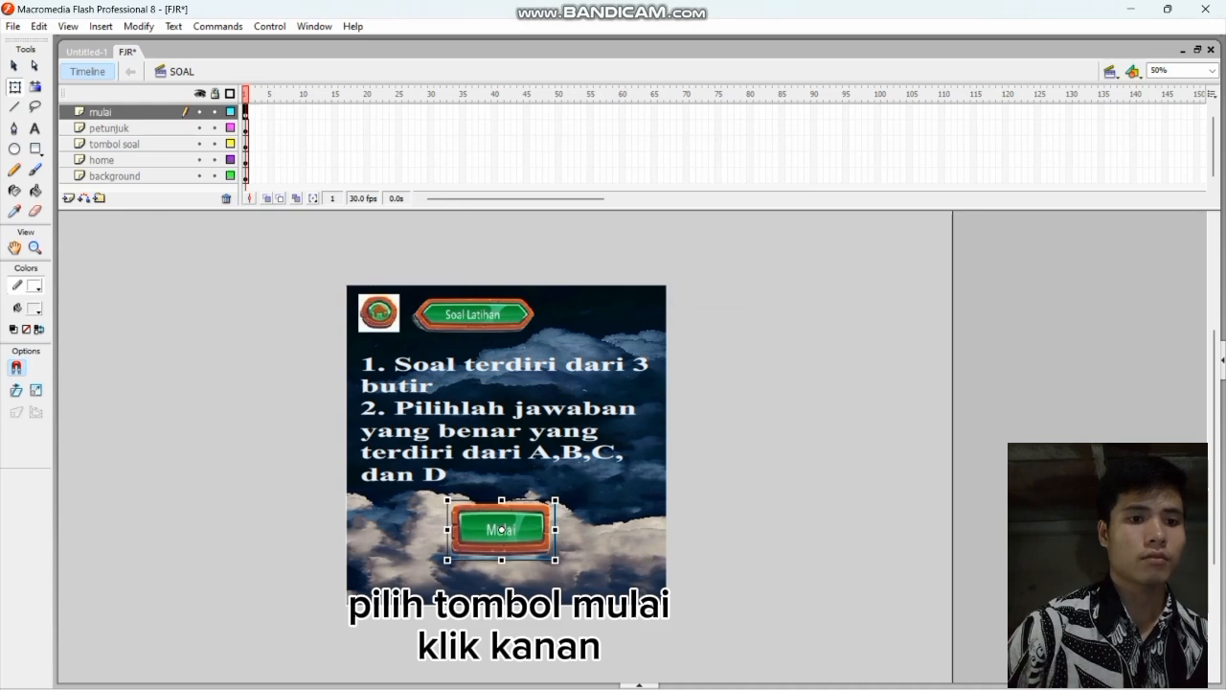
Step: Open the mulai button symbol for editing and insert keyframes in its Over and Down frames
right_click(510, 530)
left_click(582, 493)
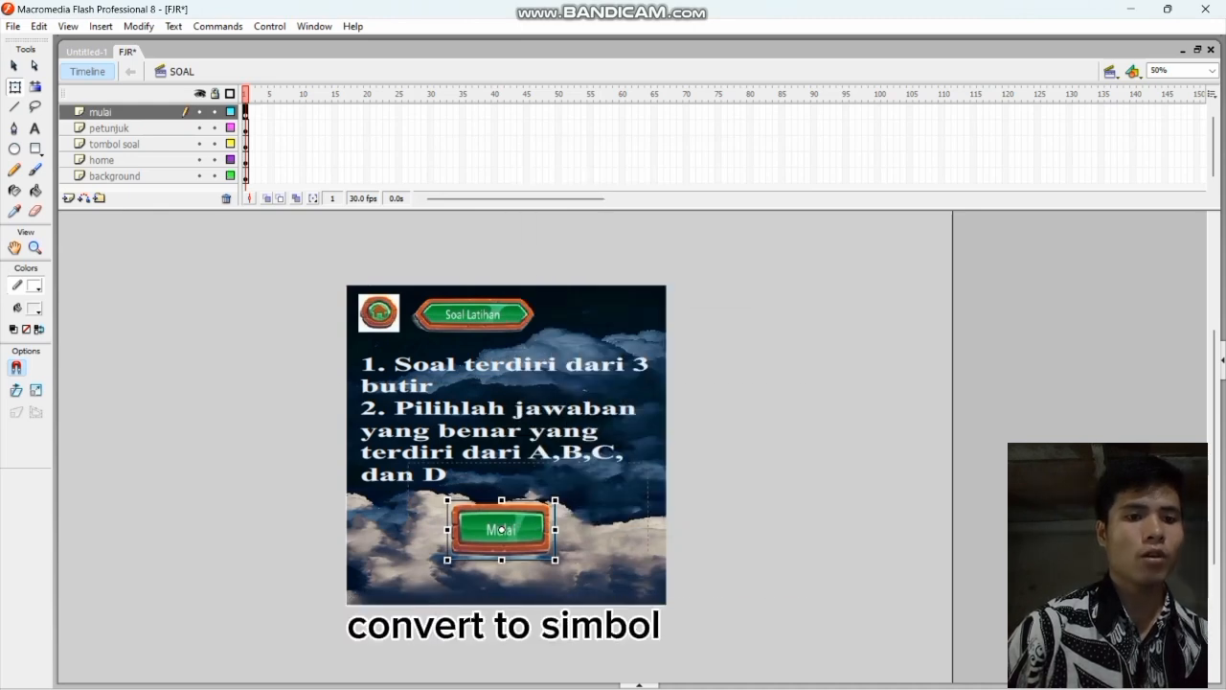
double_click(510, 530)
left_click(275, 113)
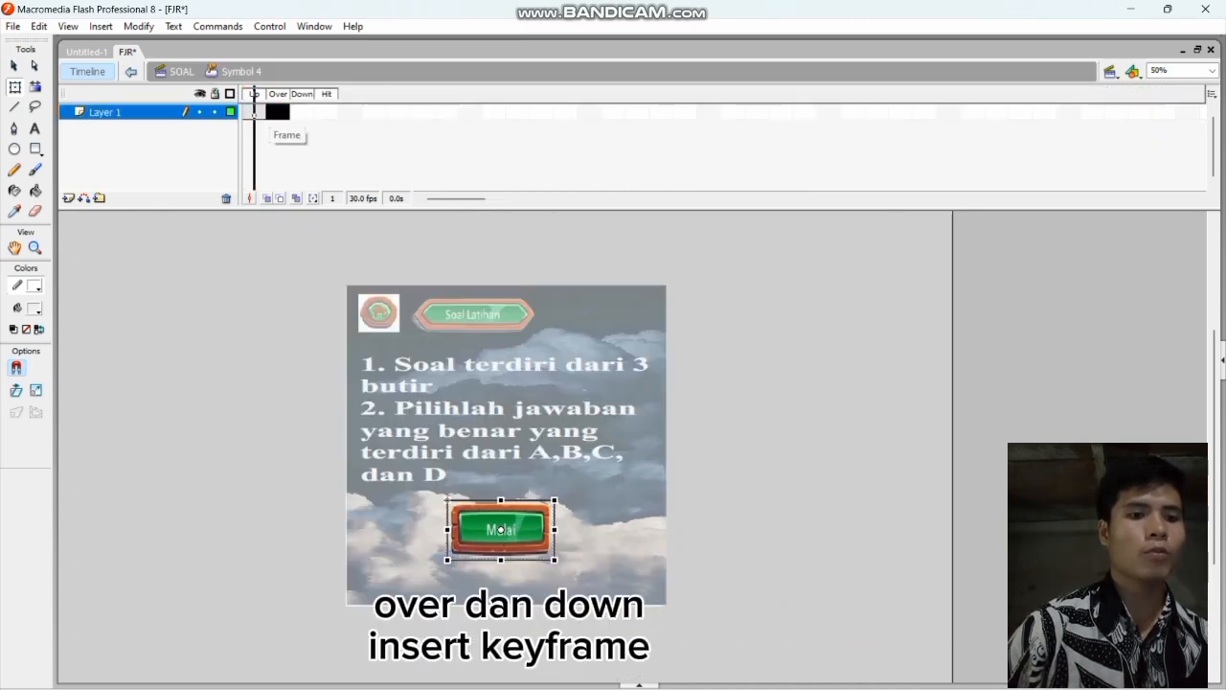
right_click(275, 113)
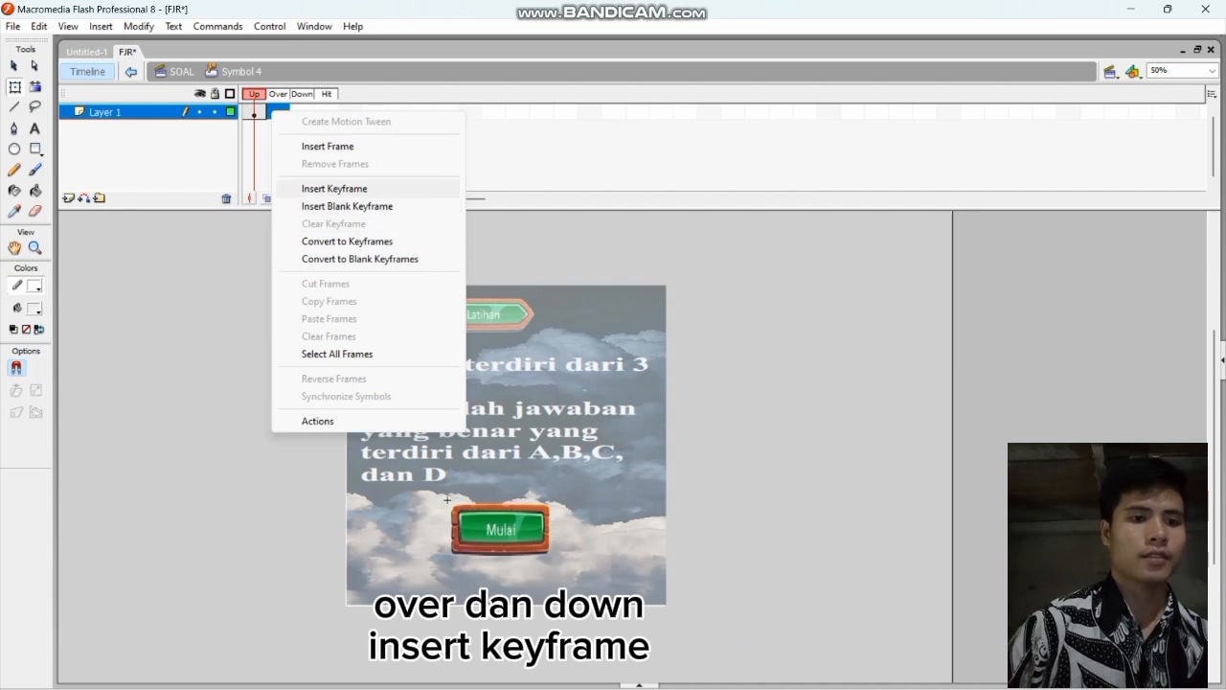
left_click(335, 188)
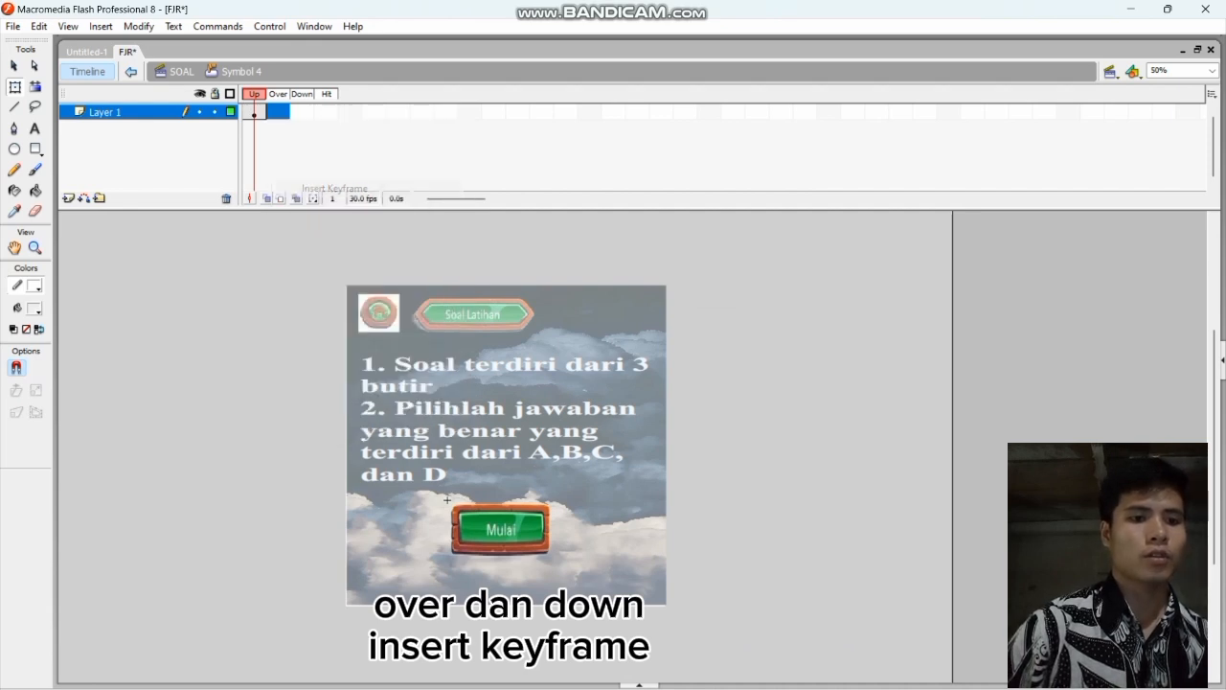
left_click(302, 112)
right_click(302, 112)
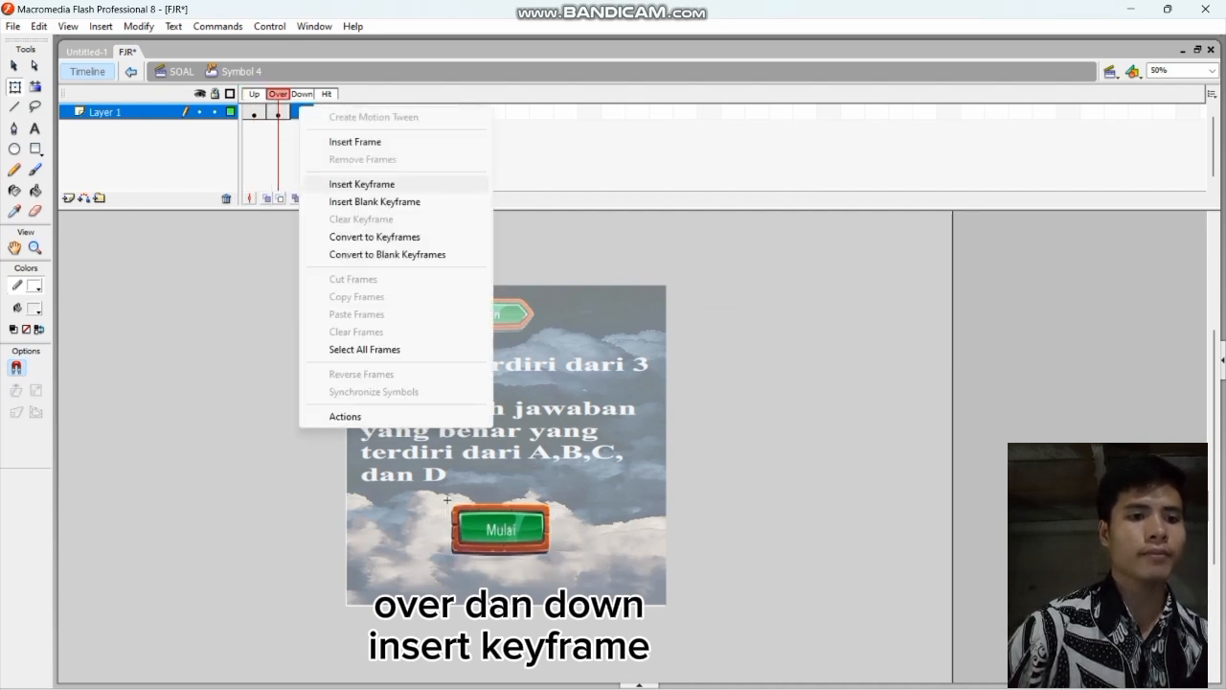
left_click(362, 183)
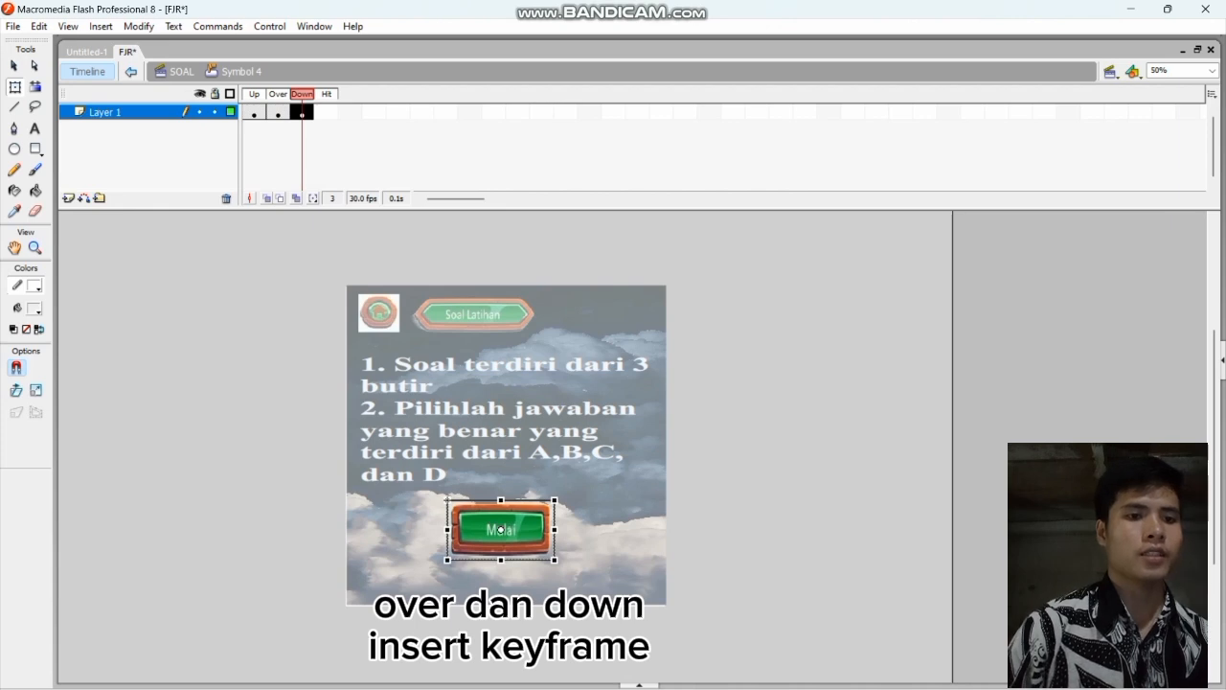
Step: Enlarge the mulai image slightly around its center in the Over frame and return to the SOAL scene
left_click(277, 112)
left_click(500, 530)
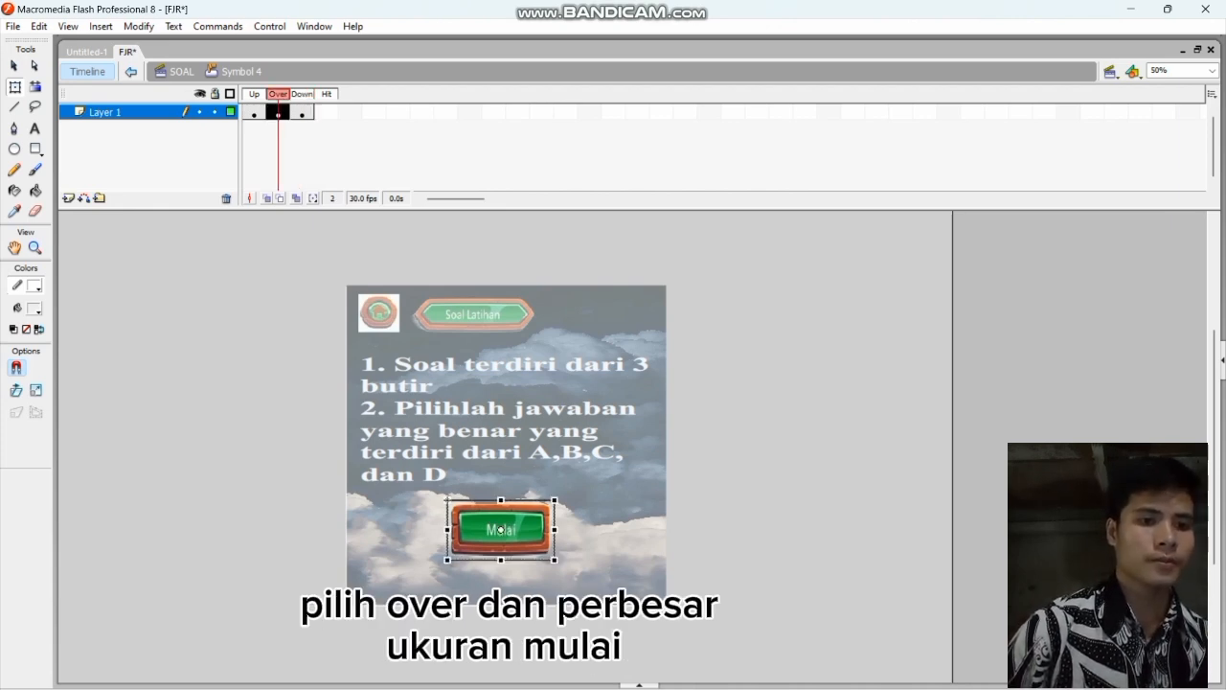
left_click_drag(555, 560, 565, 571)
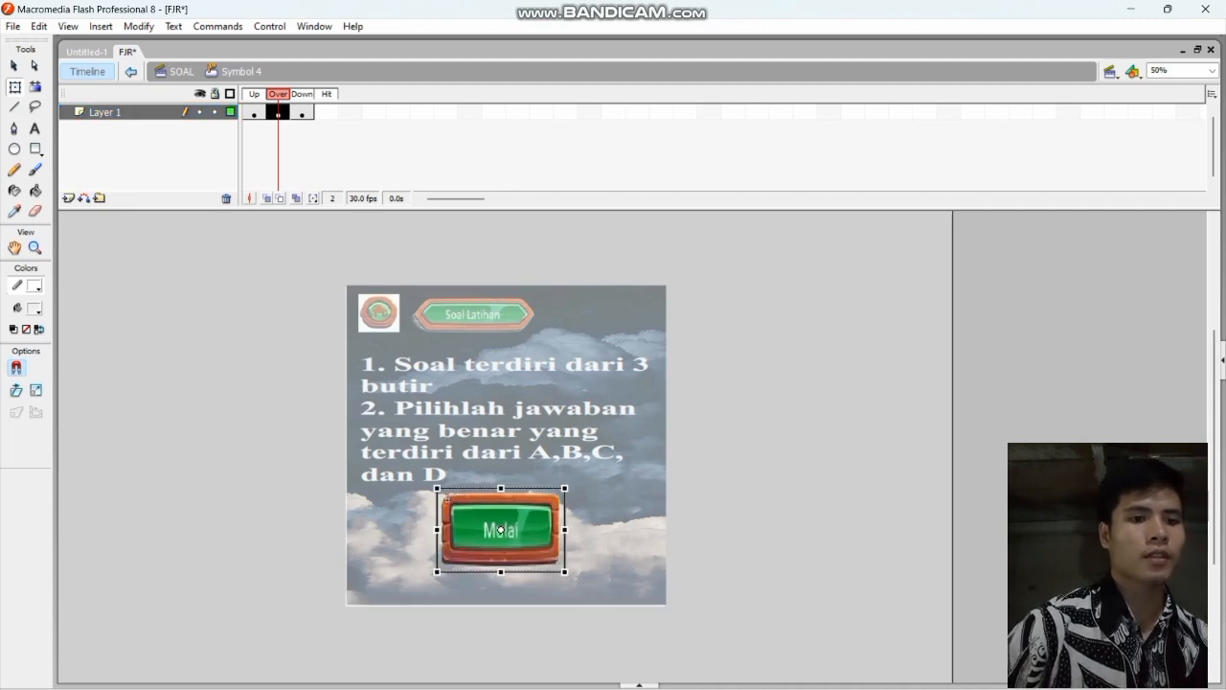
left_click(131, 71)
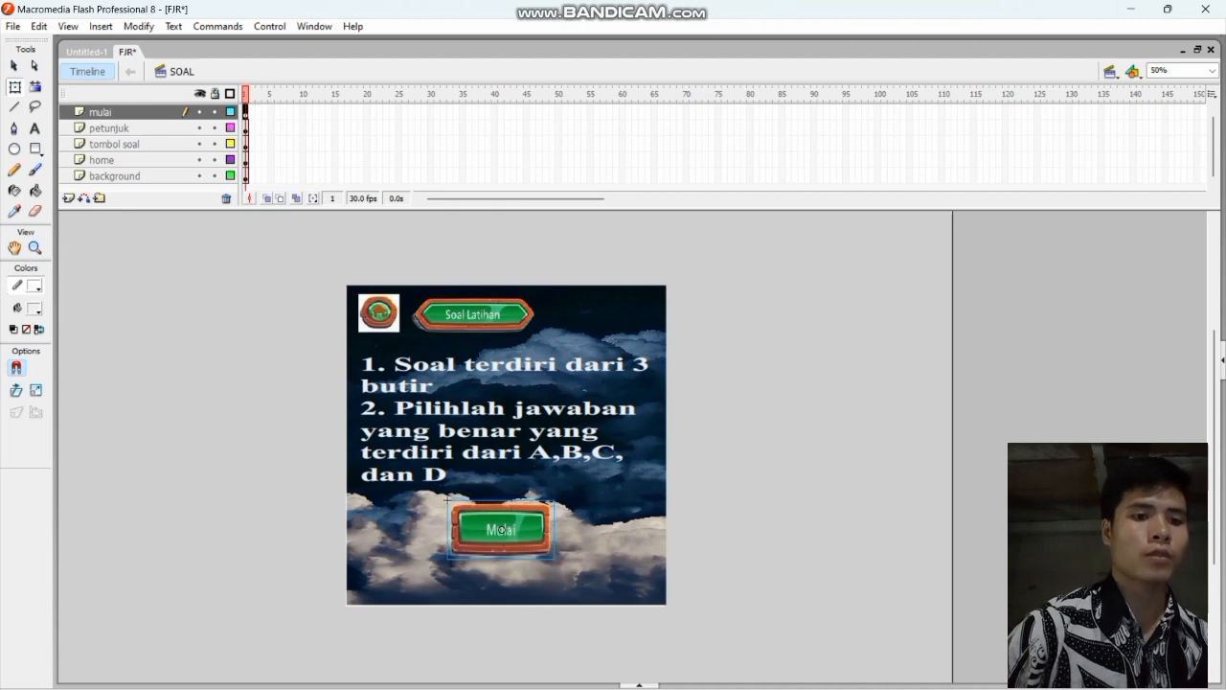
Step: Test the SOAL scene to check its home and mulai buttons, then close the preview
left_click(269, 27)
left_click(300, 182)
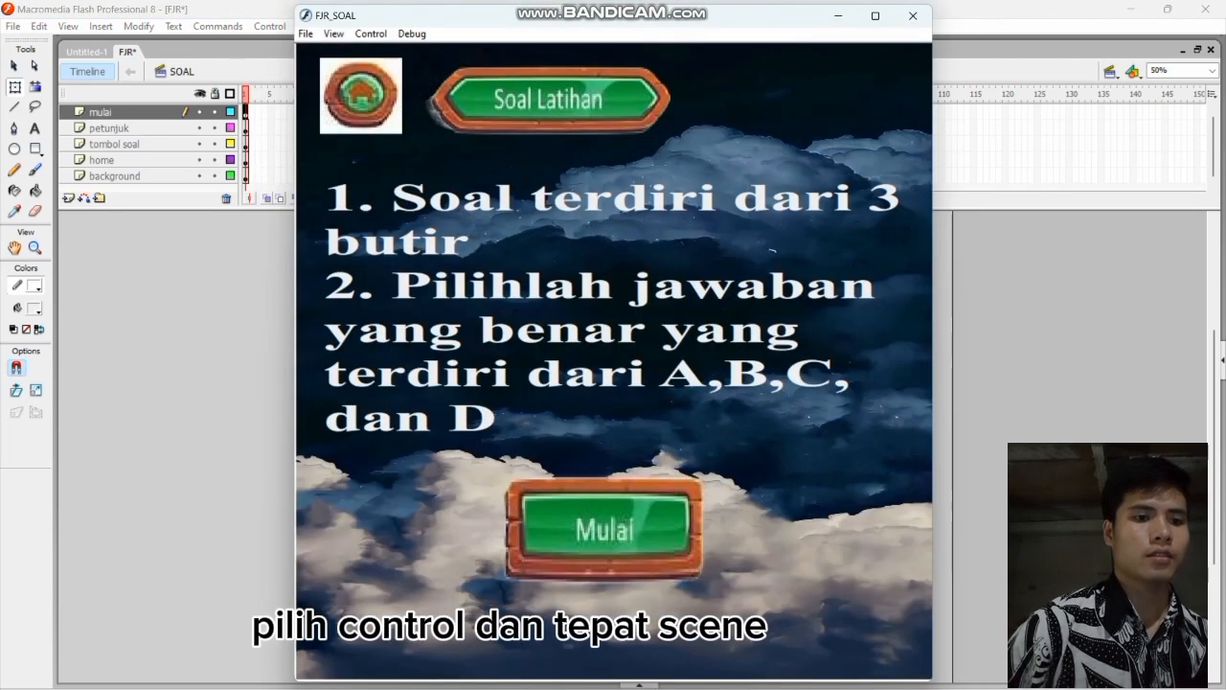
left_click(913, 15)
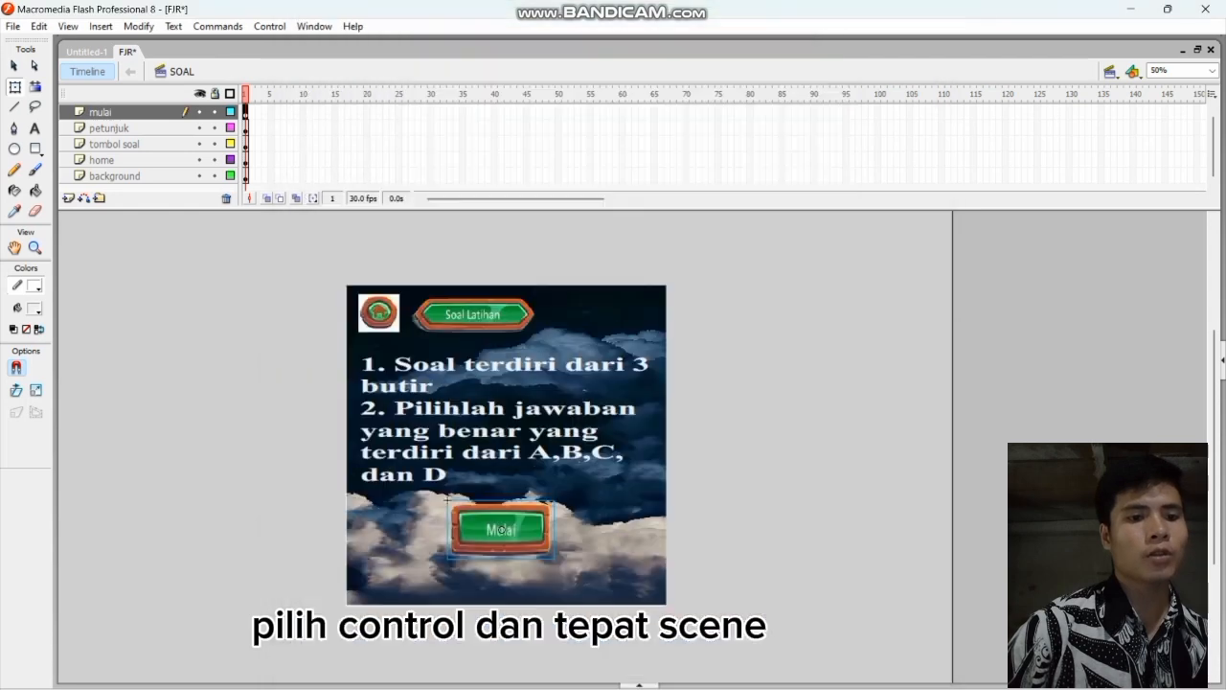
Step: Insert a keyframe at frame 2 on the mulai, petunjuk, tombol soal, home and background layers
right_click(247, 112)
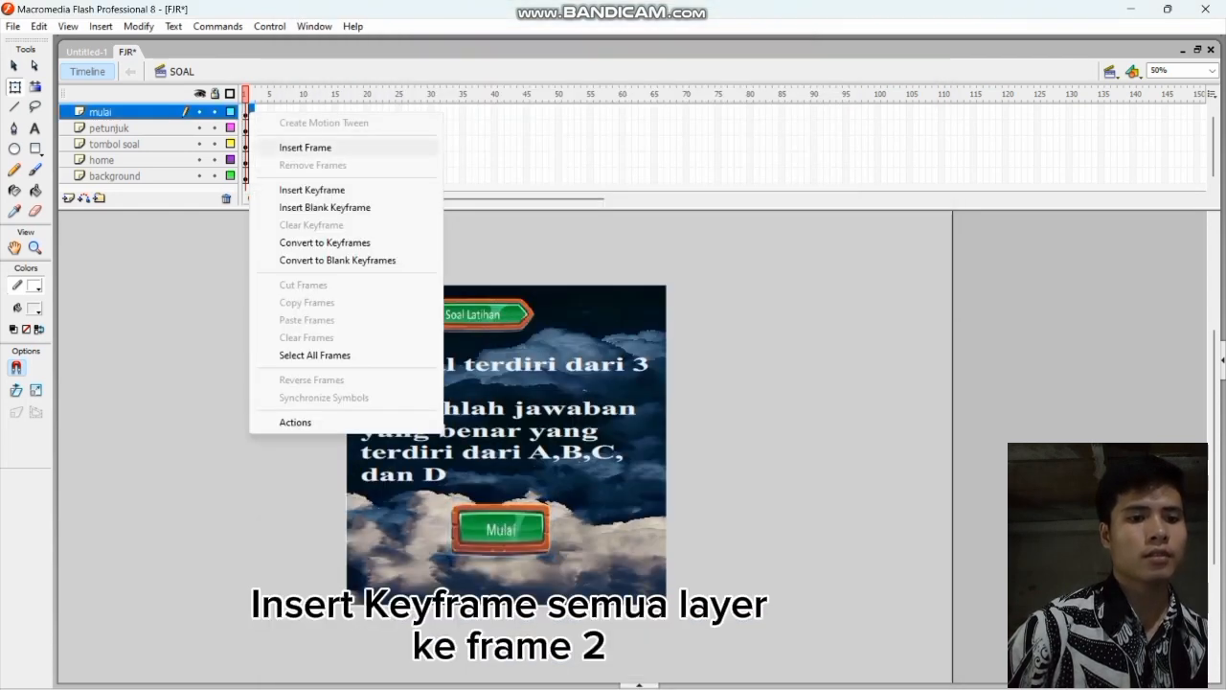
left_click(311, 190)
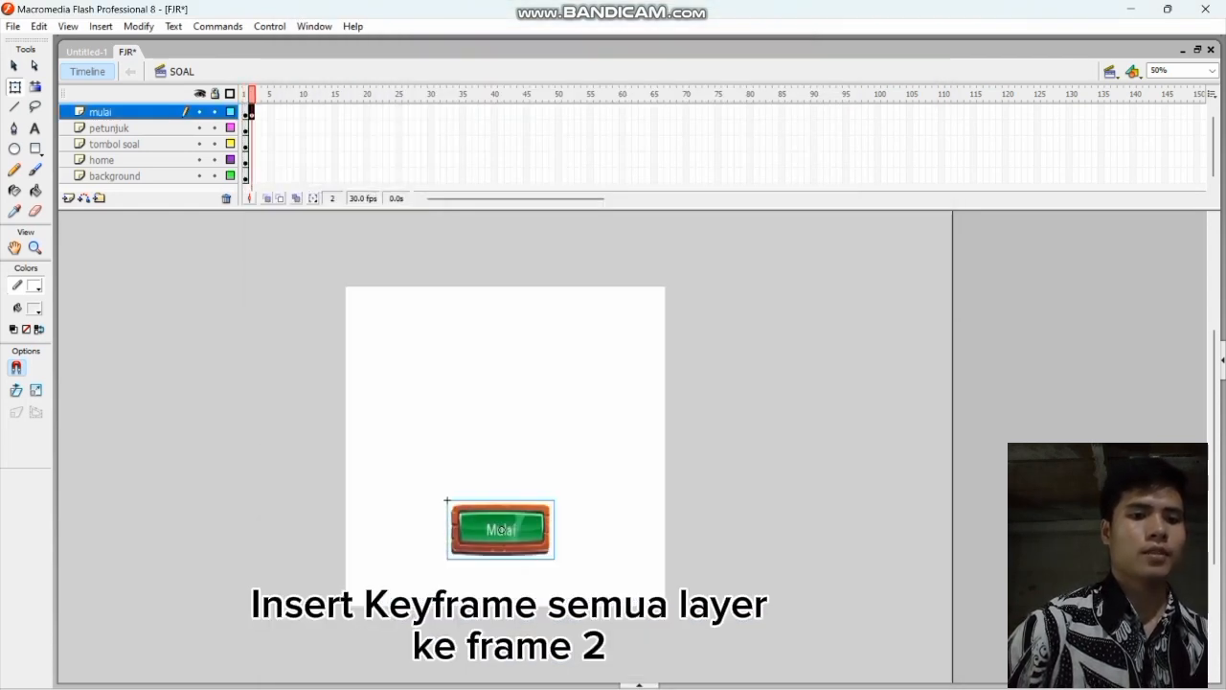
right_click(251, 126)
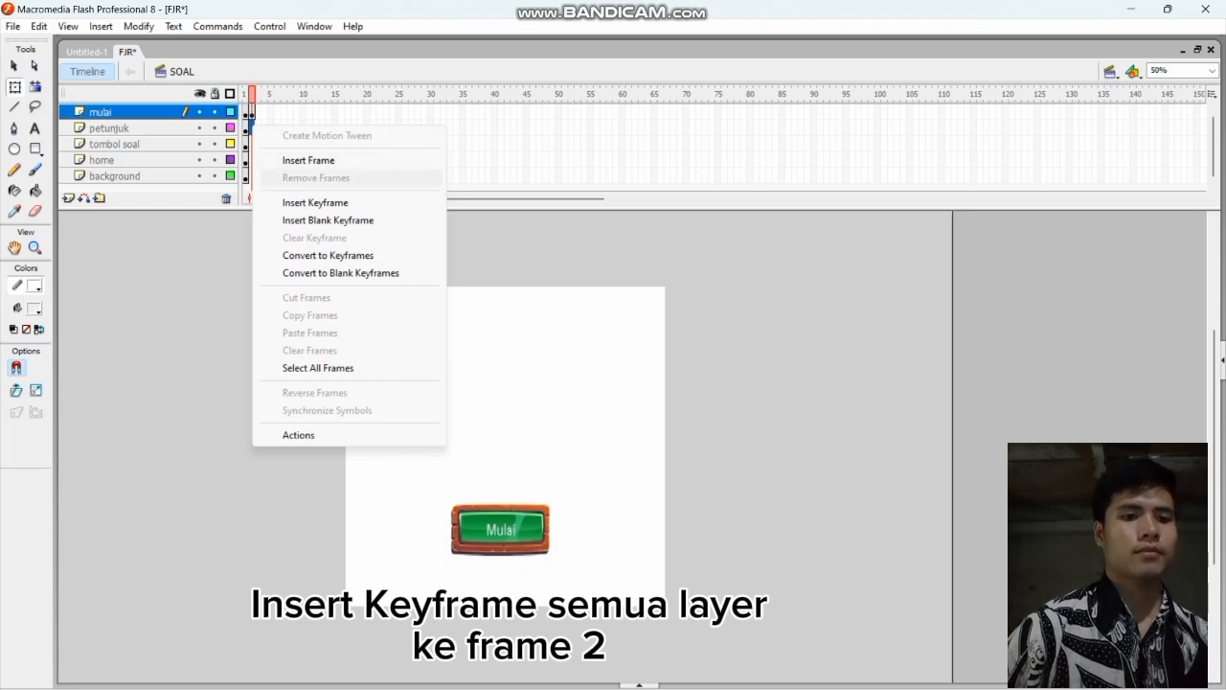
left_click(316, 202)
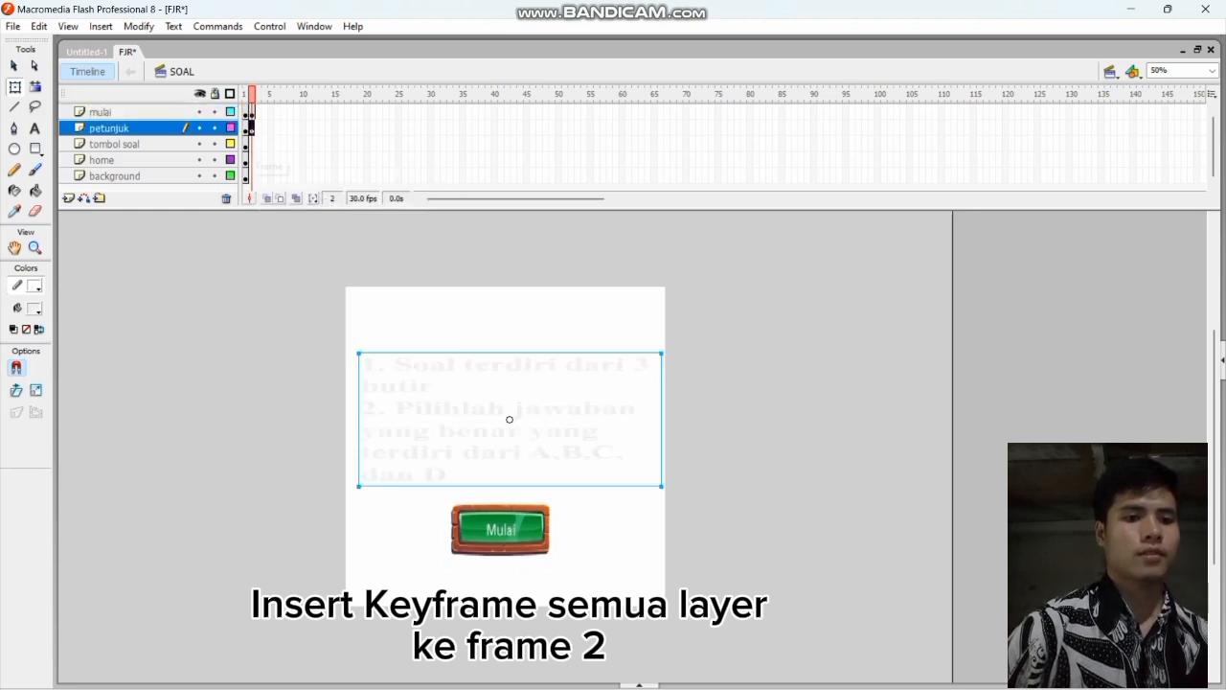
right_click(251, 144)
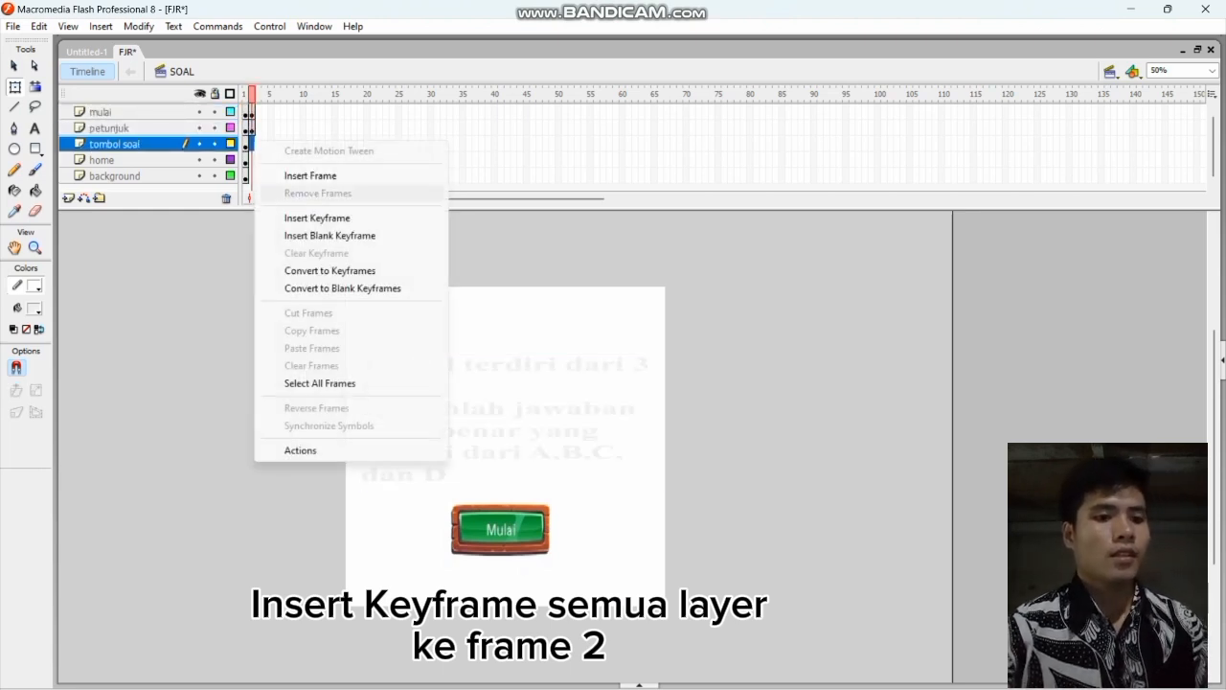
left_click(315, 218)
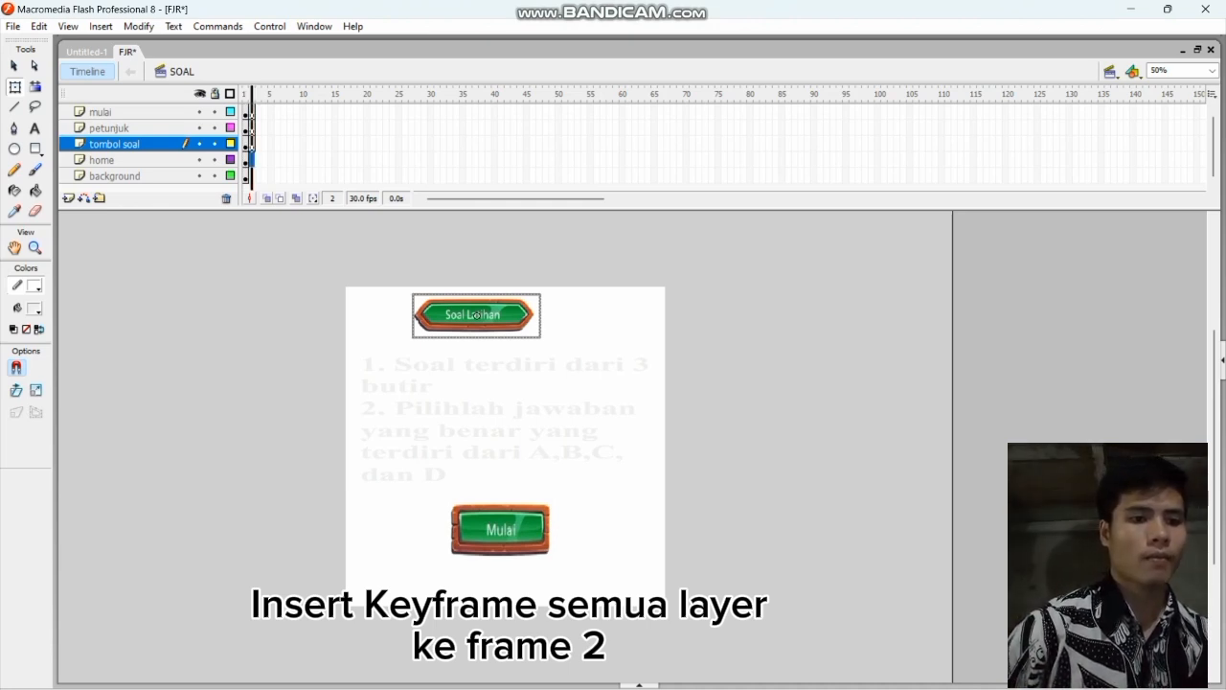
left_click(251, 159)
right_click(250, 159)
left_click(316, 236)
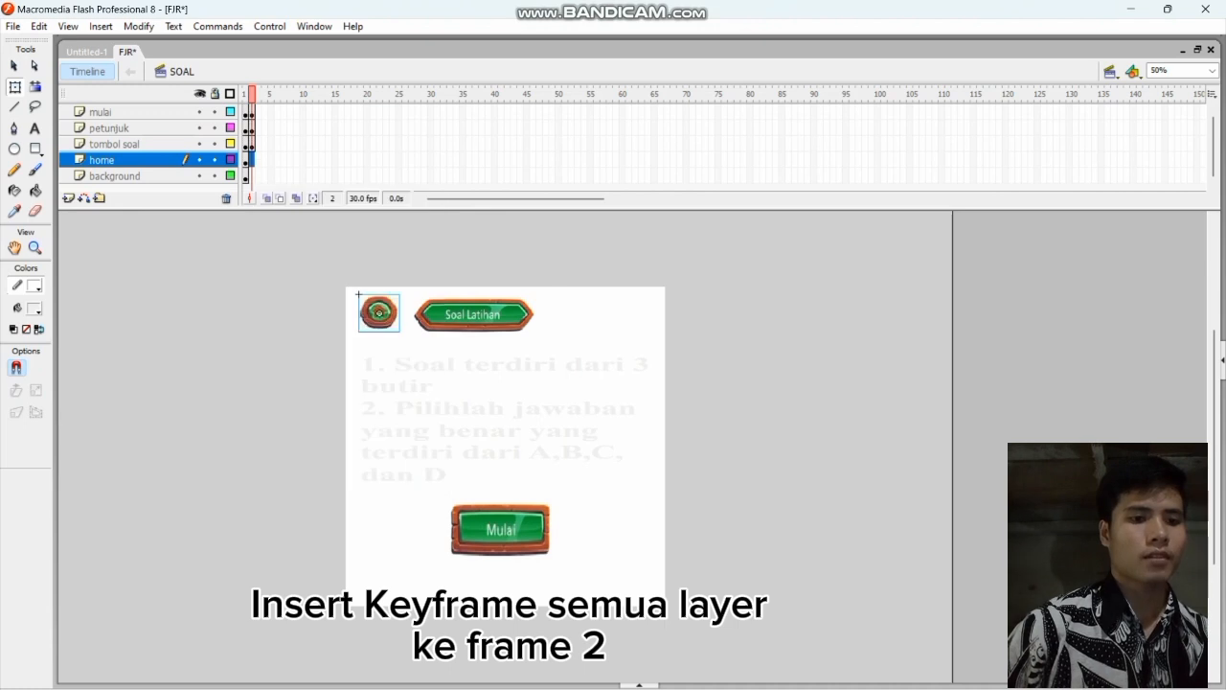
right_click(251, 175)
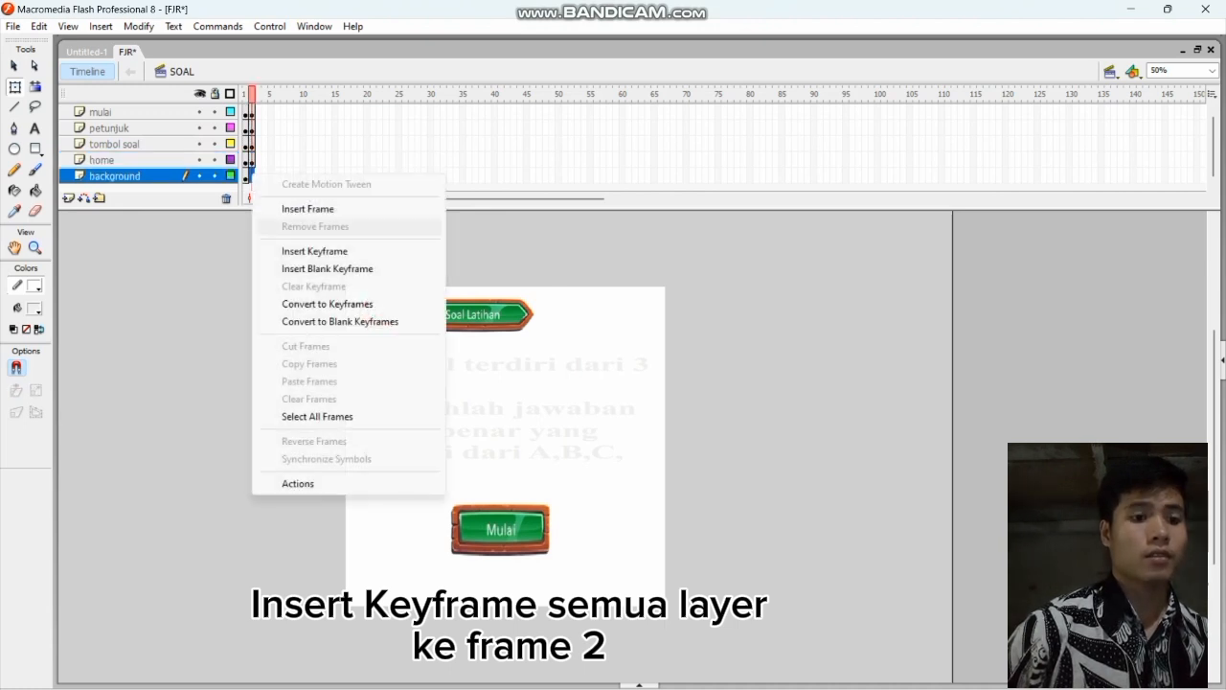
left_click(314, 251)
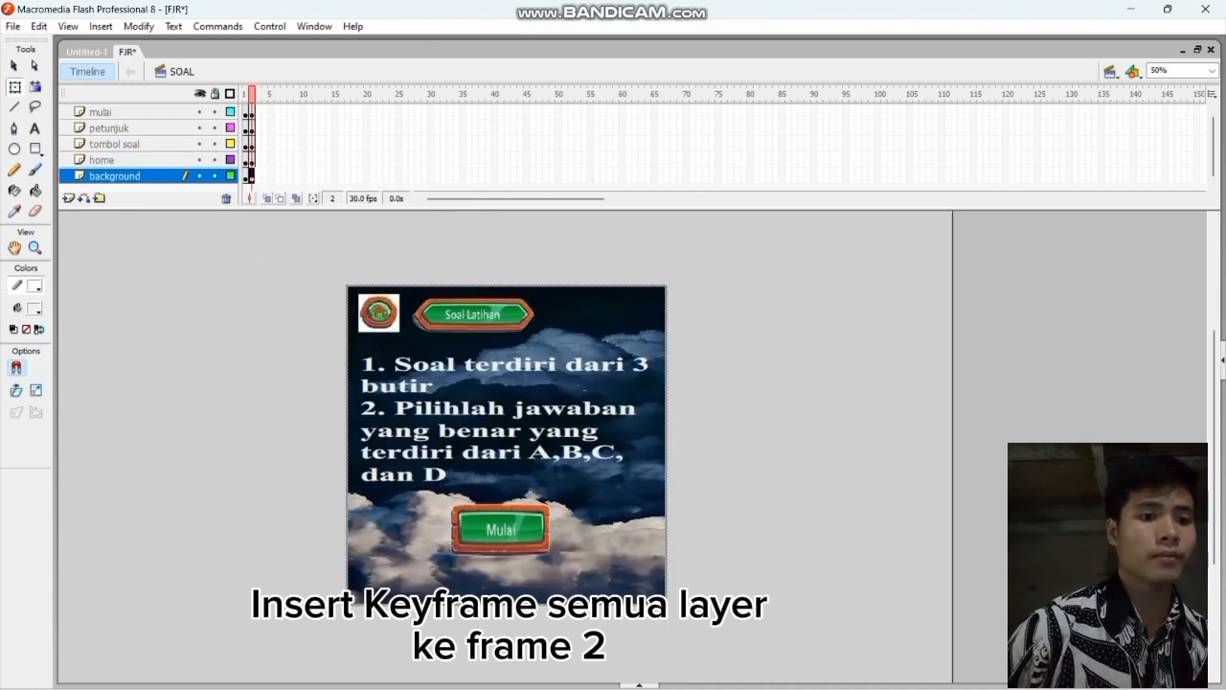
Step: Complete the first question's text on the petunjuk layer at frame 3 as "1. Benda Manakah yang memiliki sifat dan wujud benda ?"
left_click(501, 529)
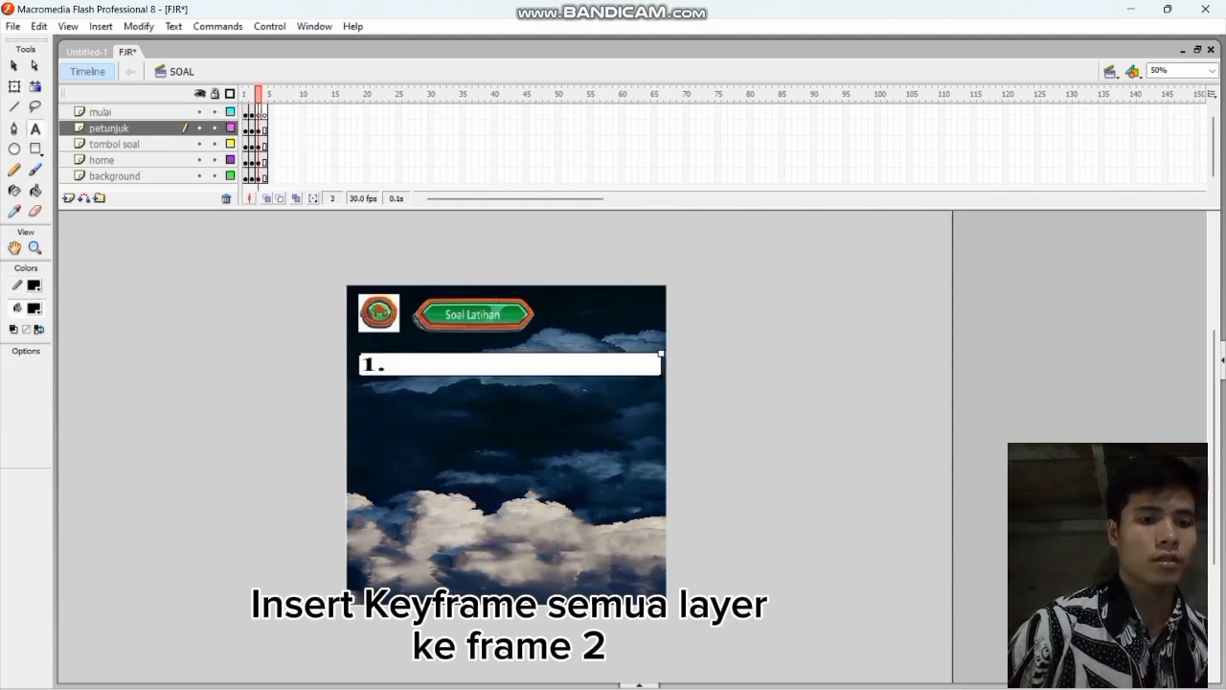
type("Bend")
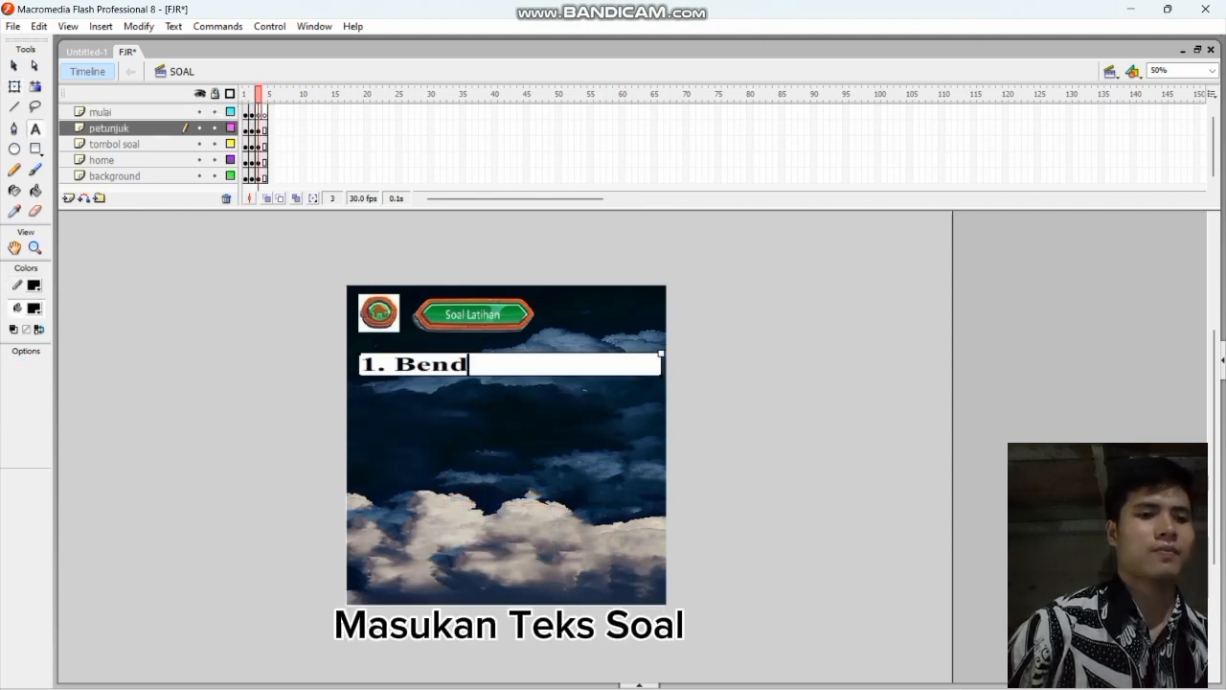
type("a Manakah ")
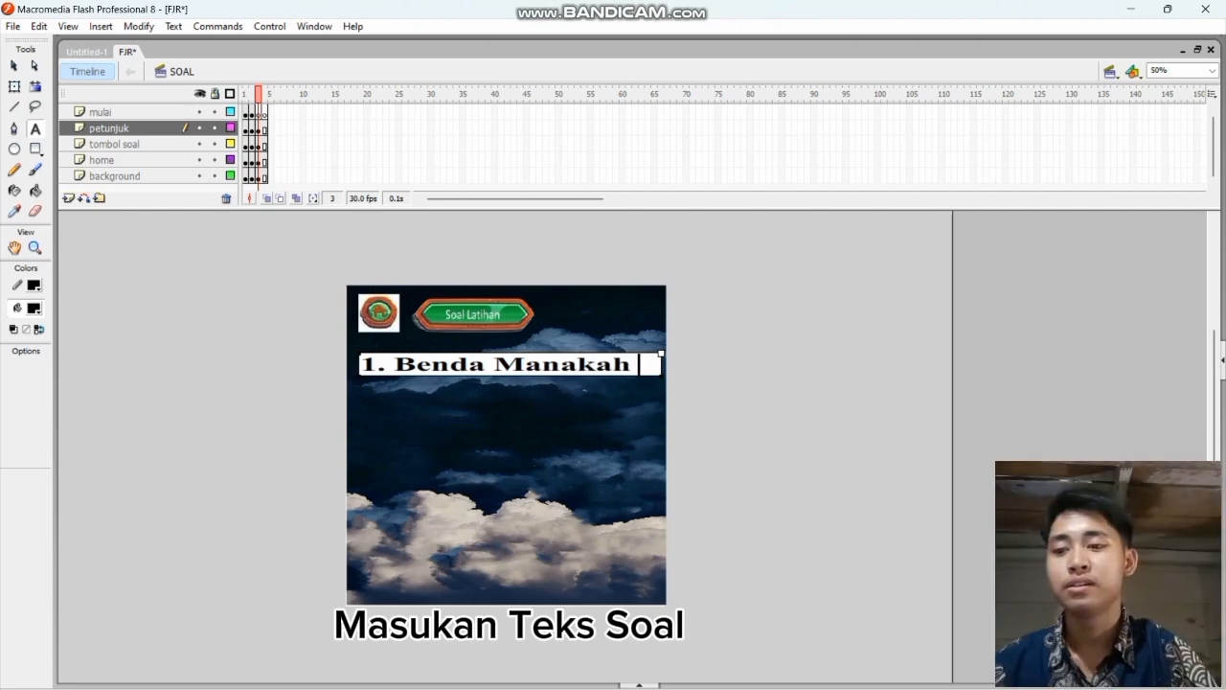
type("yang m")
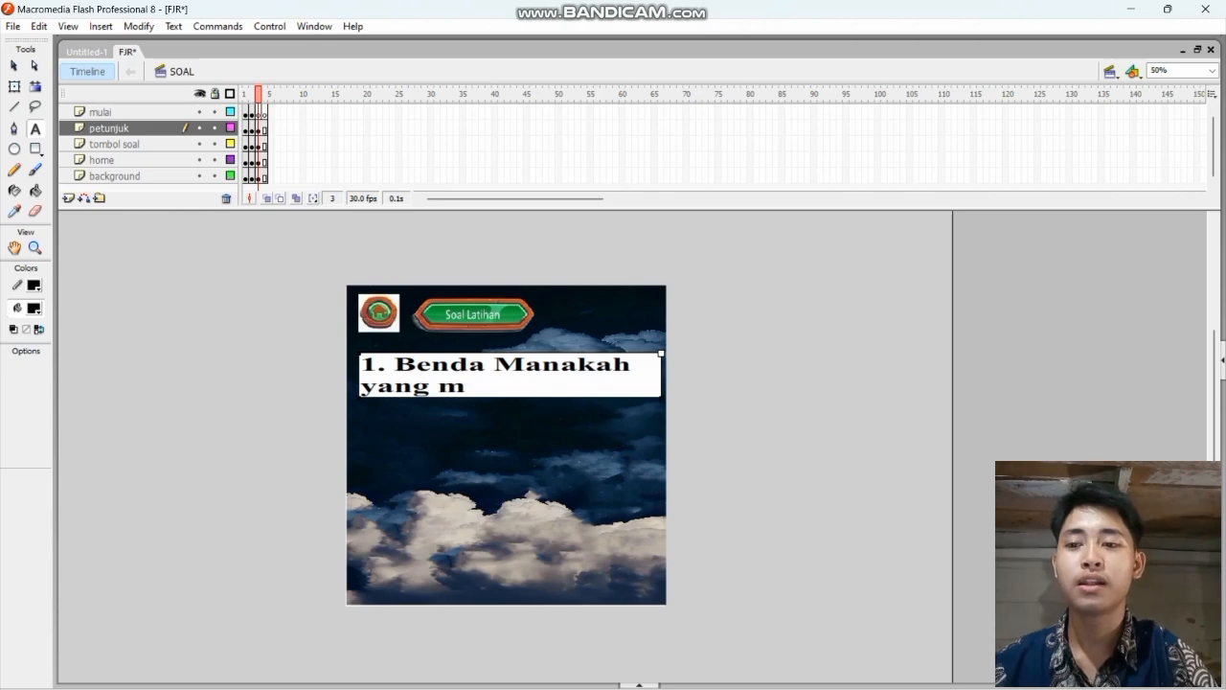
type("emiliki ")
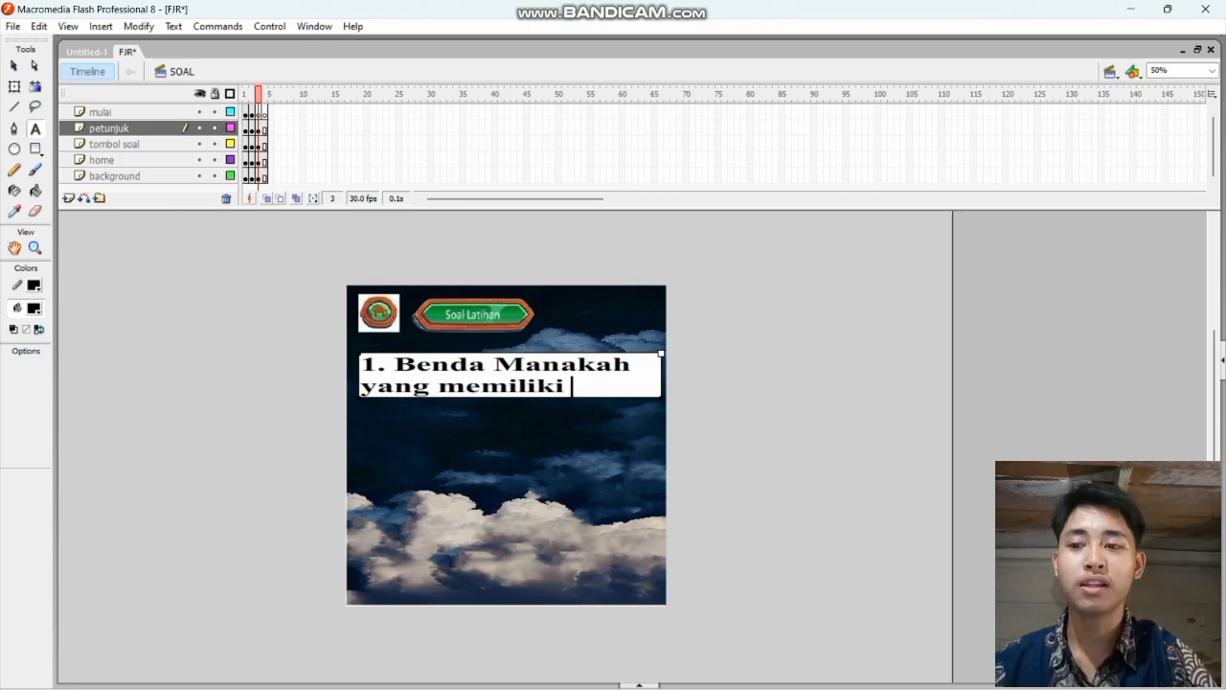
type("sifat ")
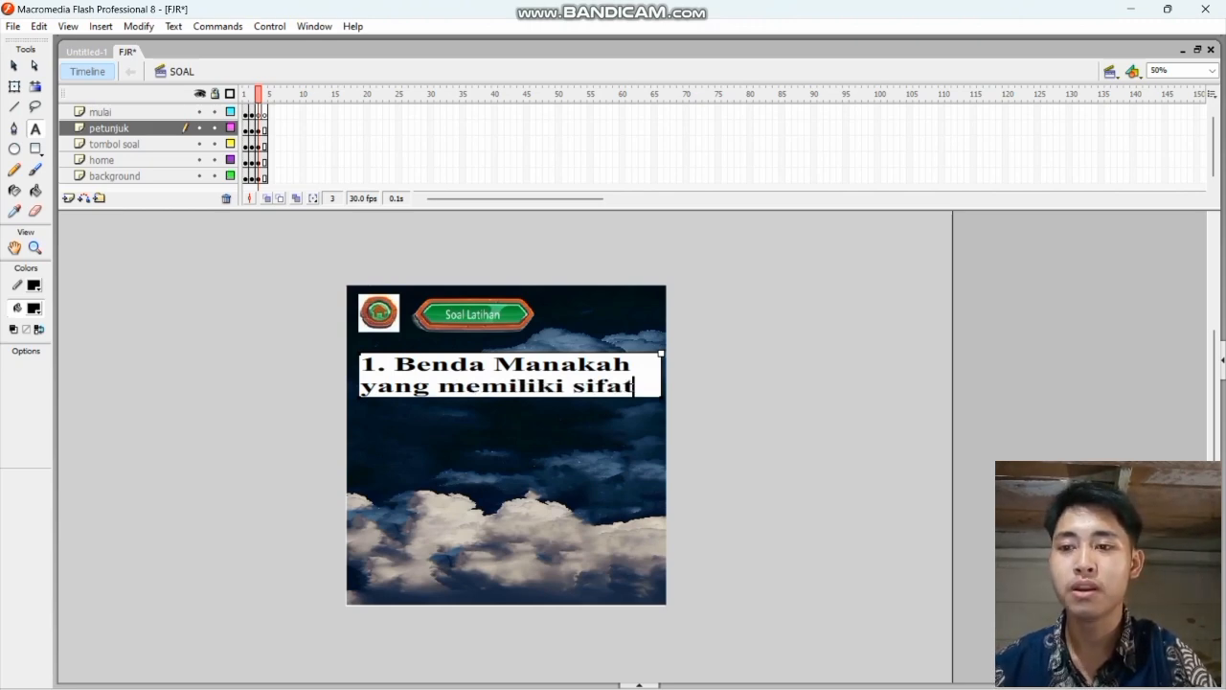
type("da")
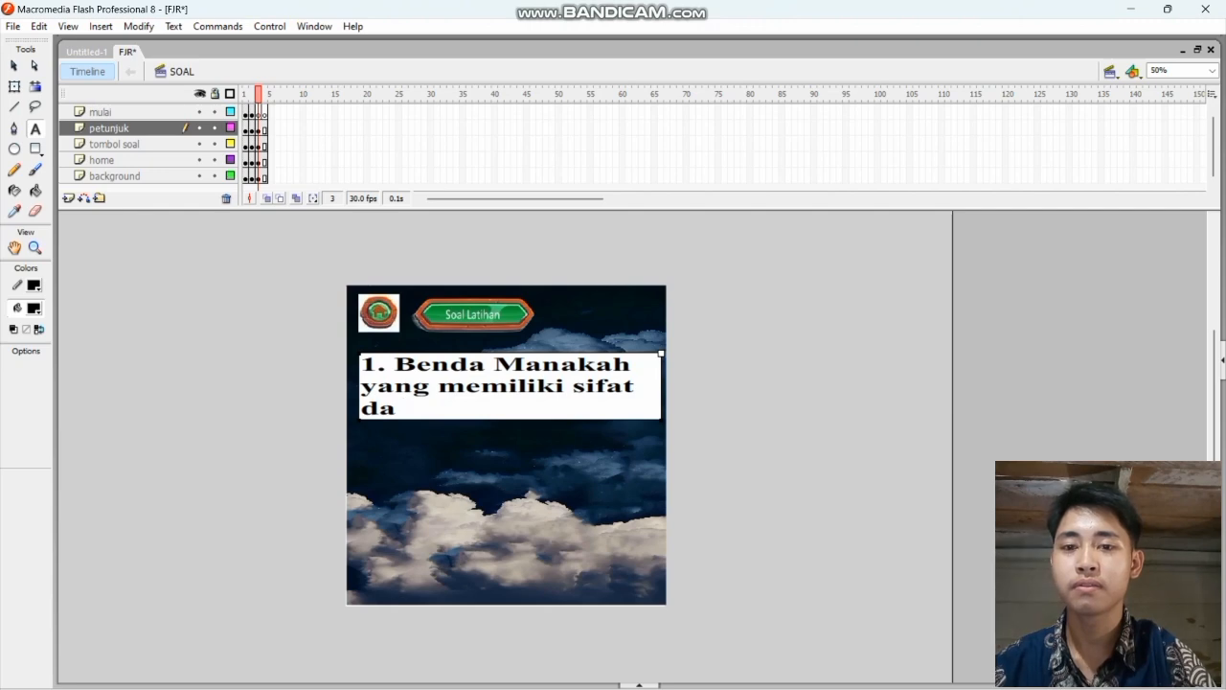
type("wu")
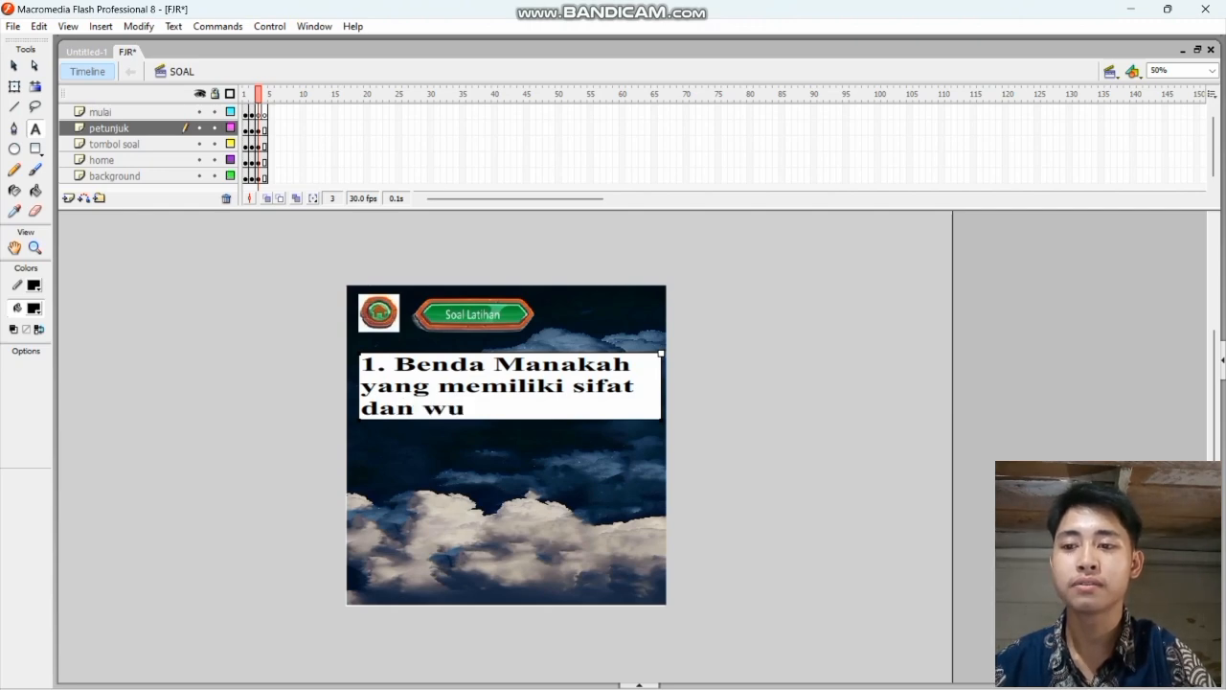
type("jud bend")
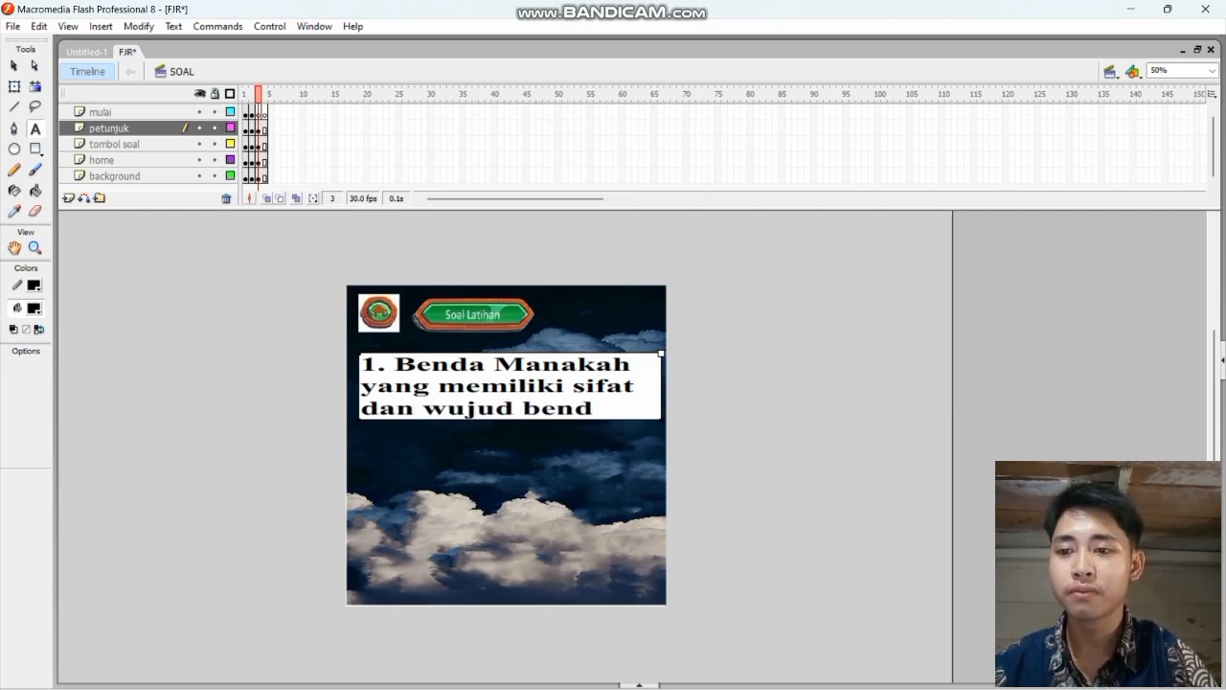
type("a ?")
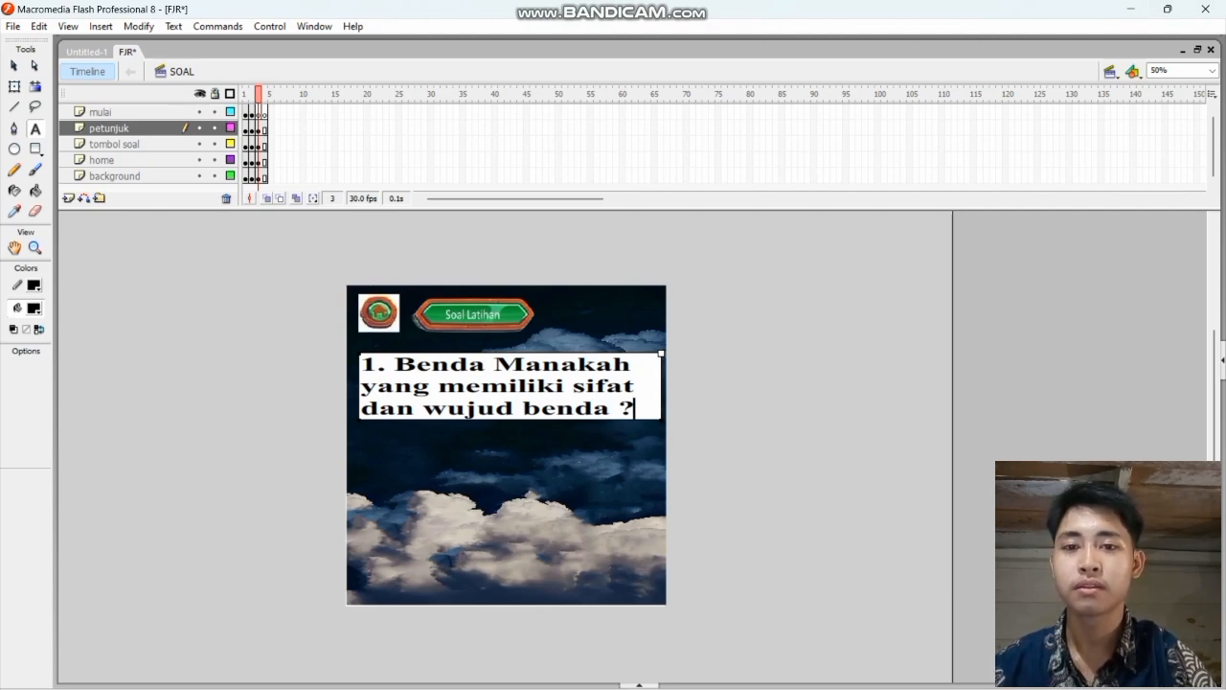
Step: Import the obsion A image from the literasi folder to the stage on the mulai layer
left_click(126, 113)
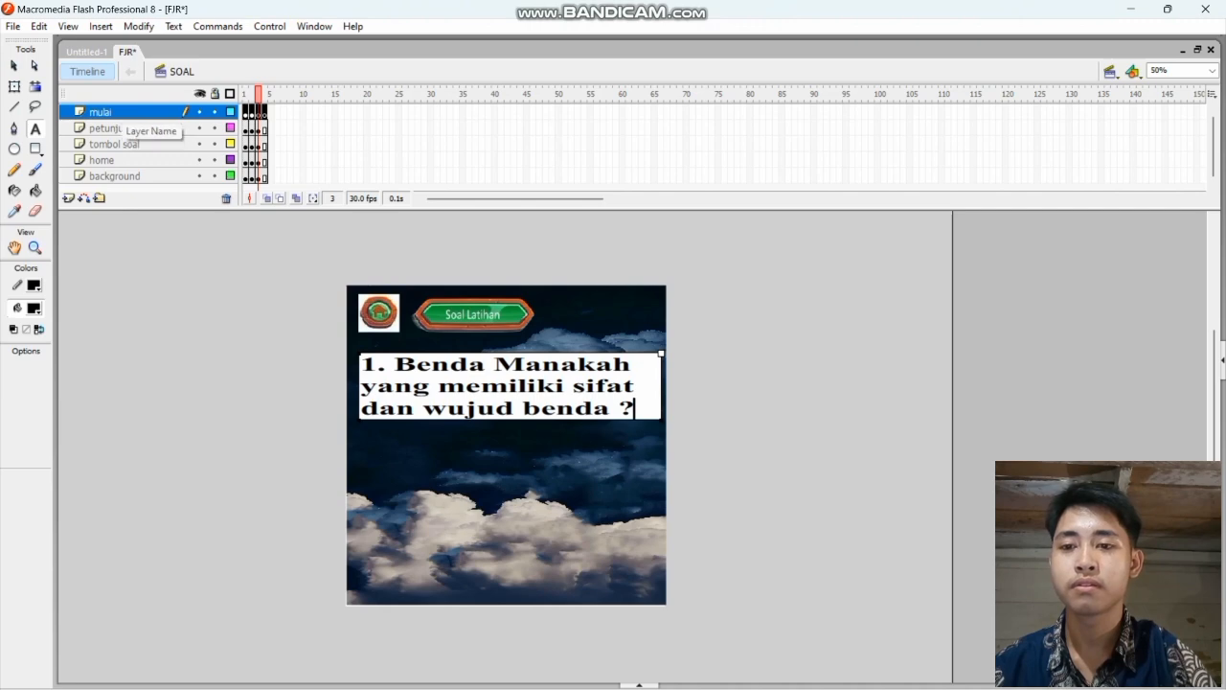
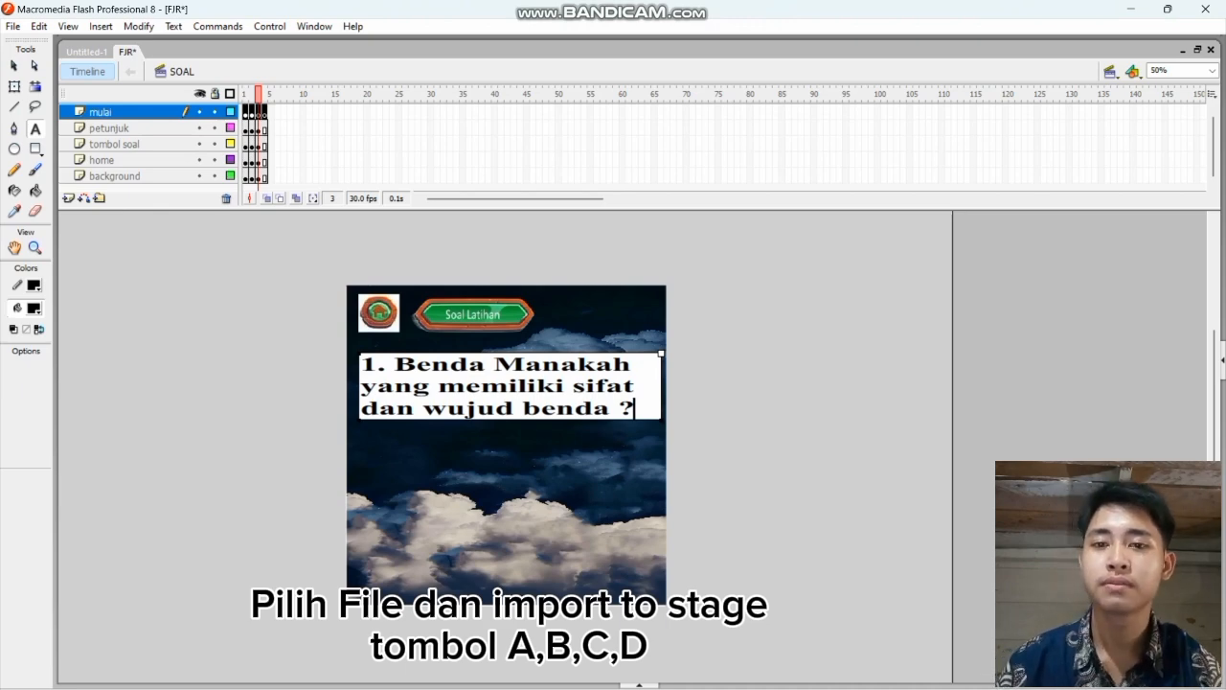
left_click(13, 25)
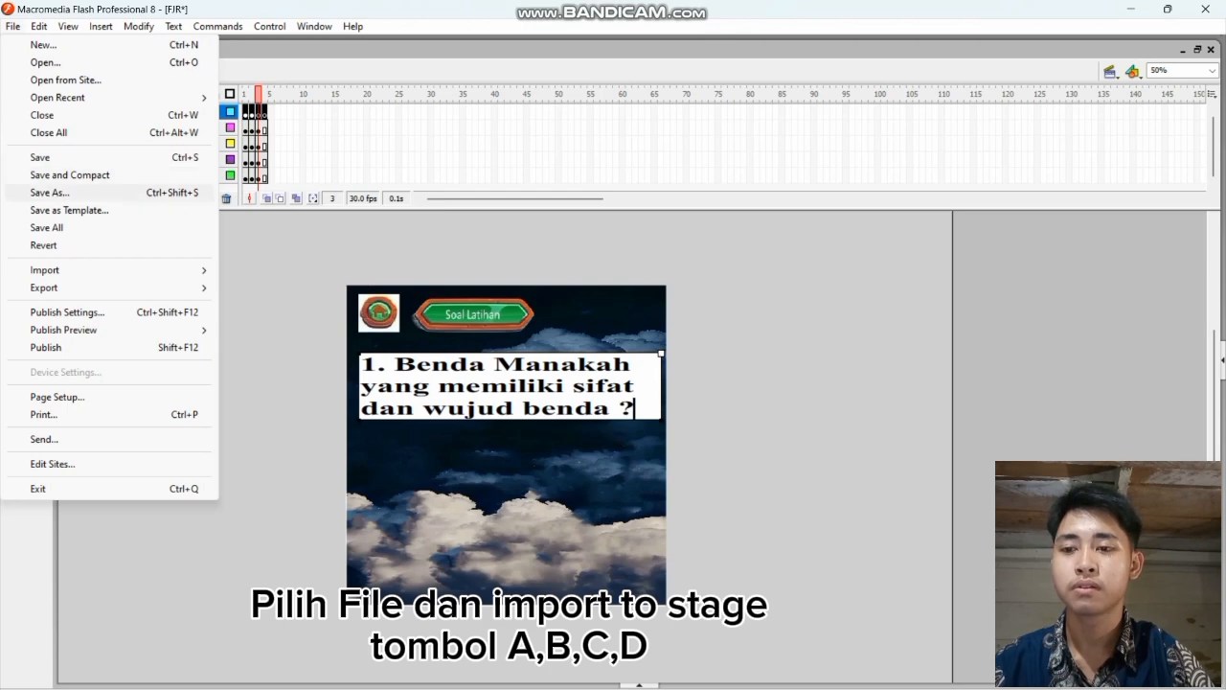
mouse_move(44, 270)
left_click(287, 270)
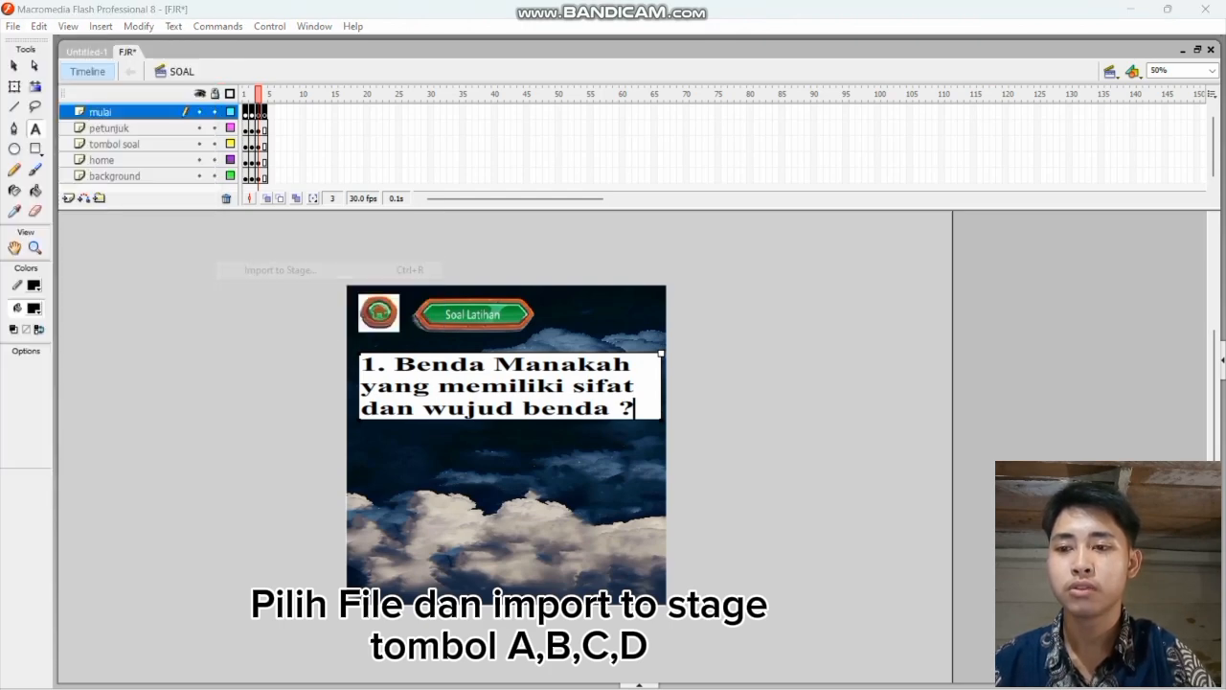
left_click(184, 282)
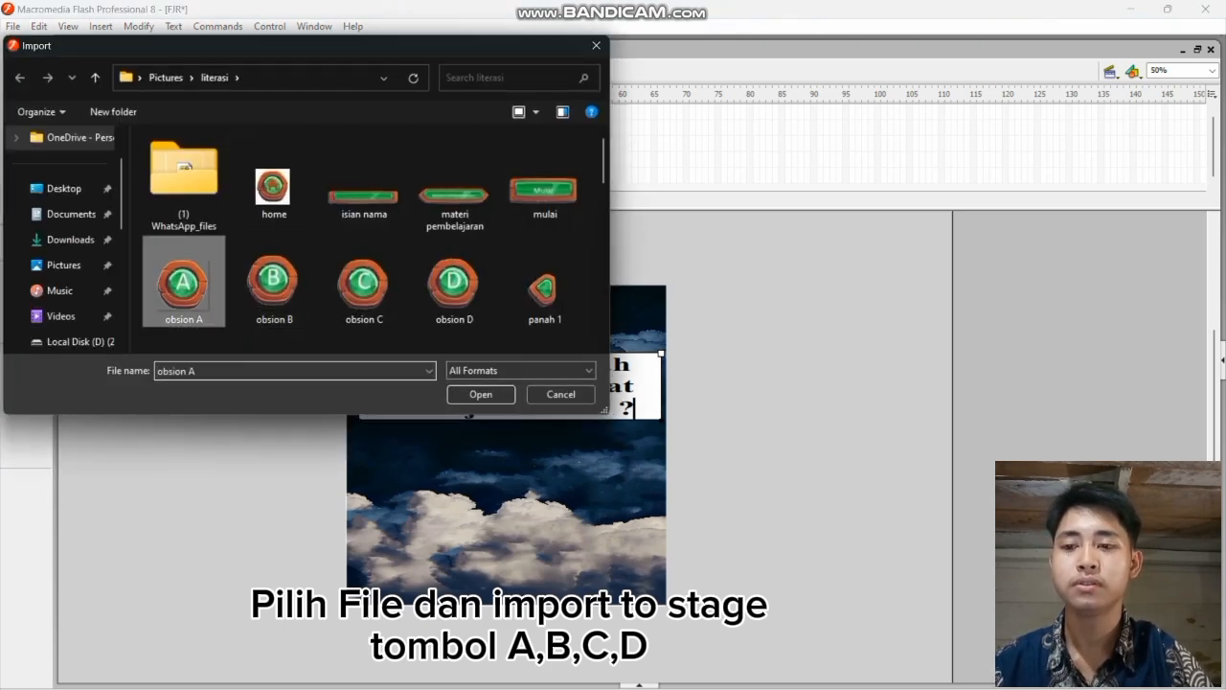
left_click(481, 393)
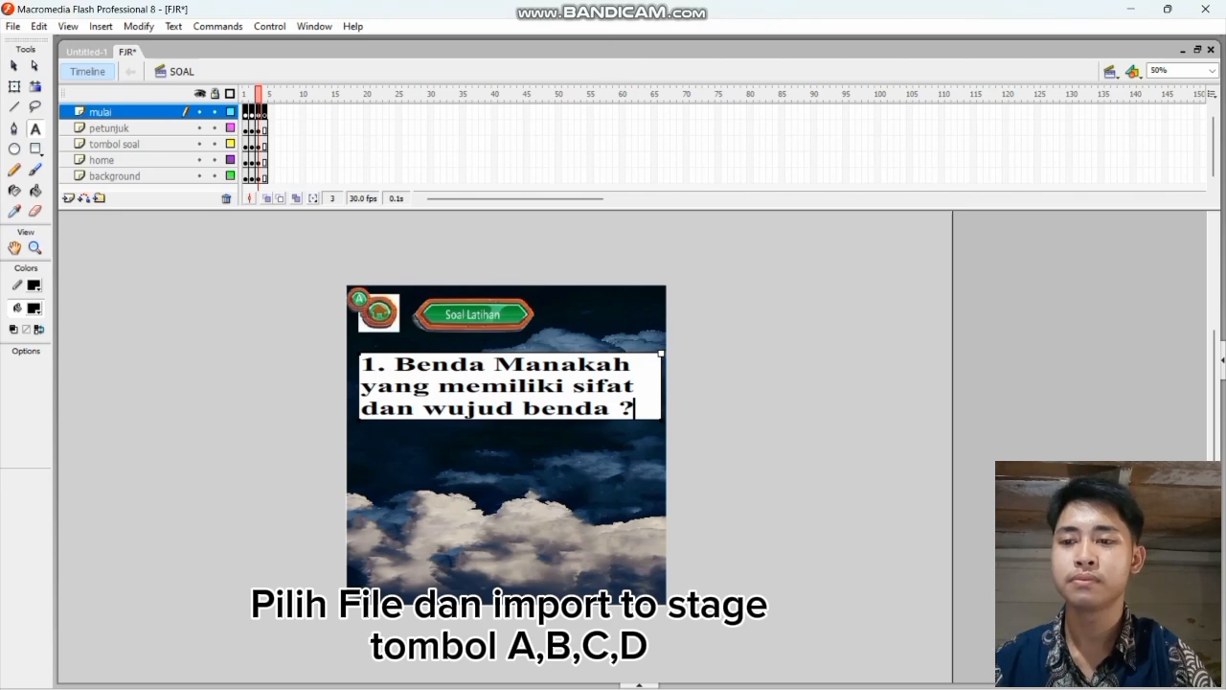
Step: Import the obsion B image from the literasi folder to the stage
left_click(12, 26)
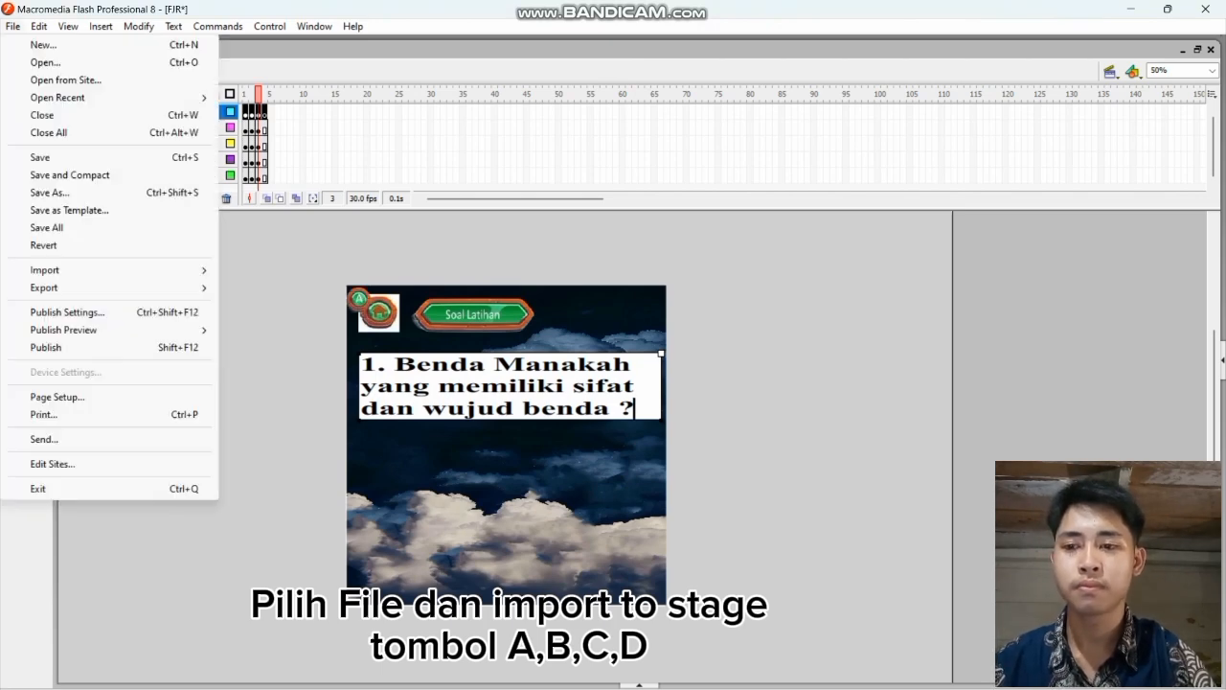
mouse_move(44, 270)
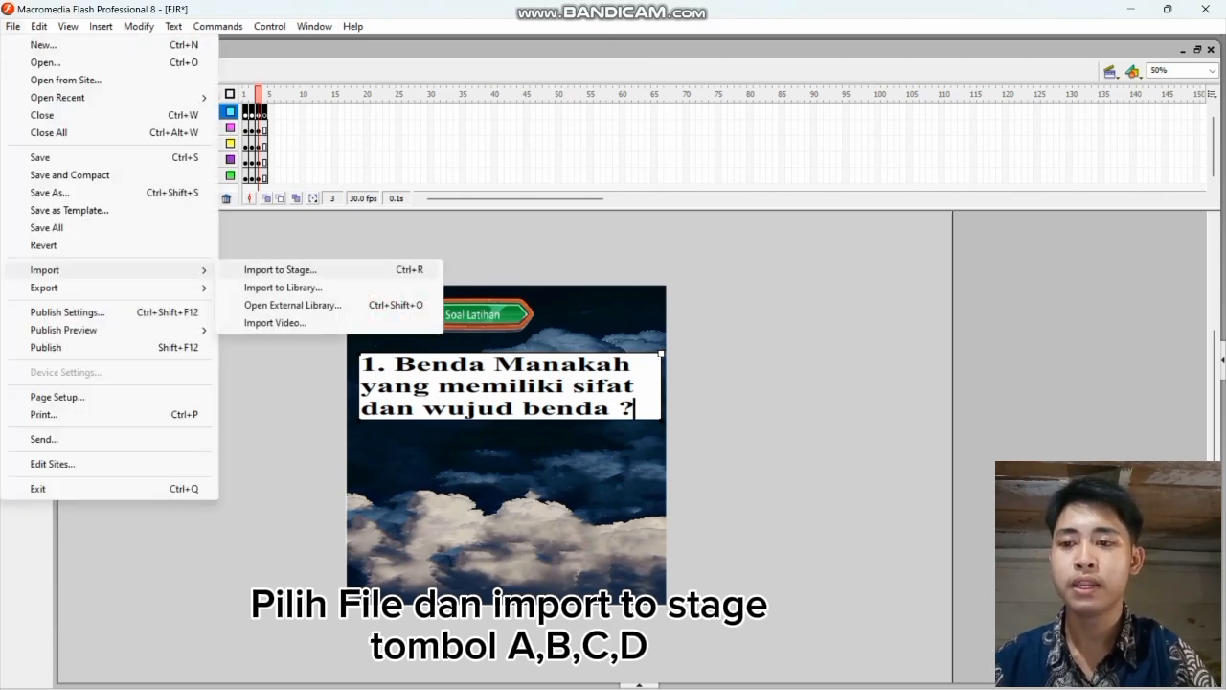
left_click(280, 269)
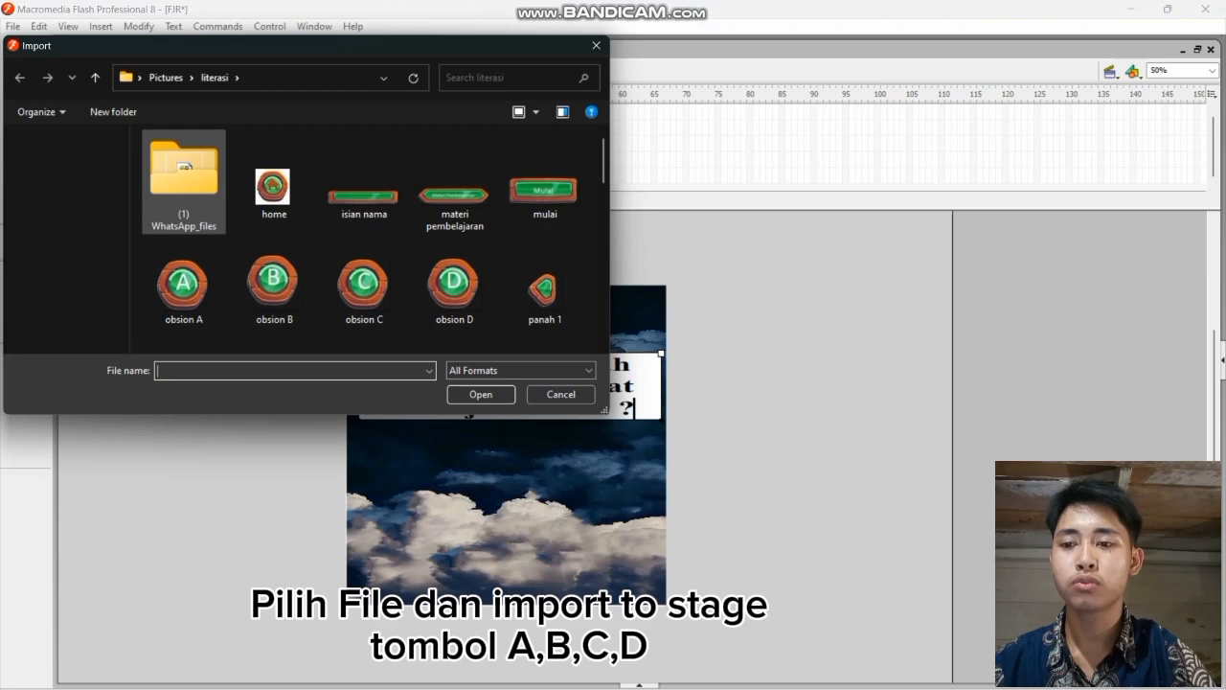
left_click(274, 283)
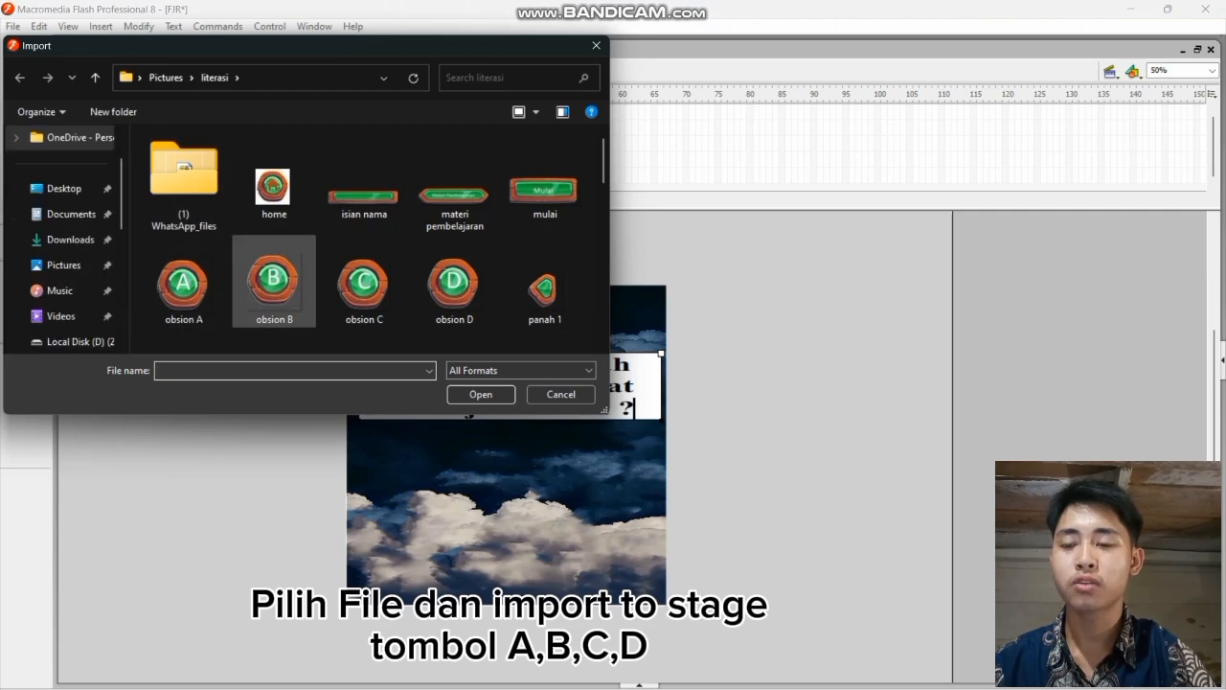
left_click(481, 394)
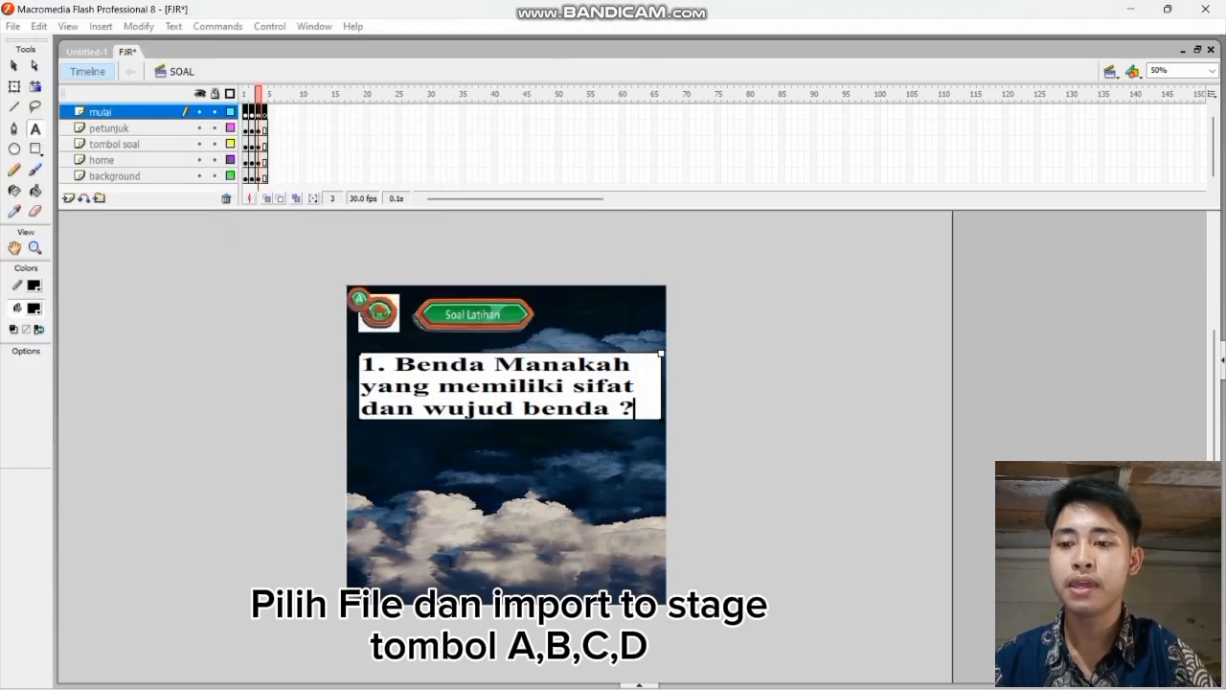
Step: Import the obsion C image from the literasi folder to the stage
left_click(13, 26)
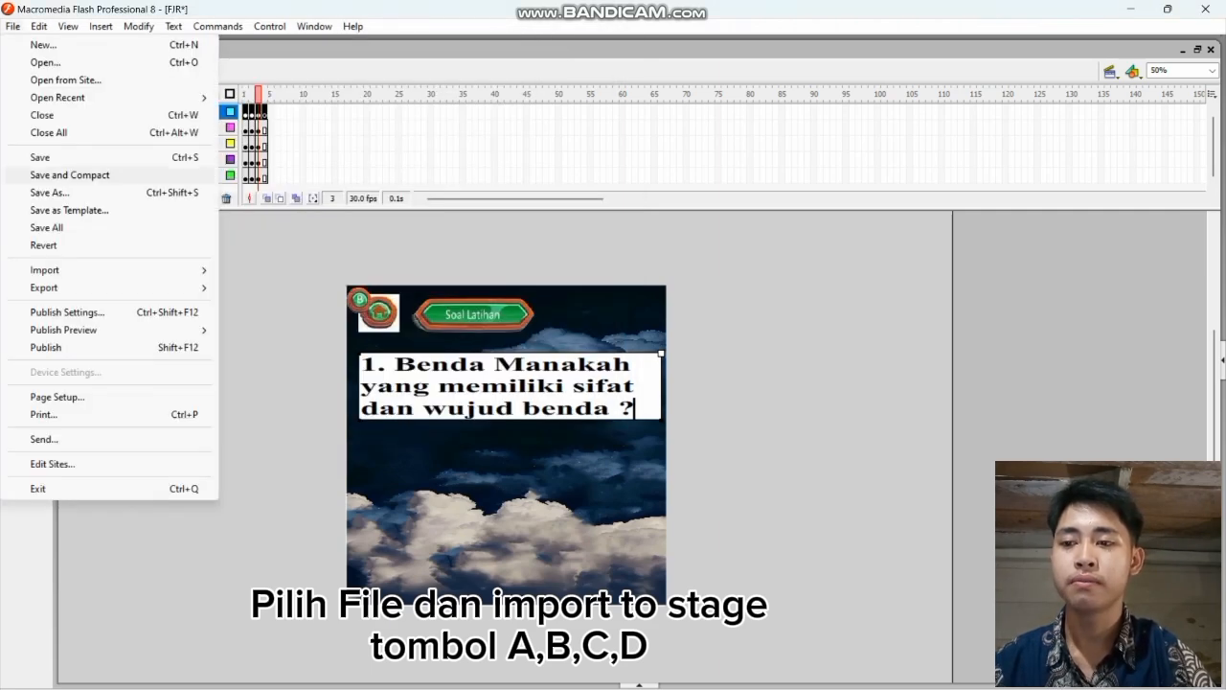
mouse_move(96, 270)
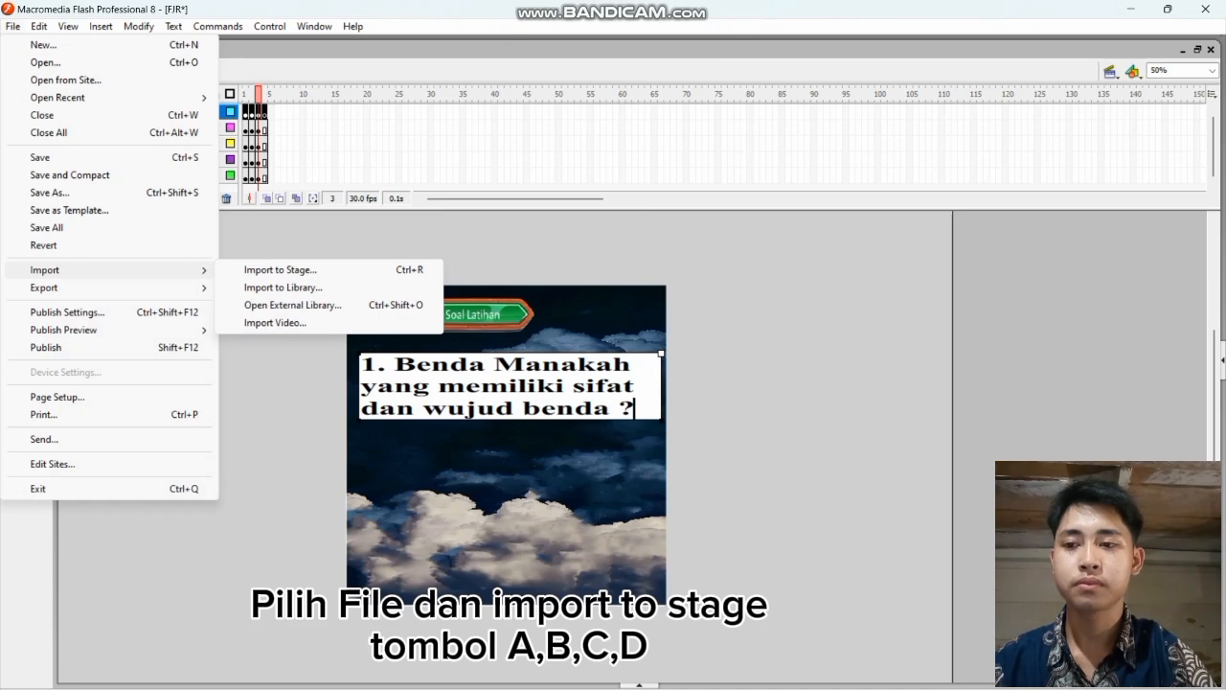
left_click(280, 269)
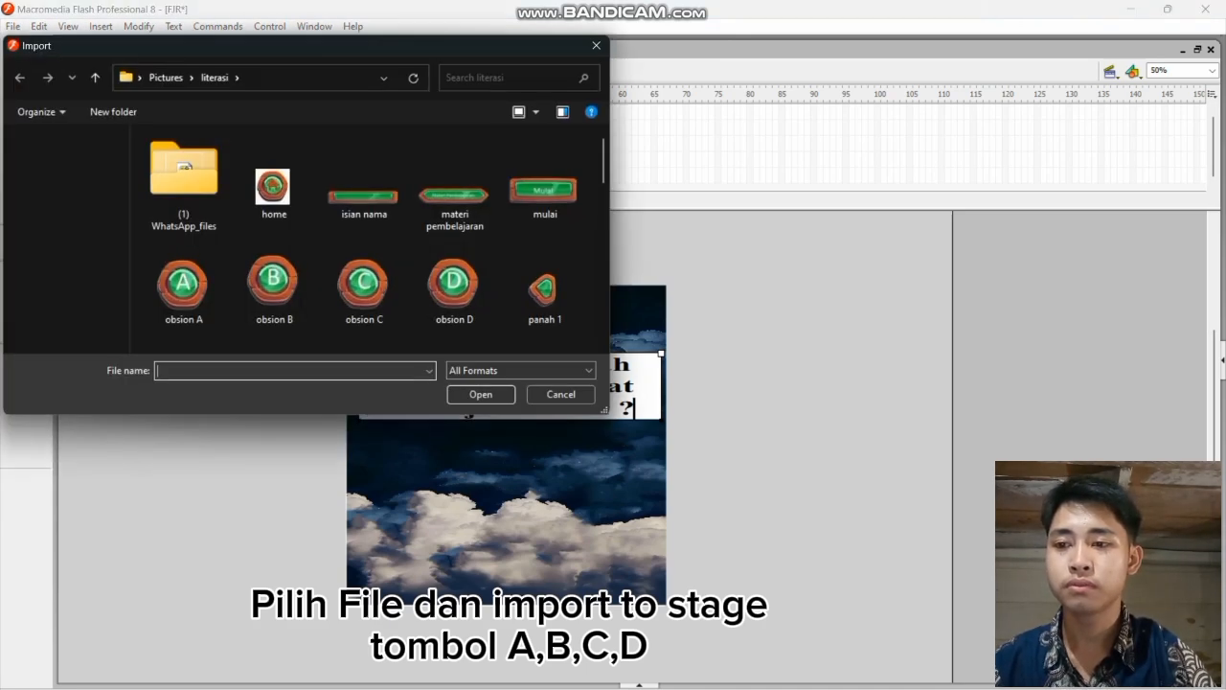
left_click(364, 283)
left_click(481, 393)
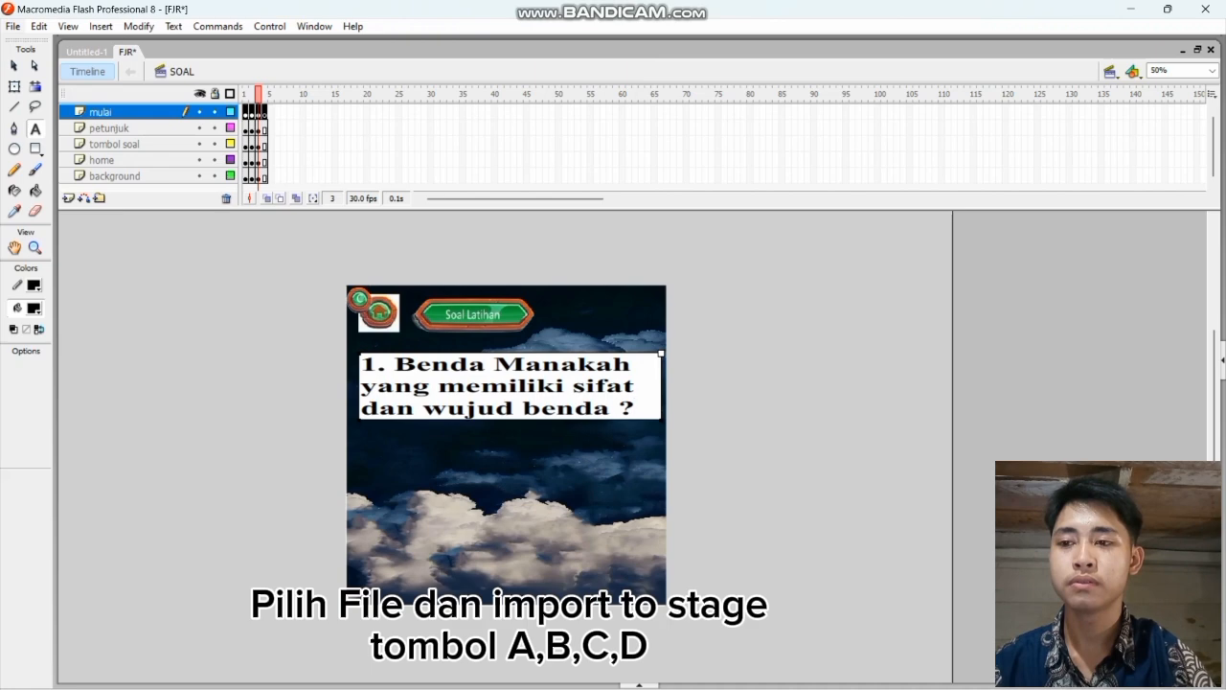
Step: Import the obsion D image from the literasi folder to the stage
left_click(14, 27)
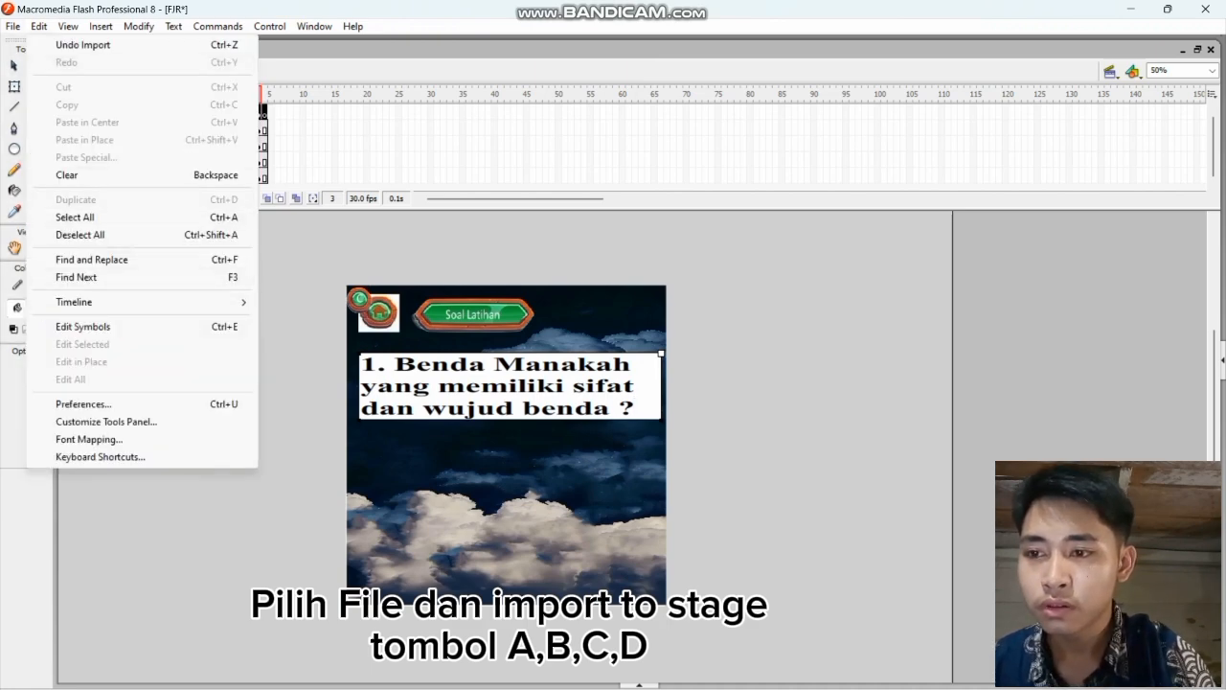
mouse_move(13, 27)
mouse_move(105, 270)
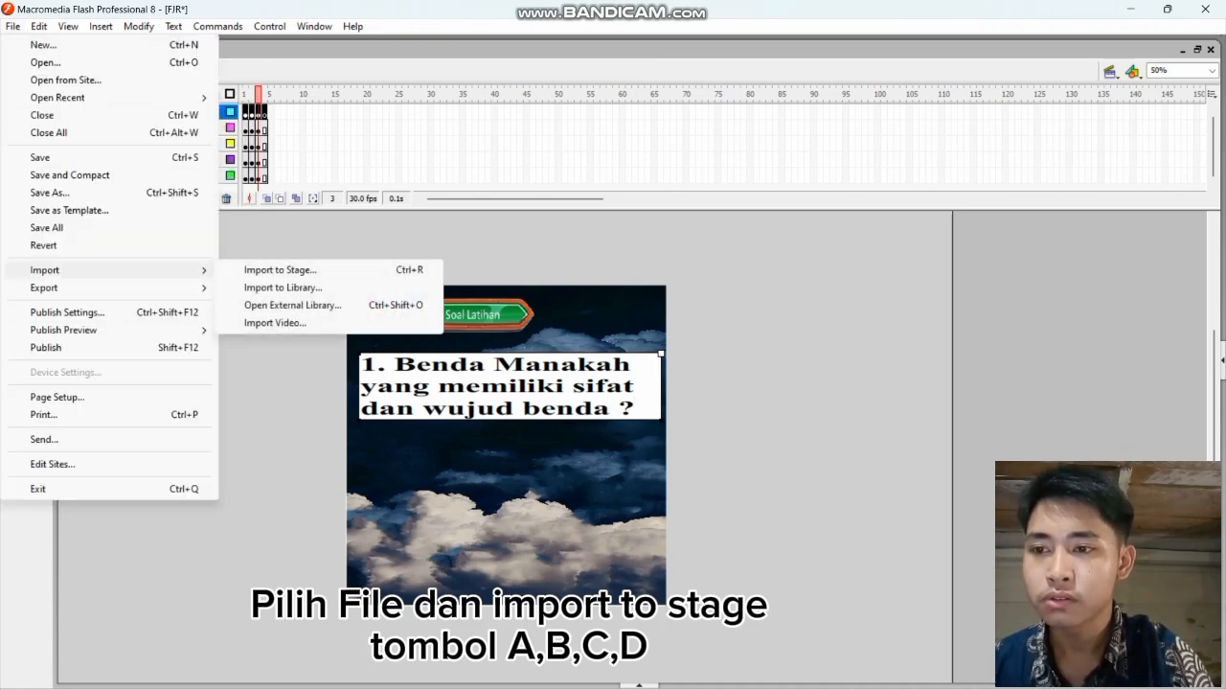
left_click(280, 271)
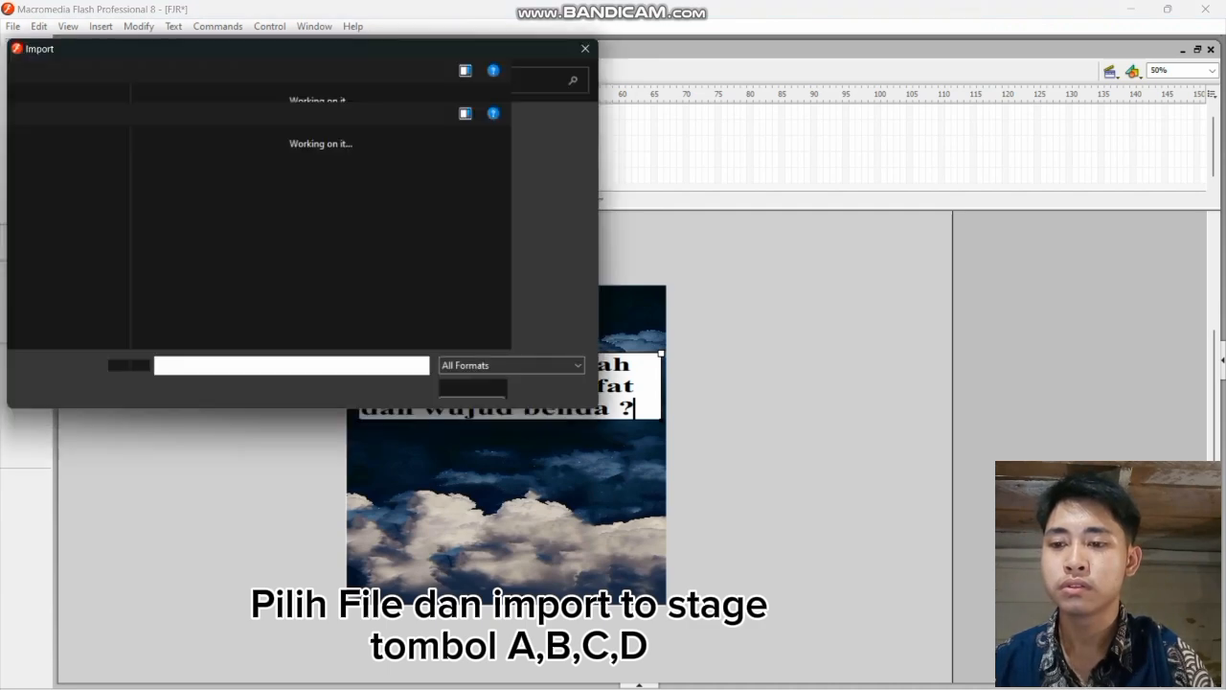
left_click(454, 282)
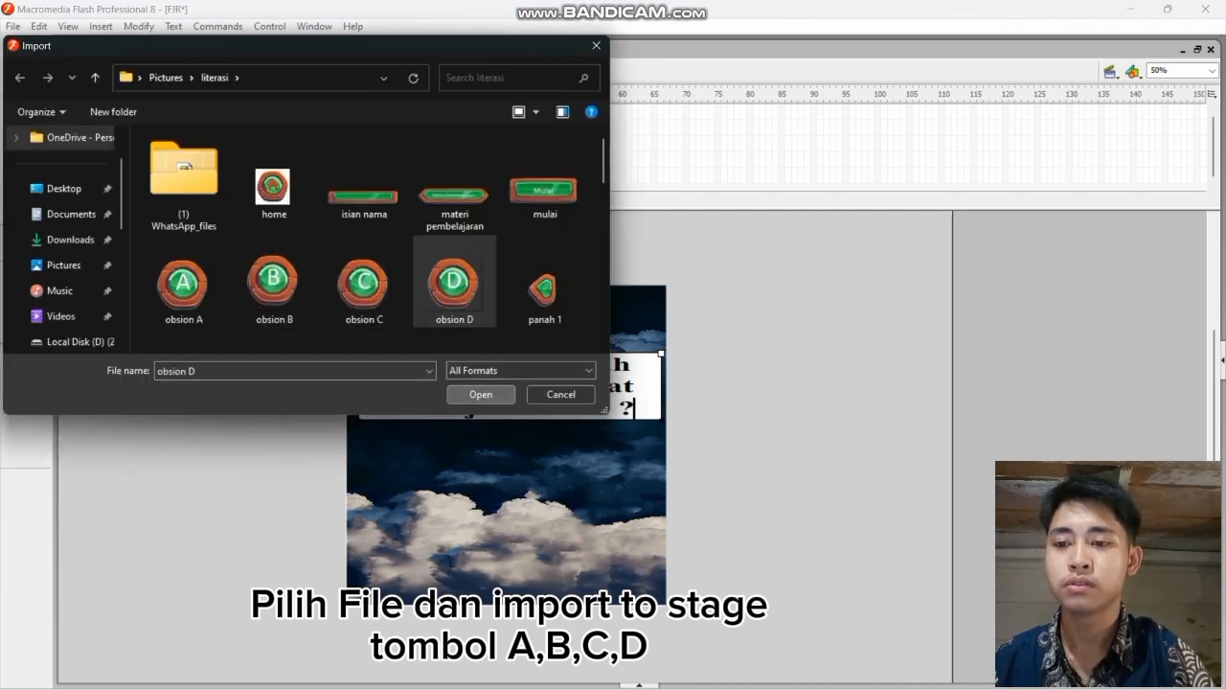
left_click(481, 393)
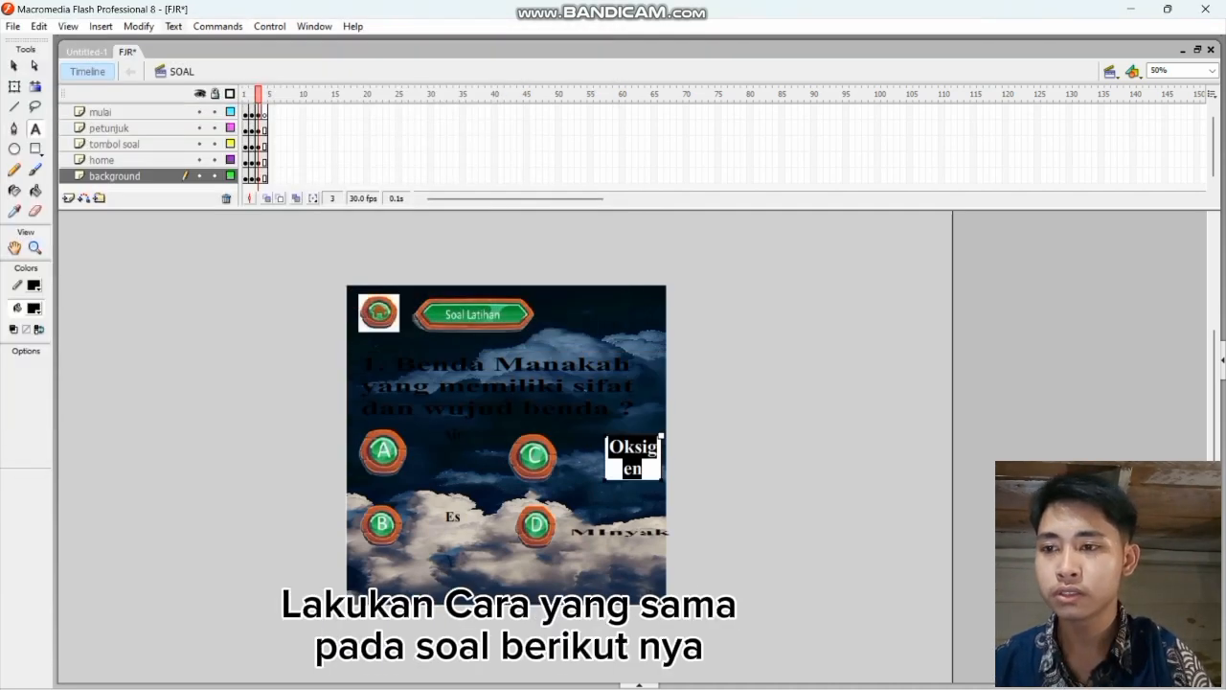
Step: Set the font size of the Oksigen answer text beside option C to 36
left_click(173, 25)
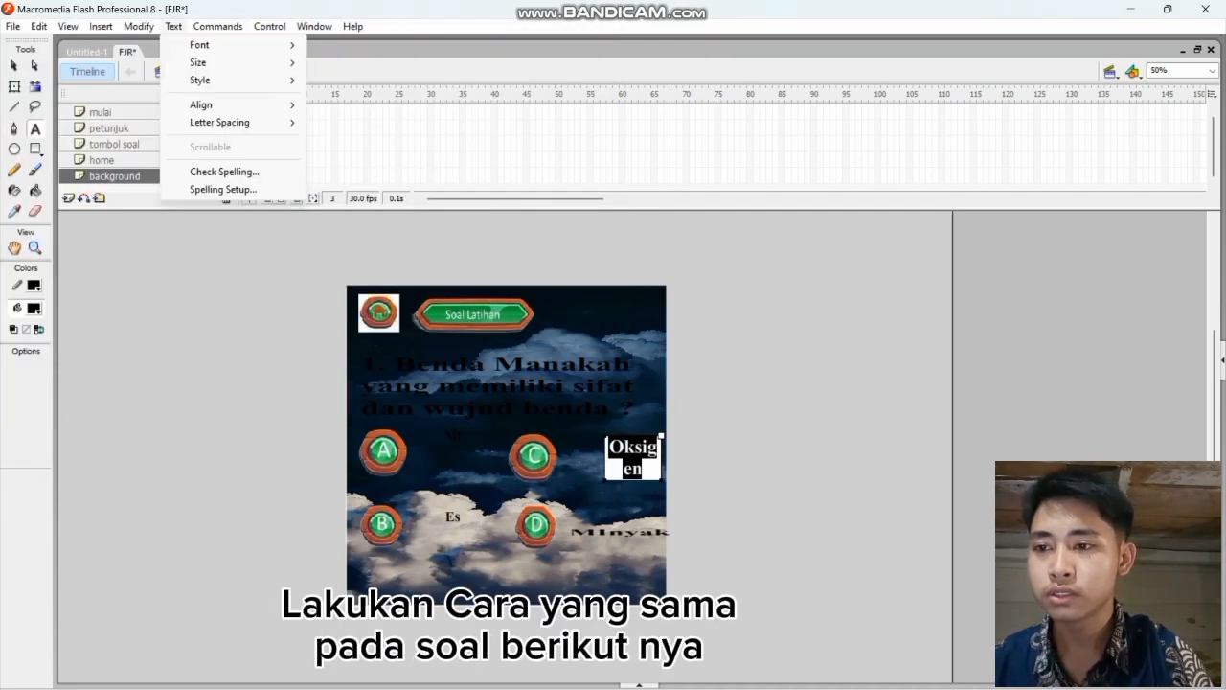
mouse_move(197, 63)
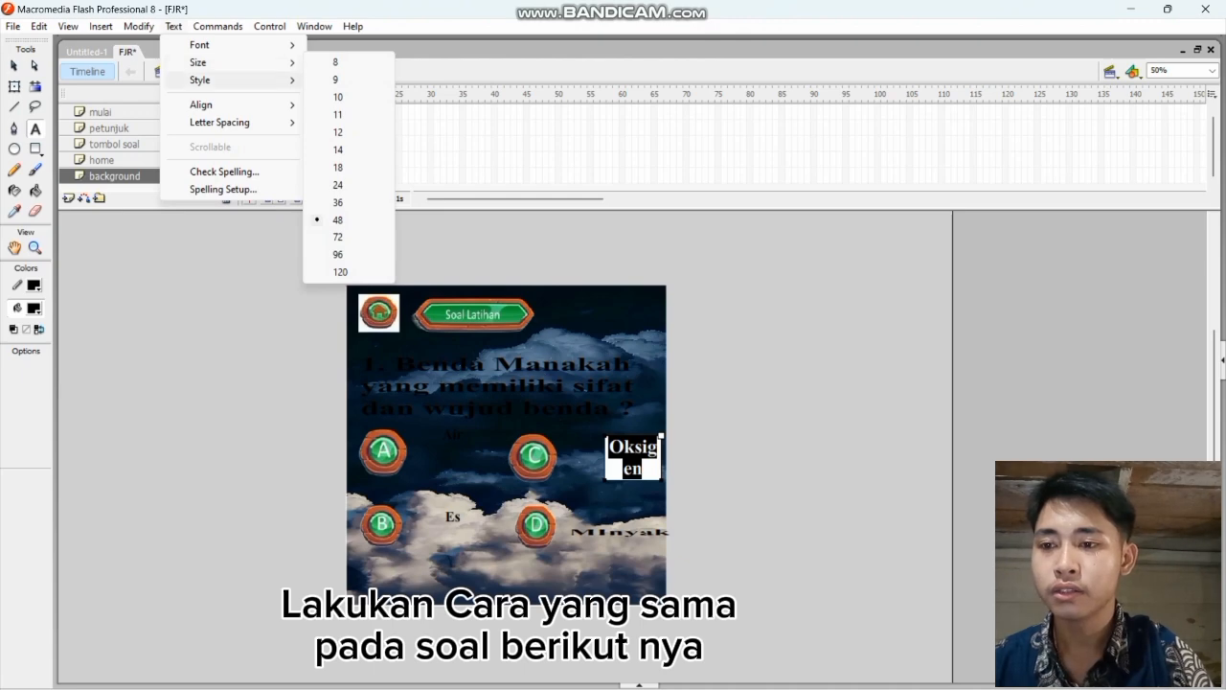
left_click(338, 202)
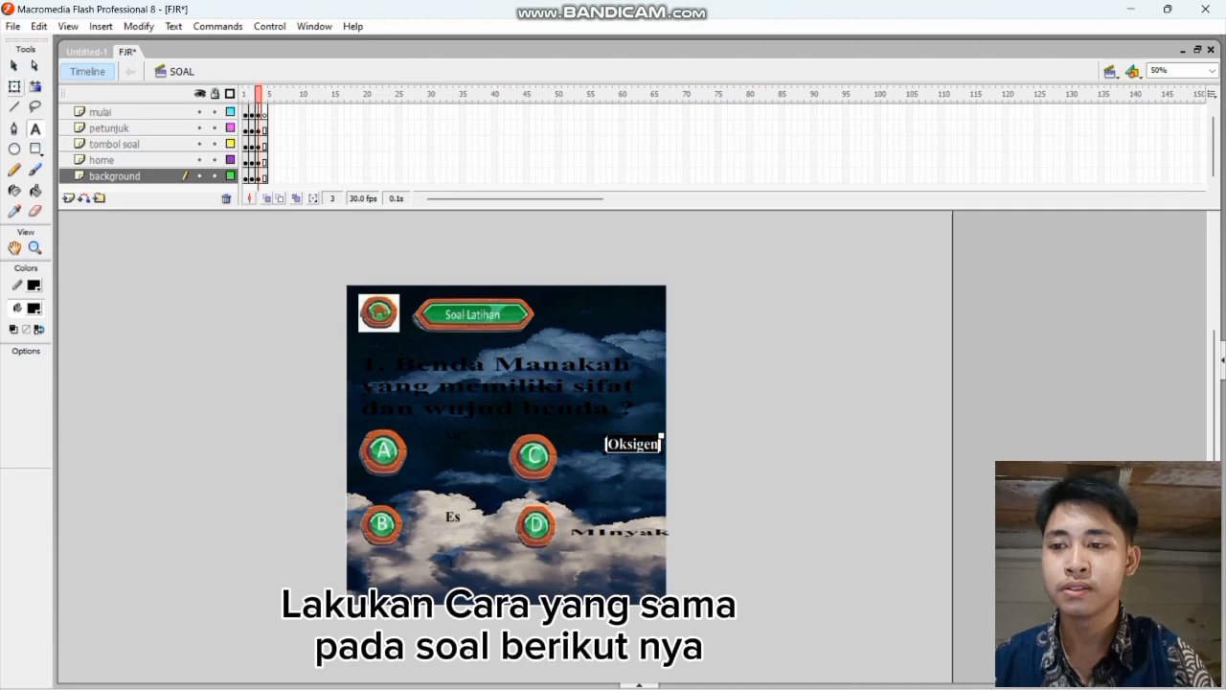
Step: Move the Air, Oksigen and Es answer texts next to option buttons A, C and B
left_click(15, 87)
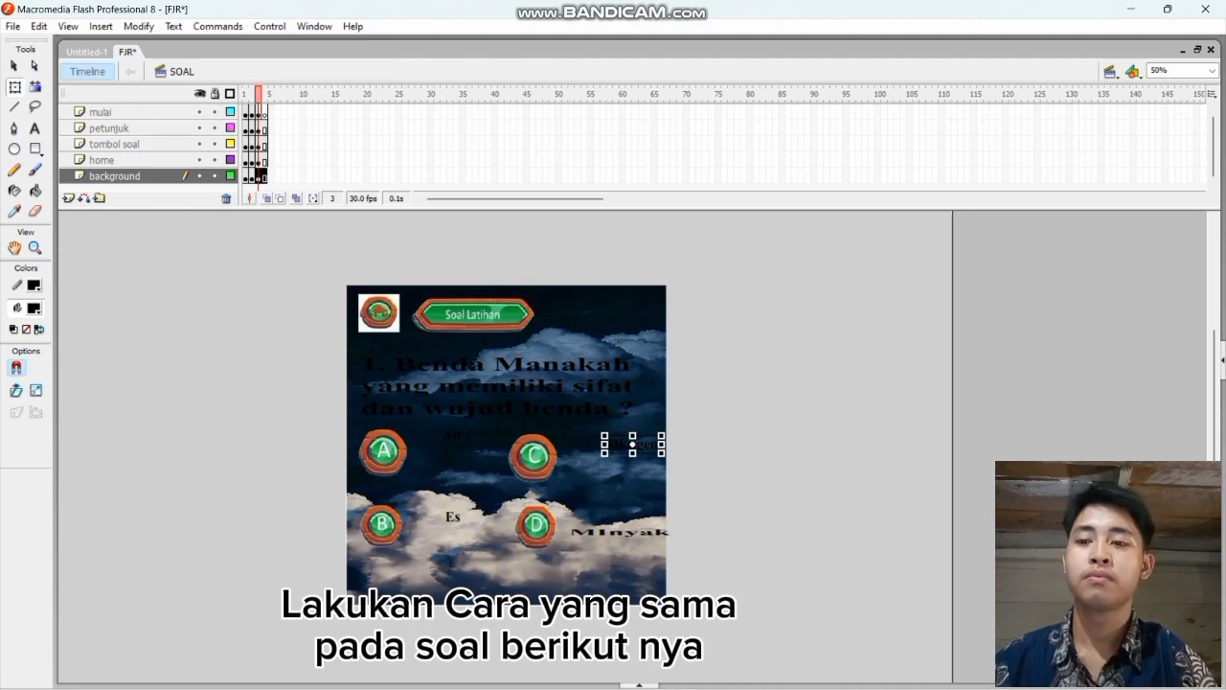
double_click(452, 435)
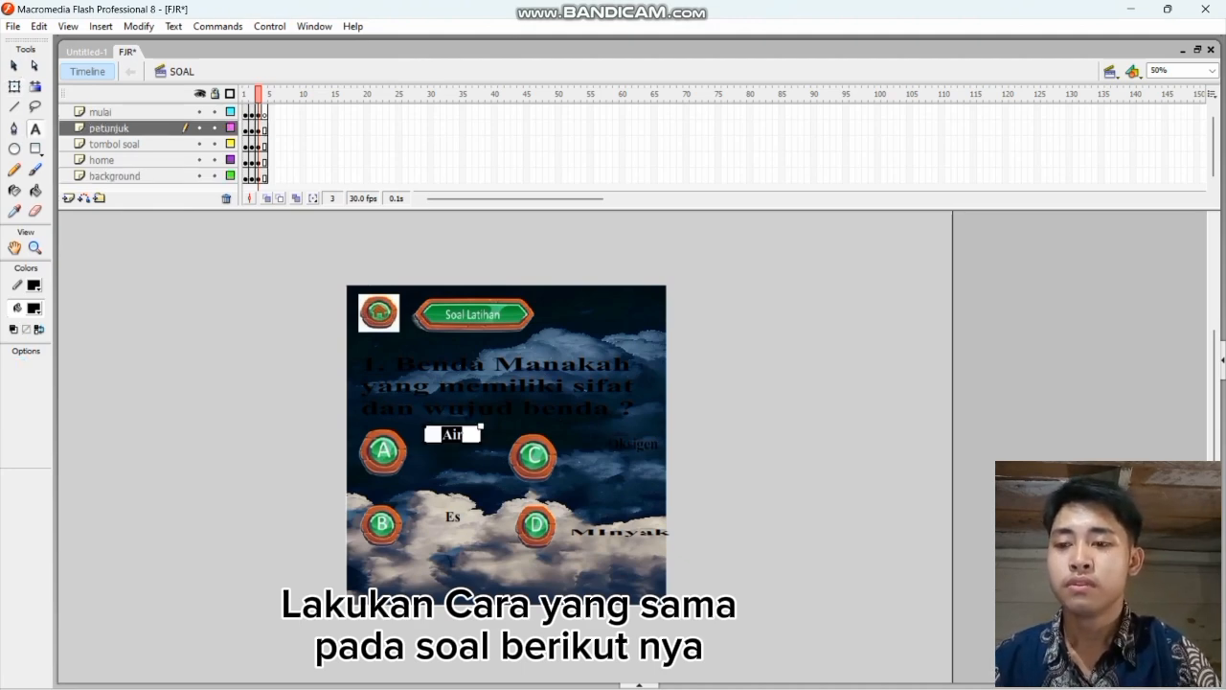
left_click_drag(452, 442, 441, 460)
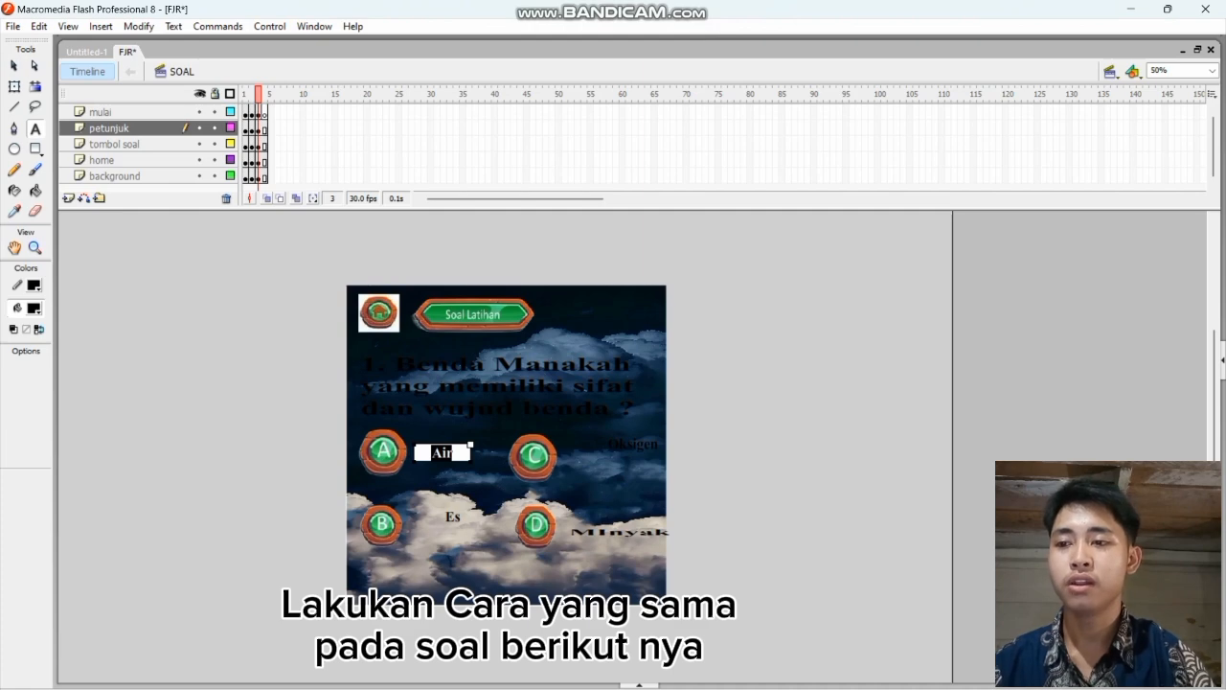
left_click(14, 86)
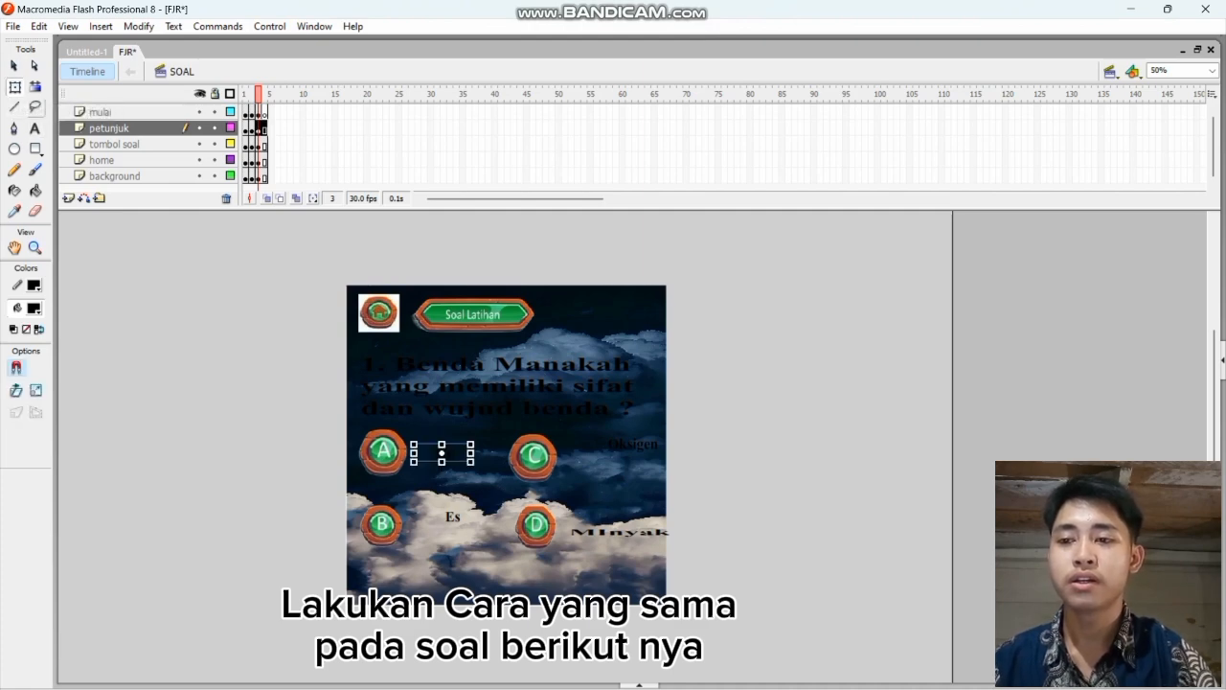
left_click(634, 445)
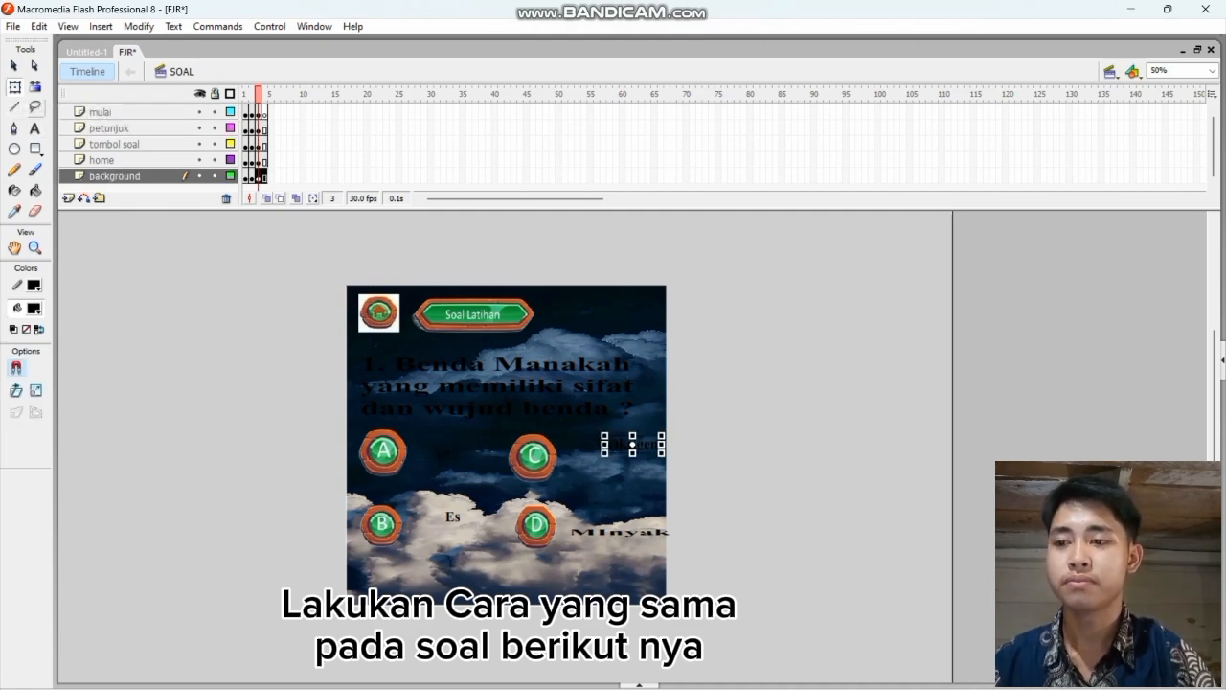
left_click_drag(633, 444, 593, 457)
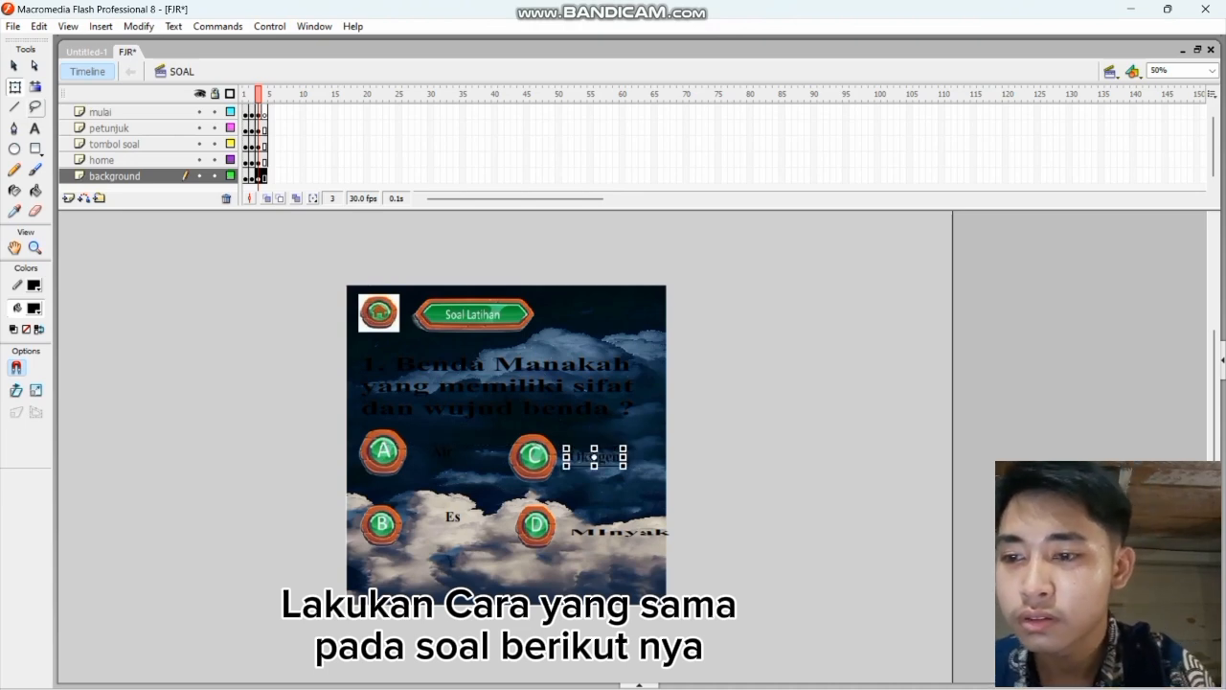
left_click(453, 517)
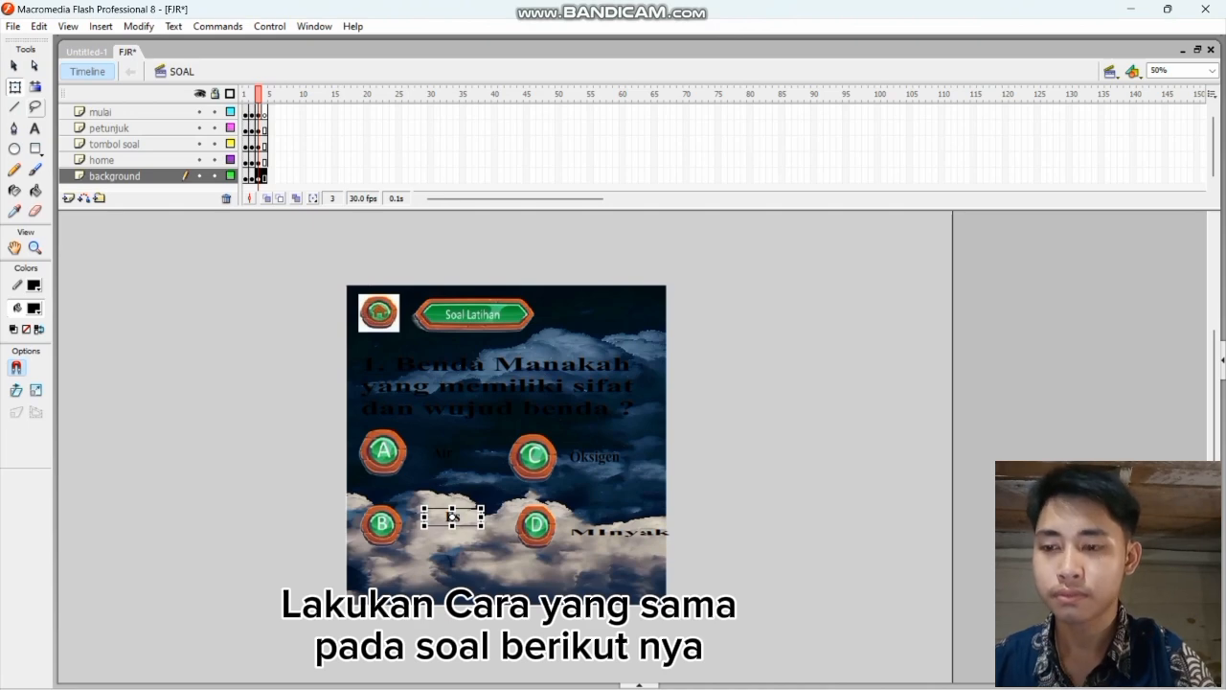
left_click_drag(452, 517, 442, 527)
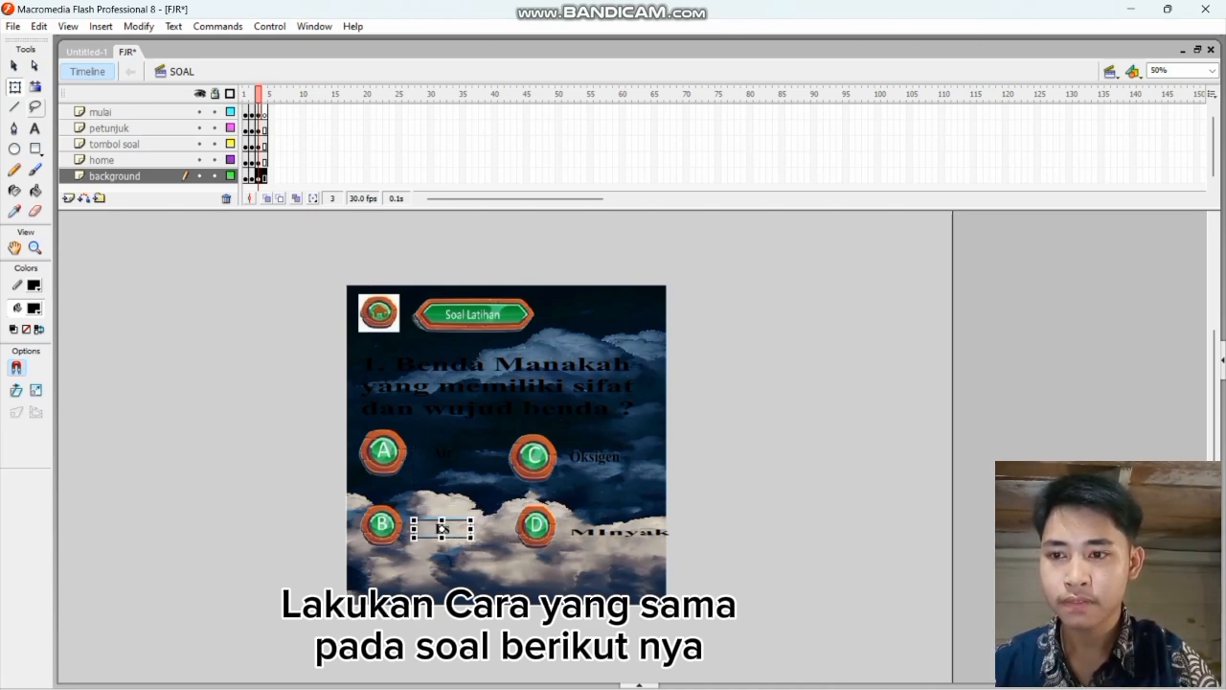
Step: Stretch the MInyak answer text taller and shift it closer to option button D
left_click(619, 535)
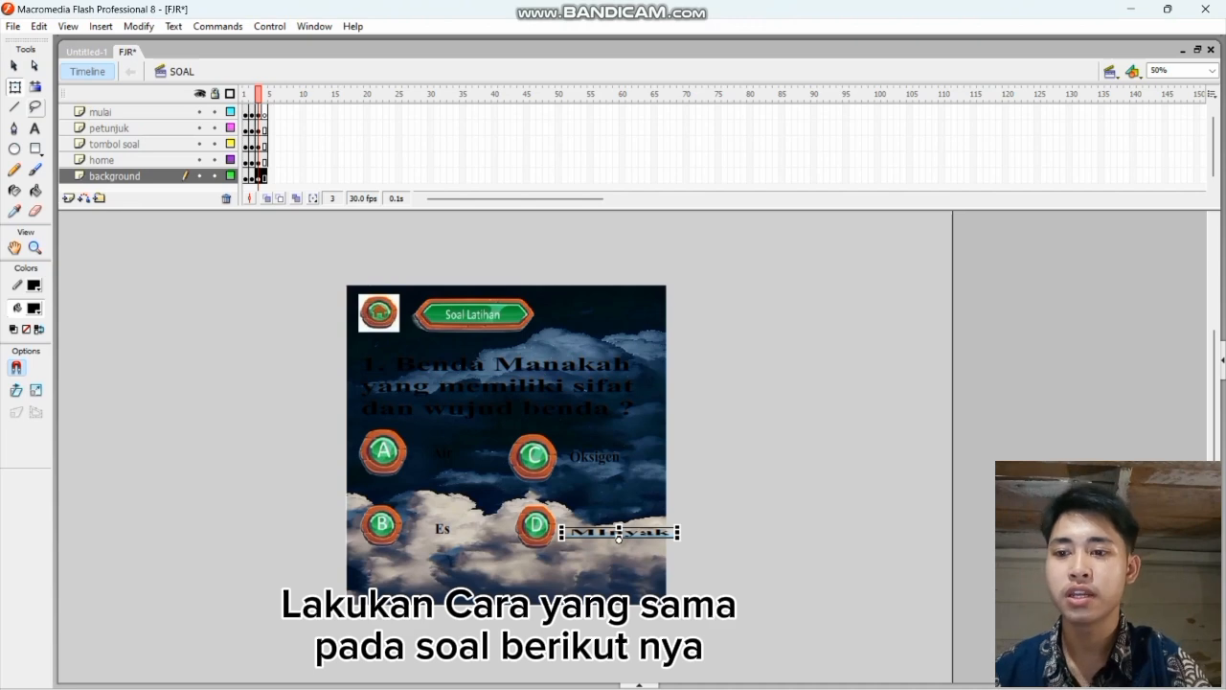
left_click_drag(618, 528, 619, 510)
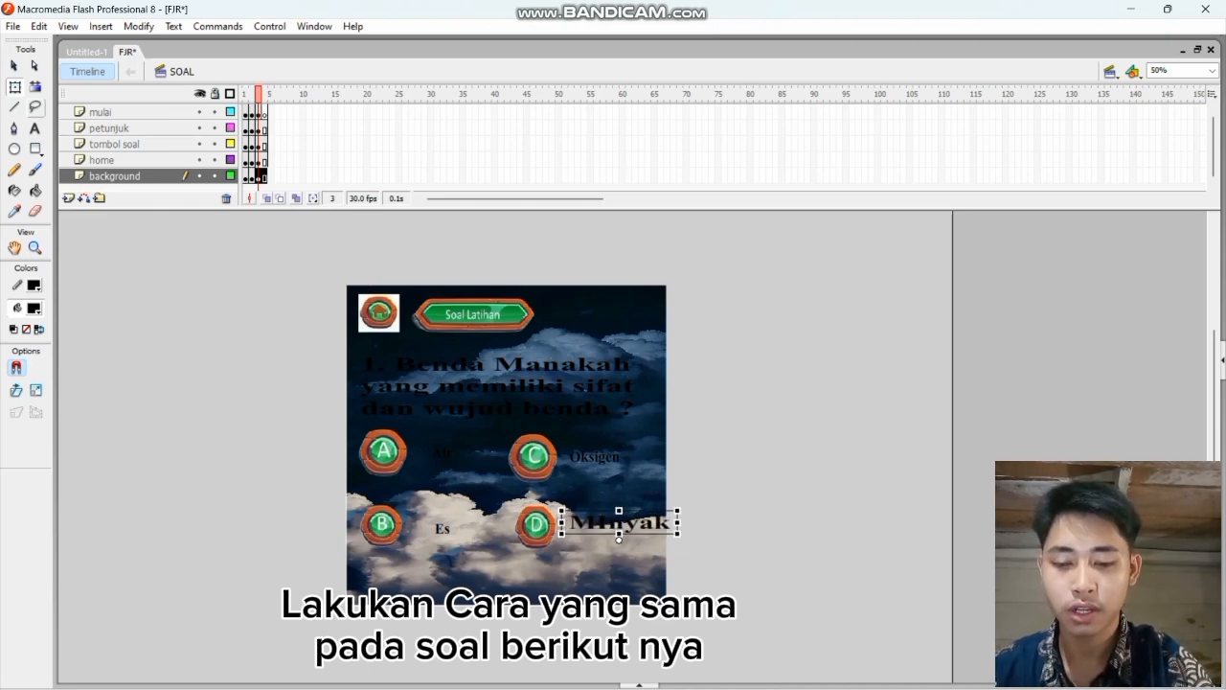
left_click_drag(619, 538, 611, 537)
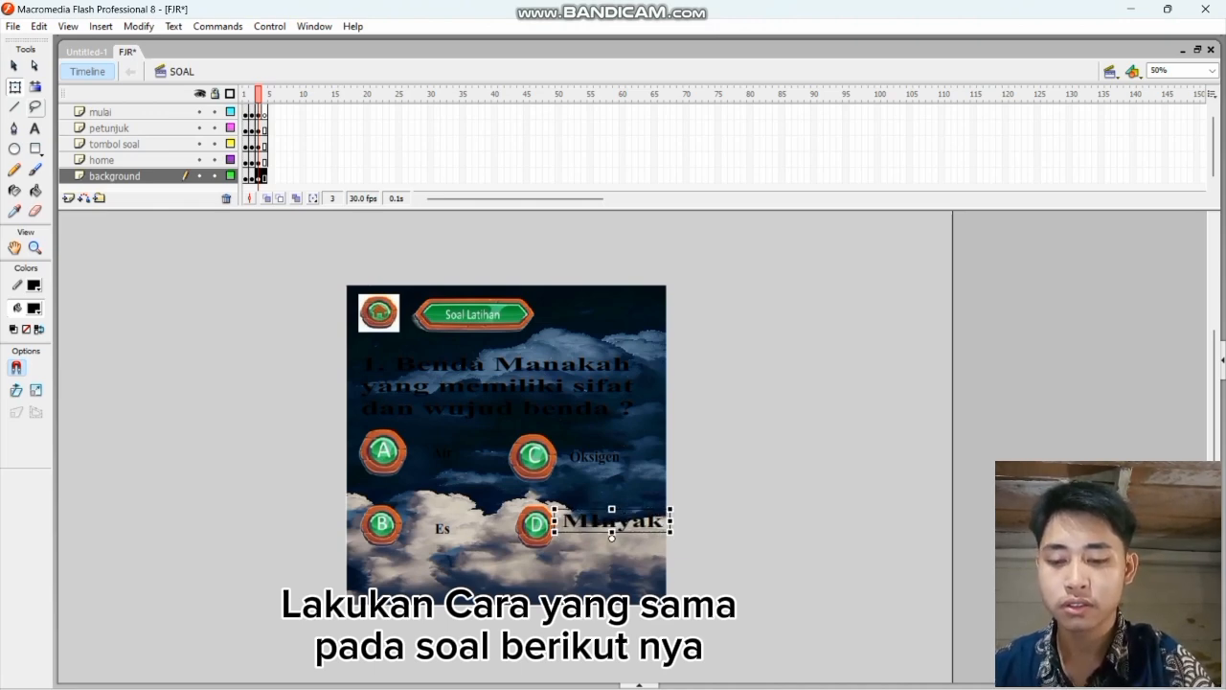
left_click(611, 538)
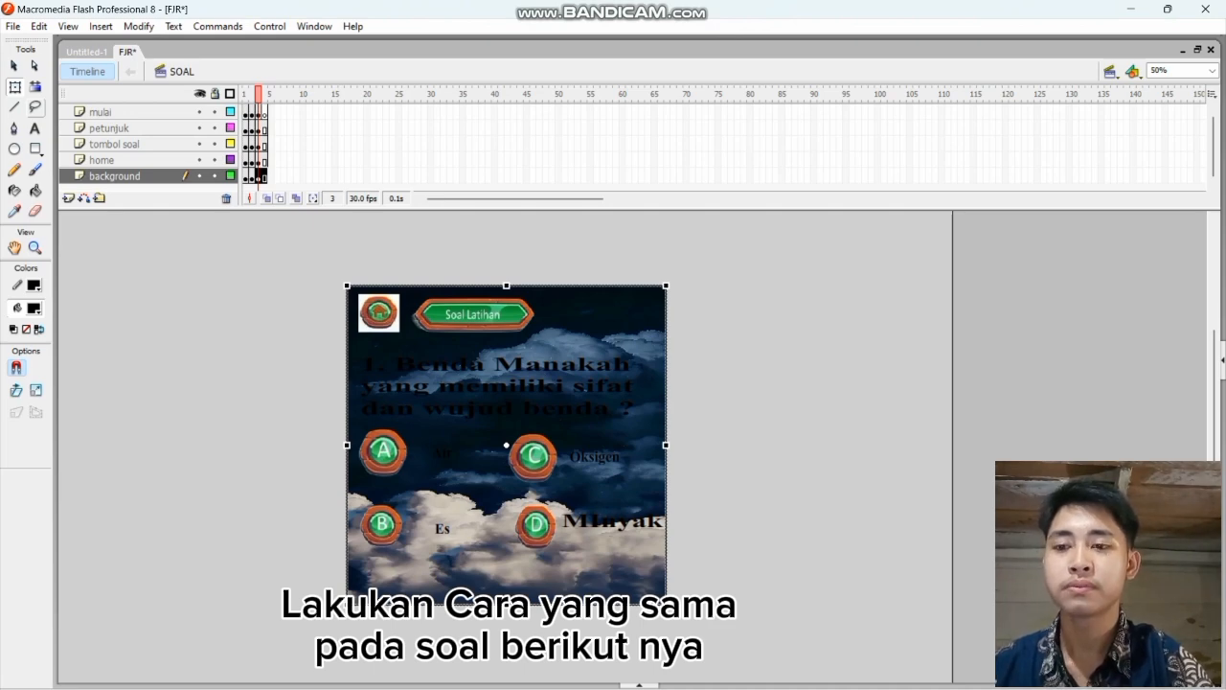
Step: Change the text colour of the whole question 1 text, "Benda Manakah yang memiliki sifat dan wujud benda ?", to white
double_click(629, 409)
left_click_drag(634, 409, 360, 362)
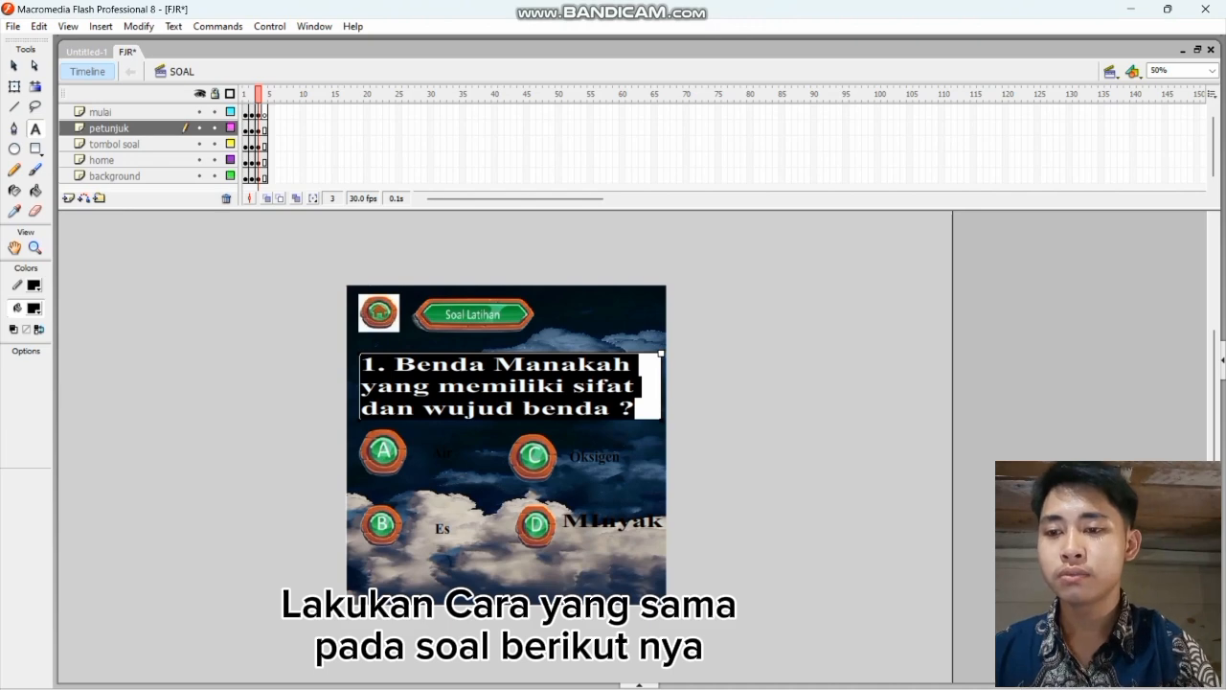
left_click(35, 308)
left_click(35, 309)
left_click(35, 308)
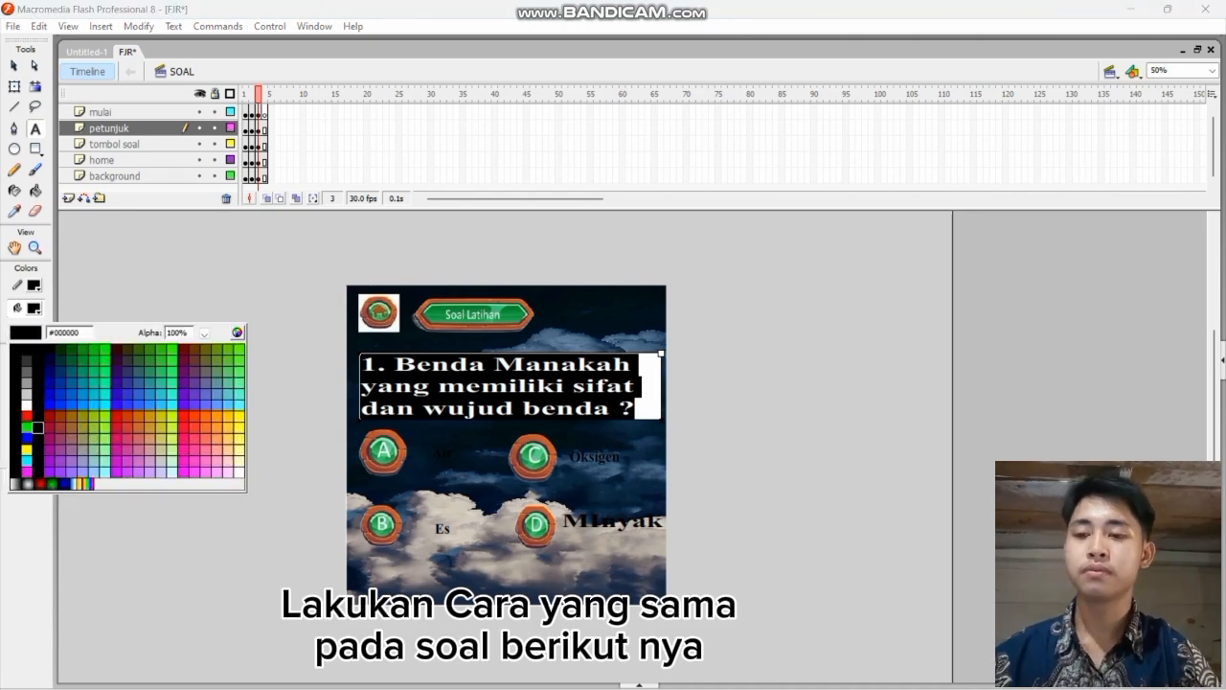
left_click(37, 406)
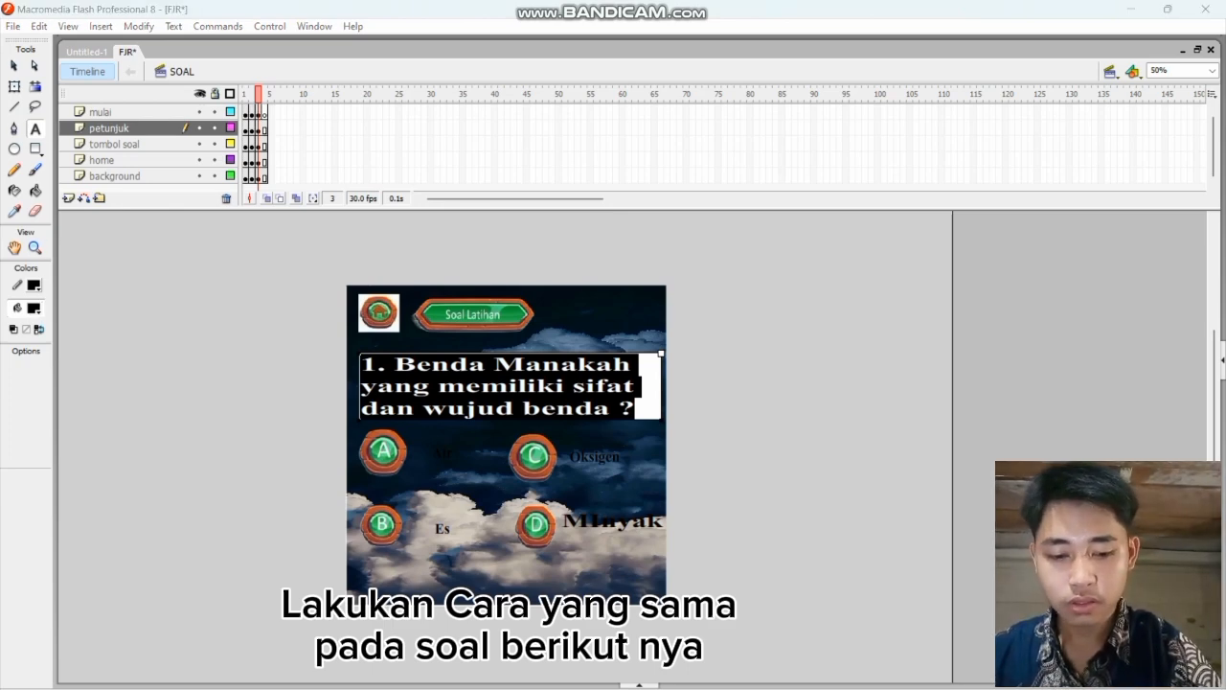
left_click(33, 308)
left_click(26, 404)
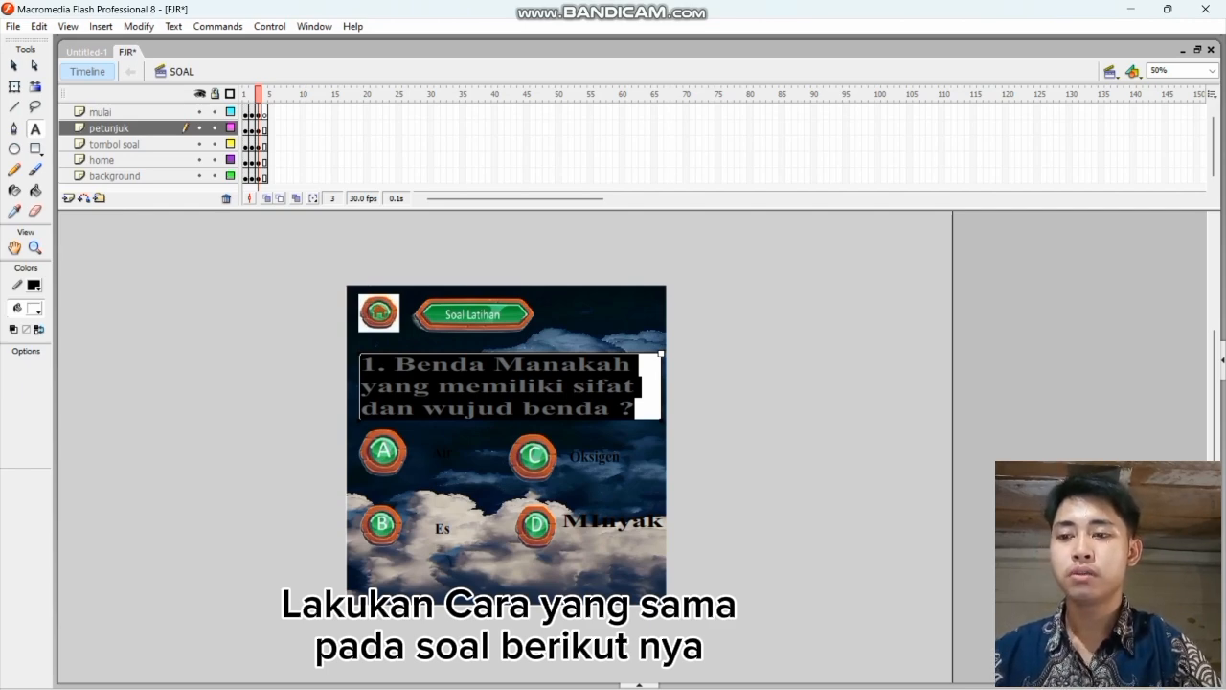
Step: Change the text colour of the Air answer beside option A to white
double_click(440, 452)
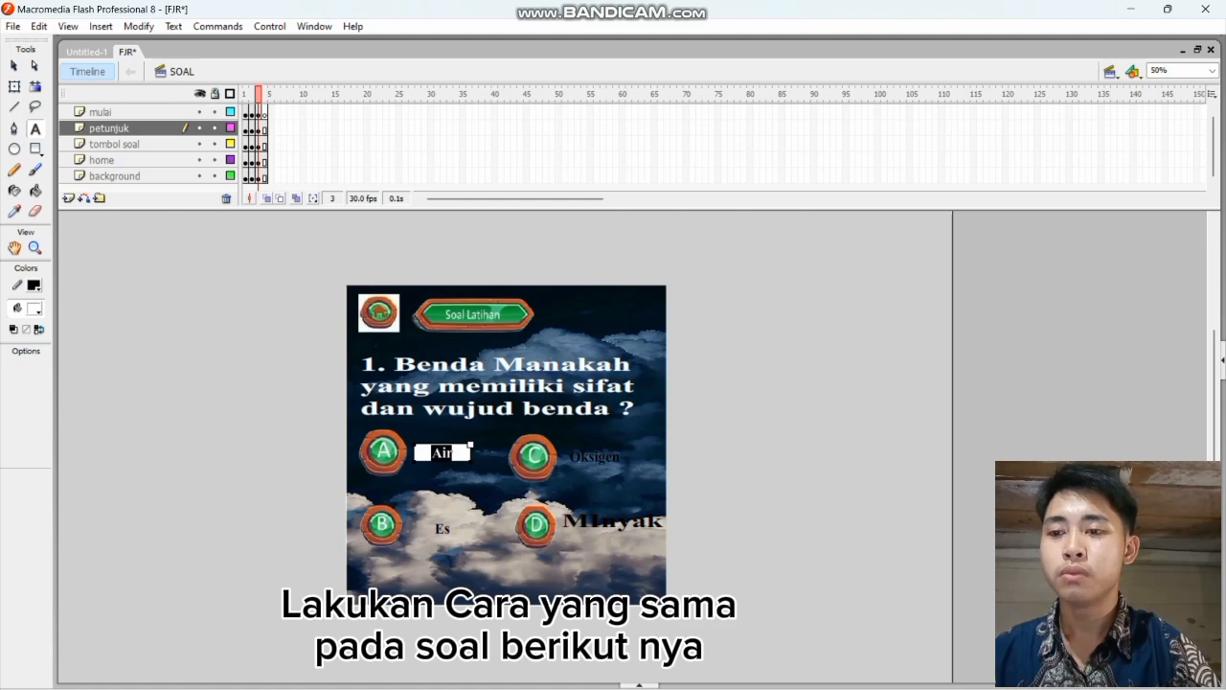
left_click(34, 308)
left_click(27, 405)
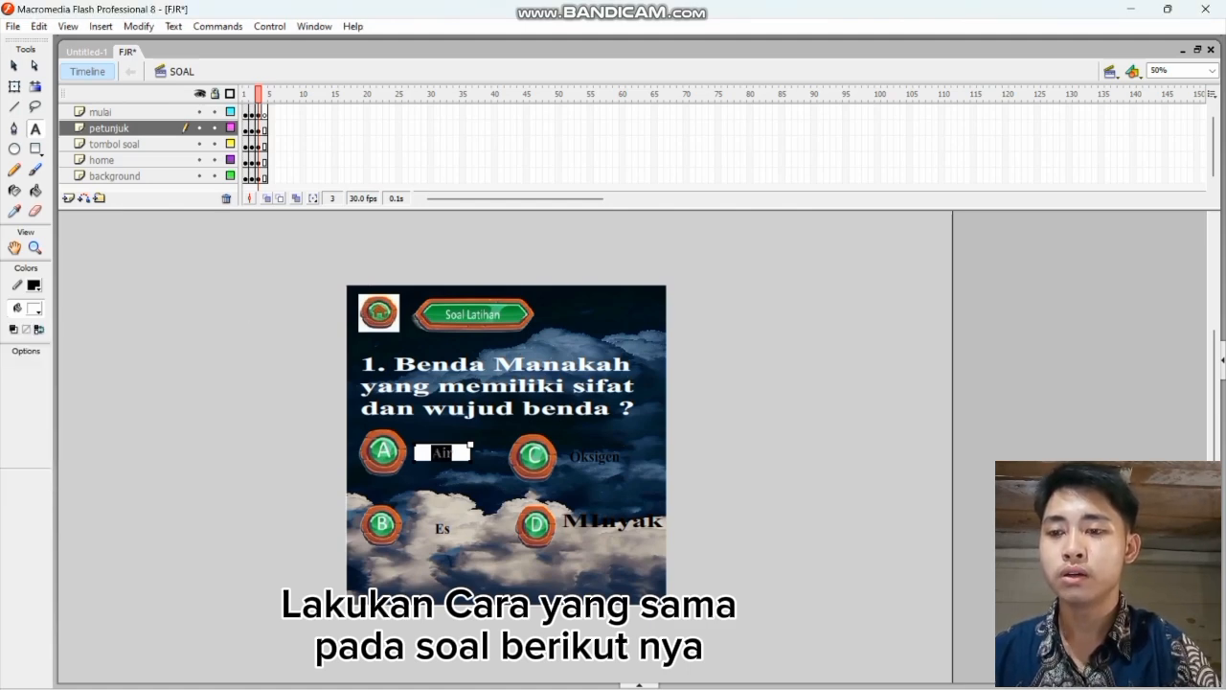
Step: Try a dark blue text colour on the Es answer beside option B
left_click(449, 529)
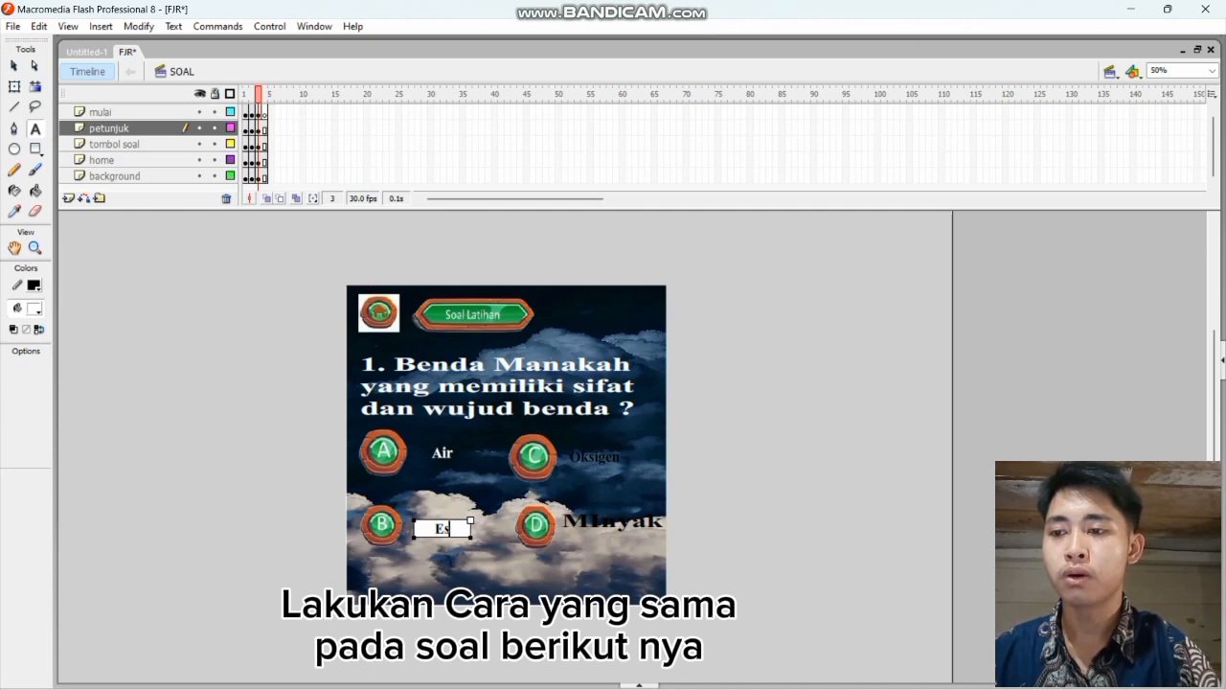
double_click(442, 529)
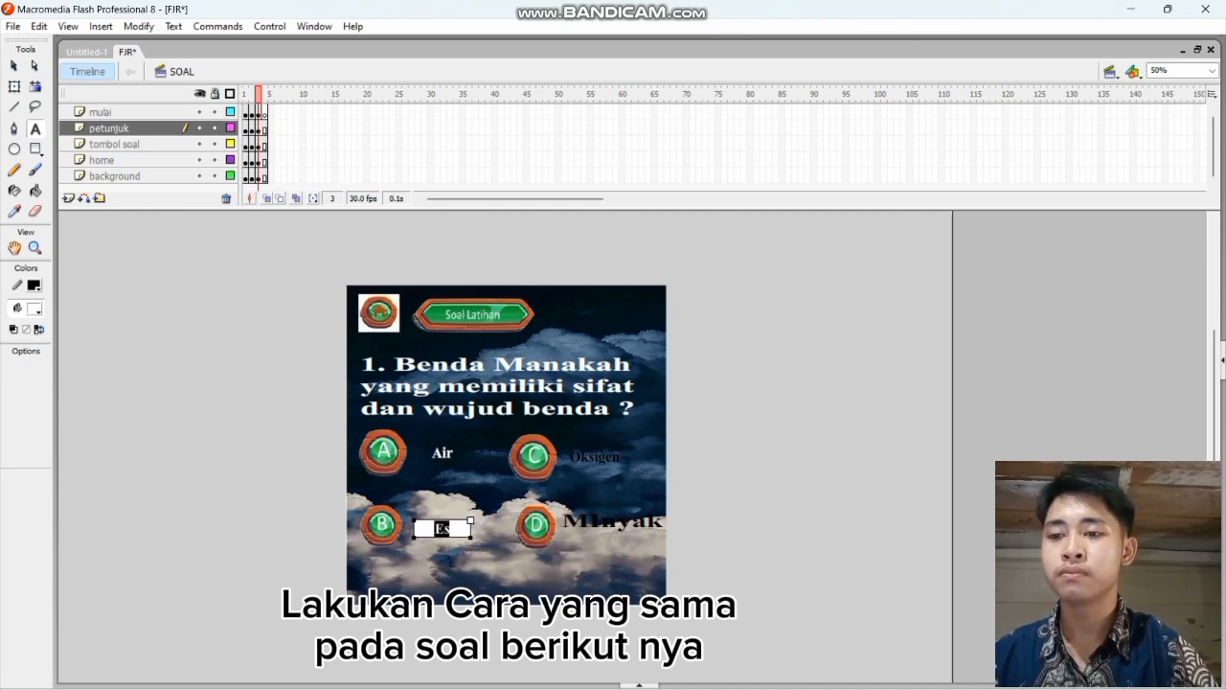
left_click(34, 307)
left_click(27, 347)
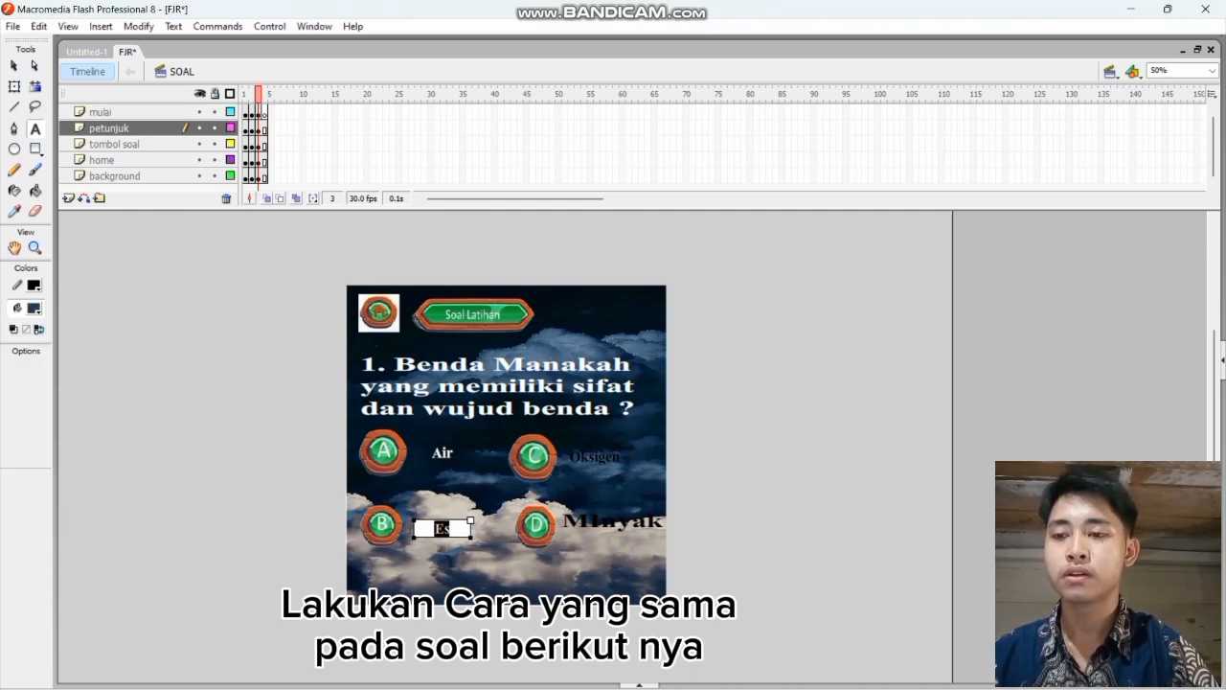
Step: Change the text colour of the Oksigen answer beside option C and the Es answer beside option B to white
left_click_drag(622, 457, 566, 457)
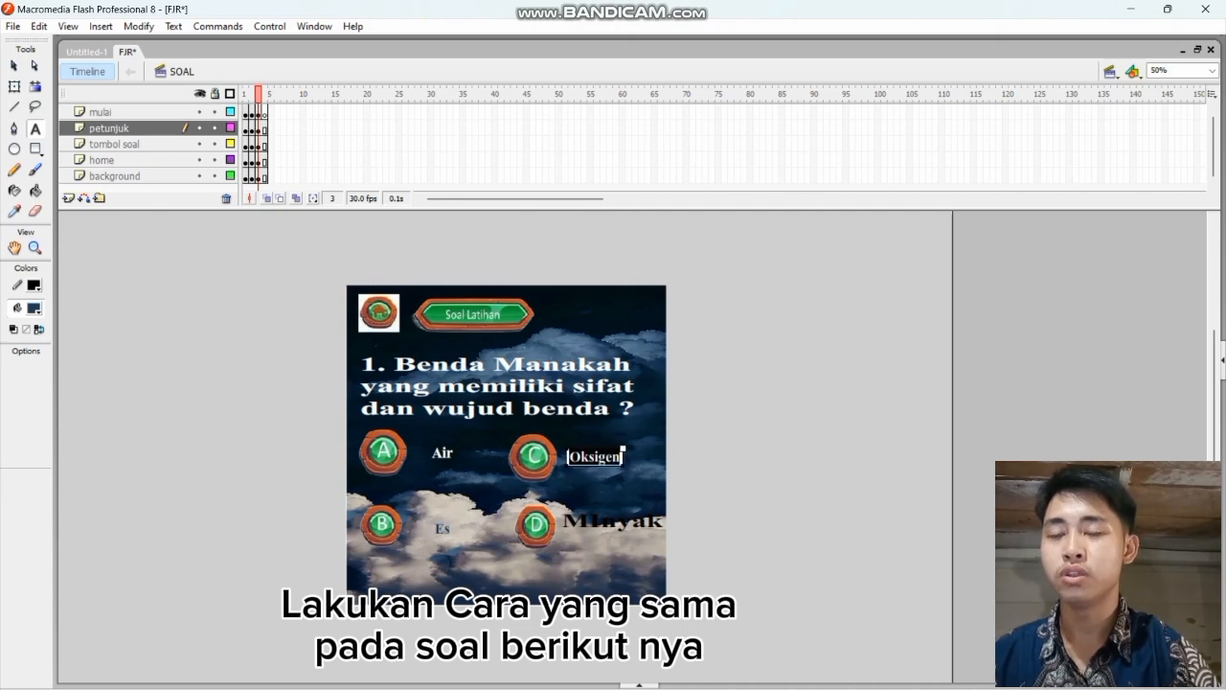
left_click(34, 307)
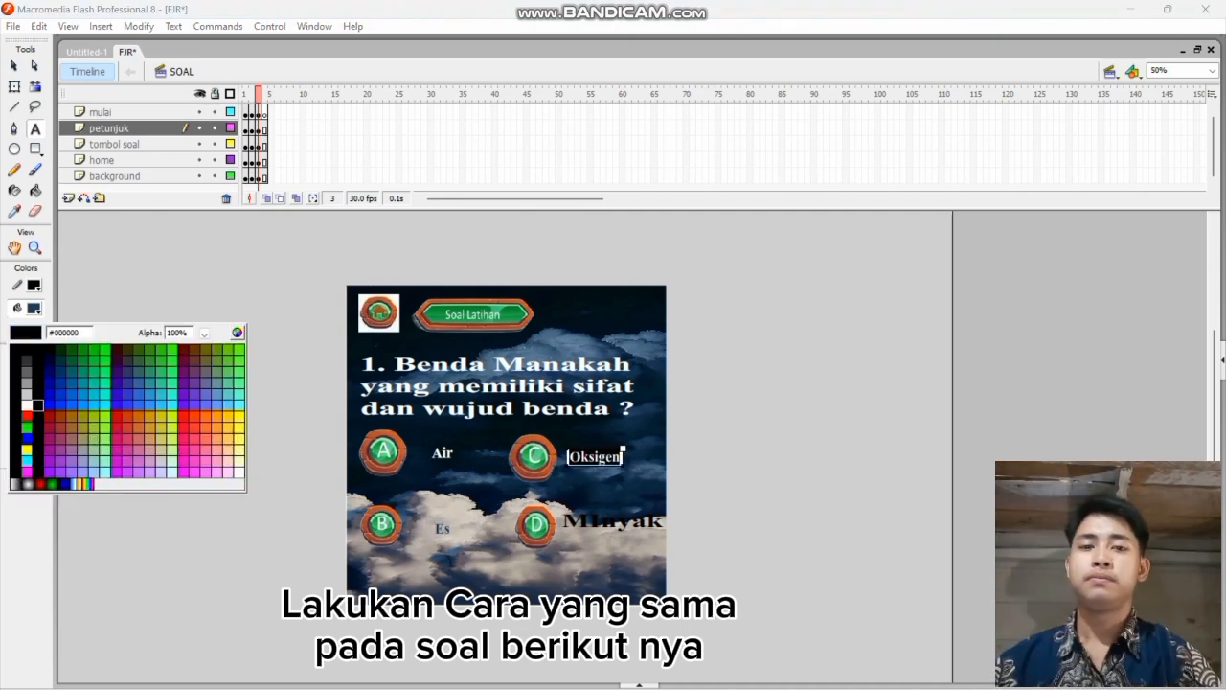
left_click(26, 405)
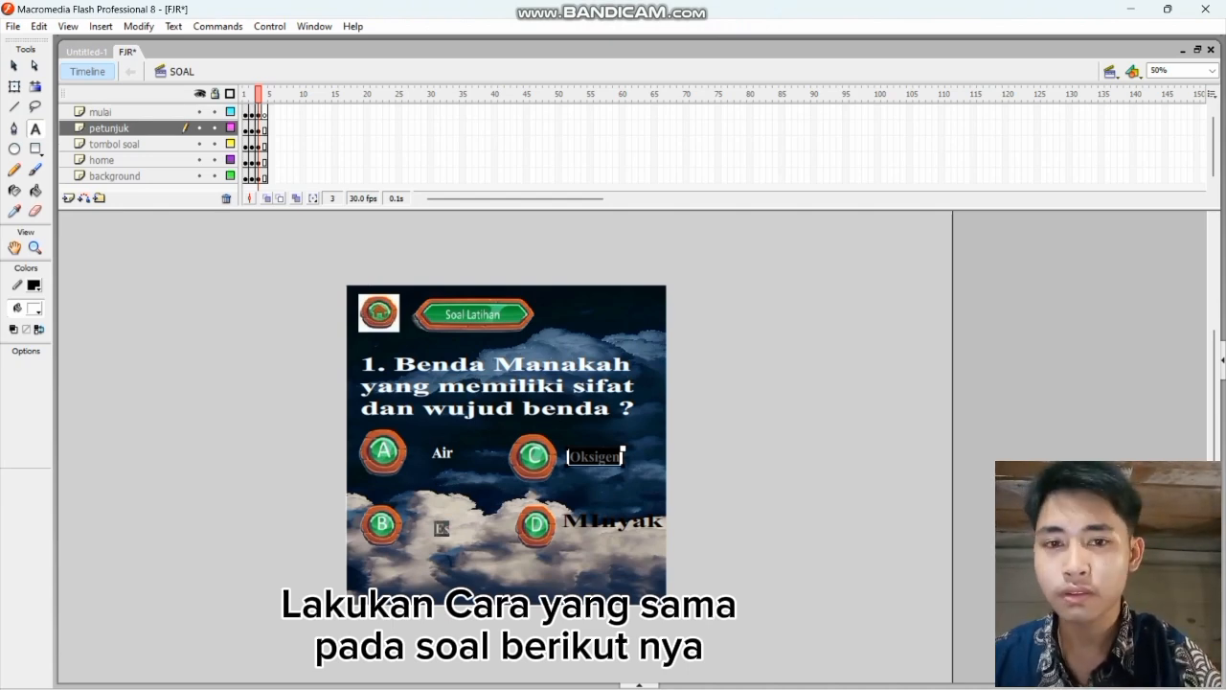
double_click(441, 527)
left_click(34, 308)
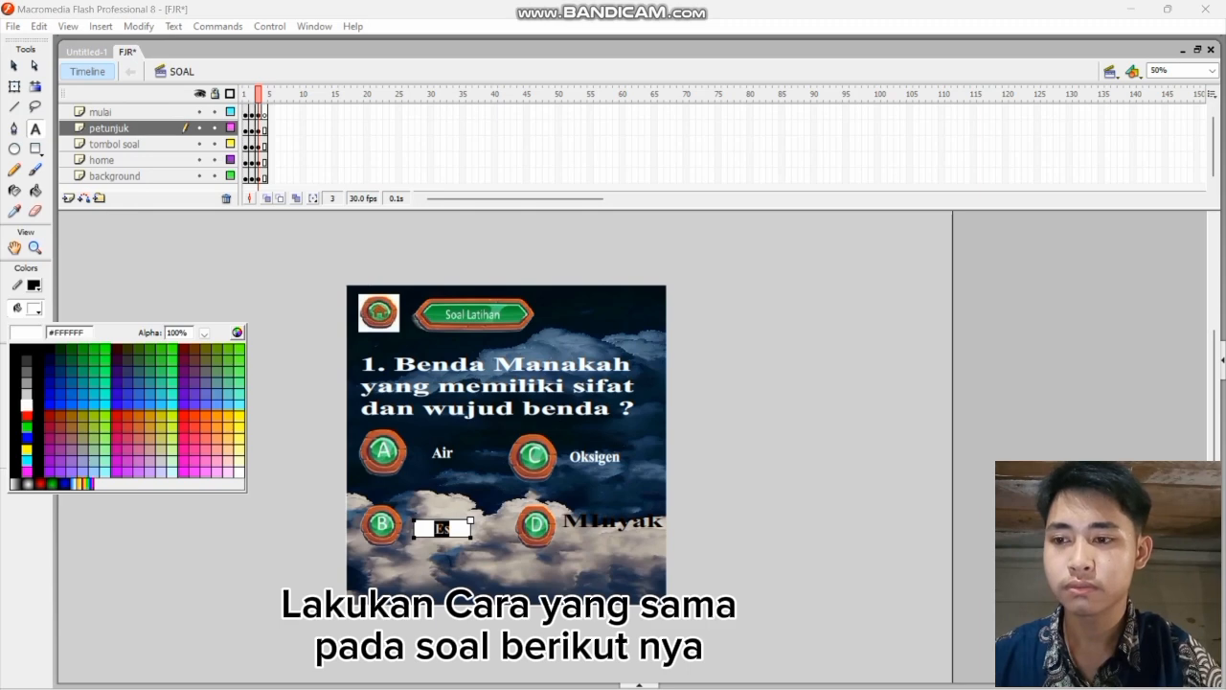
left_click(26, 404)
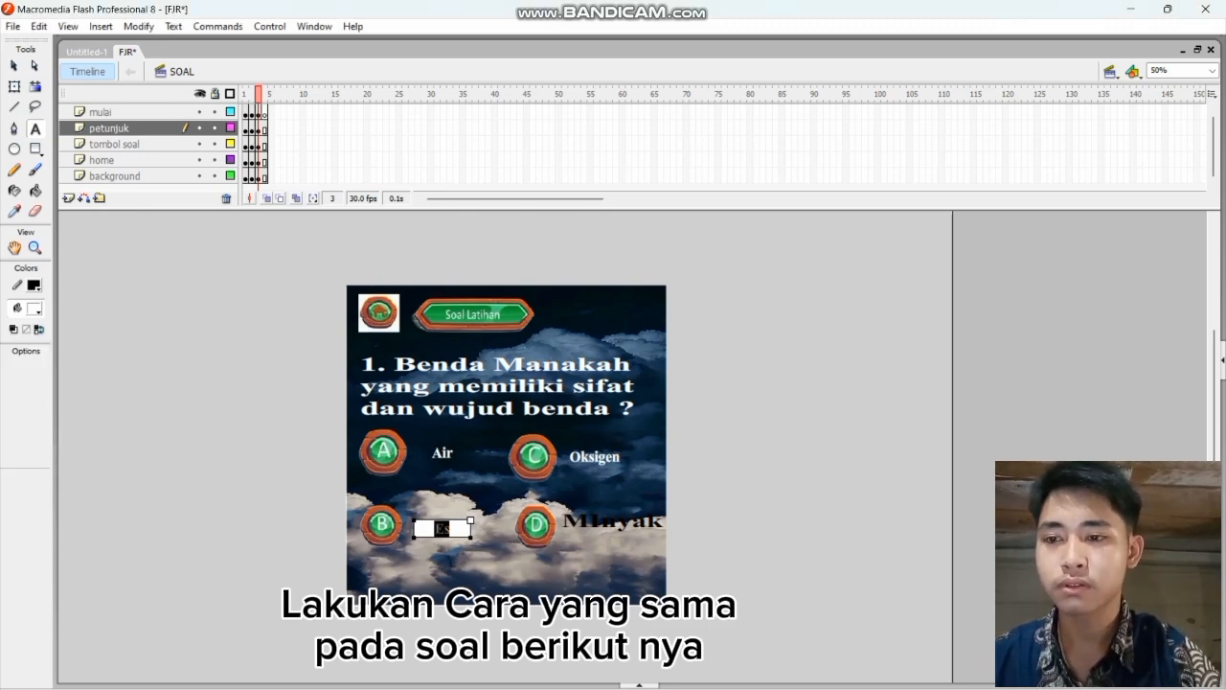
Step: Change the text colour of the MInyak answer beside option D to white
left_click_drag(662, 522, 562, 522)
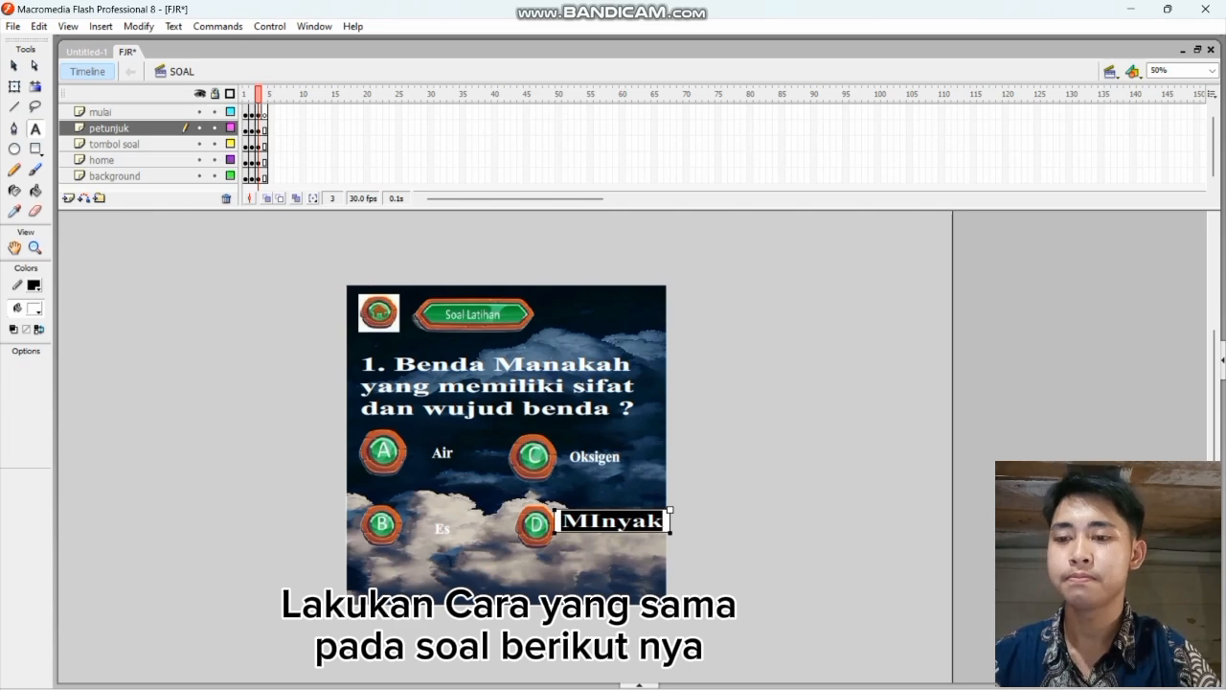
left_click(35, 308)
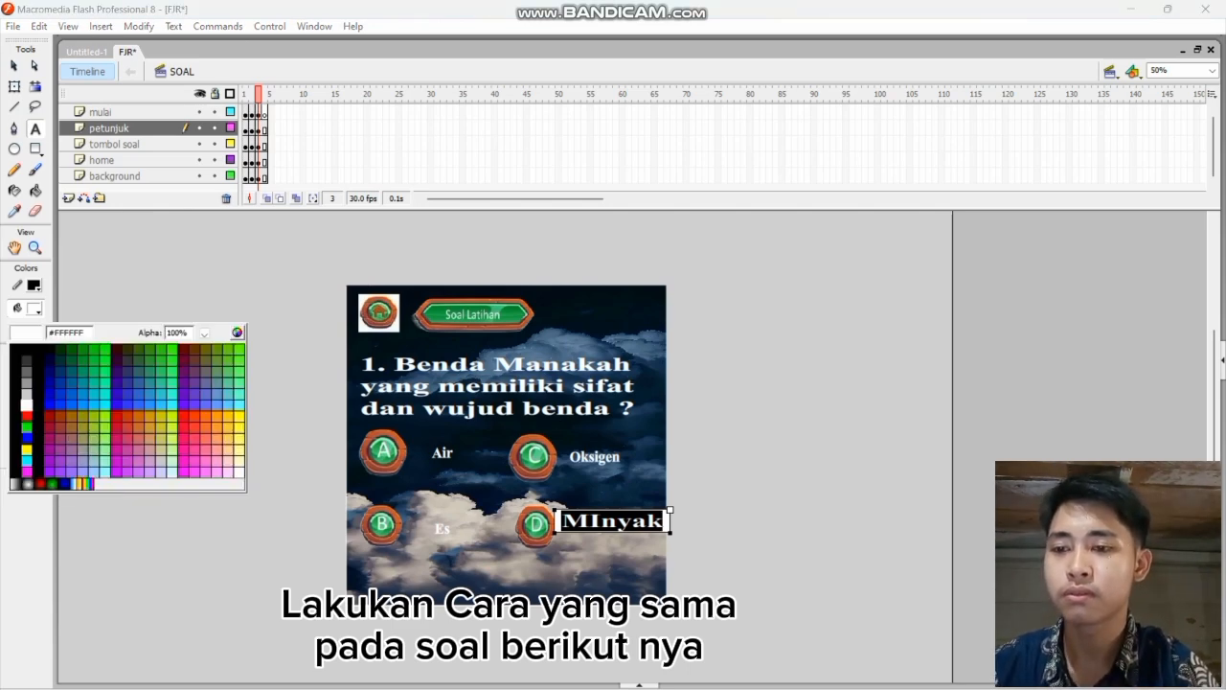
left_click(25, 398)
left_click(561, 521)
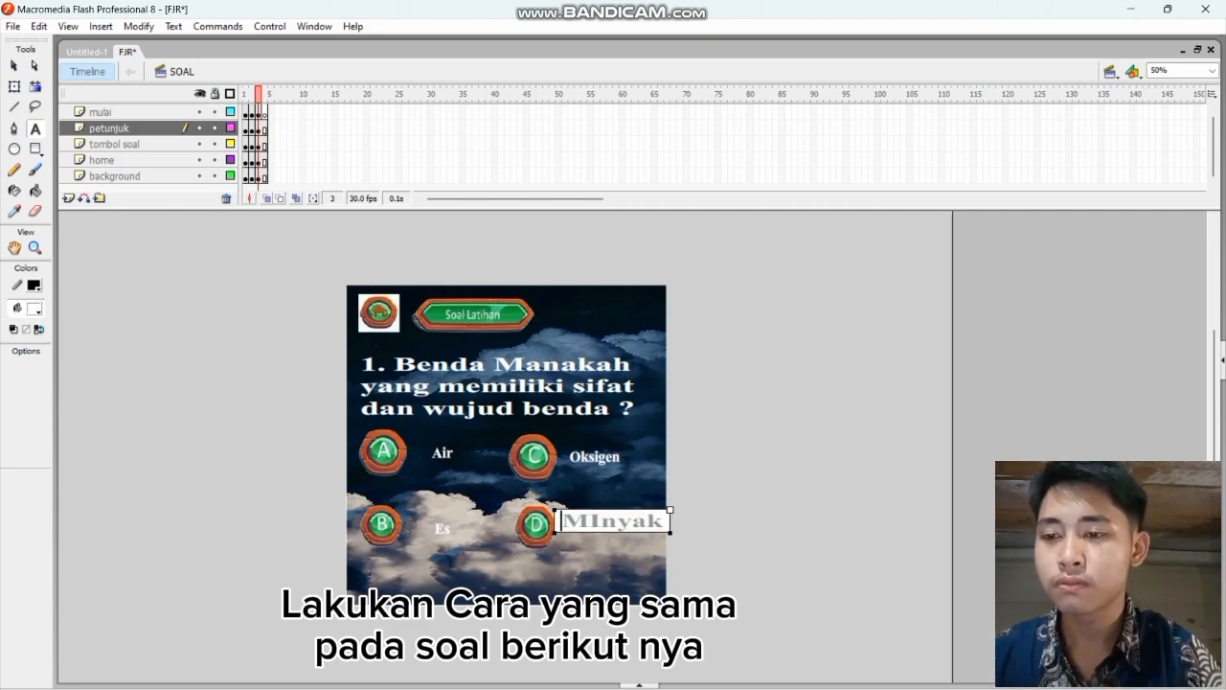
Step: Check what frame 4 holds on each layer, from mulai down to background
left_click(265, 113)
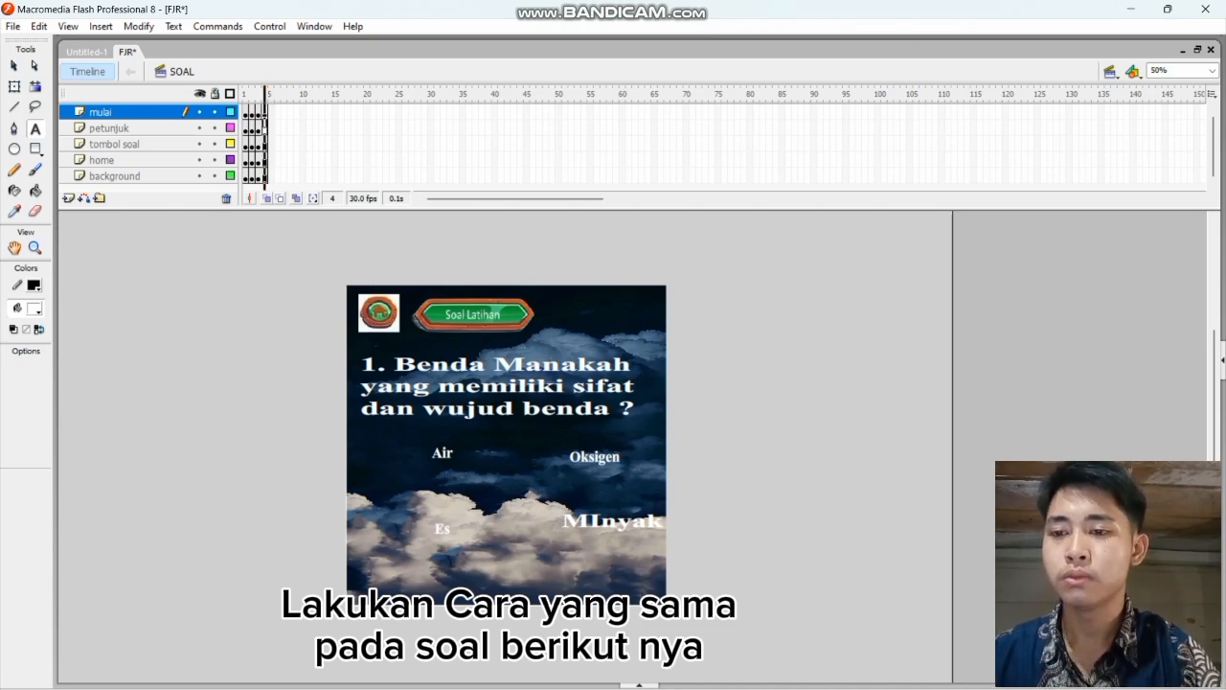
left_click(264, 129)
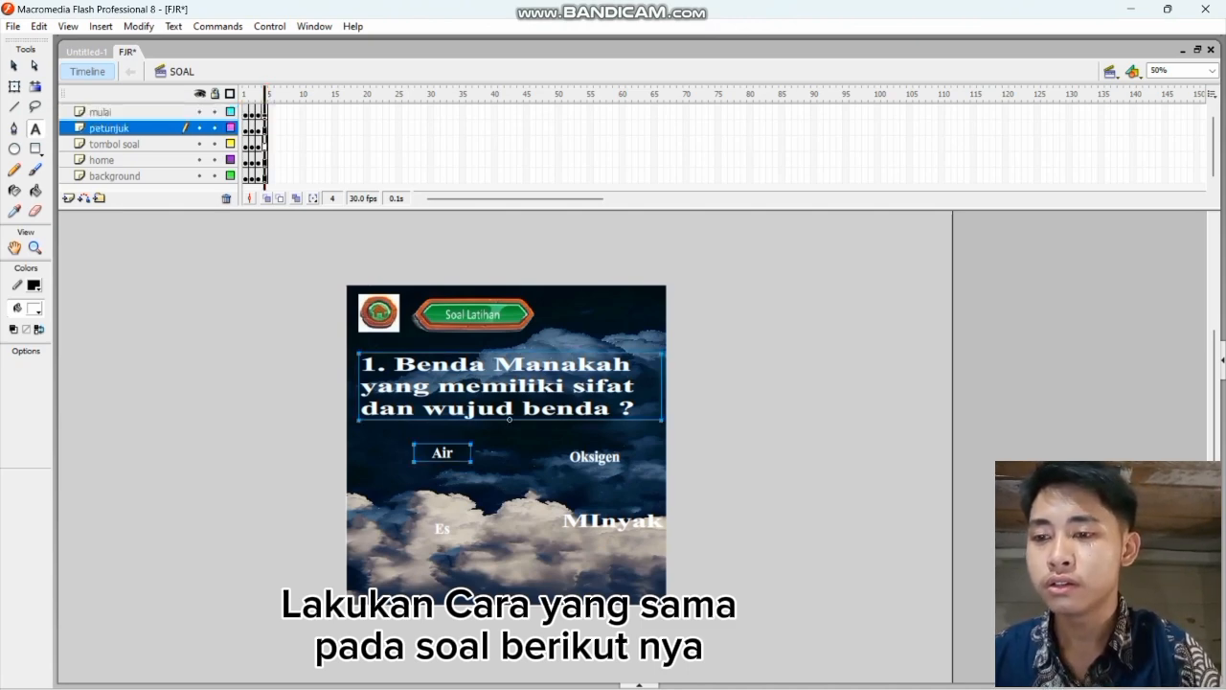
left_click(264, 144)
left_click(265, 160)
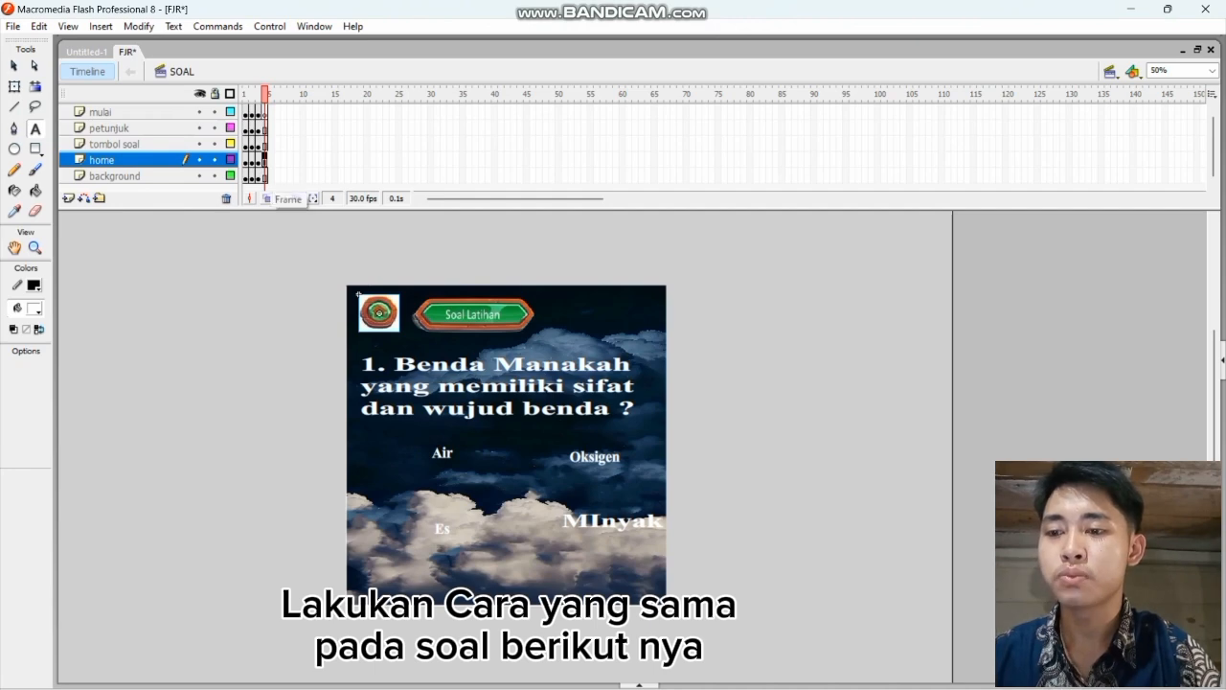
left_click(264, 176)
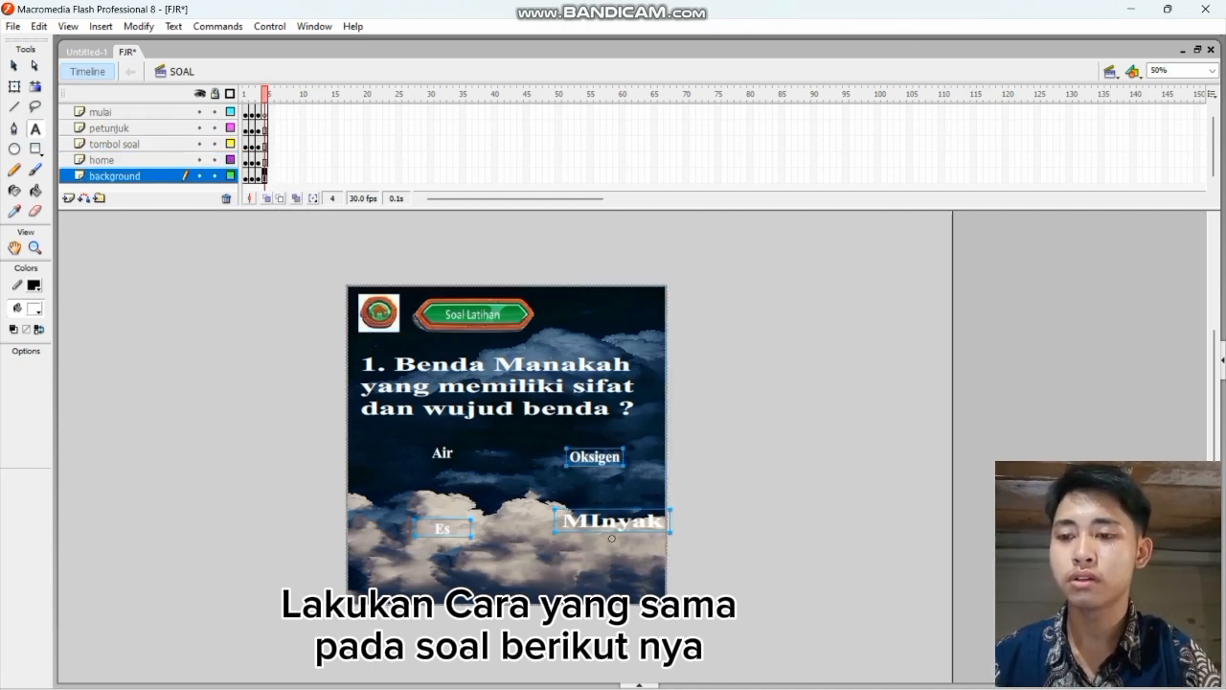
Step: Replace the question wording after the number 1 in frame 4 with "Perubahan wujud cair dan gas"
left_click_drag(634, 409, 394, 365)
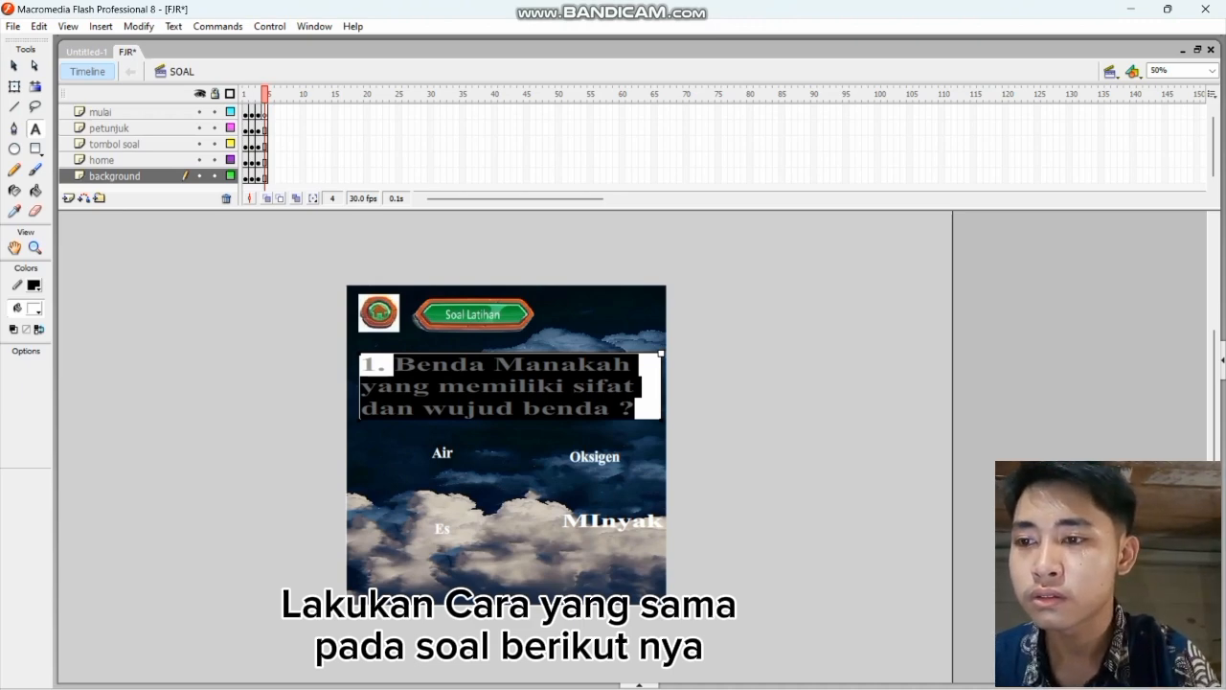
type("Perubah")
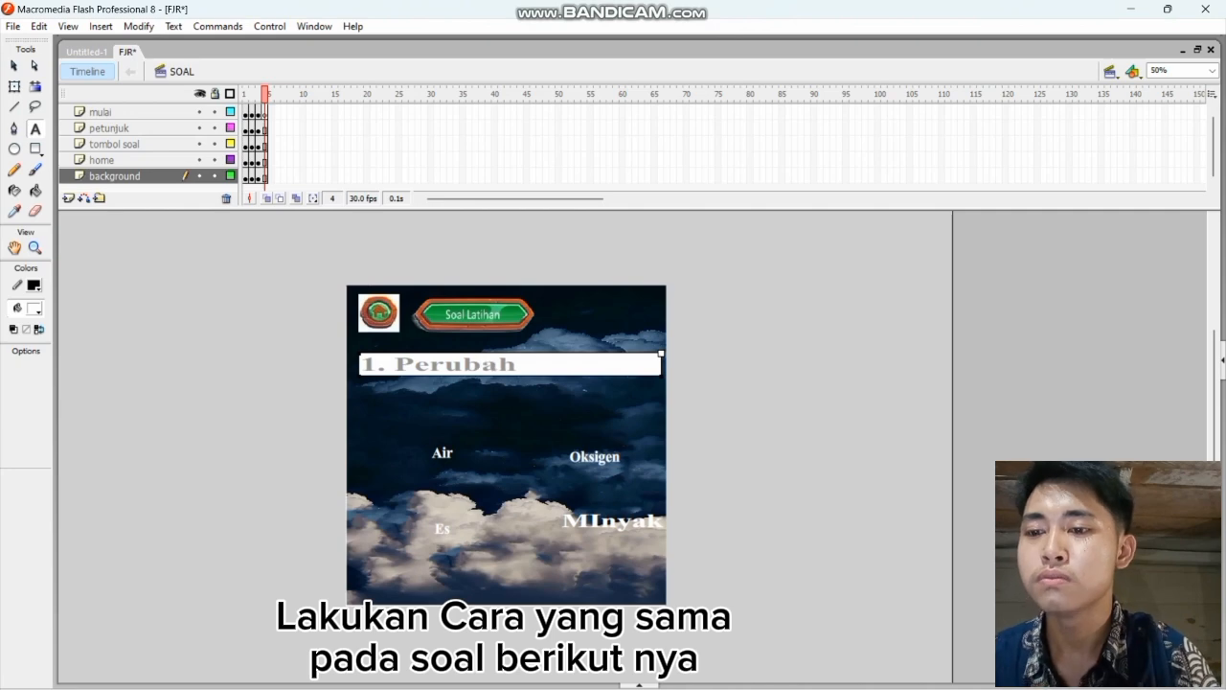
type("an w")
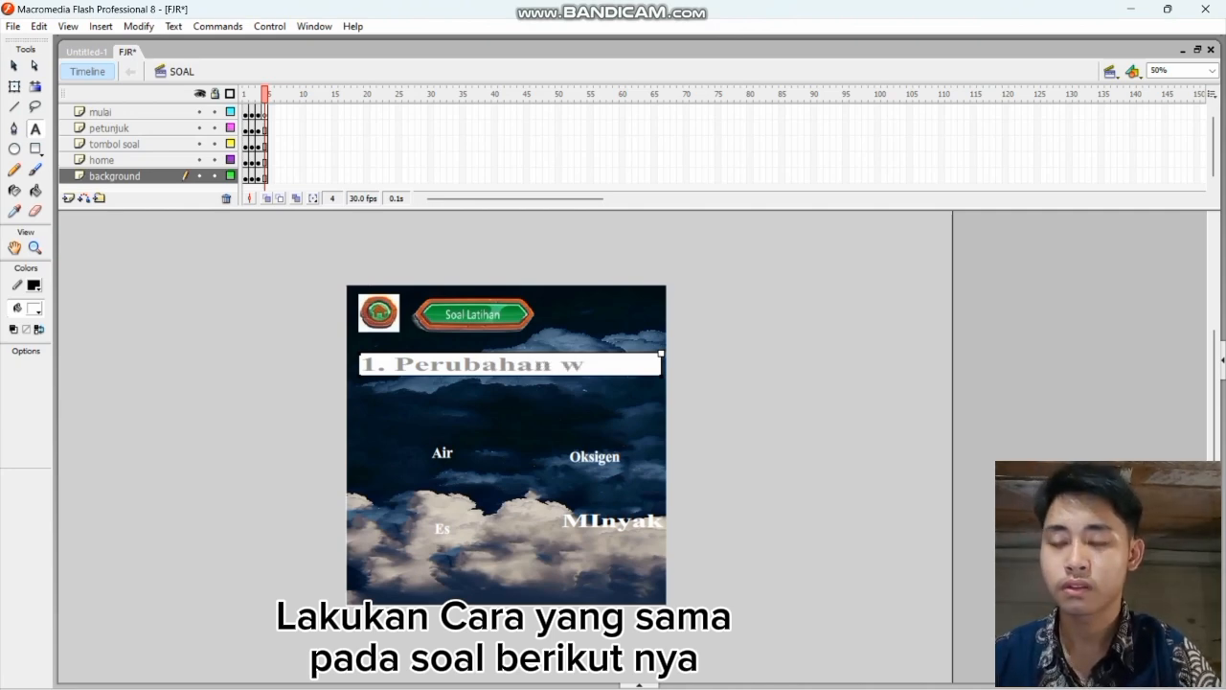
type("ujud")
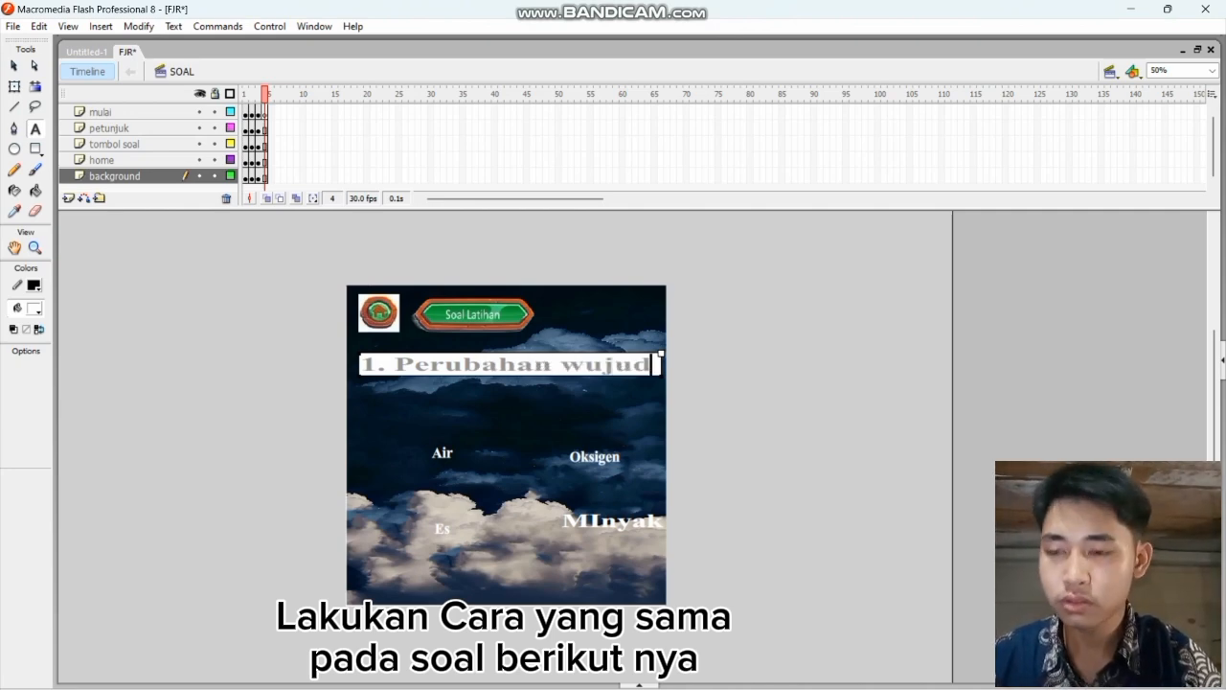
key("Return")
type("ca")
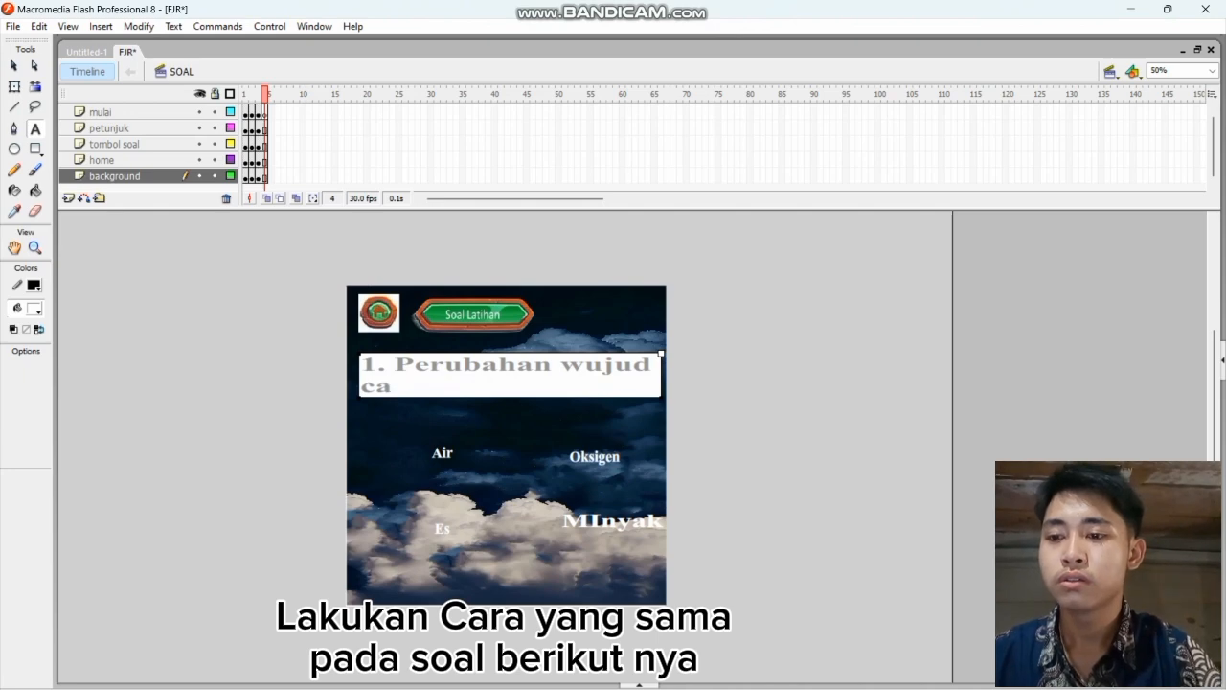
type("ir dan")
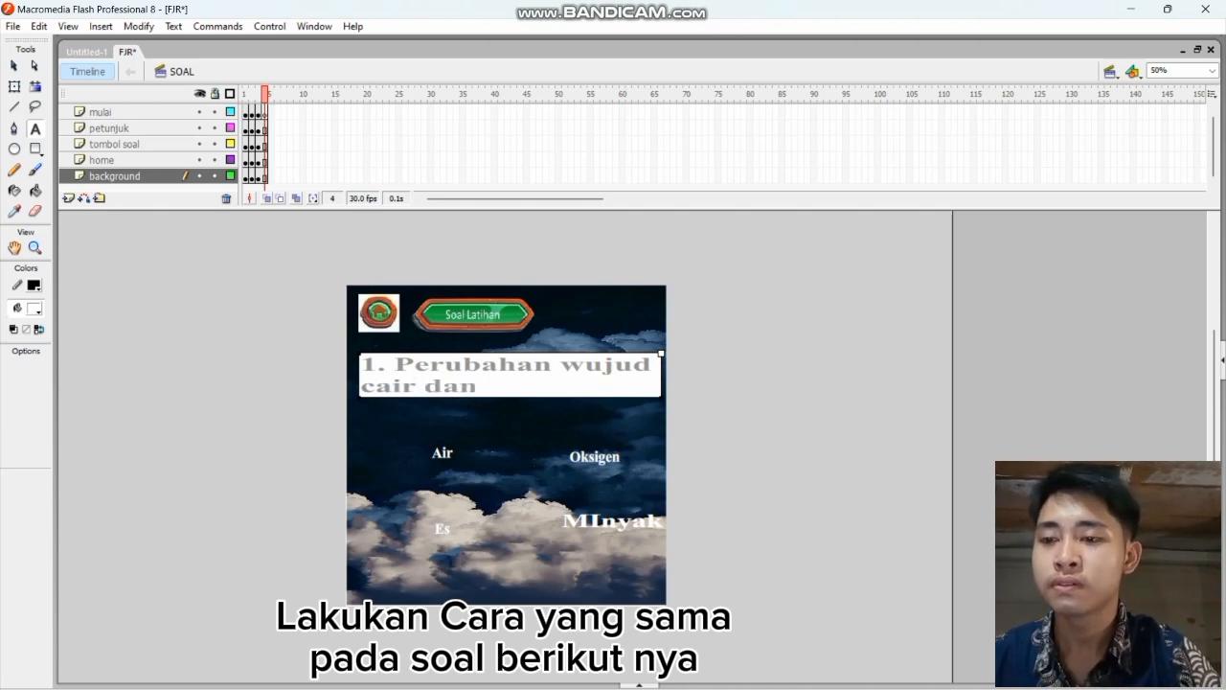
type(" gas")
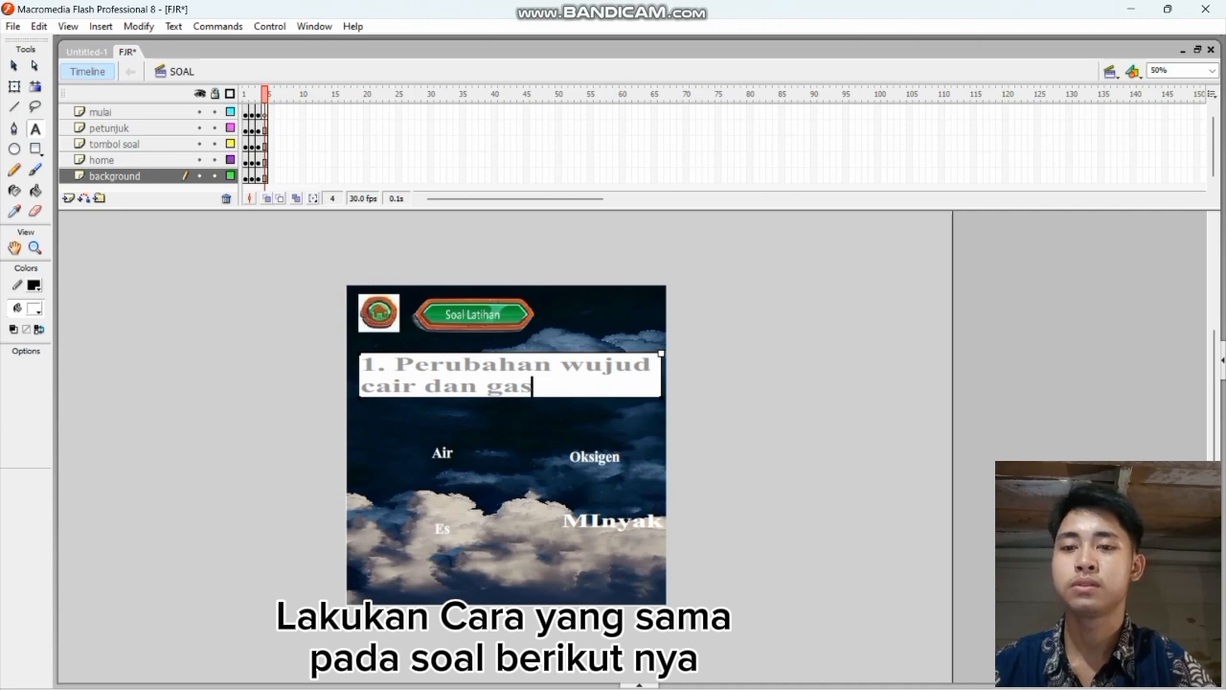
Step: Reword the end of the frame 4 question after "cair" as "ke gas di sebut"
key("BackSpace")
key("BackSpace")
key("BackSpace")
key("BackSpace")
key("BackSpace")
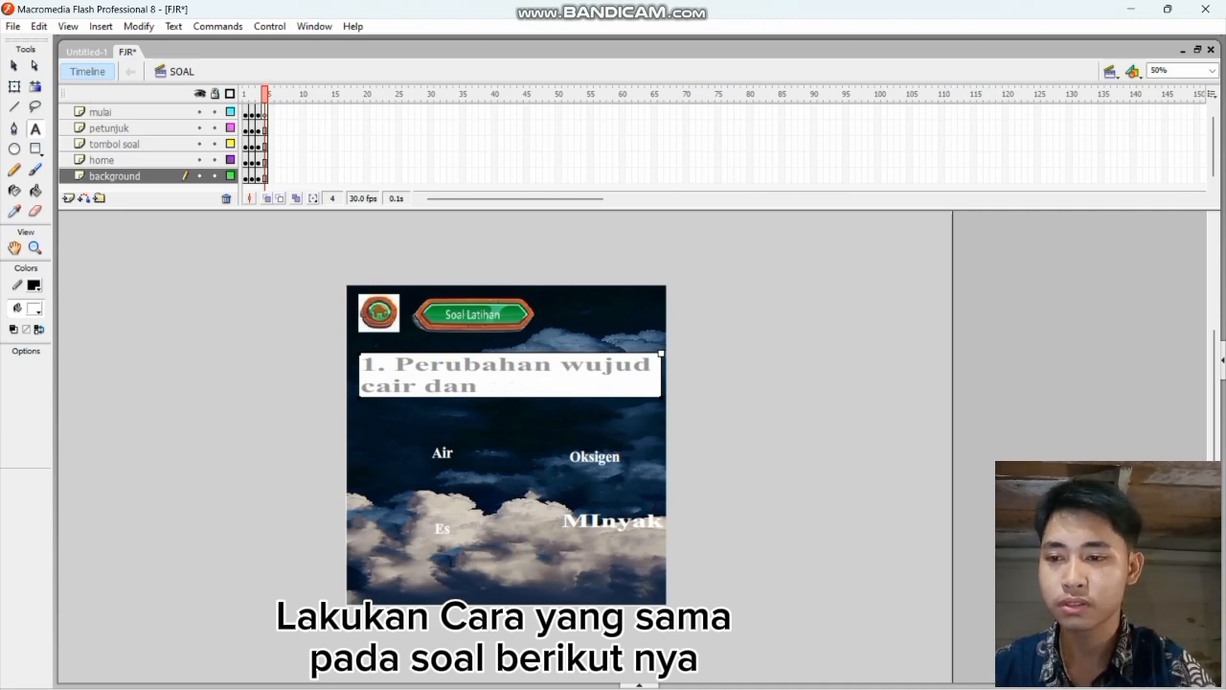
key("BackSpace")
key("BackSpace")
key("BackSpace")
type("ke")
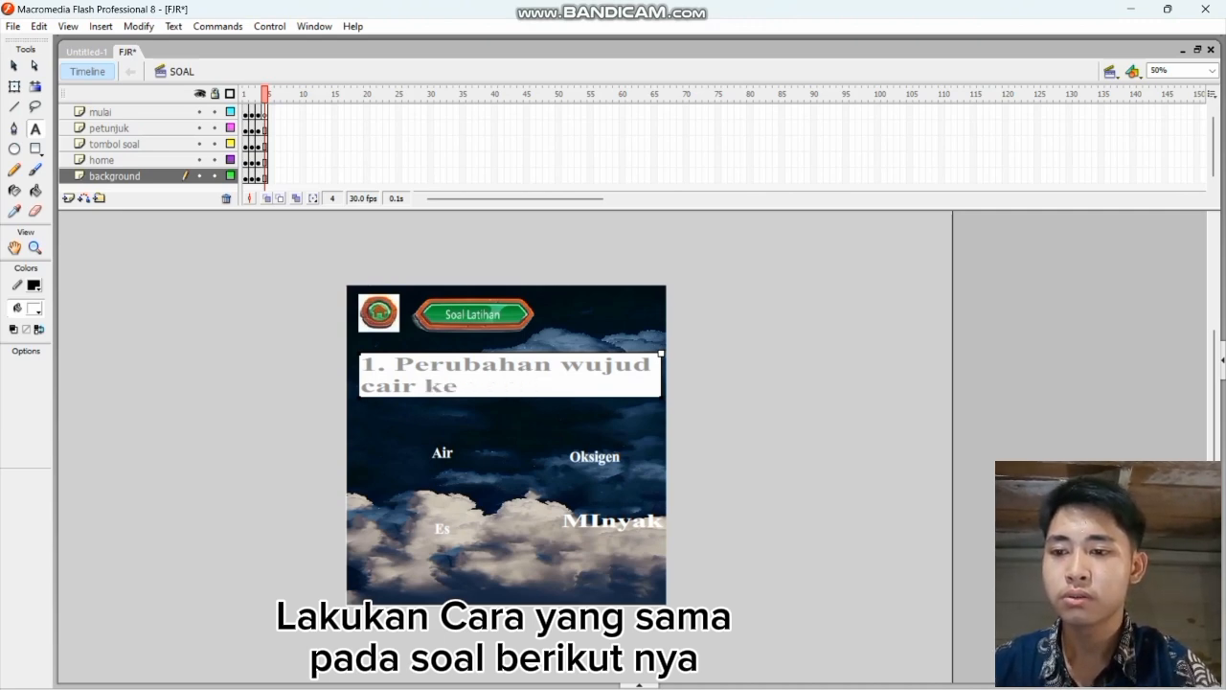
type(" gas di sebut")
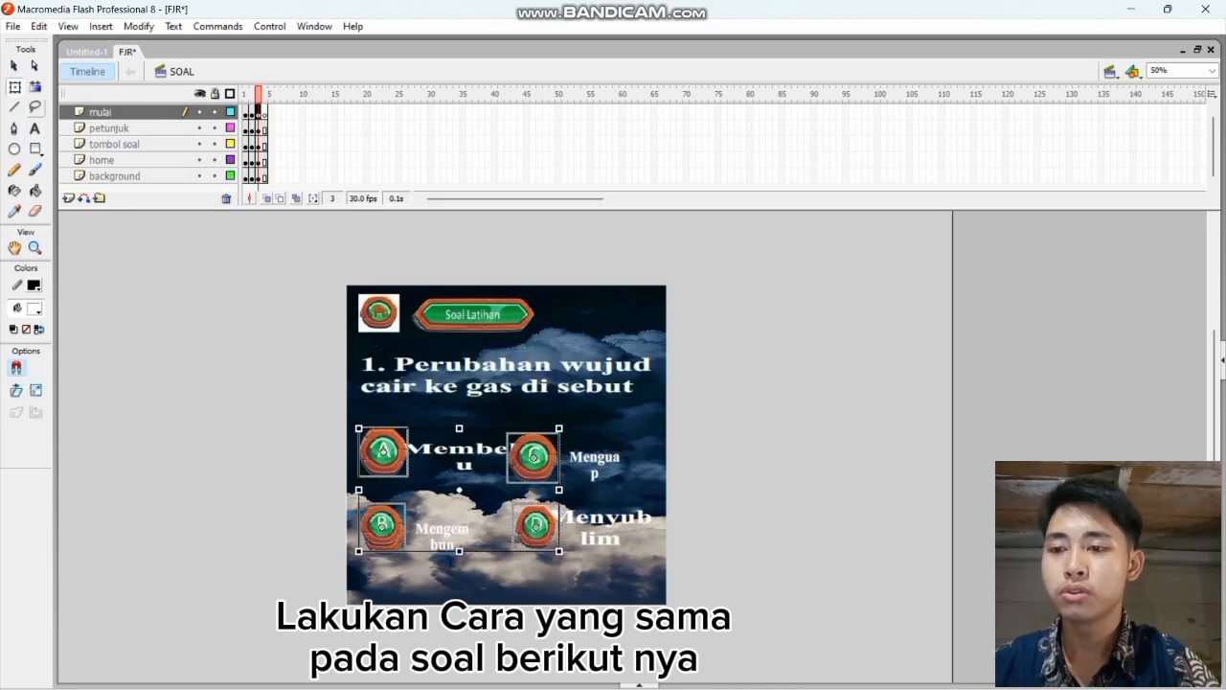
Step: Insert keyframes at frame 5 on the mulai, petunjuk, tombol soal, home and background layers
left_click(270, 112)
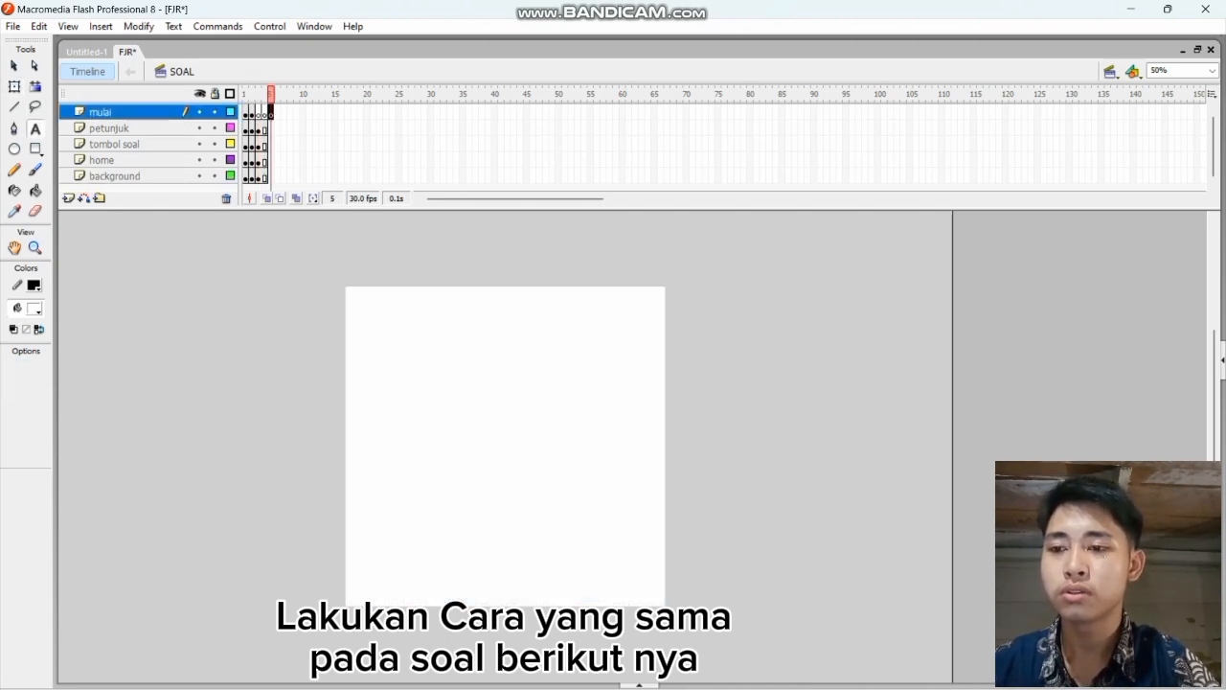
right_click(271, 126)
left_click(333, 201)
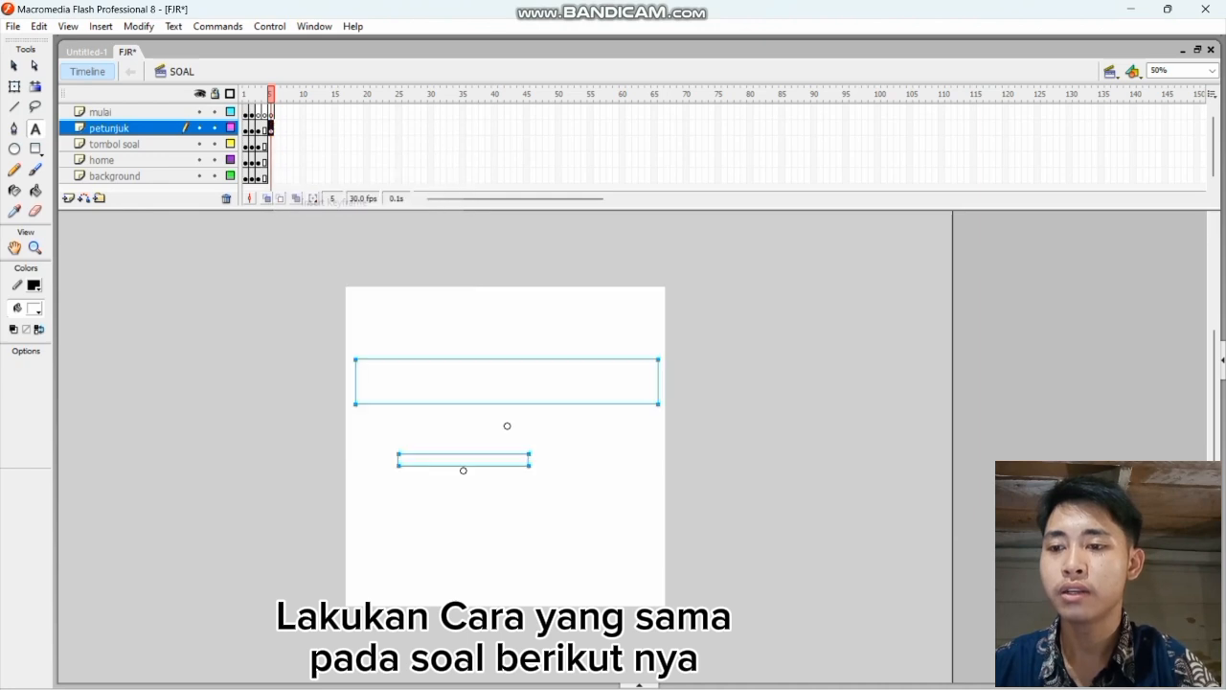
right_click(271, 144)
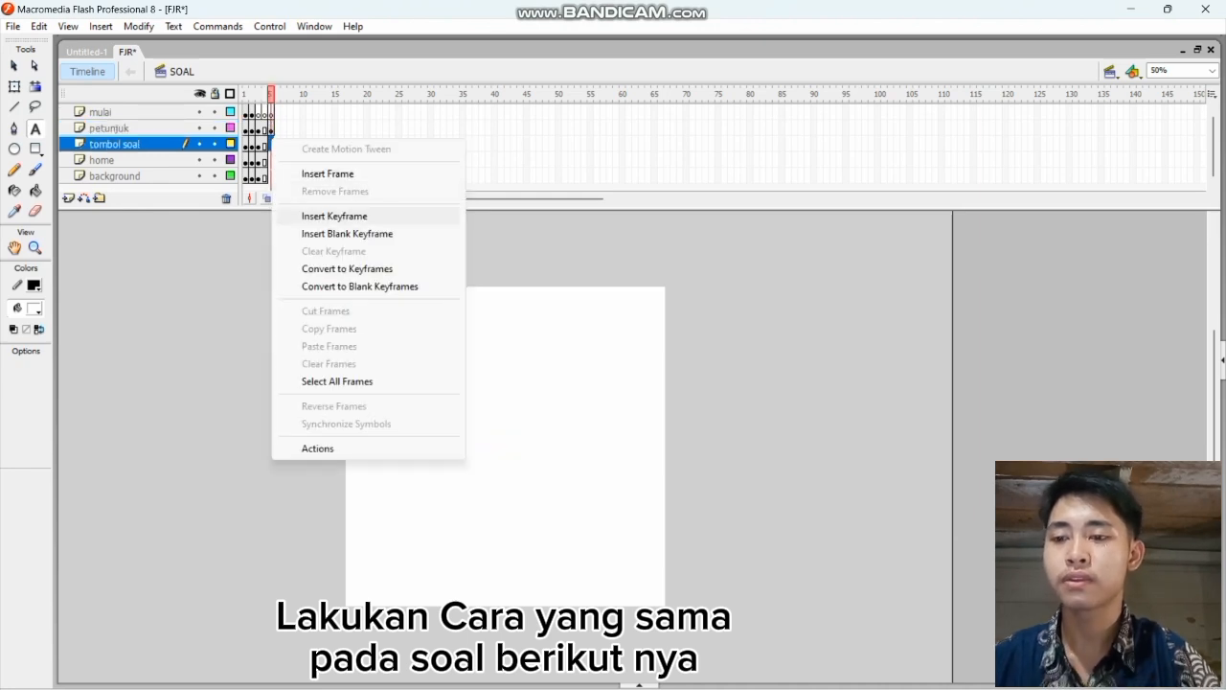
left_click(350, 214)
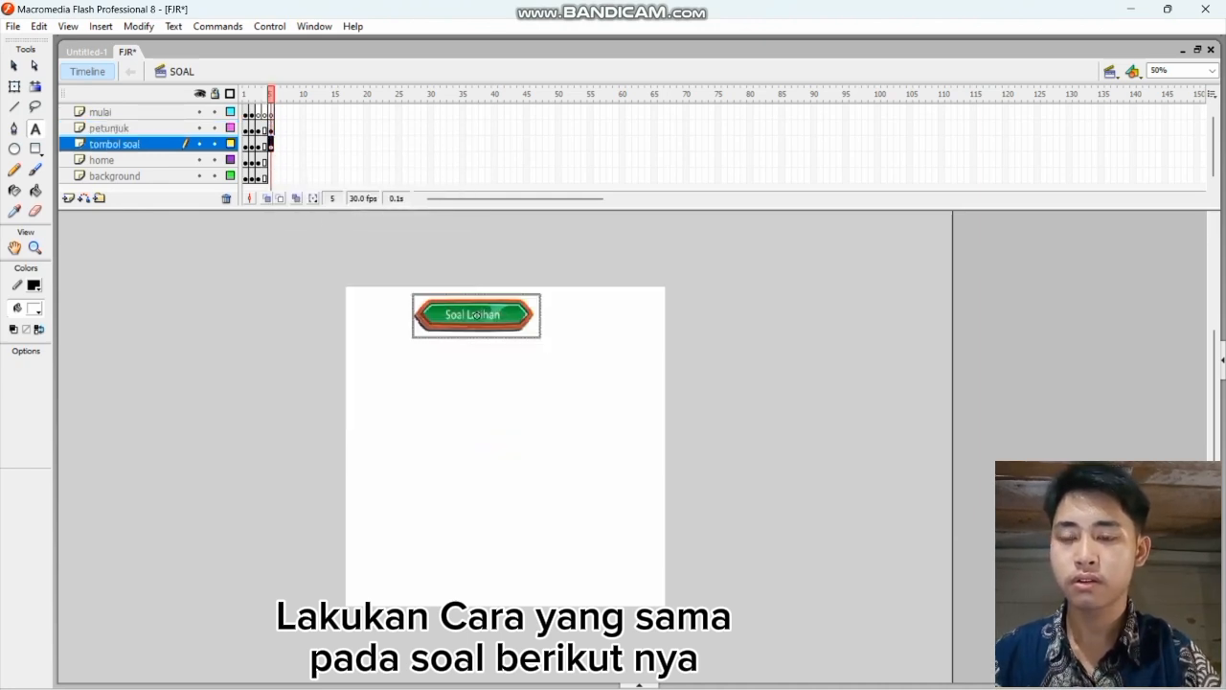
left_click(271, 160)
right_click(271, 160)
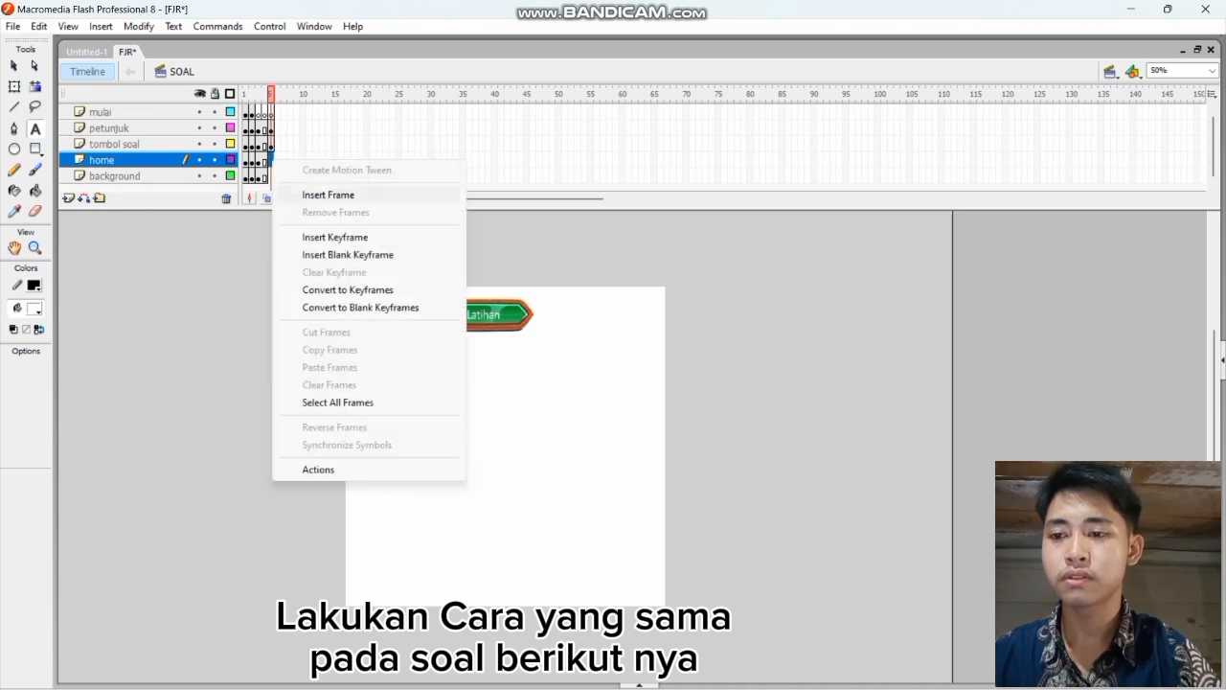
left_click(334, 237)
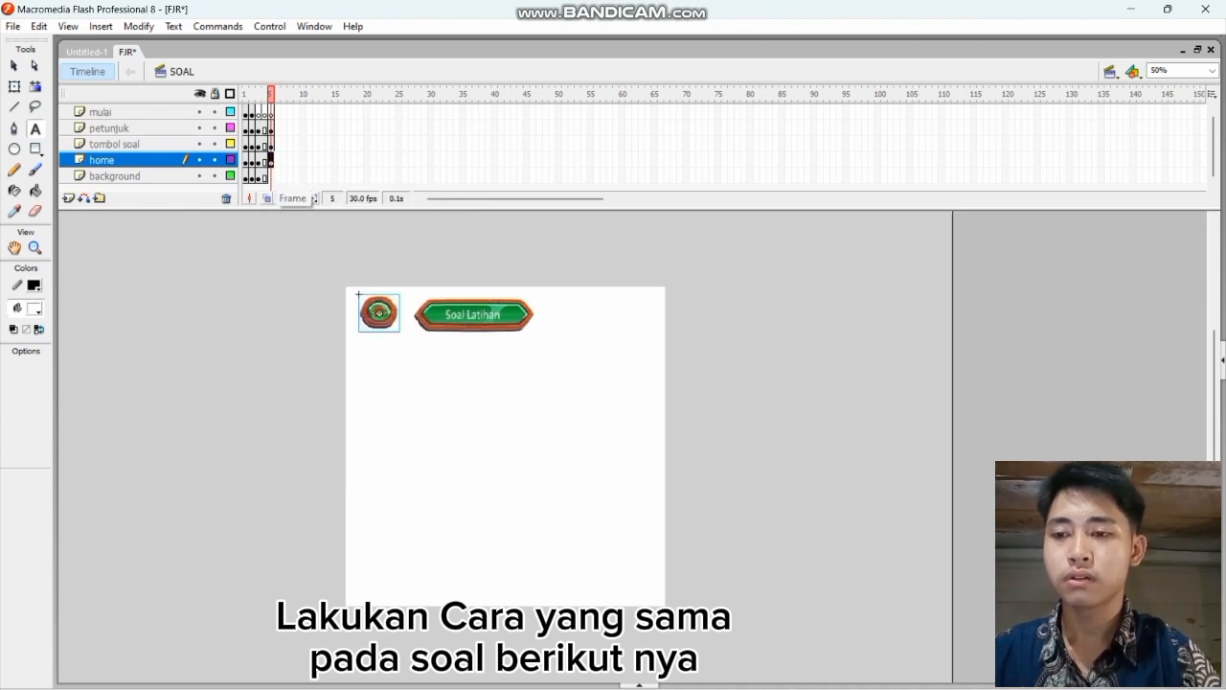
left_click(271, 176)
right_click(271, 176)
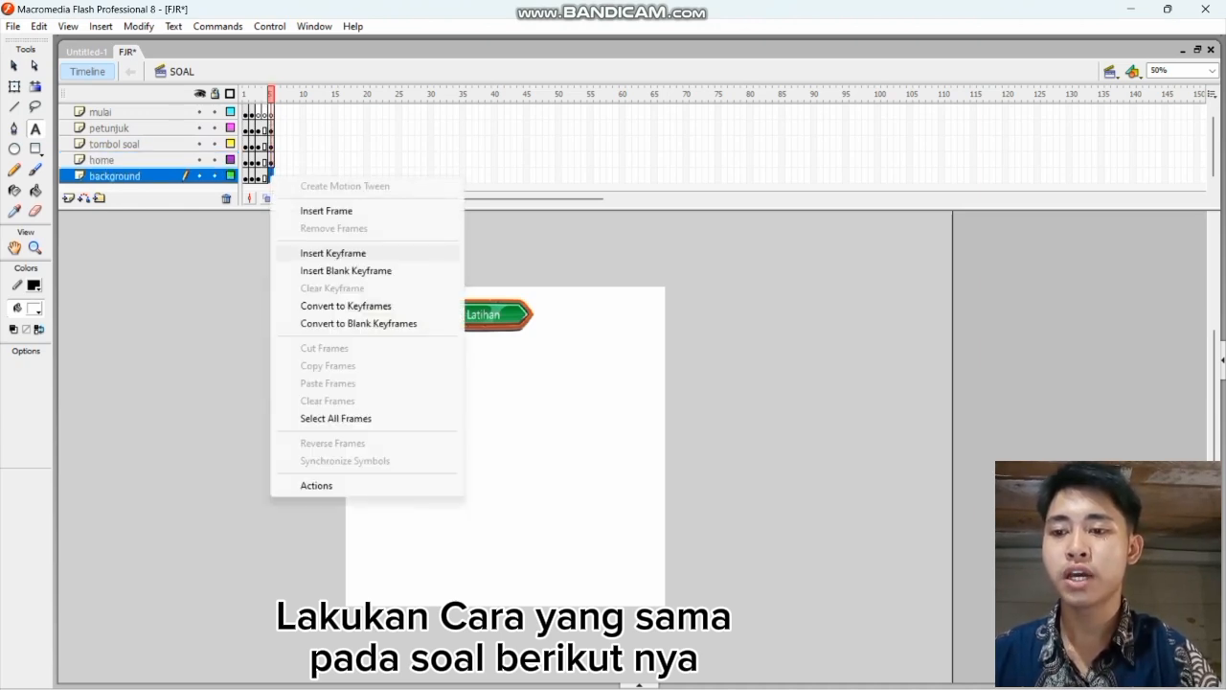
left_click(332, 253)
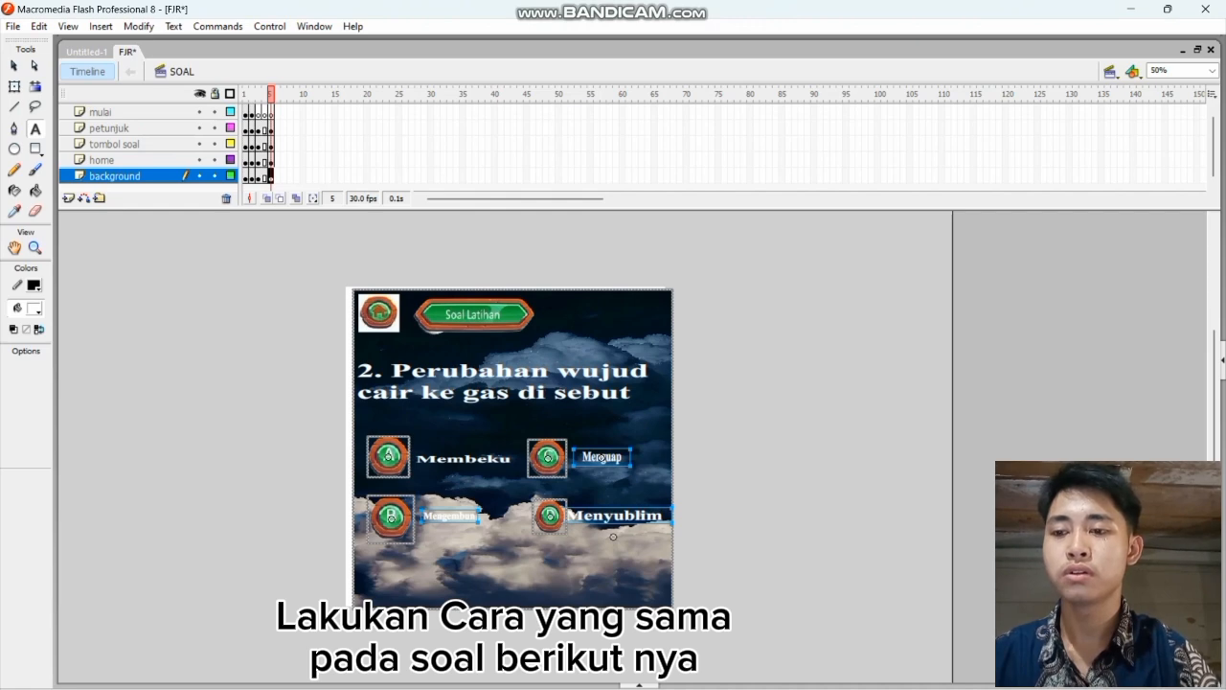
Step: Rewrite the question in frame 5 so it starts "3. Wujud benda pada partikelnya"
type("d ")
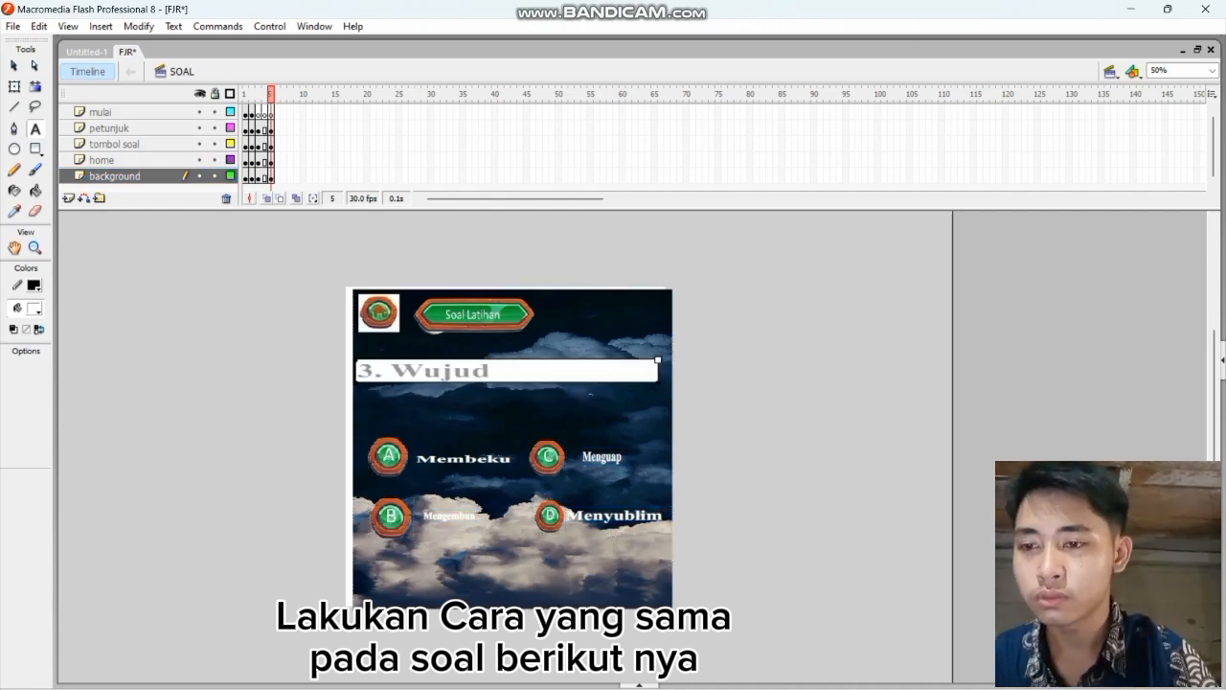
type("Ben")
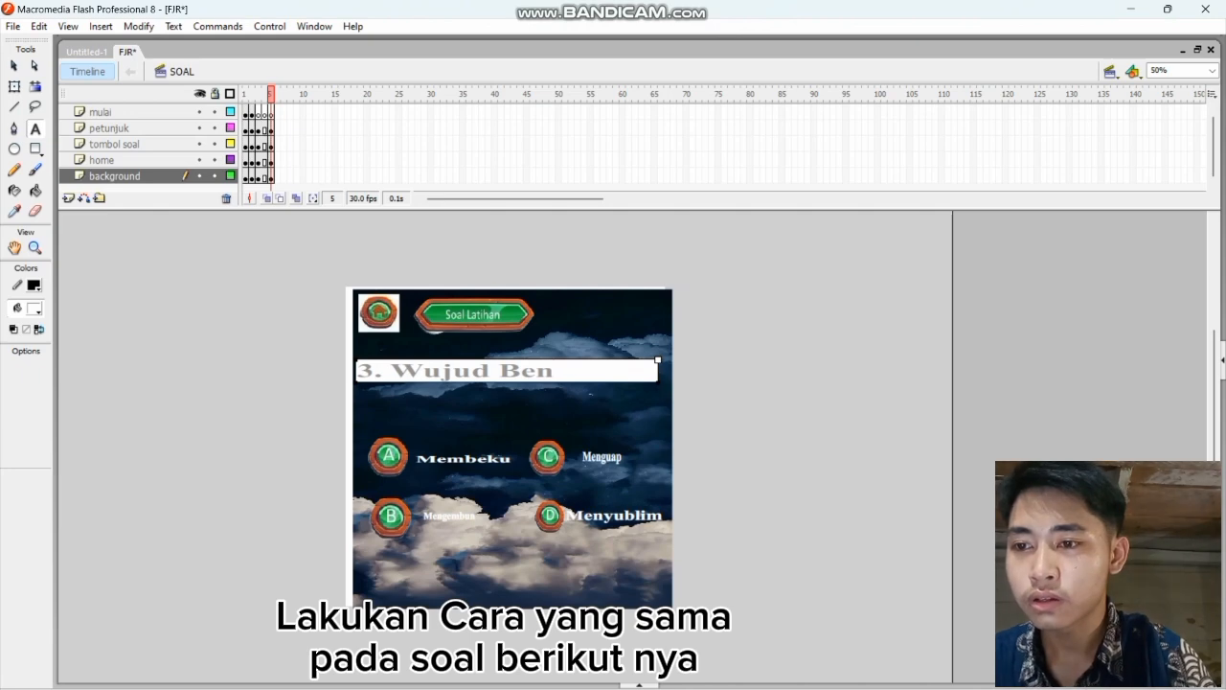
key("BackSpace")
key("BackSpace")
key("BackSpace")
type("benda")
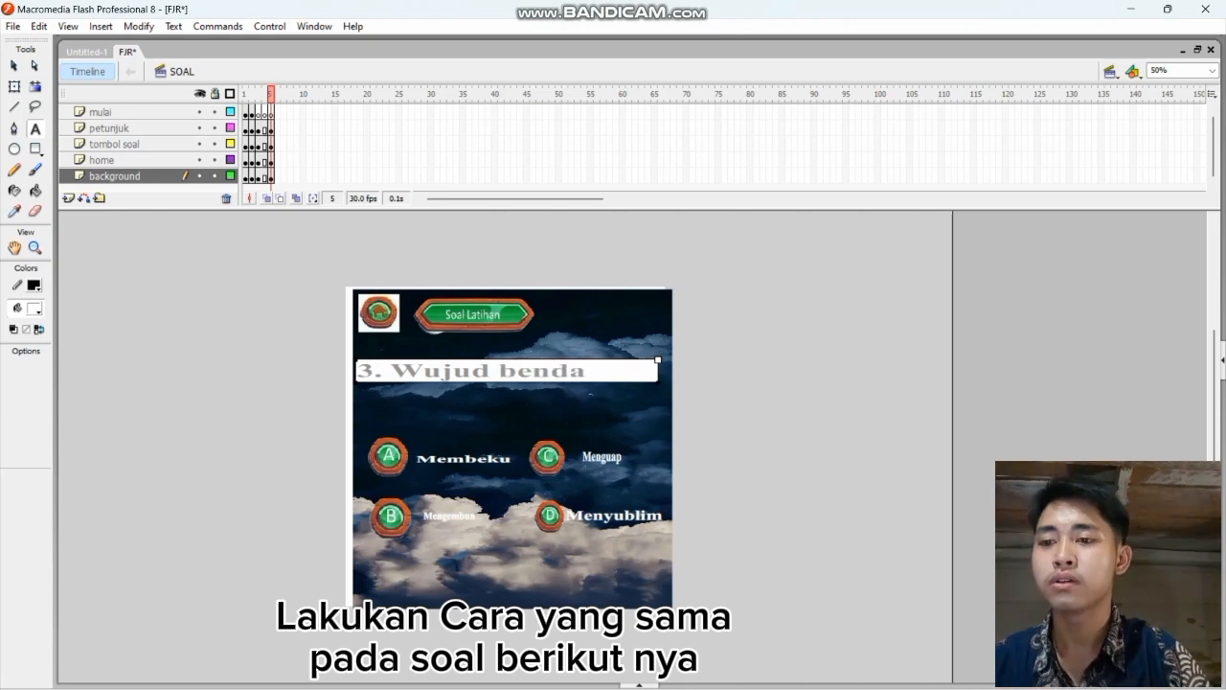
type(" pada")
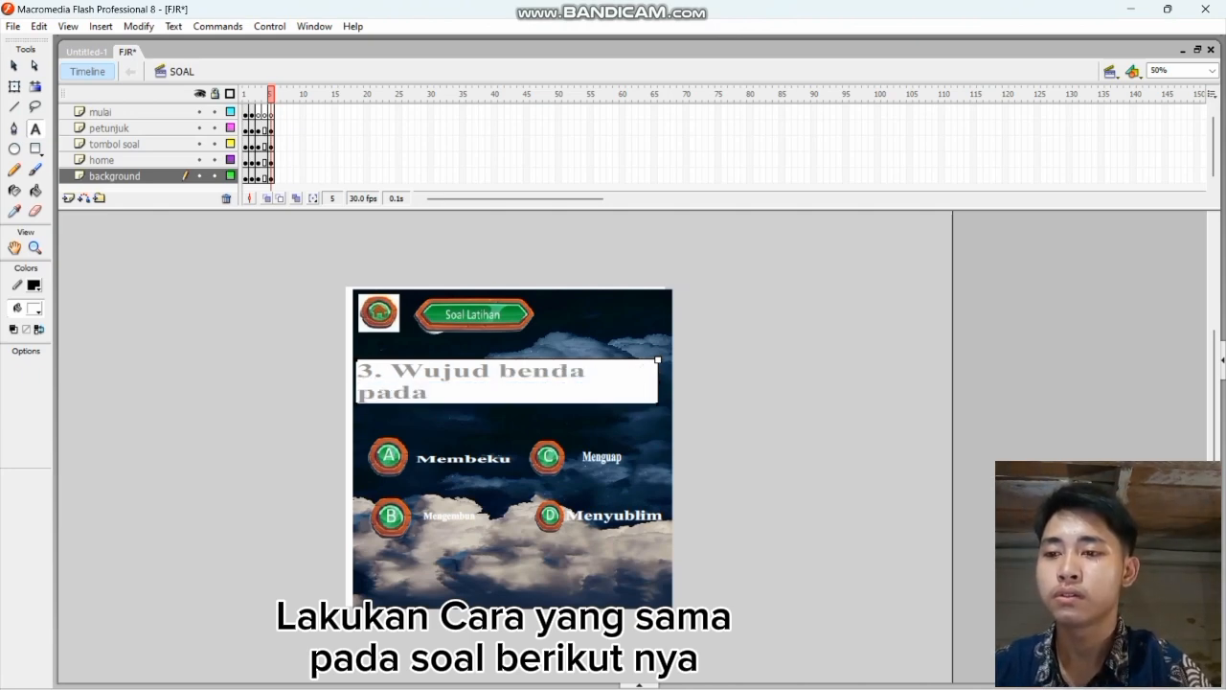
type(" partikelnya")
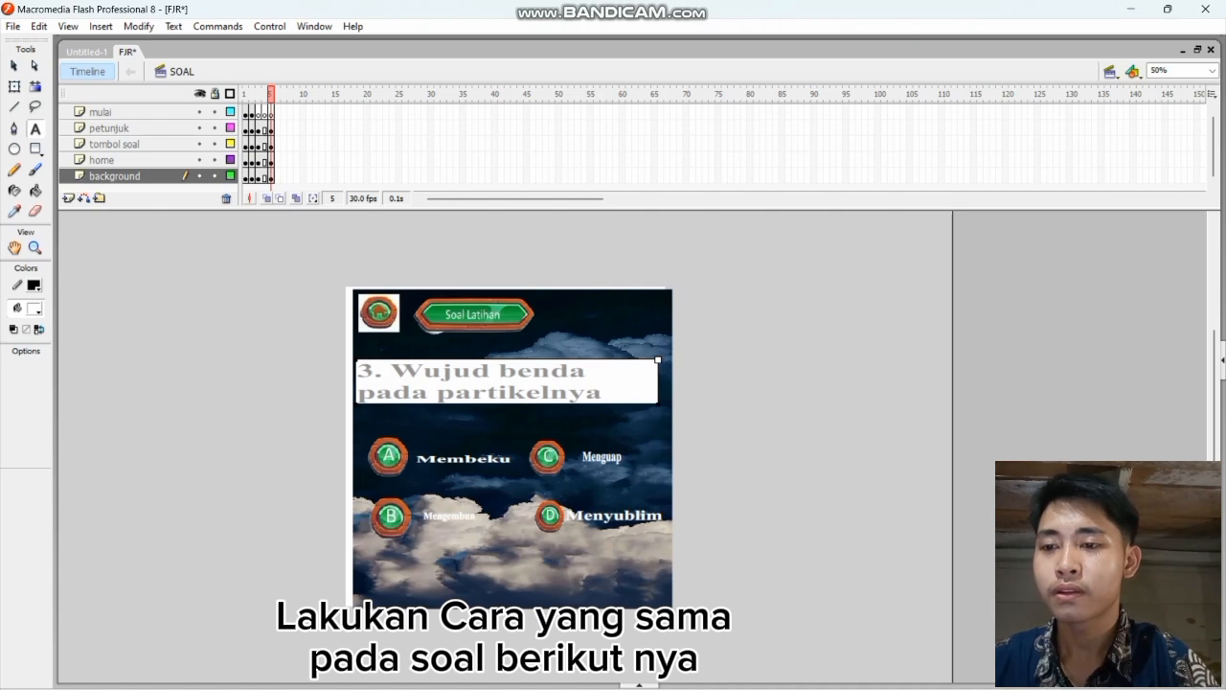
Step: Complete the frame 5 question after "partikelnya" with "bergerak bebas dan berjatuhan satu sama lain adalah"
type("berger")
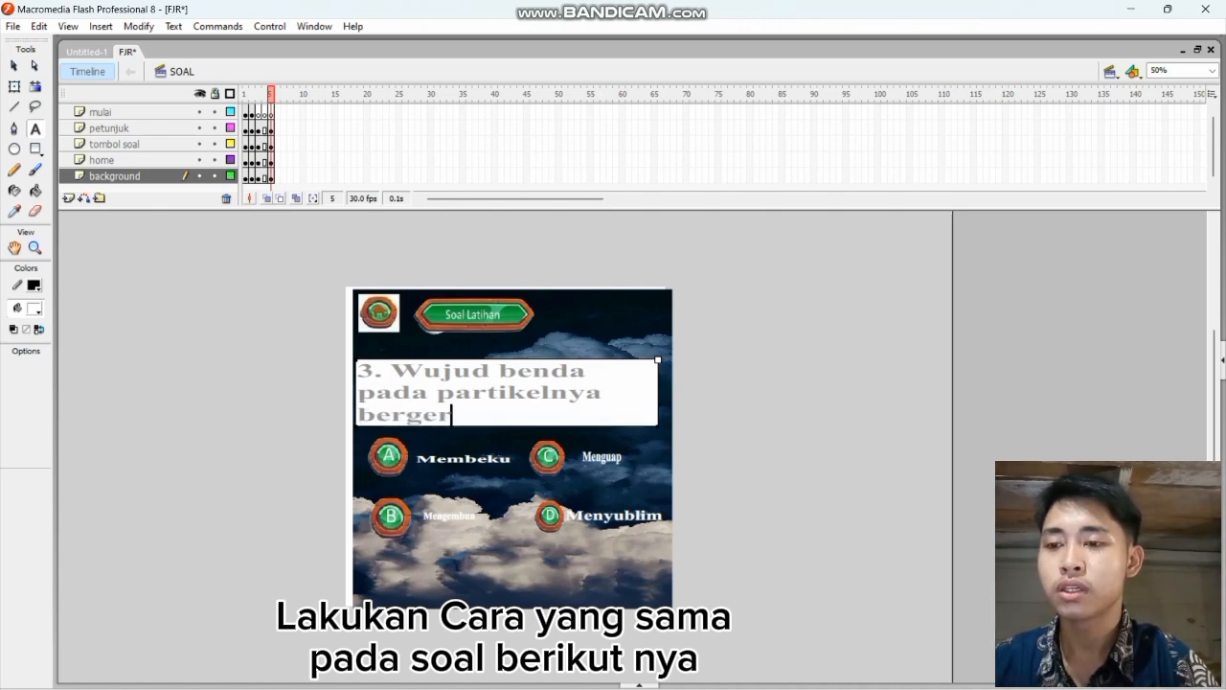
type("ak bebas ")
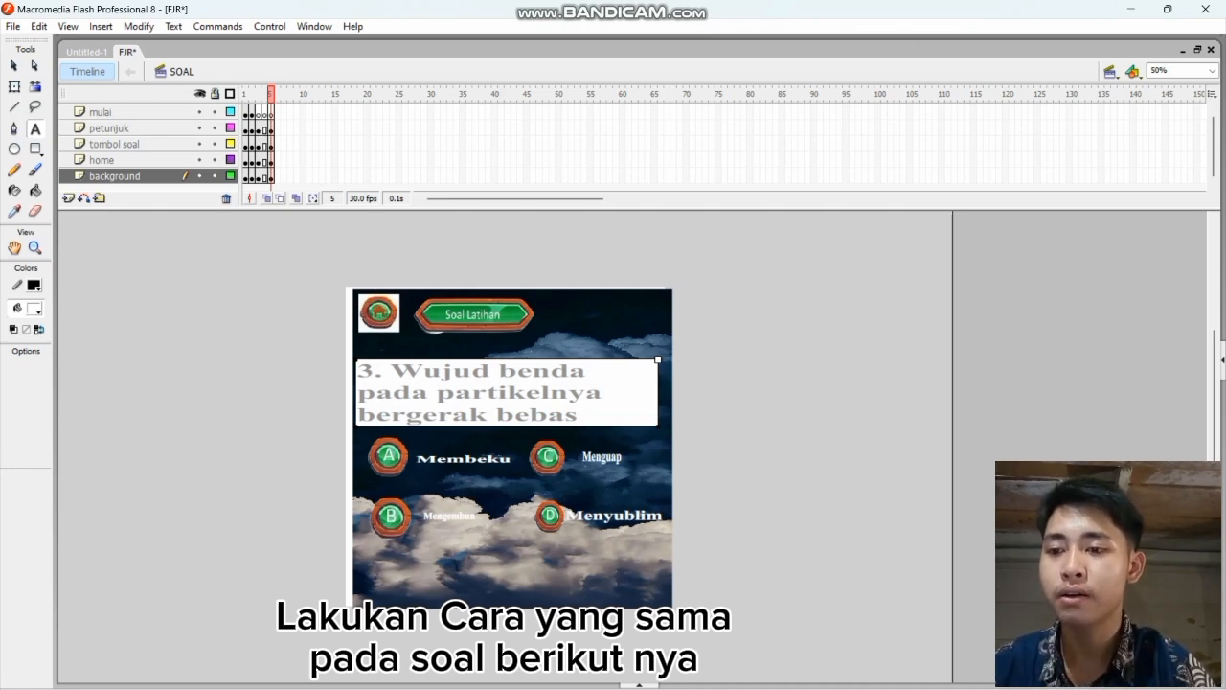
type("dan ")
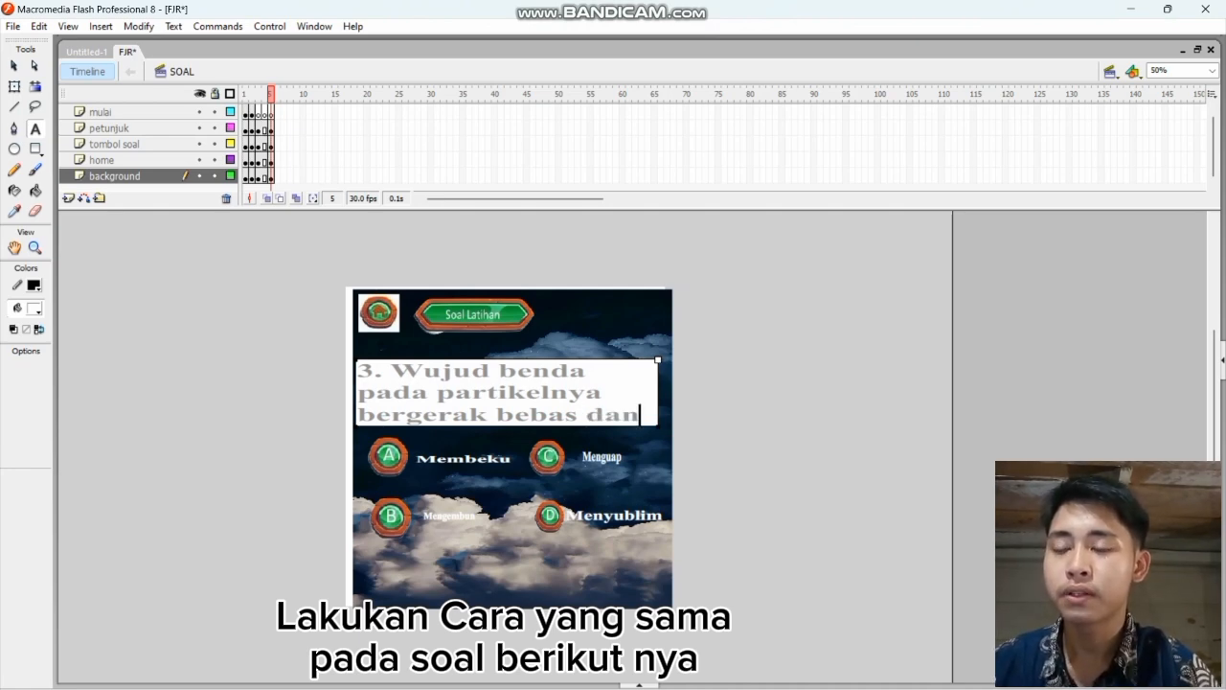
type("bwe")
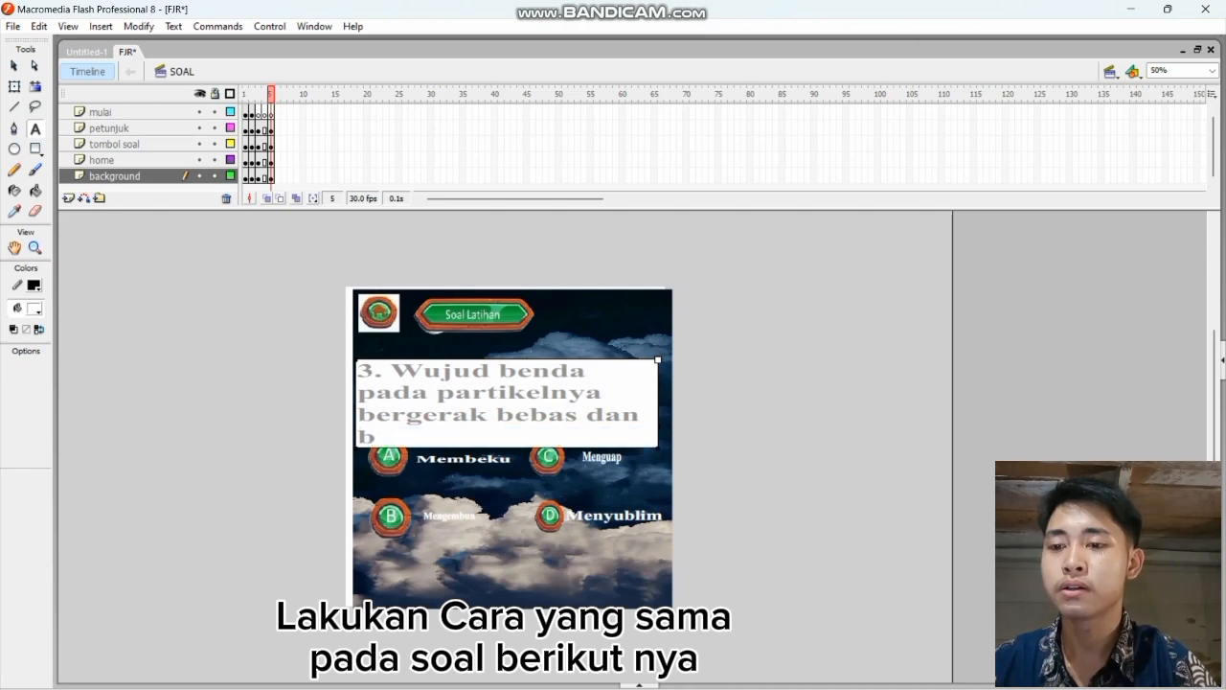
key("BackSpace")
key("BackSpace")
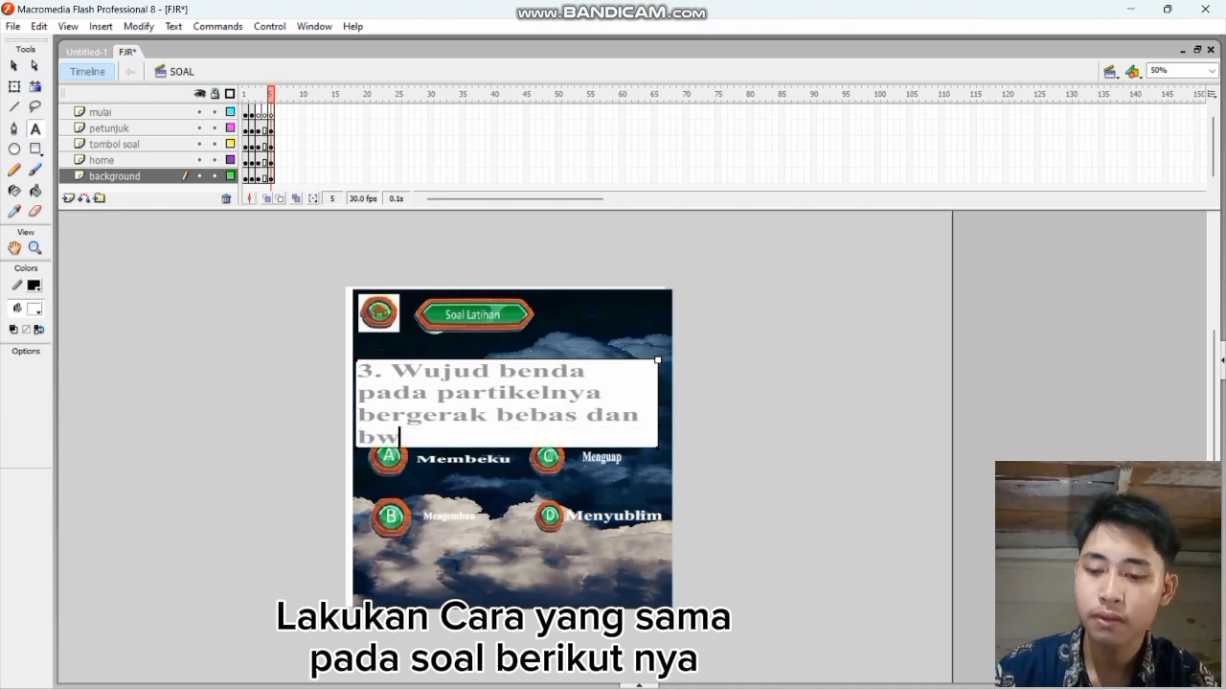
type("er")
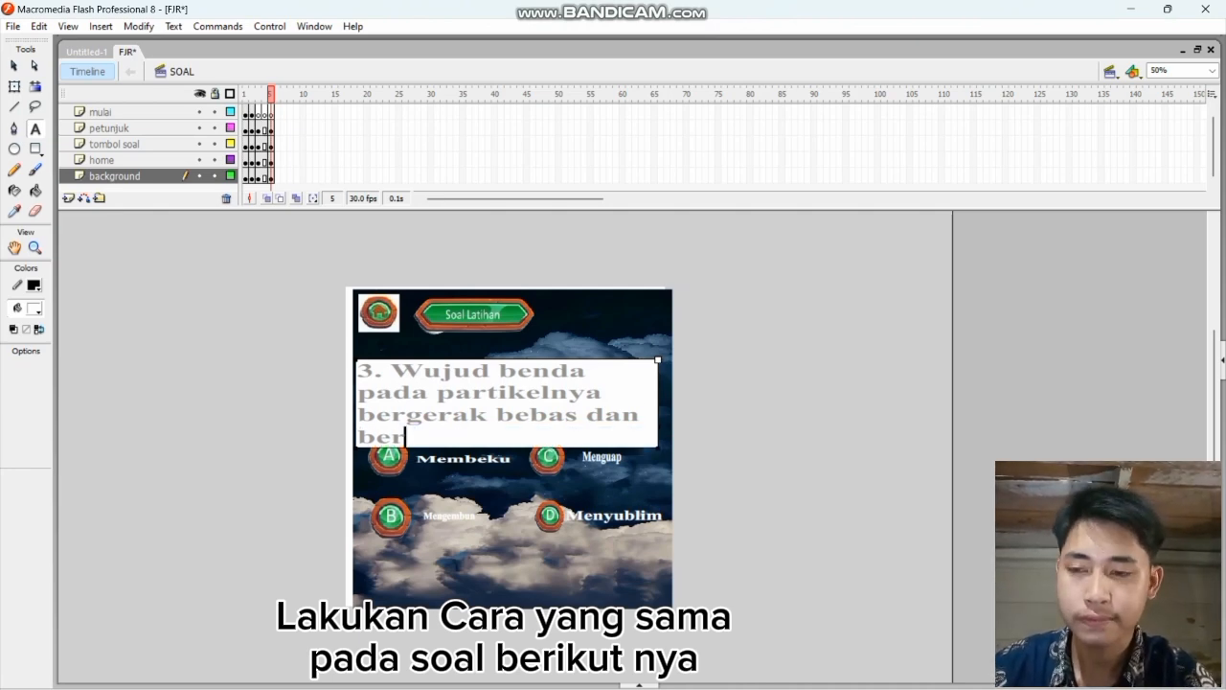
type("jatuhan")
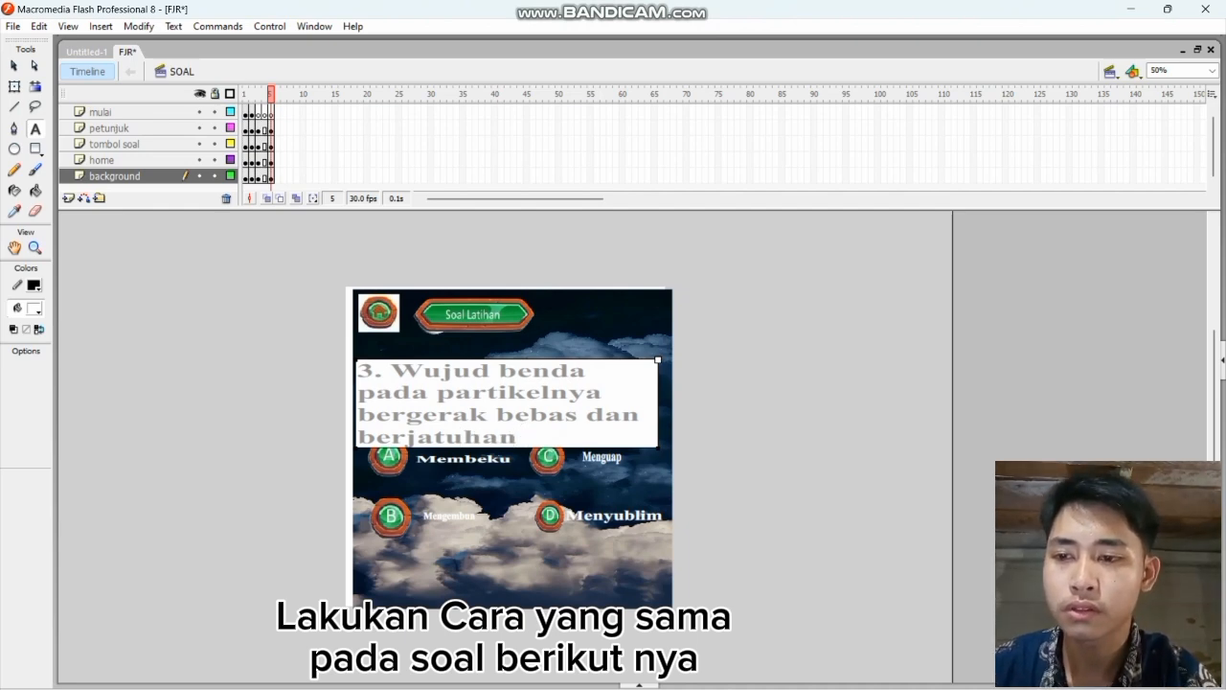
type(" sa")
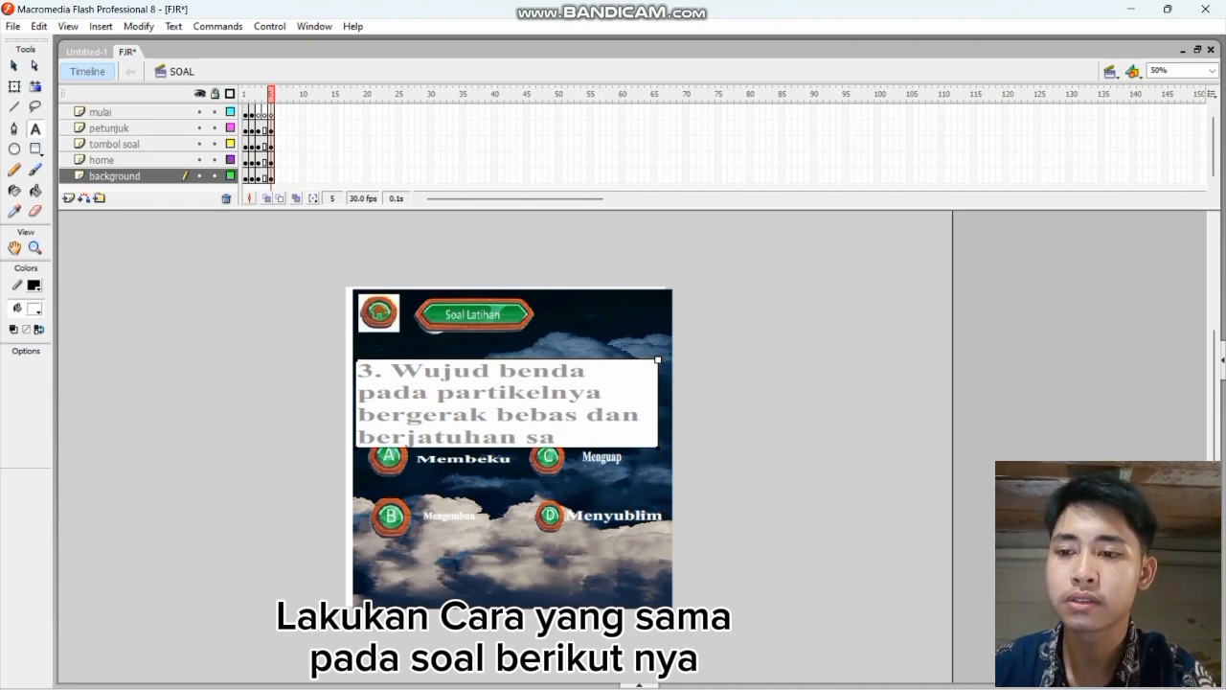
type("tu sama lai")
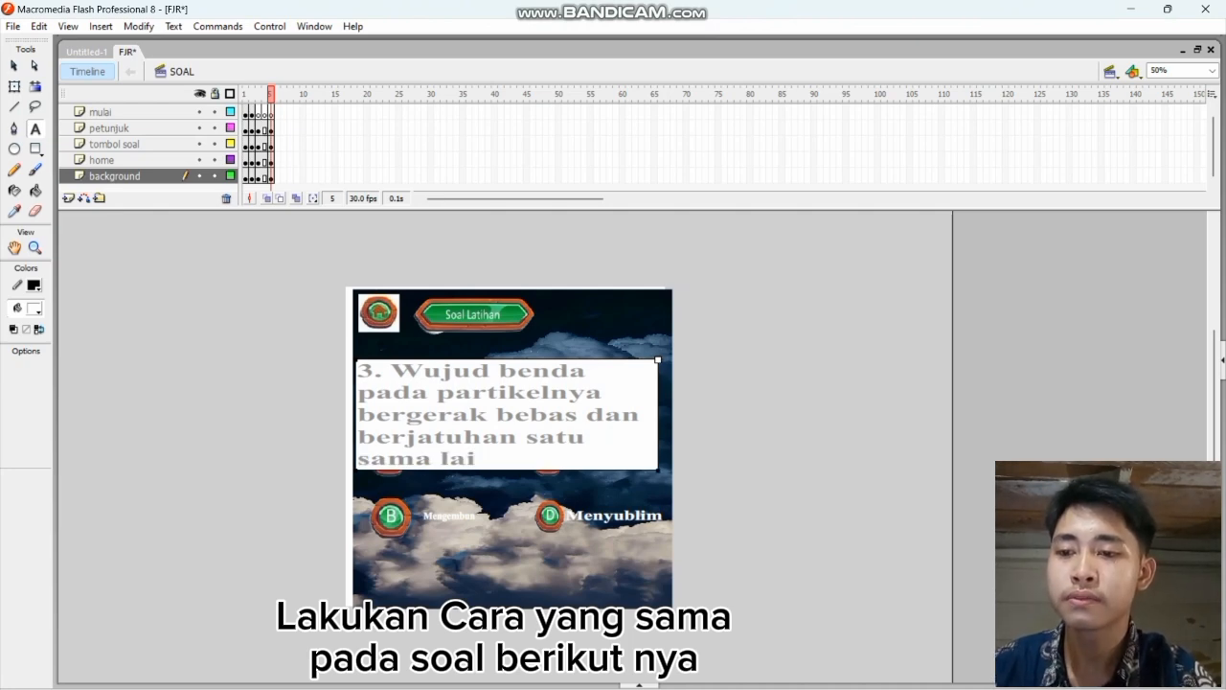
type("n adal")
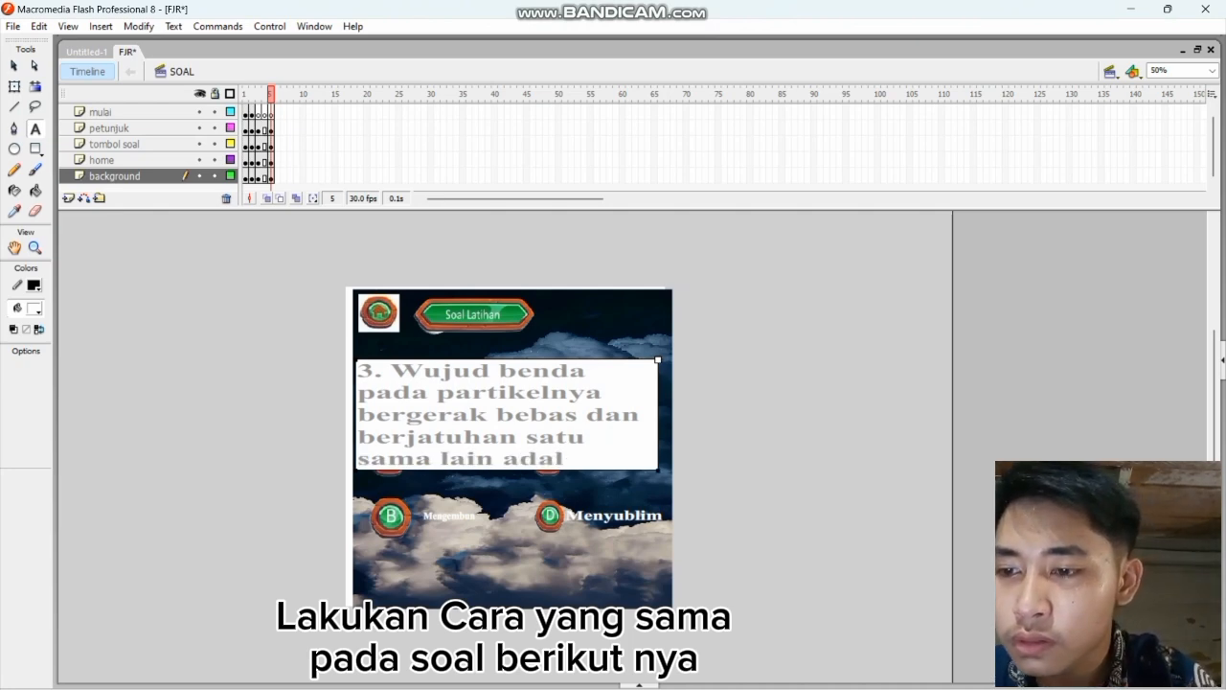
type("ah")
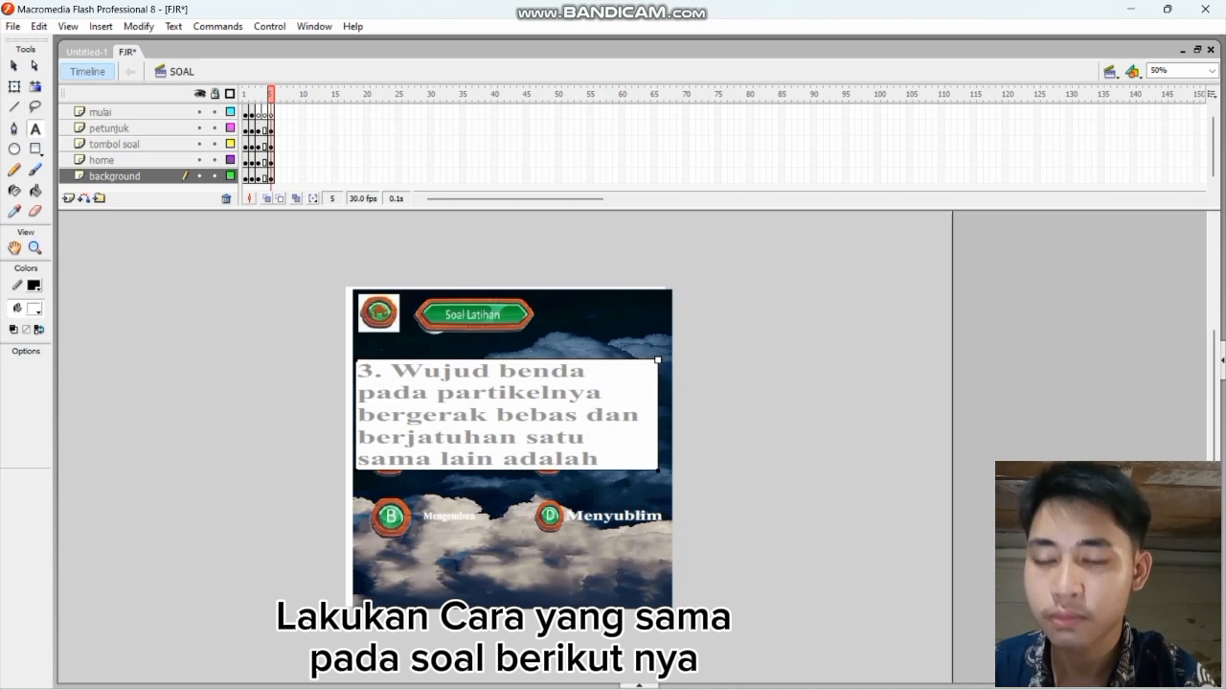
Step: Set the font size of the whole question 3 text to 36
left_click(110, 128)
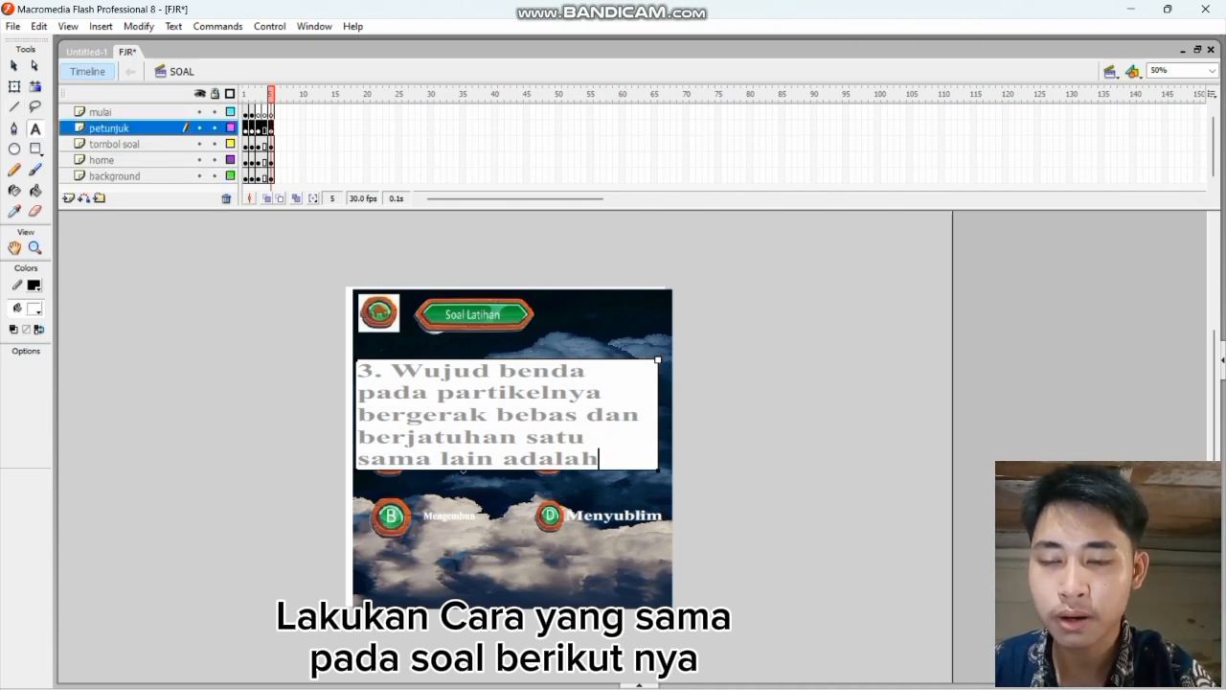
left_click_drag(599, 459, 390, 372)
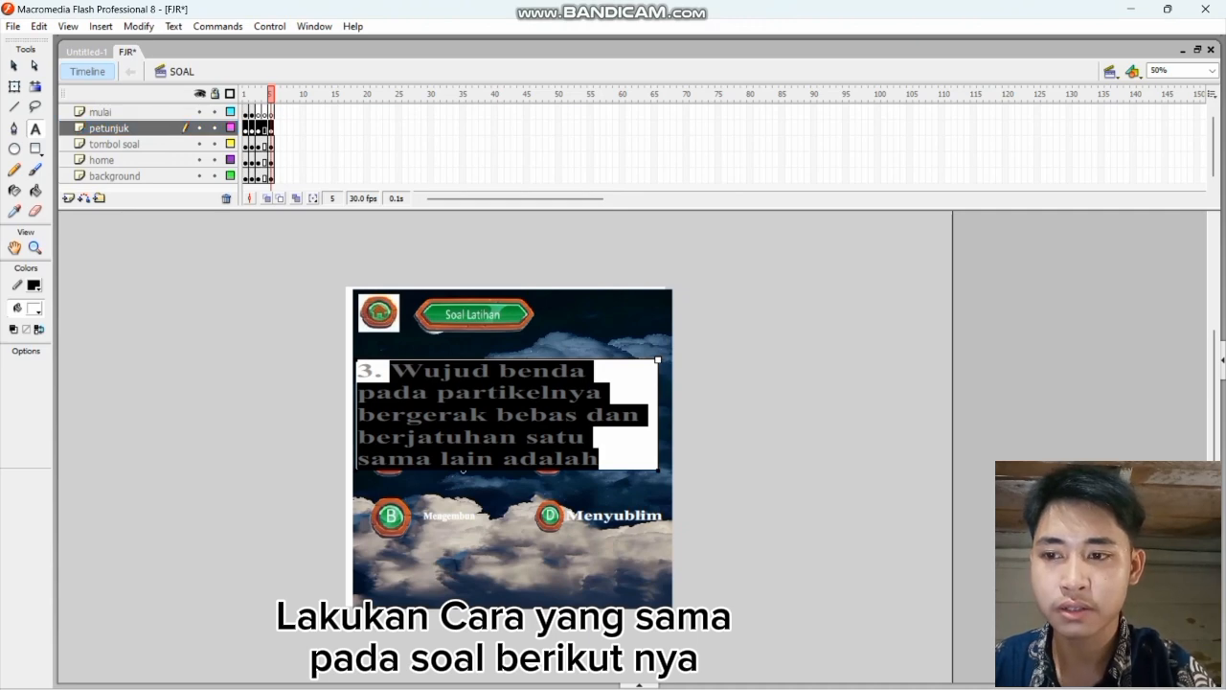
left_click_drag(599, 460, 359, 370)
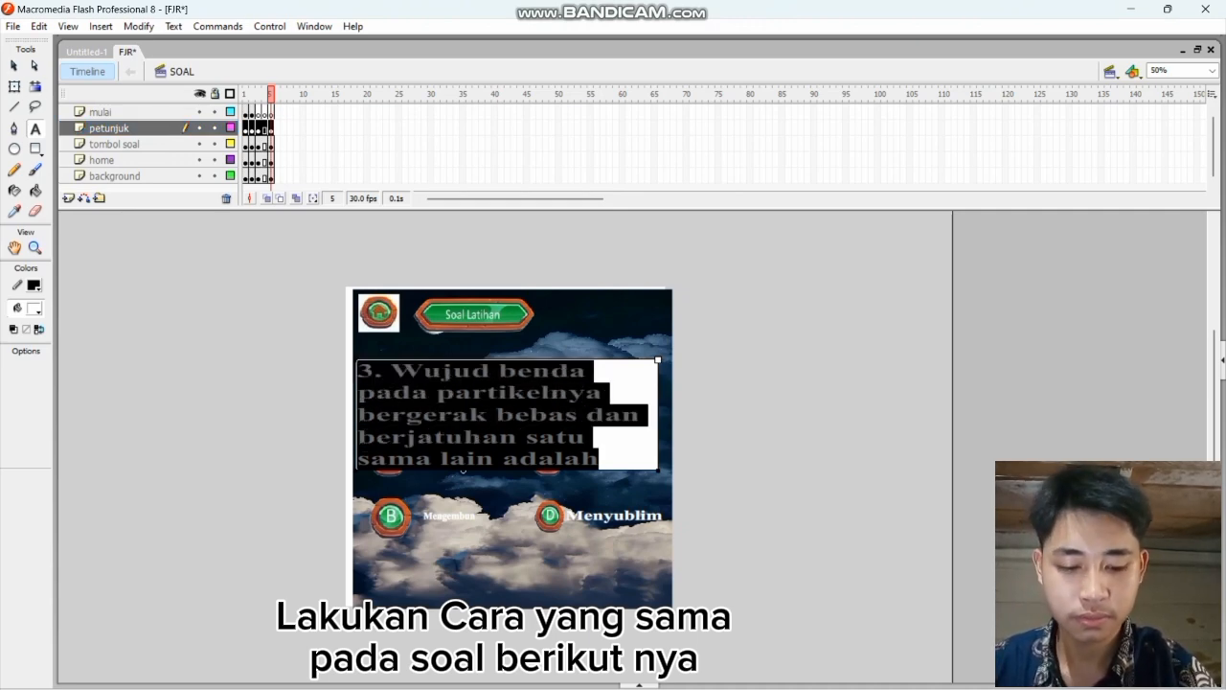
left_click(173, 26)
mouse_move(230, 81)
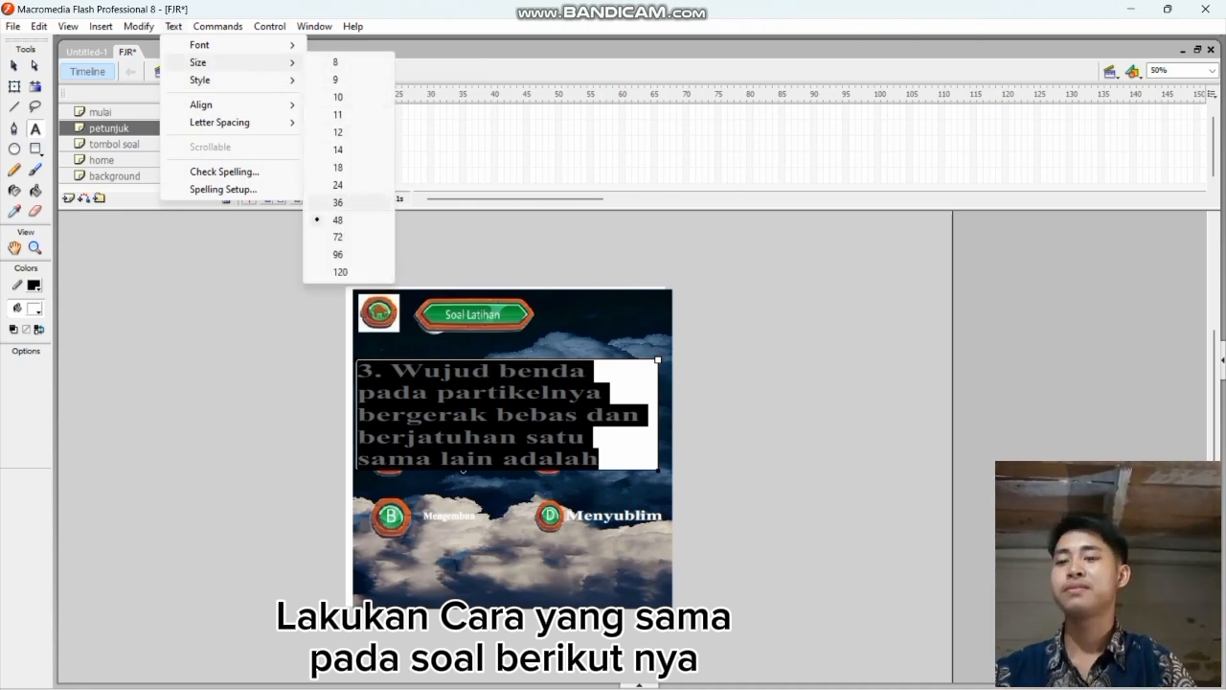
left_click(337, 202)
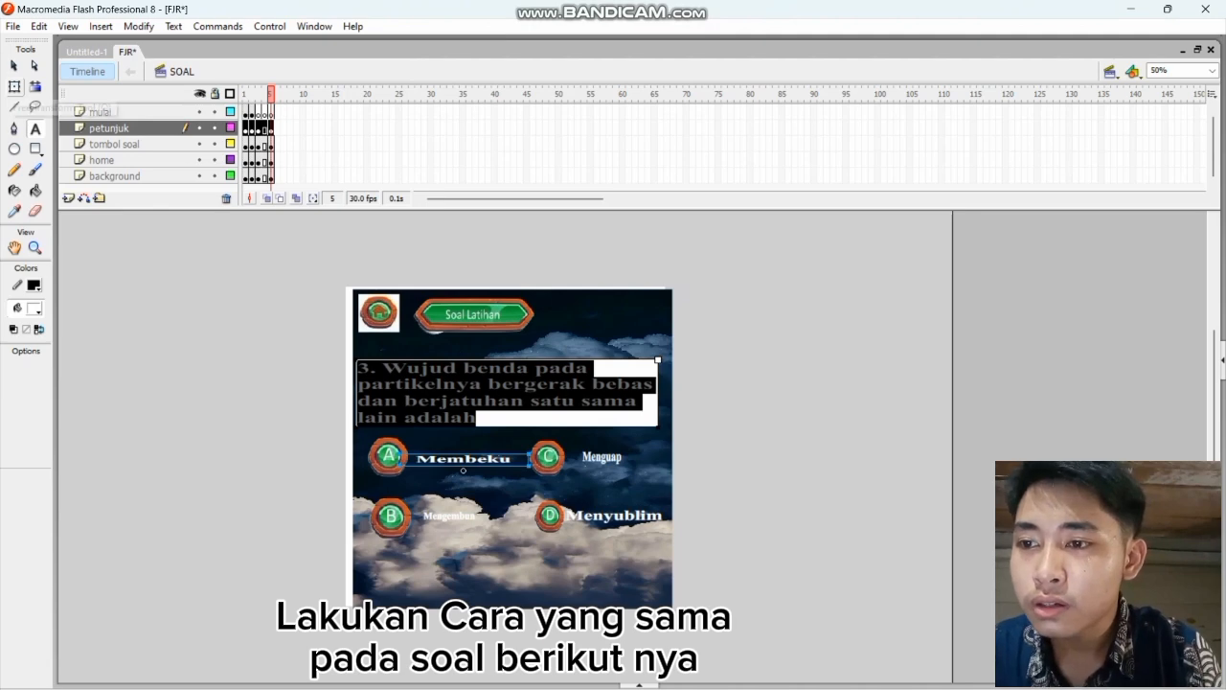
Step: Move the question 3 text together with the answer A label slightly up and to the right
left_click(14, 87)
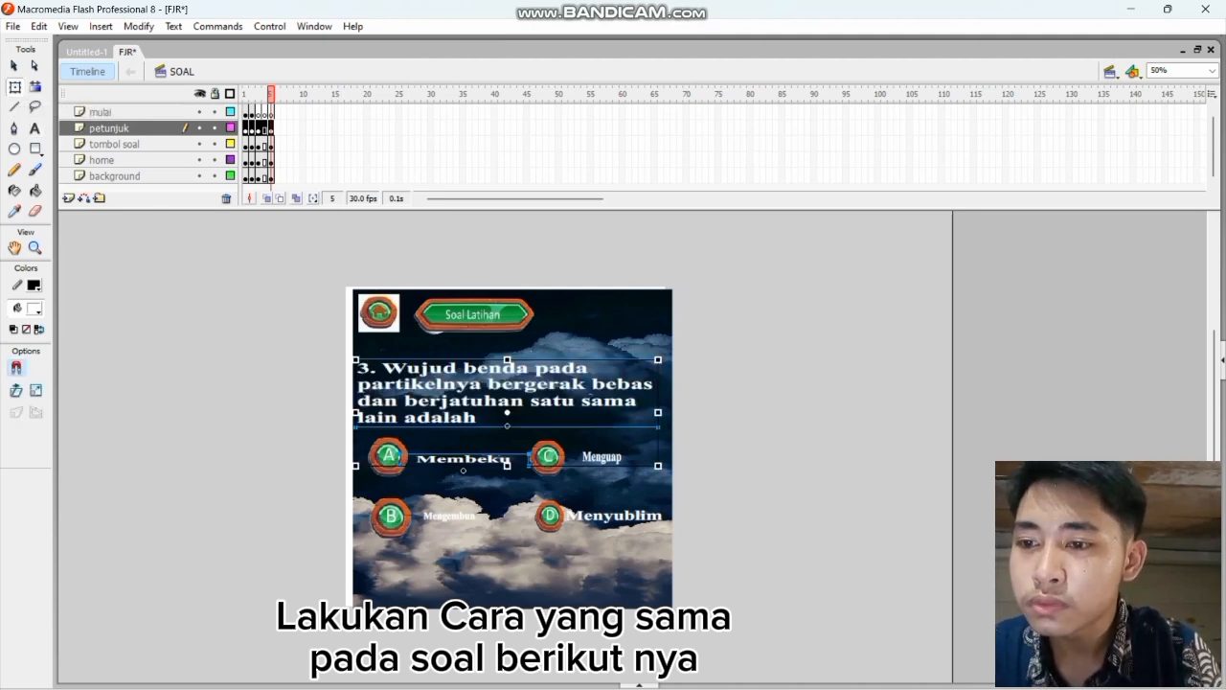
left_click_drag(478, 385, 486, 381)
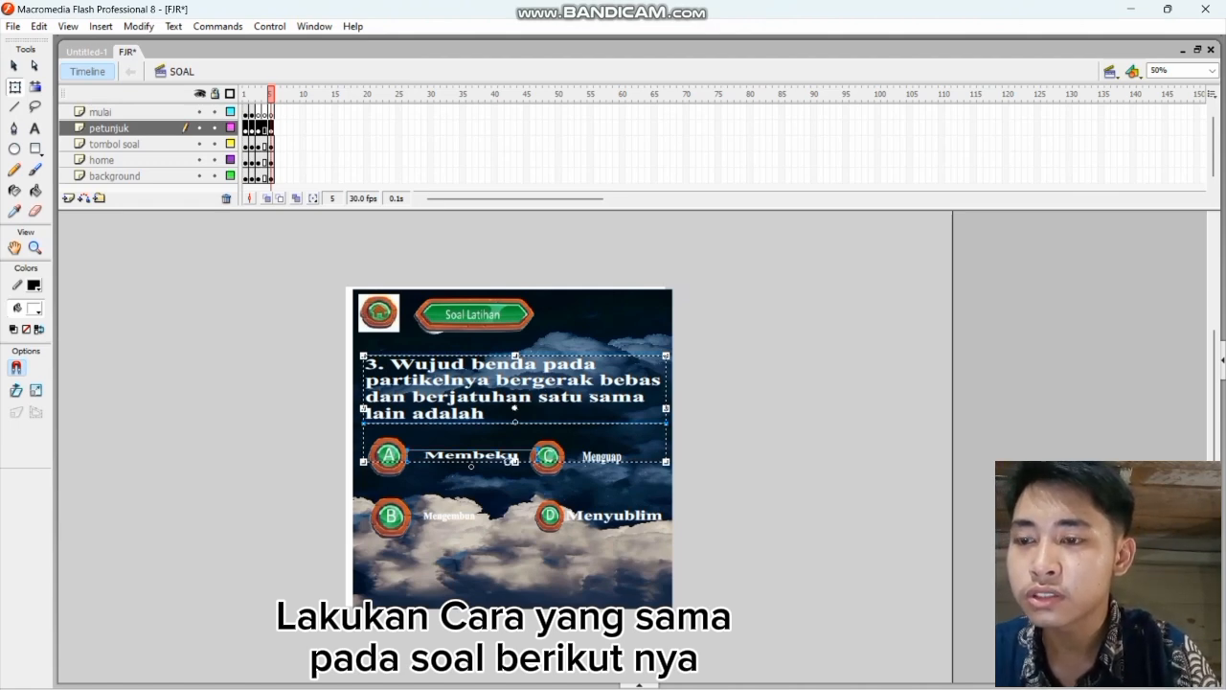
left_click_drag(489, 460, 489, 462)
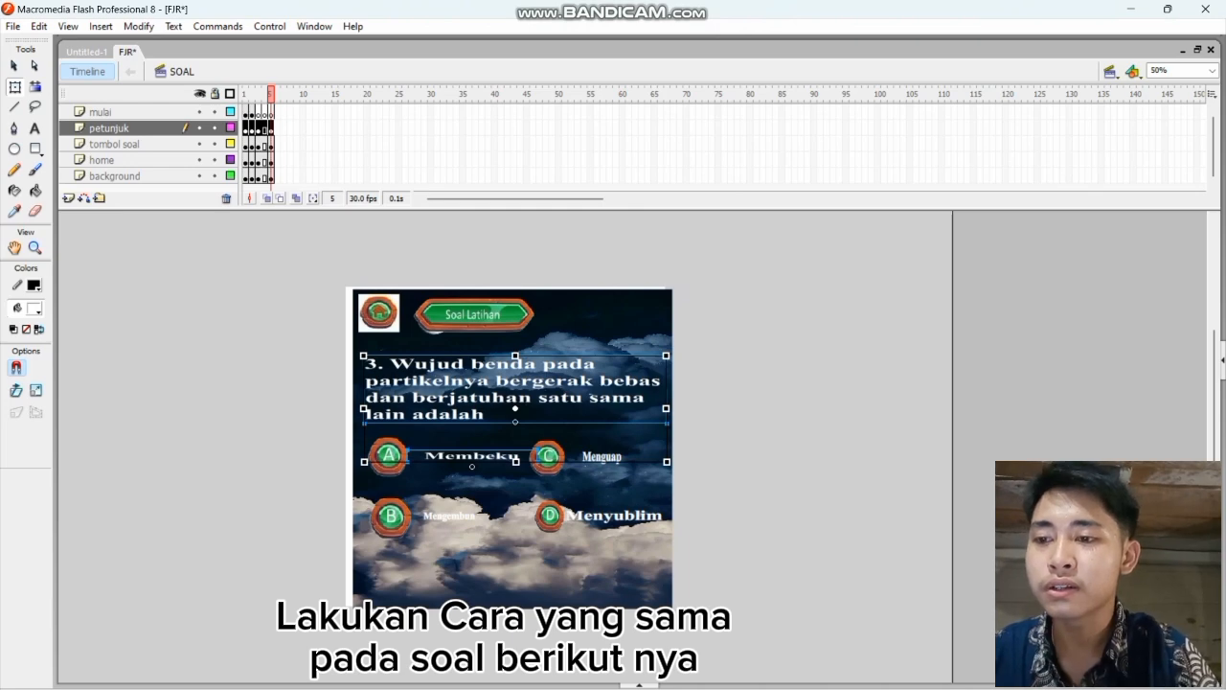
Step: Replace the answer A text "Membeku" in frame 5 with "Padat"
key("t")
left_click_drag(532, 456, 409, 456)
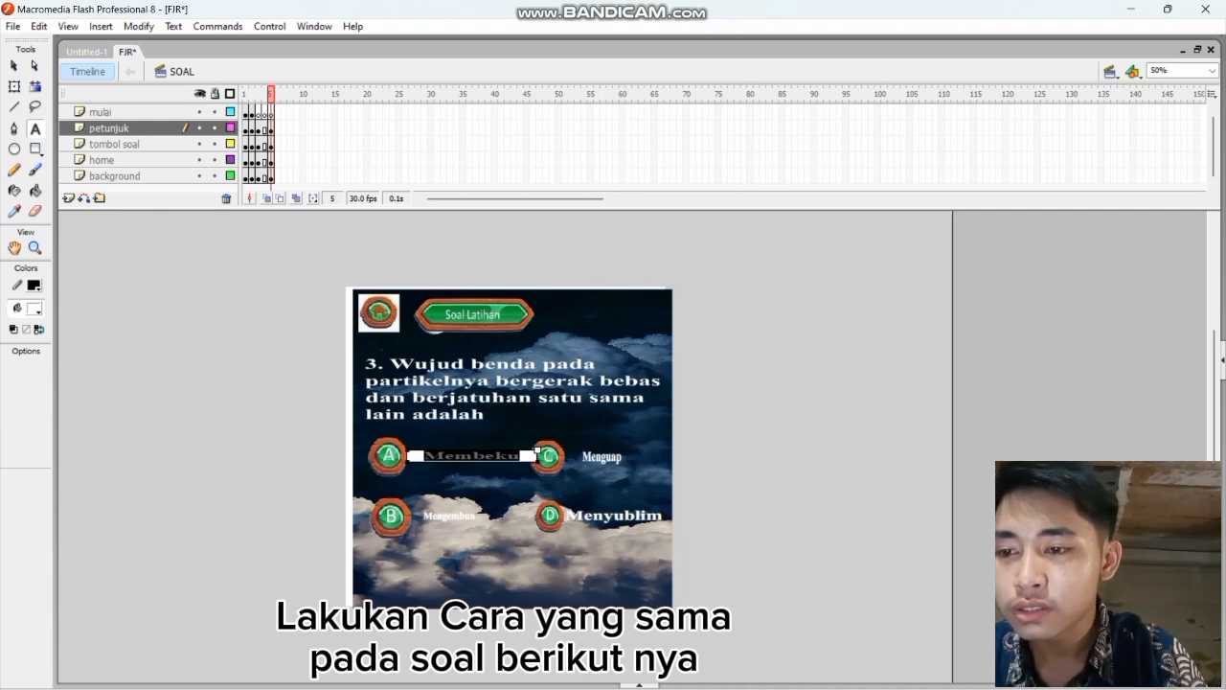
type("Padat")
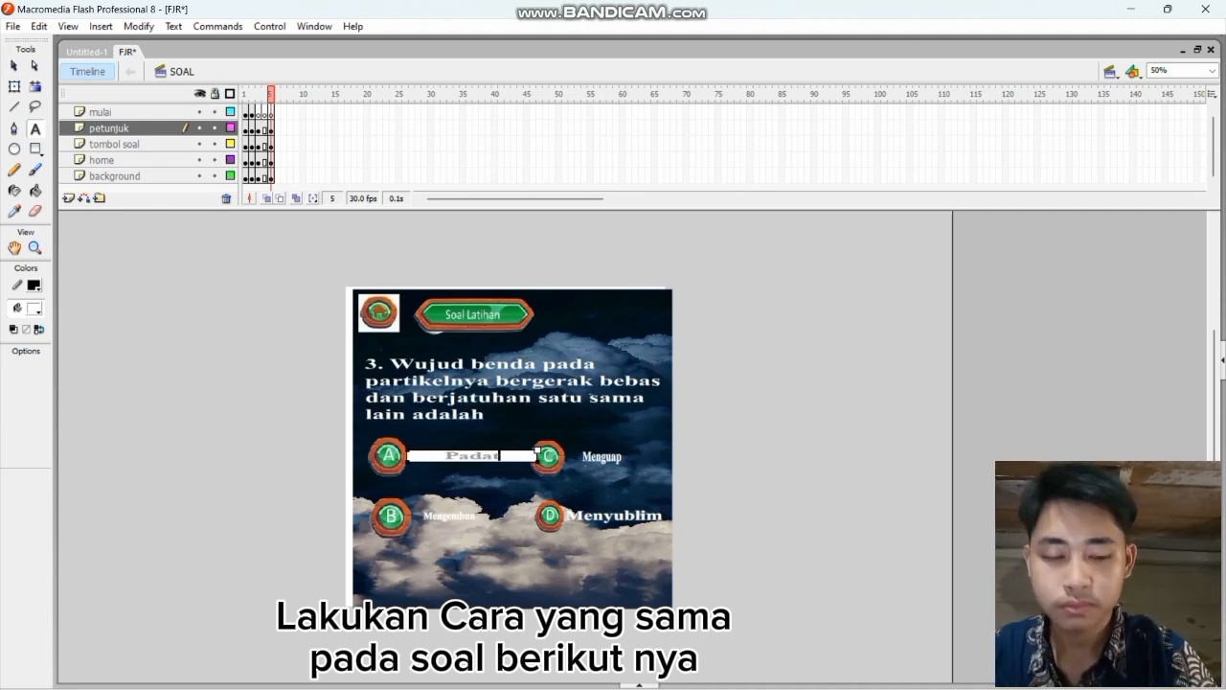
type(" Cair")
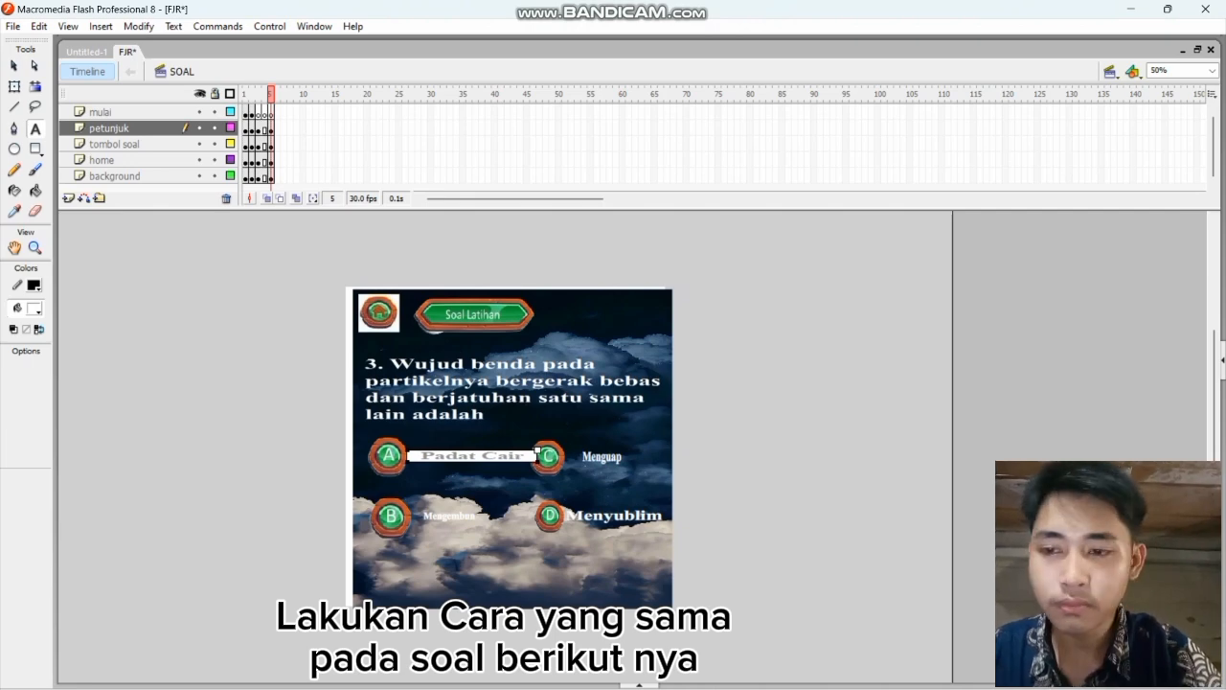
key("BackSpace")
key("BackSpace")
key("BackSpace")
key("BackSpace")
key("BackSpace")
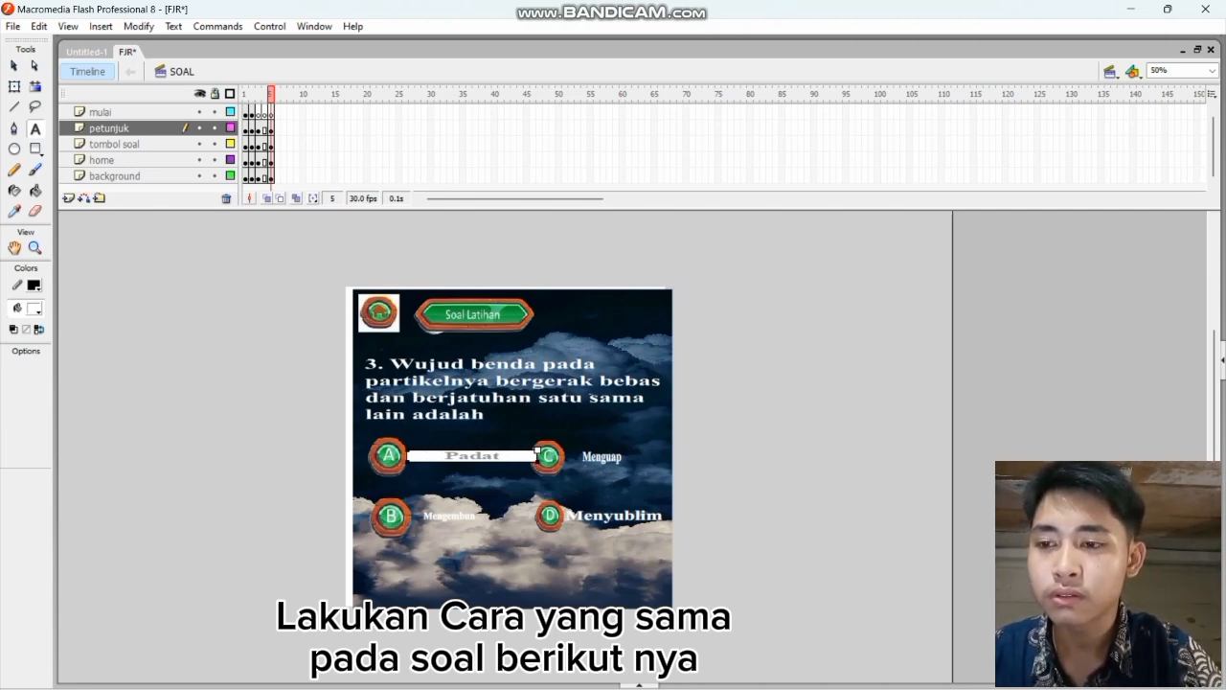
key("Escape")
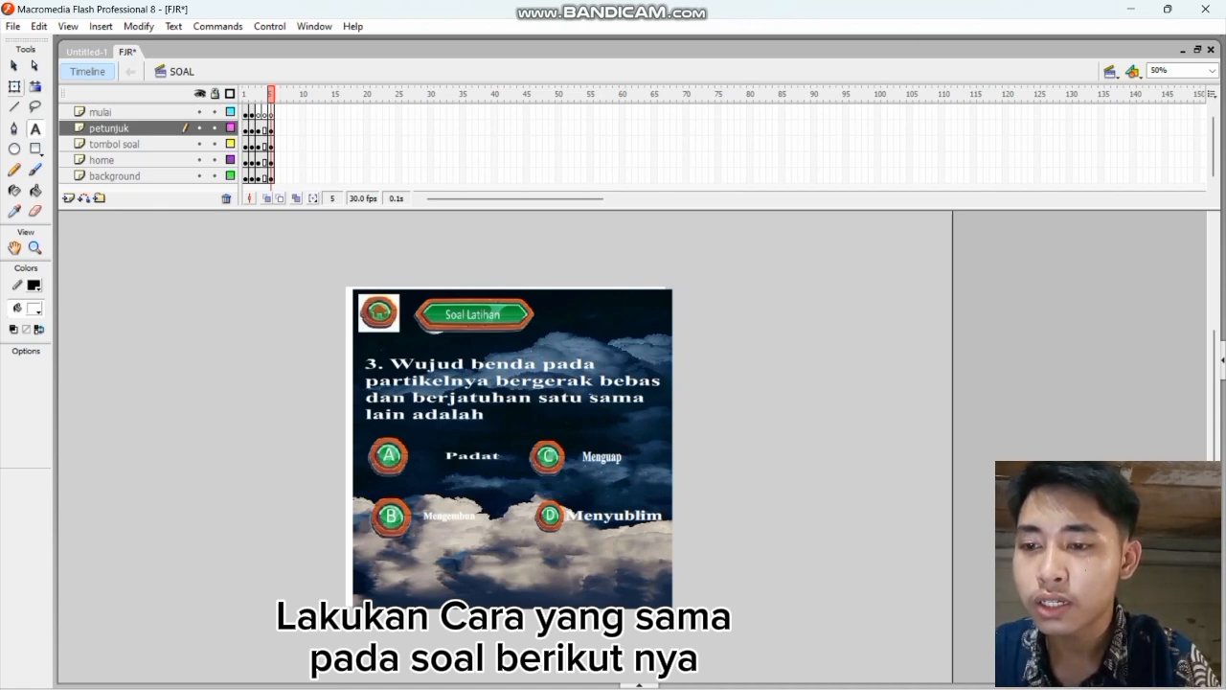
Step: Change the other frame 5 answers to "Cair" for B, "Gas" for C and "Plasma" for D
key("q")
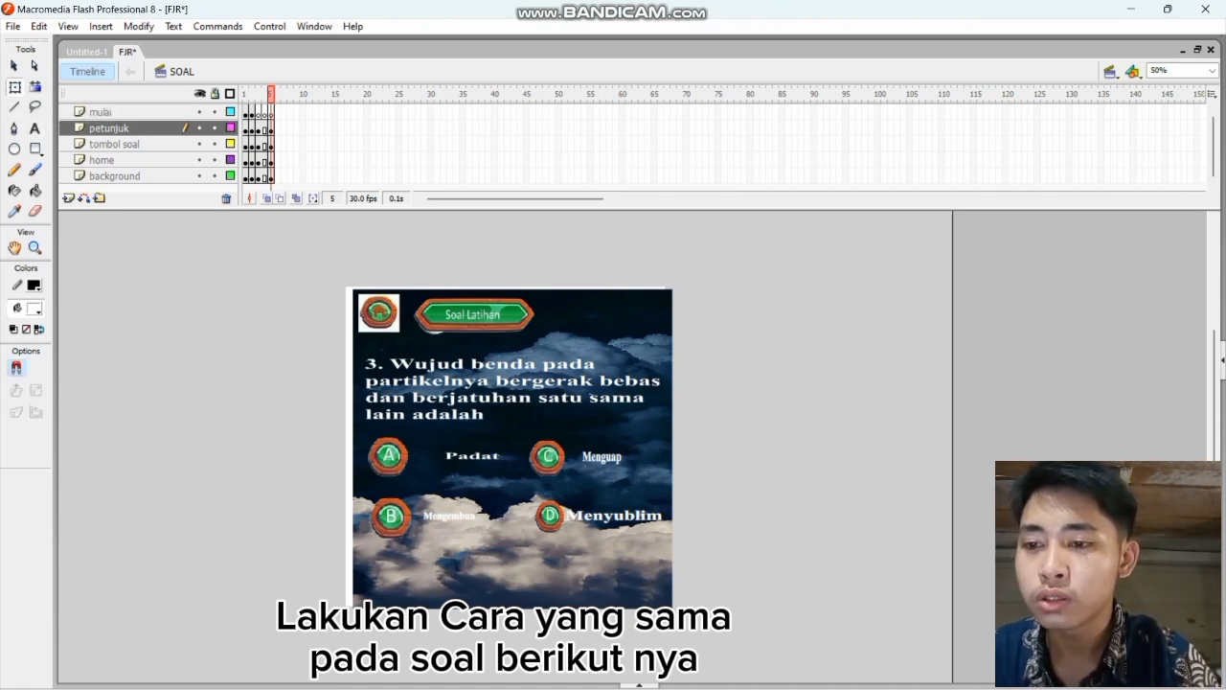
left_click(271, 177)
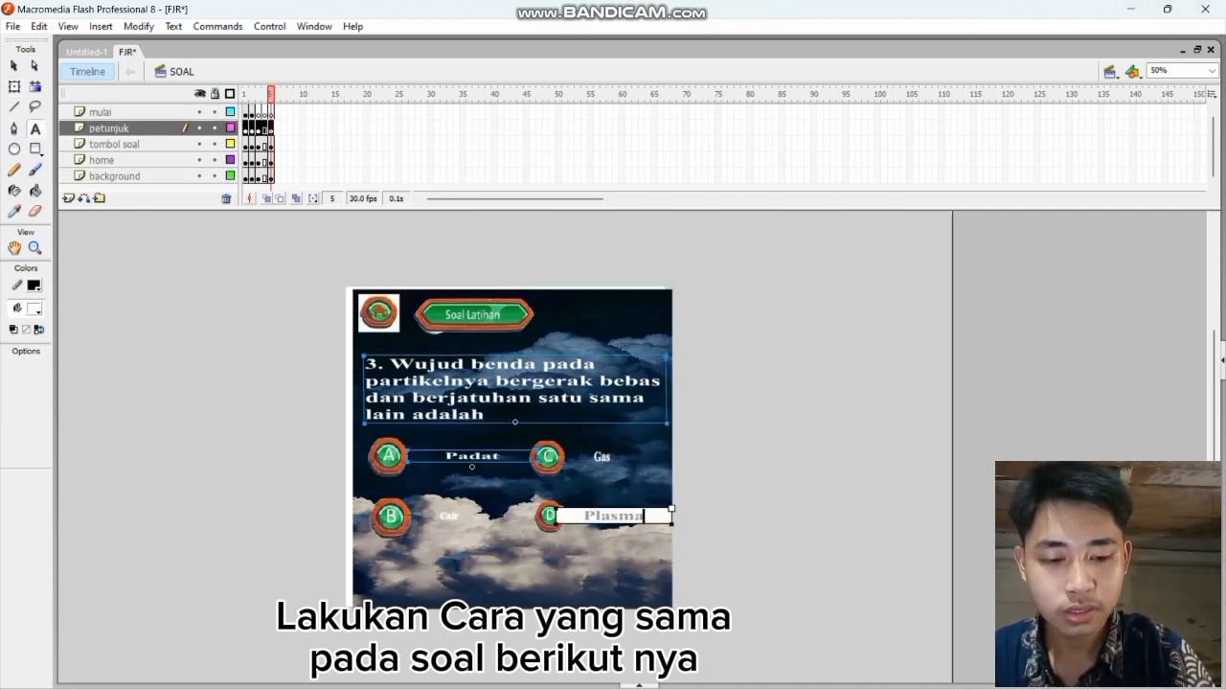
left_click(101, 112)
left_click(117, 176)
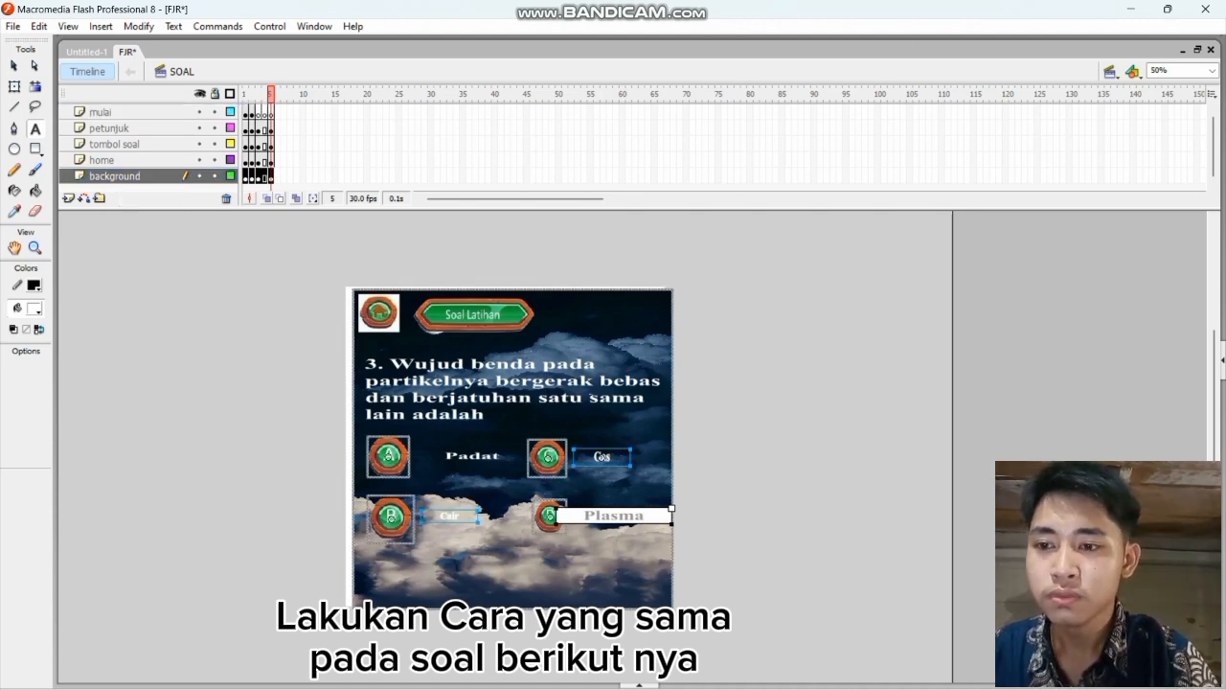
left_click(785, 402)
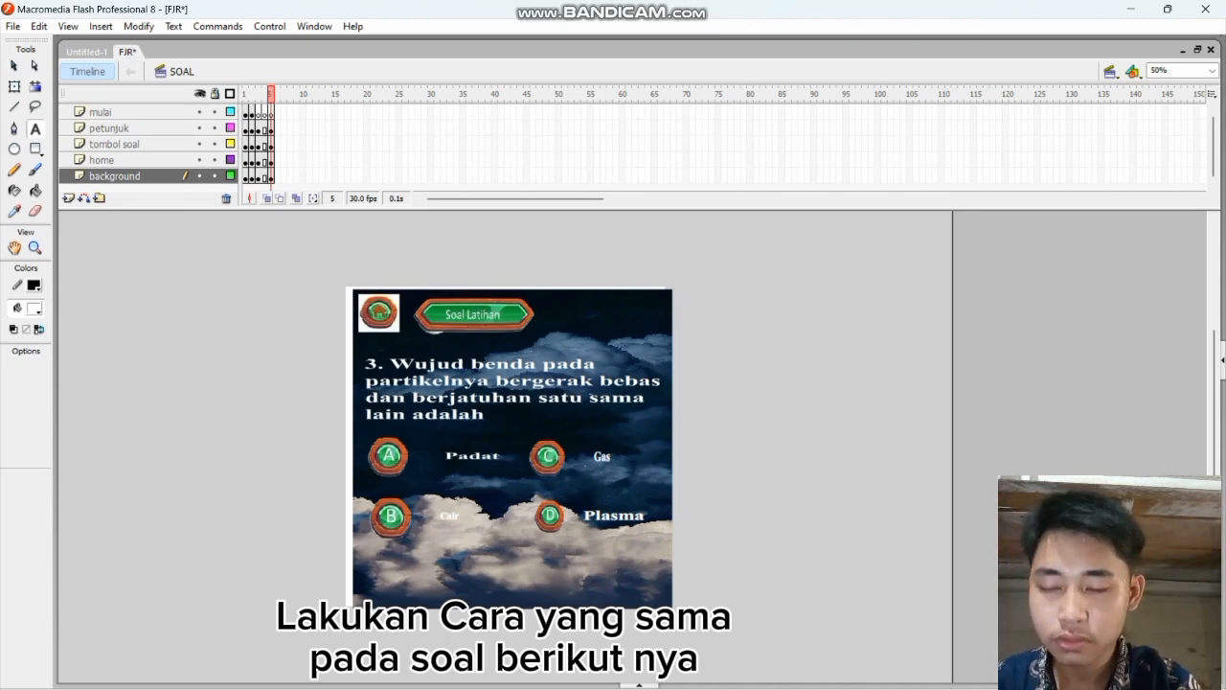
Step: Shift the "Padat" label slightly left, closer to the A button and level with it
key("q")
left_click(448, 515)
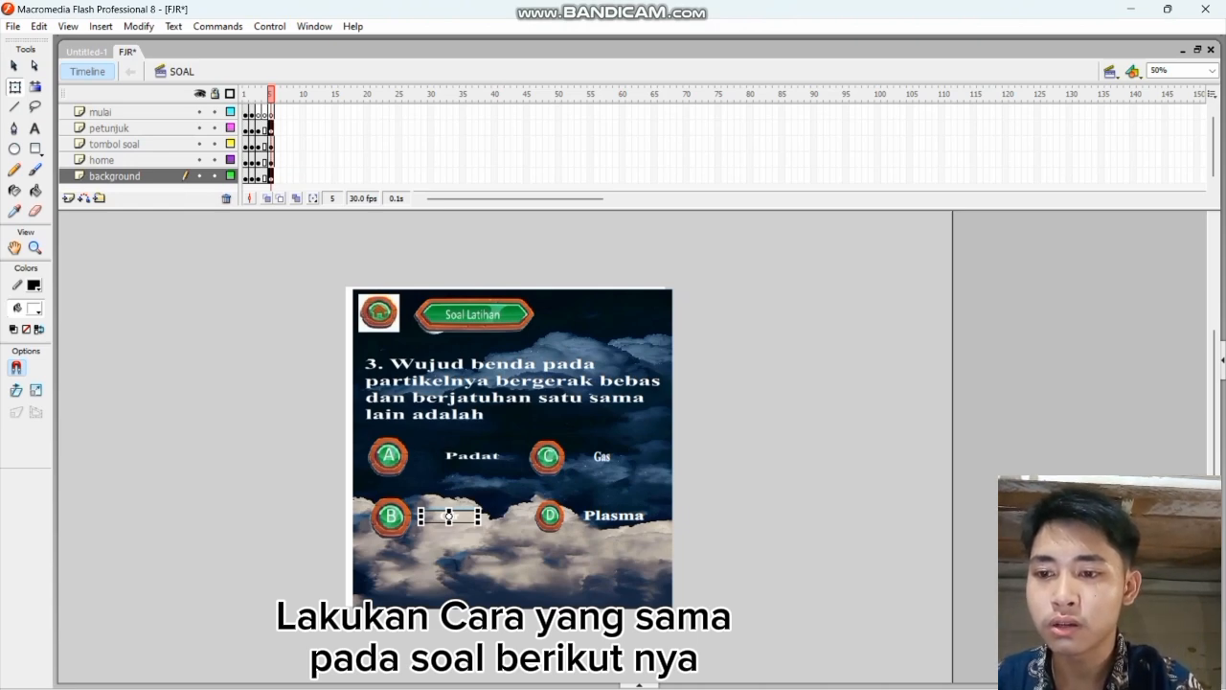
left_click(472, 457)
left_click_drag(472, 457, 460, 456)
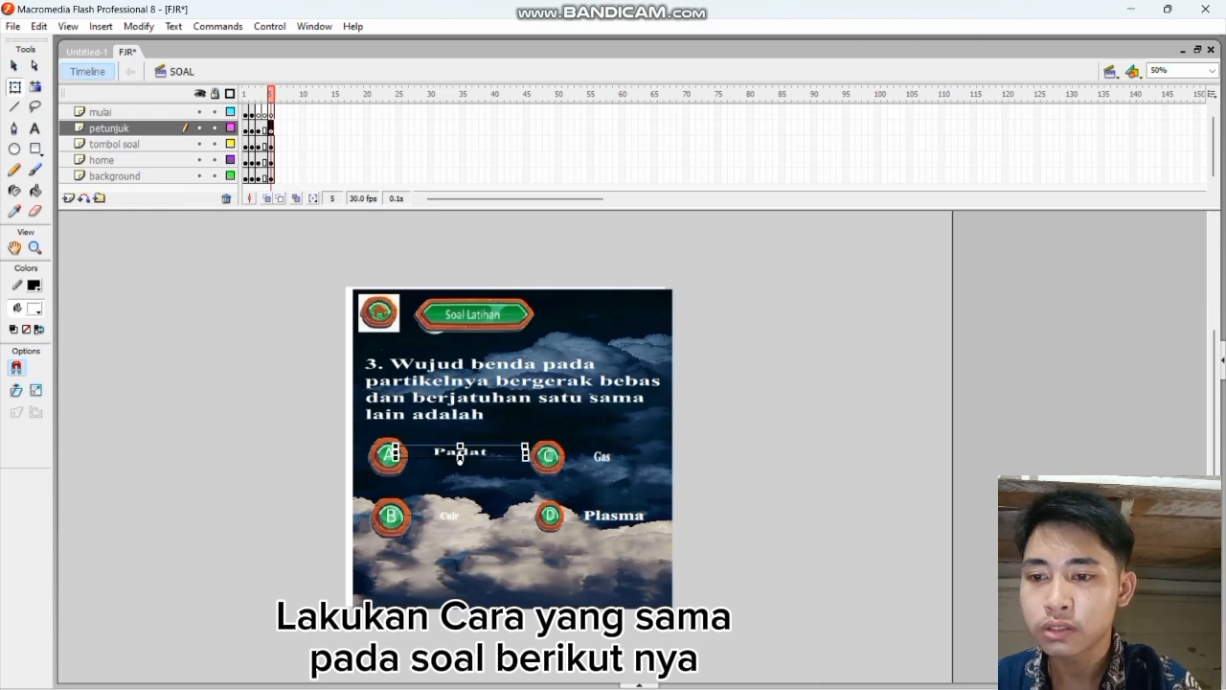
left_click_drag(460, 454, 459, 458)
left_click(470, 485)
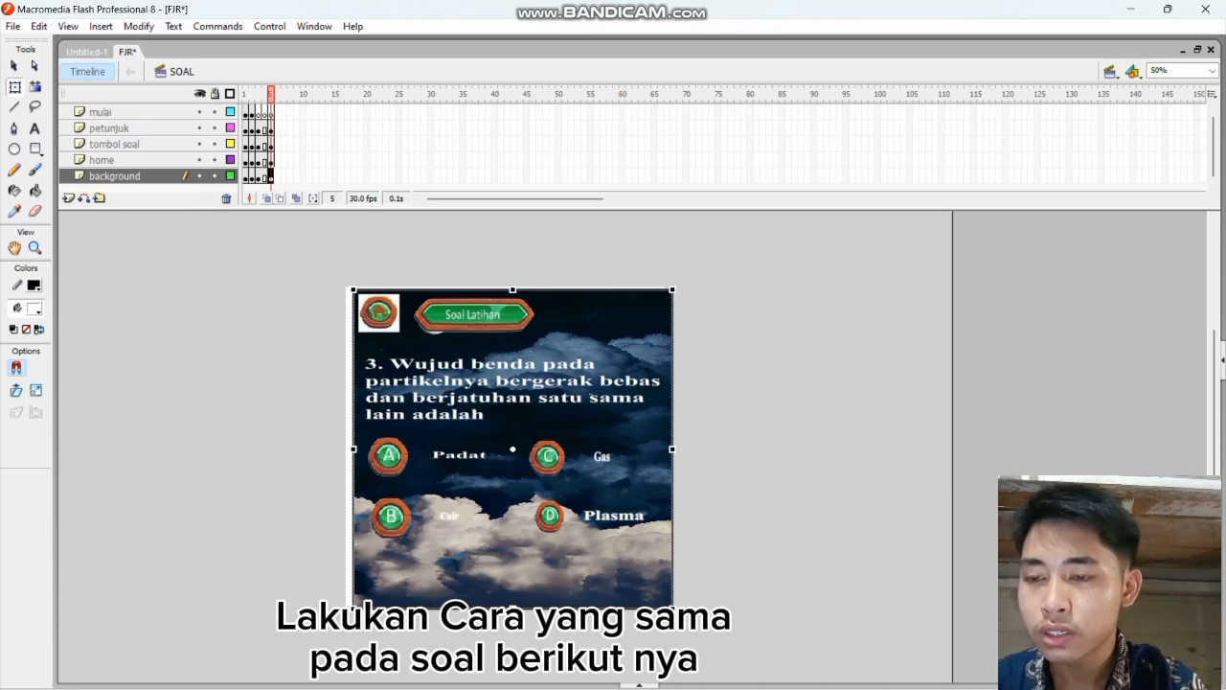
Step: Insert keyframes at frame 6 in the mulai, petunjuk and tombol soal layers
left_click(273, 111)
right_click(273, 110)
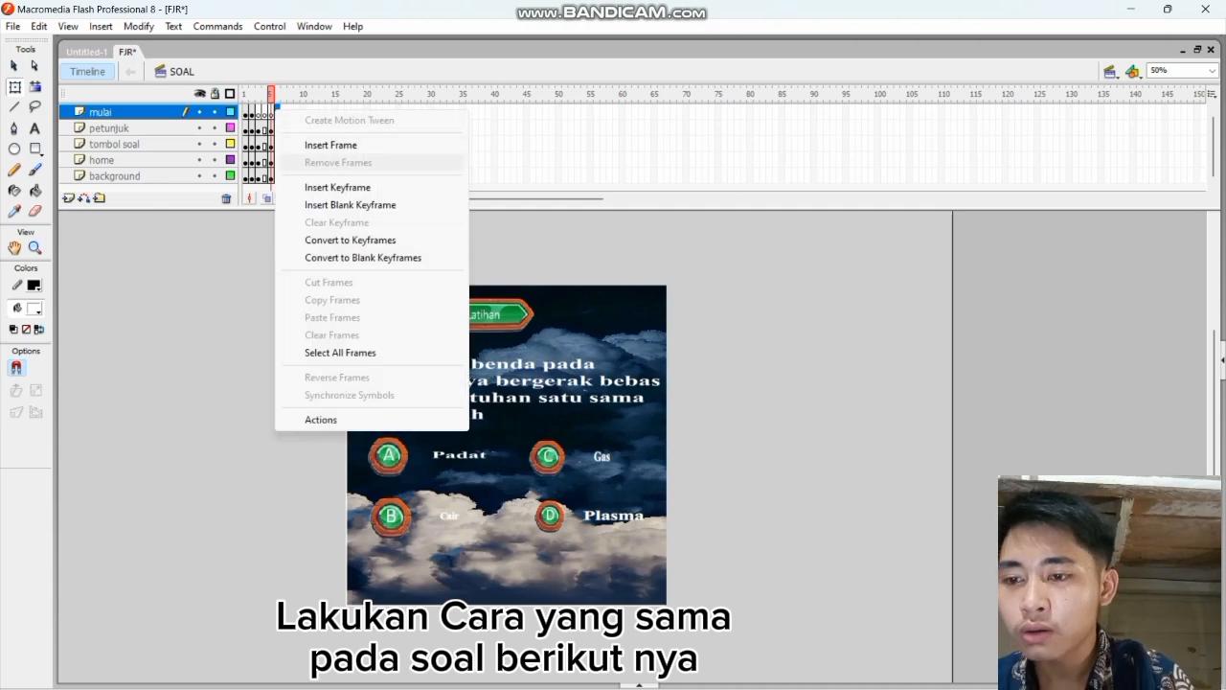
left_click(337, 187)
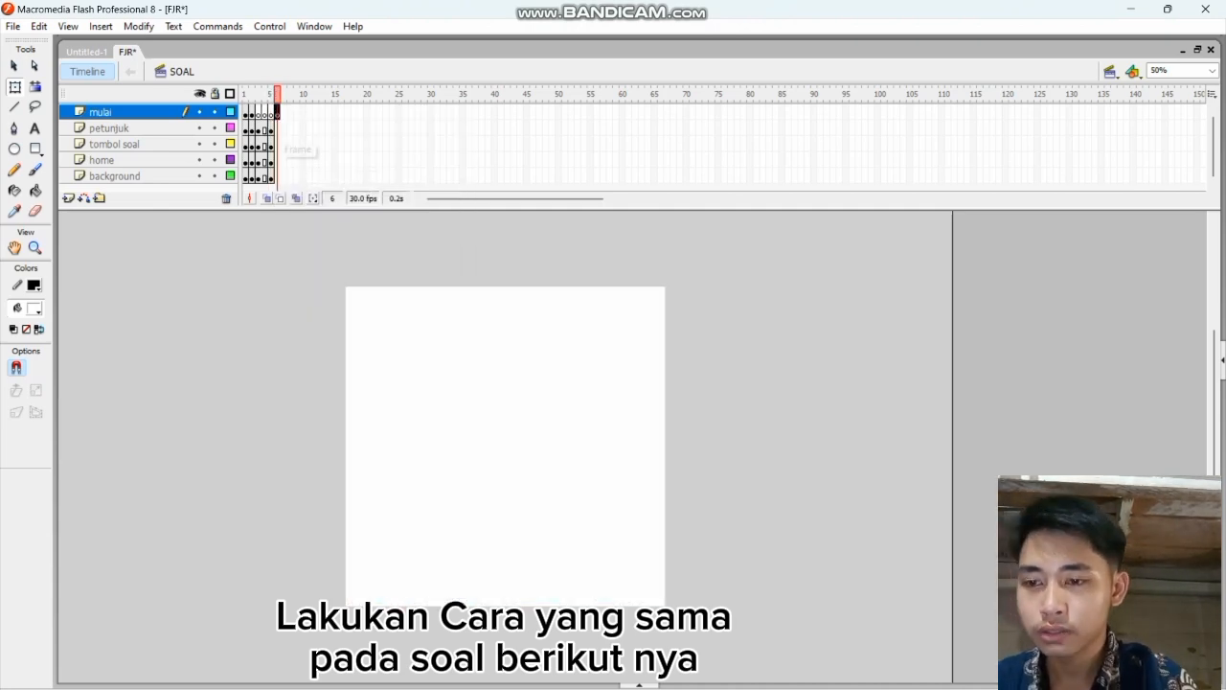
left_click(272, 127)
right_click(273, 128)
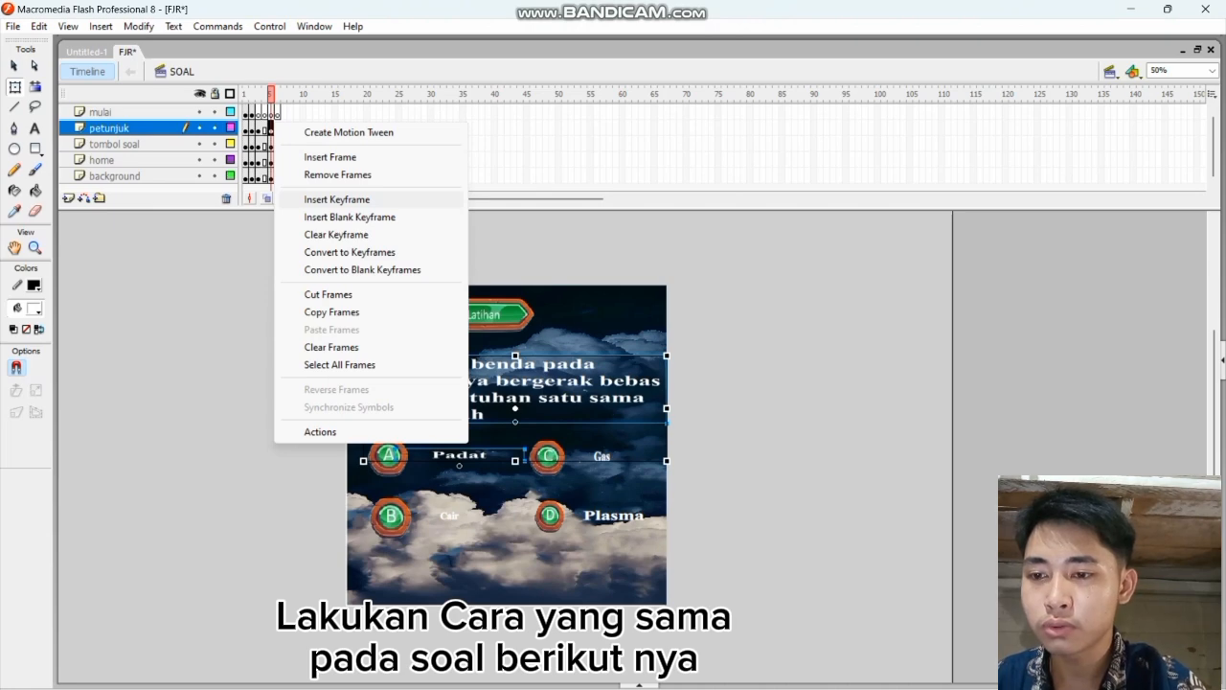
left_click(337, 199)
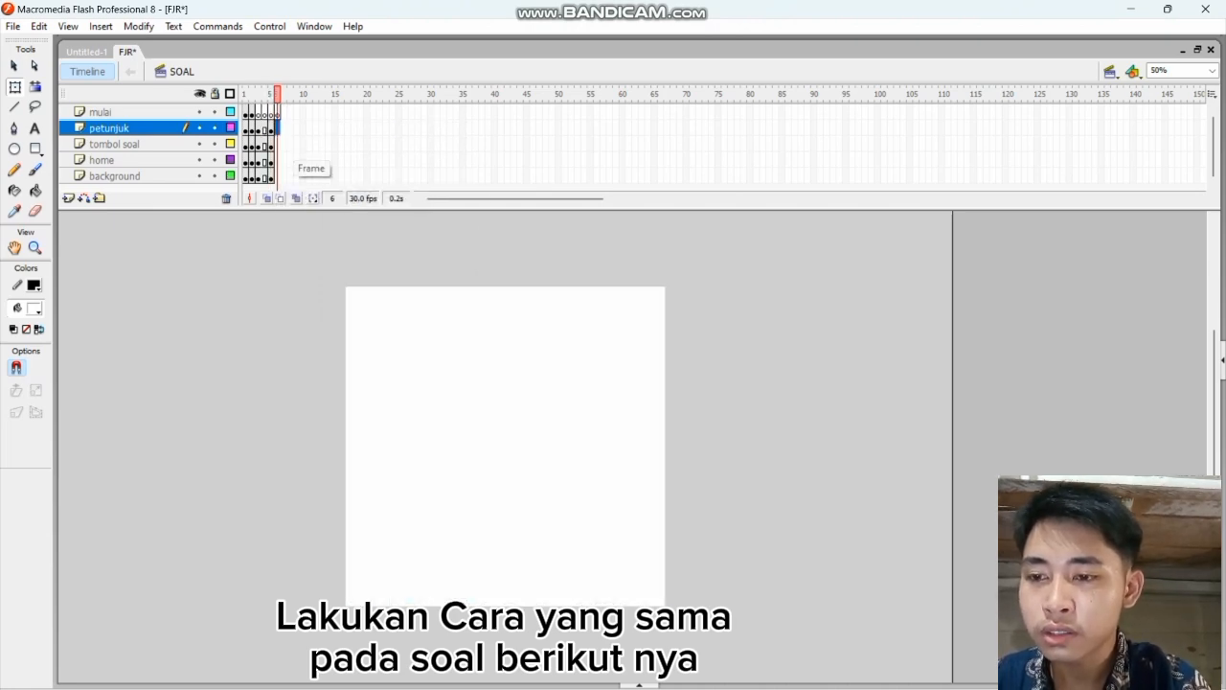
left_click(285, 144)
left_click(277, 144)
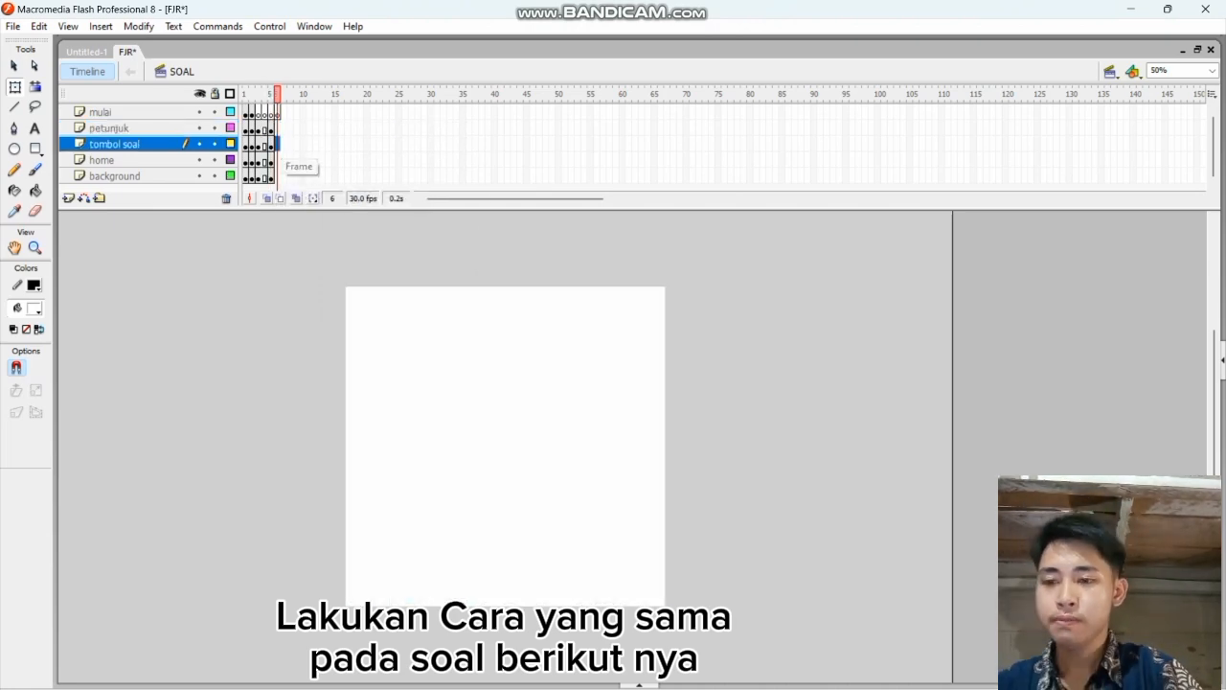
right_click(278, 145)
left_click(349, 217)
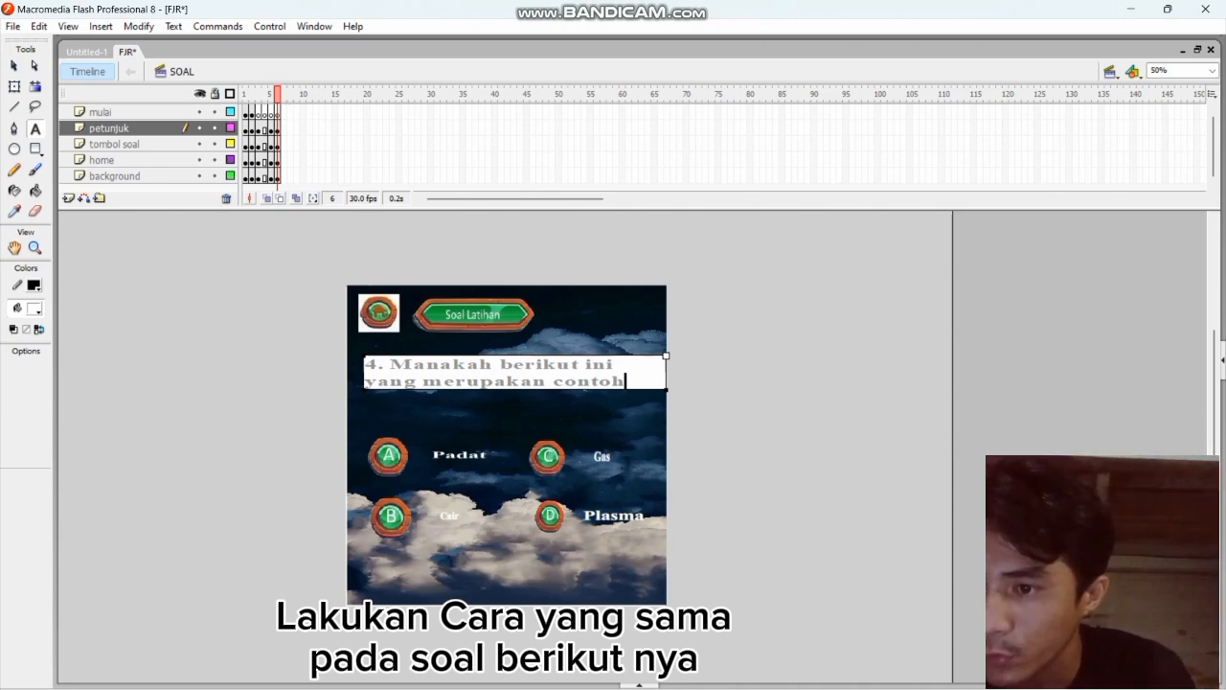
Step: Erase the draft question wording in frame 6, keeping only the number "4."
key("BackSpace")
key("BackSpace")
key("BackSpace")
key("BackSpace")
key("BackSpace")
key("BackSpace")
key("BackSpace")
key("BackSpace")
key("BackSpace")
key("BackSpace")
key("BackSpace")
key("BackSpace")
key("BackSpace")
key("BackSpace")
key("BackSpace")
key("BackSpace")
key("BackSpace")
key("BackSpace")
key("BackSpace")
key("BackSpace")
key("BackSpace")
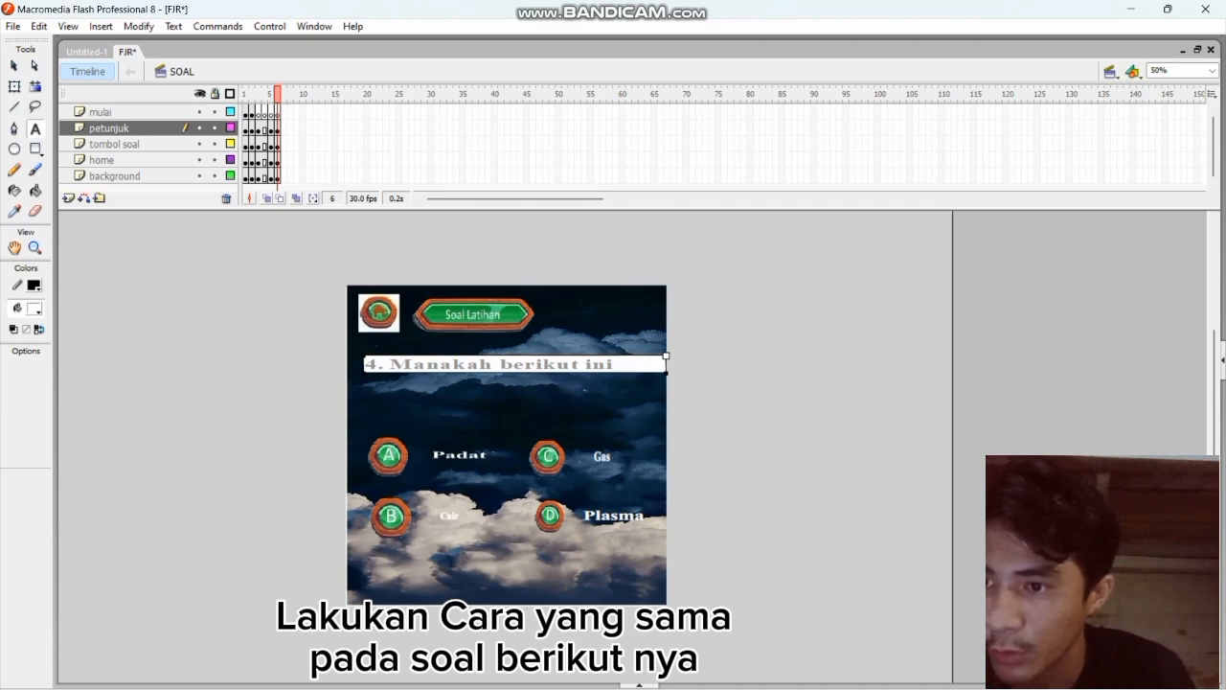
key("BackSpace")
key("BackSpace")
key("BackSpace")
key("BackSpace")
key("BackSpace")
key("BackSpace")
key("BackSpace")
key("BackSpace")
key("BackSpace")
key("BackSpace")
key("BackSpace")
key("BackSpace")
key("BackSpace")
key("BackSpace")
key("BackSpace")
key("BackSpace")
key("BackSpace")
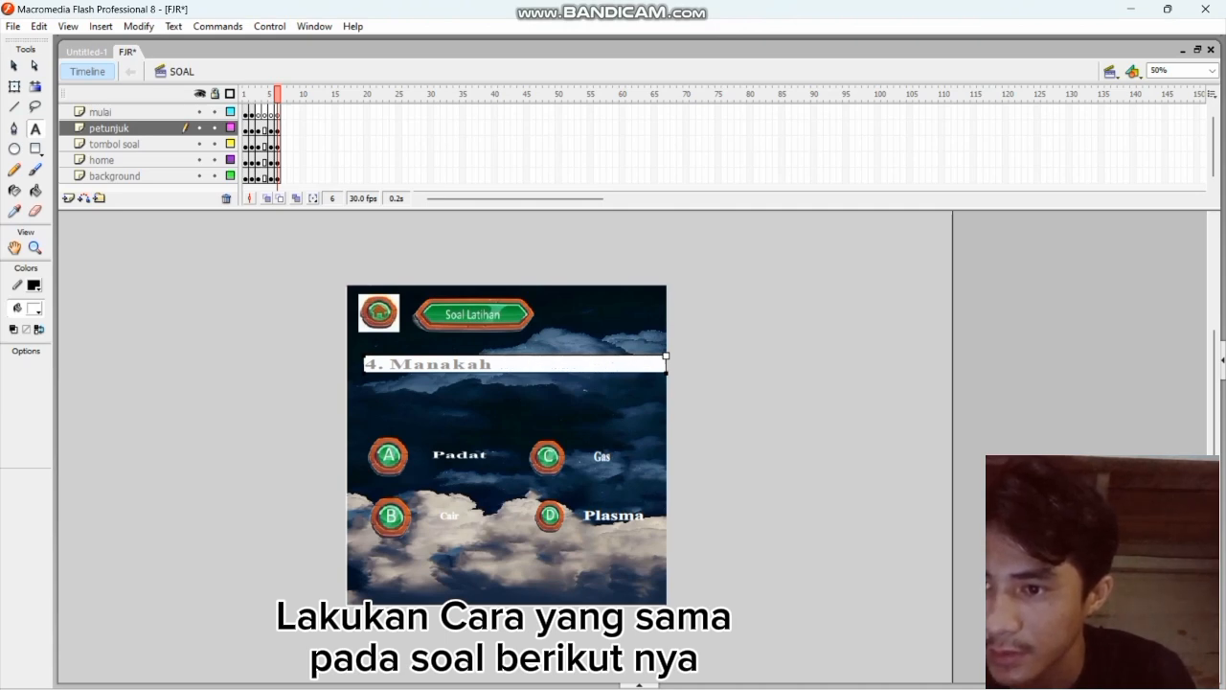
key("BackSpace")
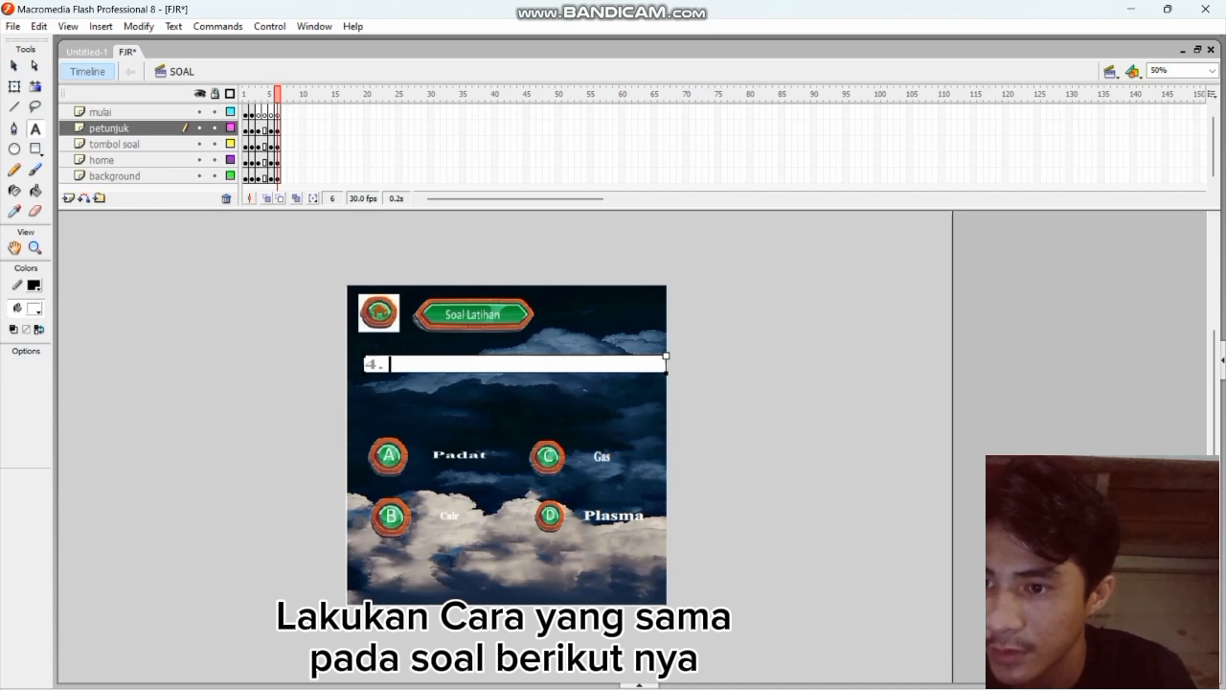
Step: Enter the question 4 text "Ketika uap air di udara berubah menjadi titik air, proses ini di sebut ?" in frame 6
type("Ke")
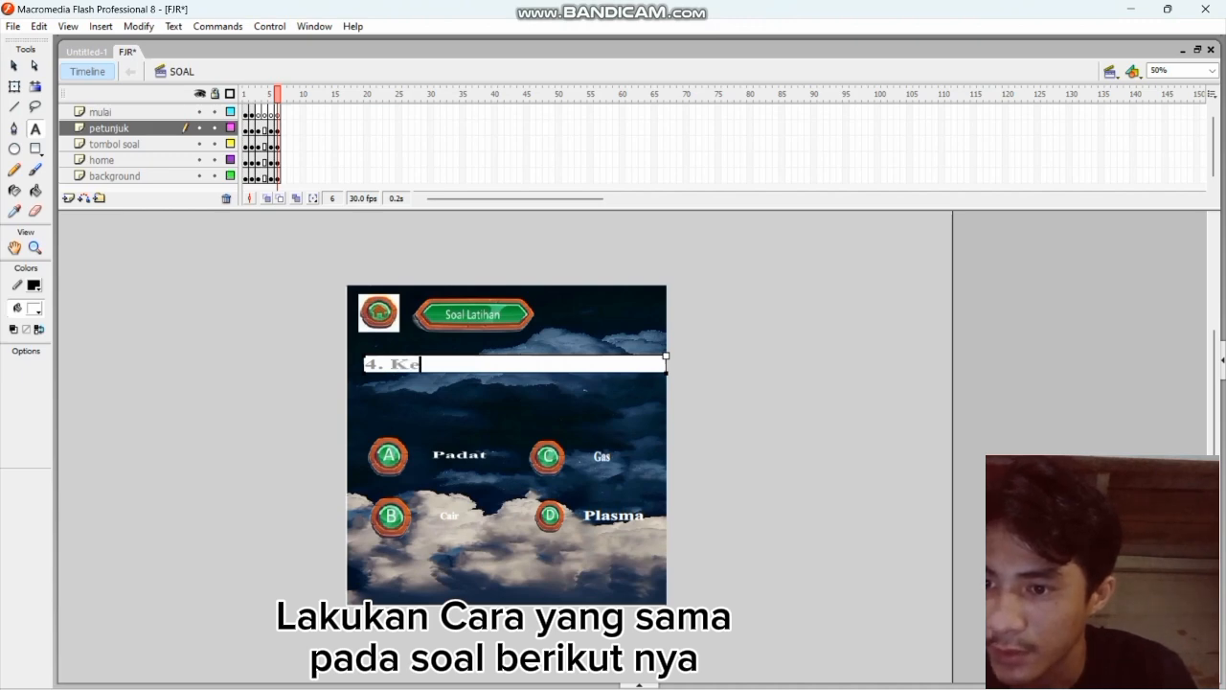
type("tika ")
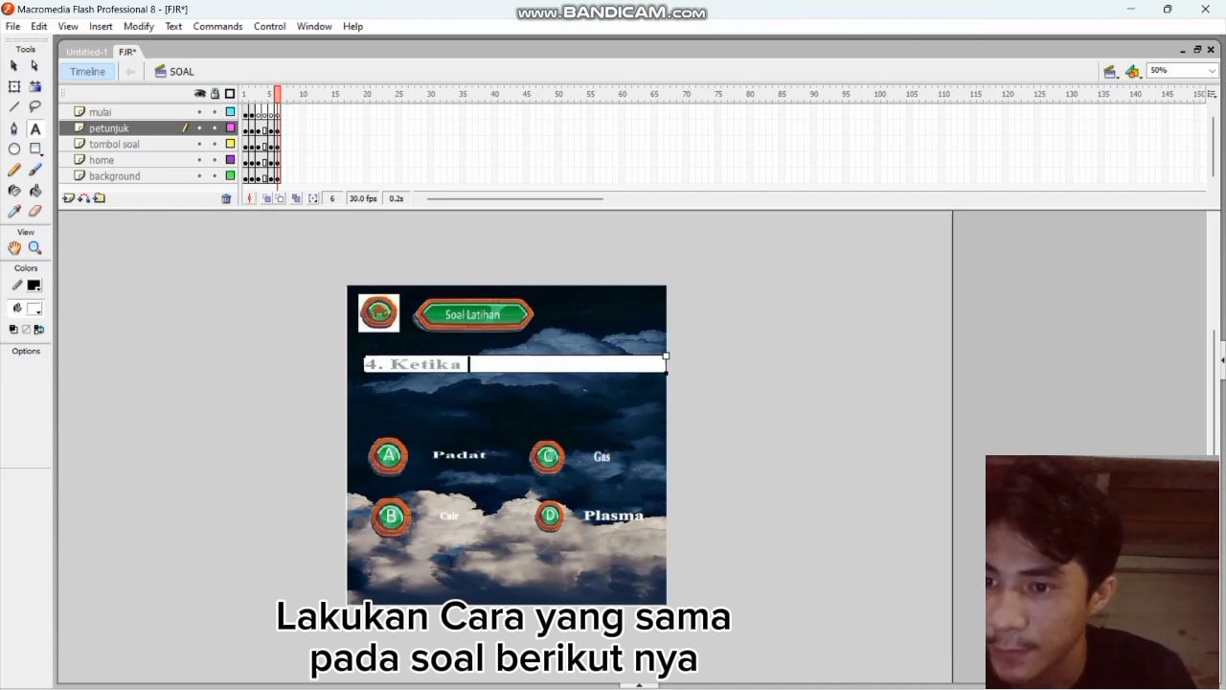
type("Ua")
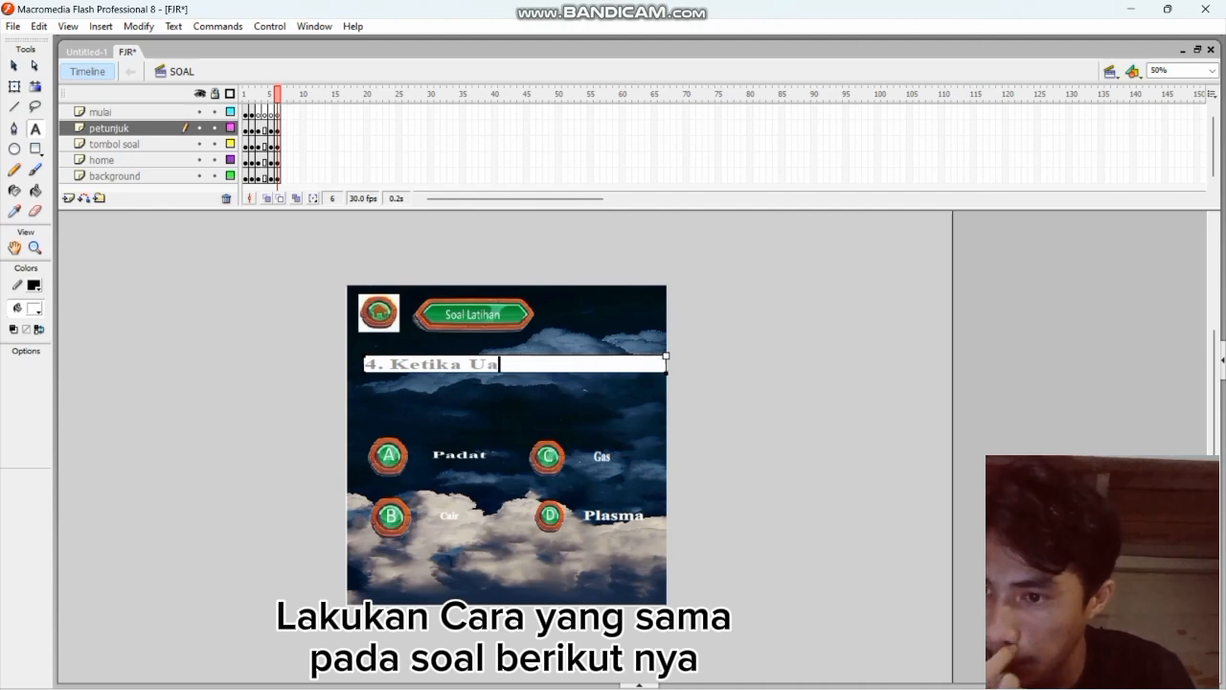
key("BackSpace")
key("BackSpace")
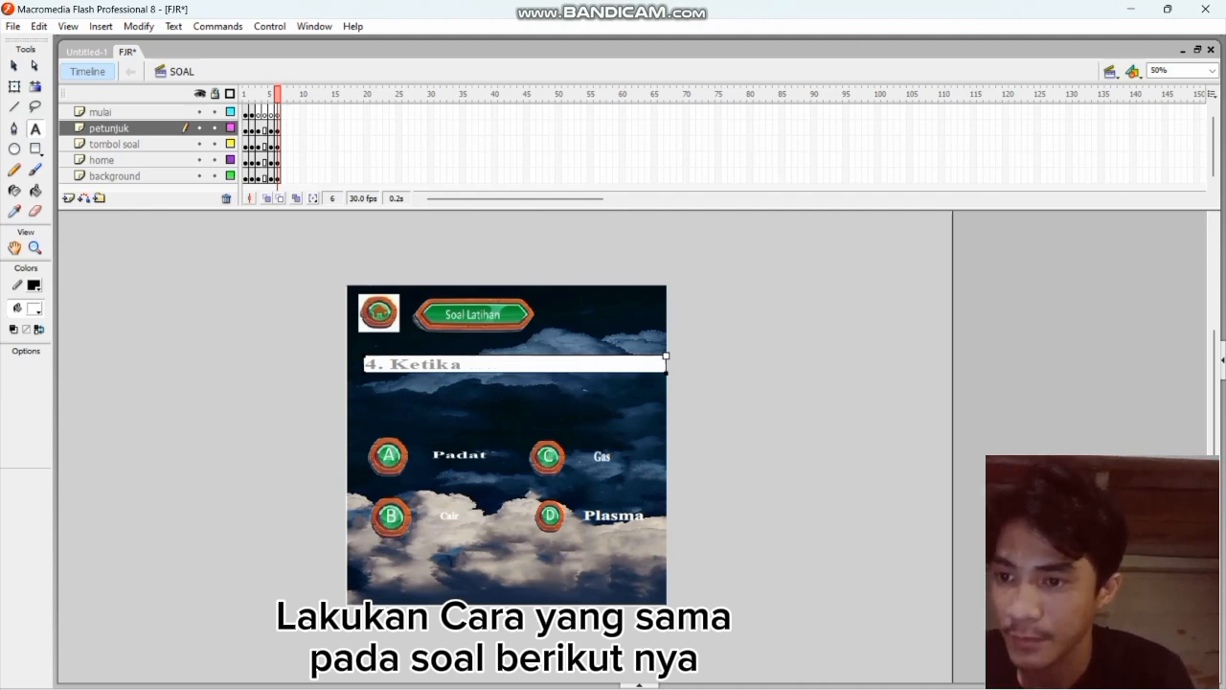
type("uap a")
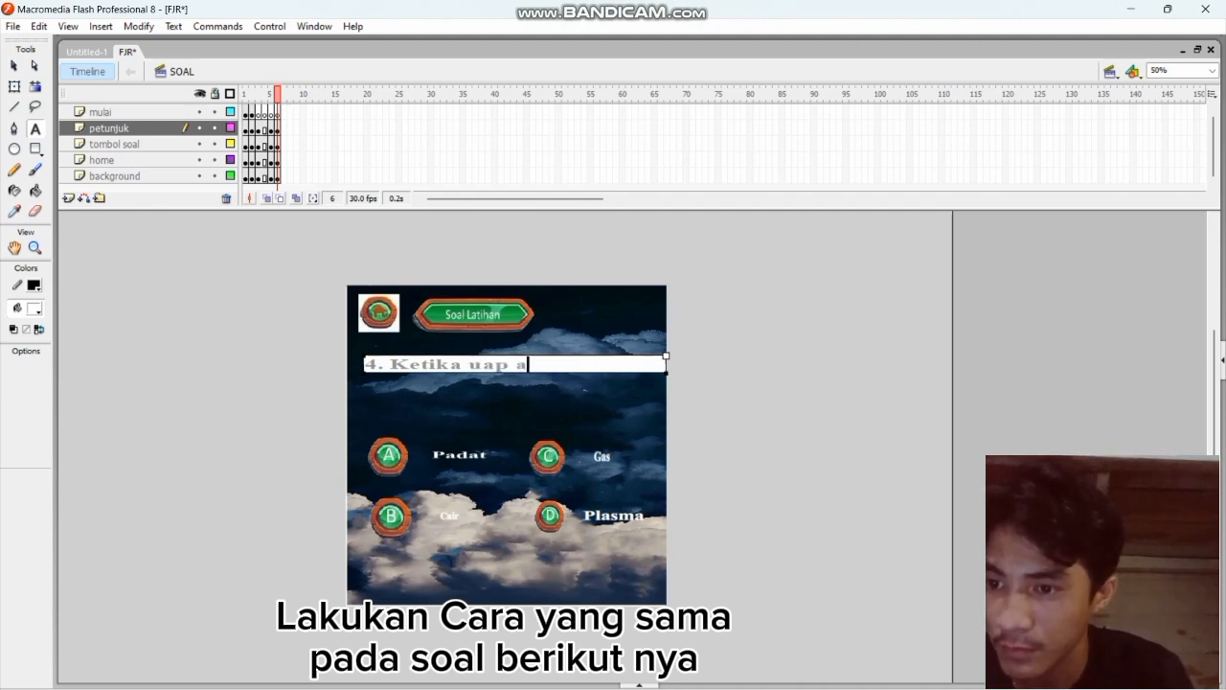
type("ir")
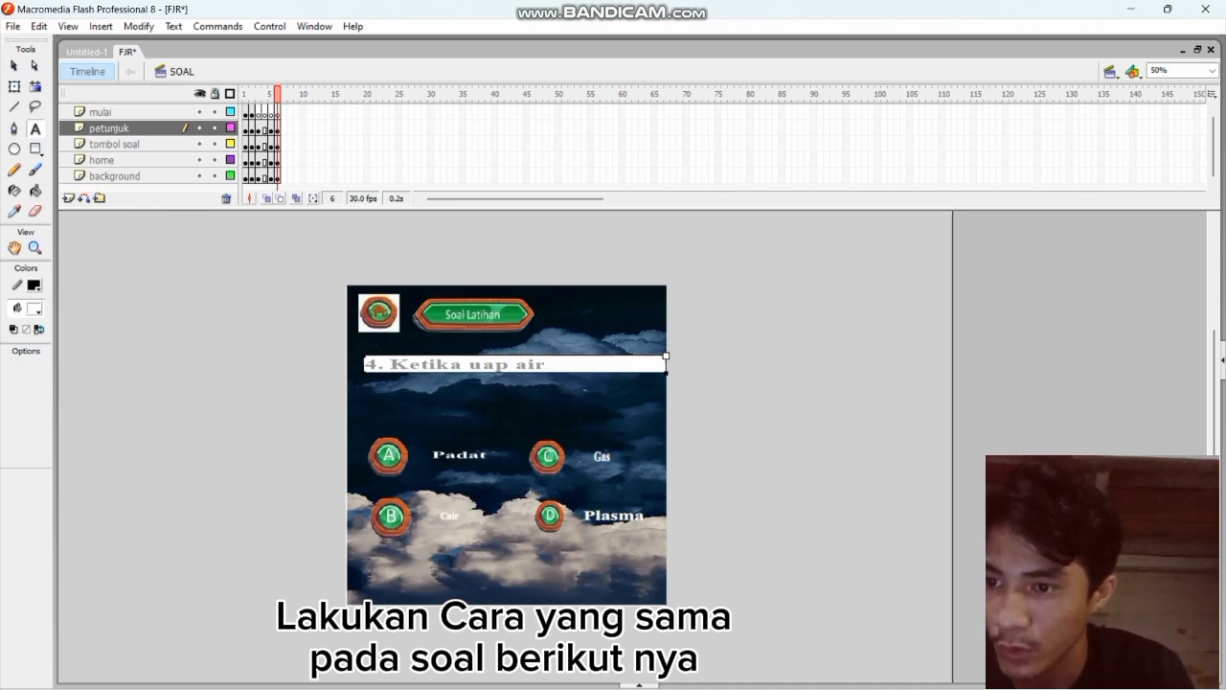
type("di ")
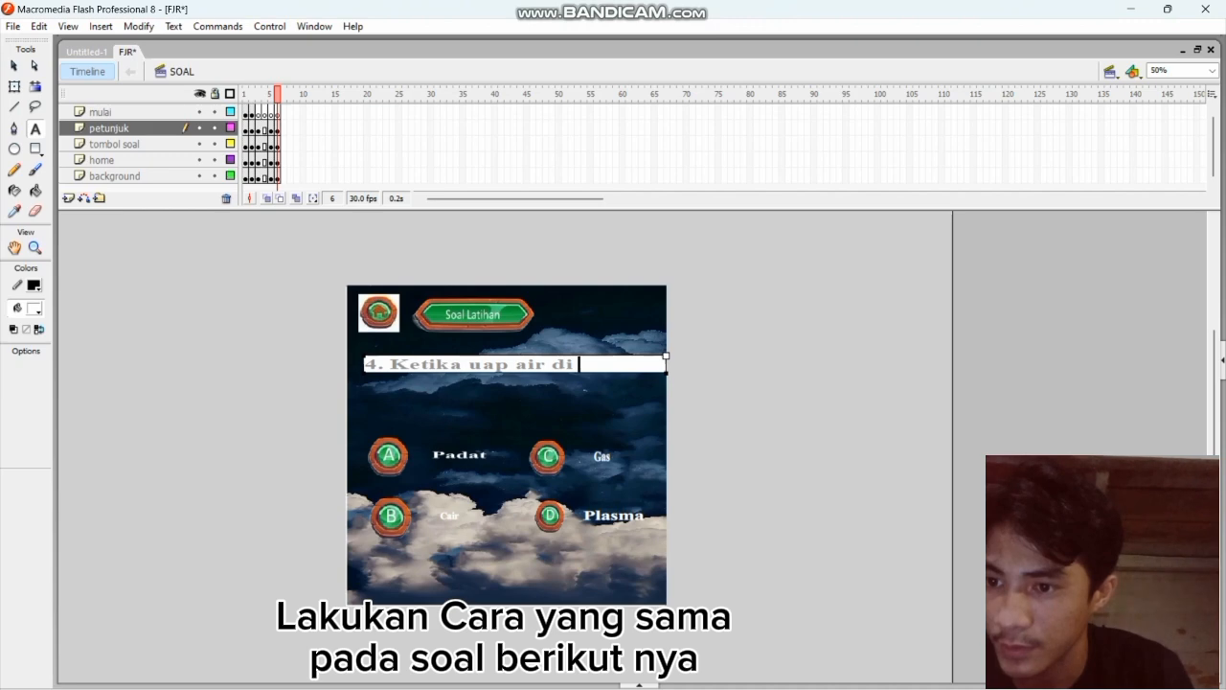
type("udara")
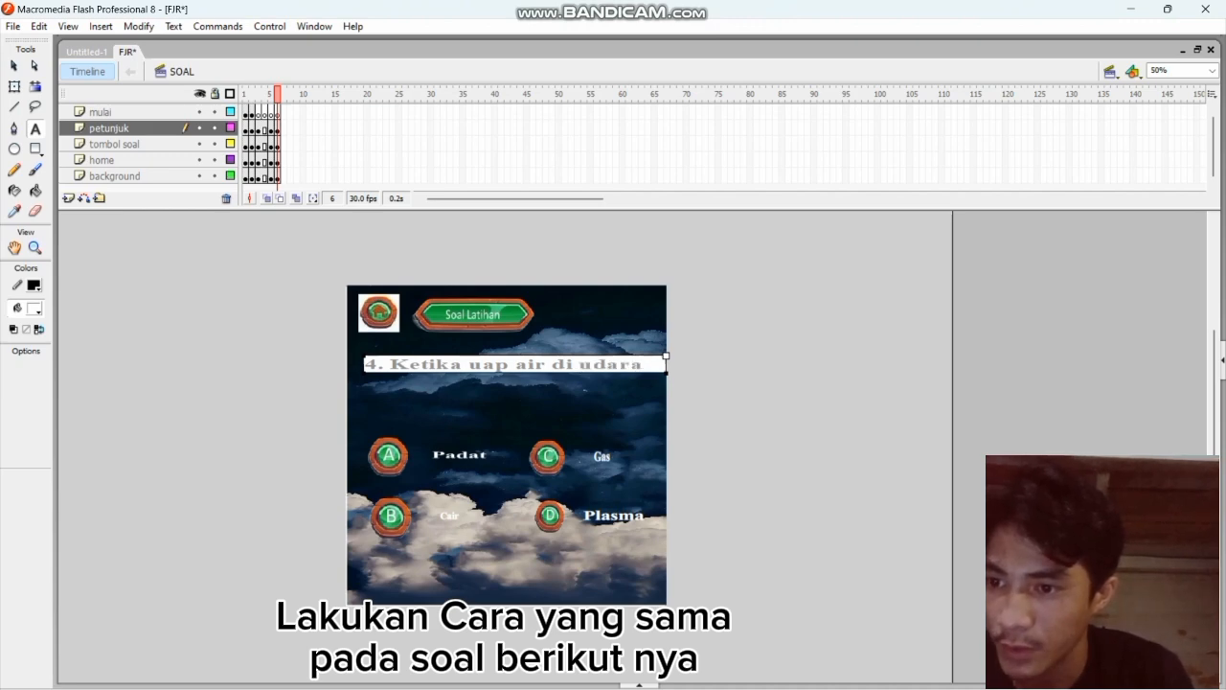
type(" beru")
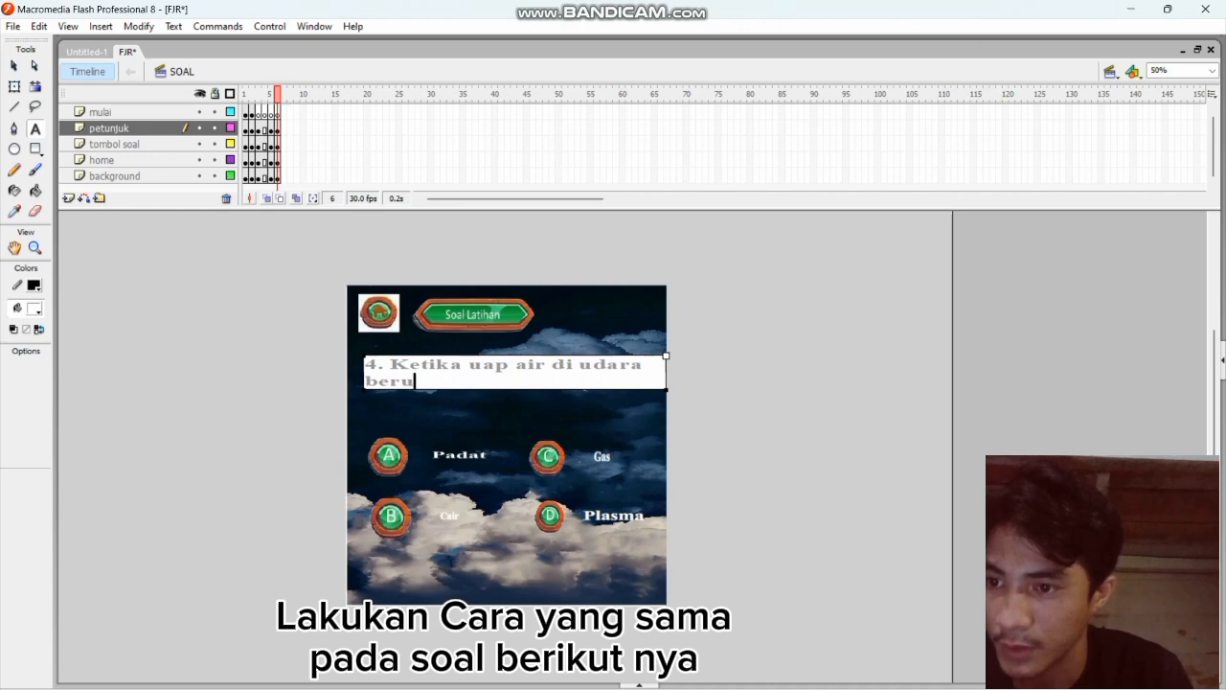
type("bah")
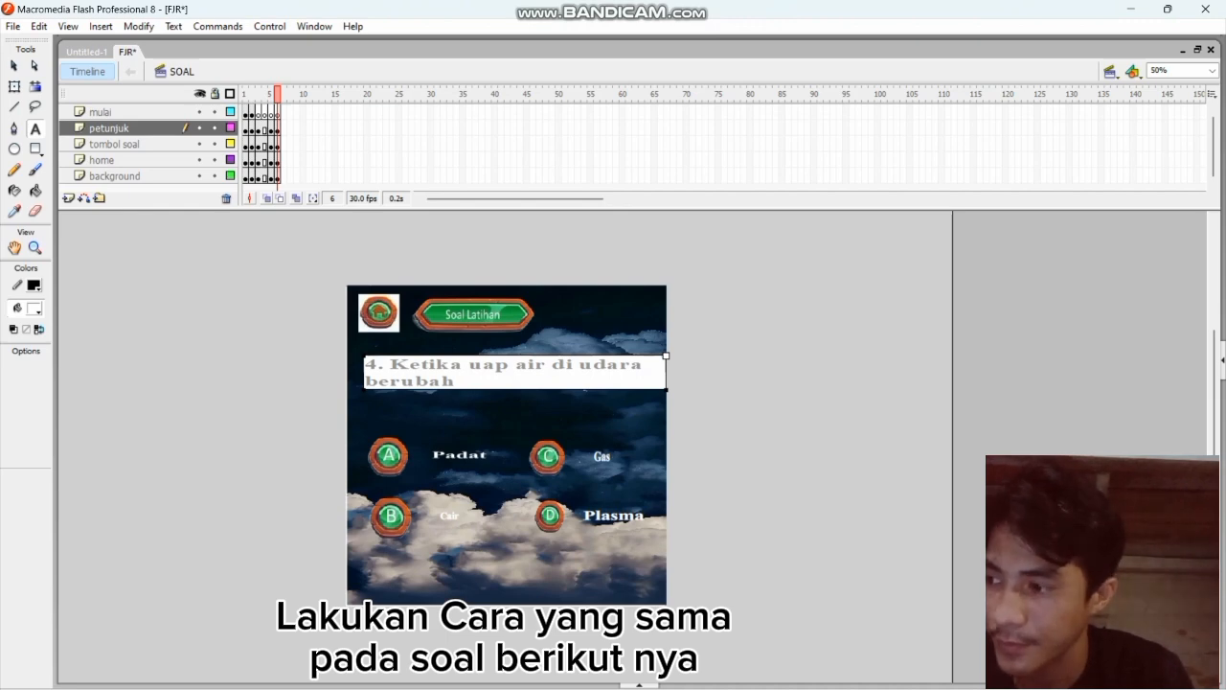
type("m")
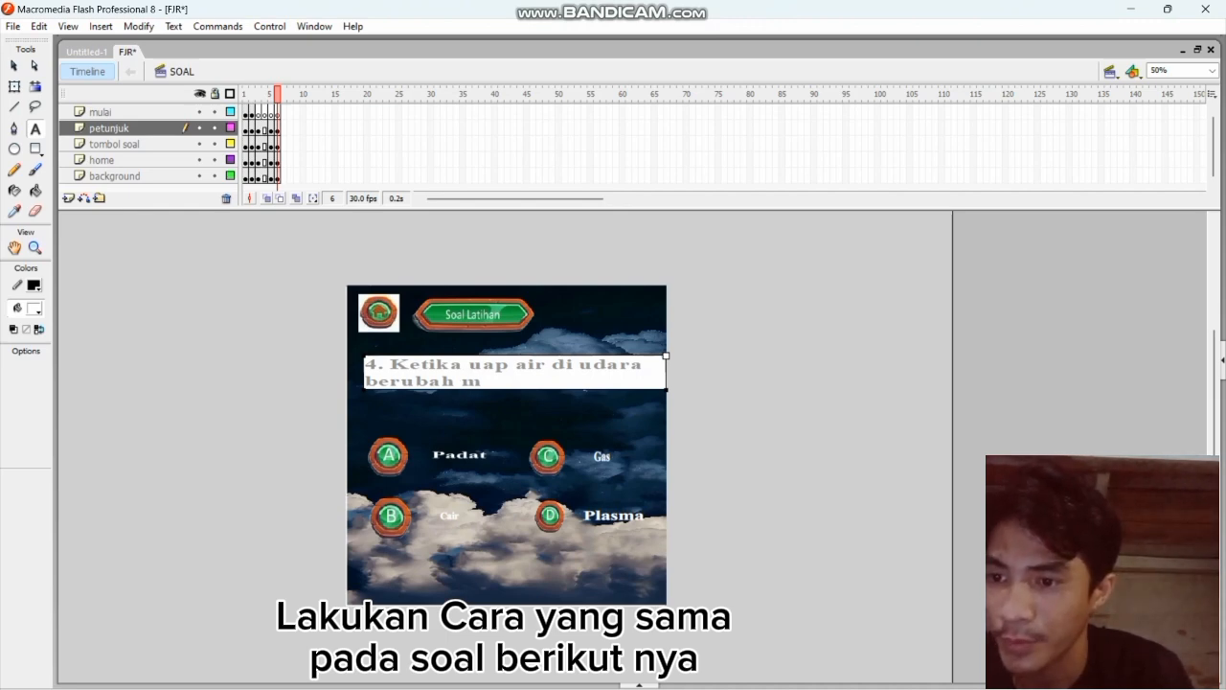
type("enjadi")
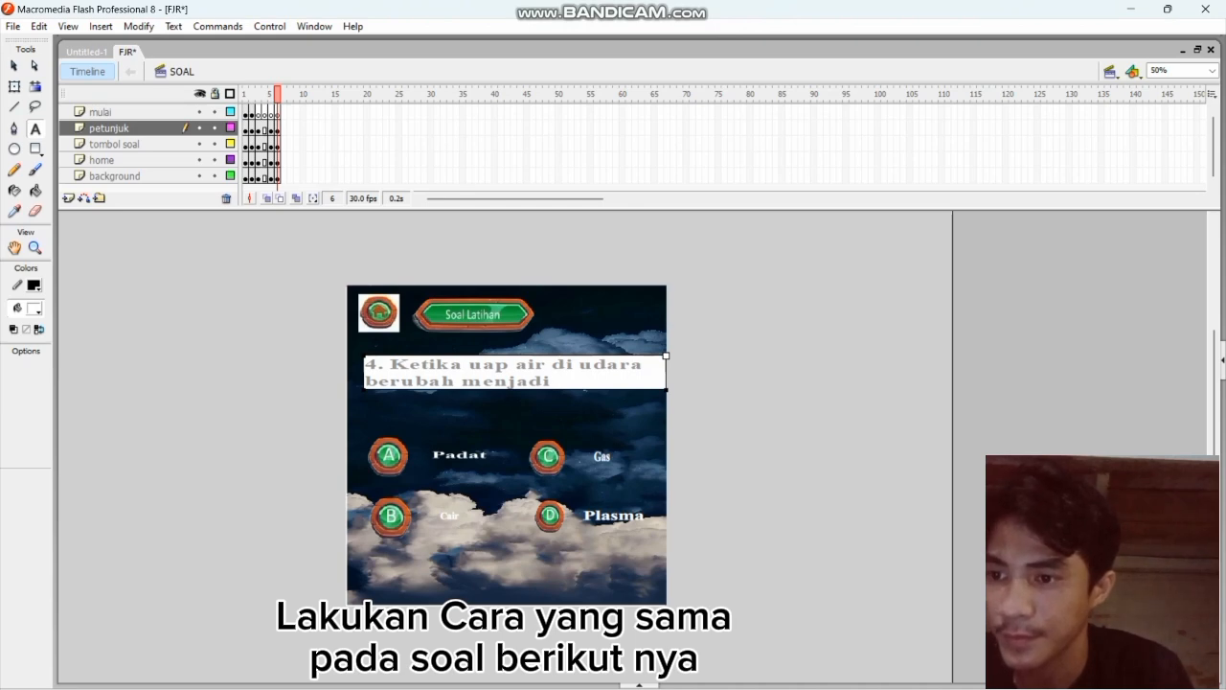
type(" titi")
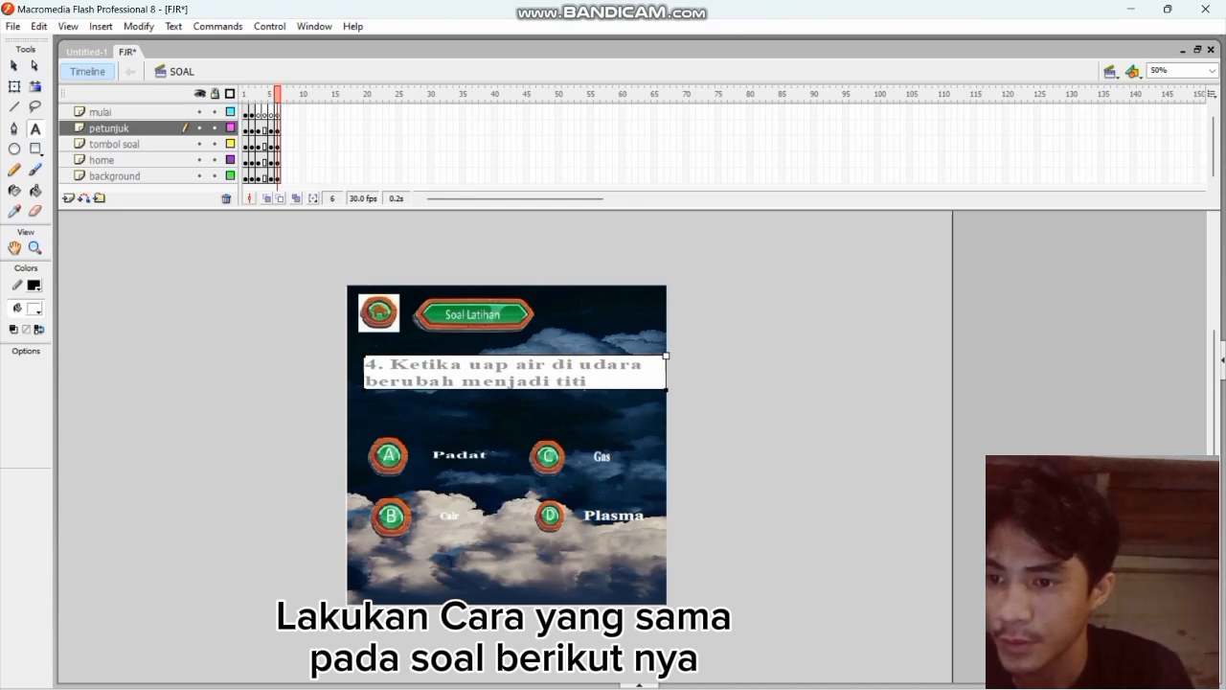
type("k air")
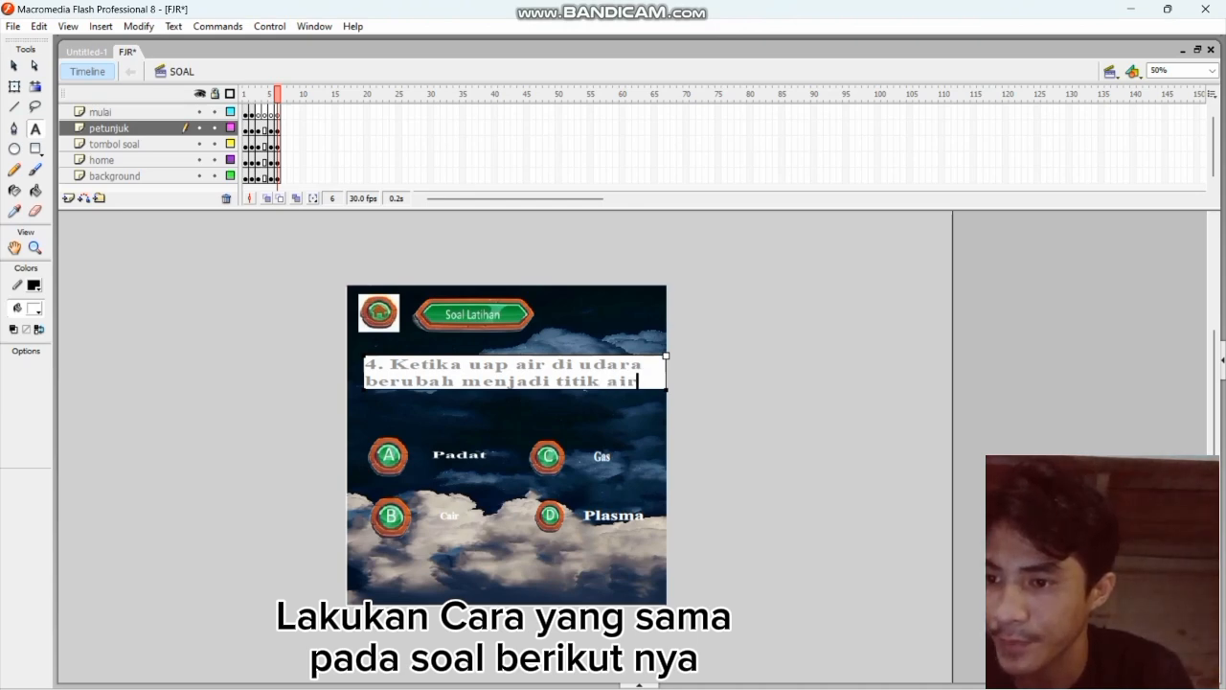
type(",")
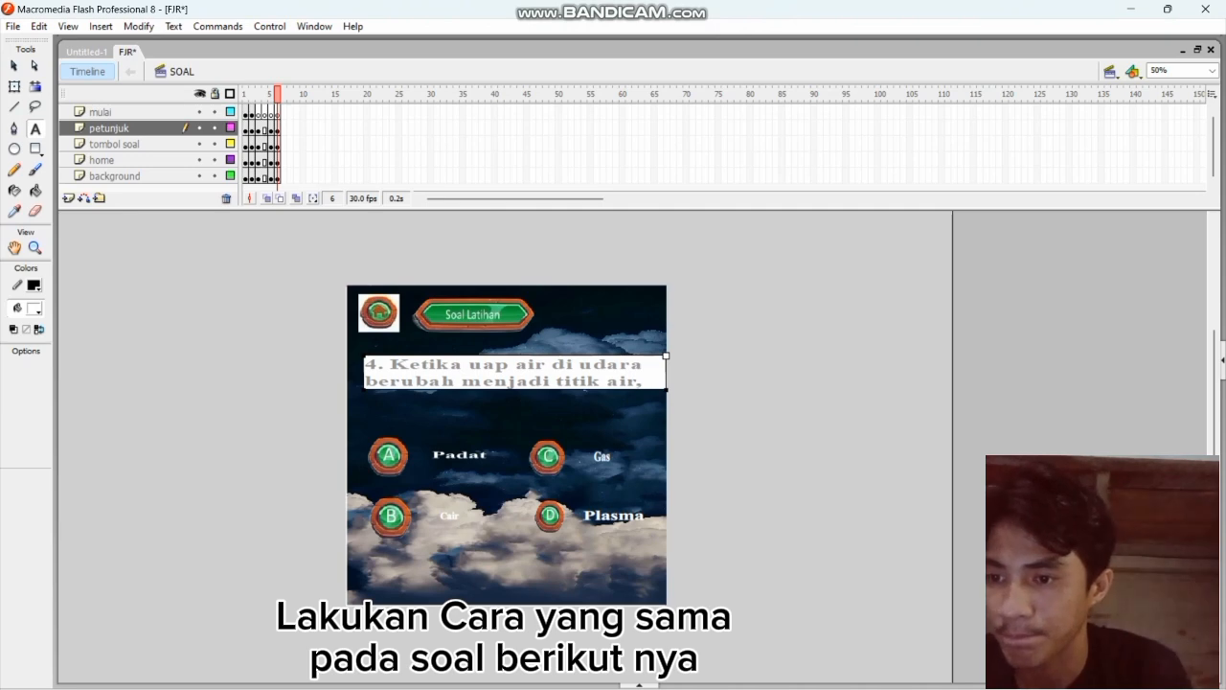
type(" pr")
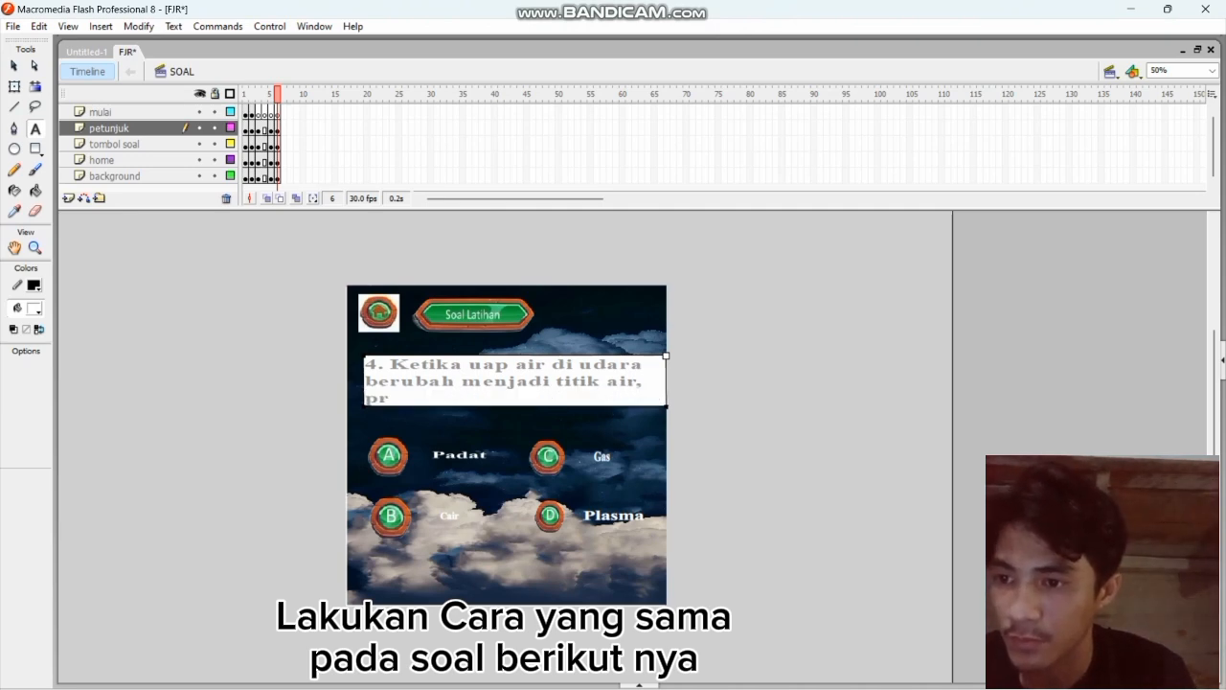
type("oses")
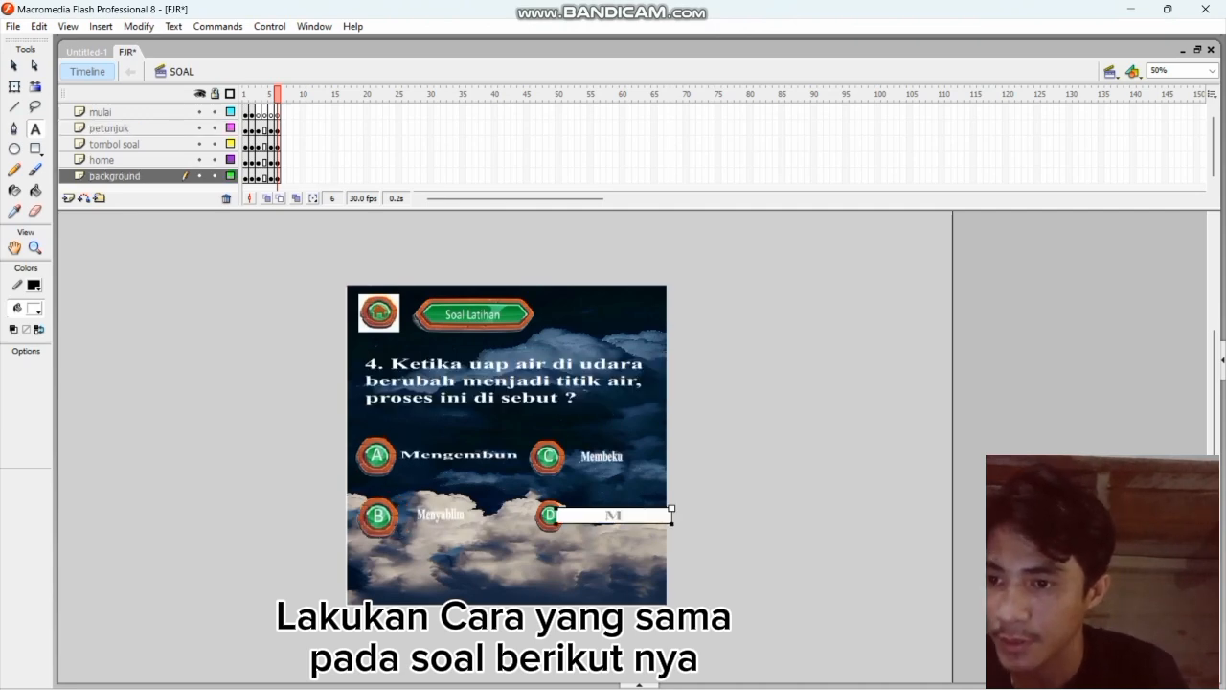
Step: Set the answer D text of question 4 in frame 6 to "Menguap"
type("eng")
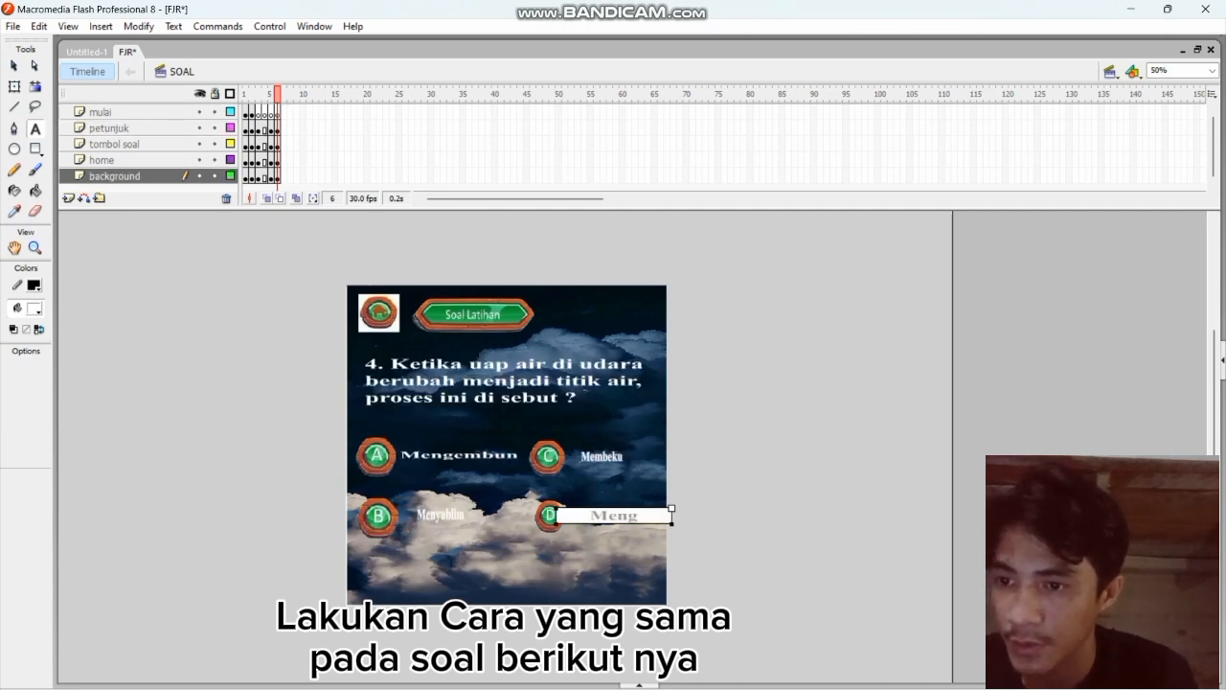
type("uap")
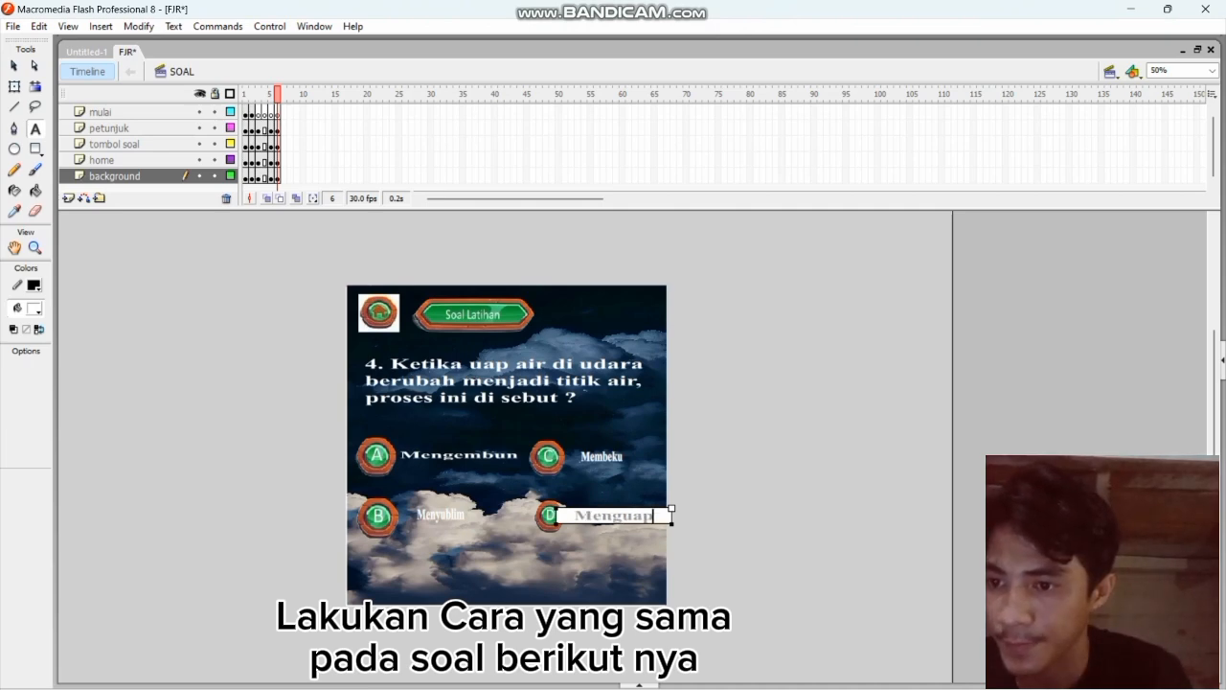
double_click(115, 143)
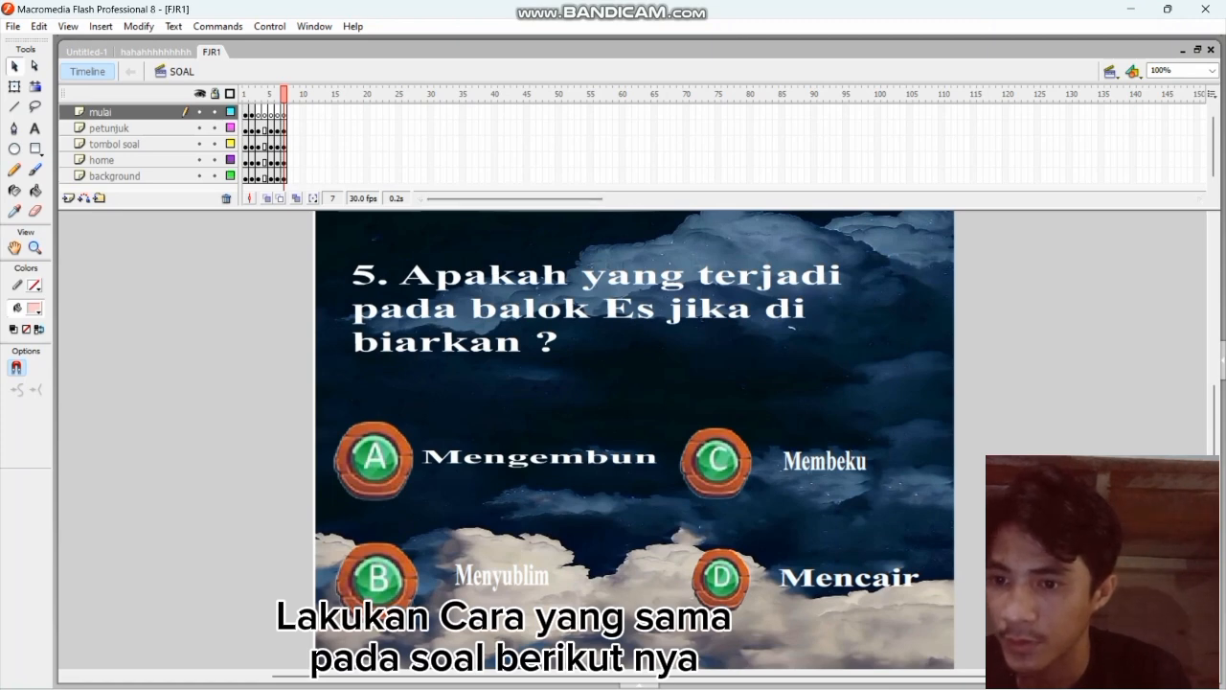
Step: Move the "Nama Peserta Didik" heading in frame 8 of the SOAL scene slightly right and down
left_click(1110, 71)
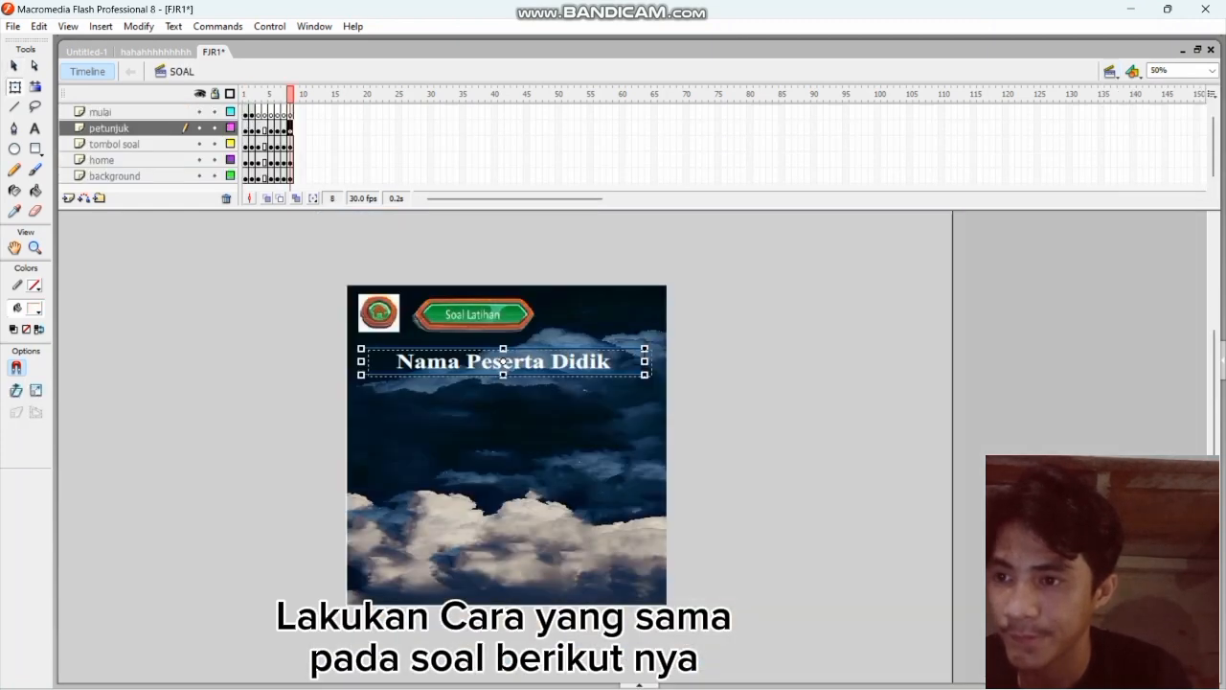
left_click_drag(503, 361, 510, 364)
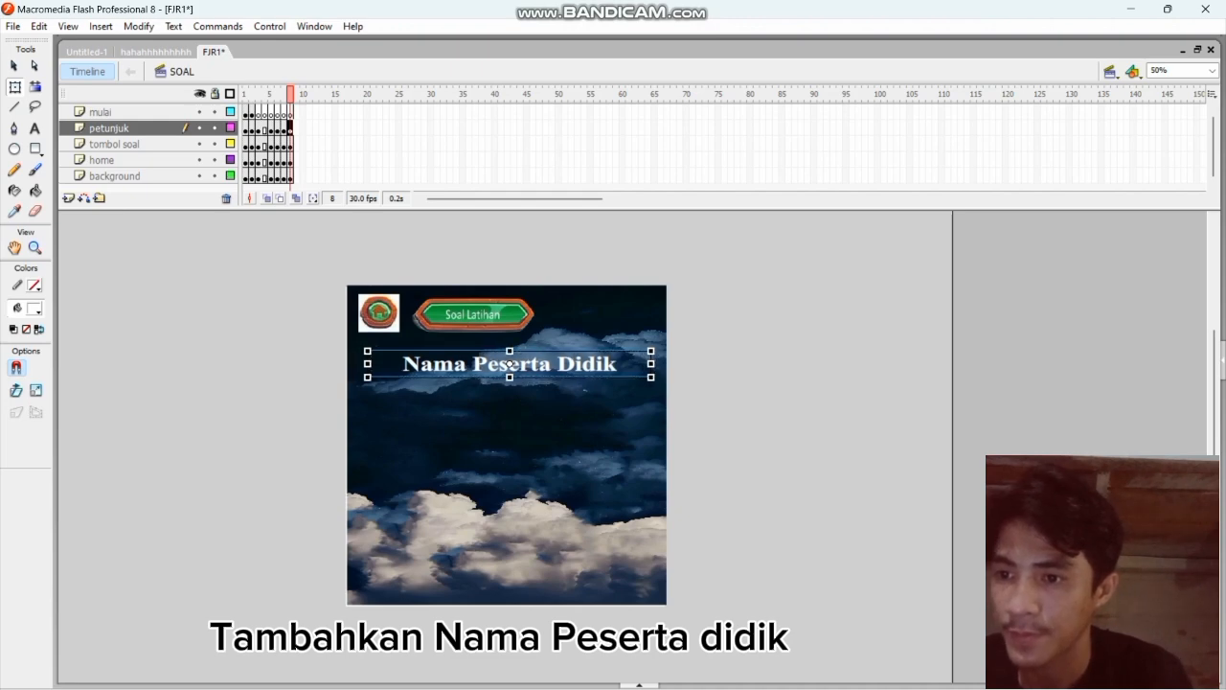
left_click(290, 178)
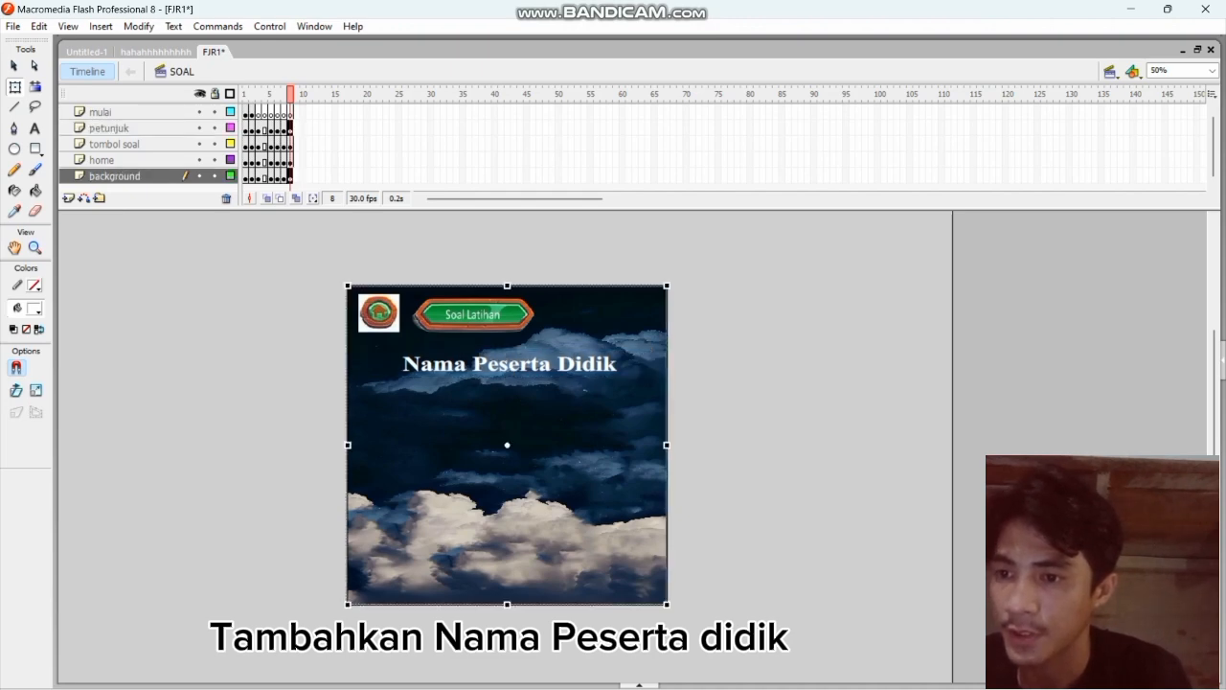
left_click(509, 364)
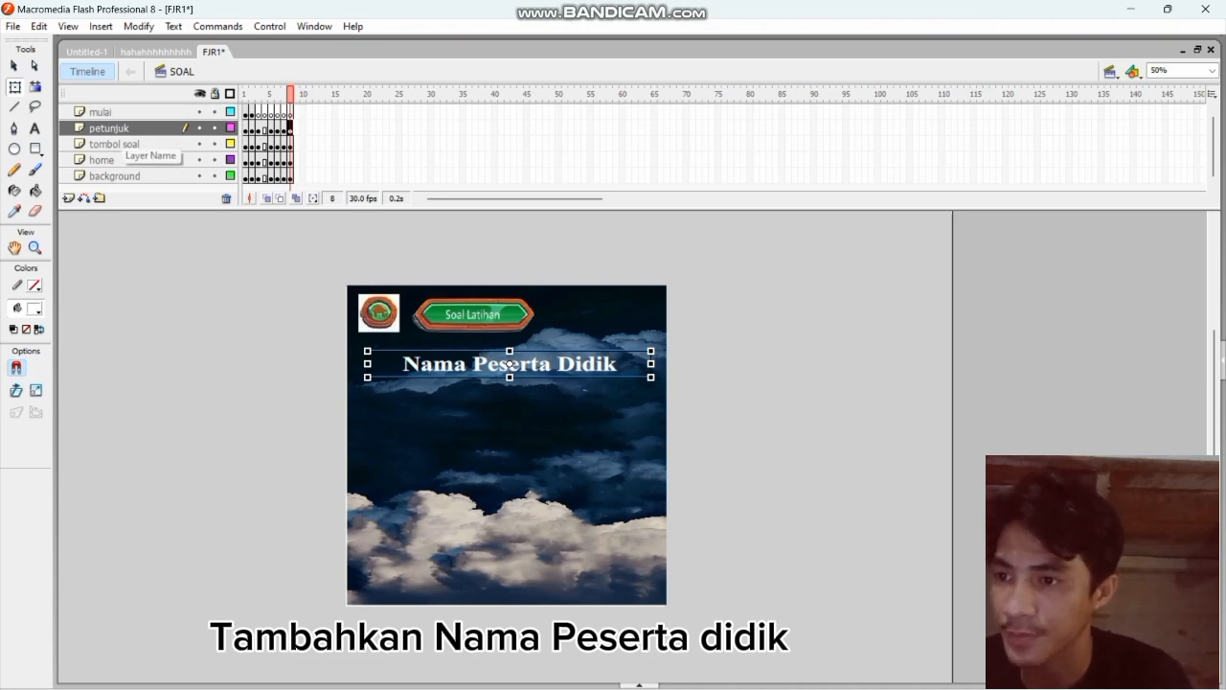
Step: Import the "isian nama" image from the literasi folder onto the stage in frame 8 of the mulai layer
left_click(100, 112)
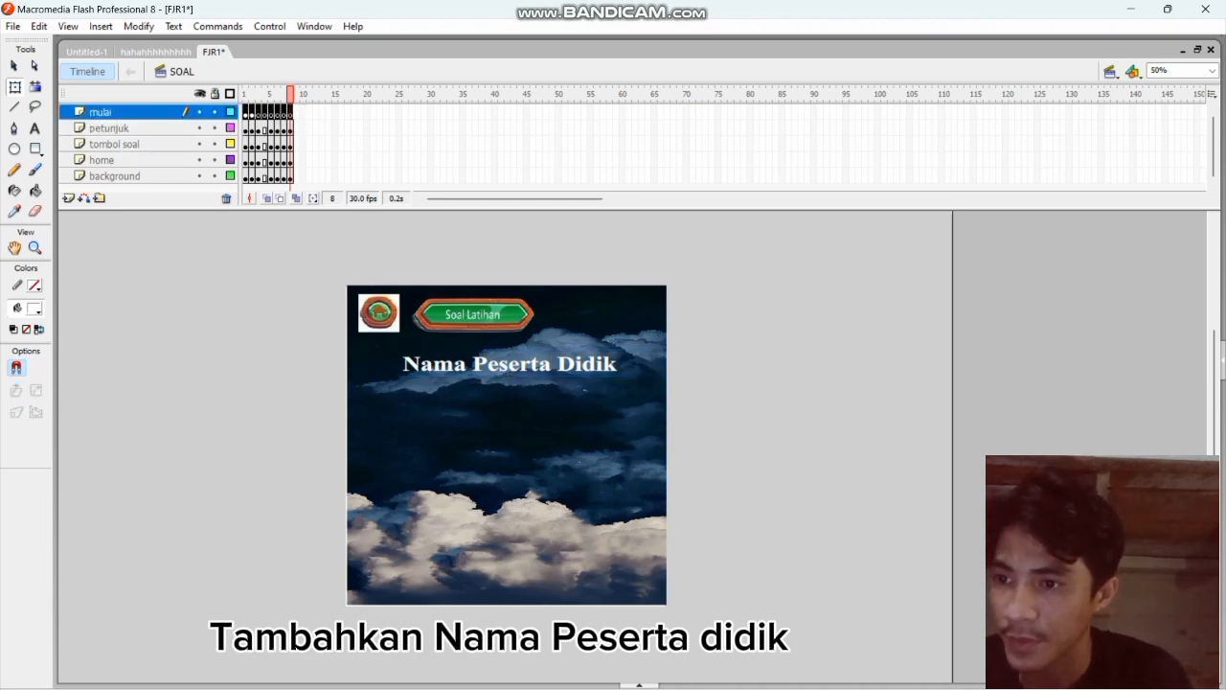
left_click(13, 25)
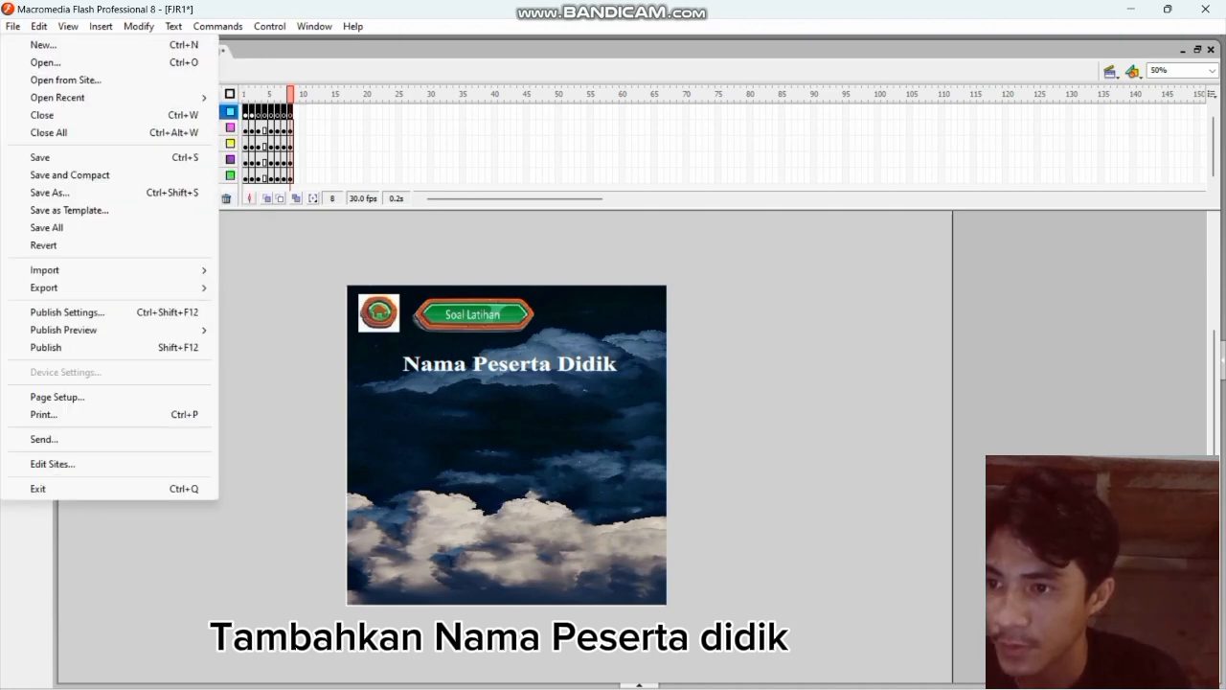
mouse_move(38, 27)
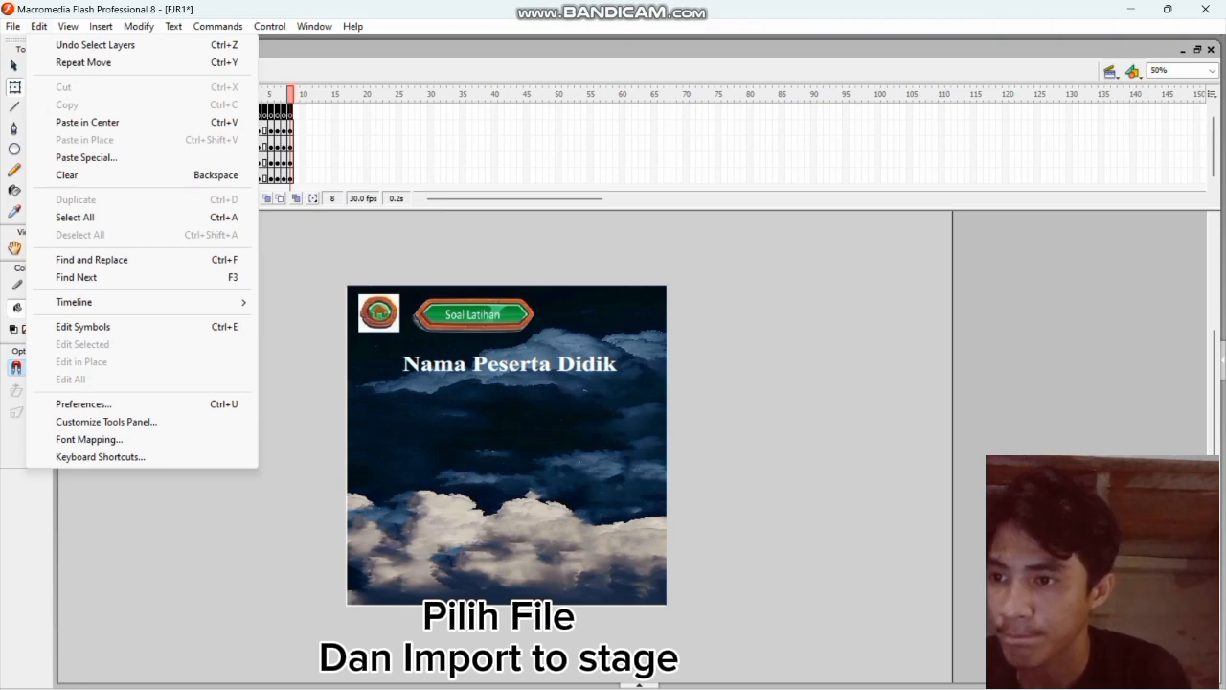
mouse_move(68, 27)
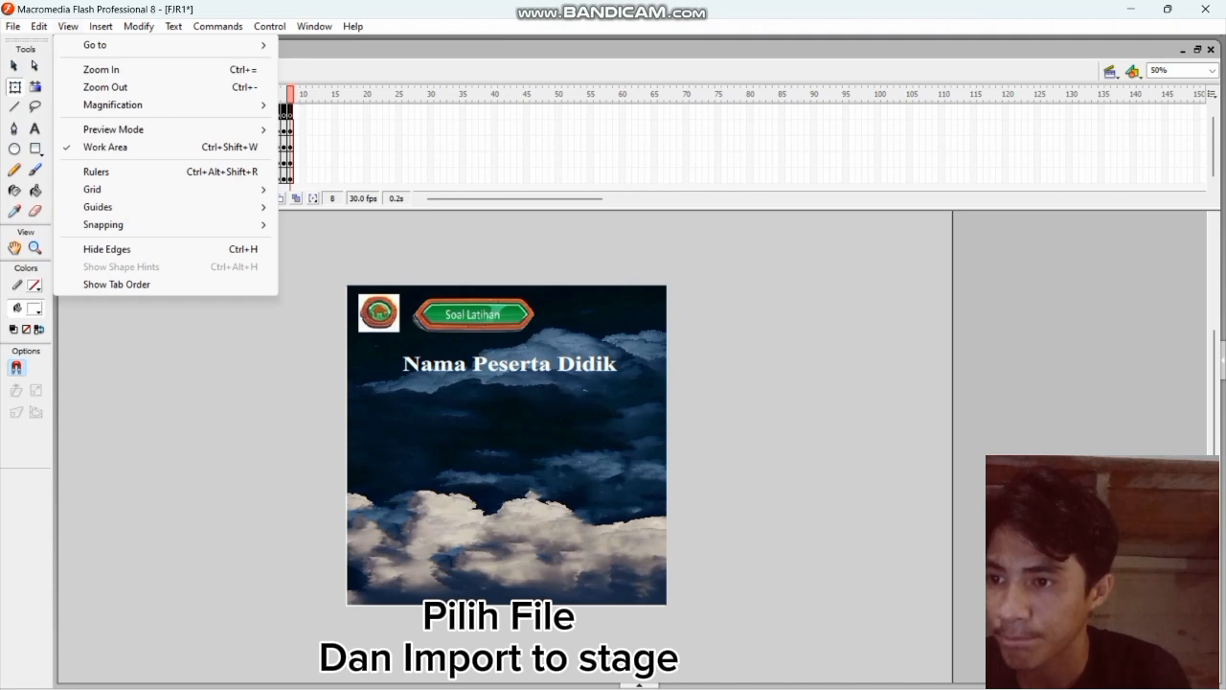
left_click(303, 335)
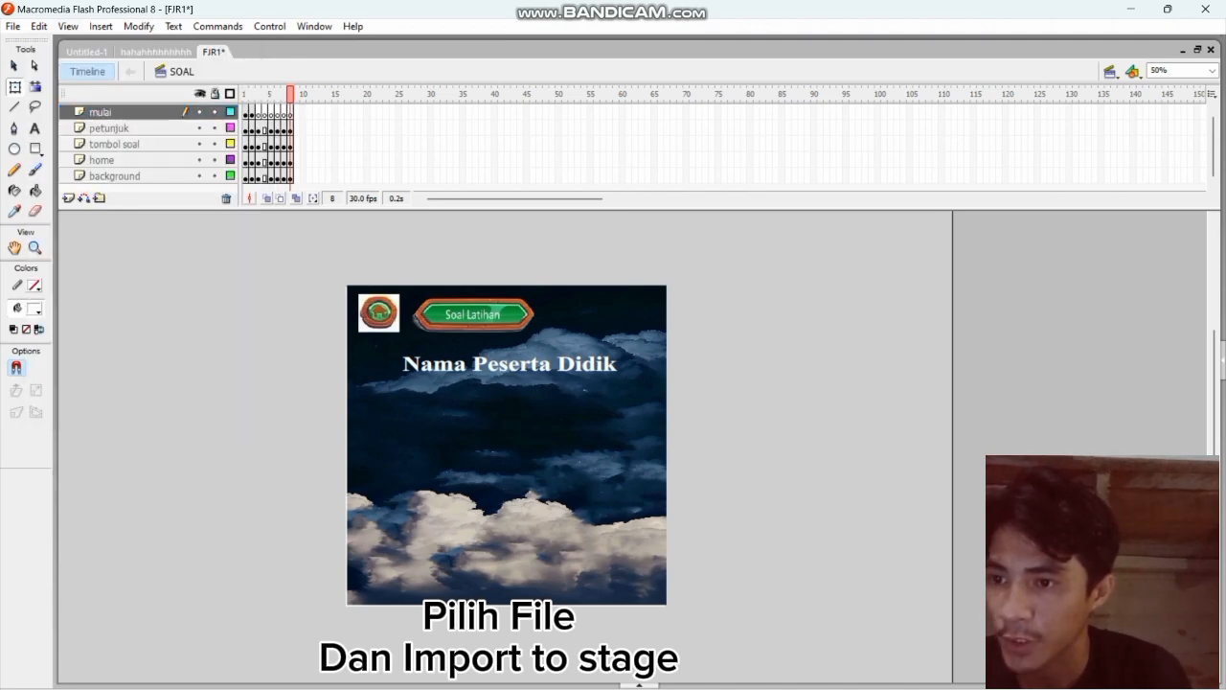
left_click(13, 26)
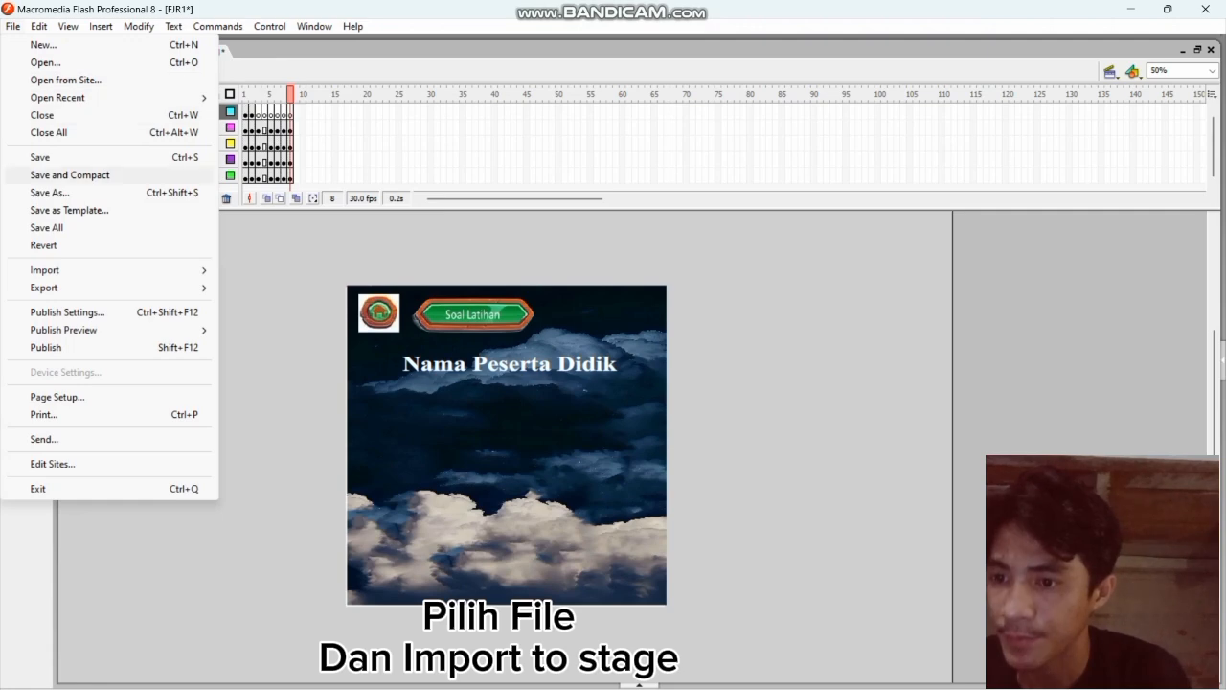
mouse_move(57, 271)
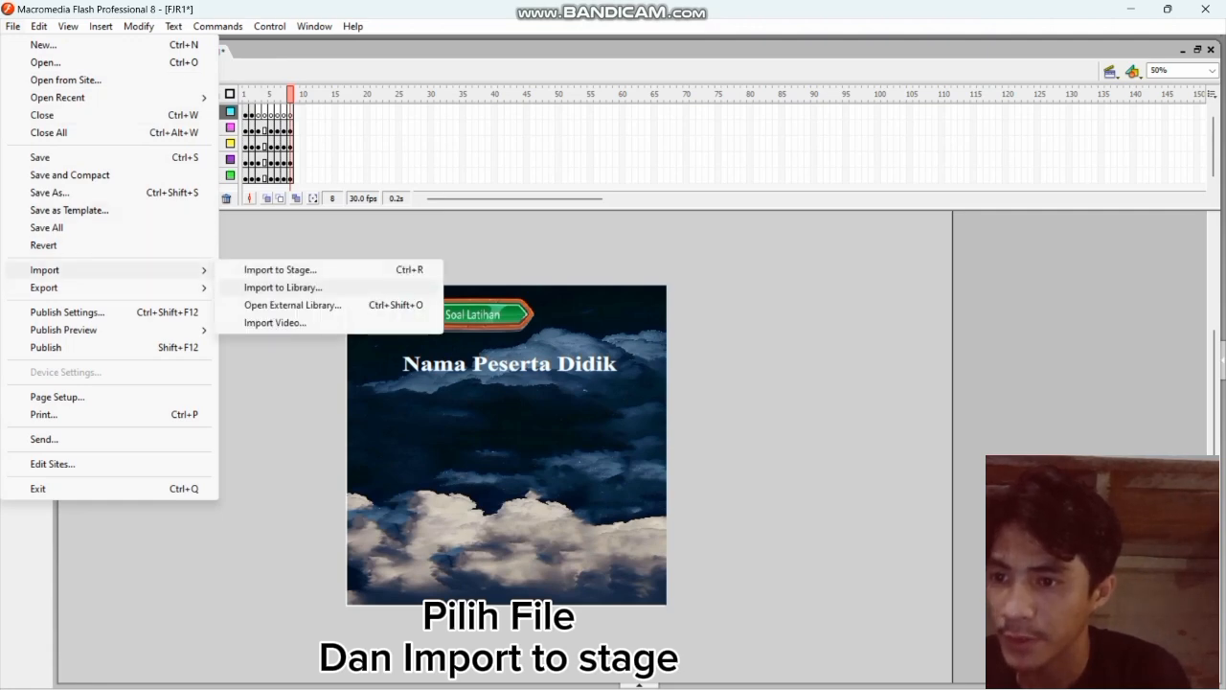
left_click(279, 269)
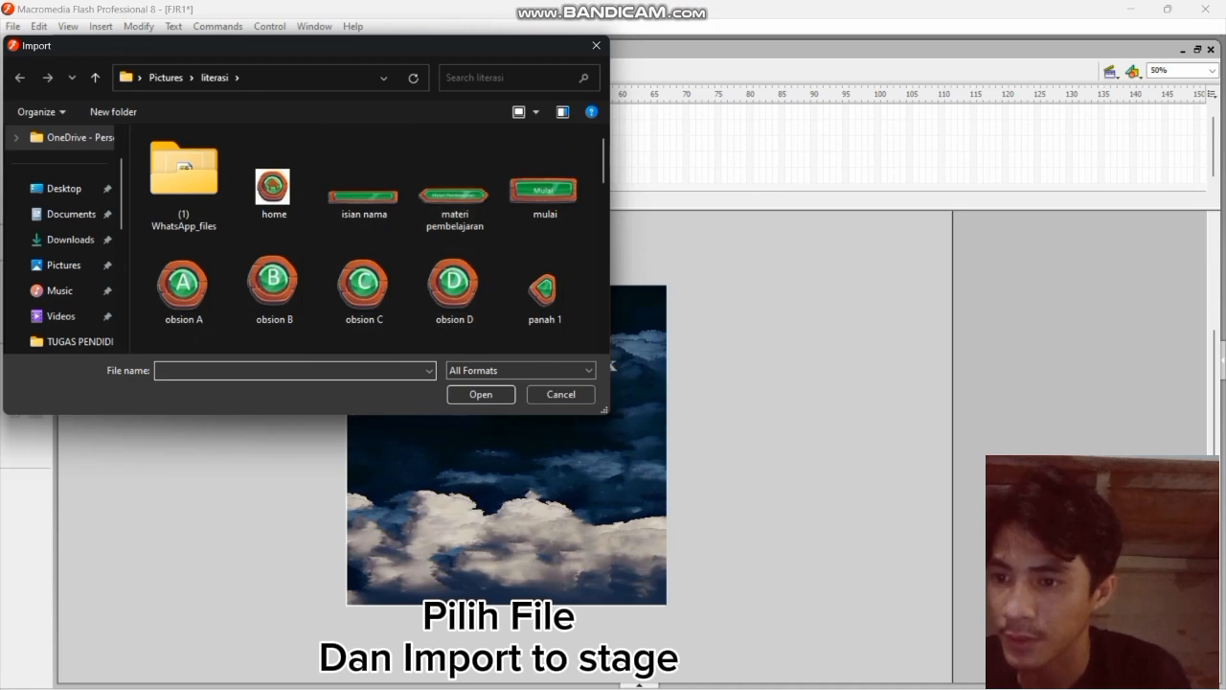
scroll(378, 208, "down", 2)
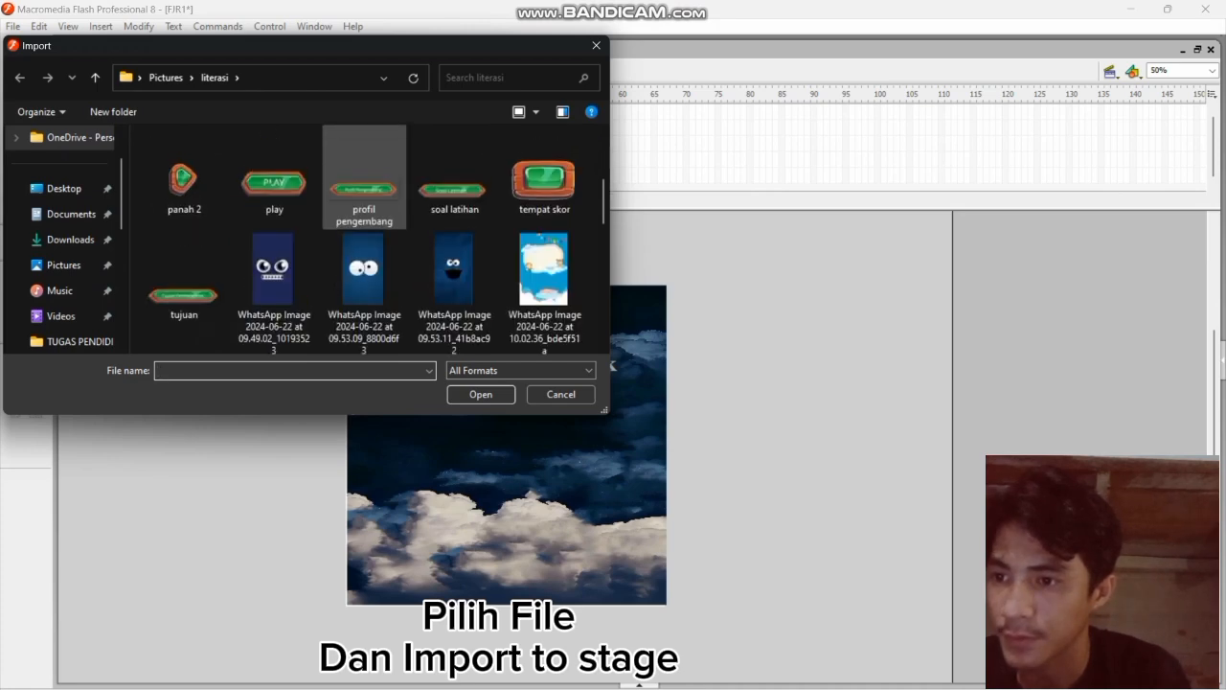
scroll(378, 209, "up", 1)
scroll(451, 268, "up", 1)
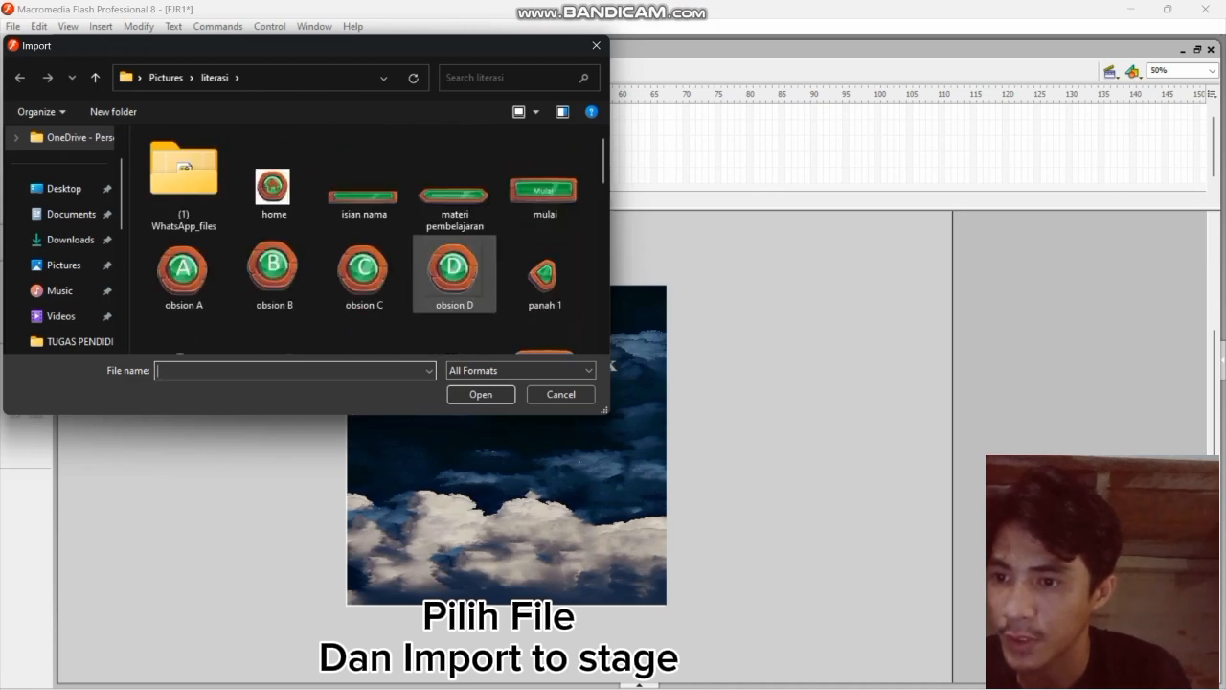
left_click(378, 206)
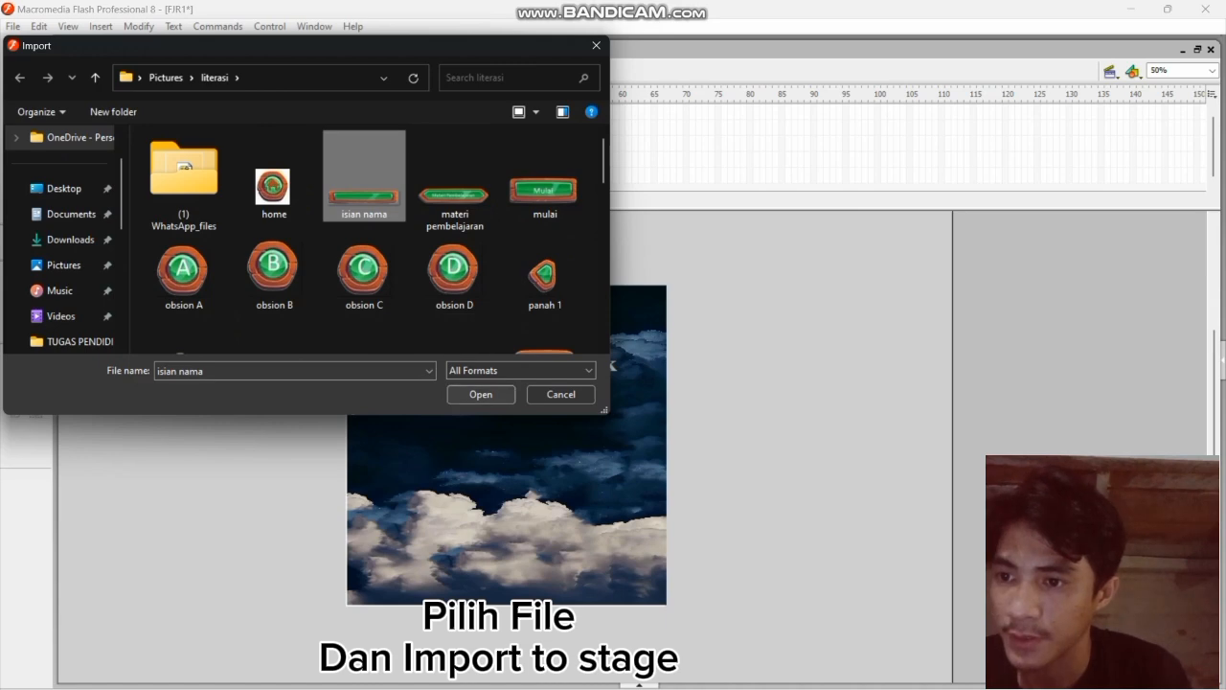
left_click(480, 393)
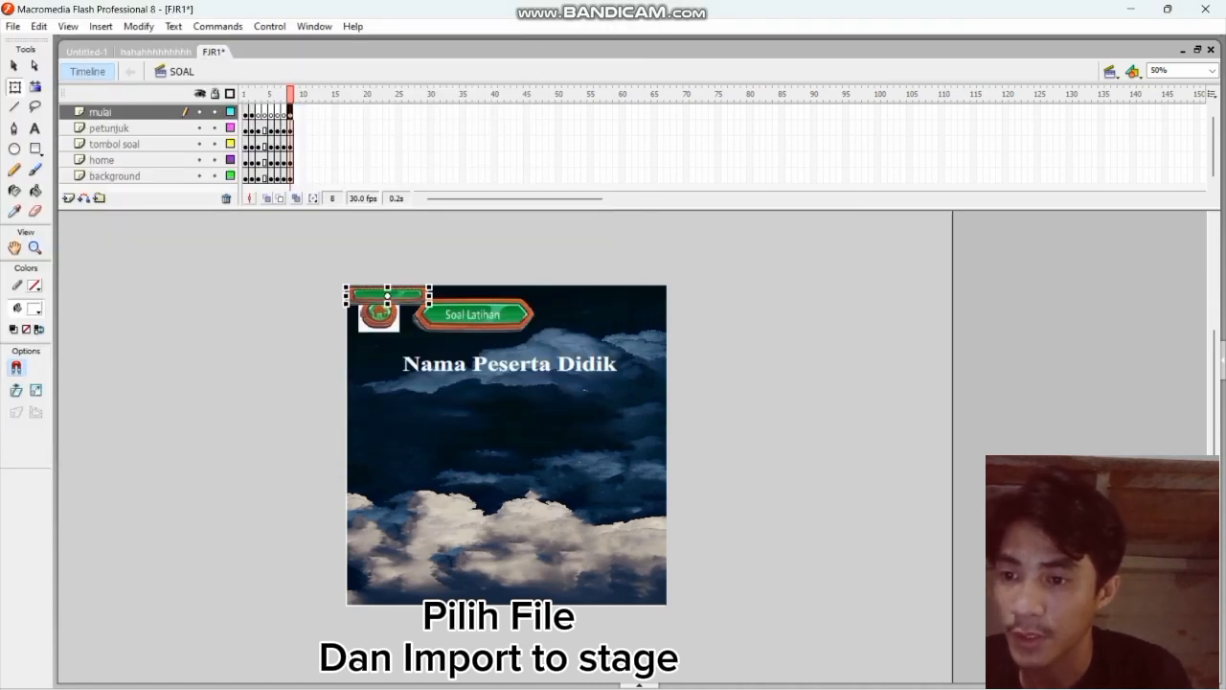
Step: Enlarge the imported name plate to almost the stage width and centre it just below the "Nama Peserta Didik" heading
left_click_drag(429, 295, 611, 446)
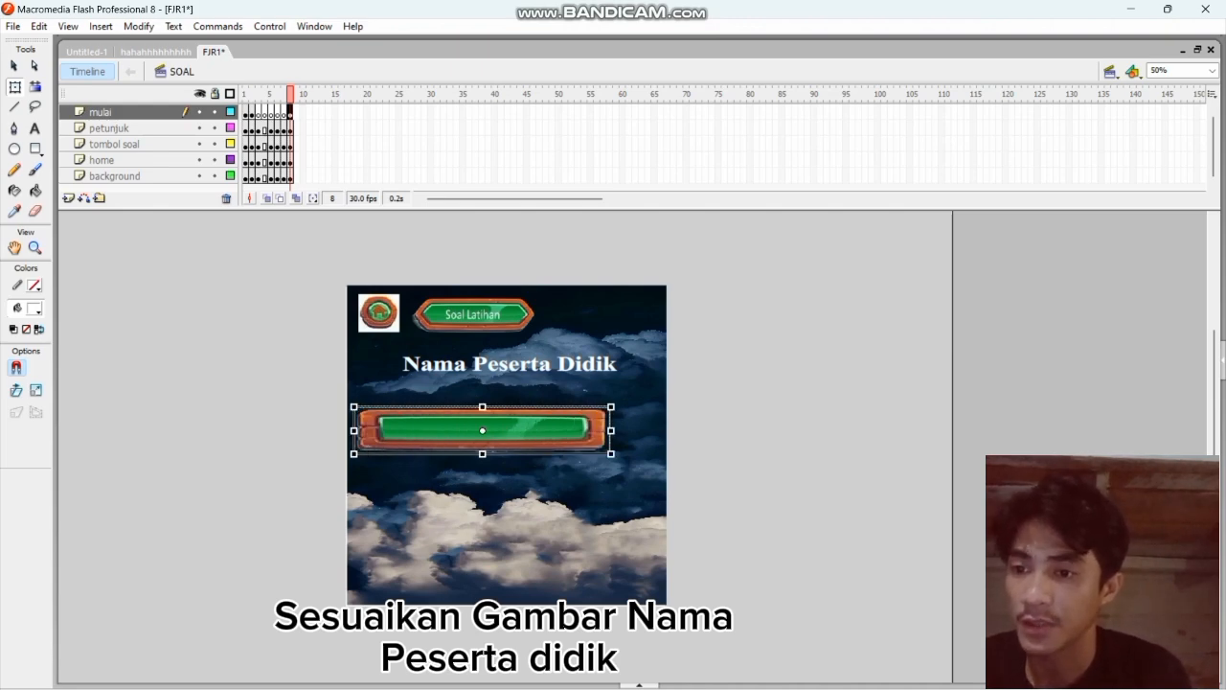
left_click_drag(536, 430, 559, 416)
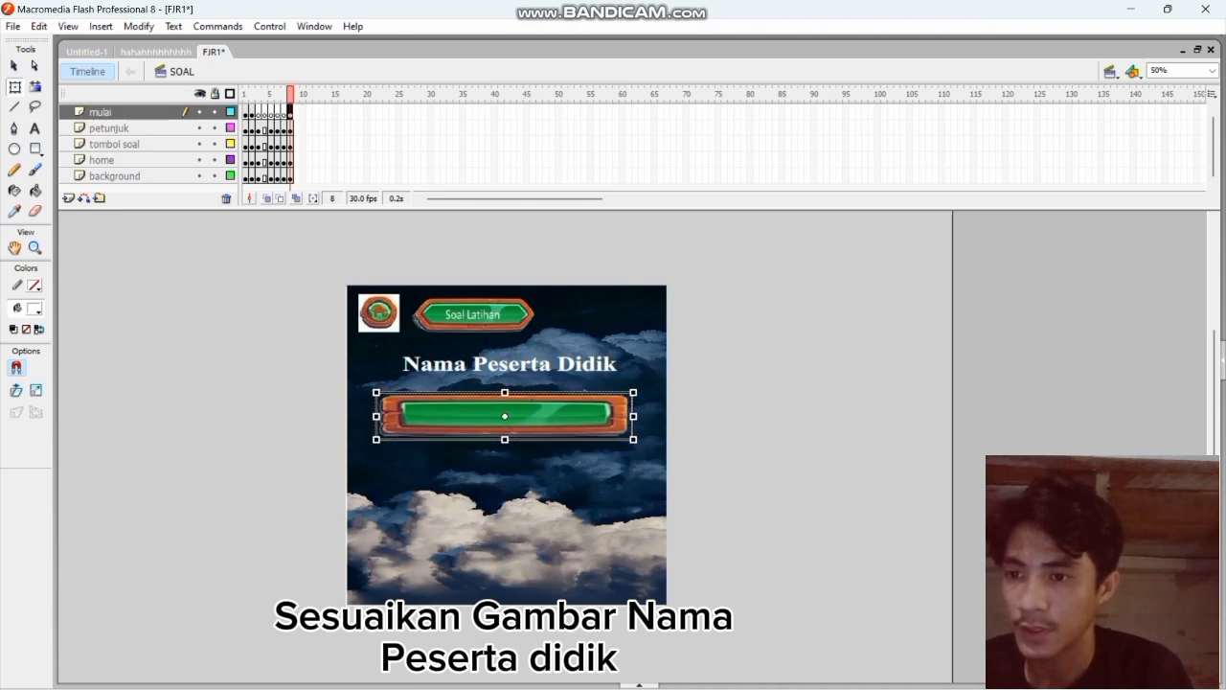
left_click_drag(558, 416, 565, 417)
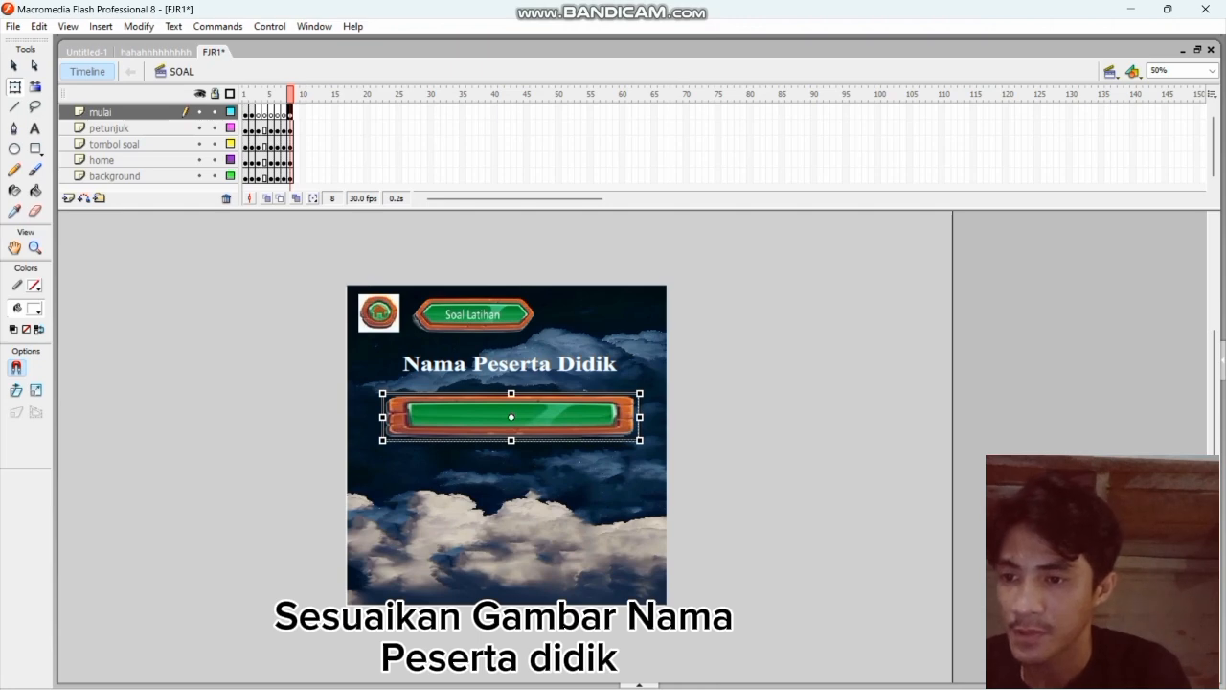
left_click_drag(640, 440, 651, 450)
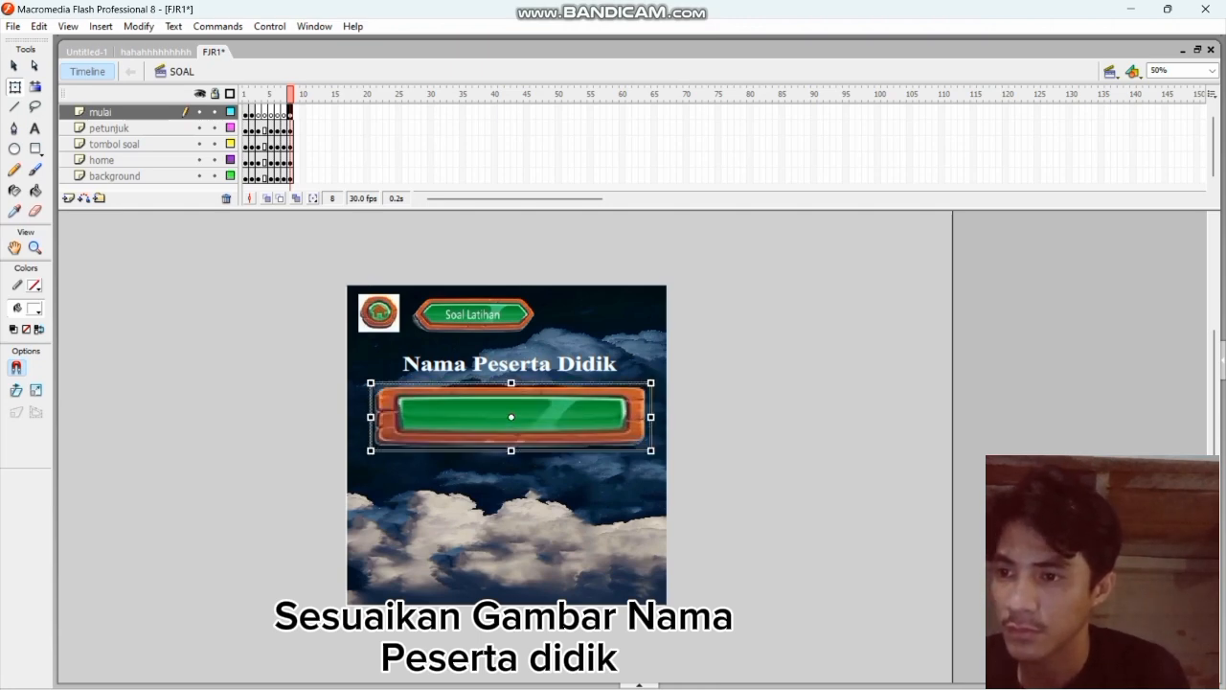
left_click_drag(528, 420, 536, 422)
left_click(510, 364)
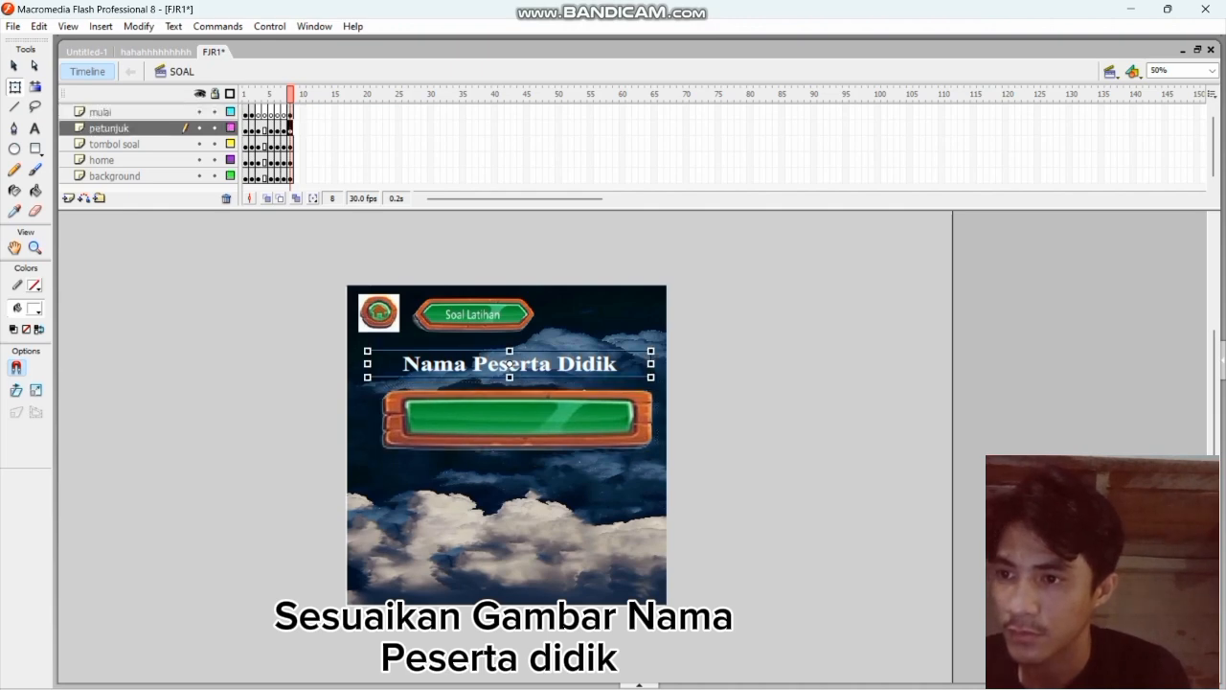
key("ctrl+z")
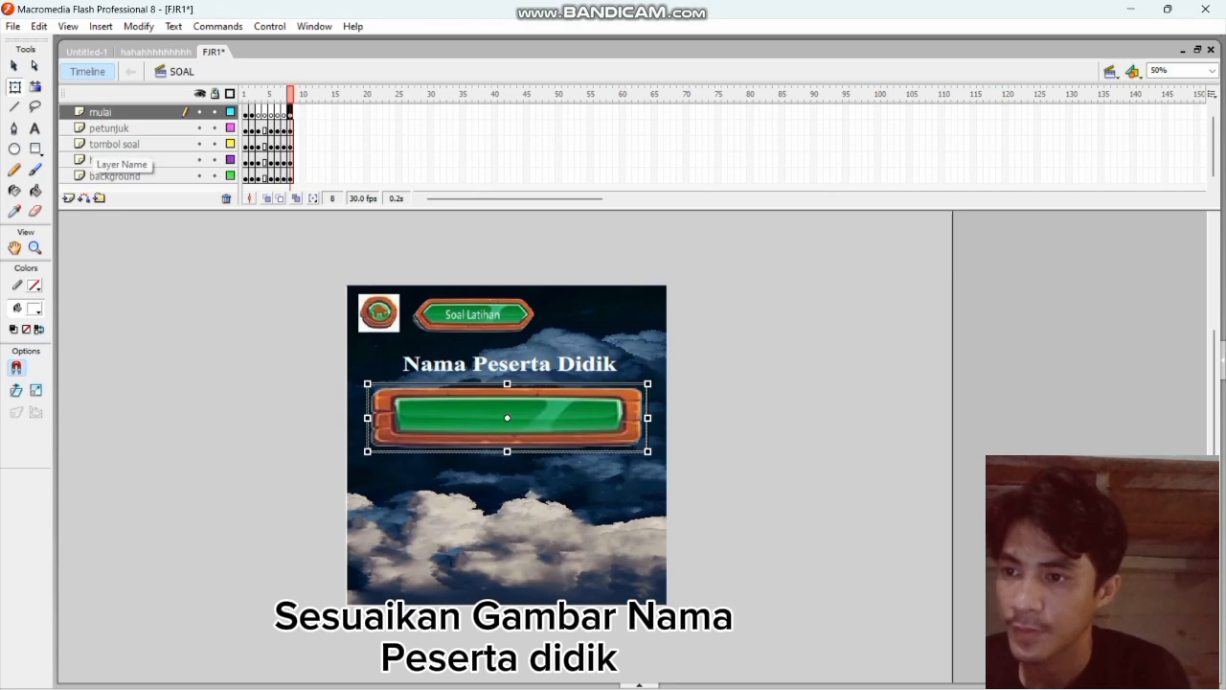
Step: Import the "tempat skor" image from the literasi folder onto the stage in the mulai layer
left_click(101, 112)
left_click(13, 27)
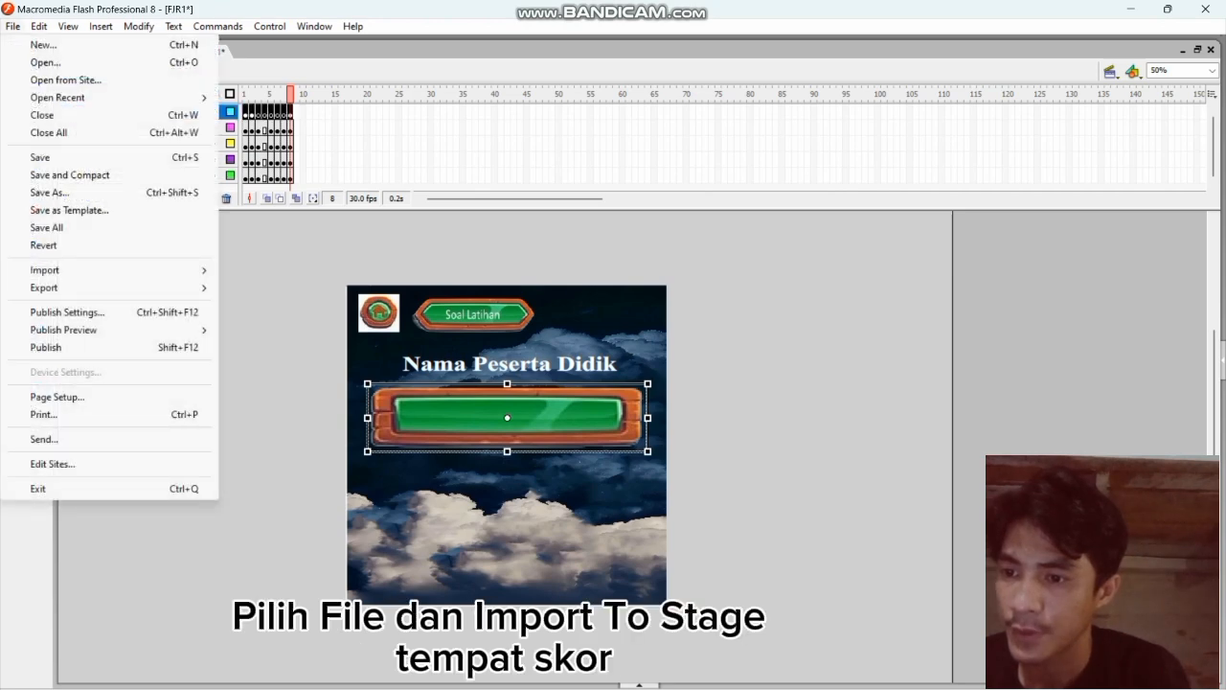
left_click(38, 26)
left_click(13, 27)
left_click(12, 27)
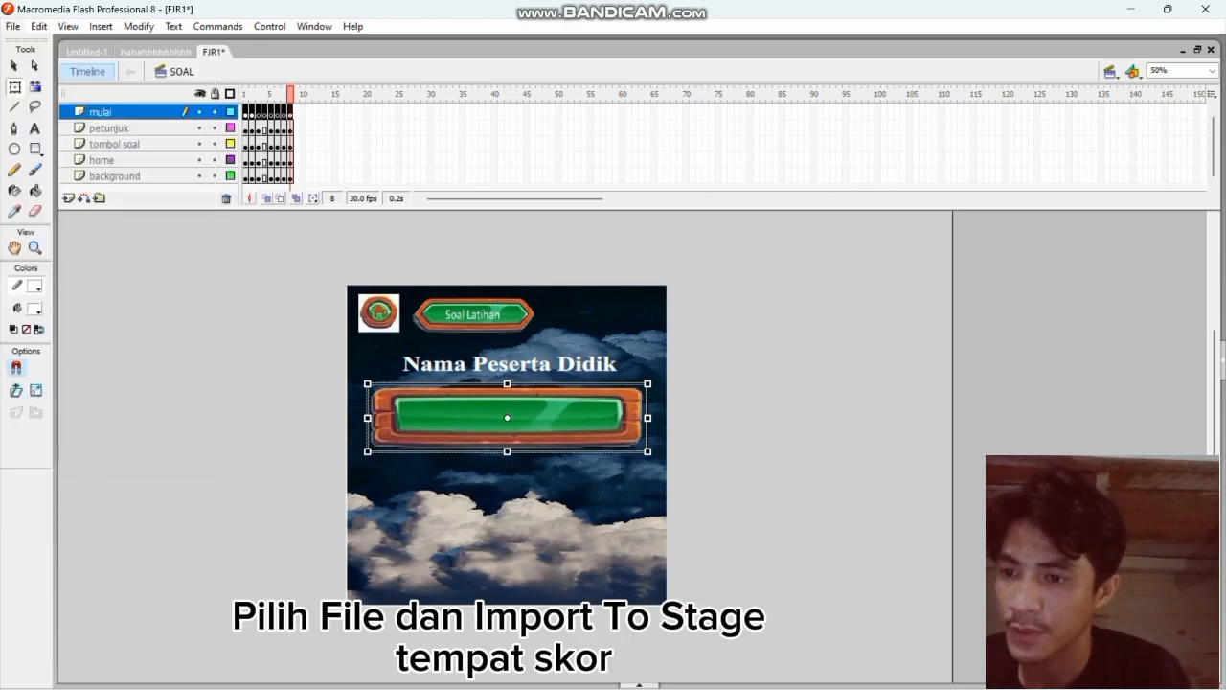
left_click(12, 27)
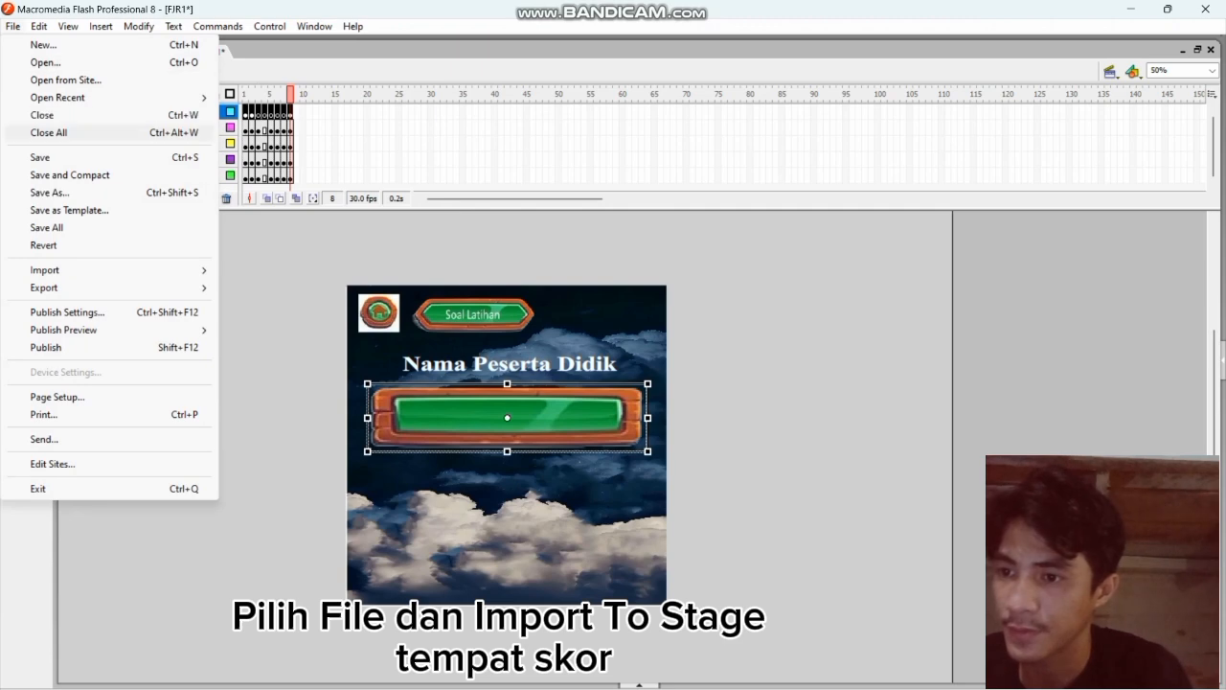
mouse_move(95, 270)
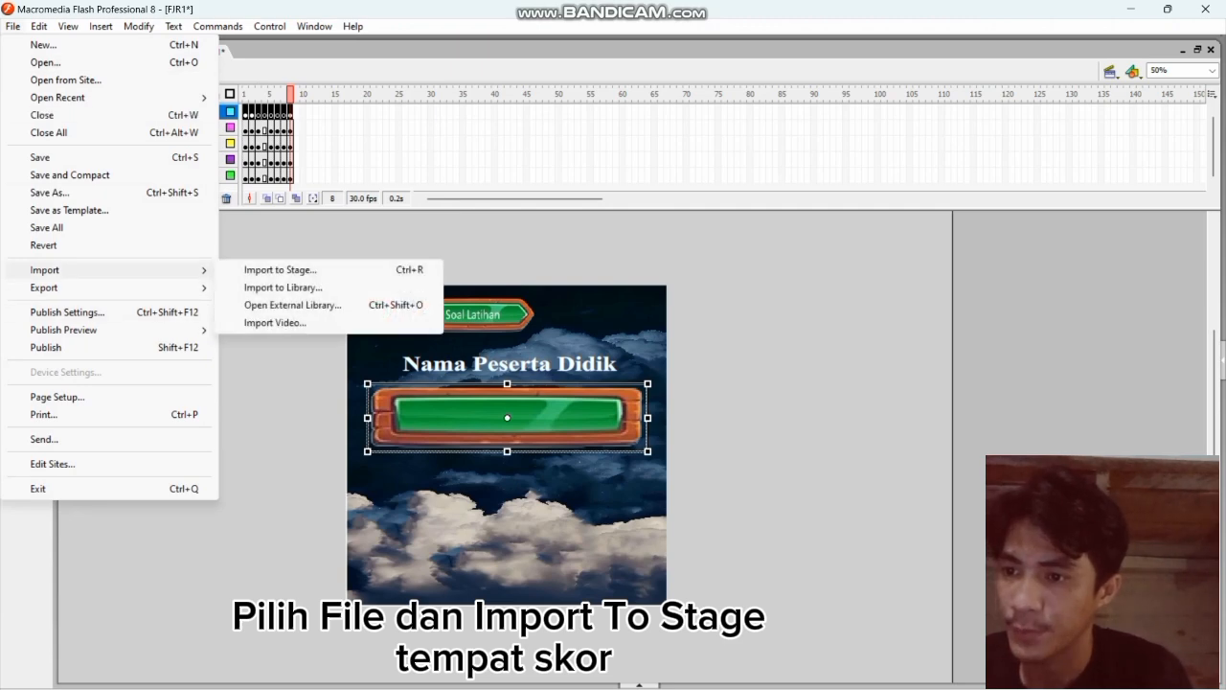
left_click(279, 270)
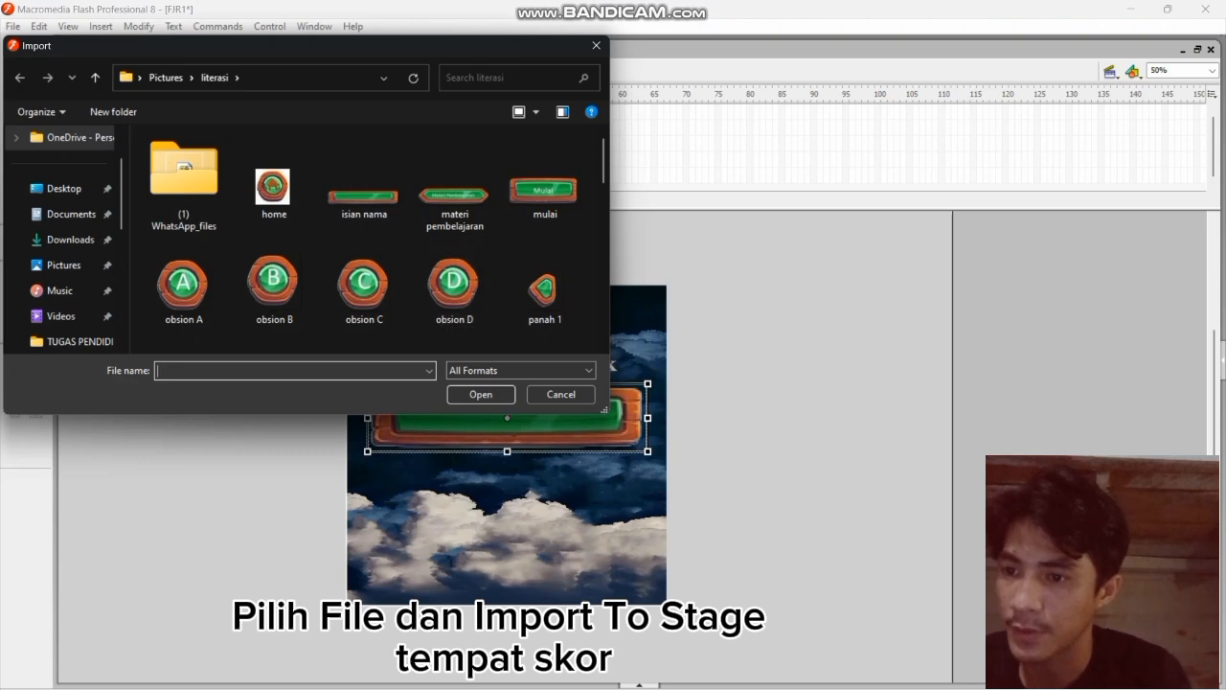
scroll(544, 297, "down", 1)
left_click(544, 299)
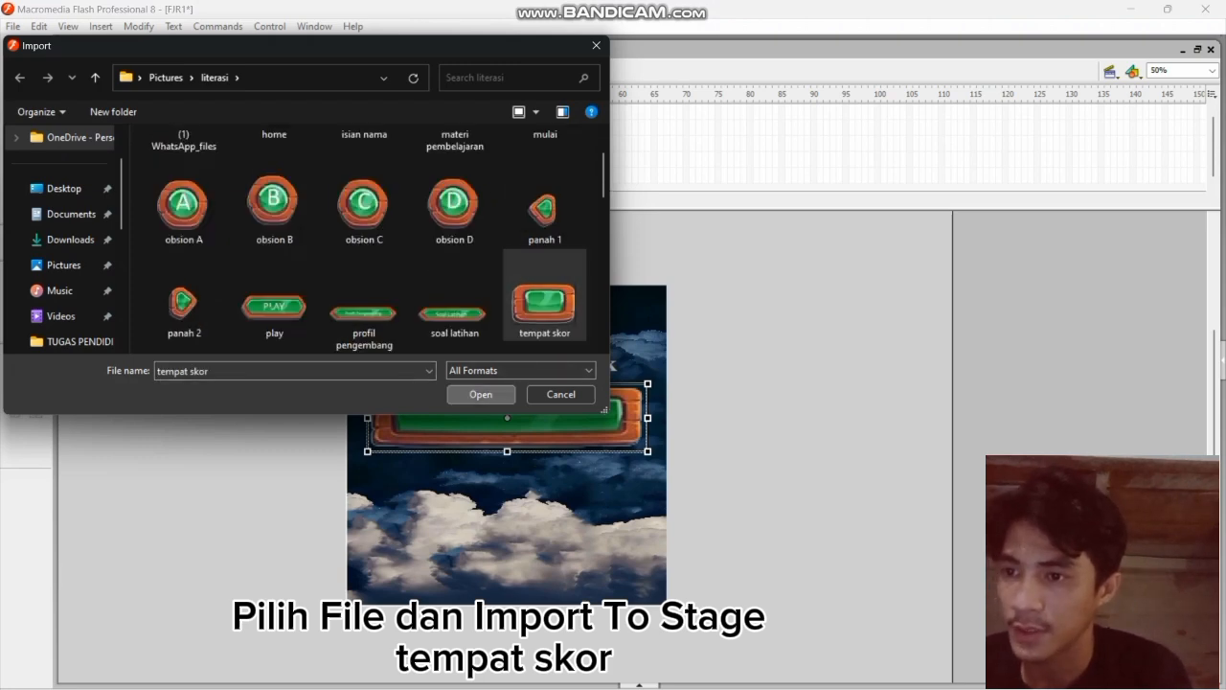
left_click(480, 393)
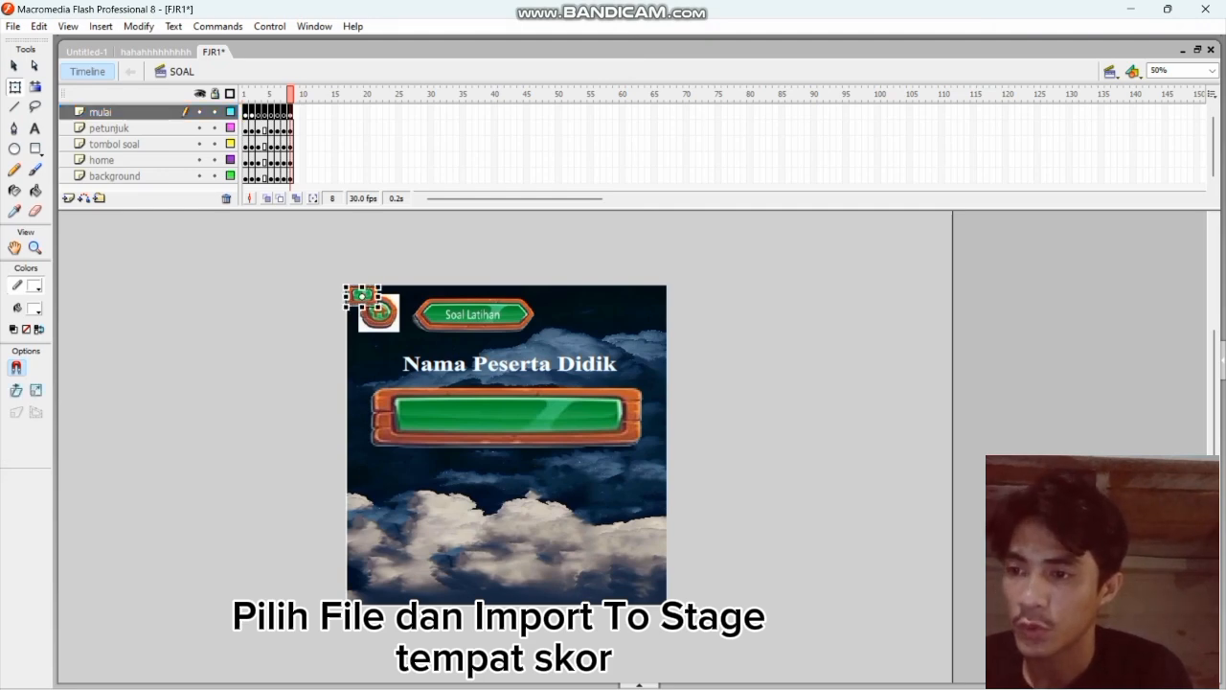
Step: Enlarge the score box, centre it on the clouds below the name plate, and shift the name plate slightly down
left_click_drag(345, 286, 324, 260)
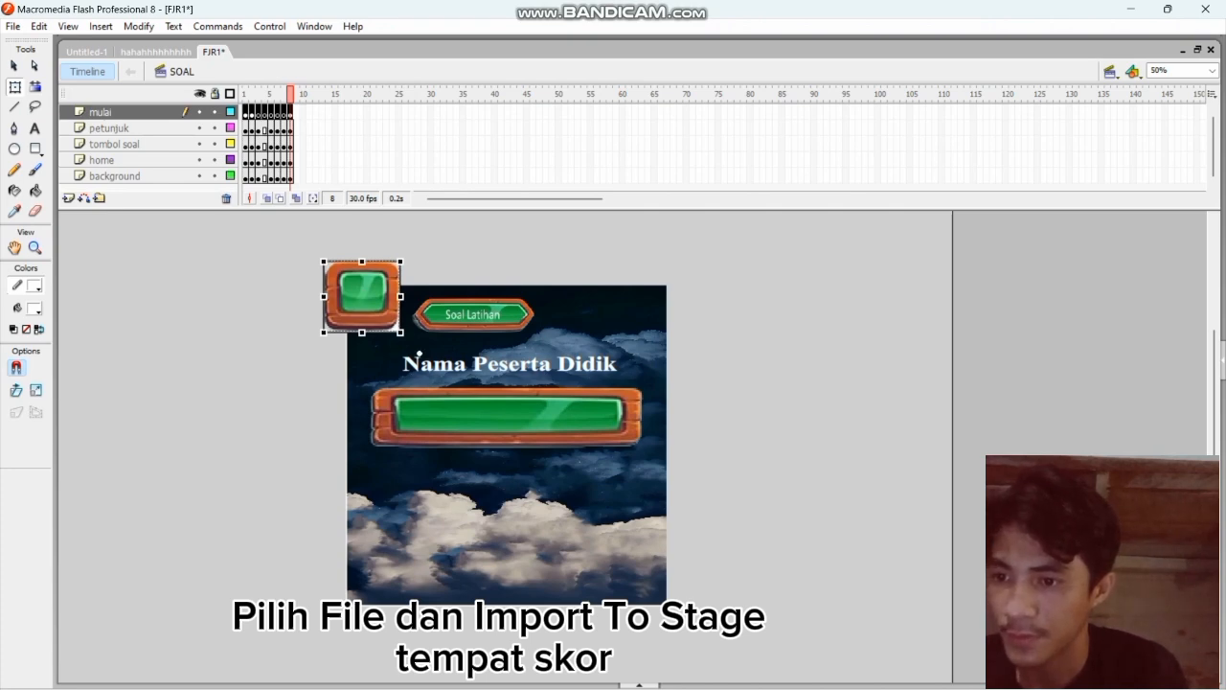
key("ctrl+z")
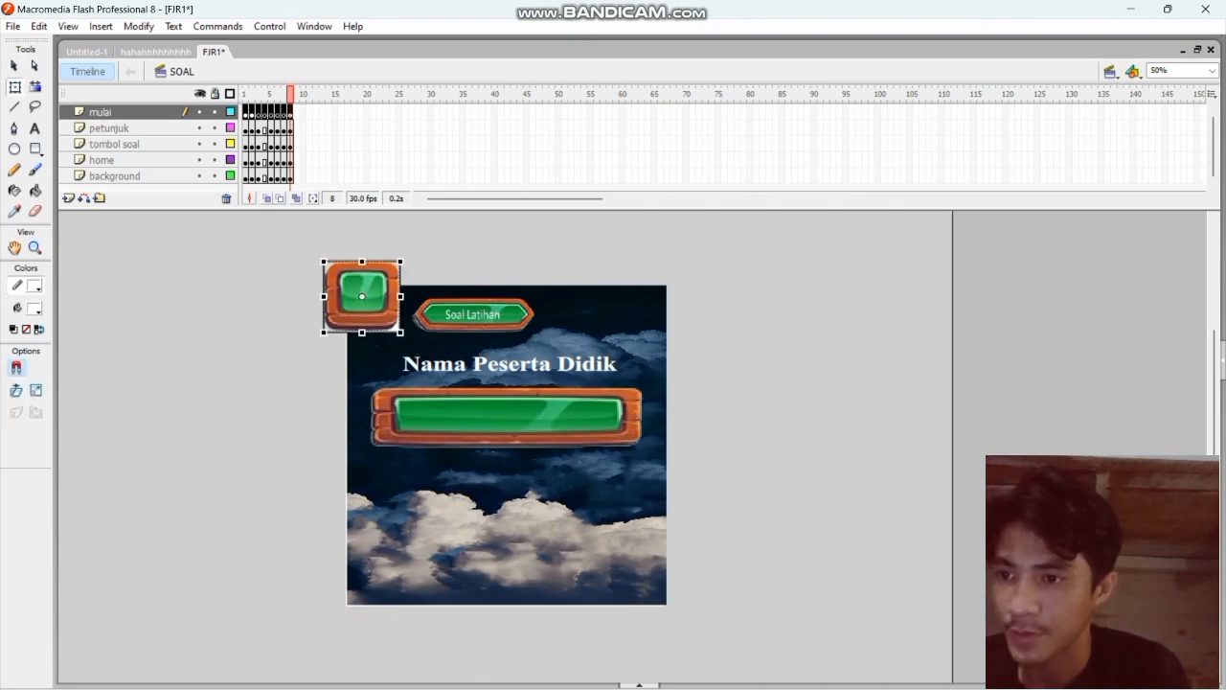
left_click_drag(468, 490, 546, 560)
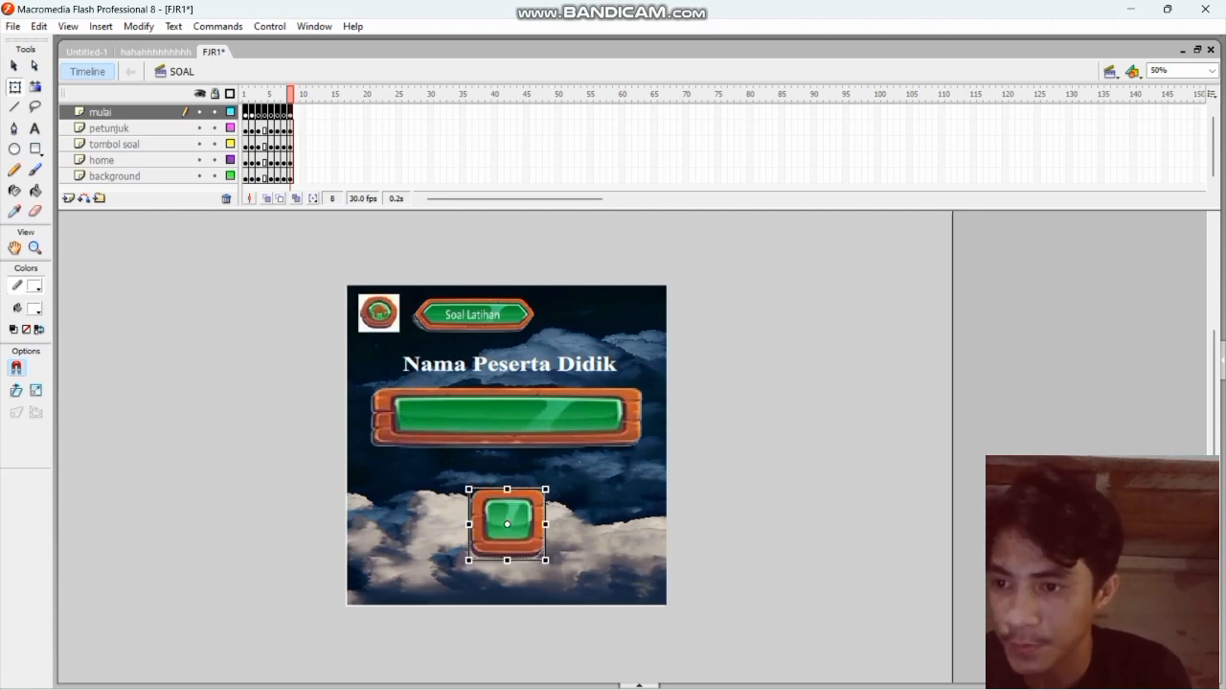
left_click(479, 418)
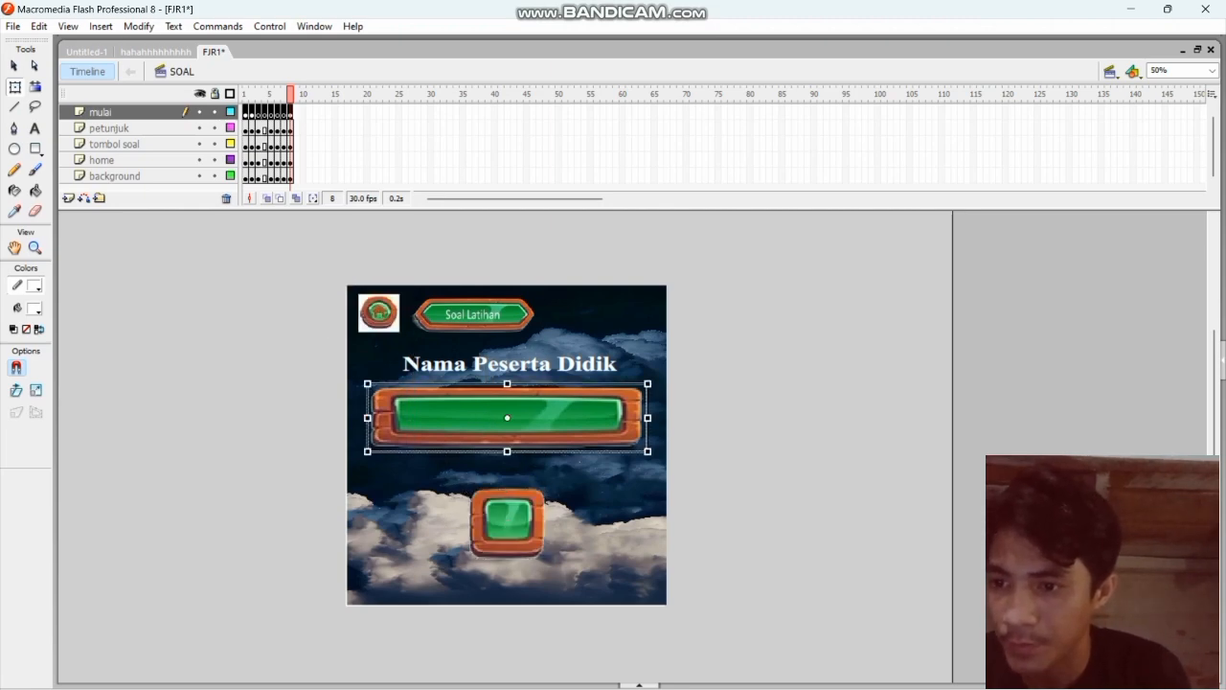
left_click_drag(479, 418, 479, 419)
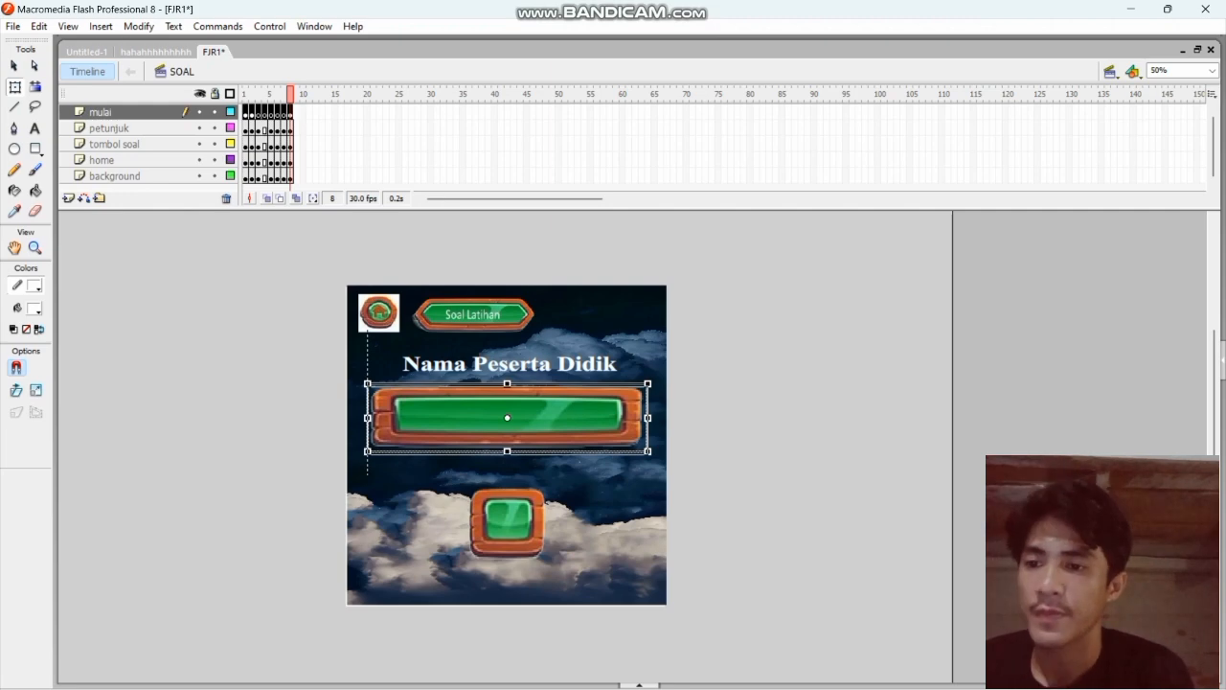
Step: Convert the home icon in frame 8 of the SOAL scene into a symbol of type Button
right_click(388, 311)
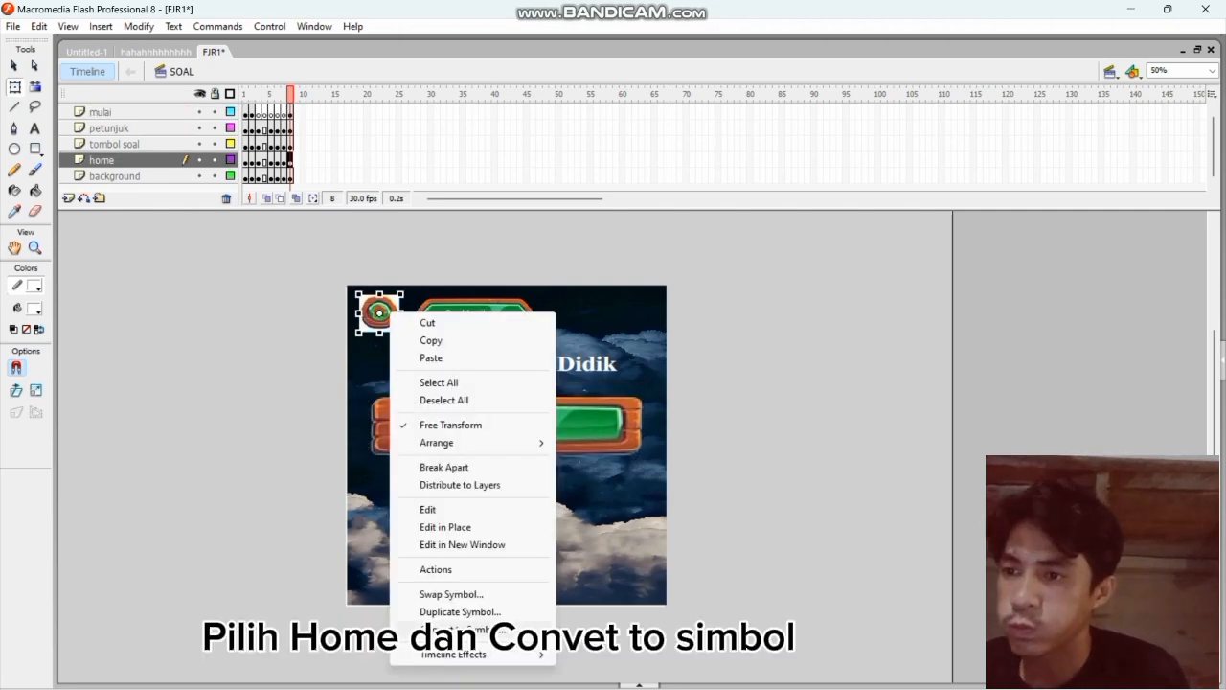
left_click(455, 629)
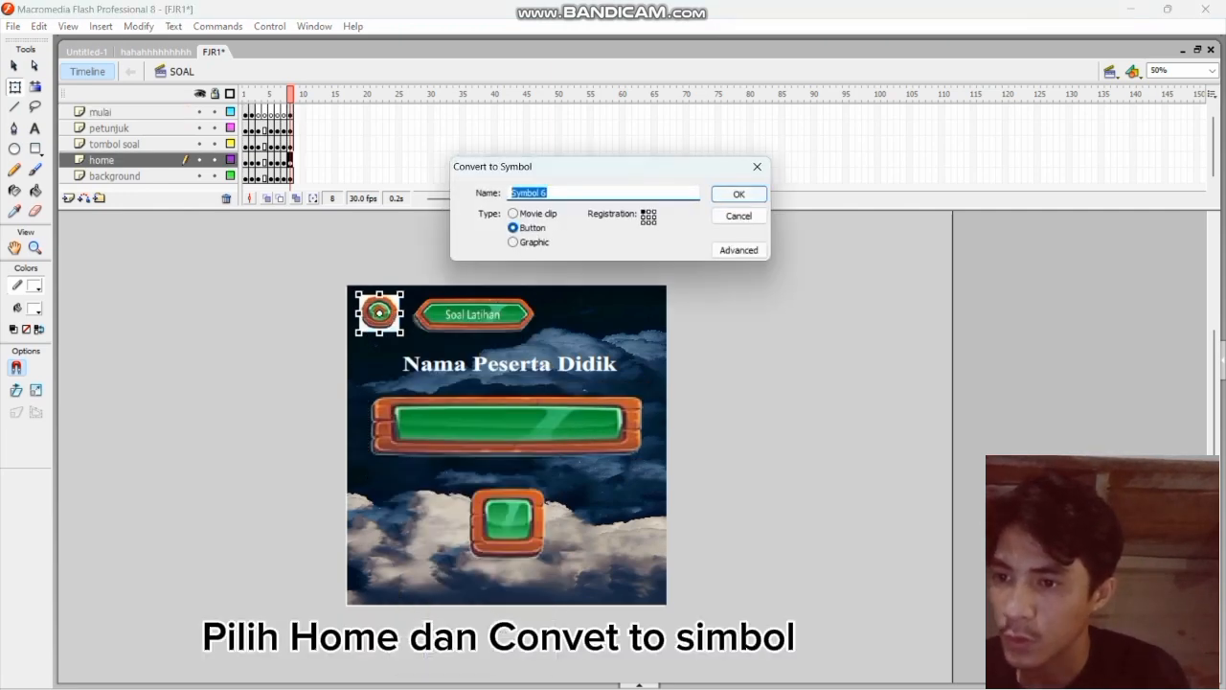
left_click(738, 194)
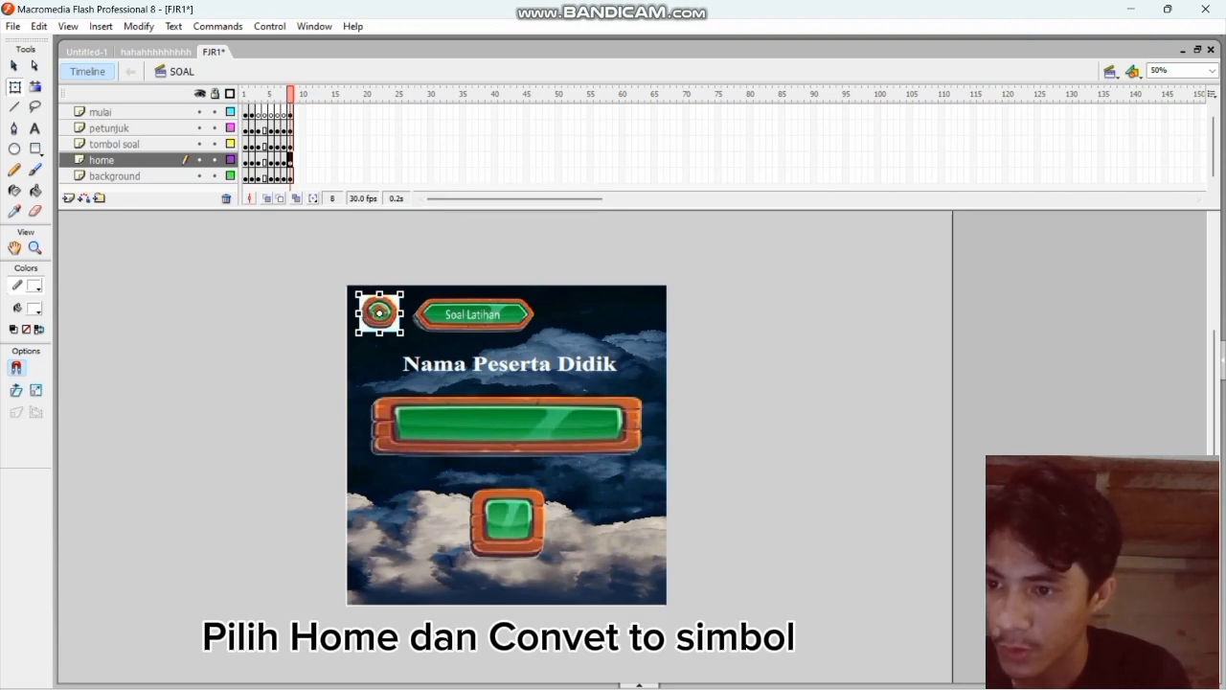
Step: Inside the home button symbol, insert keyframes for the Over and Down states on Layer 1
double_click(379, 311)
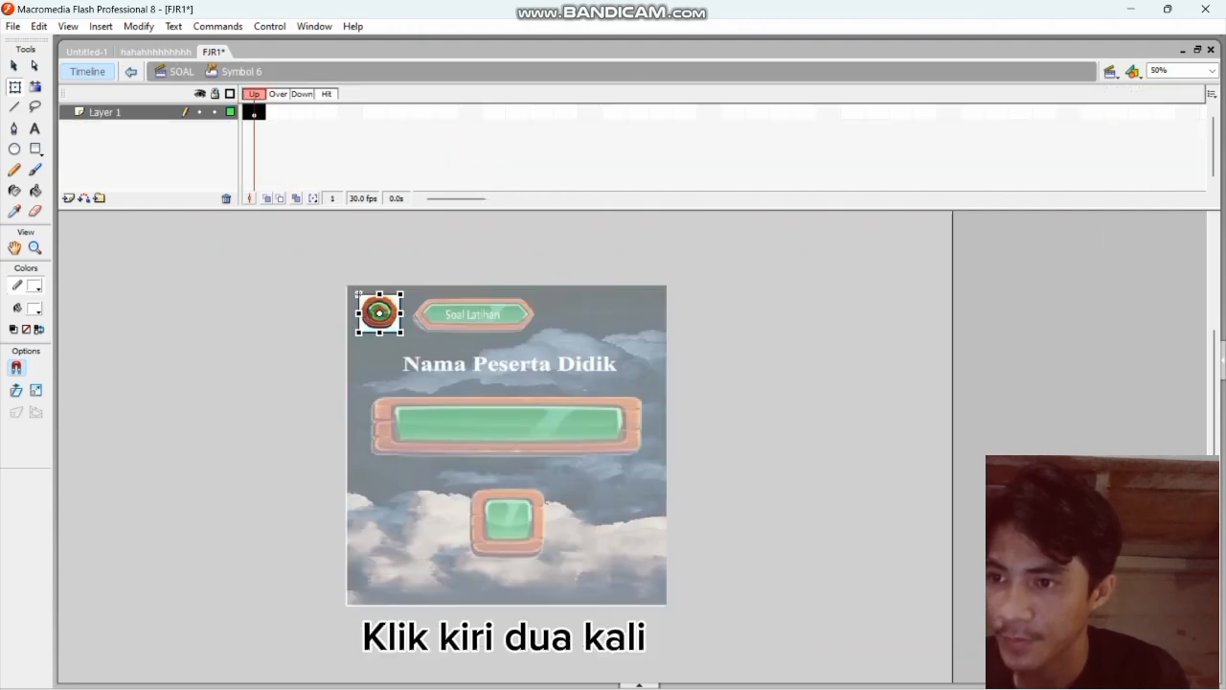
left_click(277, 113)
right_click(278, 112)
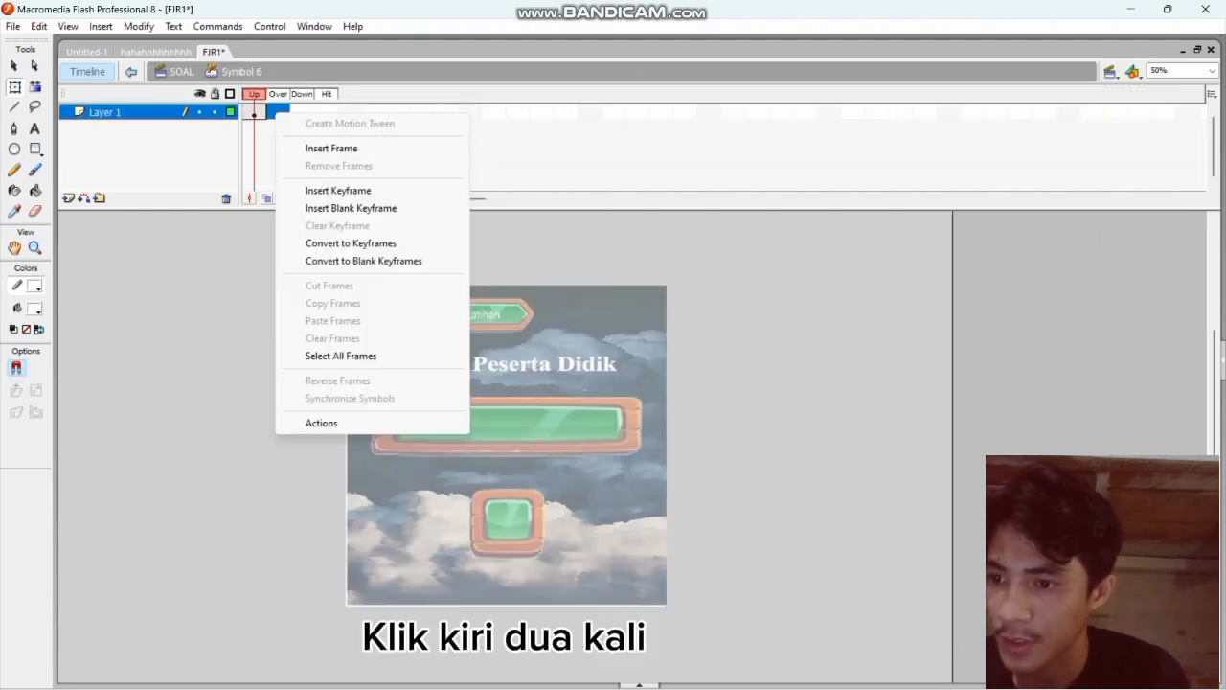
left_click(336, 190)
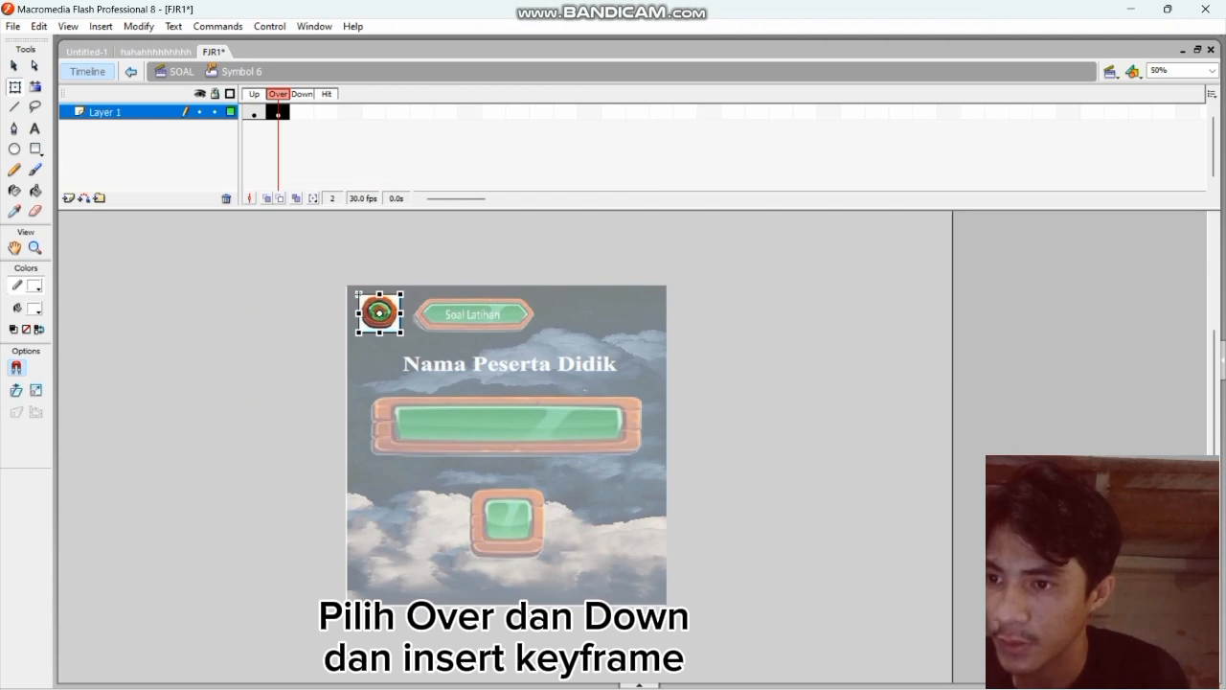
left_click(302, 112)
right_click(297, 113)
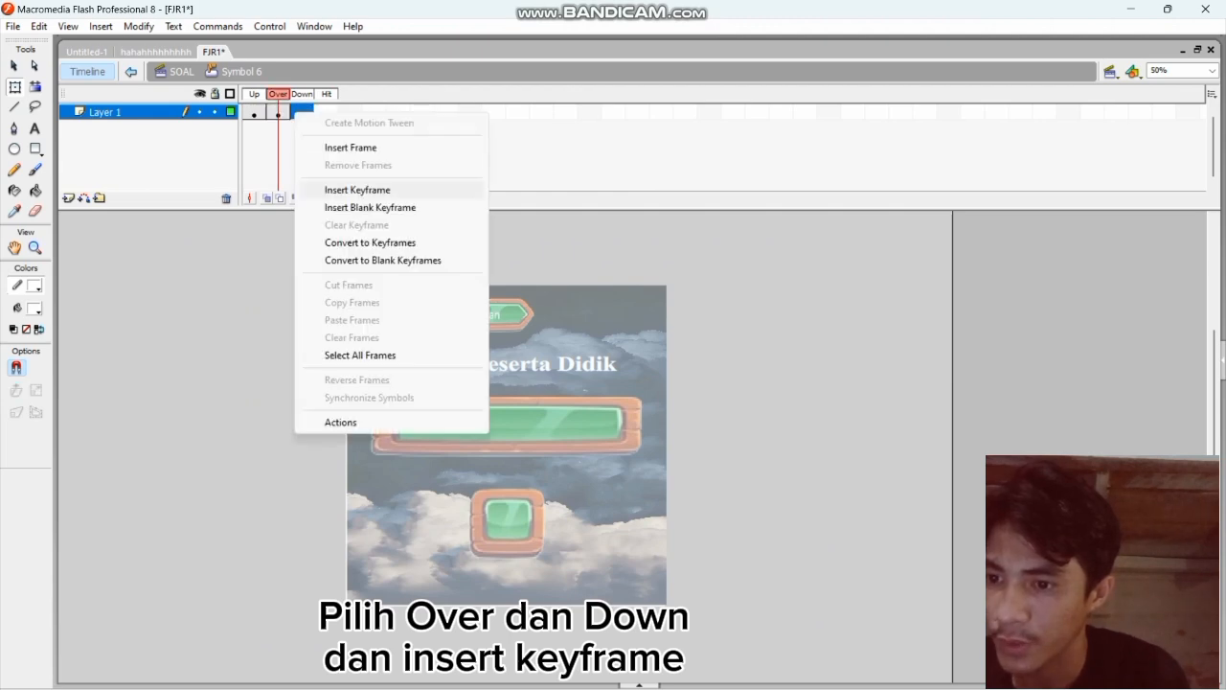
left_click(358, 190)
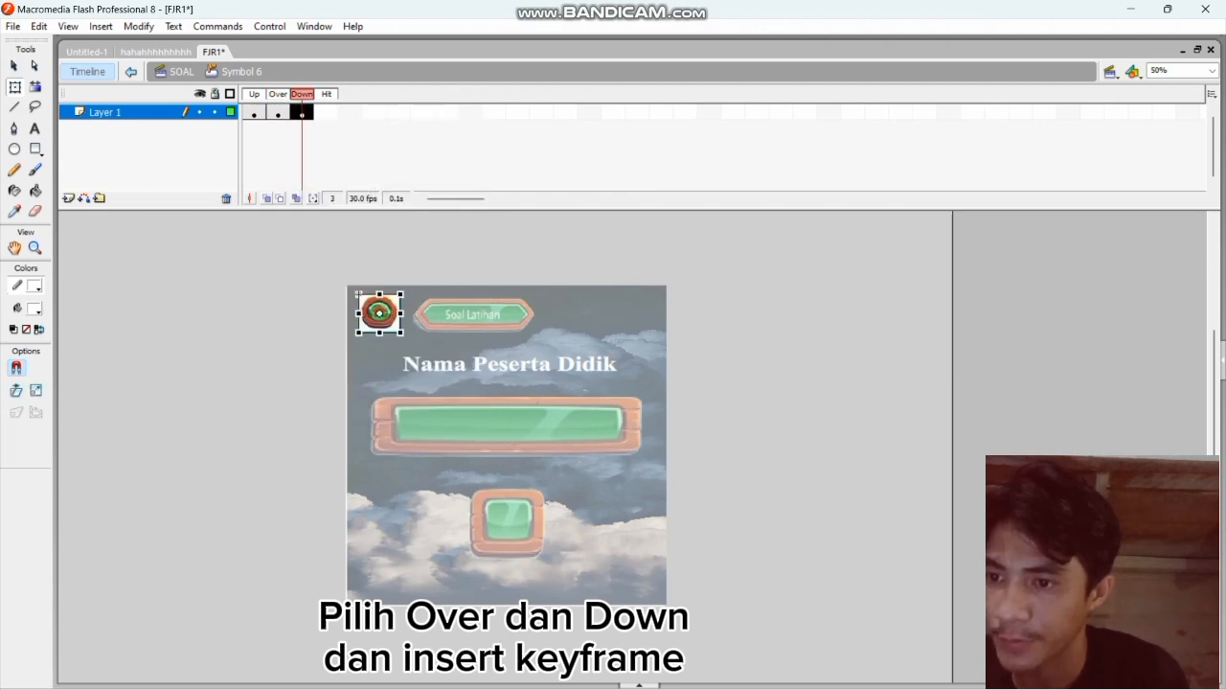
left_click(278, 112)
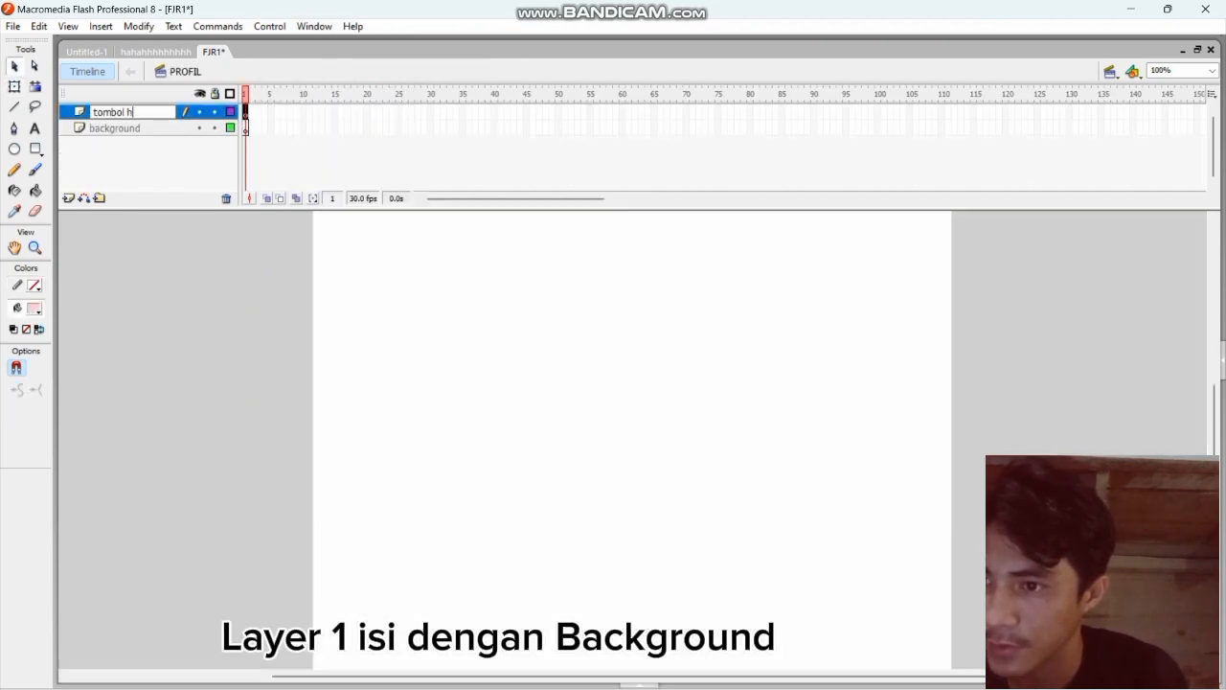
Step: Name the PROFIL scene's second layer "tombol home" and add a layer above it named "tombol profil"
type("me")
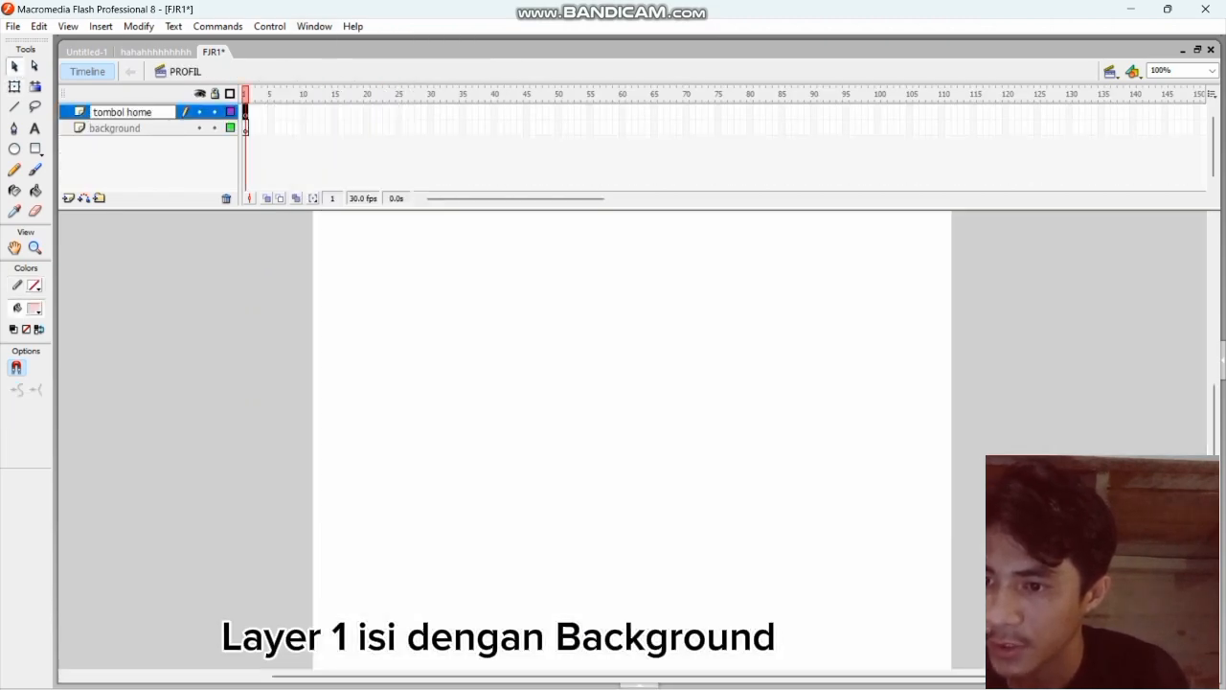
key("Return")
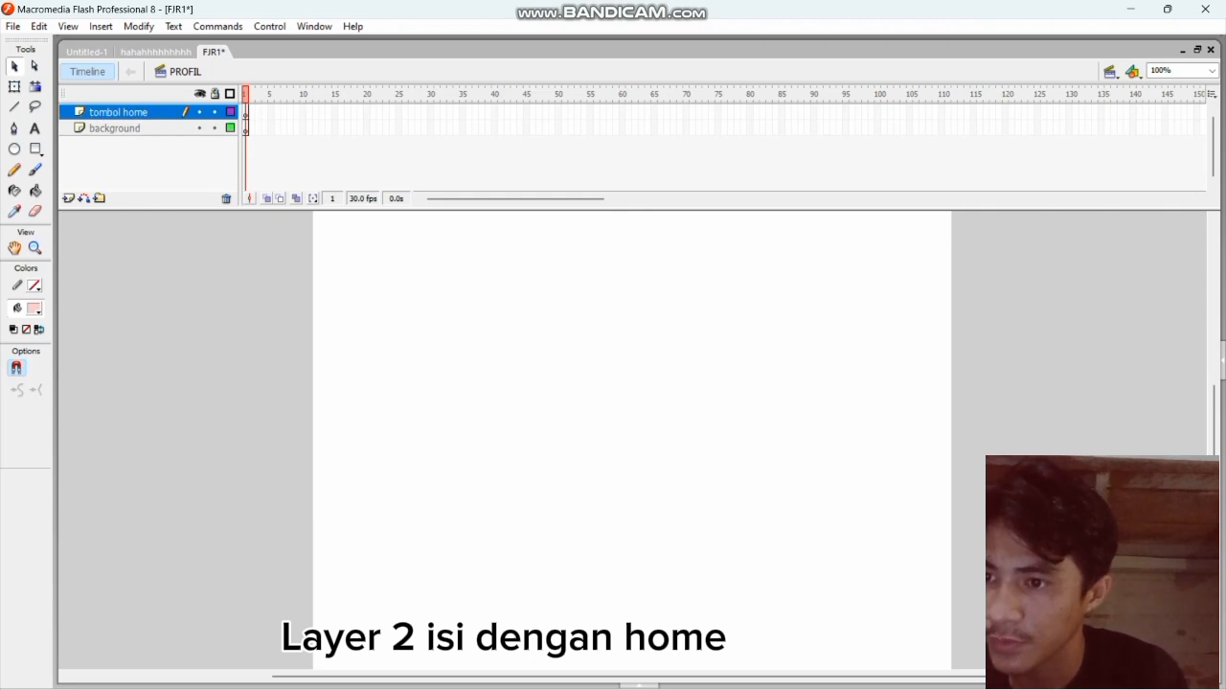
left_click(68, 199)
double_click(105, 113)
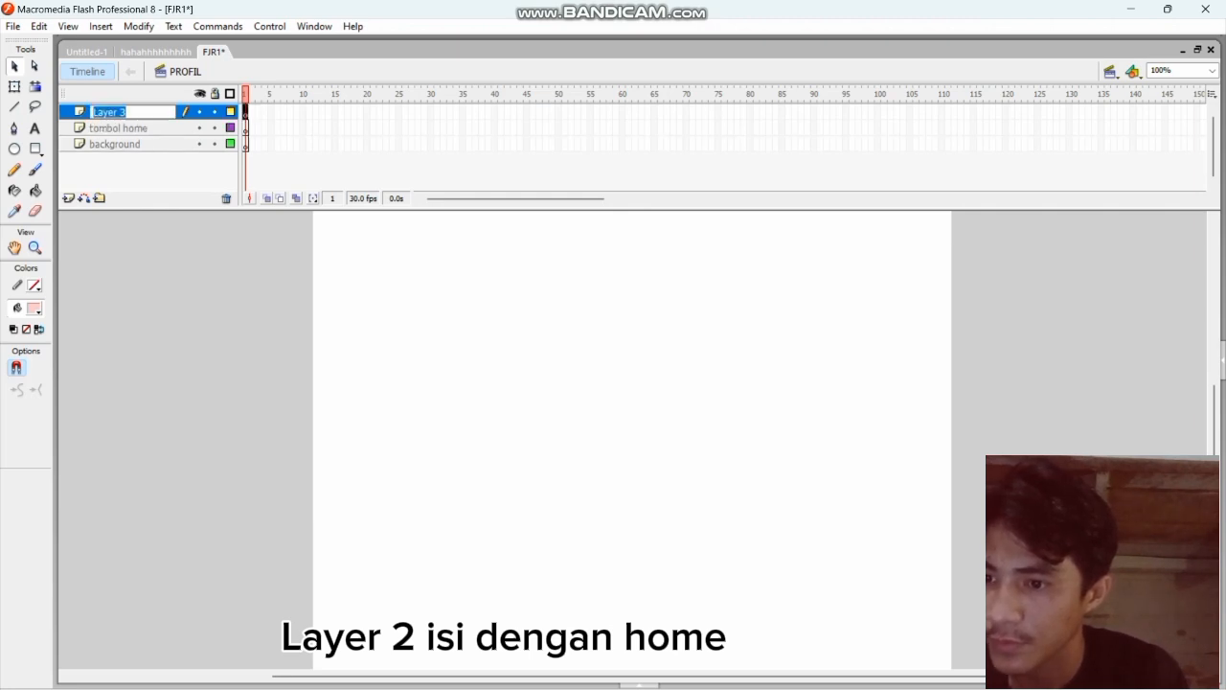
type("to")
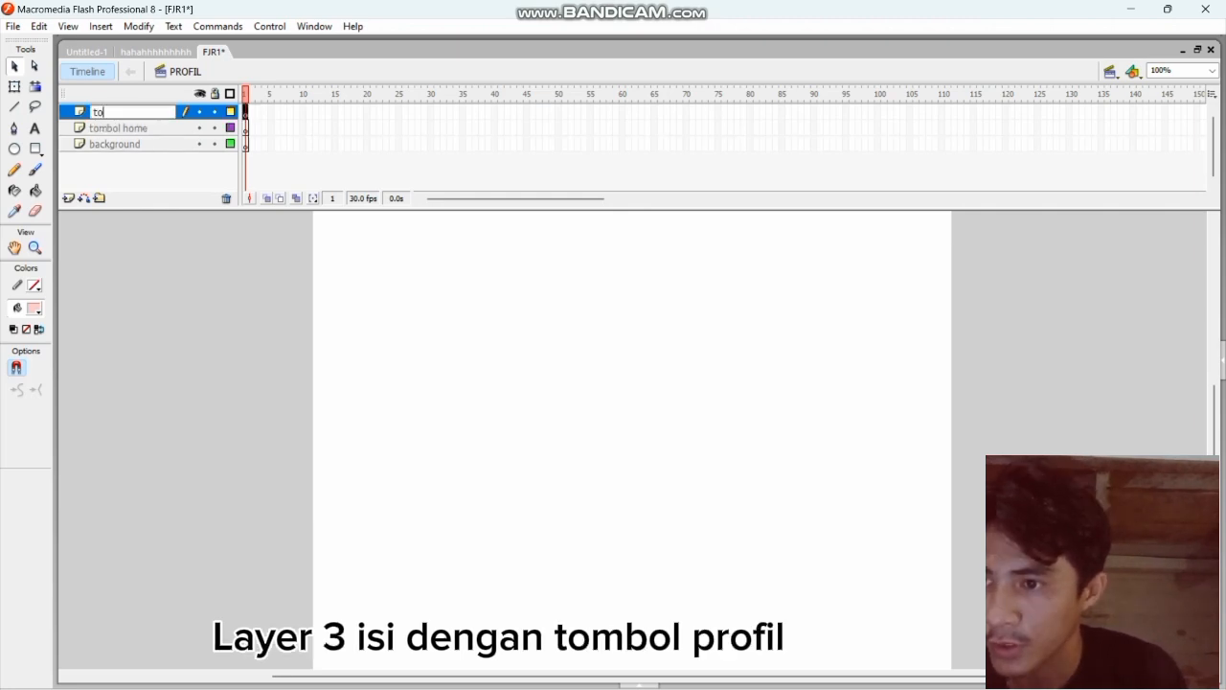
type("mbol")
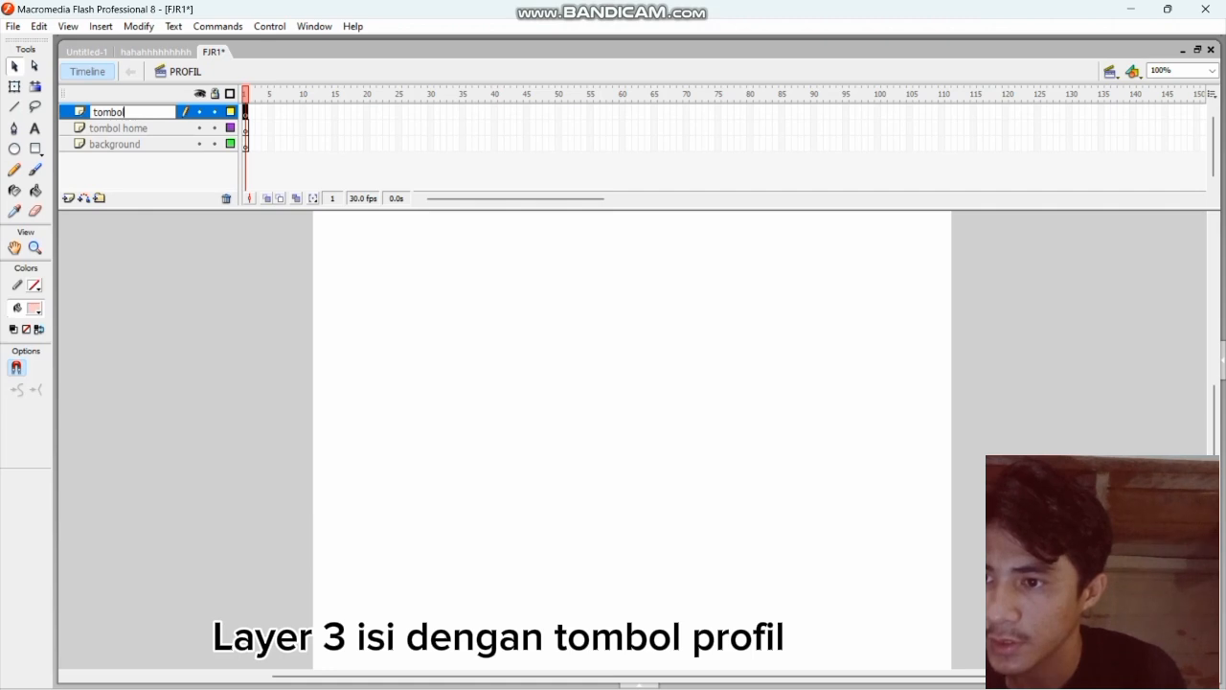
type(" pro")
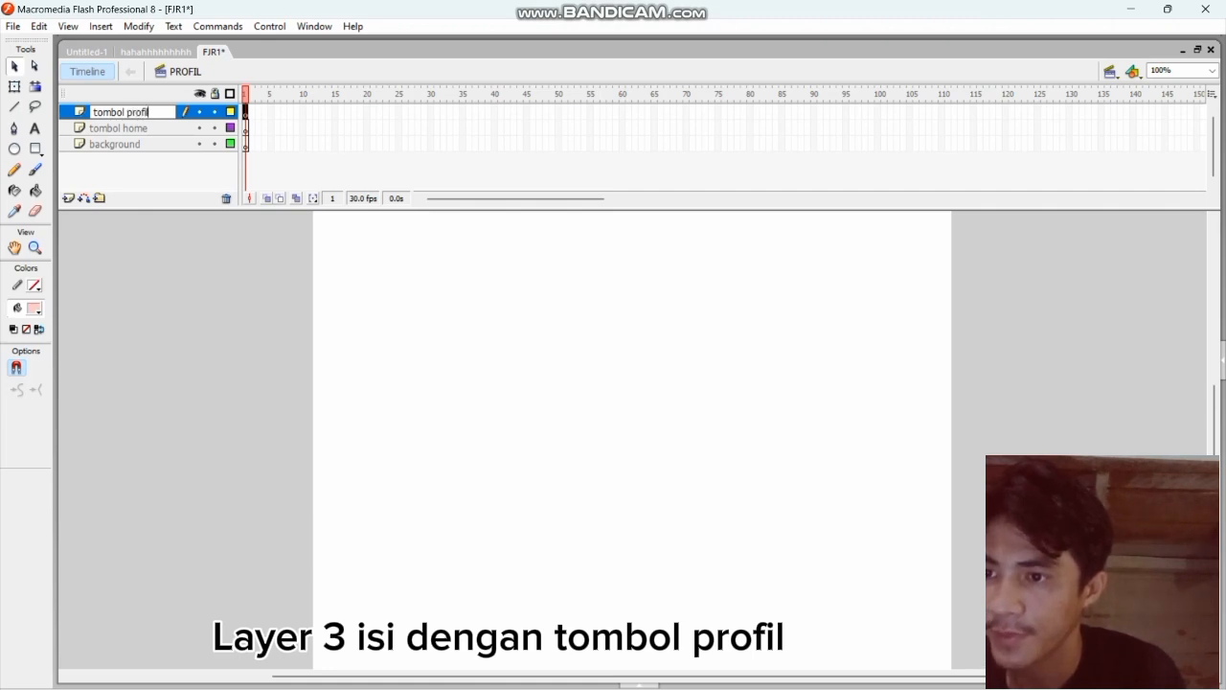
type("fil")
key("Return")
Step: Add a fourth layer at the top of the PROFIL scene and name it "tulisan profil"
left_click(68, 198)
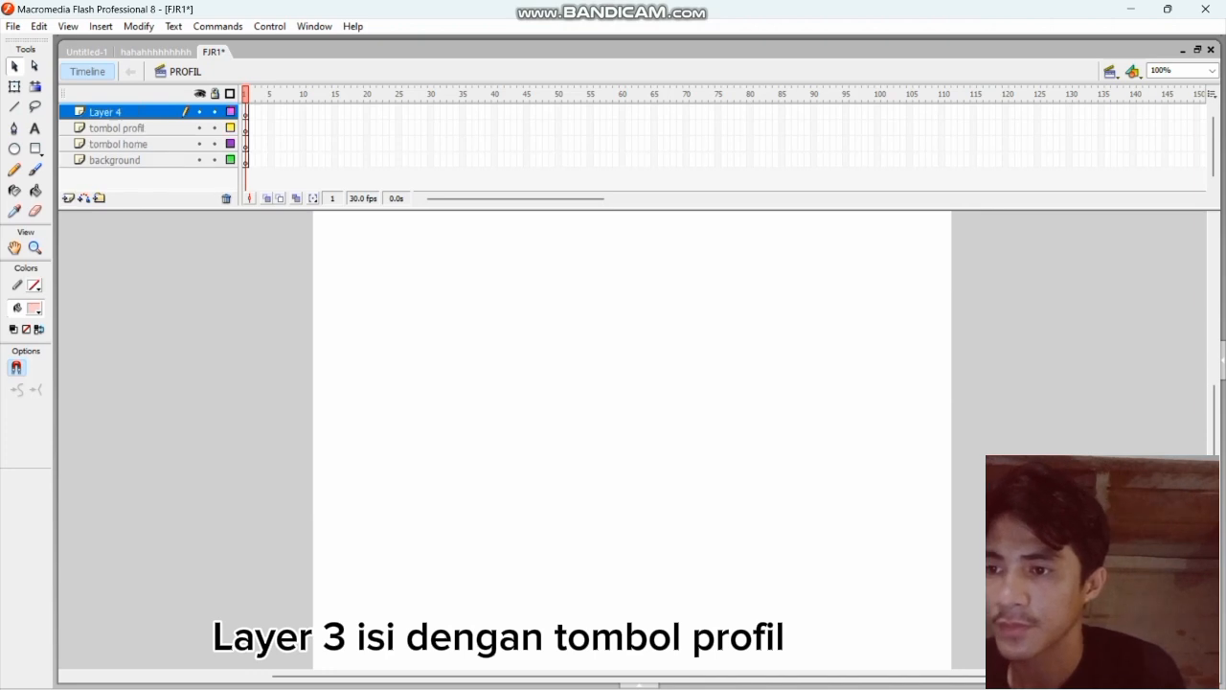
double_click(107, 113)
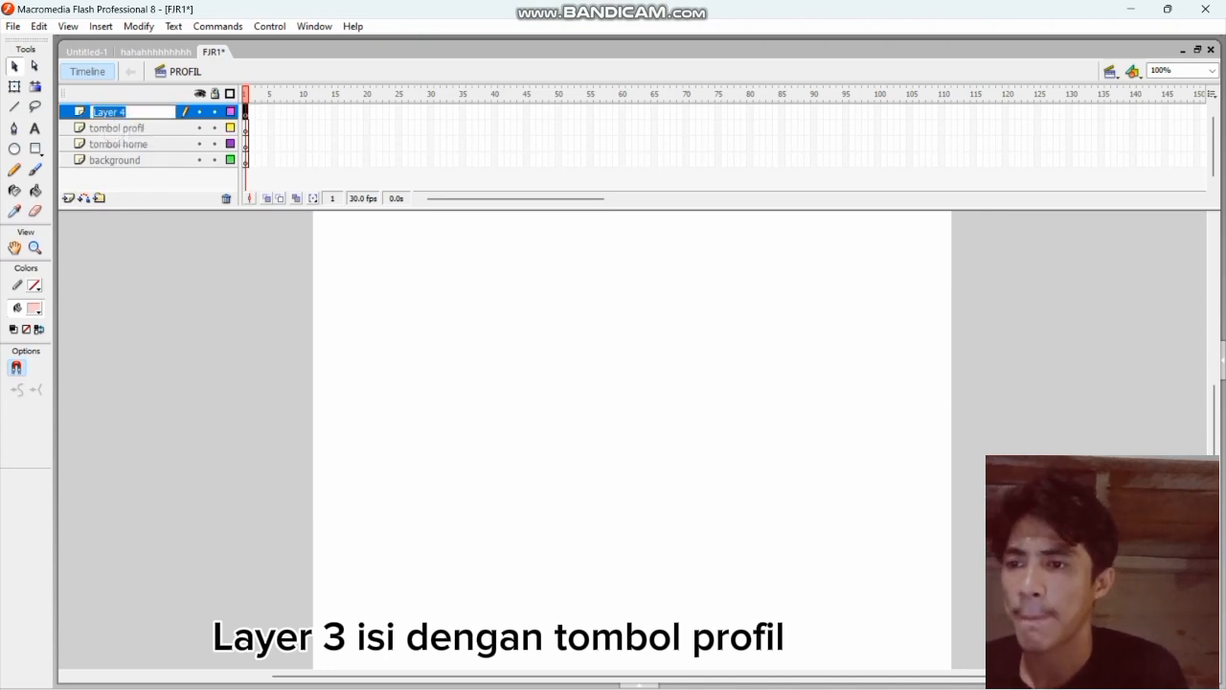
type("tu")
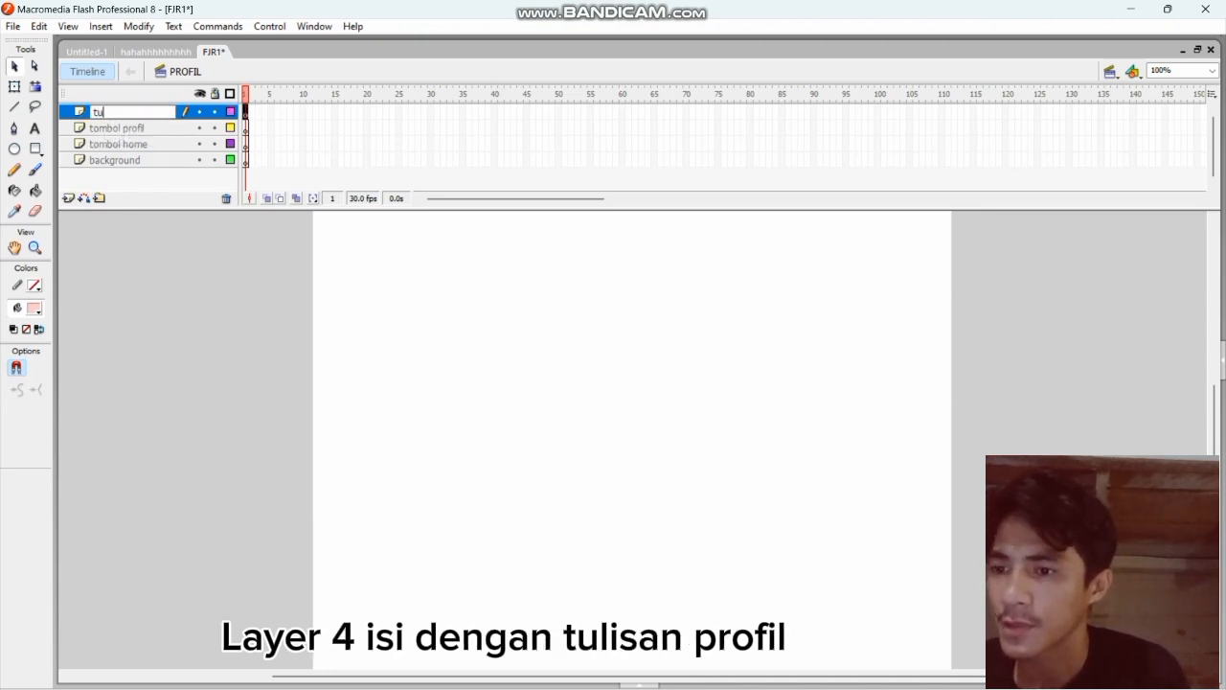
type("lisan ")
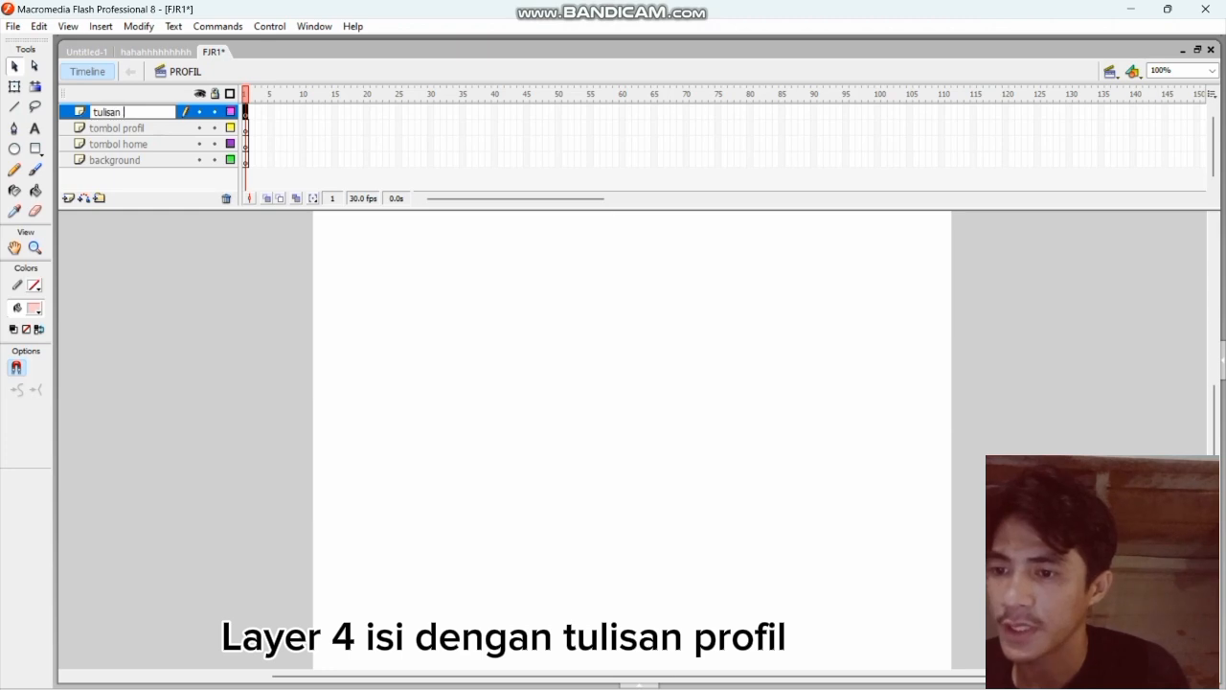
type("profil")
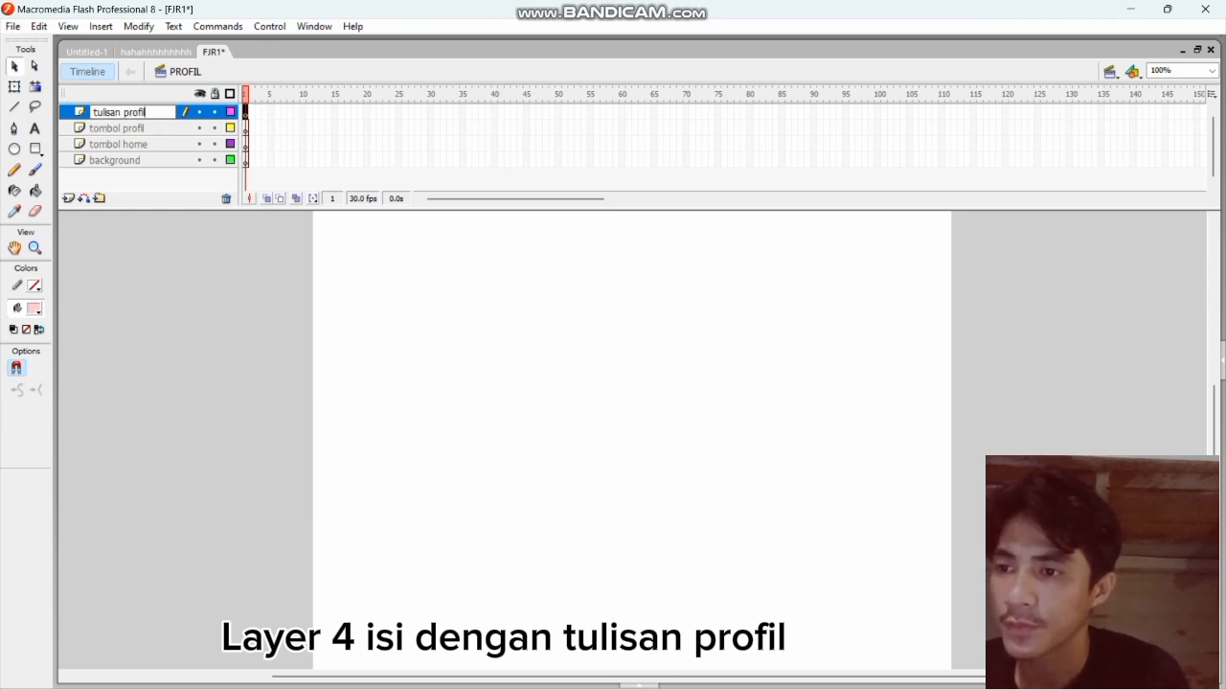
key("Return")
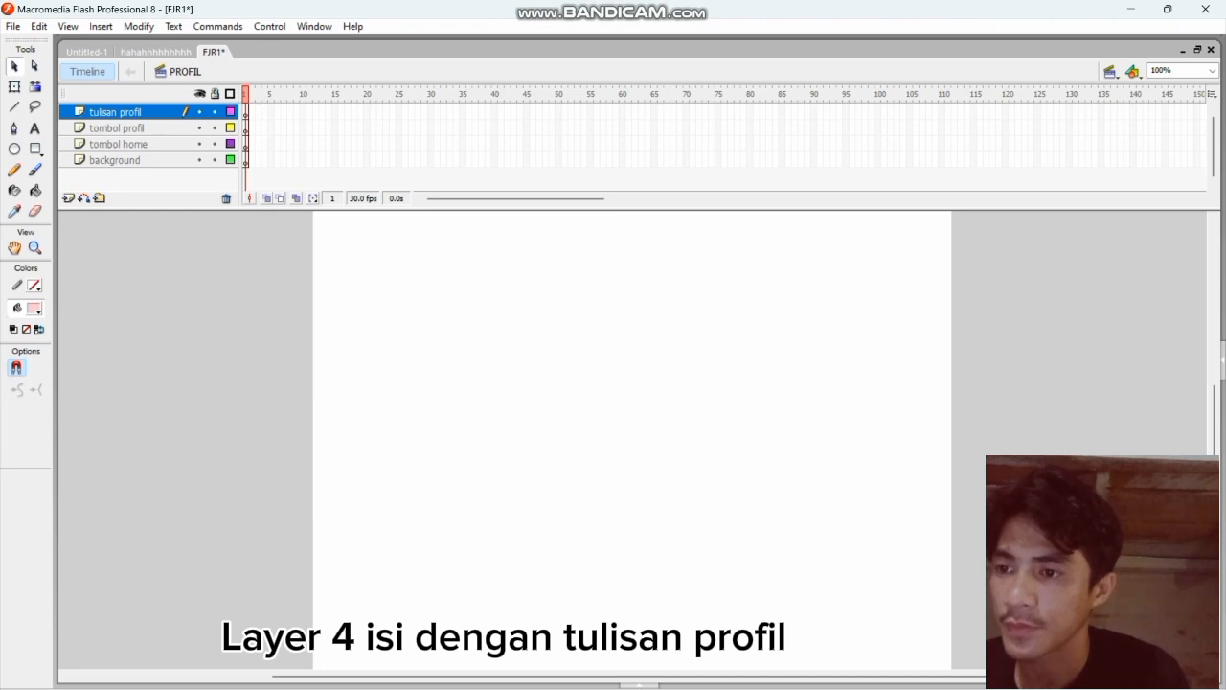
Step: Import the "home" image from the literasi folder onto the stage in the tombol home layer
left_click(115, 160)
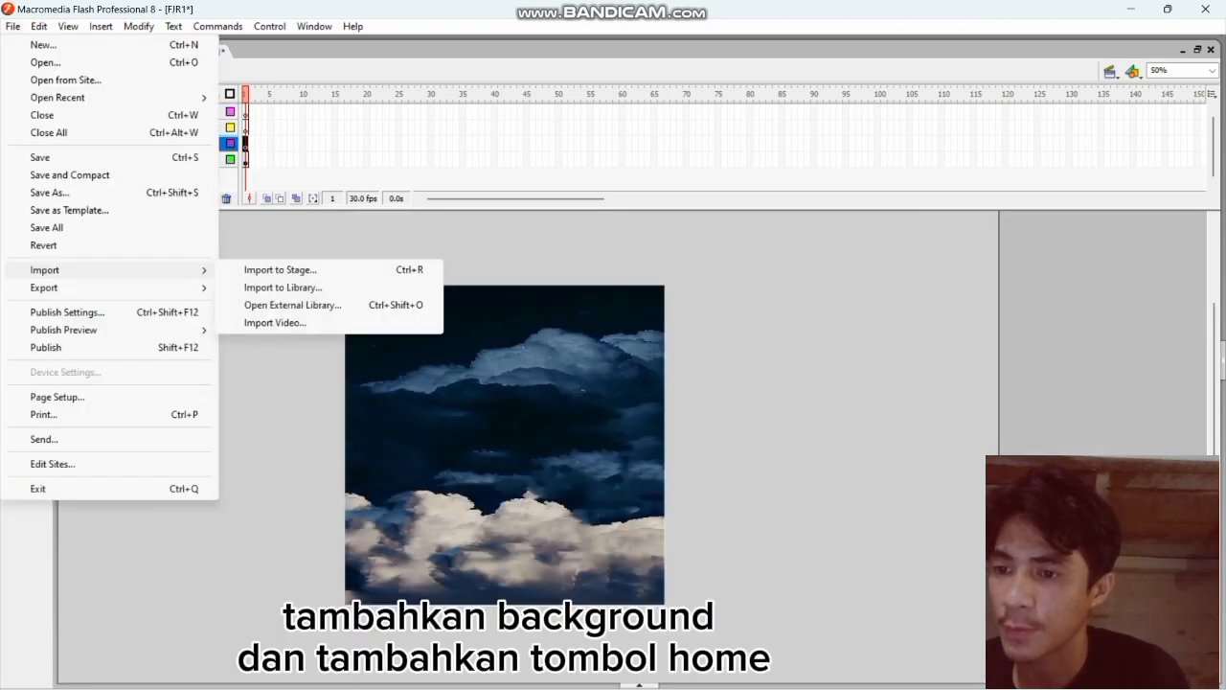
left_click(280, 269)
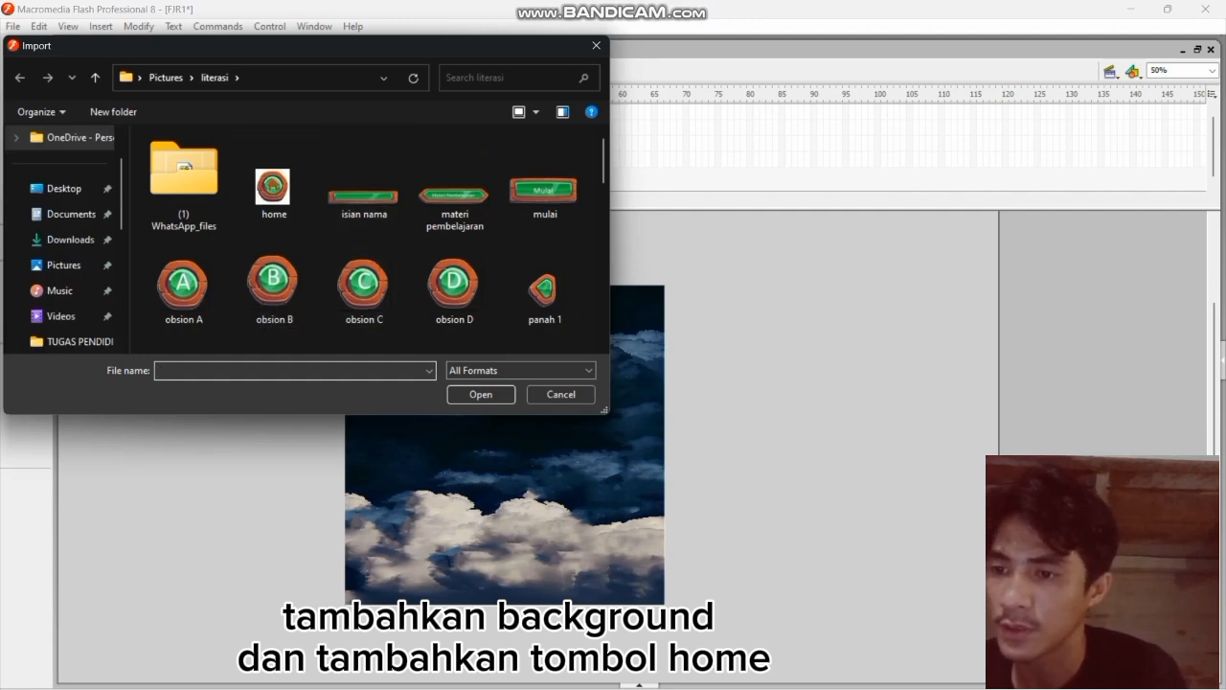
double_click(272, 187)
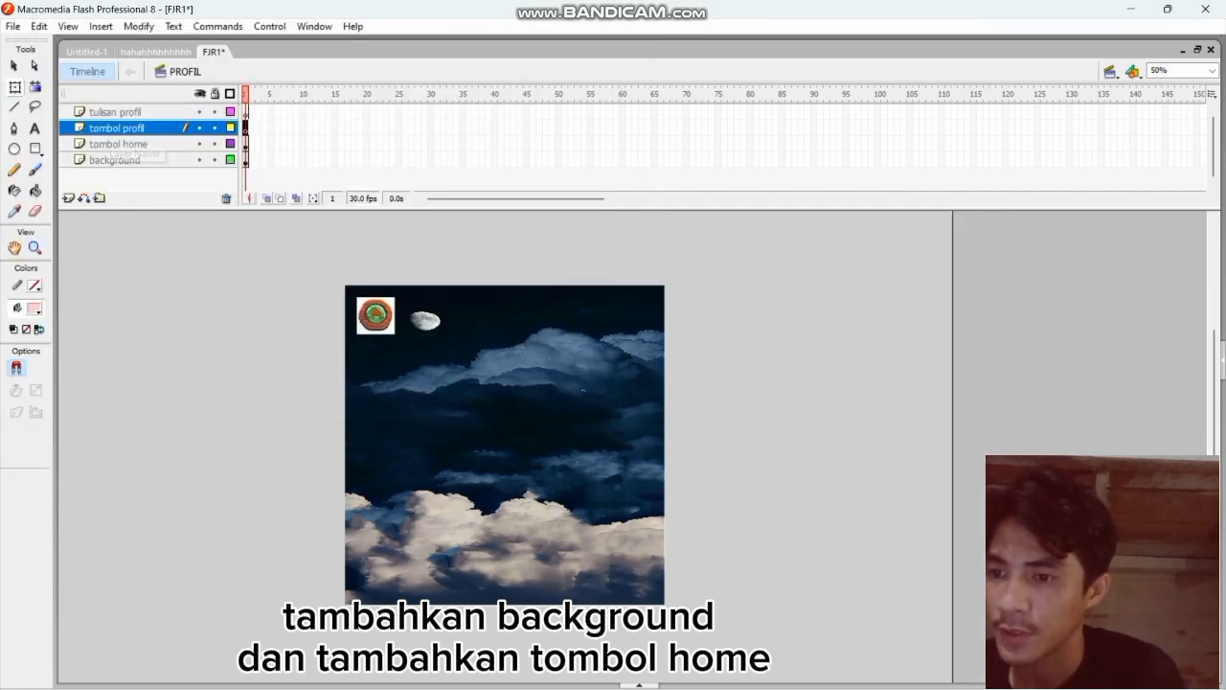
Step: Import the "profil pengembang" image from the literasi folder onto the tombol profil layer, without replacing existing library items
left_click(12, 26)
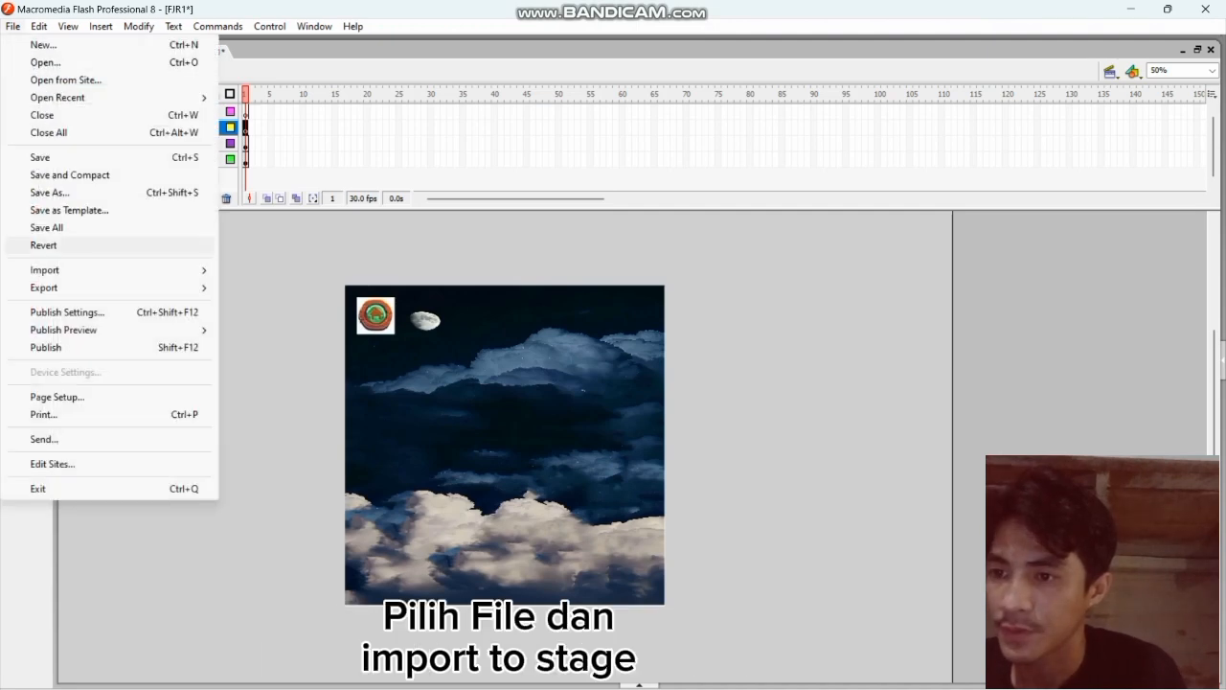
mouse_move(44, 270)
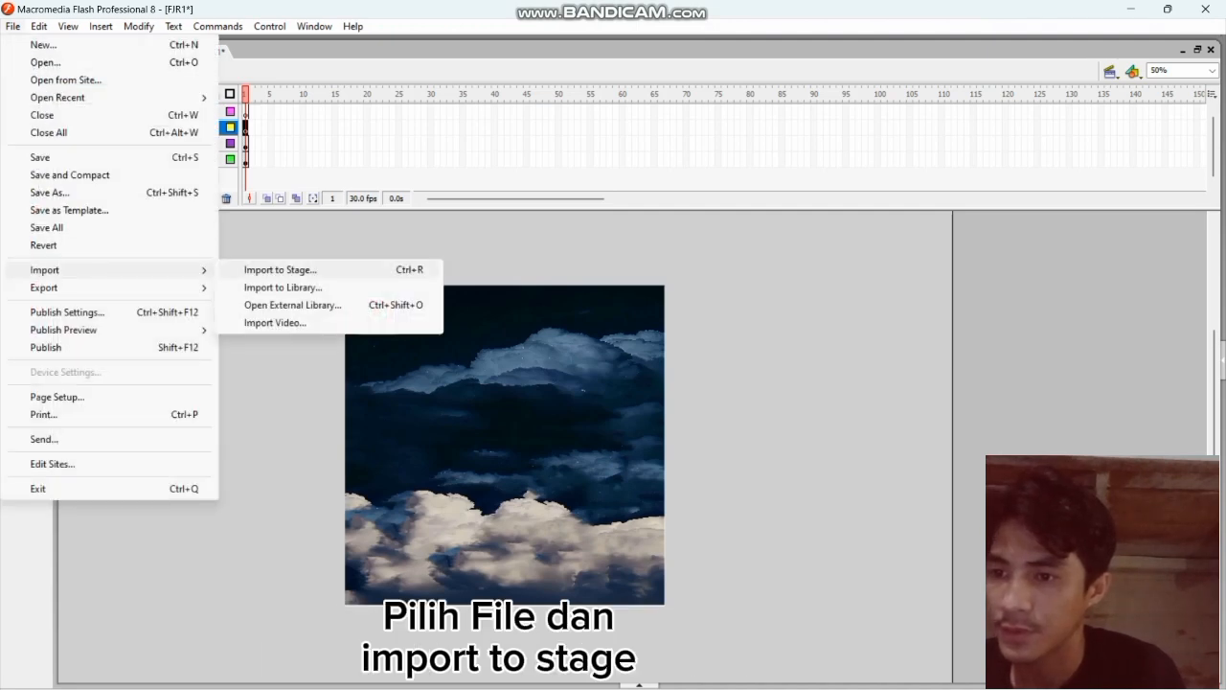
left_click(280, 269)
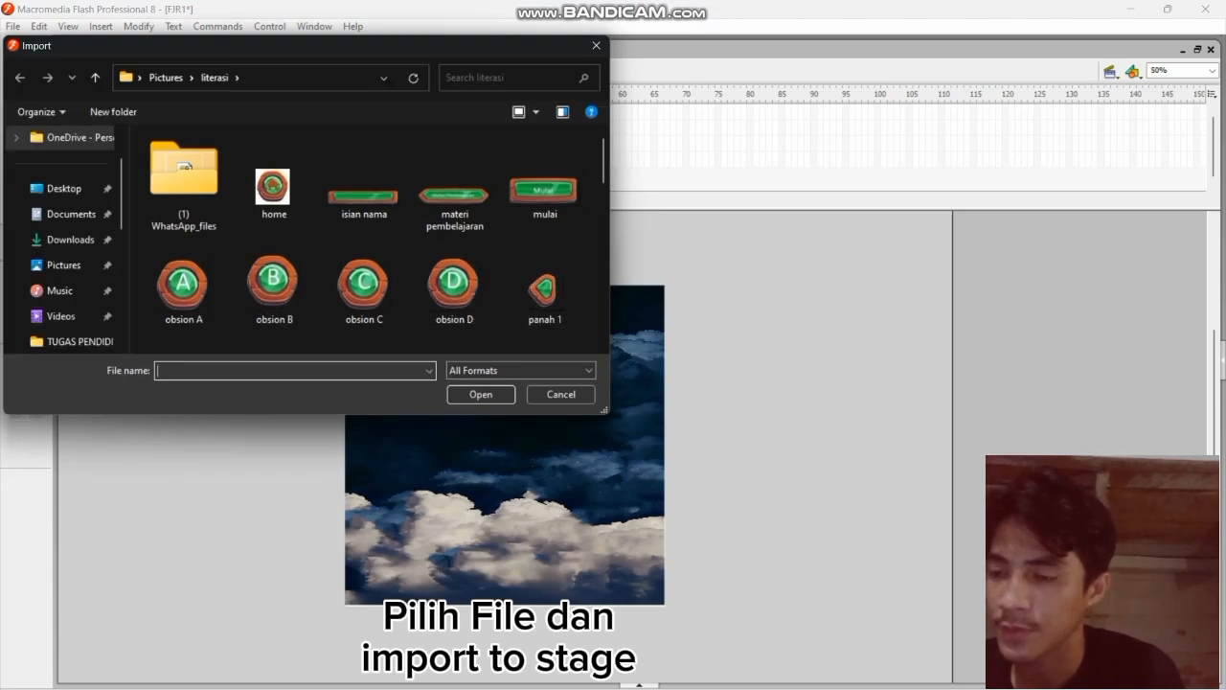
scroll(379, 239, "down", 1)
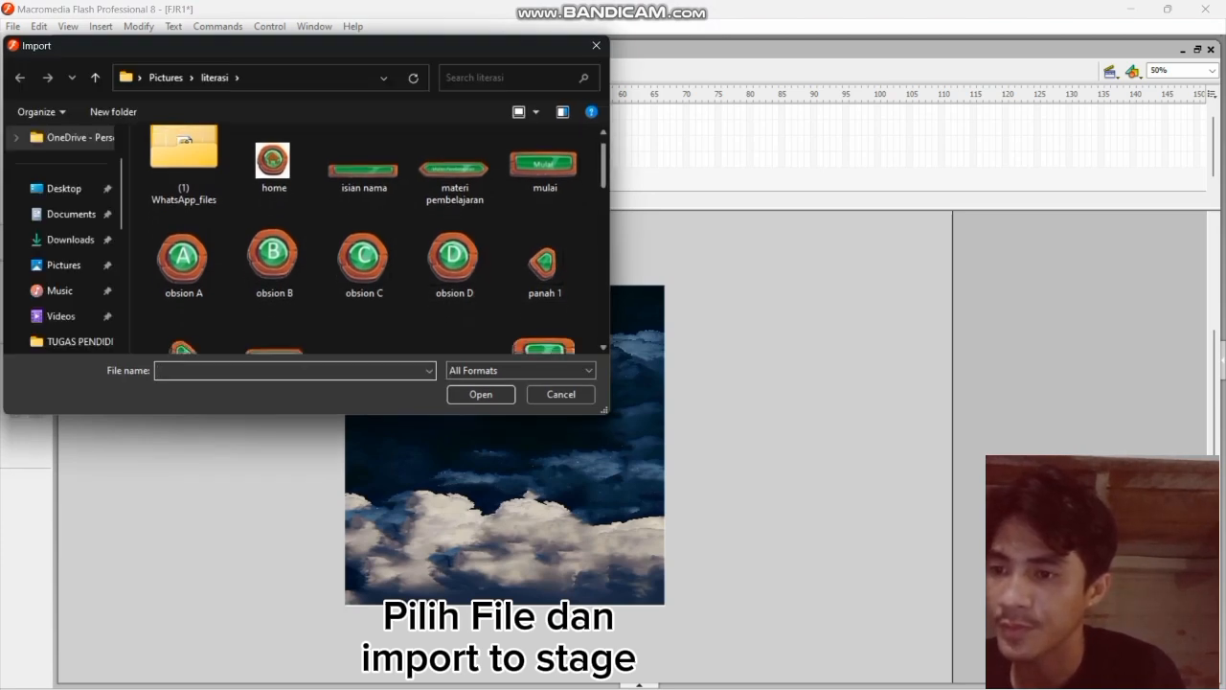
scroll(361, 238, "down", 1)
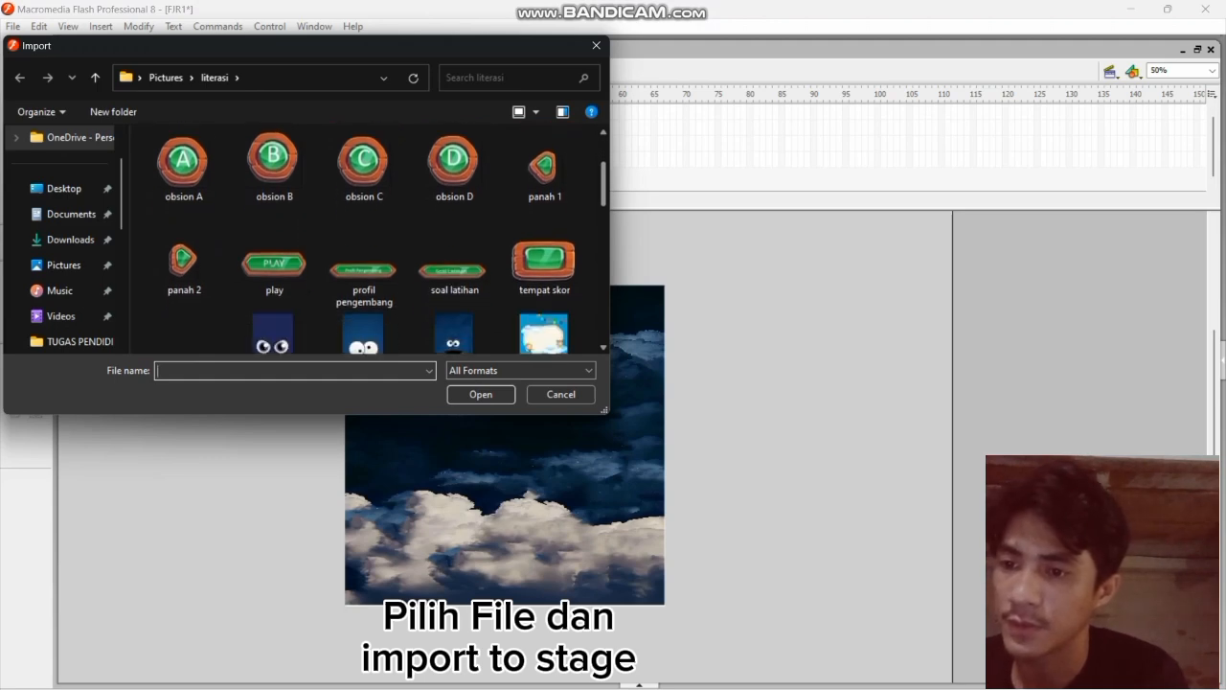
left_click_drag(603, 191, 604, 195)
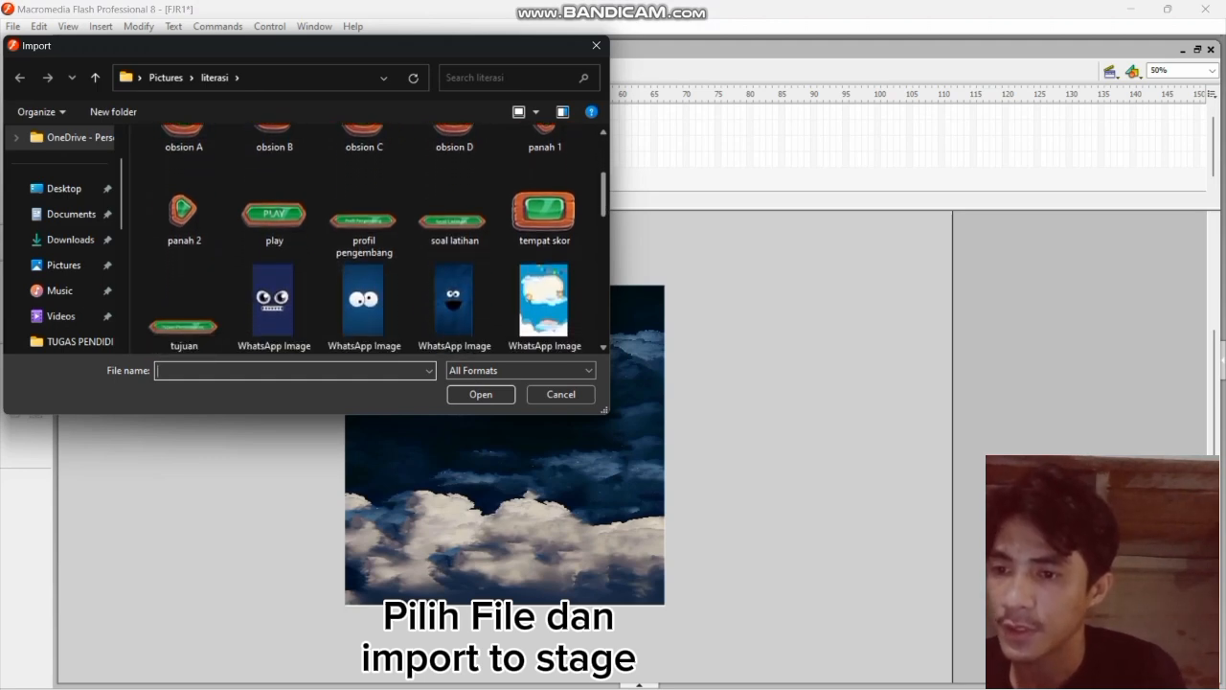
left_click(364, 216)
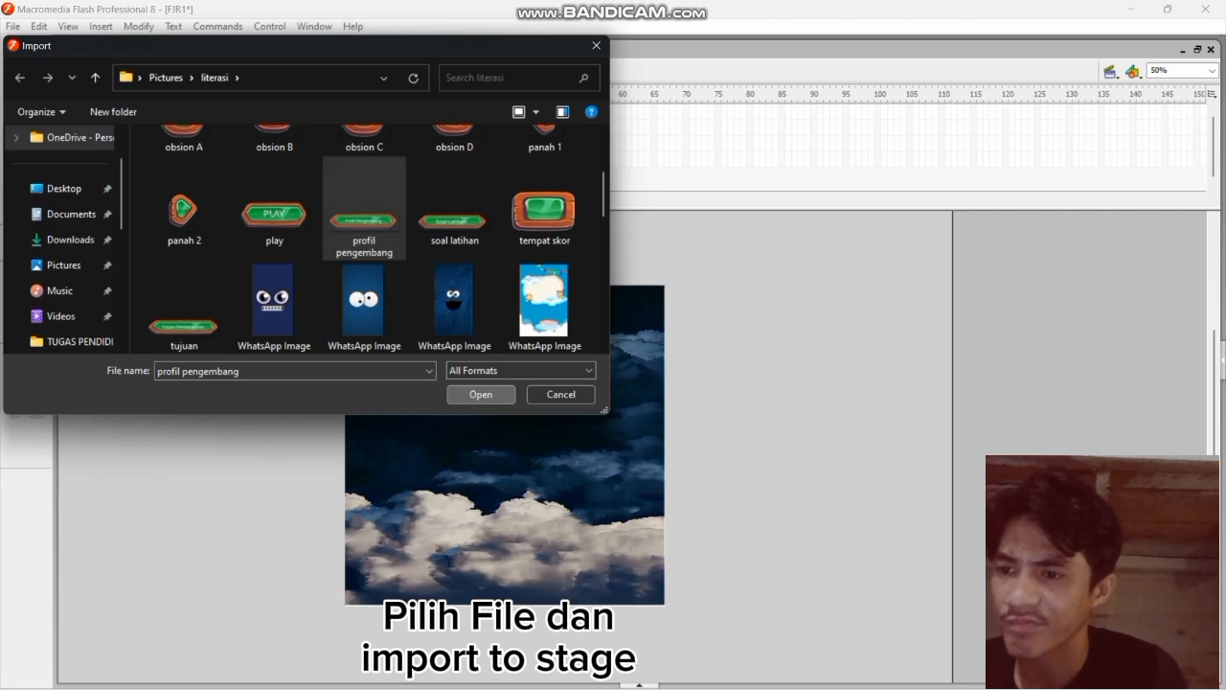
left_click(481, 394)
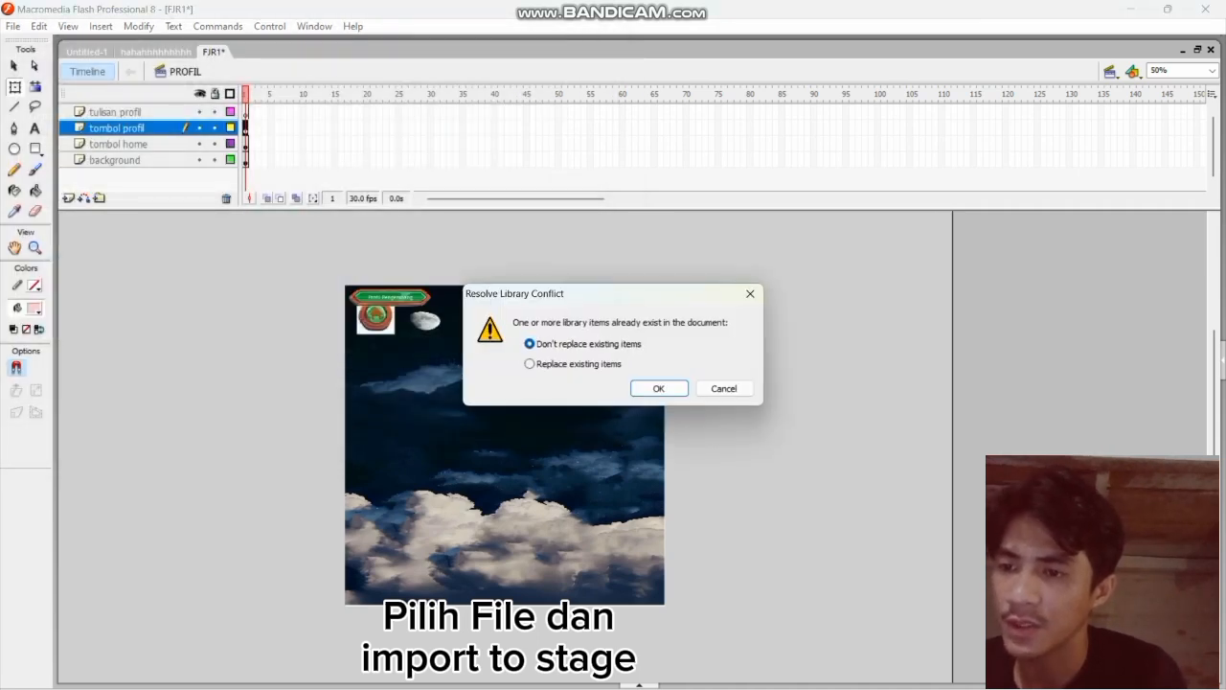
left_click(658, 388)
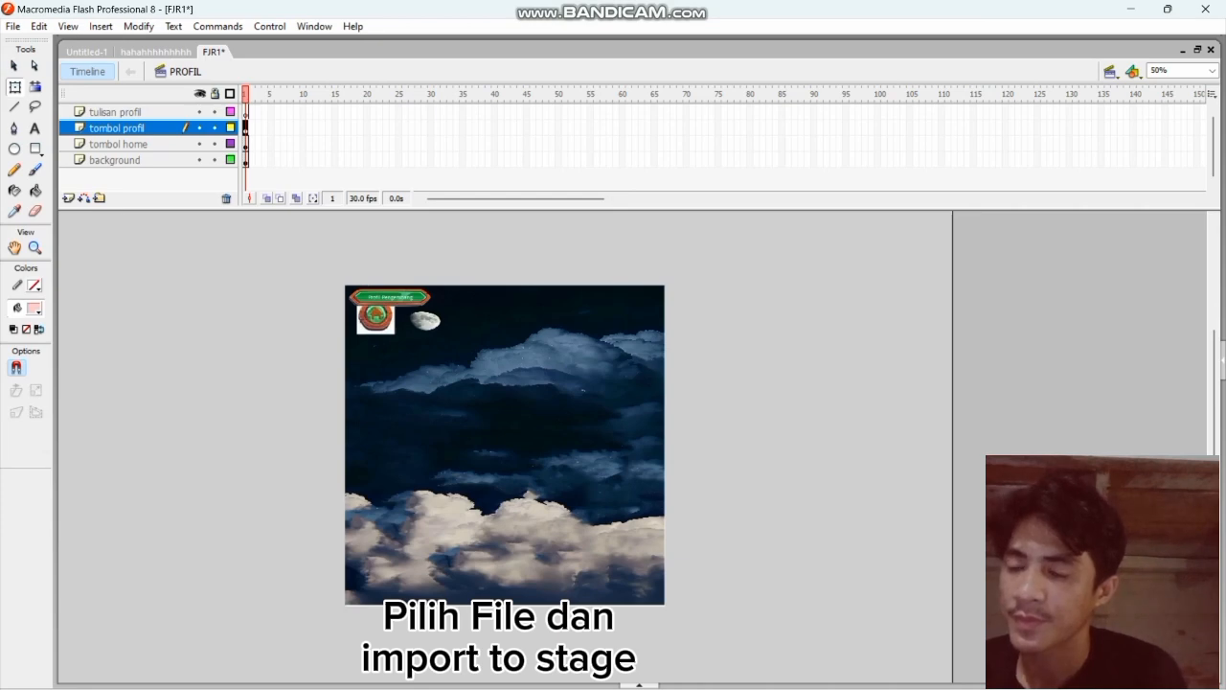
Step: Move the "Profil Pengembang" plate beside the home icon, over the moon, and enlarge it with Free Transform
left_click(14, 87)
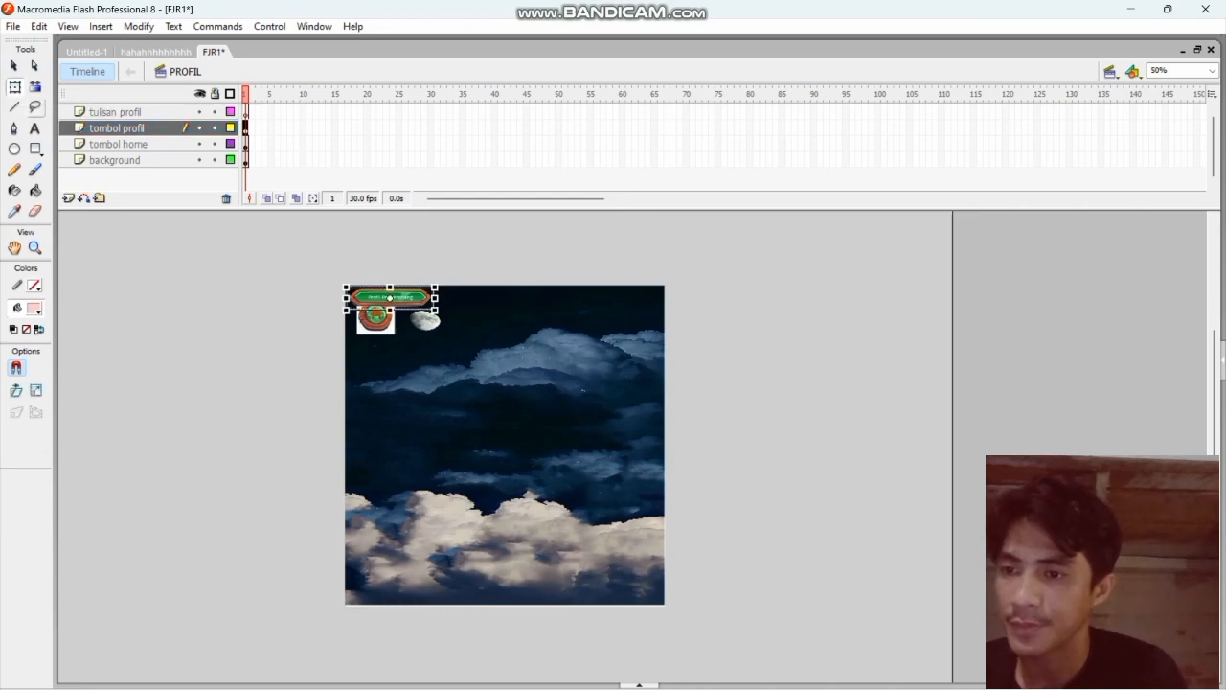
left_click_drag(412, 305, 456, 316)
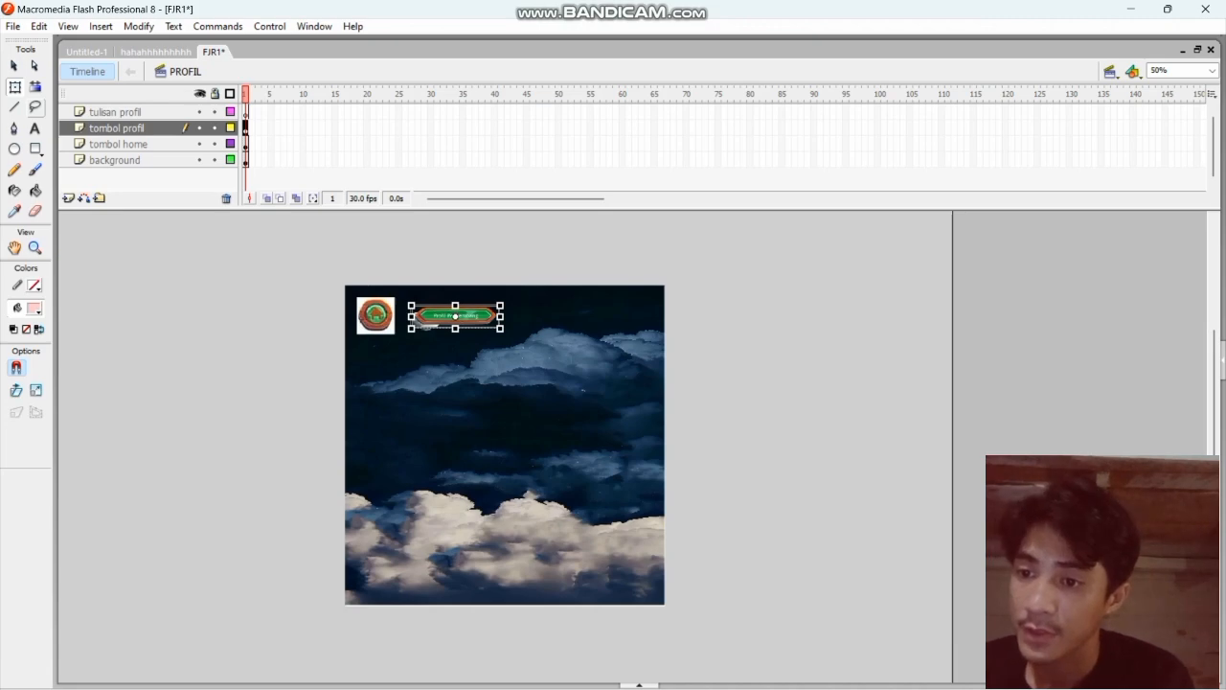
left_click_drag(500, 328, 523, 335)
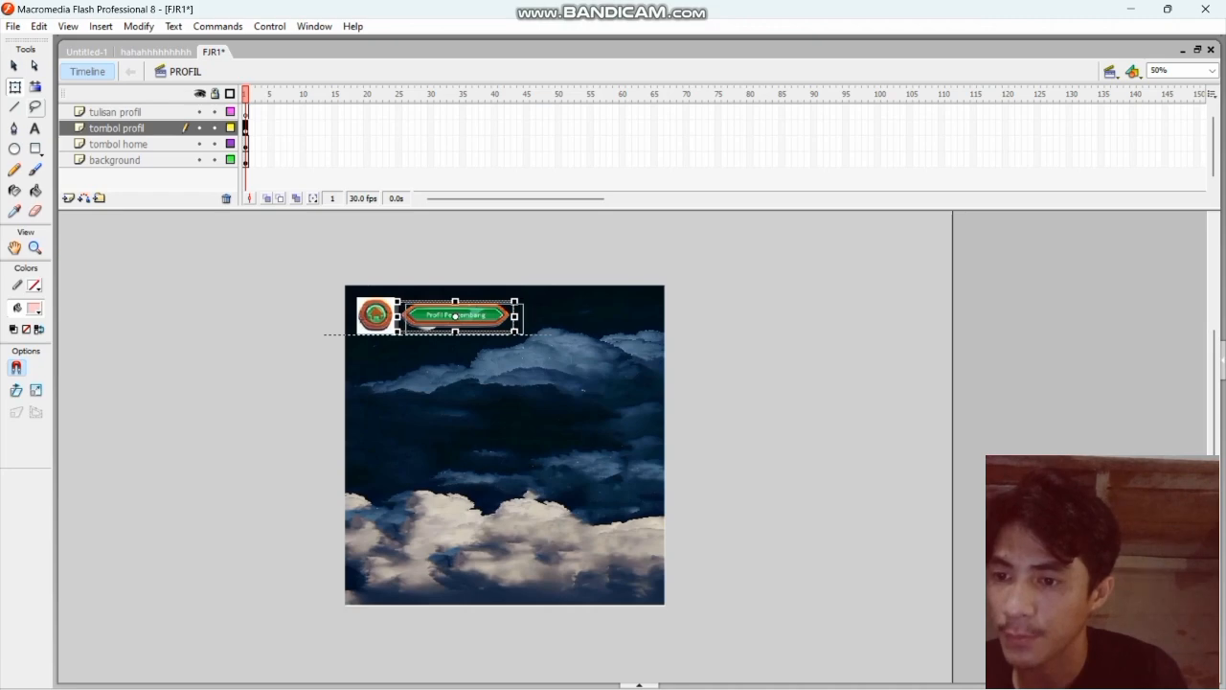
left_click_drag(455, 316, 469, 316)
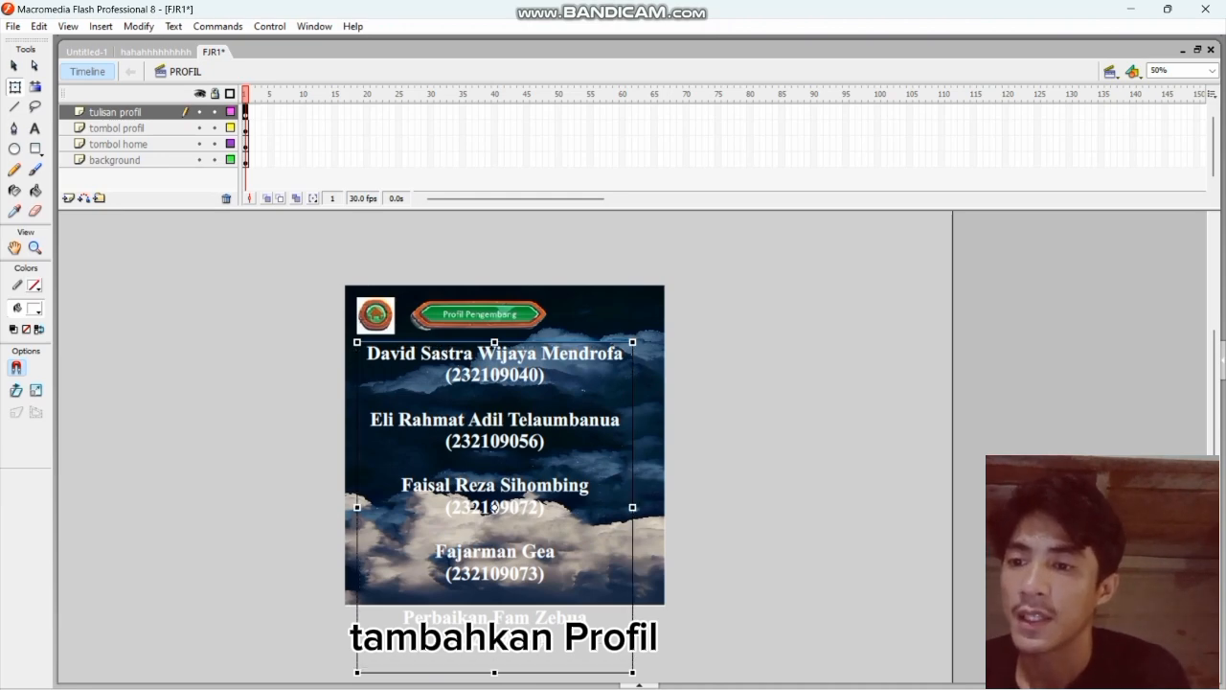
Step: Reduce the height of the developers' name list and centre it on the stage below the "Profil Pengembang" plate
left_click_drag(494, 672, 494, 632)
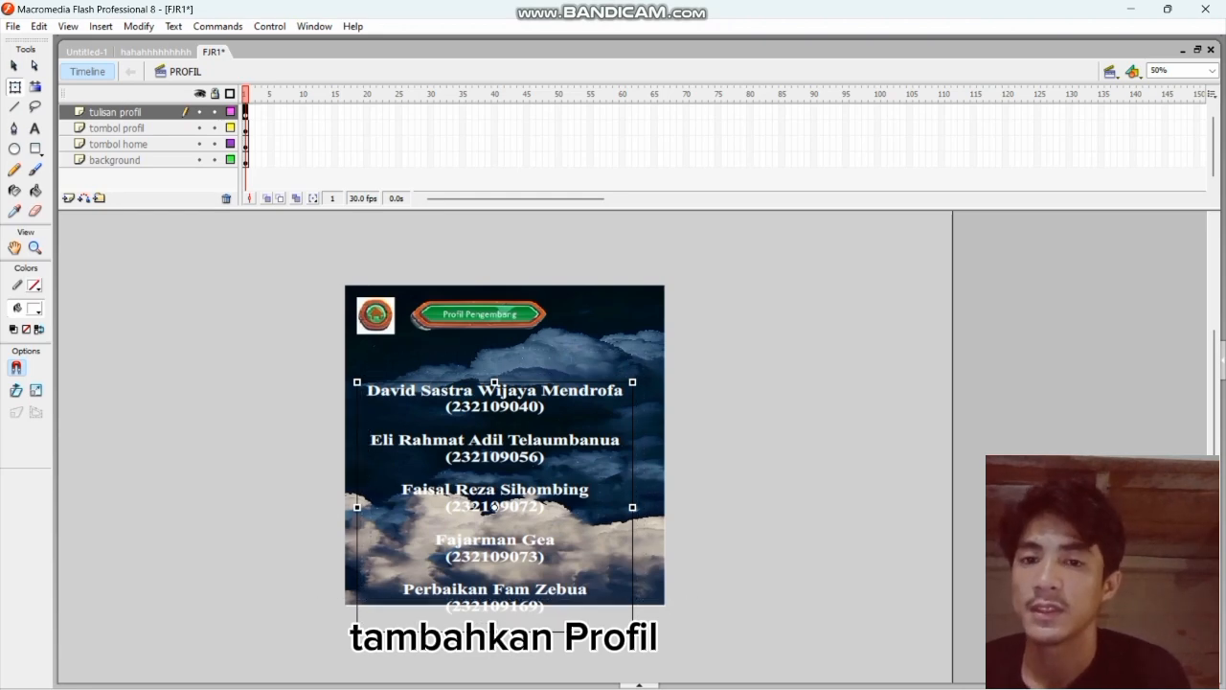
left_click_drag(494, 505, 508, 473)
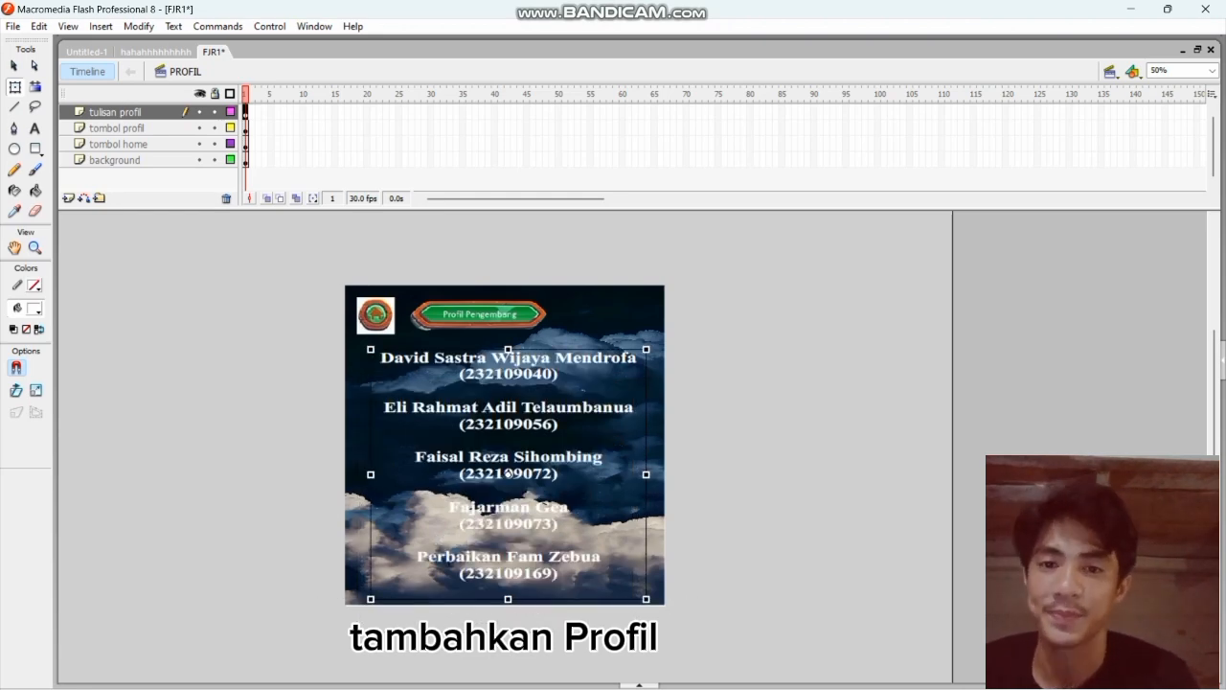